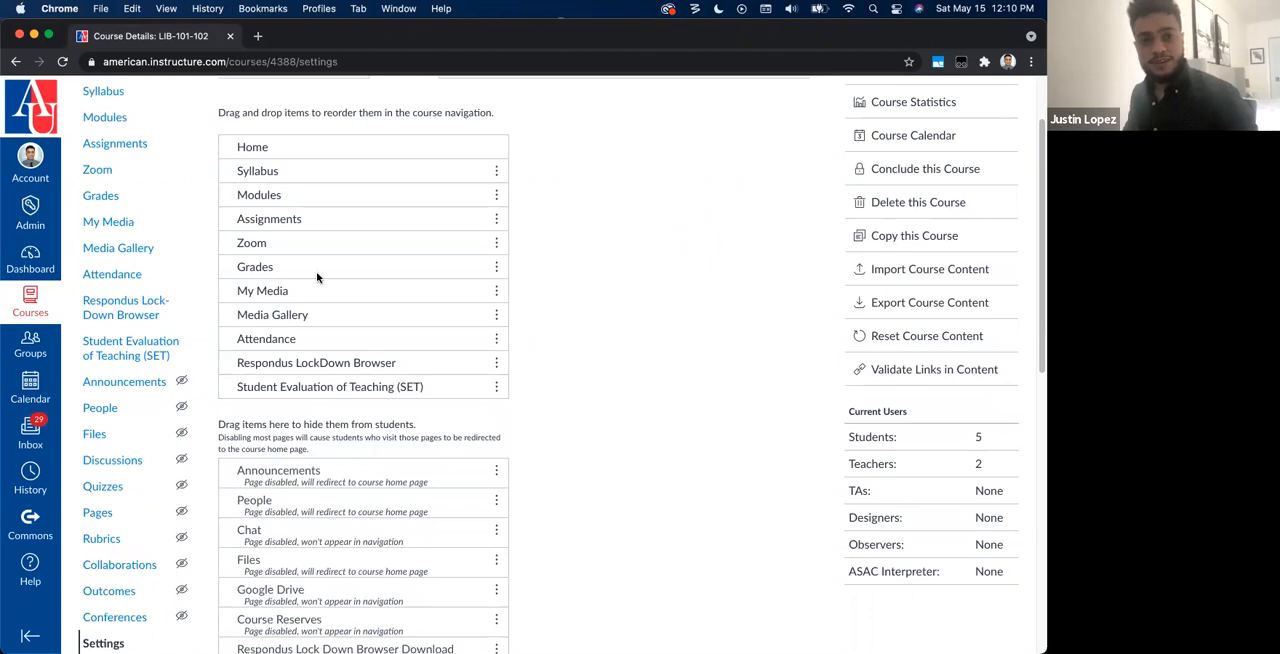
click(30, 300)
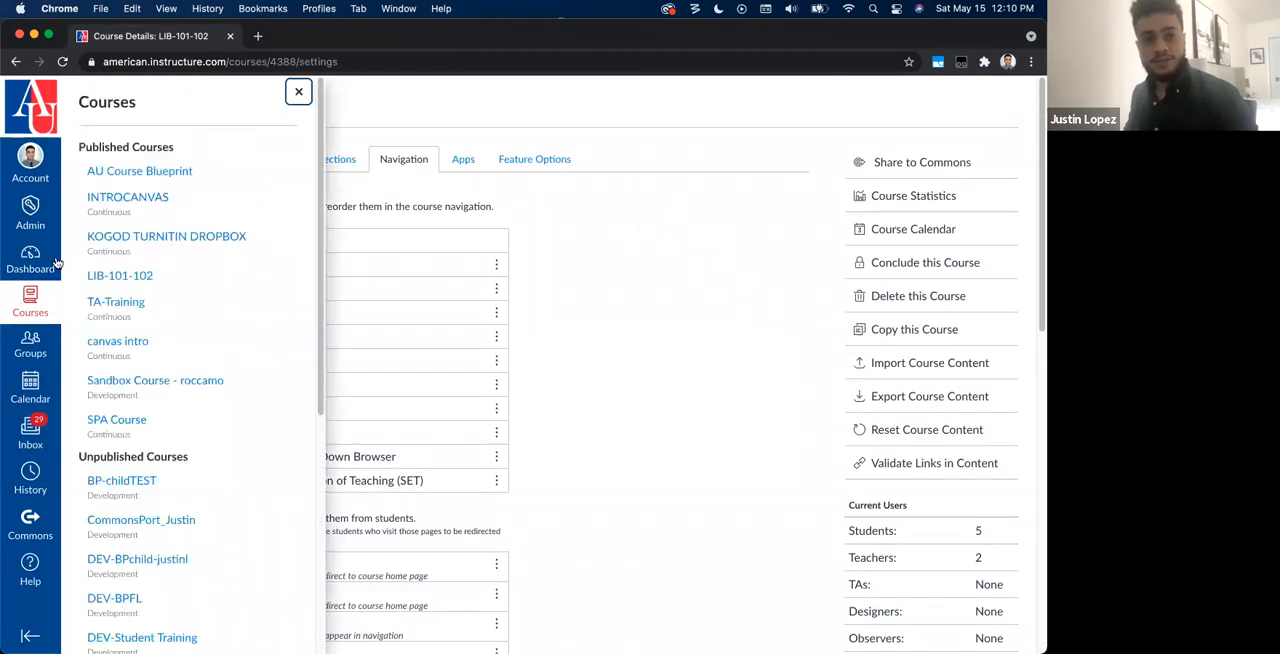
click(298, 91)
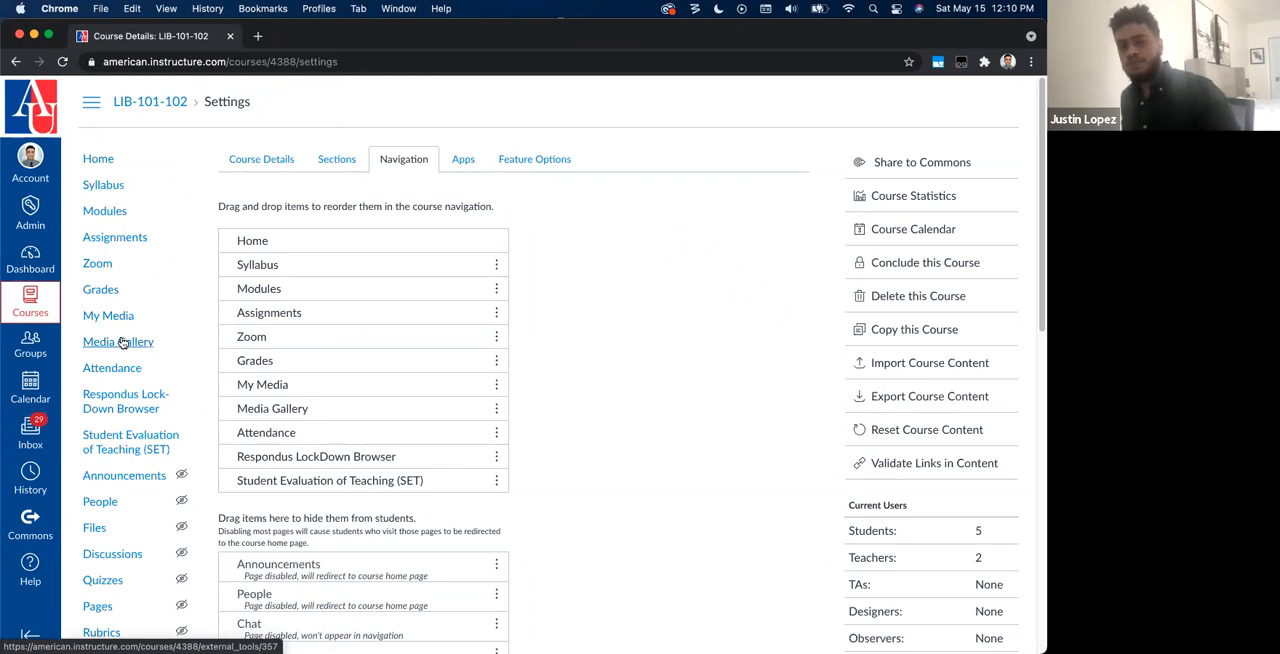
Step: Hide My Media and Media Gallery from students in the LIB-101-102 course navigation and save the change
drag(300, 384, 337, 580)
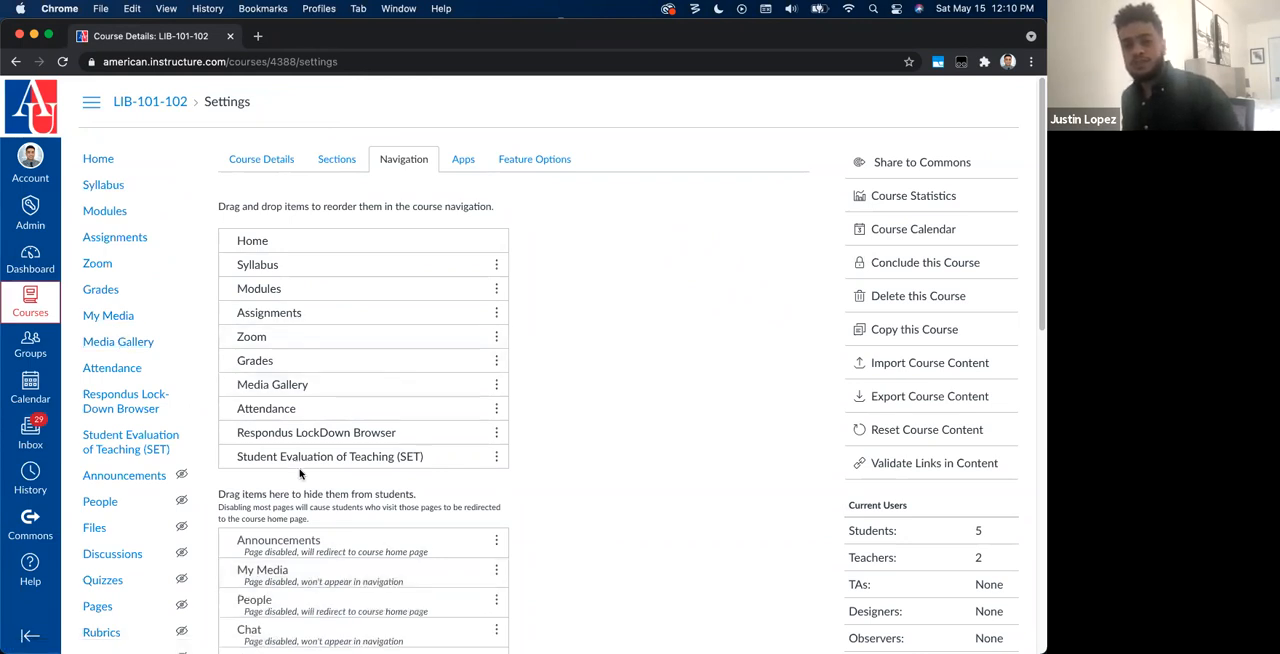
drag(285, 385, 286, 569)
scroll(288, 569, down, 3)
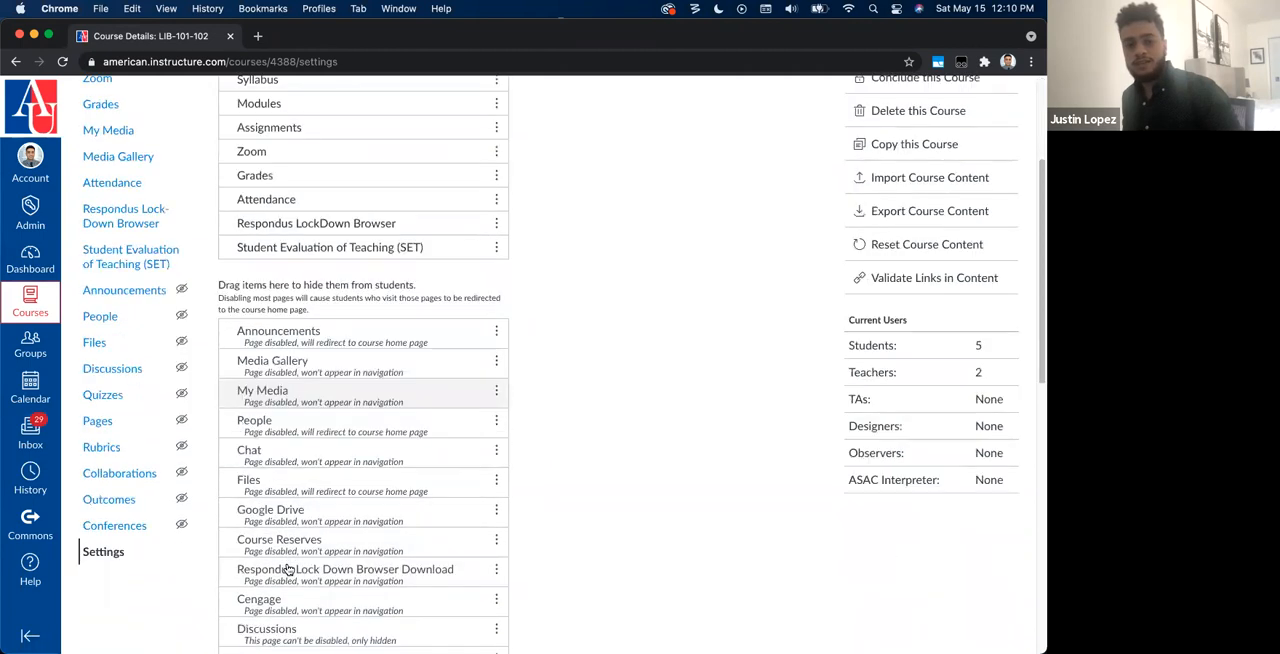
scroll(288, 569, down, 5)
click(240, 608)
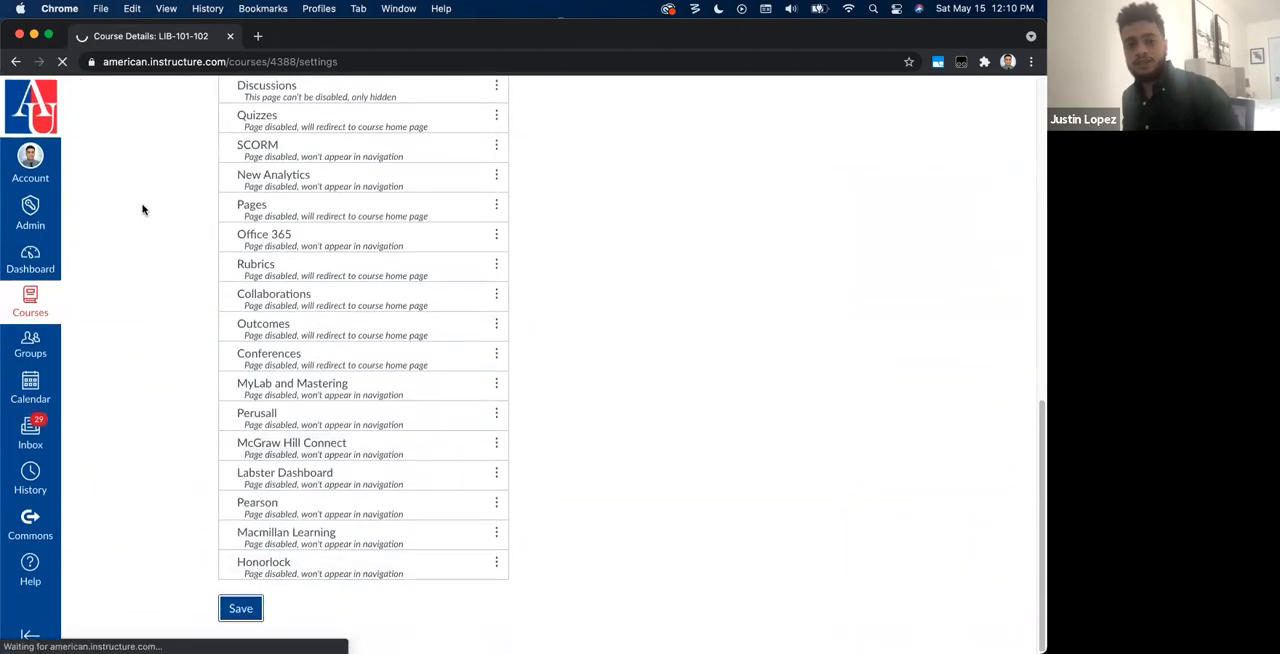
scroll(98, 291, down, 5)
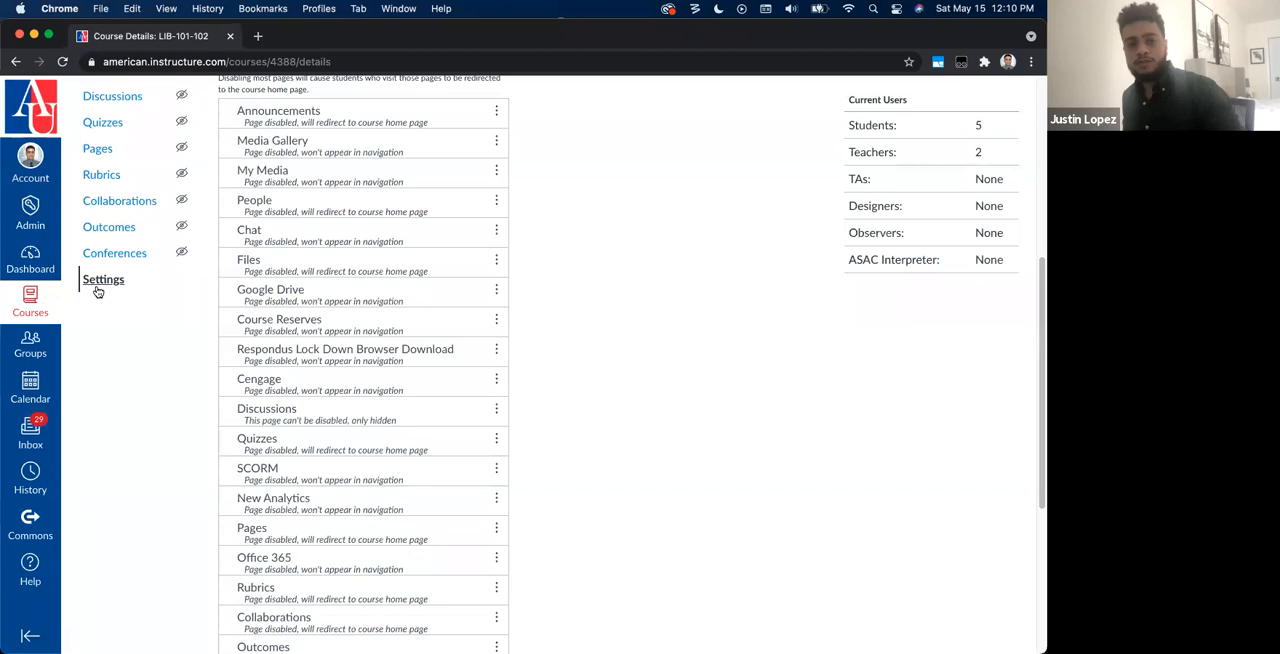
Step: Enable My Media and Media Gallery in the course navigation, placing them directly below Syllabus, and save
click(100, 286)
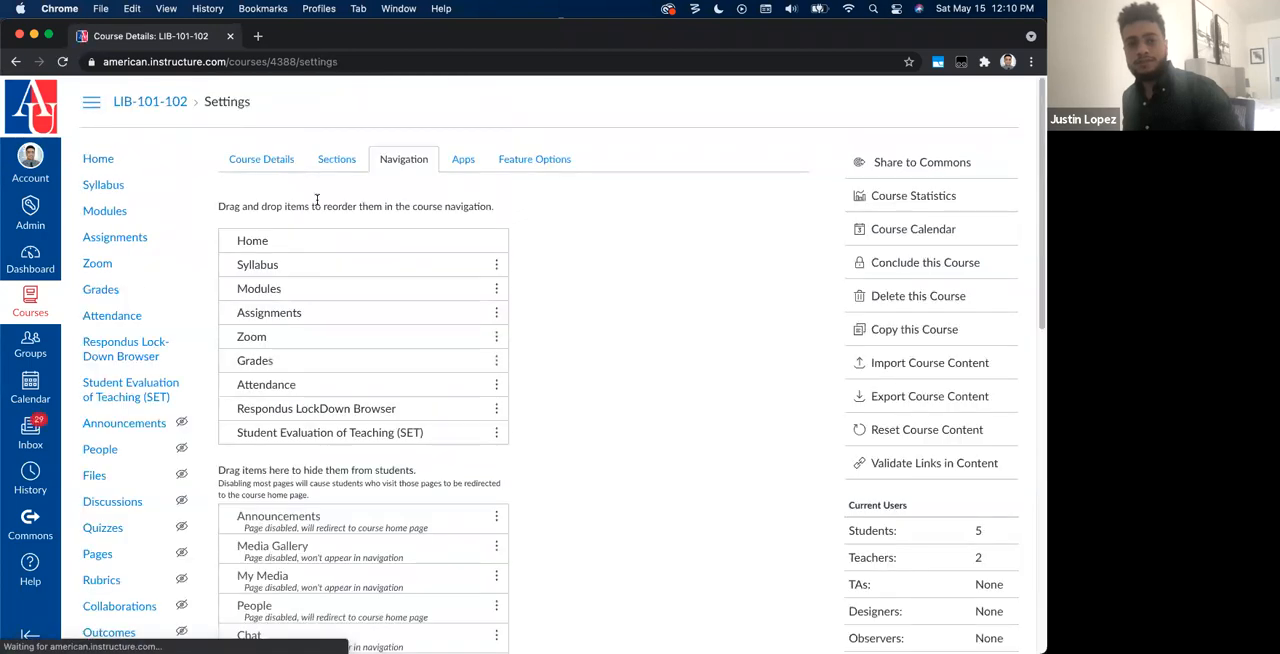
scroll(397, 171, down, 5)
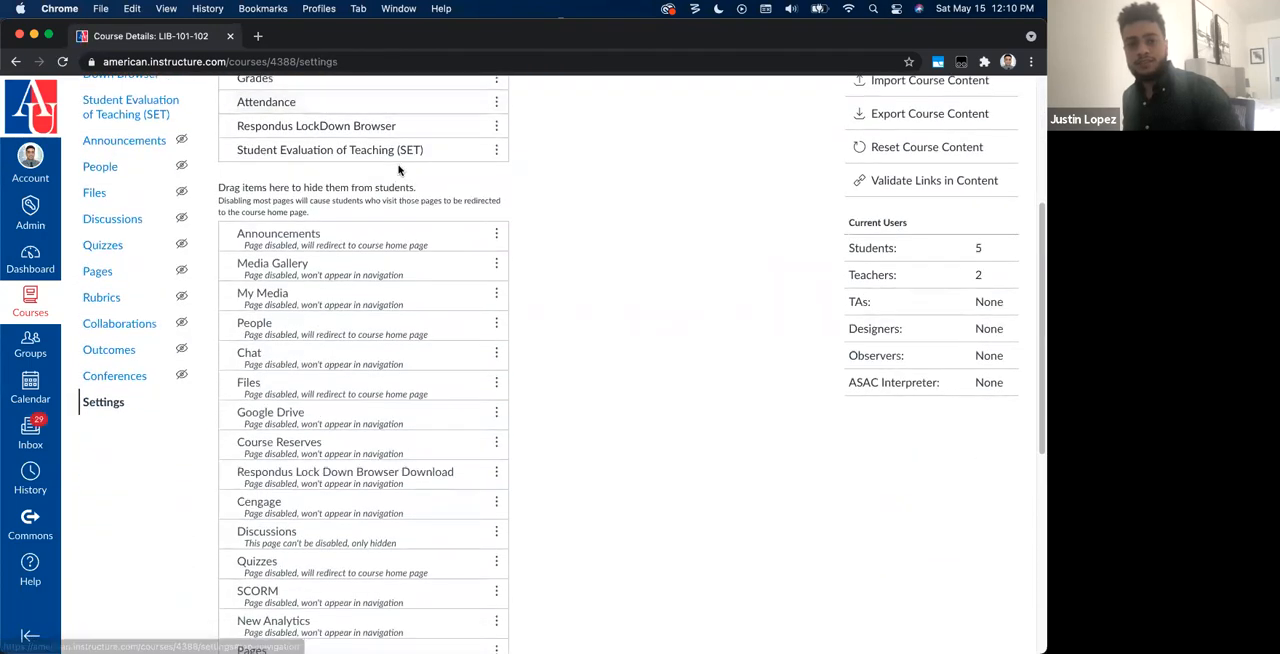
scroll(397, 171, down, 3)
scroll(392, 165, up, 1)
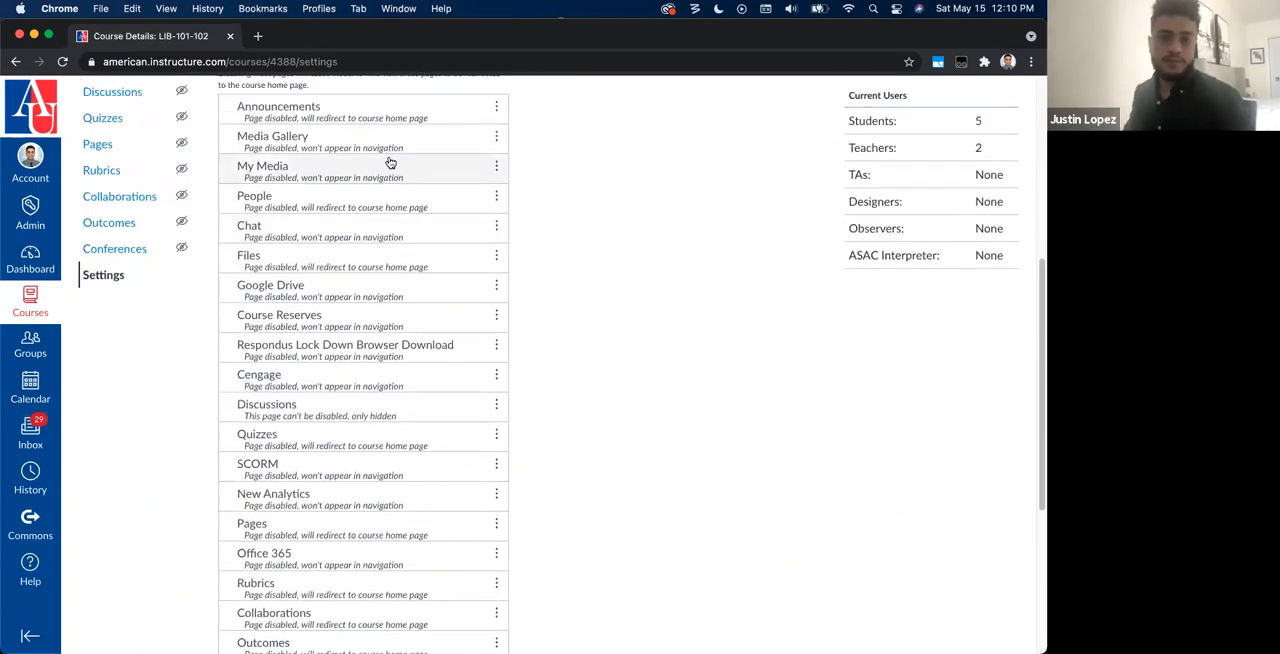
scroll(390, 163, up, 1)
mouse_move(285, 195)
mouse_down()
mouse_move(295, 150)
mouse_move(306, 206)
mouse_up()
drag(294, 471, 290, 230)
scroll(490, 430, down, 2)
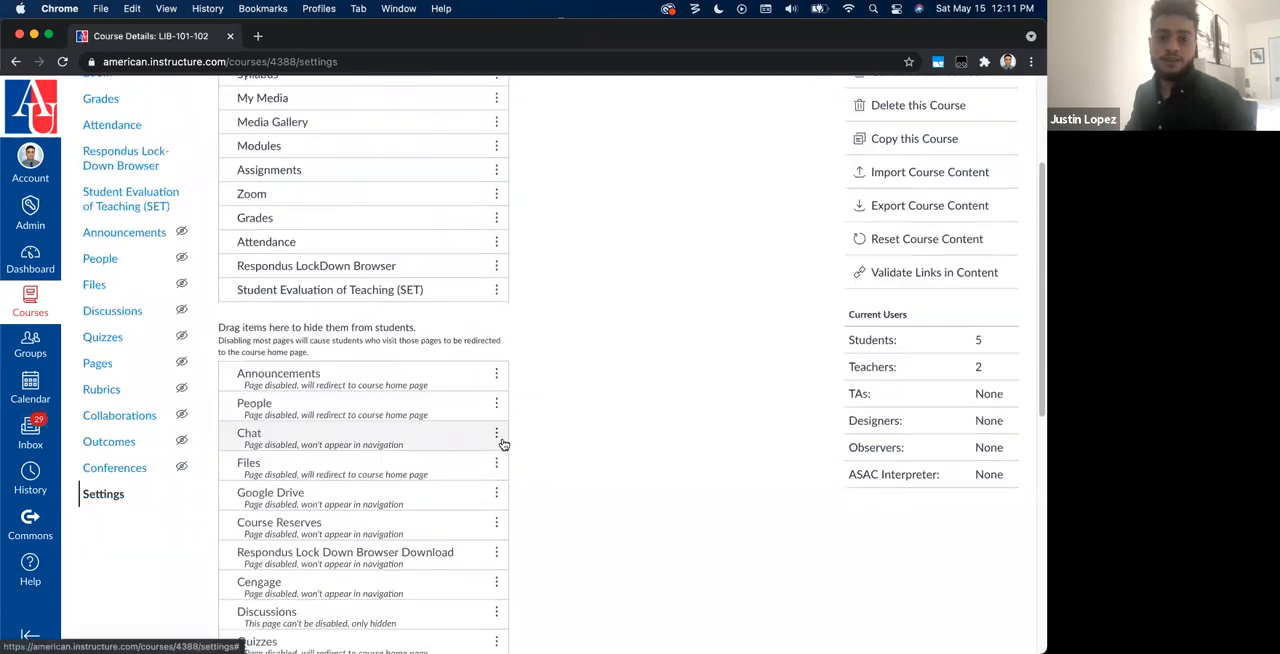
scroll(503, 443, down, 10)
click(253, 614)
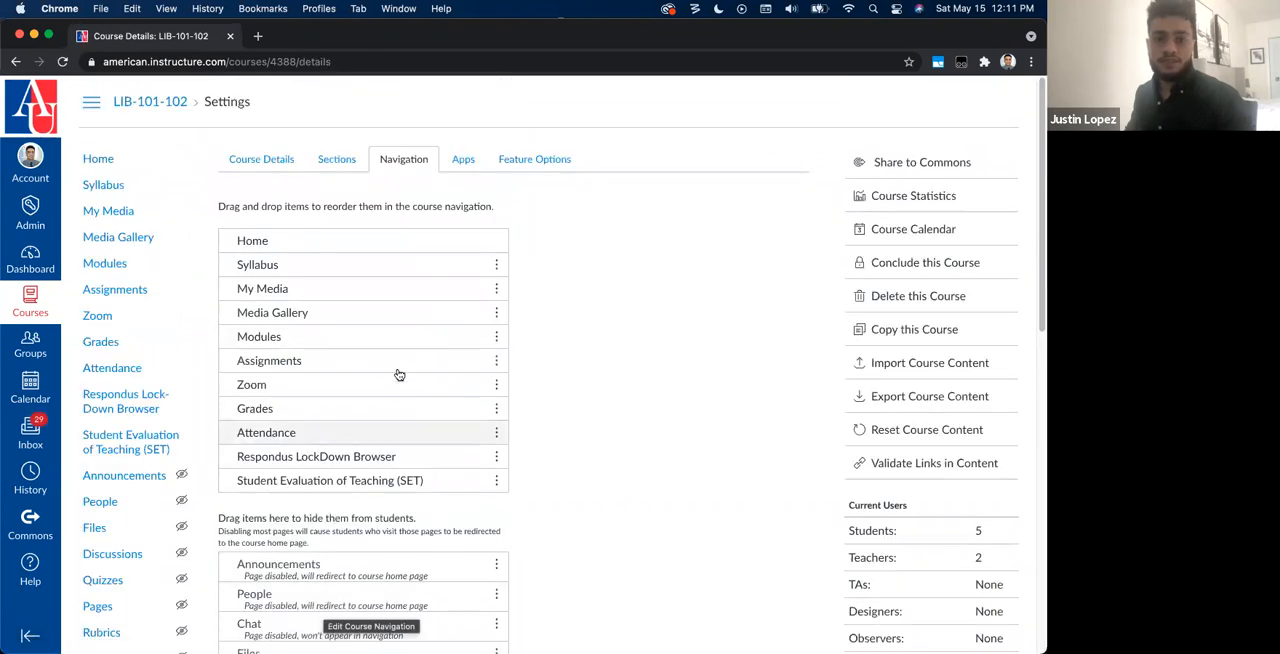
Step: Open the course's My Media page and look through the list of personal videos
click(108, 211)
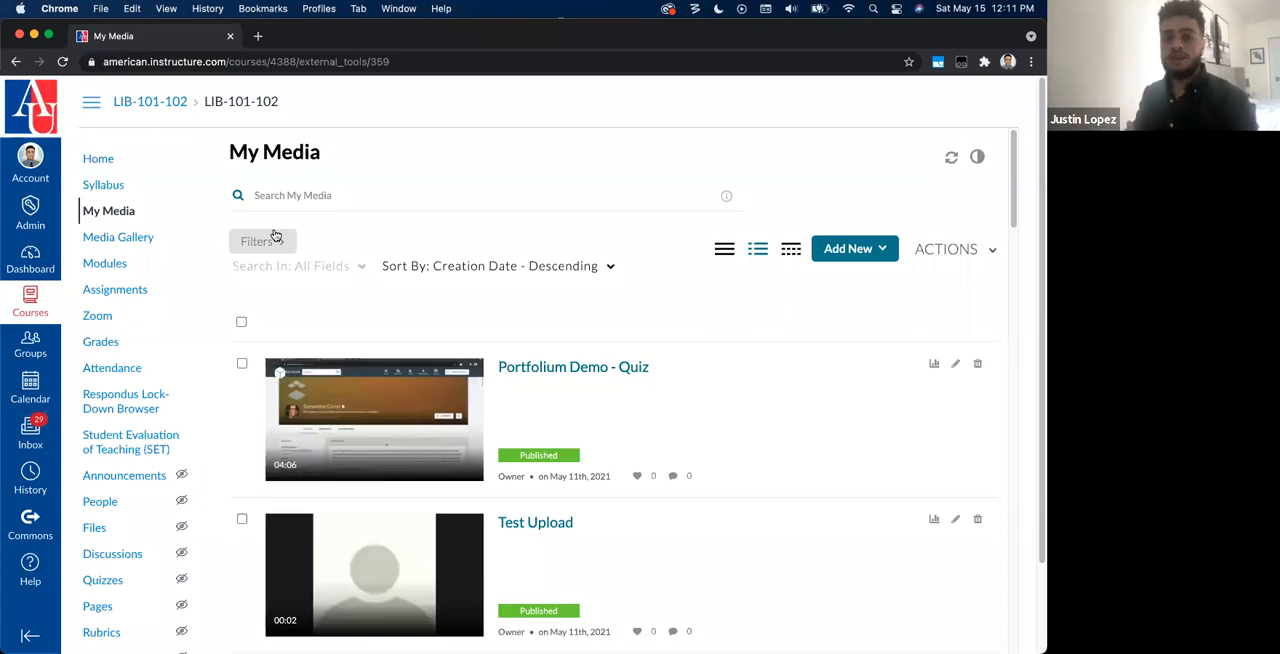
scroll(346, 347, down, 3)
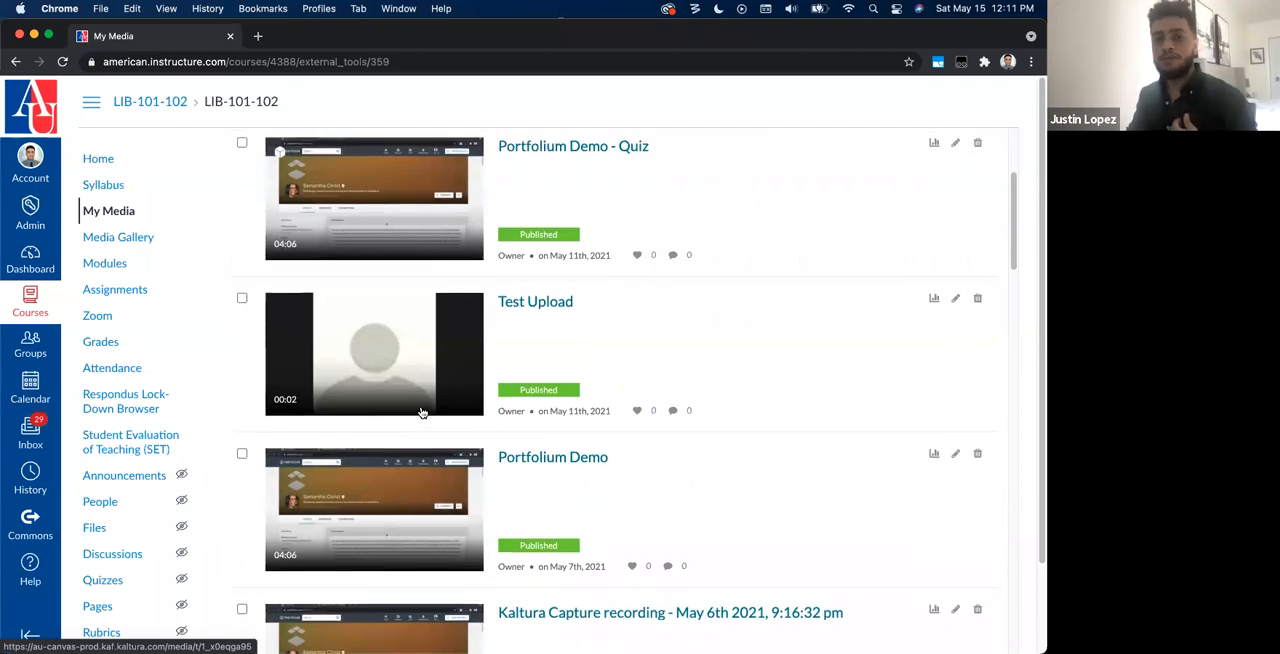
scroll(423, 413, up, 1)
scroll(423, 413, up, 2)
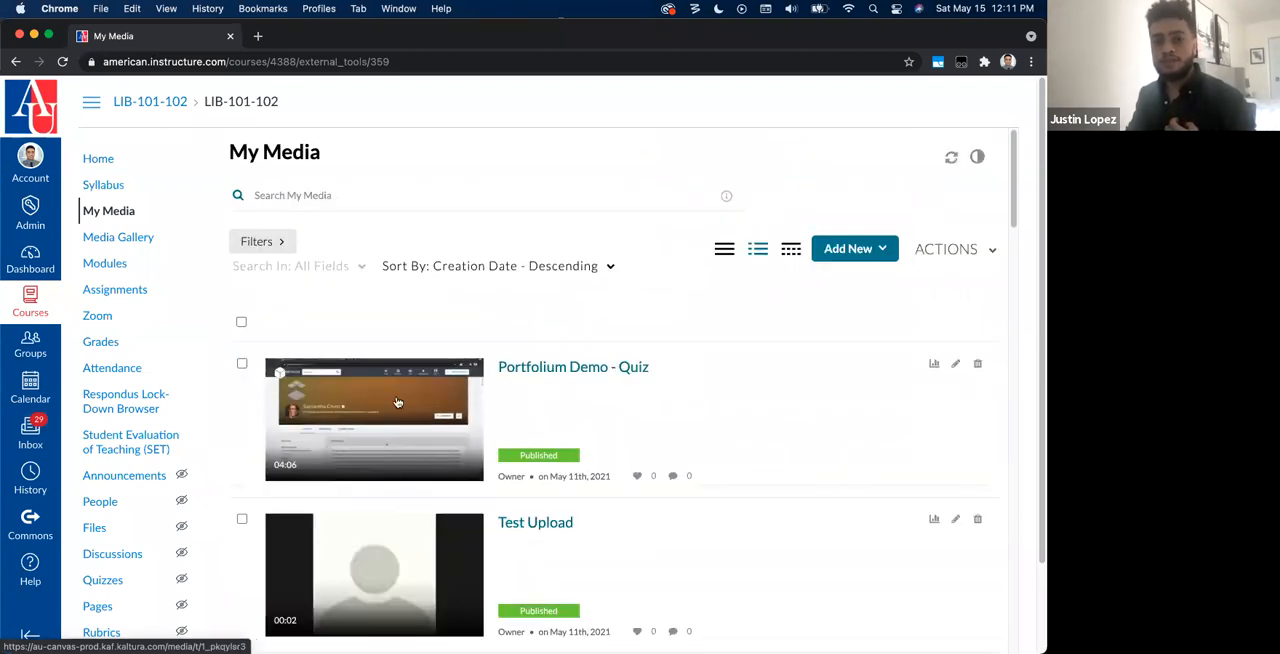
Step: Open the Media Gallery and look through the media shared with the course
click(106, 245)
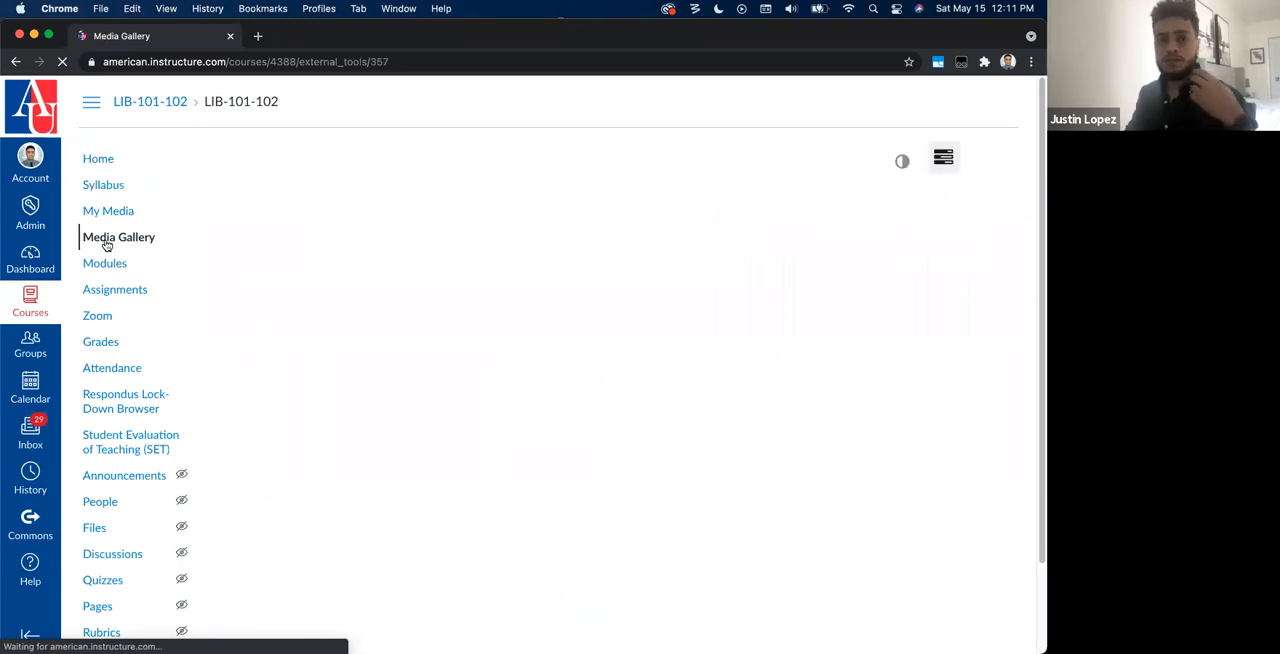
click(362, 198)
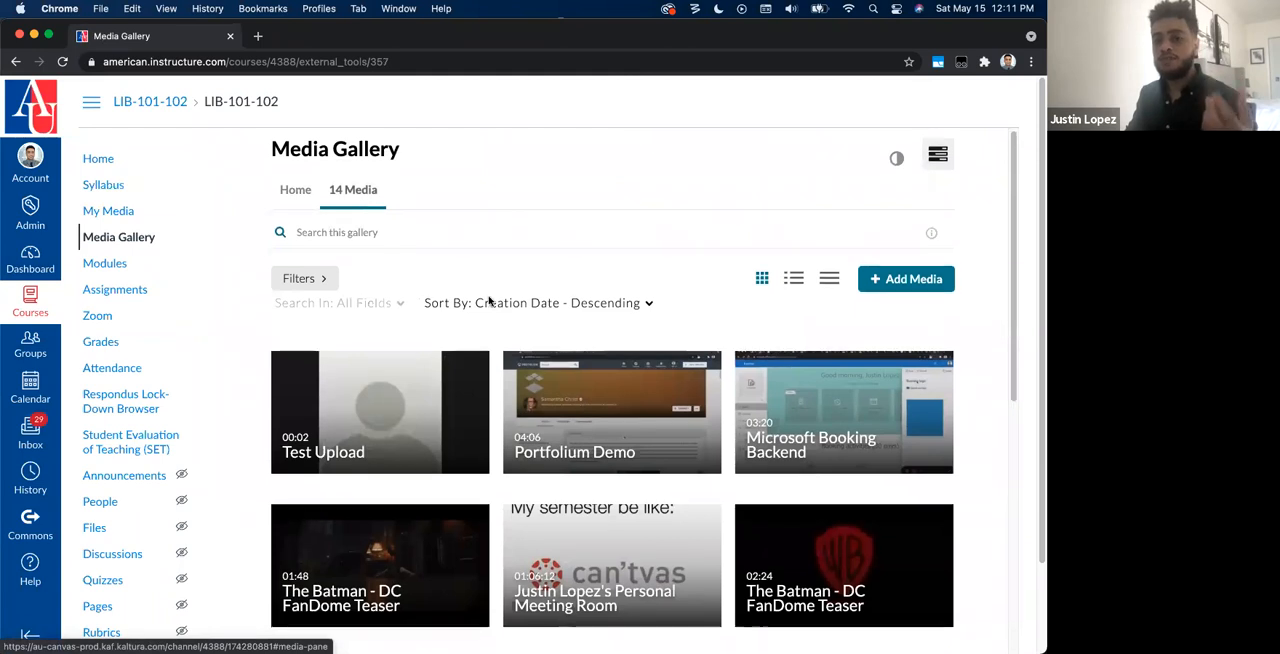
scroll(491, 306, down, 4)
scroll(598, 480, down, 1)
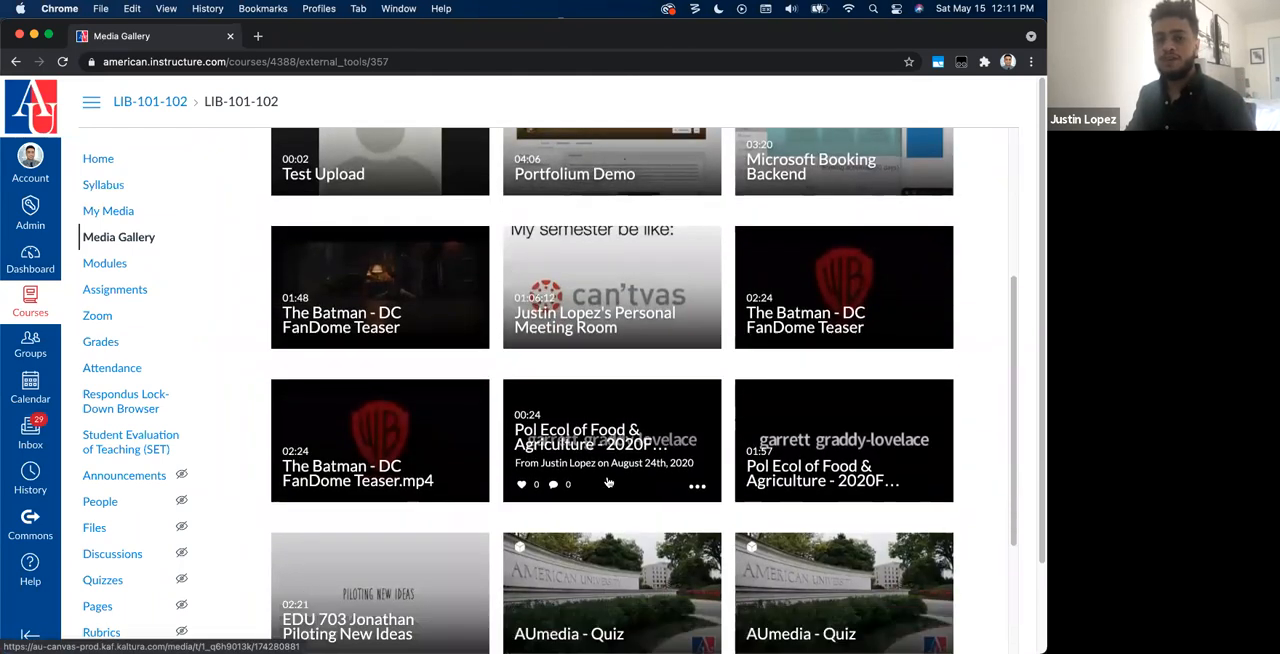
scroll(585, 476, up, 5)
mouse_move(553, 459)
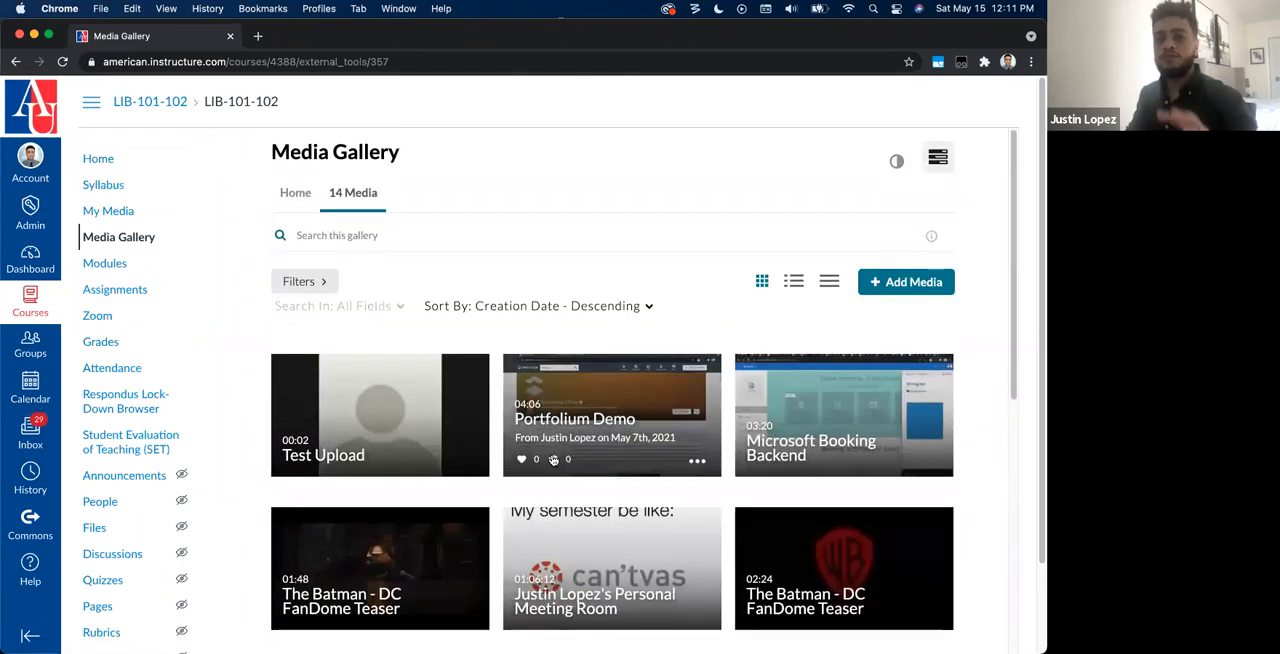
Step: Return to My Media, look over its video entries and activate the media search field
click(117, 217)
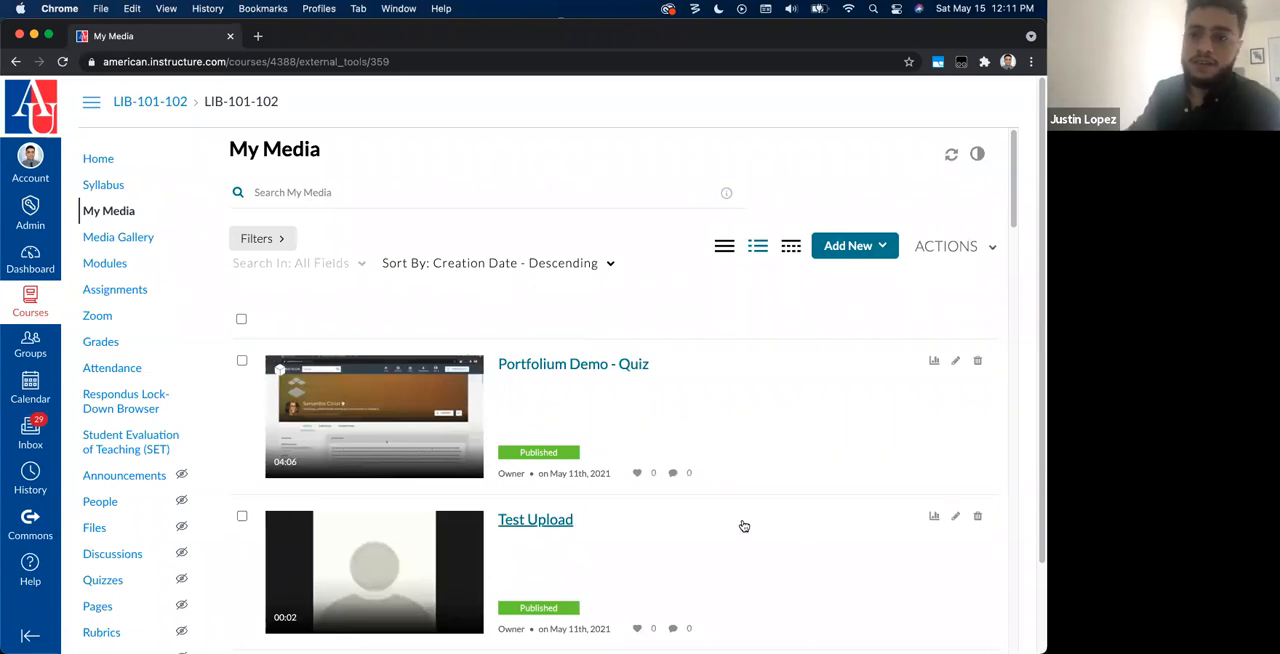
scroll(667, 489, down, 1)
scroll(488, 386, down, 1)
scroll(509, 260, up, 1)
click(337, 193)
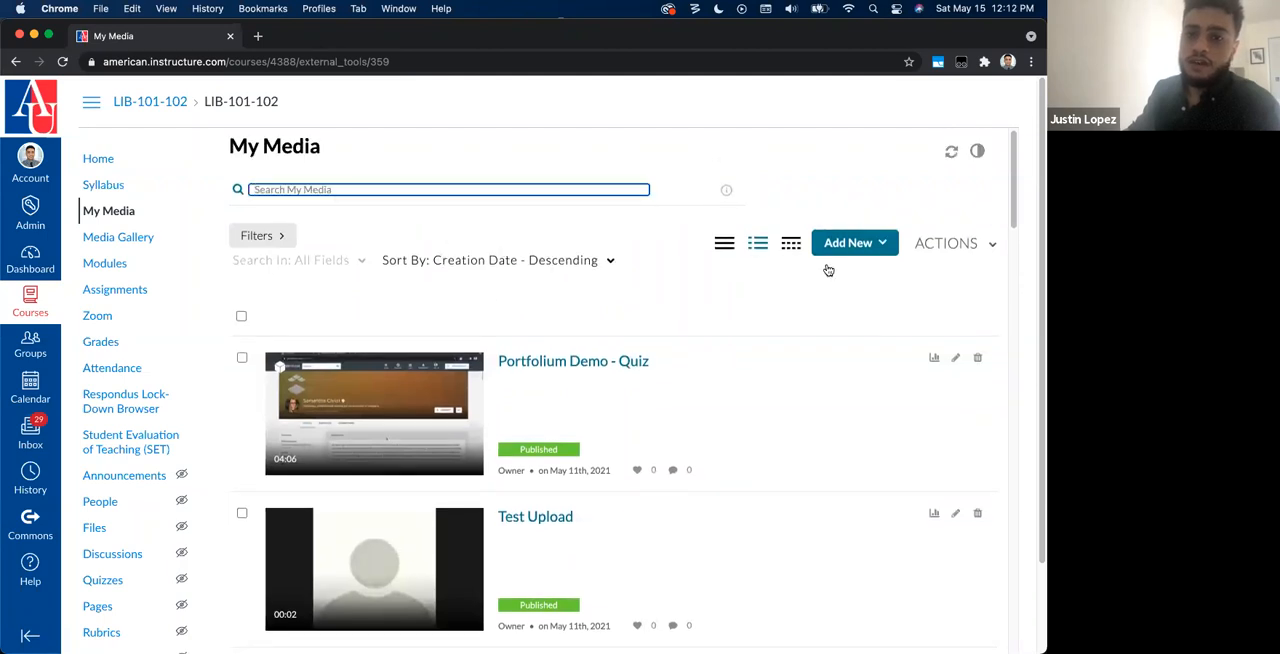
Step: Compare the collapsed, detailed and table layouts of the My Media list, ending in the detailed view
click(723, 246)
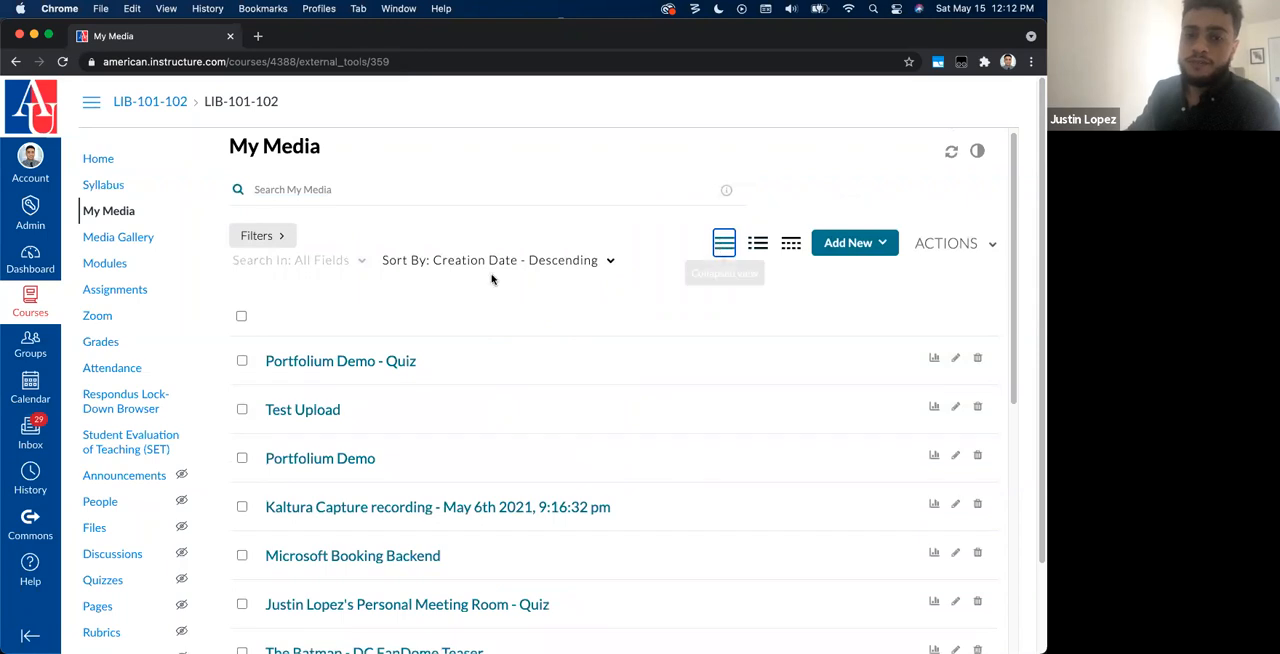
click(757, 241)
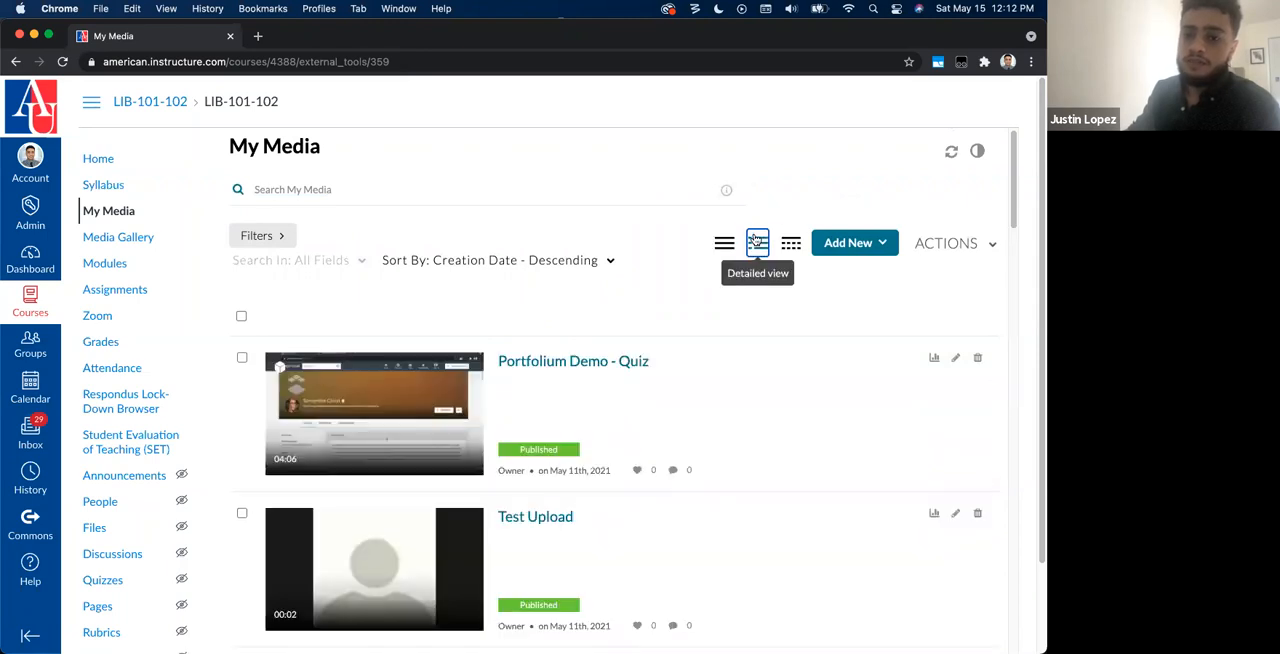
click(790, 243)
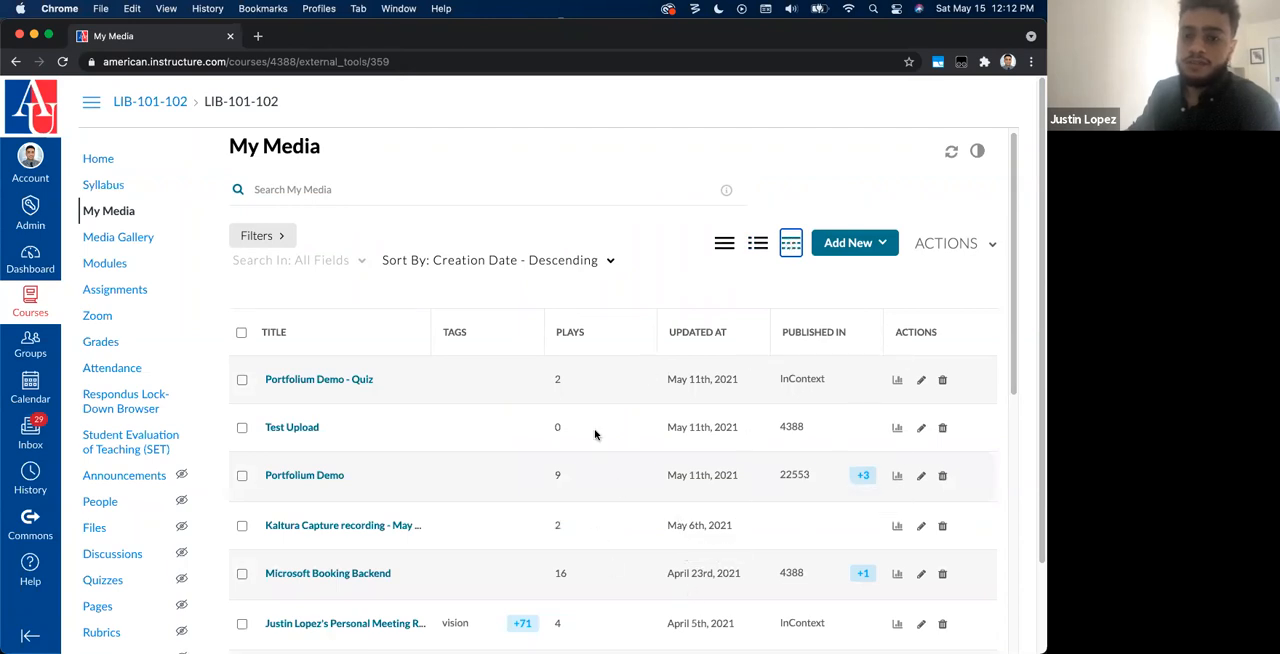
click(769, 246)
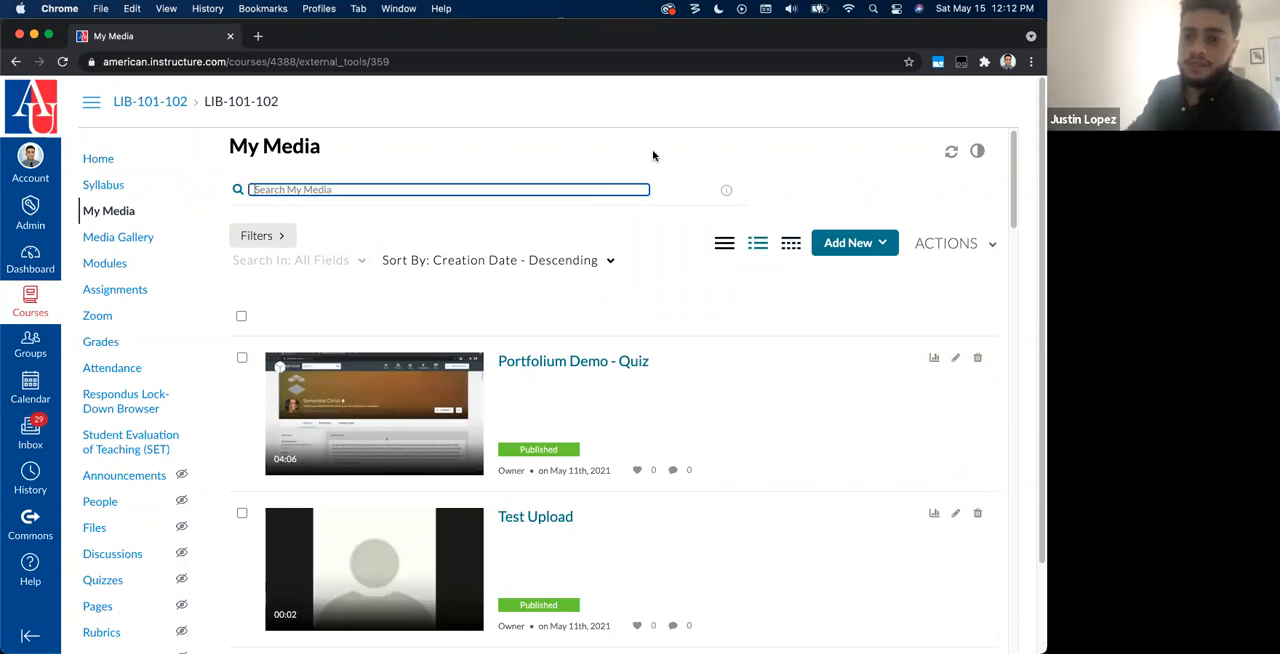
Step: Start a new media upload from My Media and browse to the Downloads folder for the file
click(856, 246)
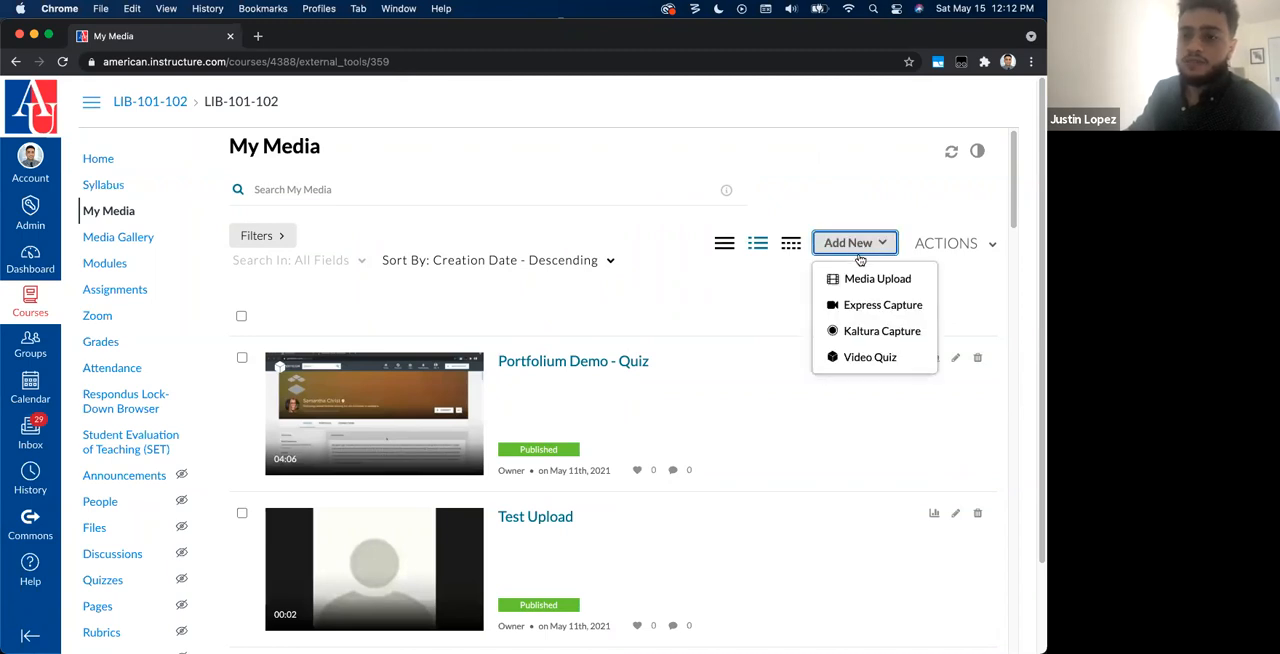
click(856, 278)
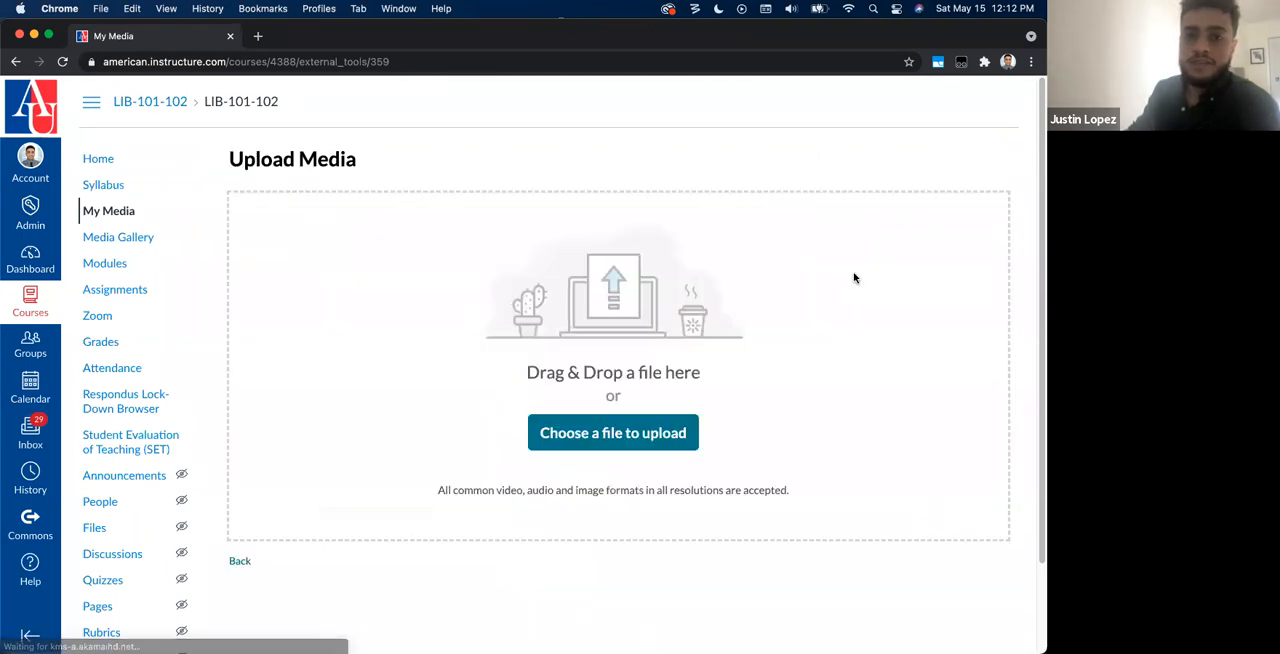
click(663, 428)
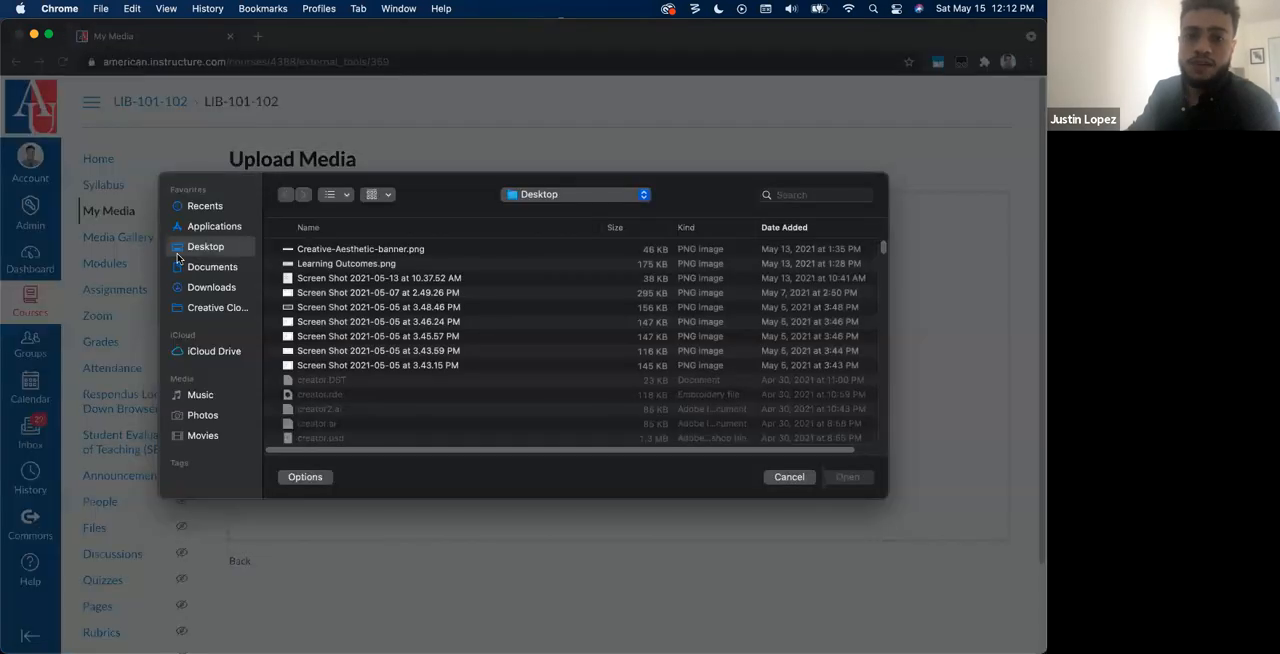
click(204, 290)
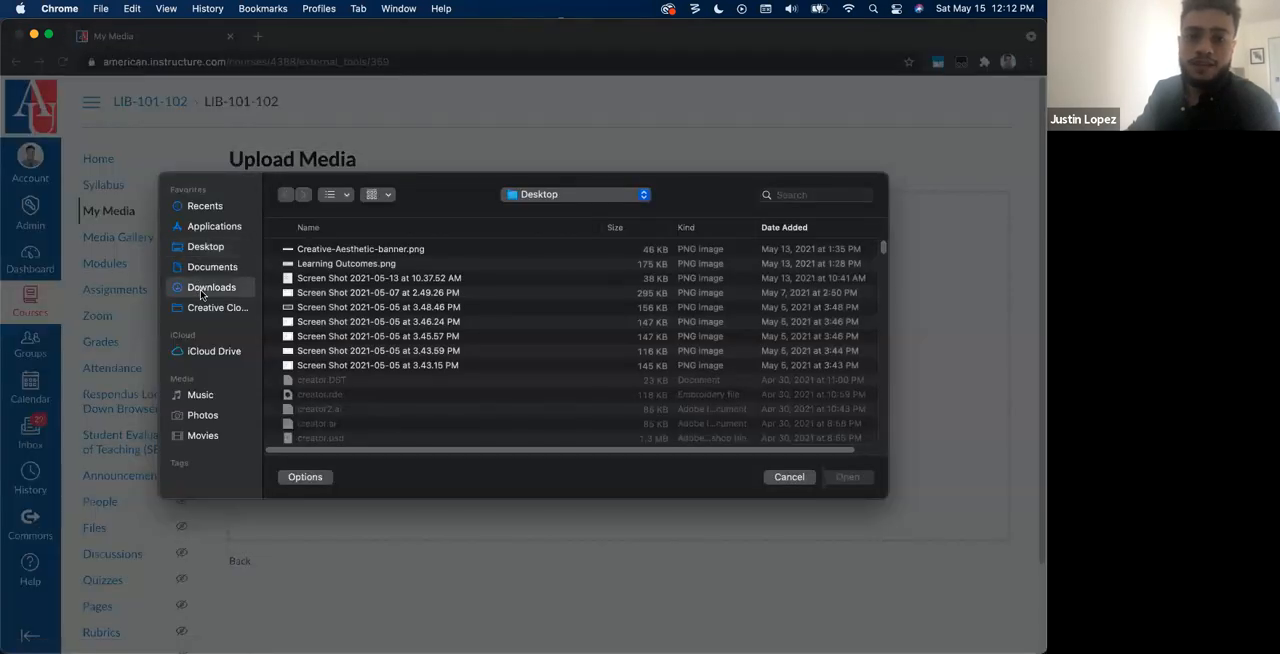
Step: Search the computer for ".mp4" files and upload zoom_0.mp4
click(786, 199)
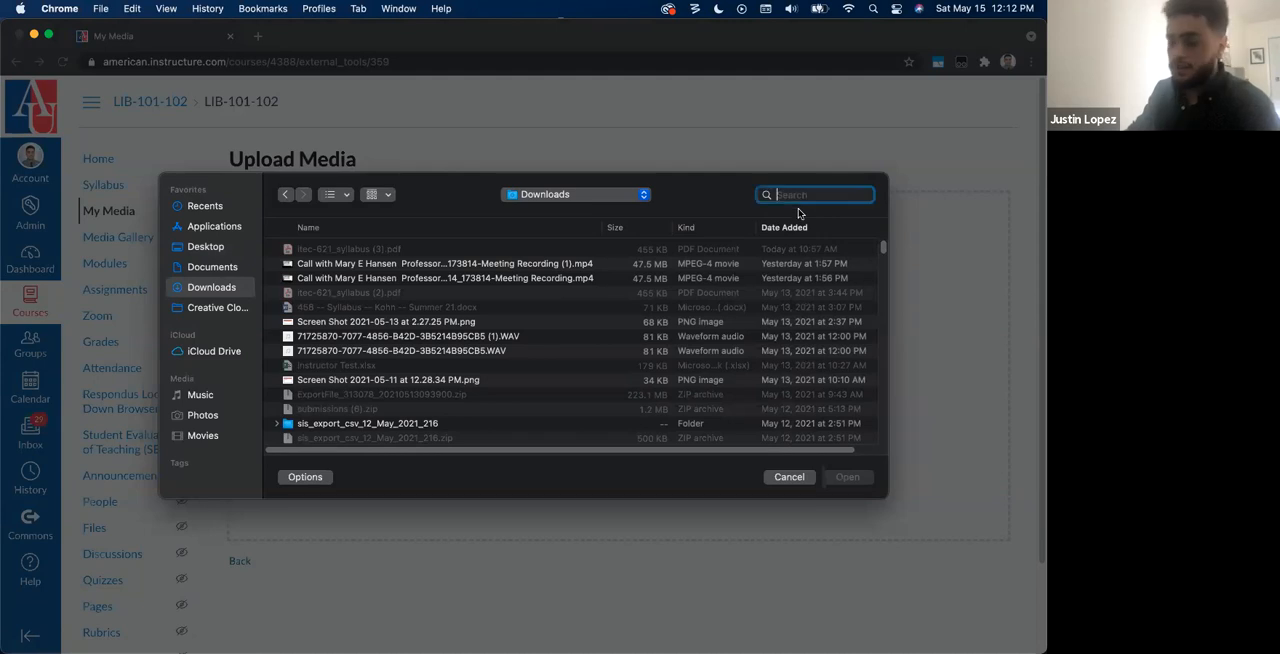
text(.mp4)
key(Return)
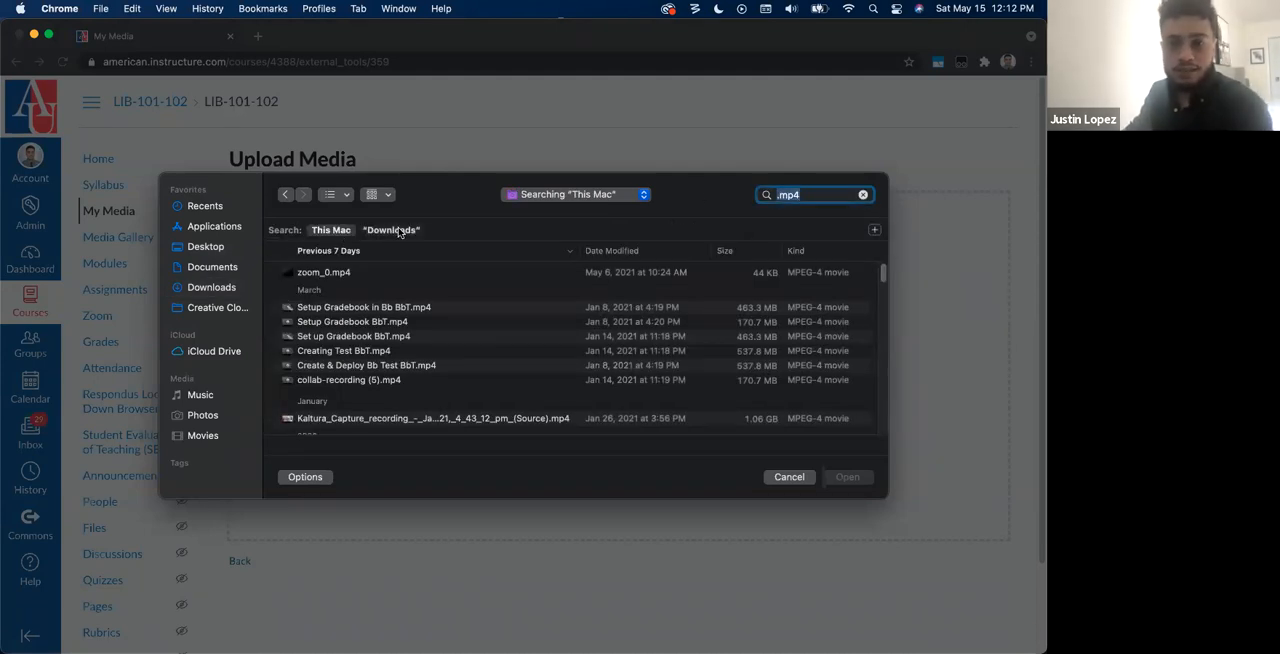
click(346, 273)
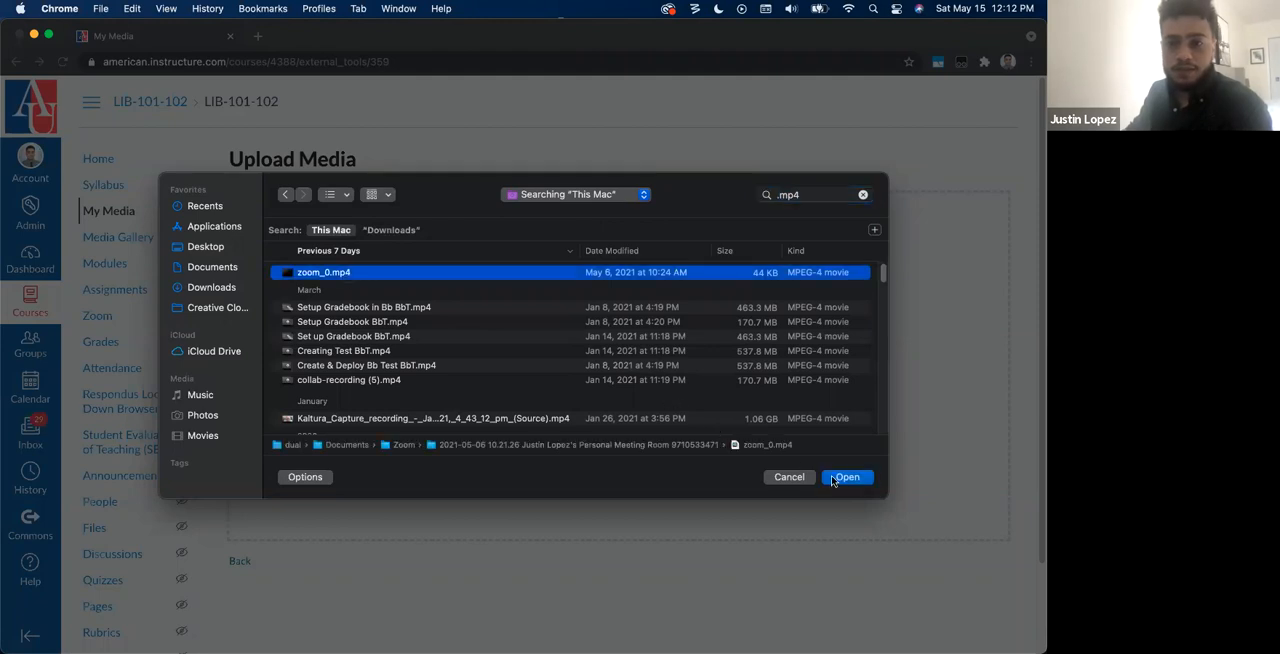
click(846, 477)
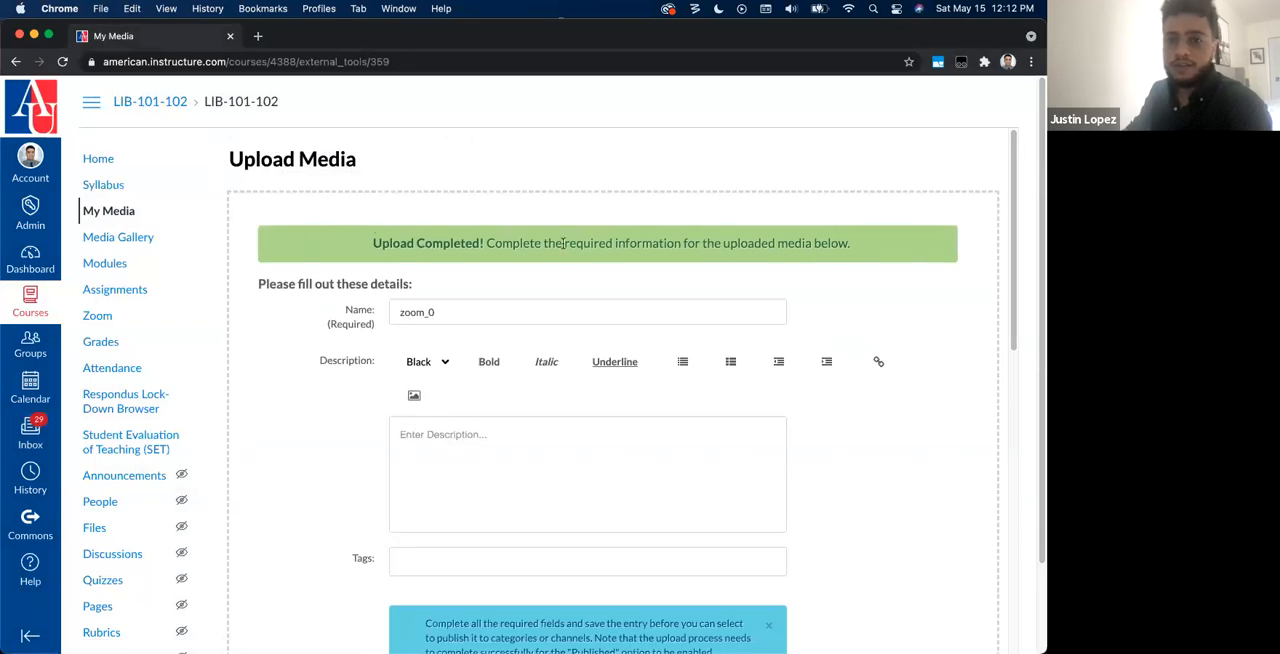
Step: Review the uploaded video's detail form, examining the name, description, tags and publishing status fields
drag(386, 235, 535, 244)
click(507, 313)
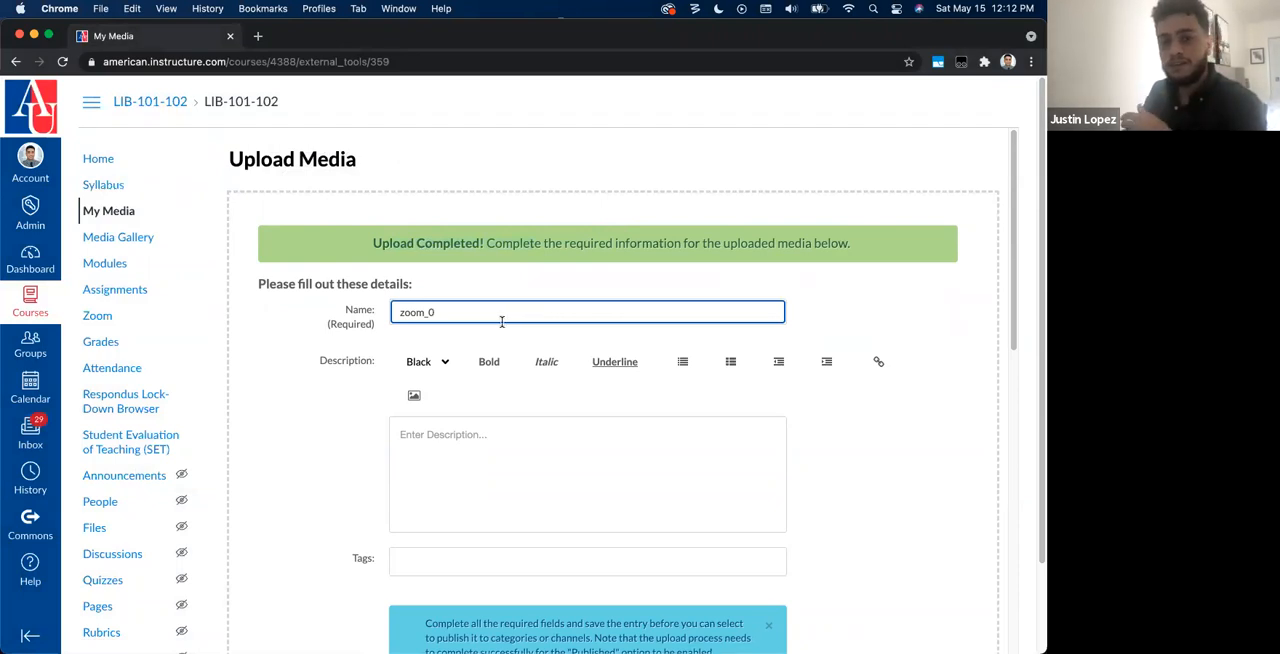
scroll(500, 319, down, 2)
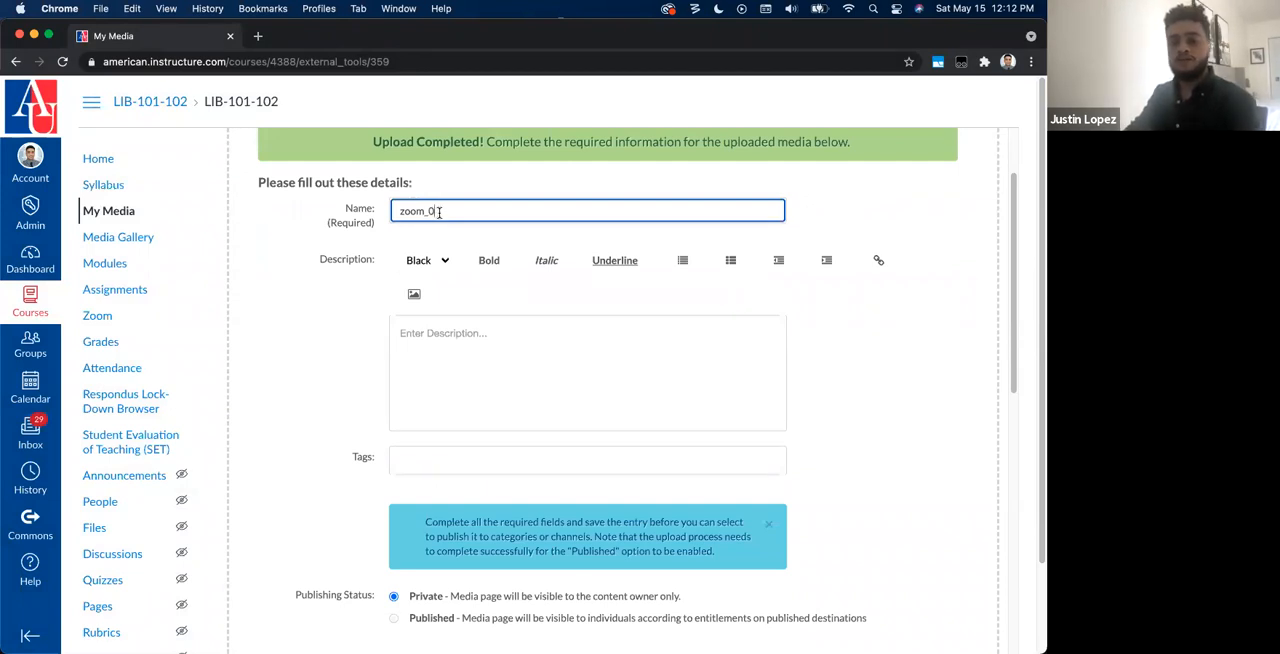
scroll(445, 420, down, 1)
click(412, 452)
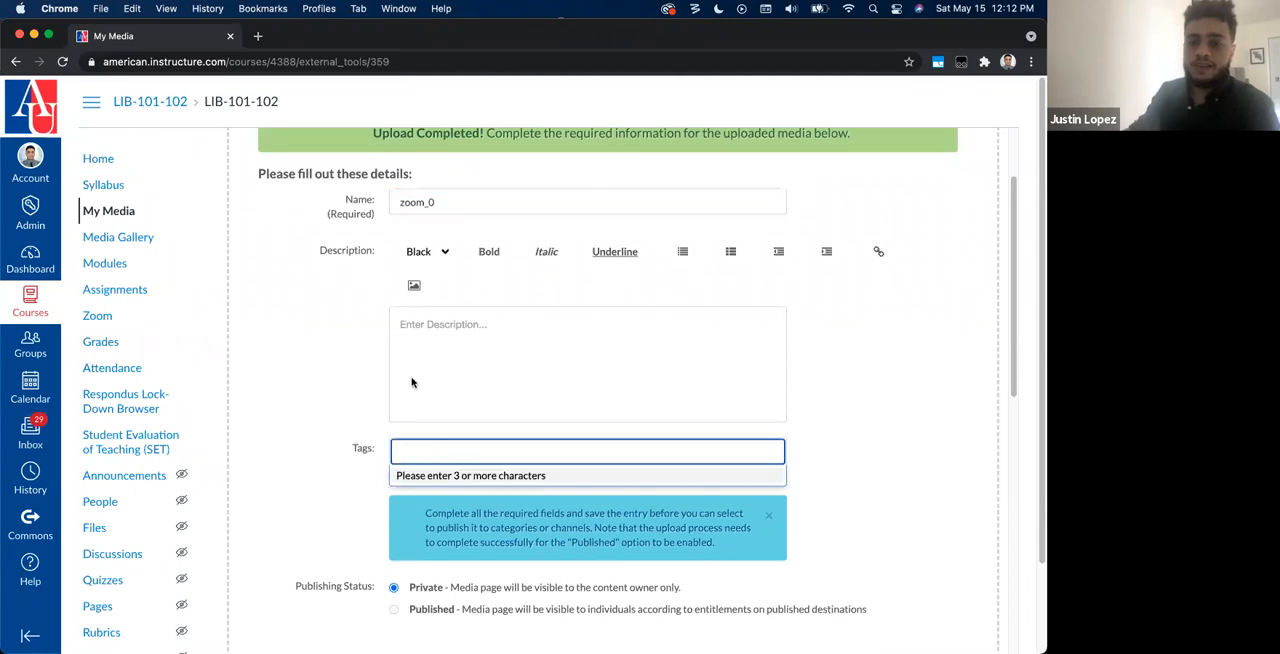
Step: Save the uploaded zoom_0 video's details with the publishing status kept at Private
click(320, 395)
scroll(473, 487, down, 3)
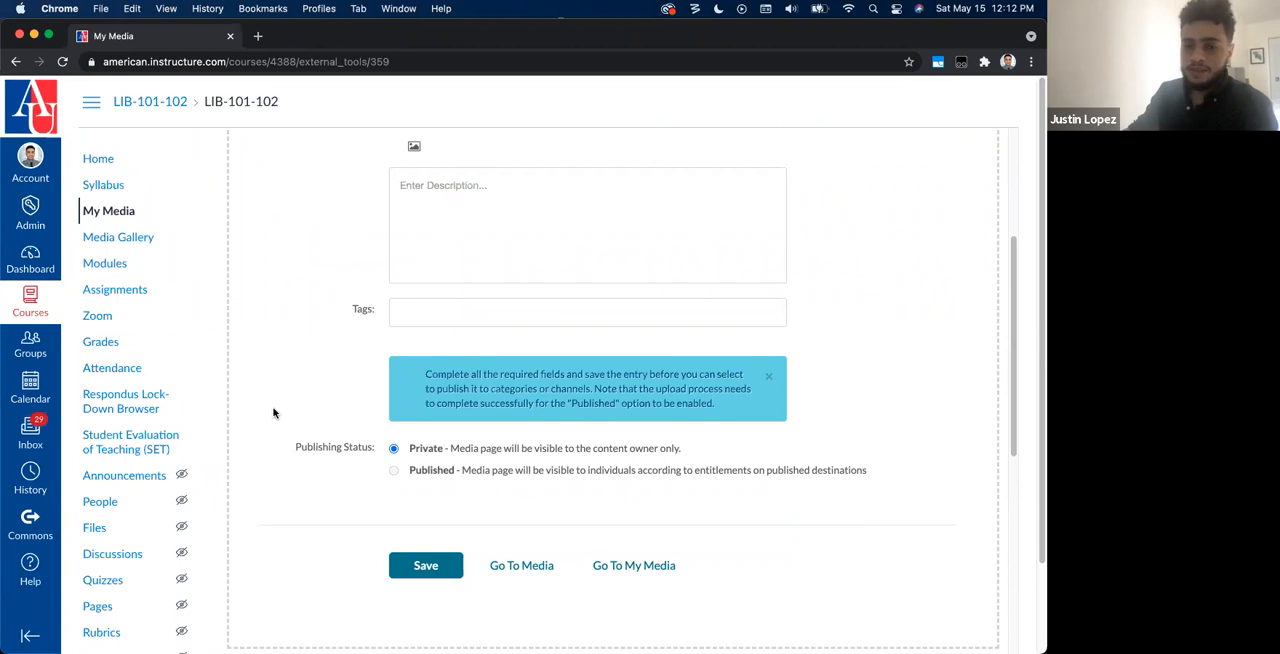
drag(416, 449, 722, 459)
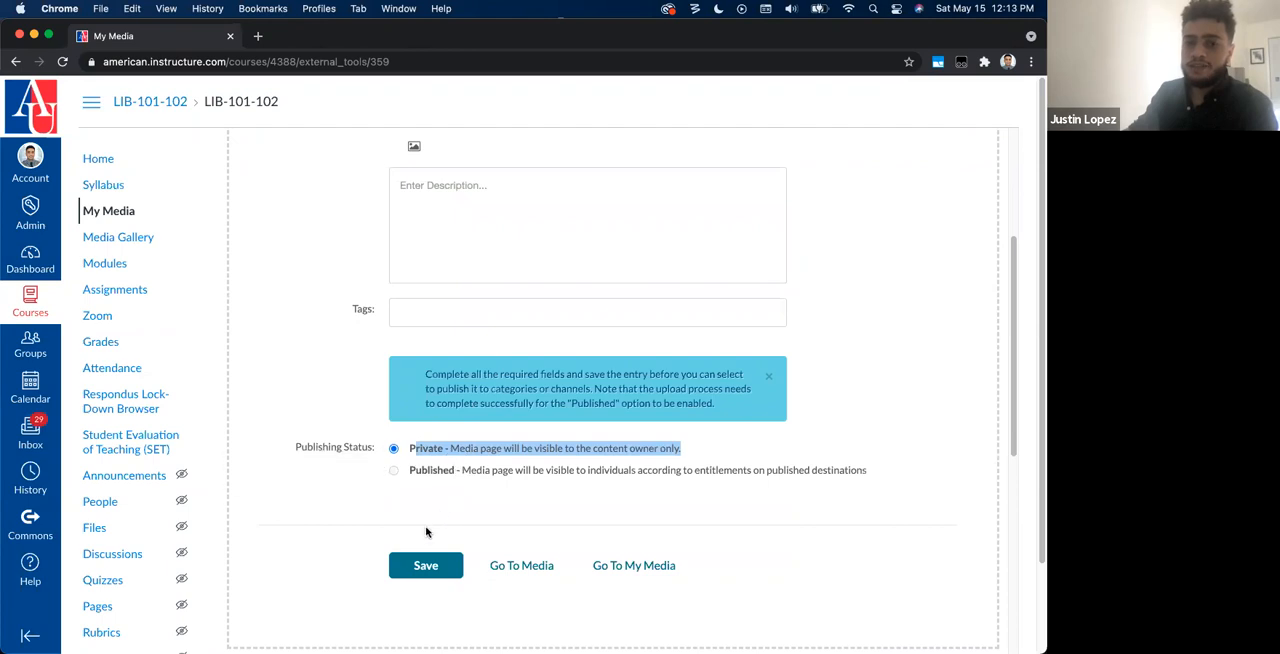
click(427, 568)
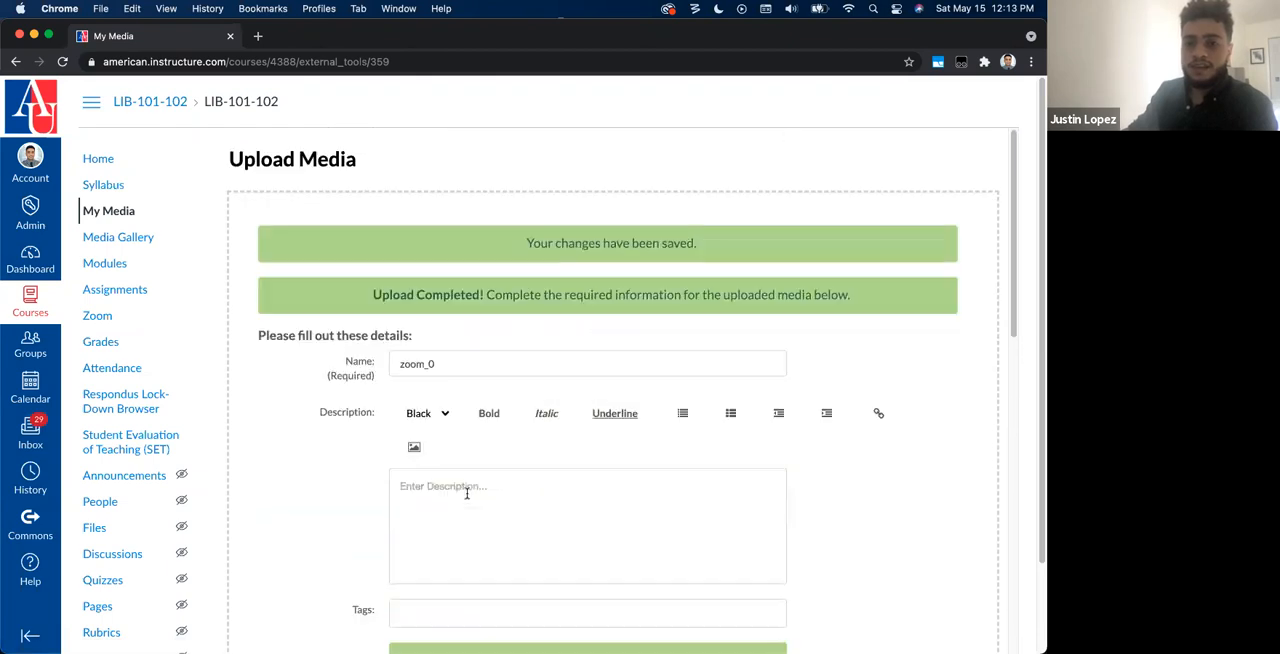
Step: Open the zoom_0 video's page from My Media and return to the media list
click(118, 211)
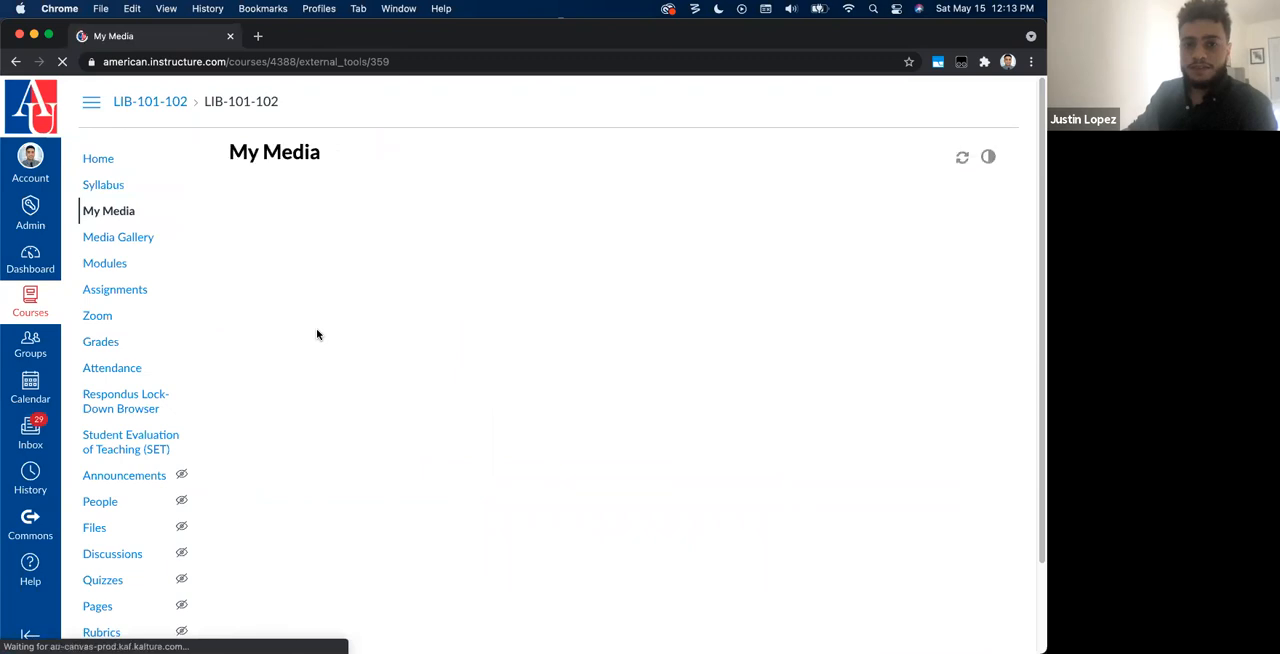
click(650, 449)
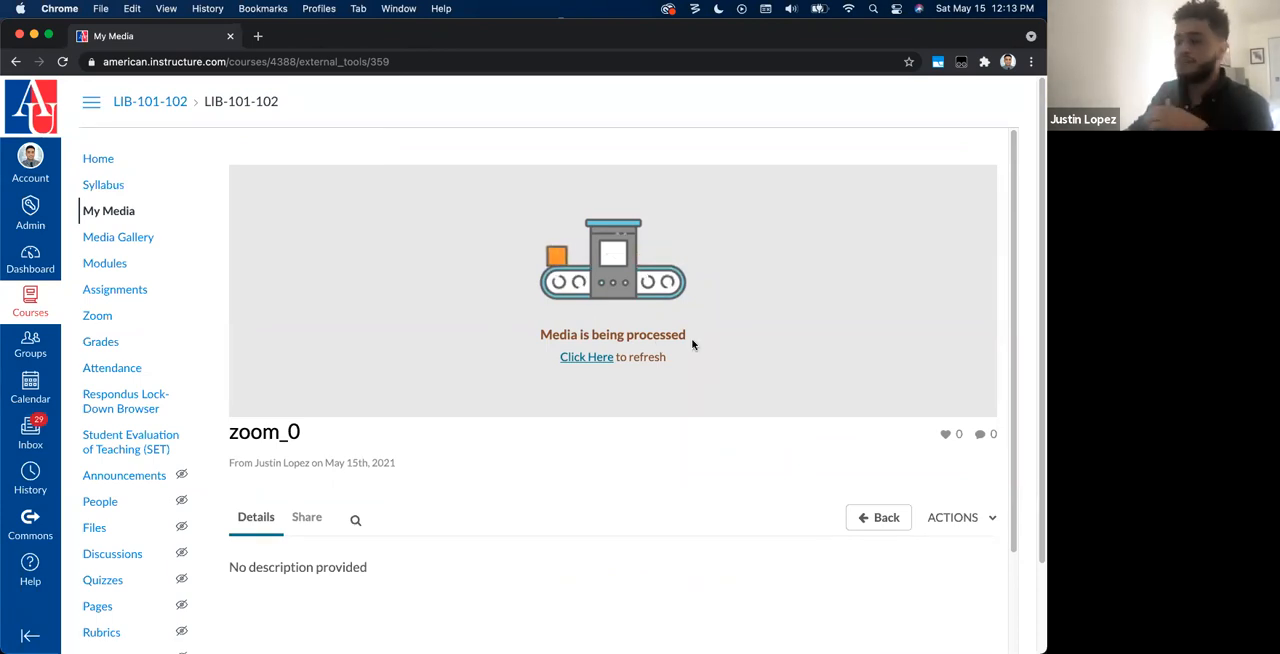
click(110, 211)
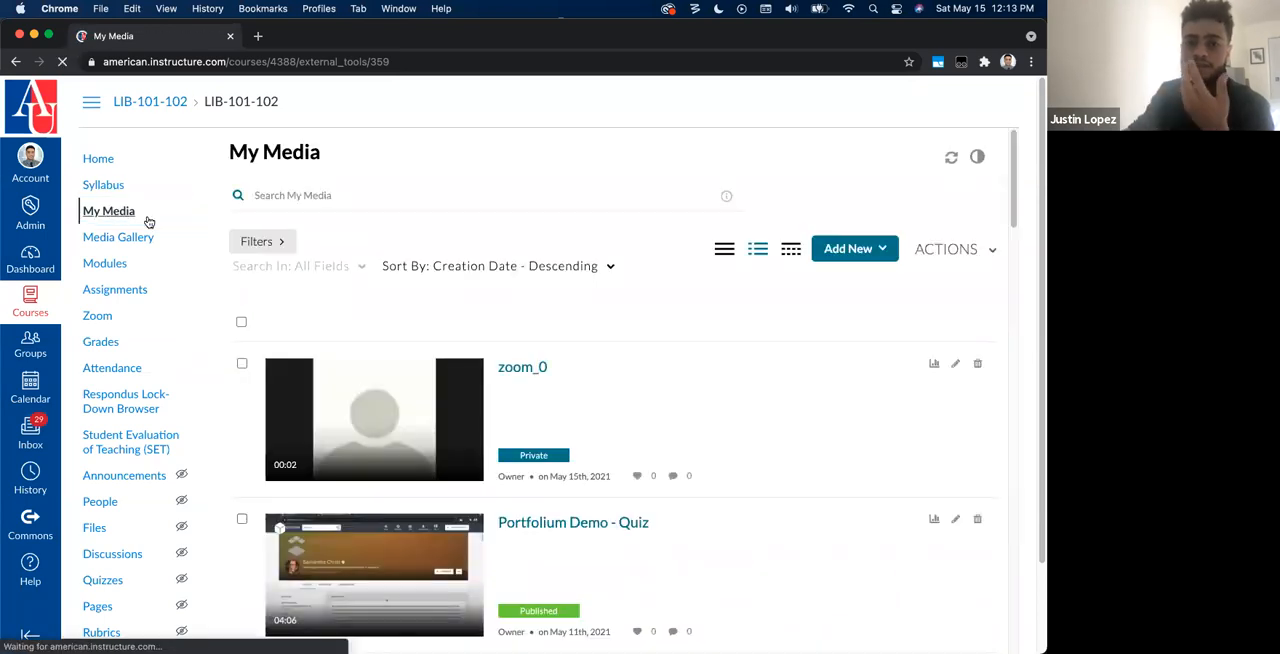
Step: Find the Portfolium Demo video in the My Media list and open its page
scroll(475, 390, down, 3)
scroll(475, 390, down, 4)
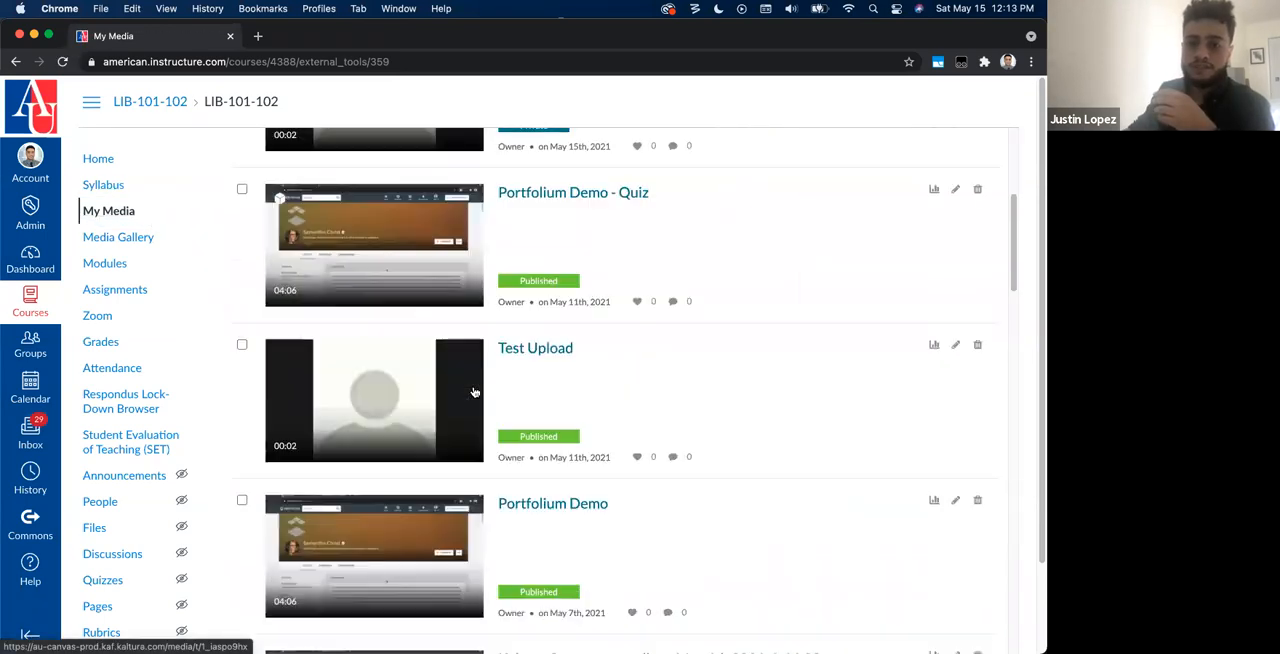
scroll(475, 392, down, 1)
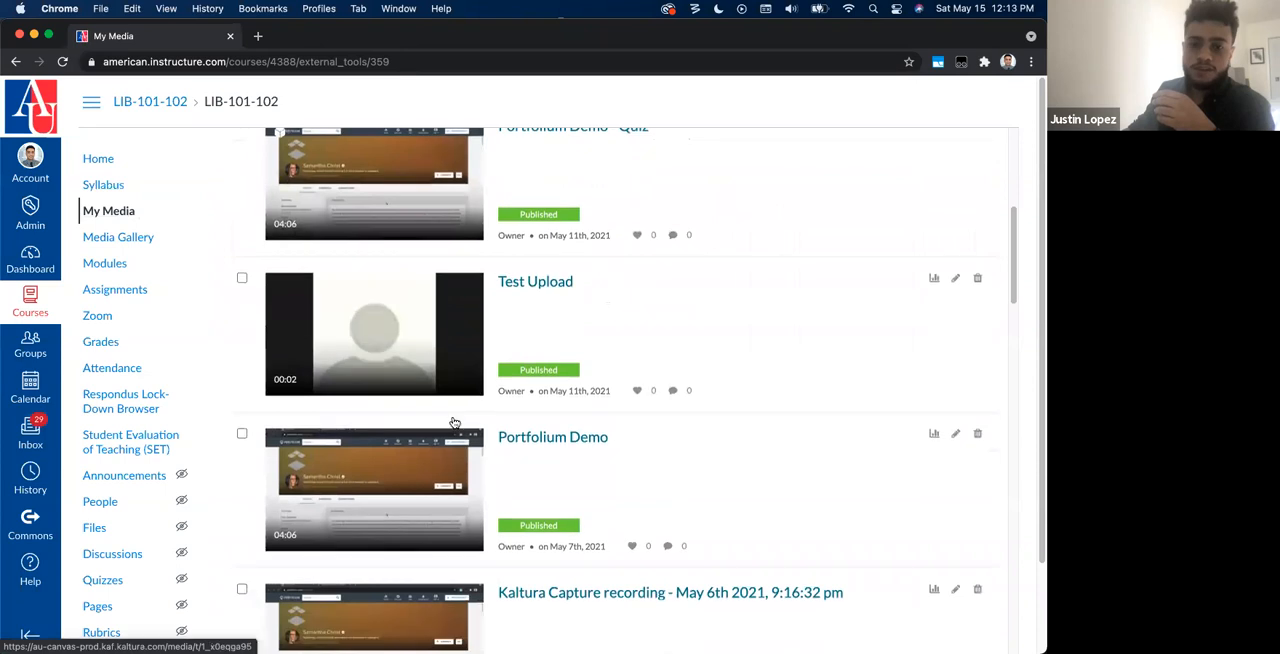
click(406, 496)
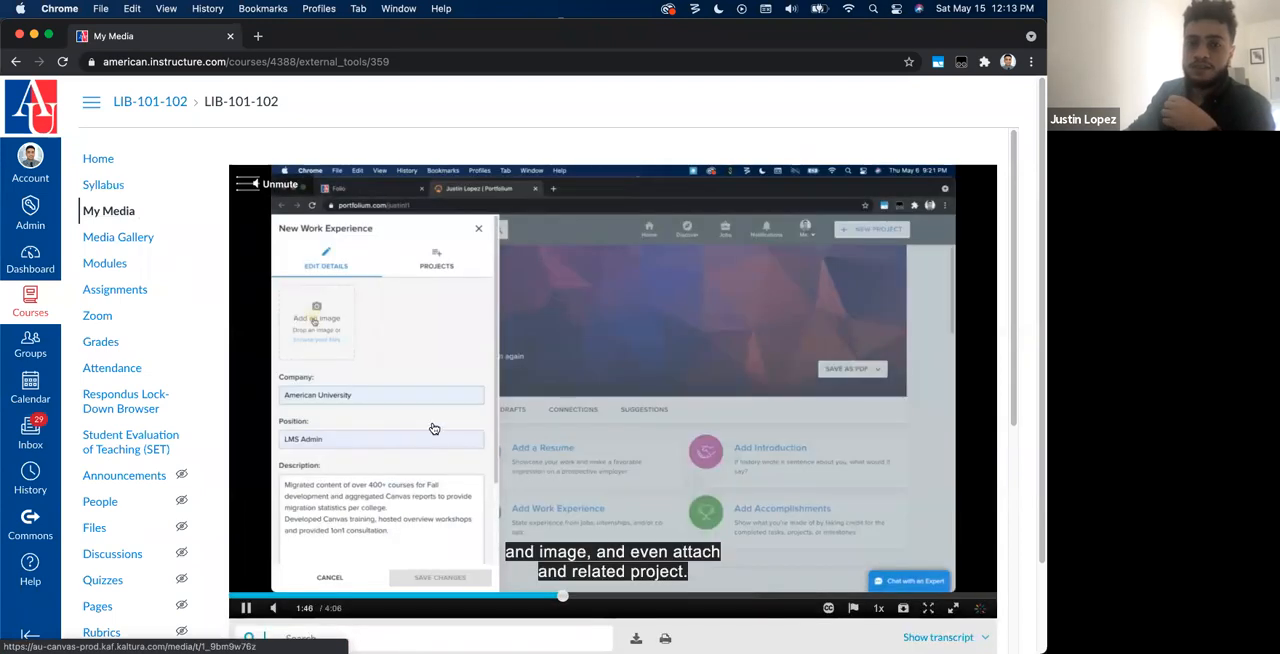
Step: Play the Portfolium Demo video again from near its beginning and examine the closed caption options
scroll(435, 428, down, 1)
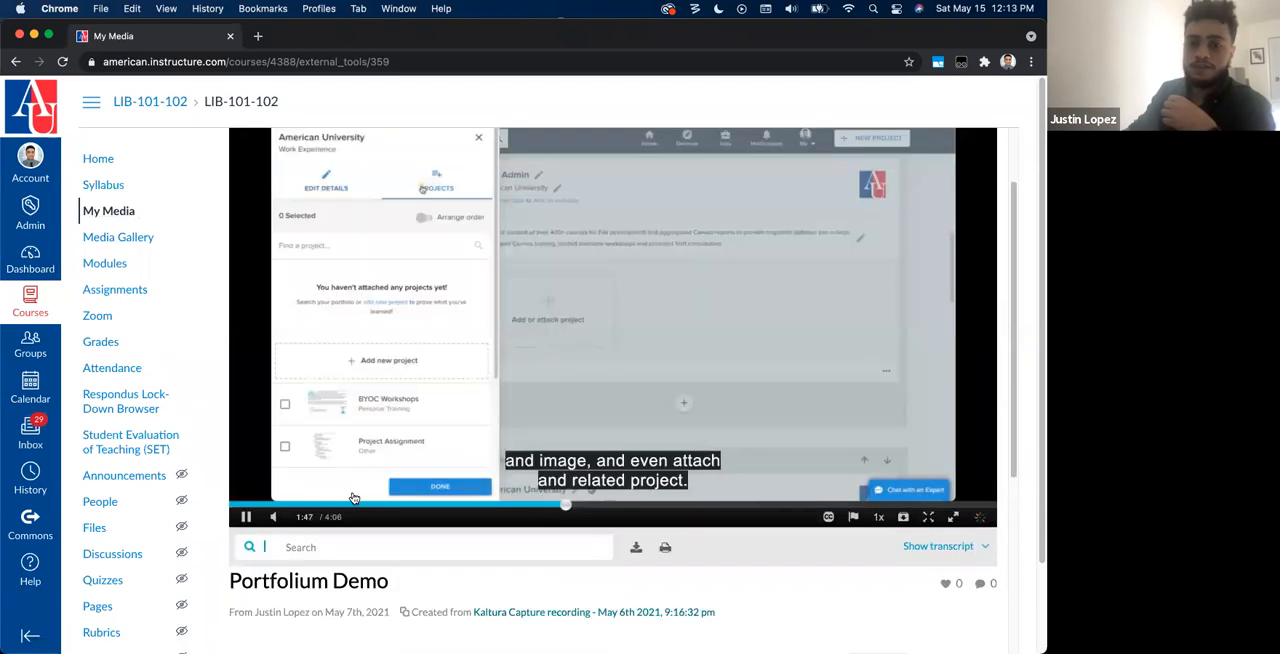
click(285, 505)
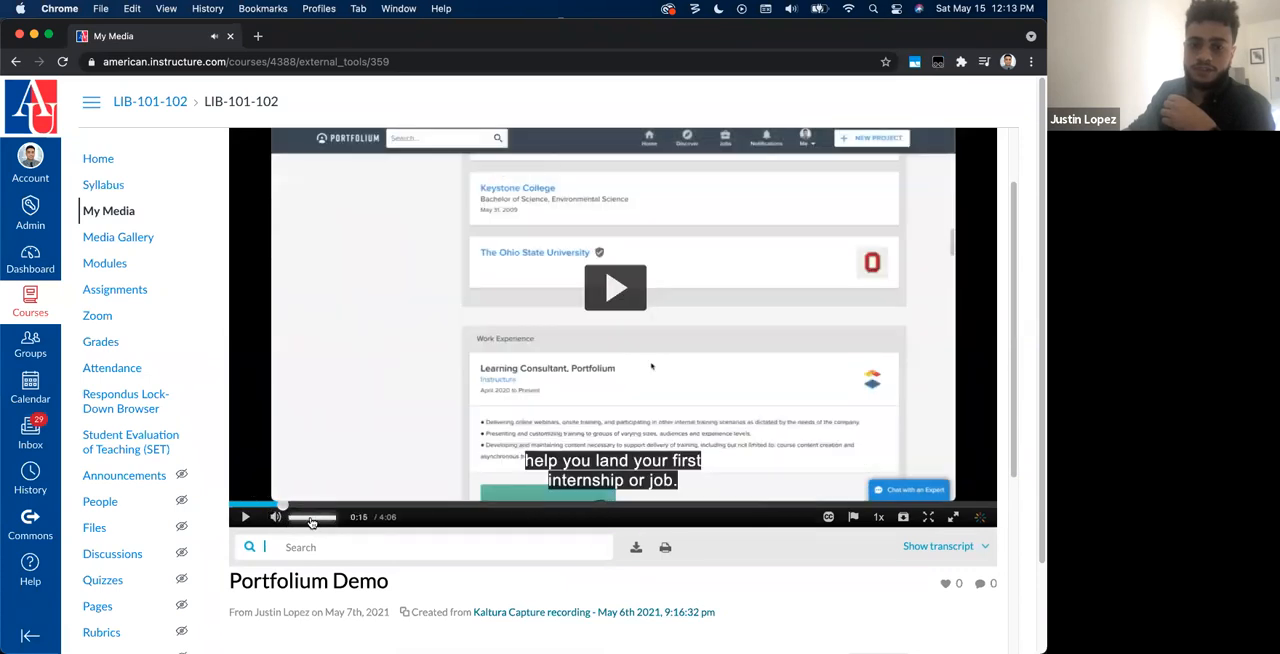
click(236, 505)
click(603, 302)
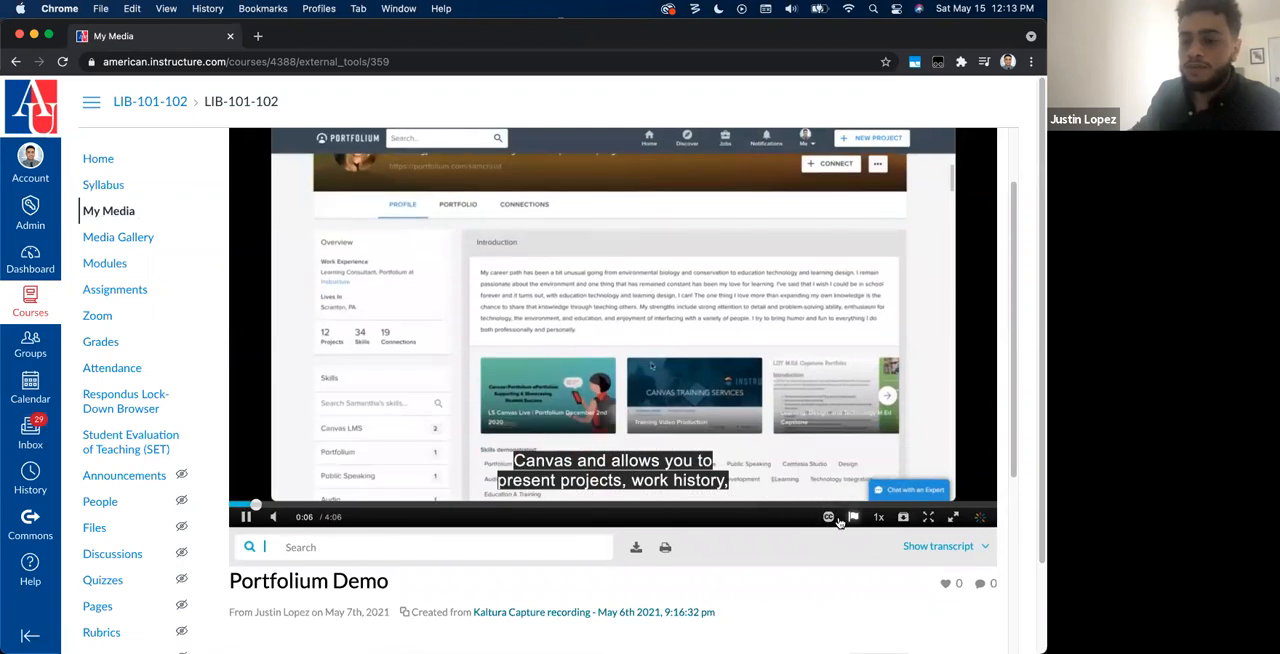
click(828, 517)
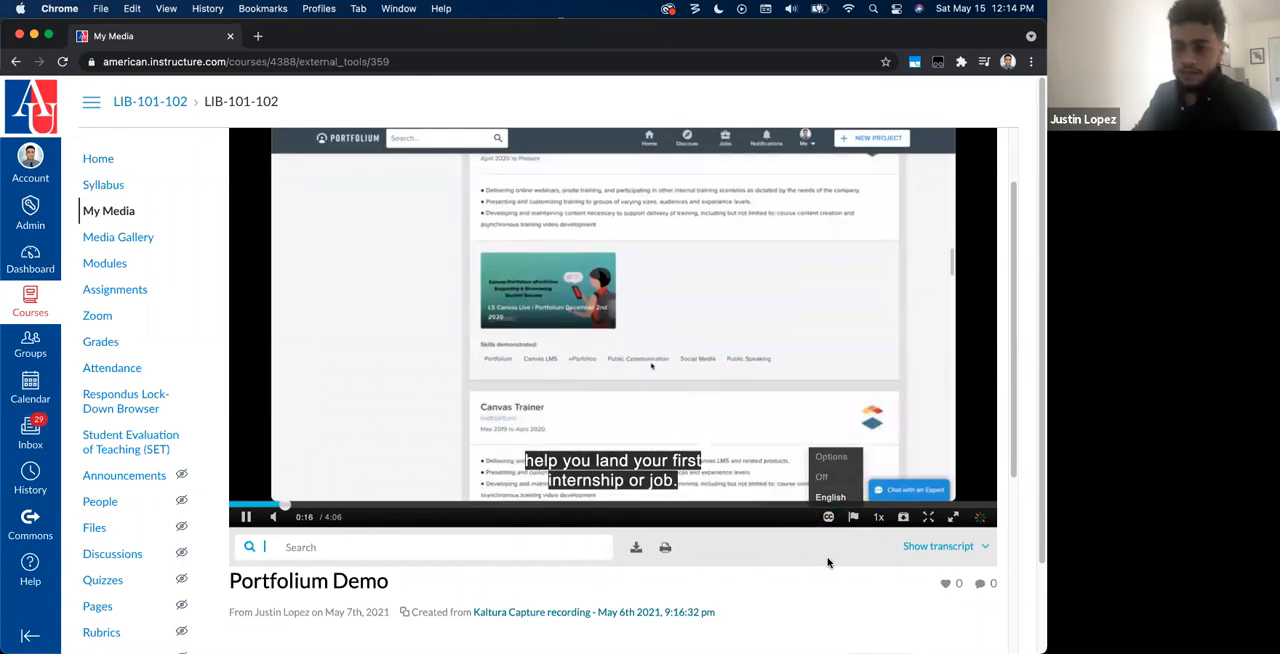
click(837, 525)
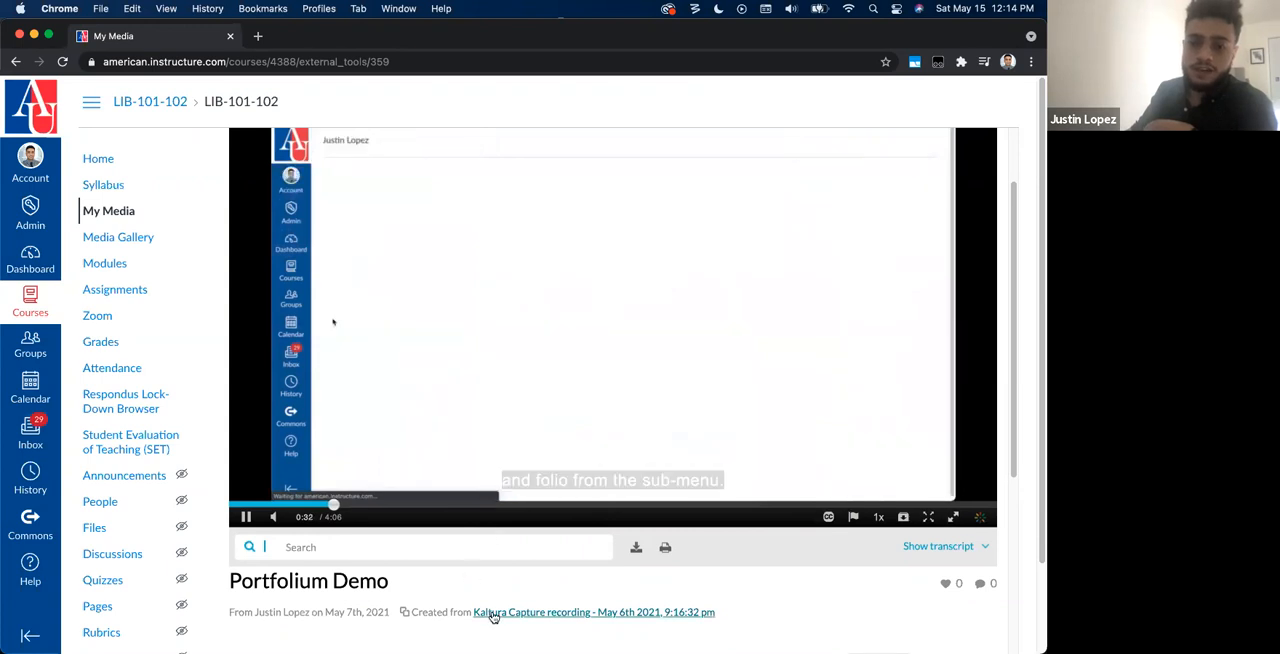
Step: Look at the transcript search field, pause the video and view its Details section
scroll(286, 531, down, 1)
click(312, 510)
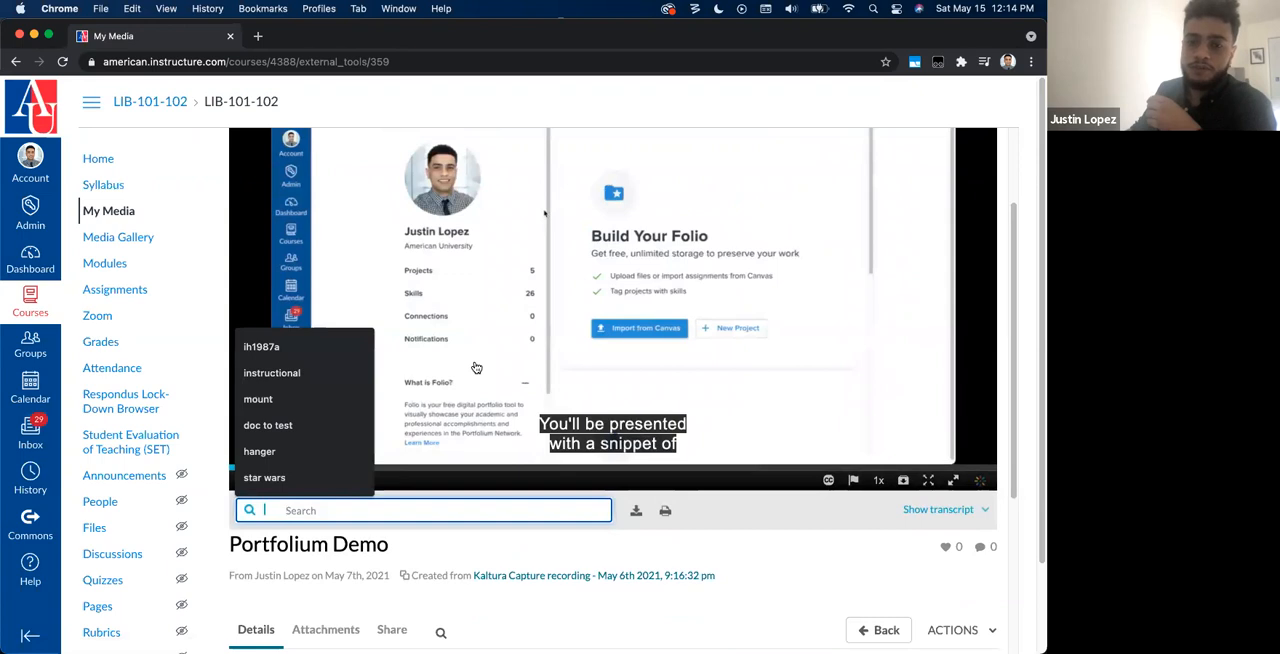
click(443, 379)
click(443, 379)
scroll(448, 450, down, 6)
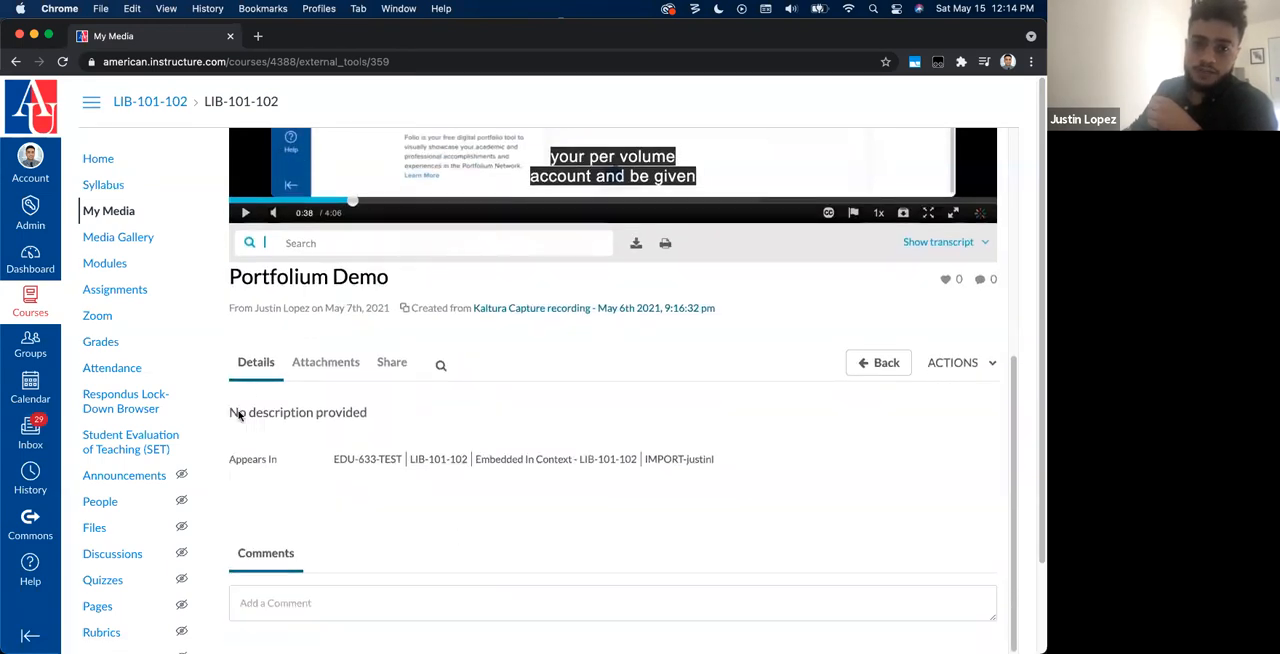
Step: Examine the Portfolium Demo video's attachments and its embed code and player size sharing options
click(319, 364)
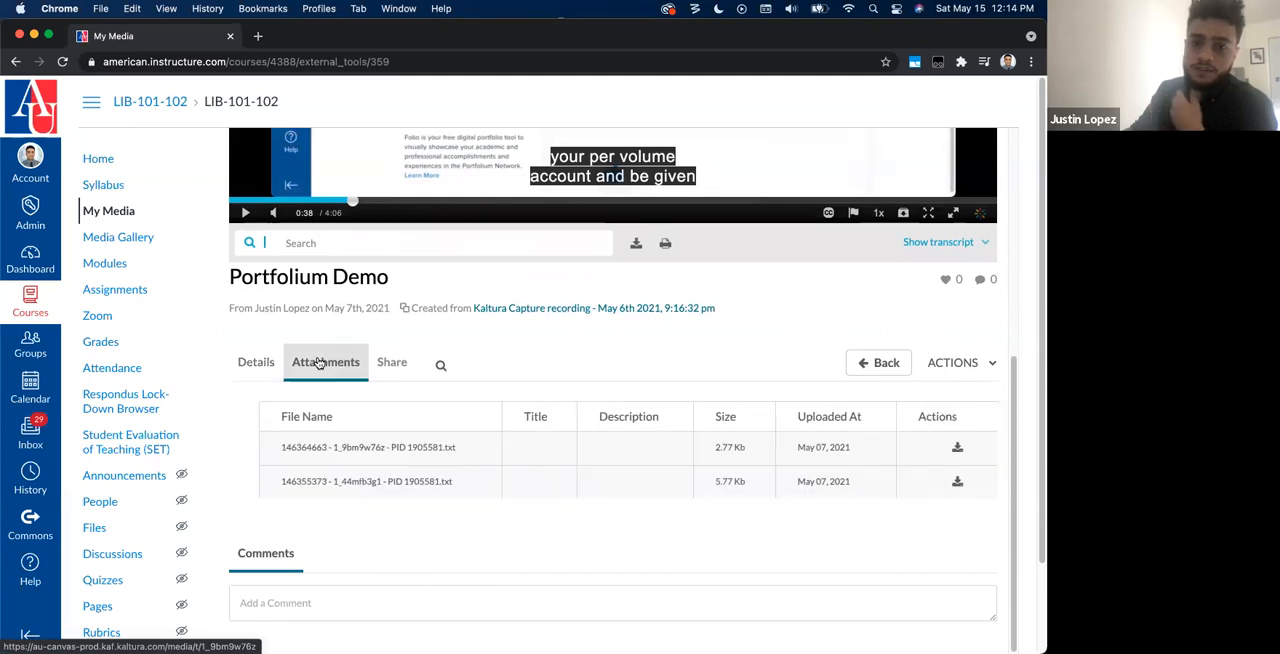
click(390, 364)
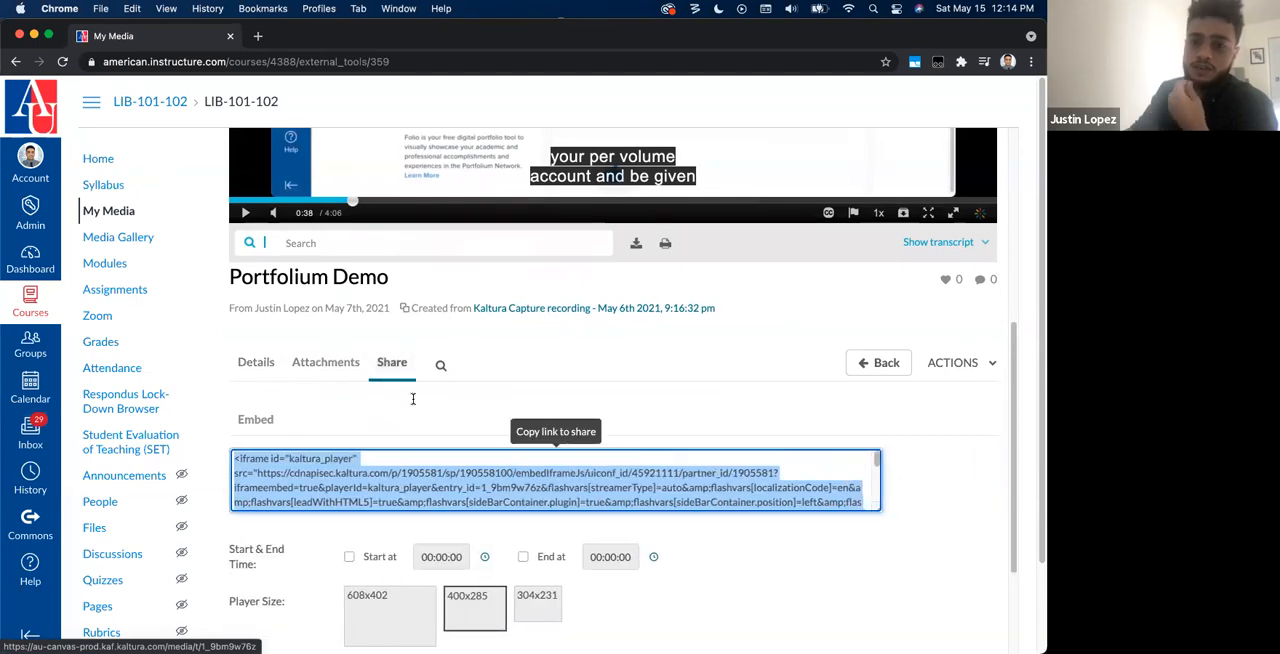
scroll(436, 490, down, 3)
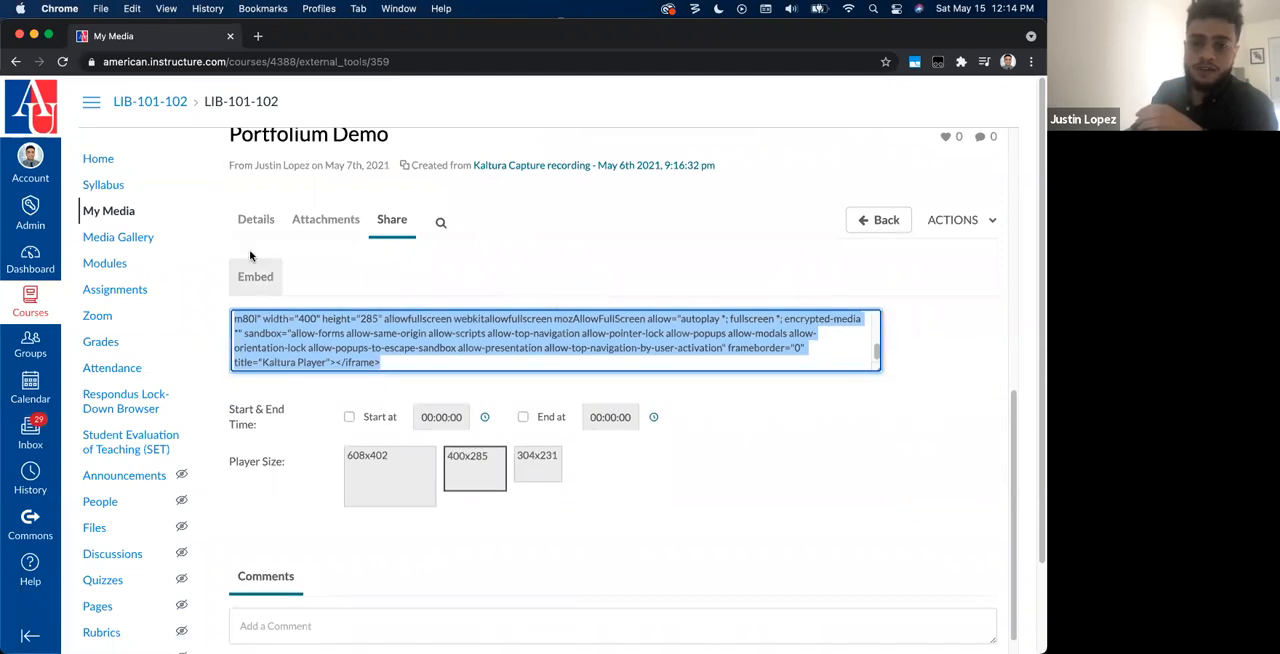
scroll(460, 335, up, 10)
scroll(603, 437, down, 5)
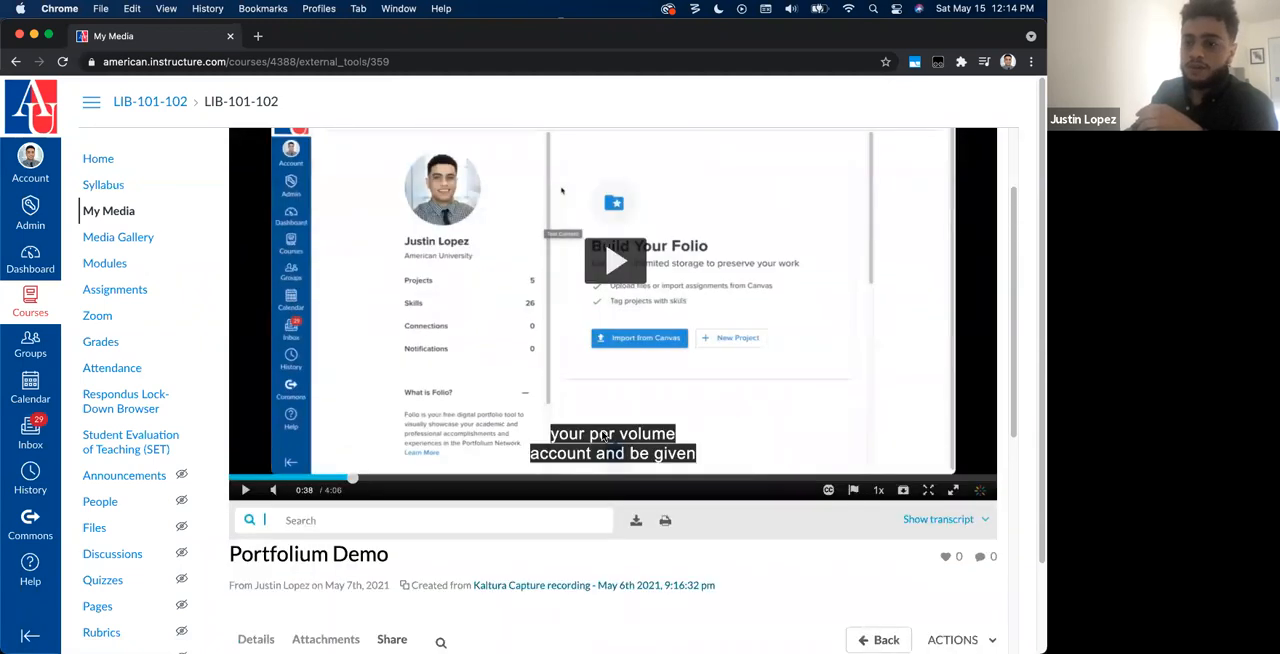
Step: Open the Portfolium Demo video for editing and look over its name, description and tags fields
click(954, 518)
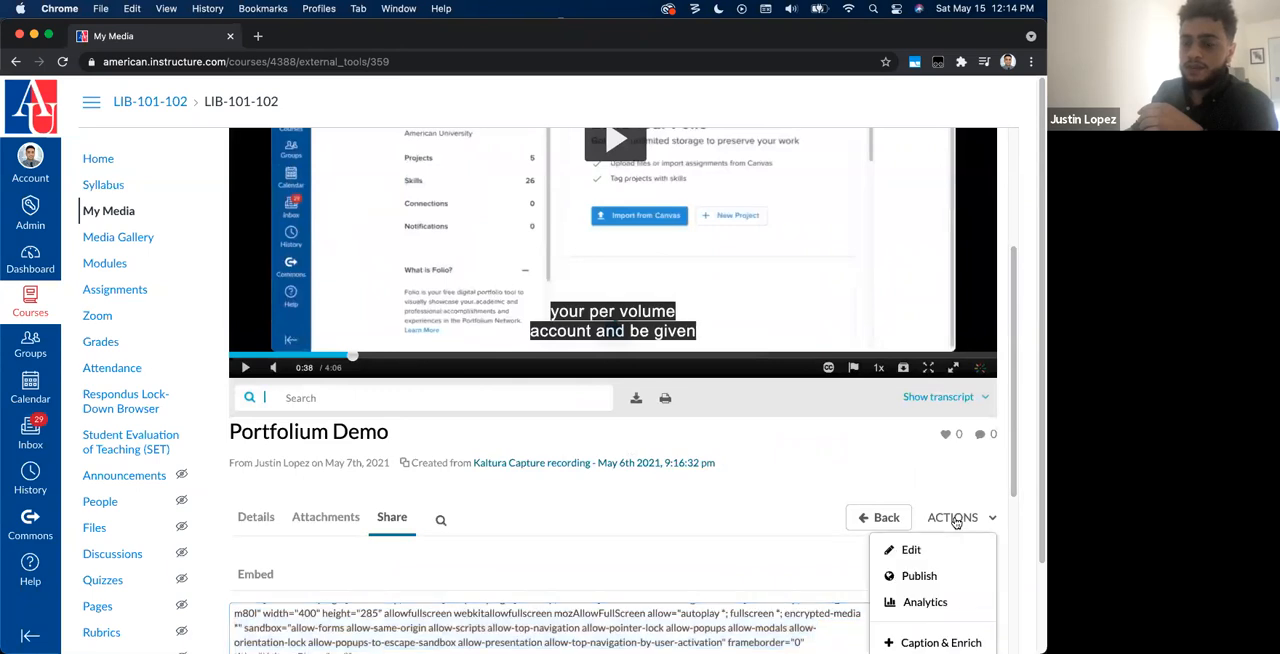
scroll(957, 520, down, 3)
click(934, 455)
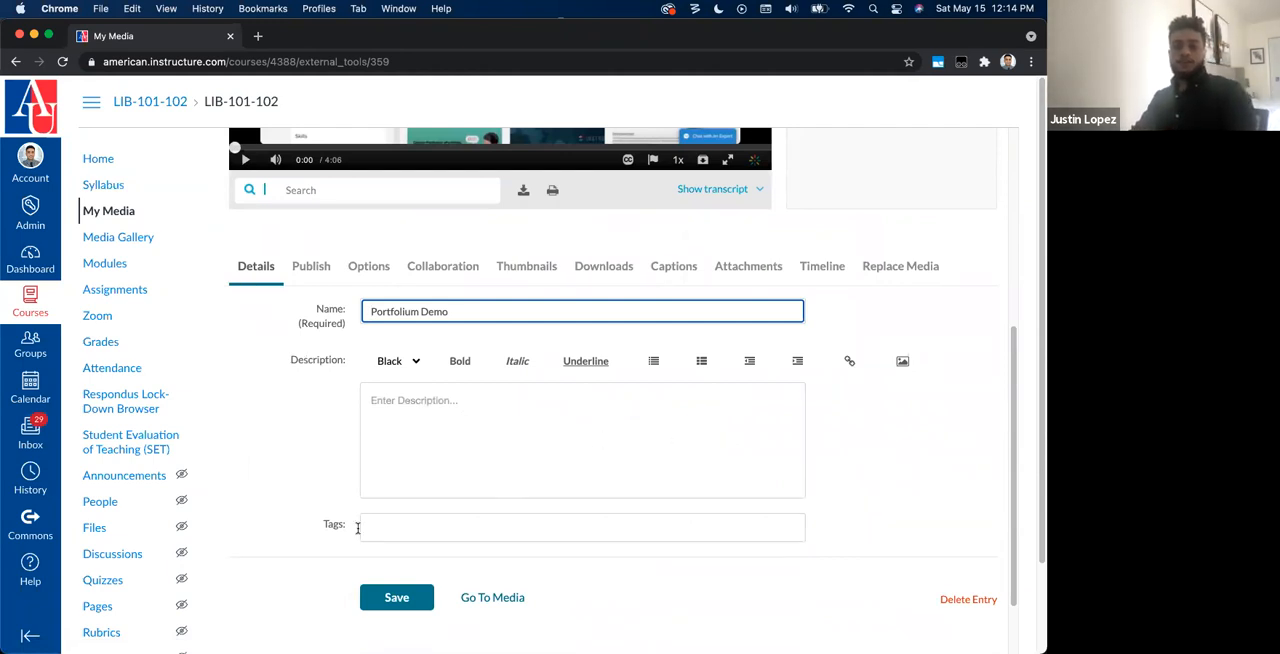
click(403, 470)
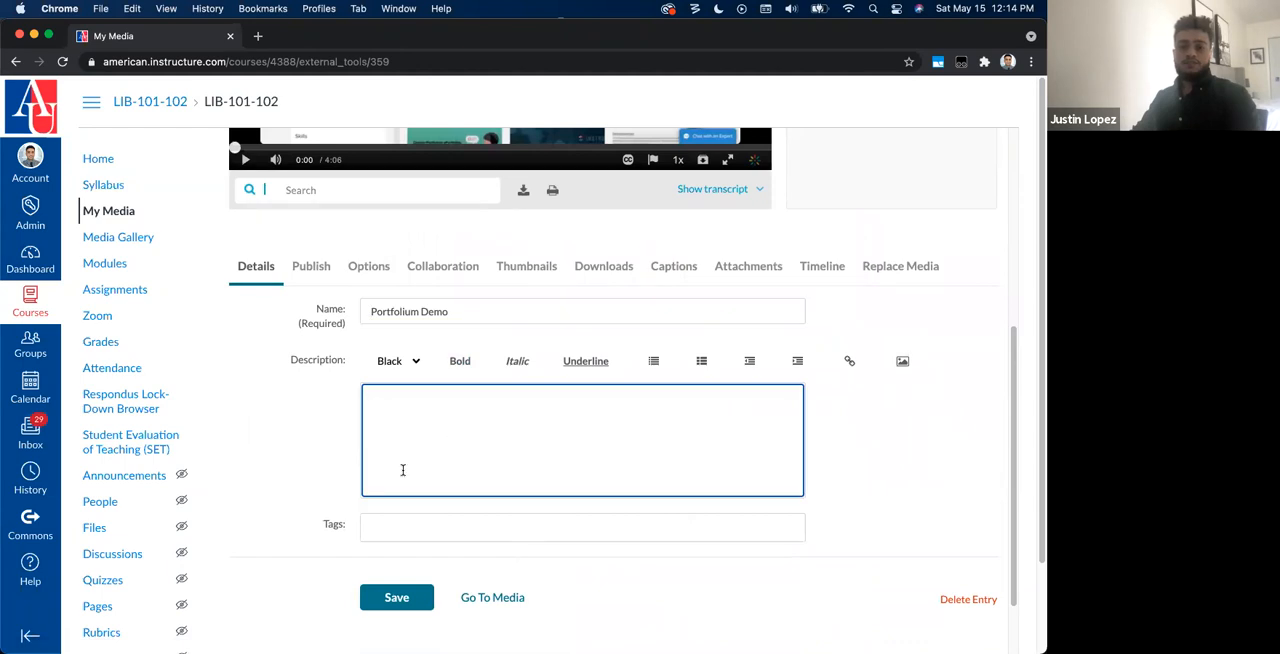
Step: Open the video's publishing settings, try the Private status and set it back to Published
click(313, 266)
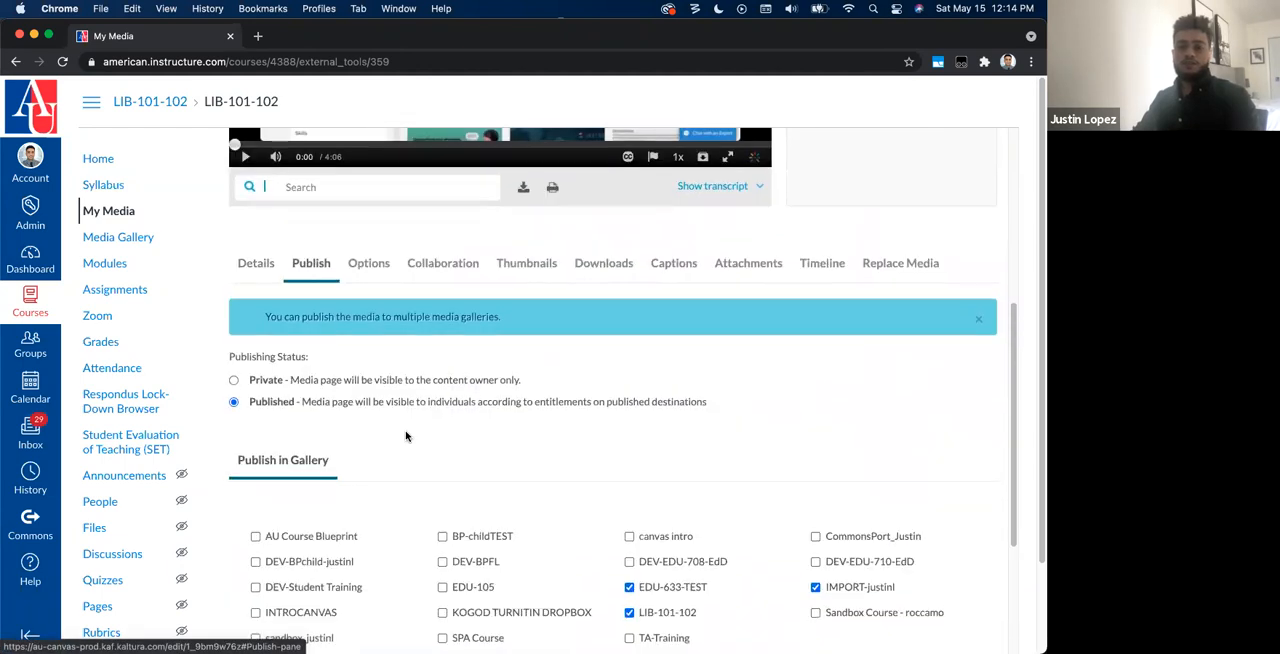
scroll(406, 436, down, 2)
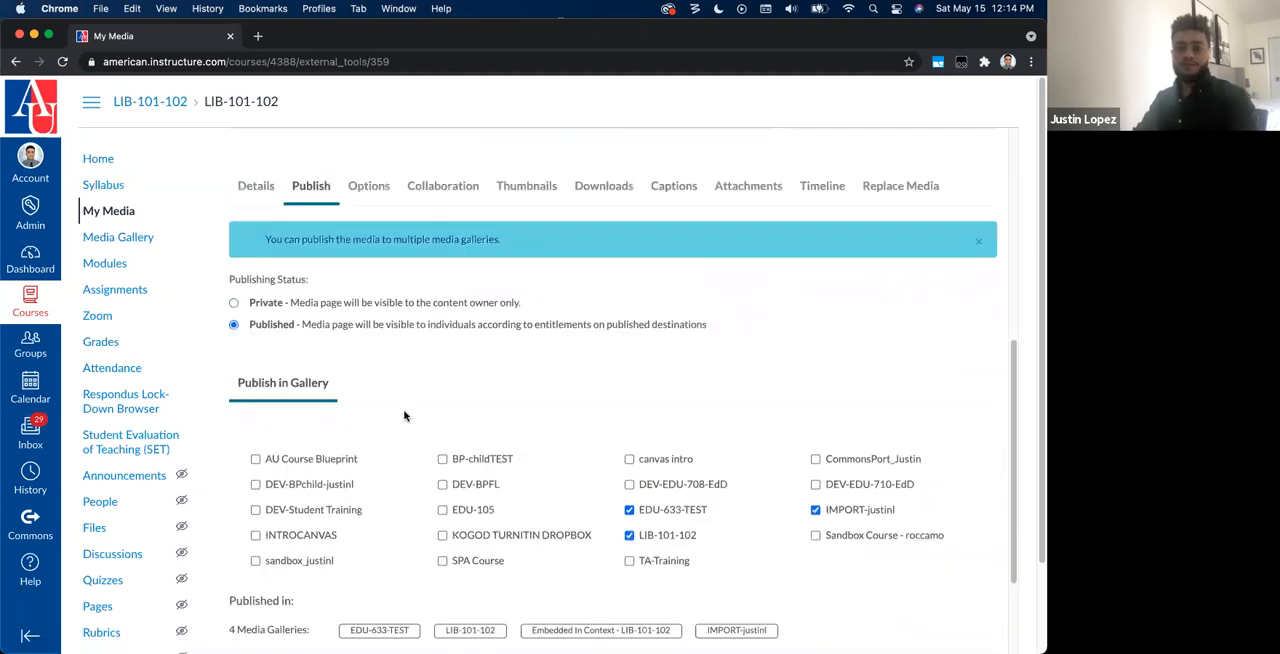
scroll(366, 333, up, 3)
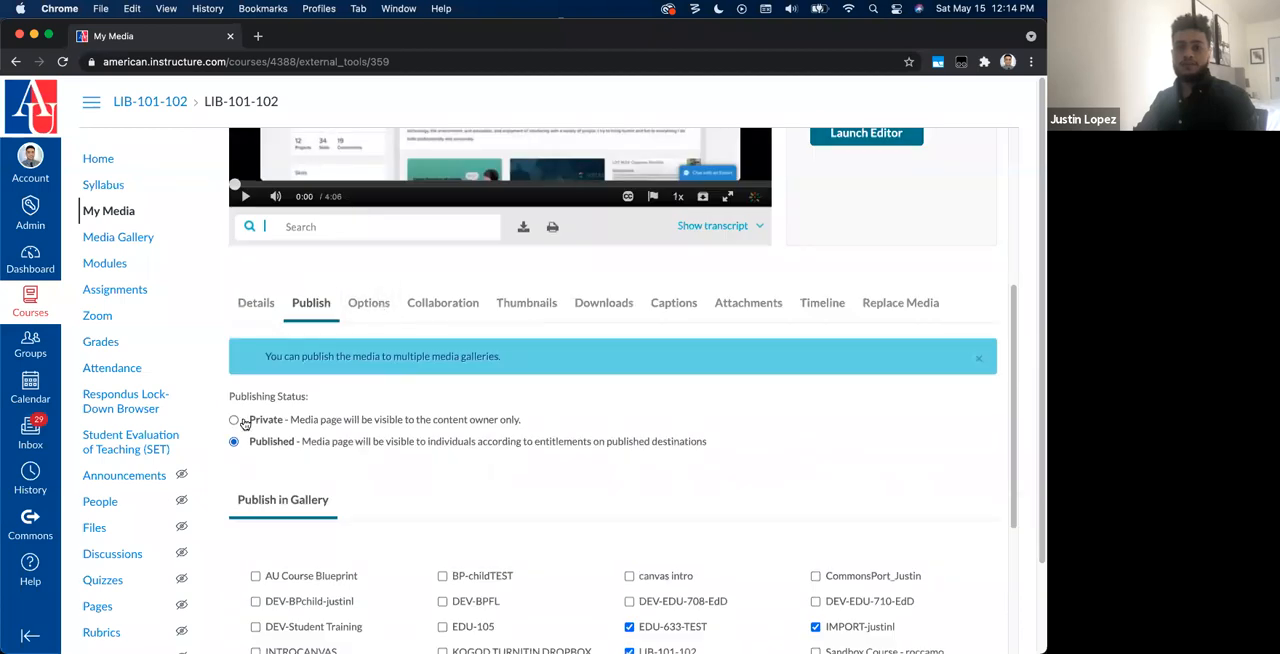
click(235, 420)
click(235, 442)
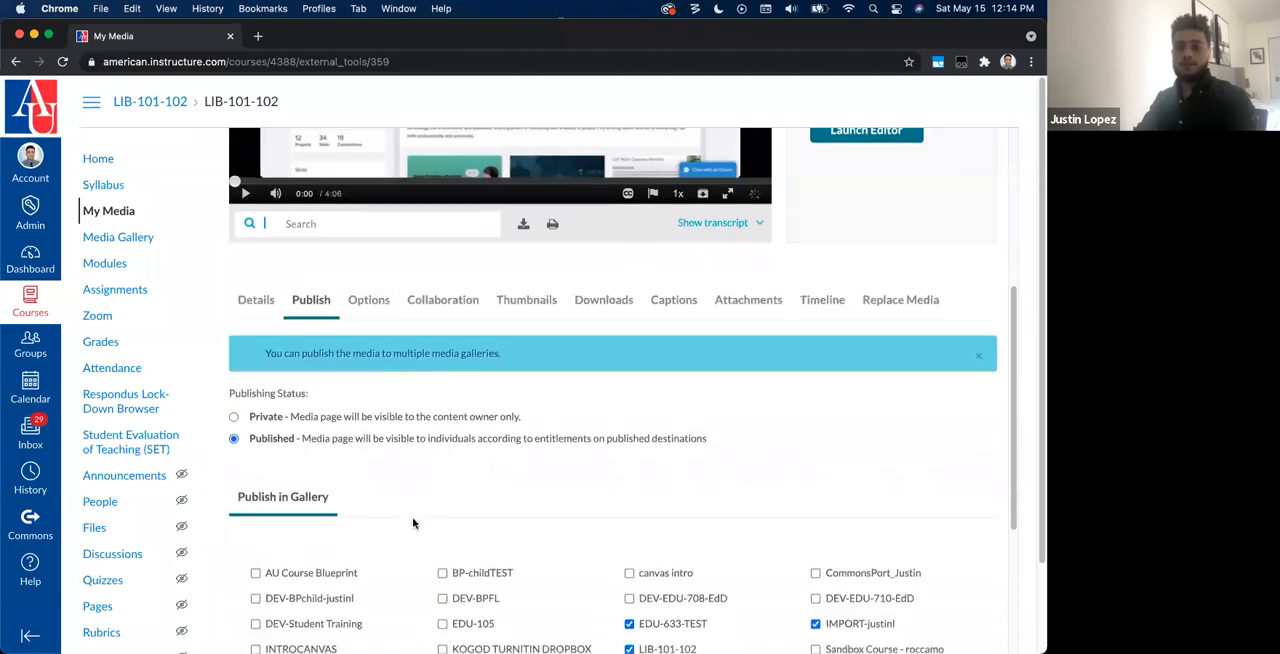
Step: Unpublish the video from the EDU-633-TEST gallery, publish it to the personal sandbox course gallery, and save
scroll(414, 523, down, 5)
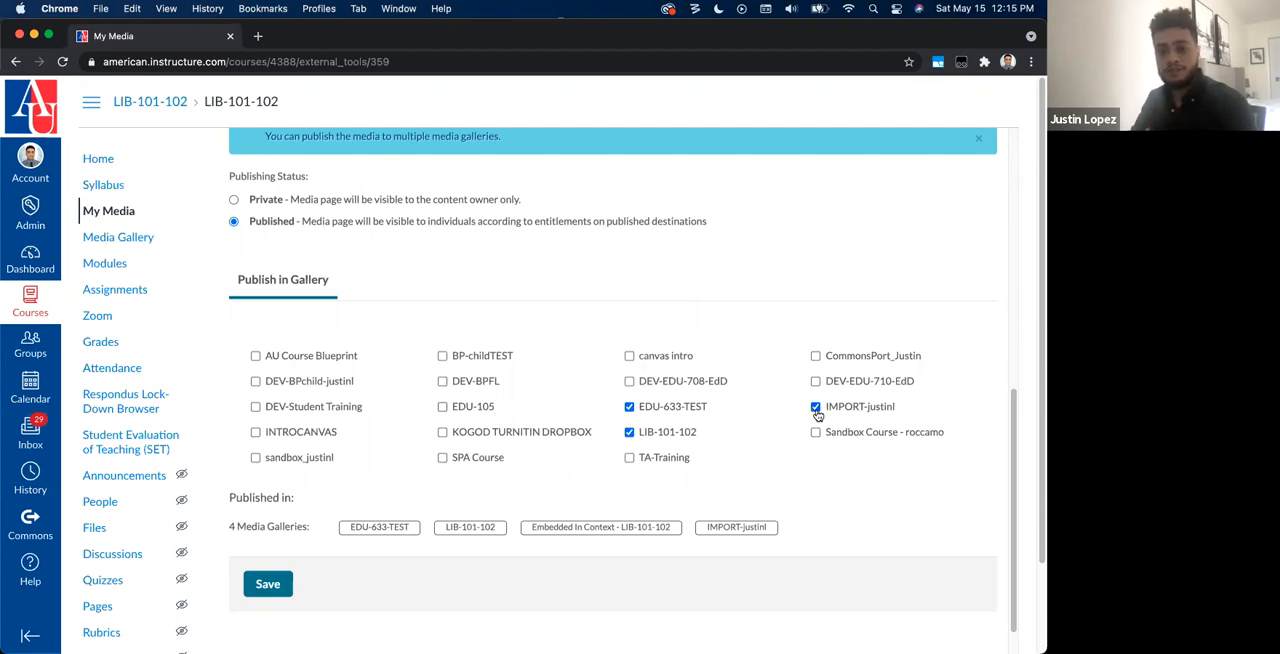
click(629, 407)
click(629, 432)
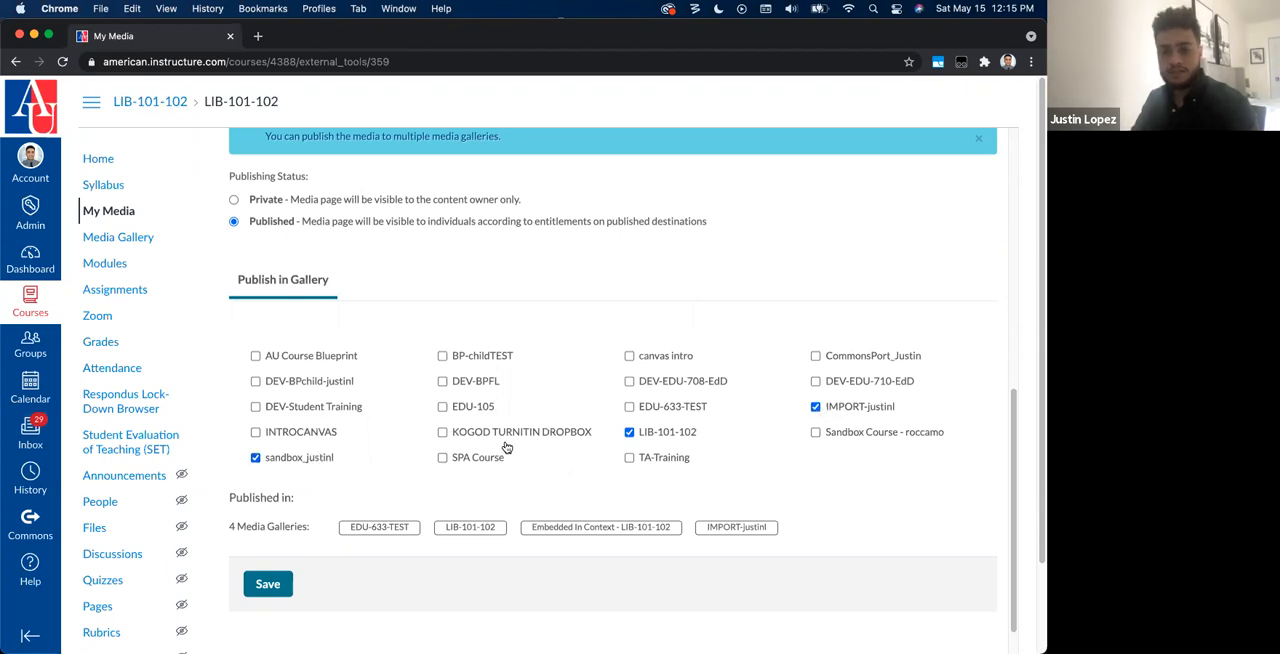
click(278, 582)
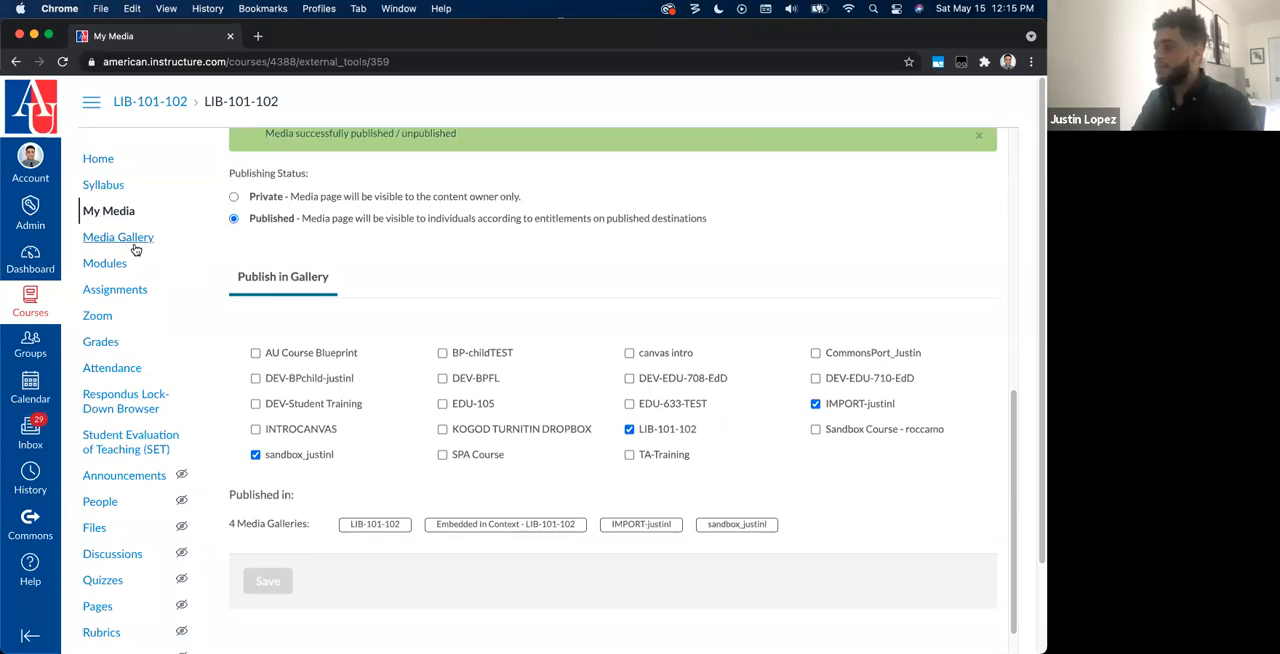
Step: Examine the video's comment and clipping options and its collaboration settings for media owner and collaborators
scroll(547, 449, up, 3)
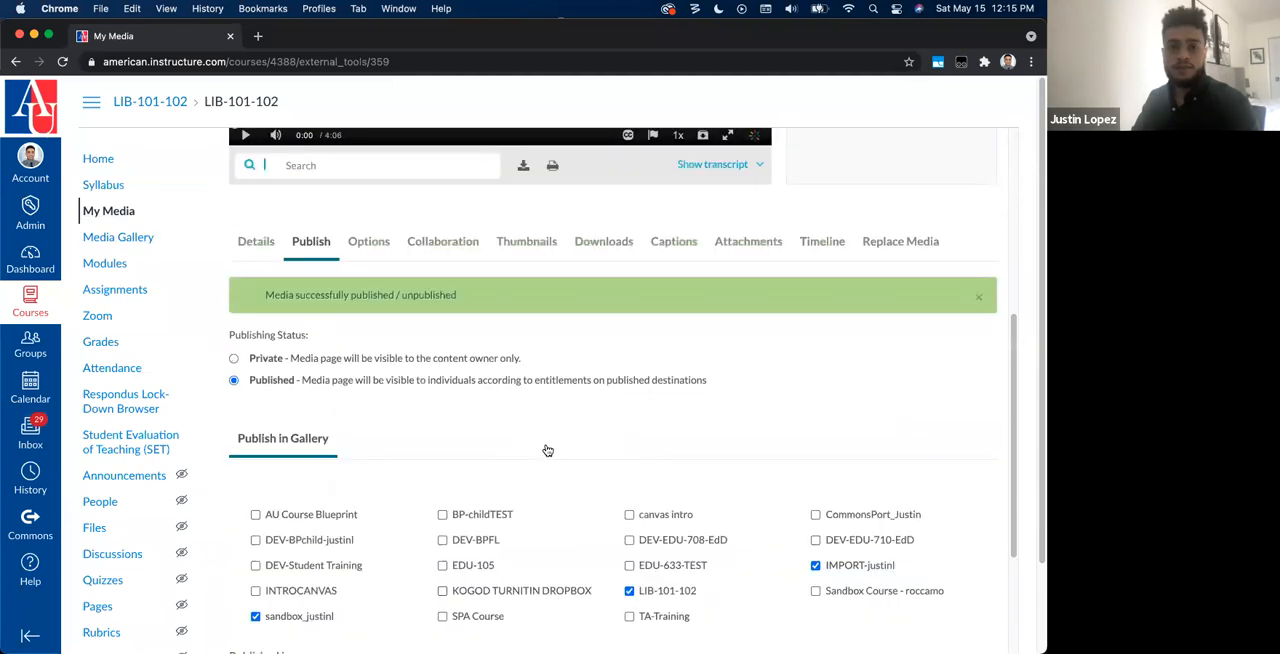
scroll(547, 449, up, 1)
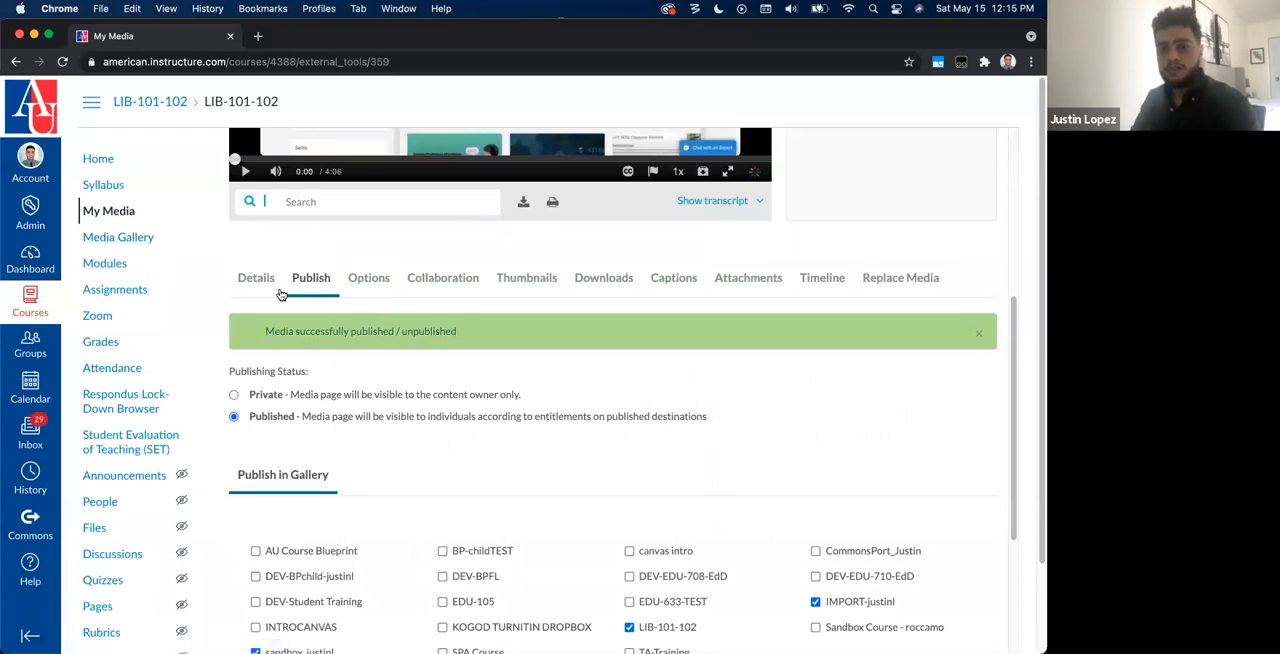
scroll(551, 443, up, 7)
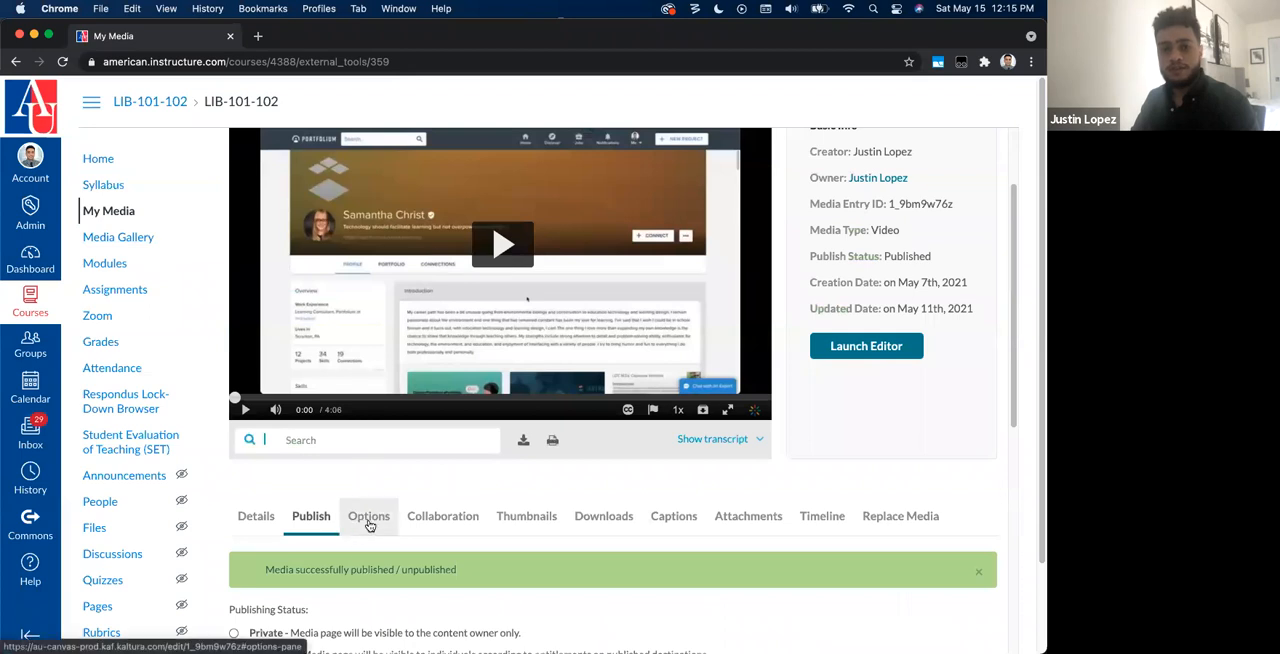
click(369, 524)
scroll(490, 525, down, 4)
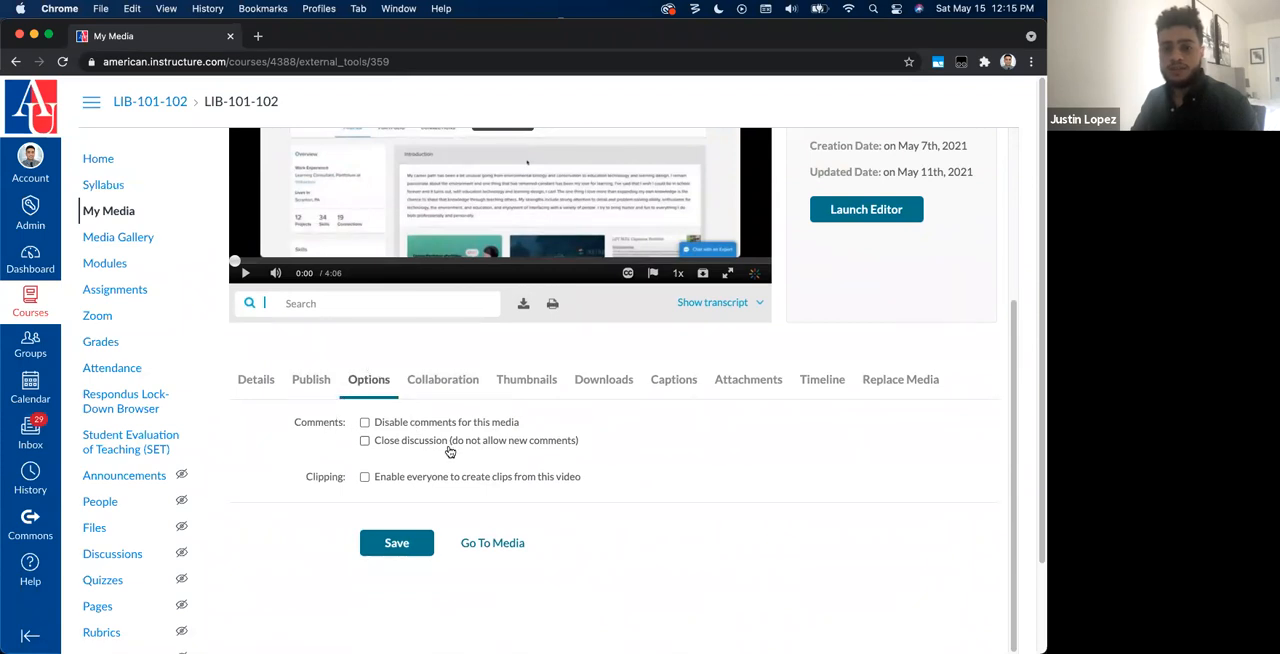
click(452, 391)
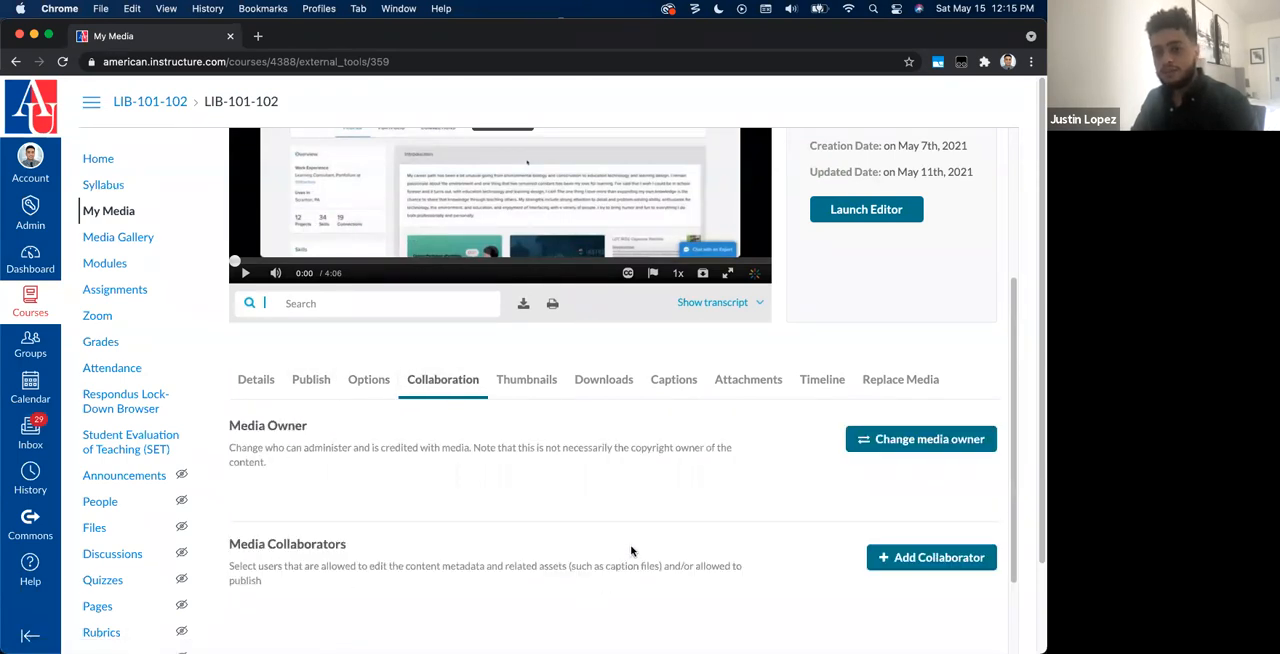
Step: Look over the Media Owner and Media Collaborators settings of the Portfolium Demo video
scroll(631, 550, down, 1)
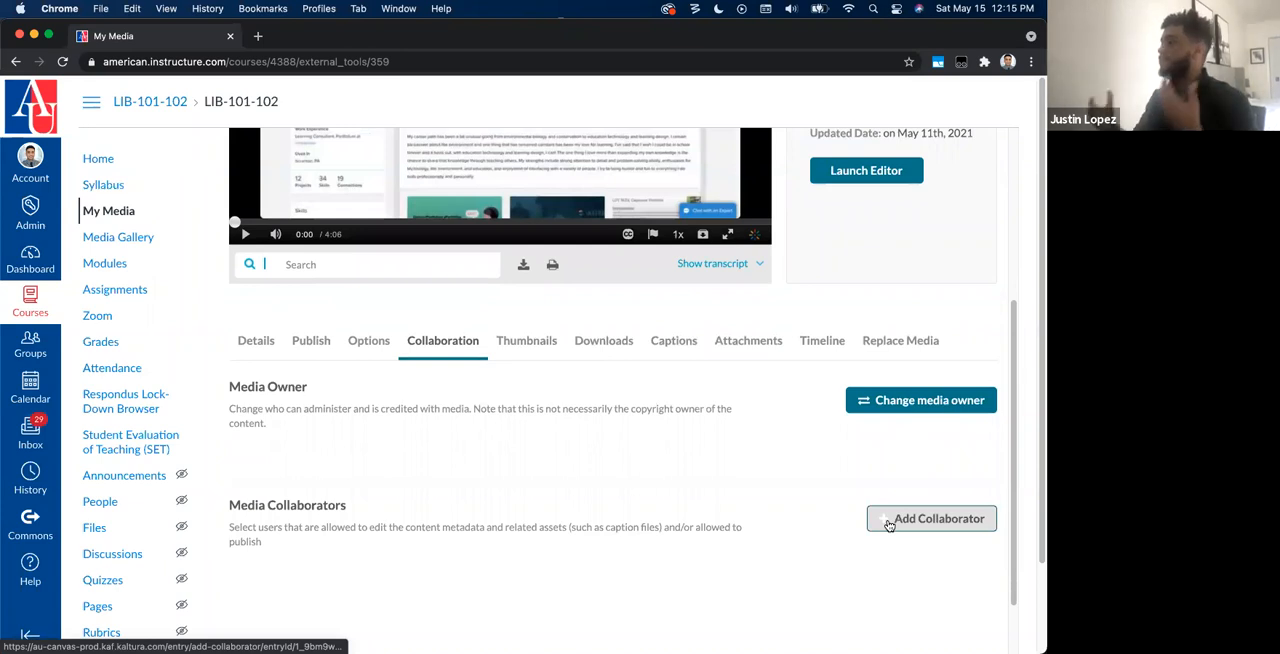
drag(288, 409, 245, 378)
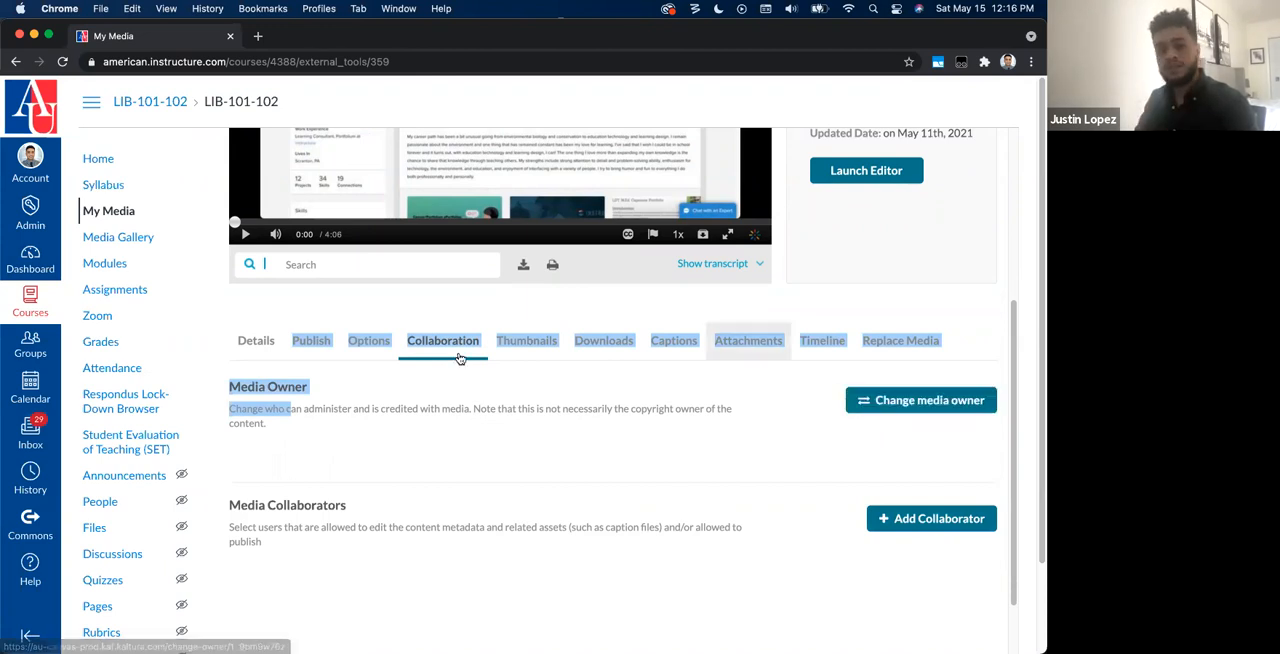
click(394, 460)
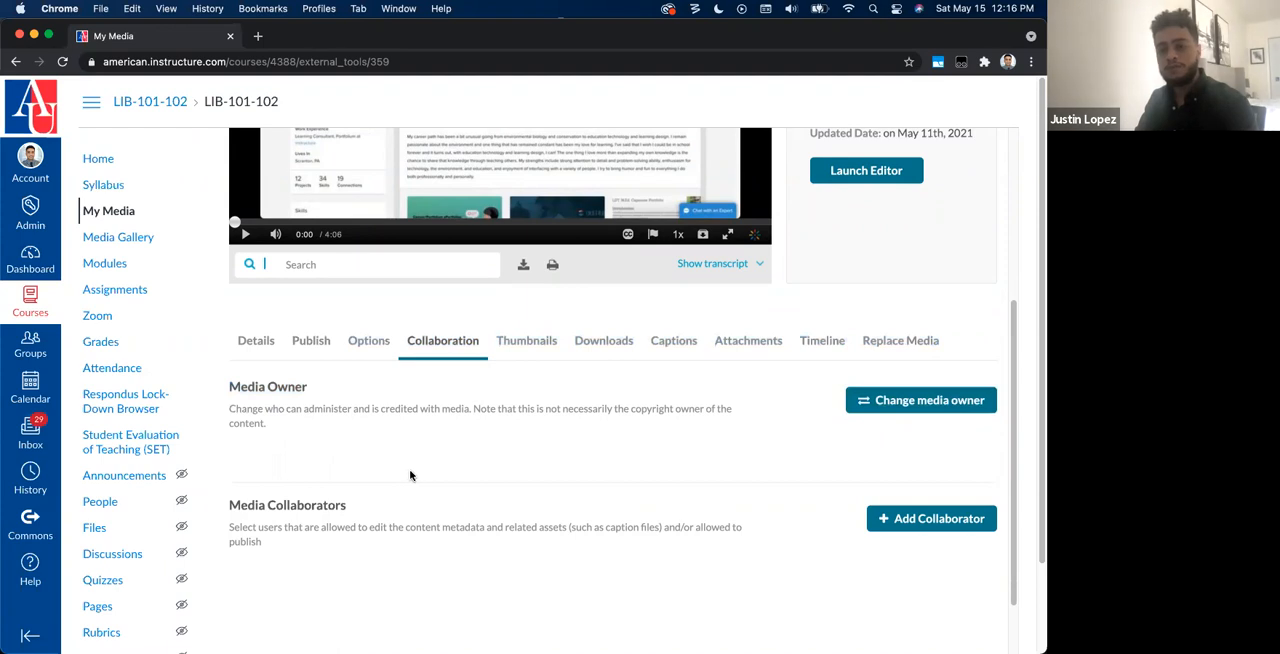
Step: Open the video's thumbnail settings, move playback to 1:05 as a frame to capture, and review the upload, capture and auto-generate choices
click(535, 341)
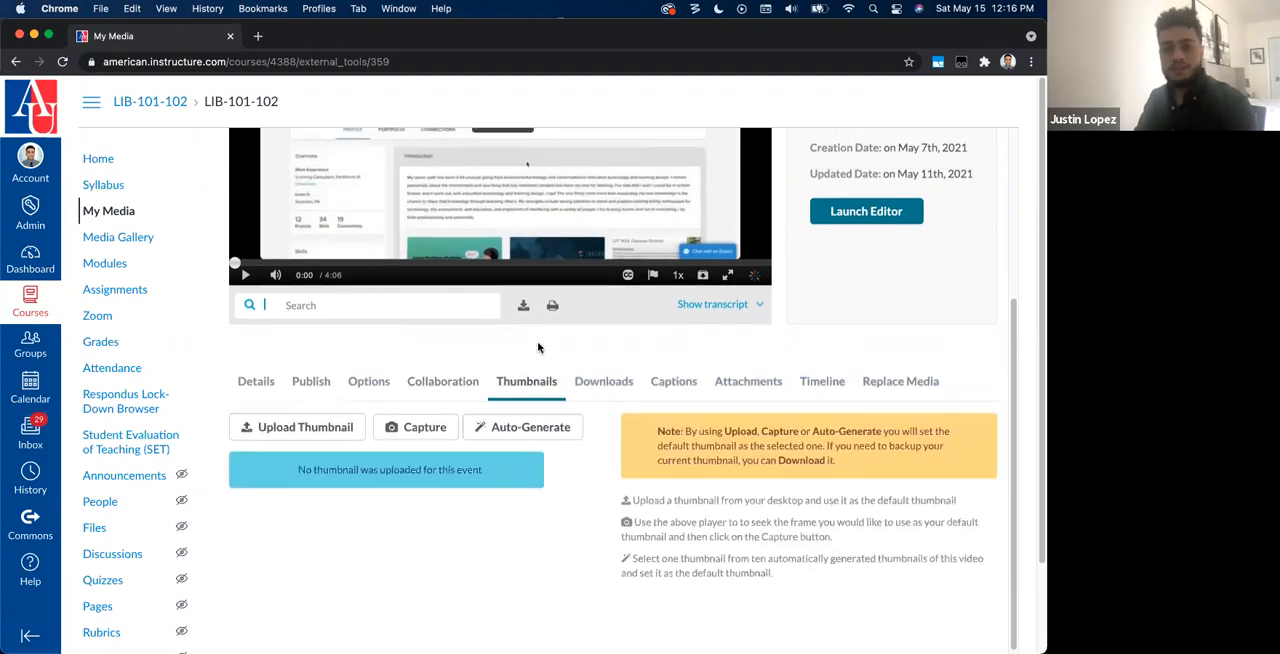
scroll(538, 347, up, 5)
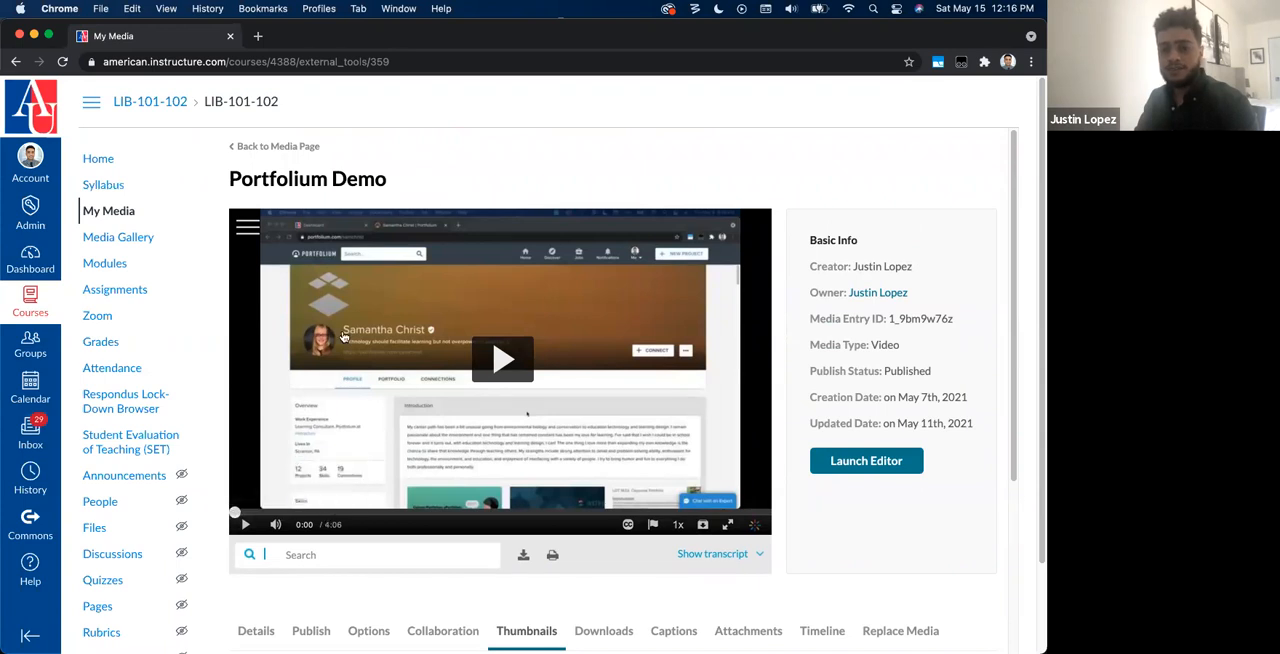
scroll(428, 467, down, 5)
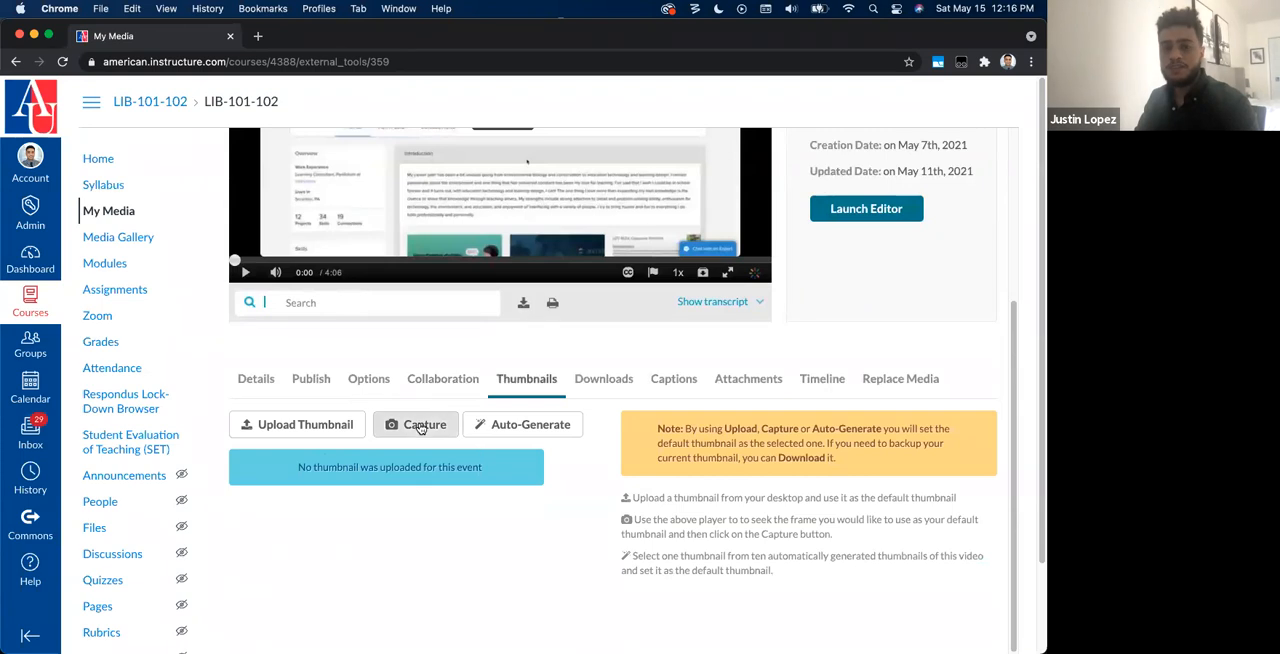
drag(236, 261, 378, 261)
scroll(461, 294, up, 3)
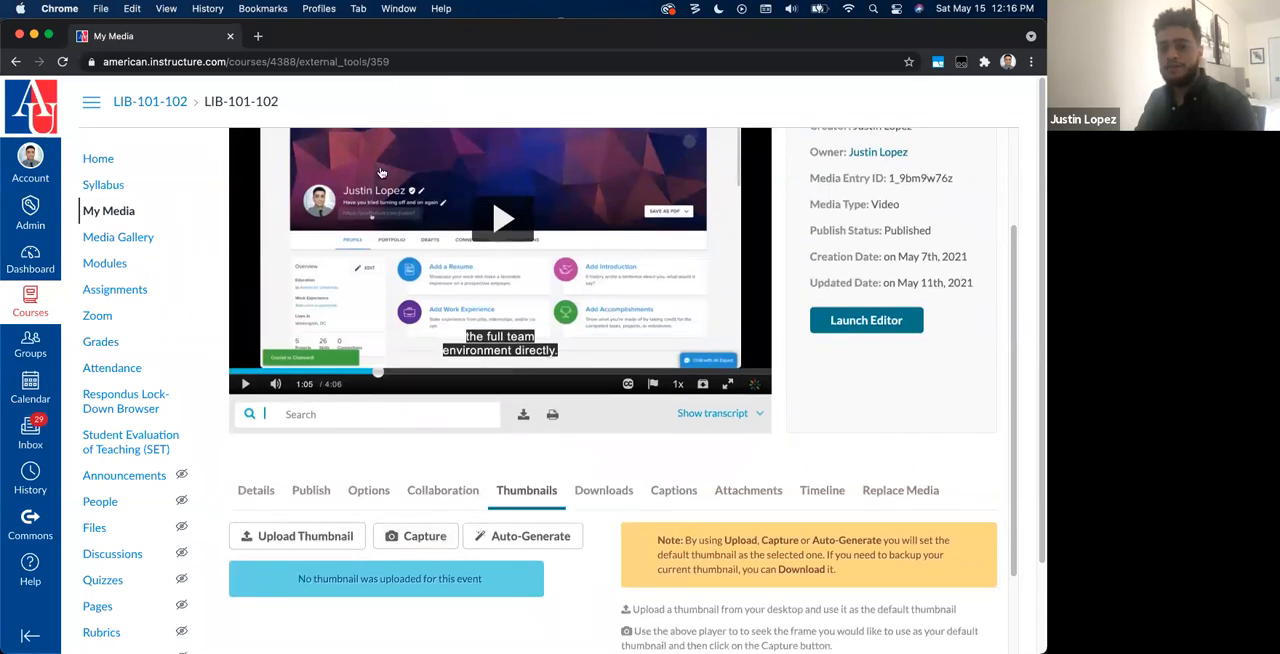
scroll(318, 539, down, 1)
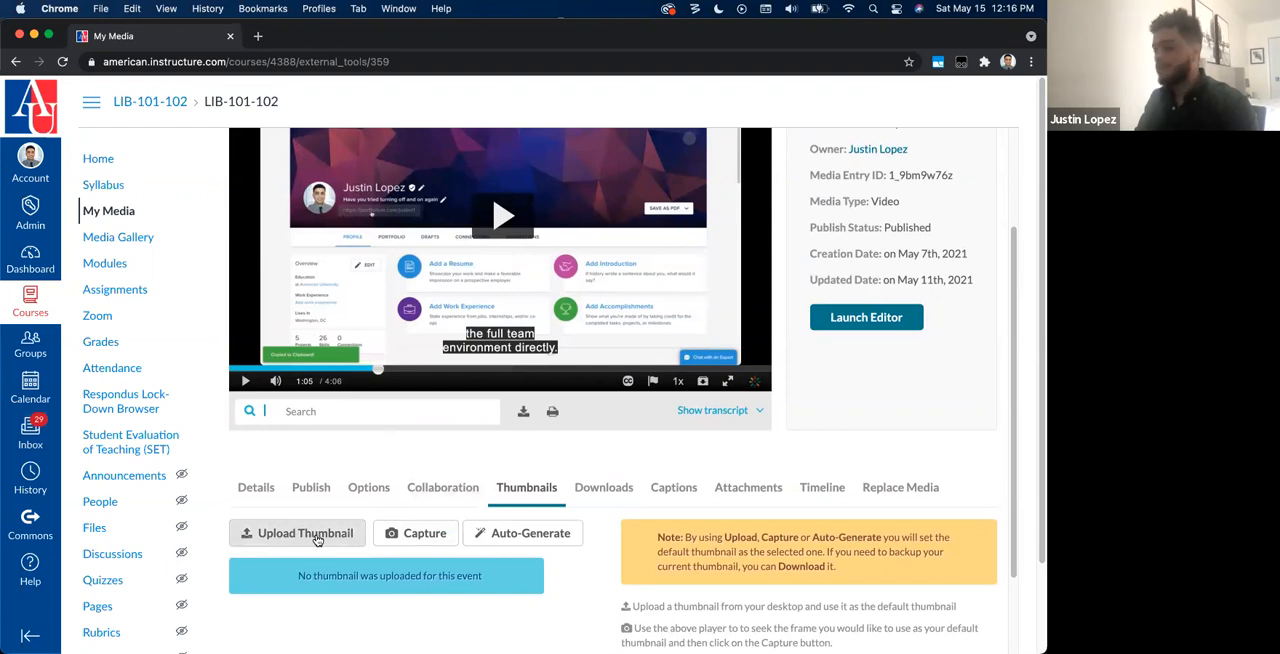
scroll(318, 539, down, 2)
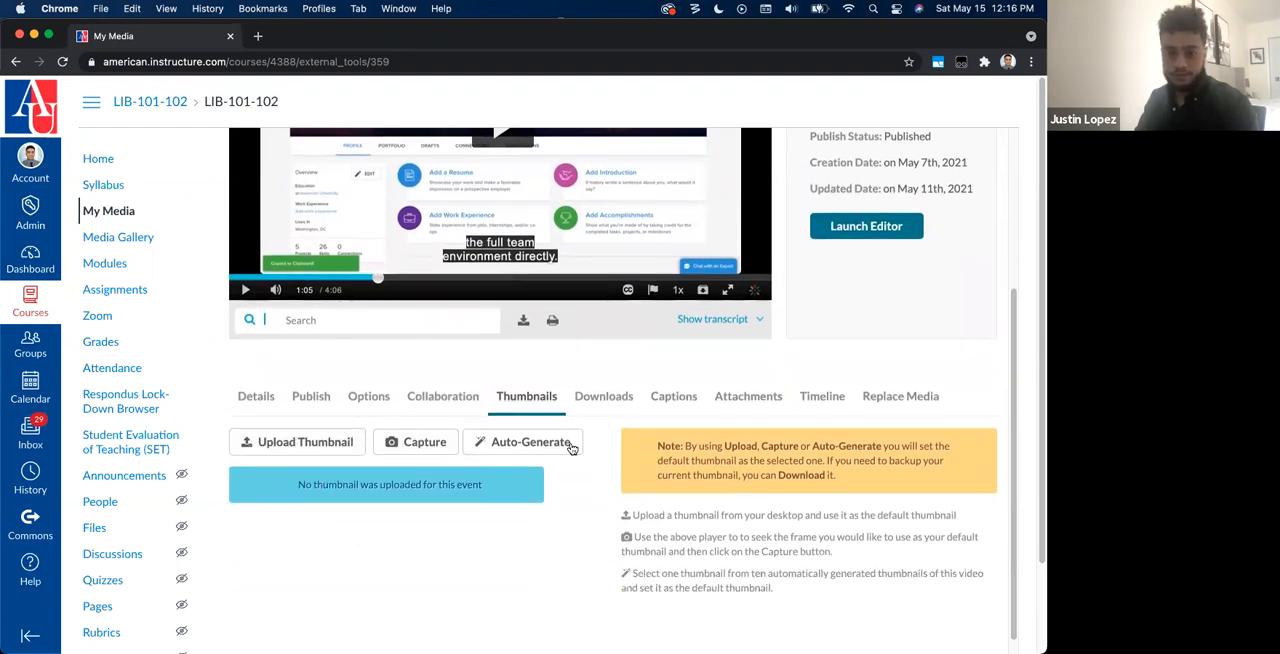
Step: Open the video's download settings and look over the available formats from 1080p HD to Audio Only
click(603, 398)
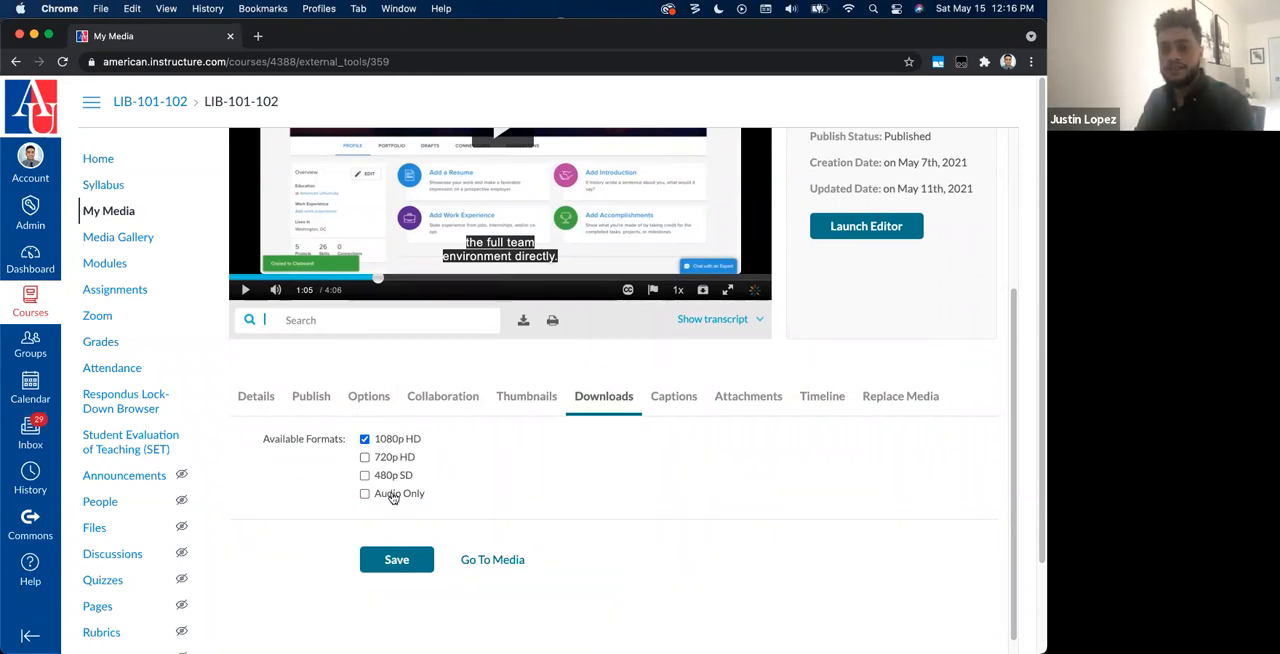
scroll(380, 502, down, 1)
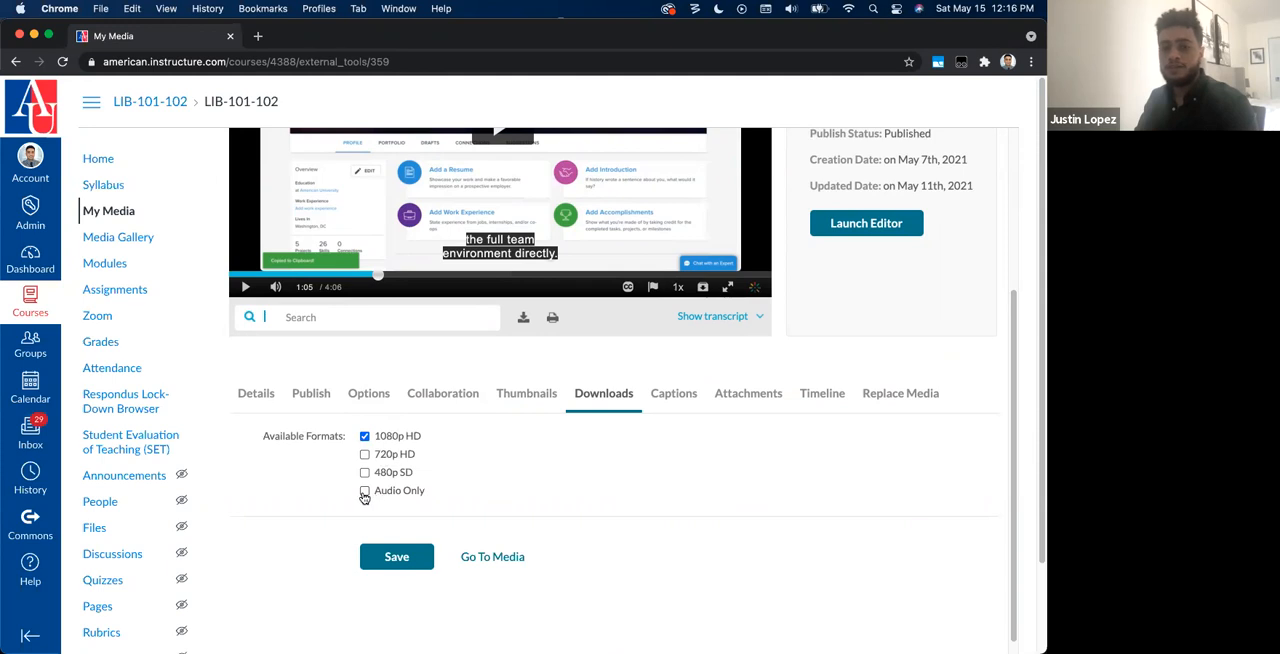
drag(410, 473, 381, 476)
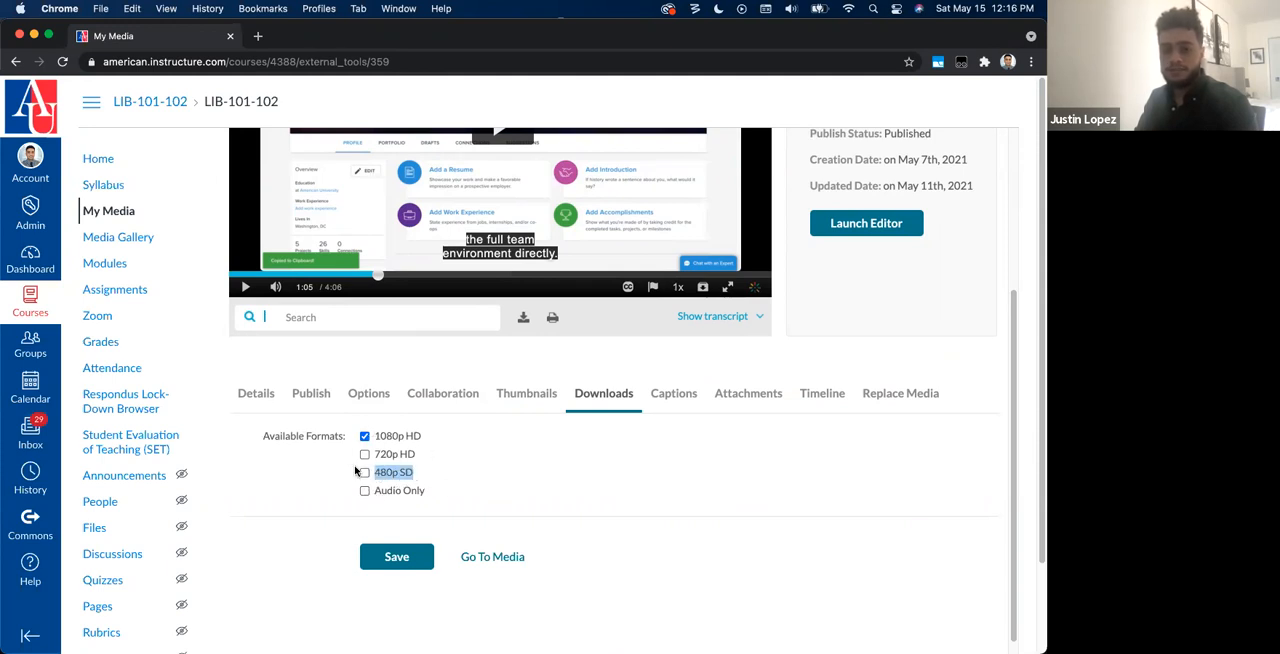
Step: Open the video's caption settings and examine the two English SRT files, their accuracy and the actions offered for each
click(664, 396)
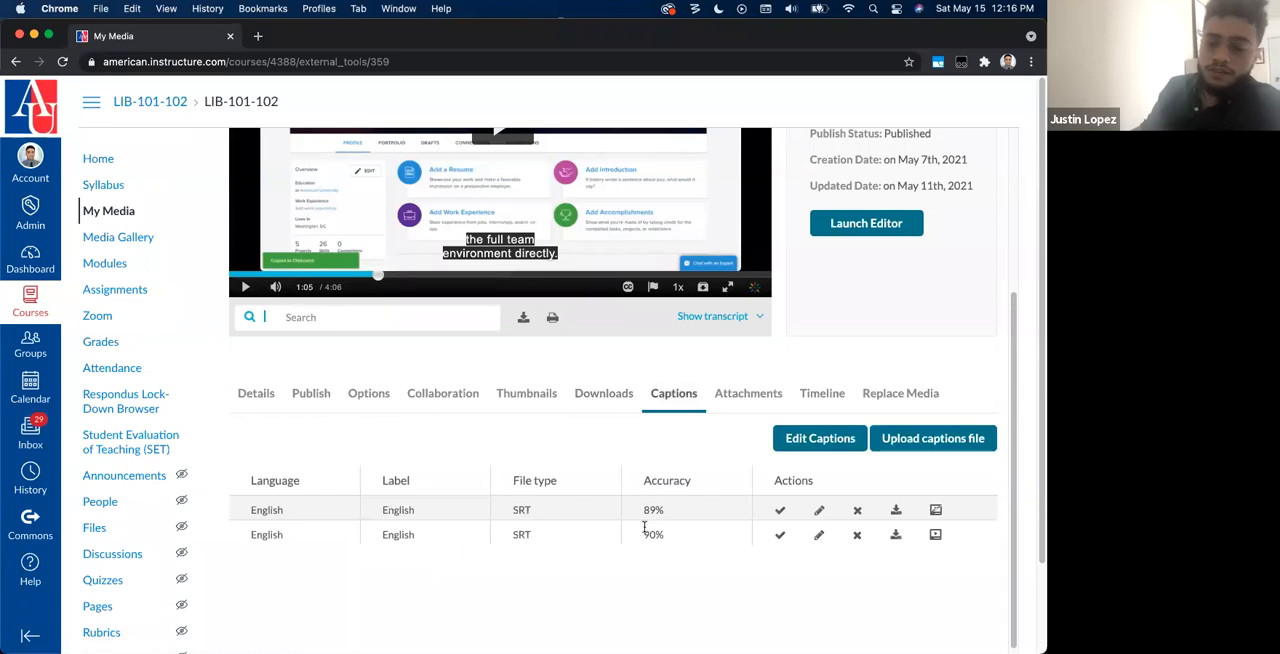
drag(244, 510, 670, 540)
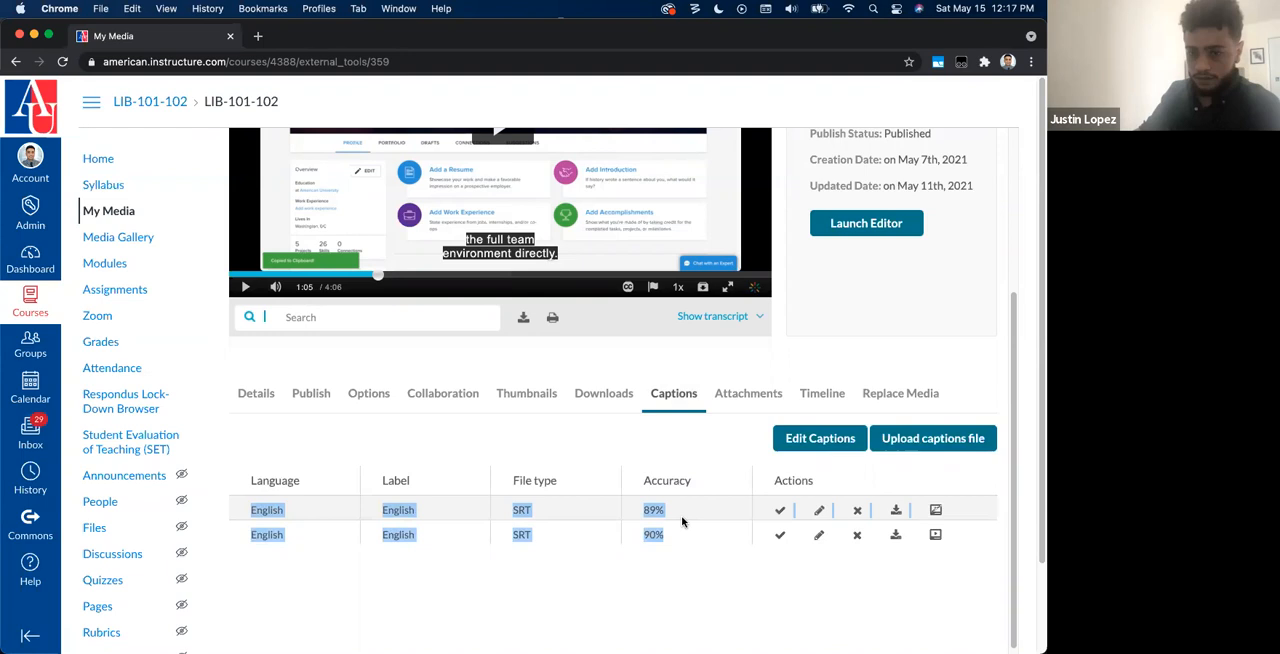
click(578, 456)
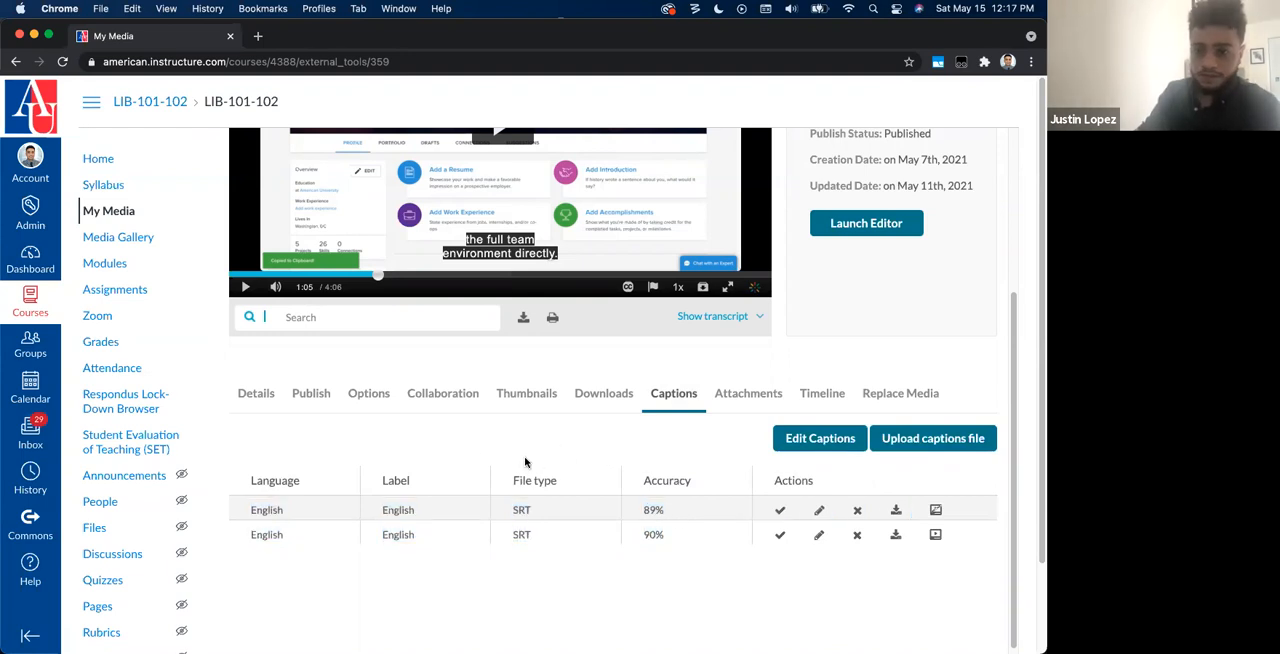
drag(254, 511, 697, 541)
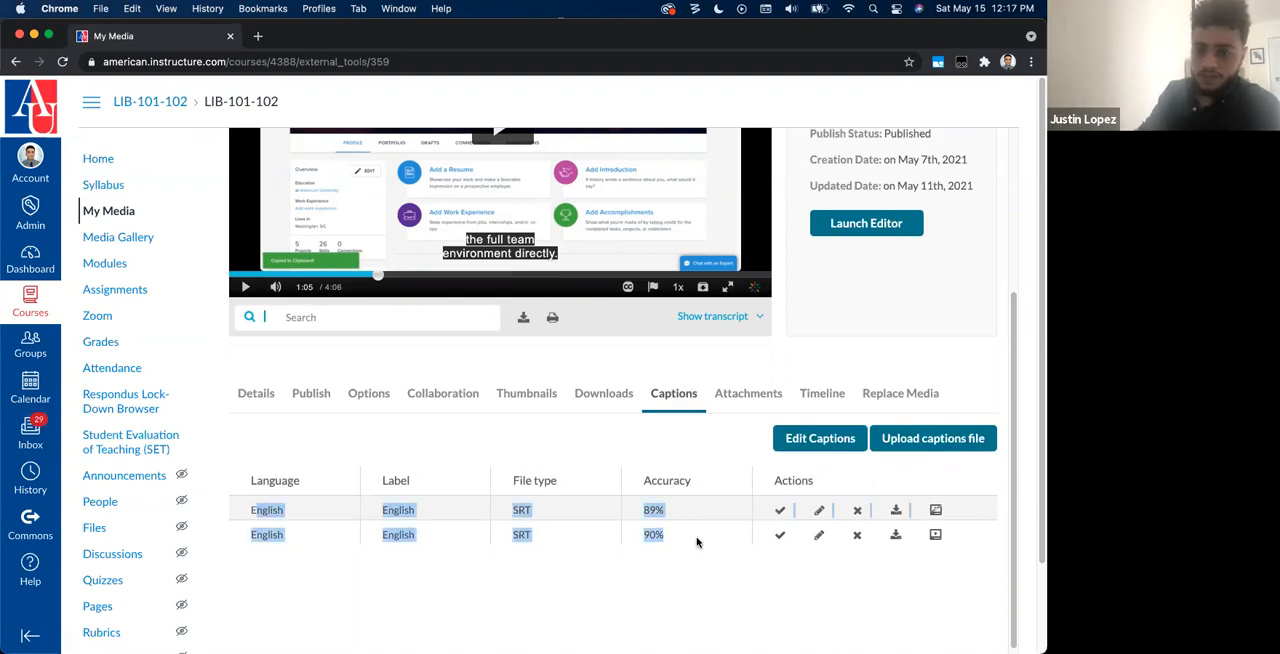
click(696, 558)
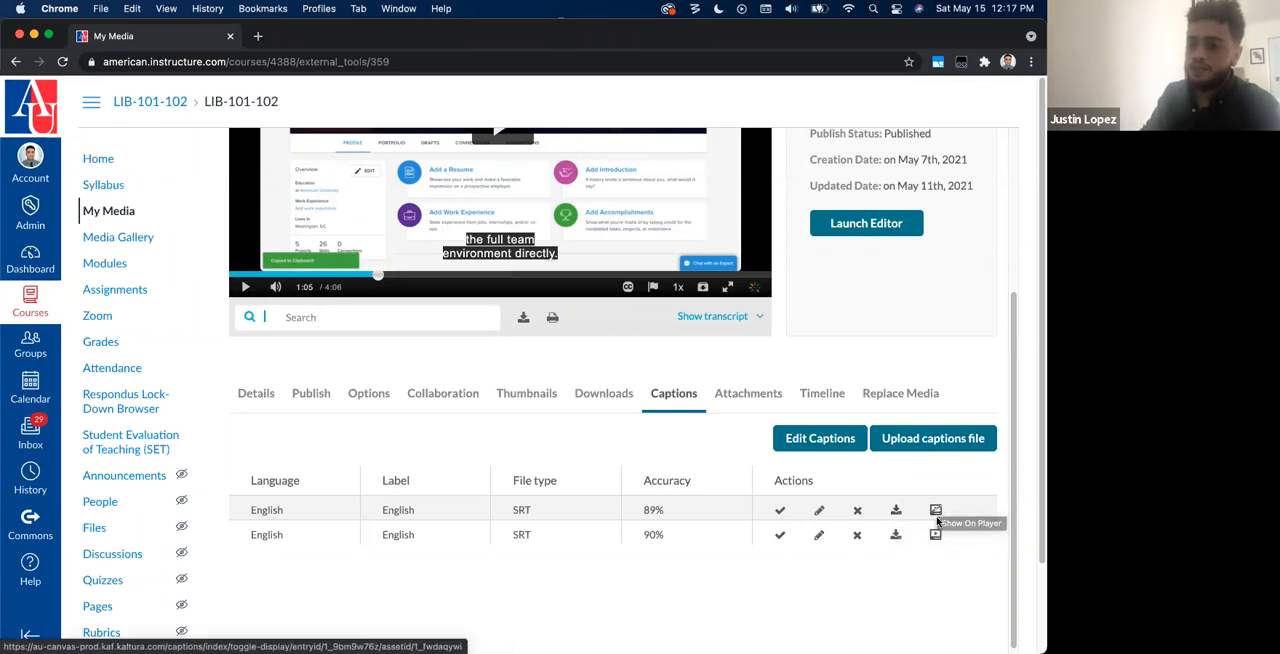
drag(397, 521, 506, 552)
click(506, 552)
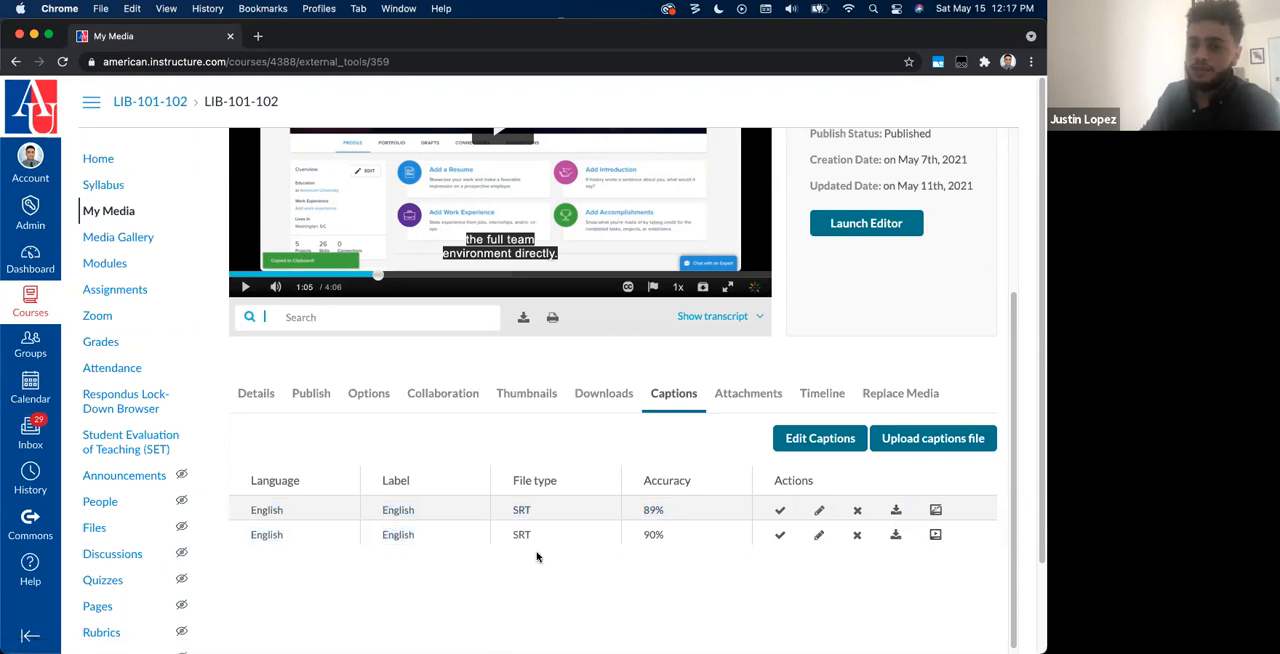
Step: Check the caption choices in the player and set both English caption files to show on the player
click(625, 289)
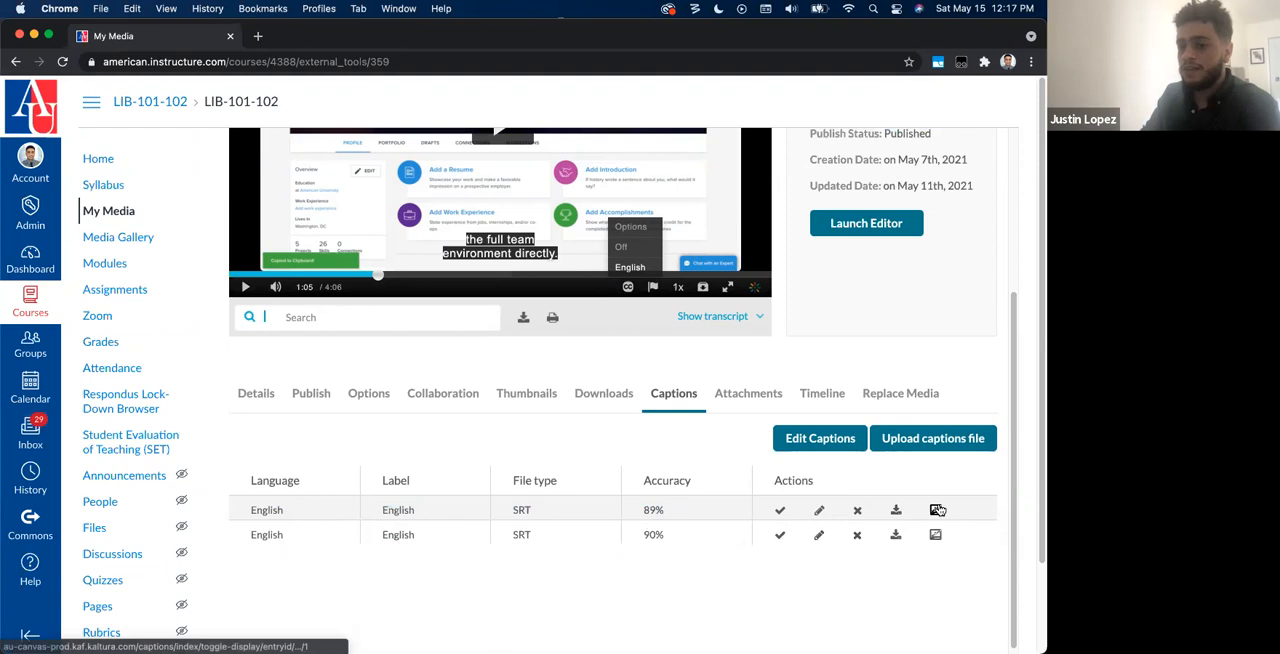
click(936, 514)
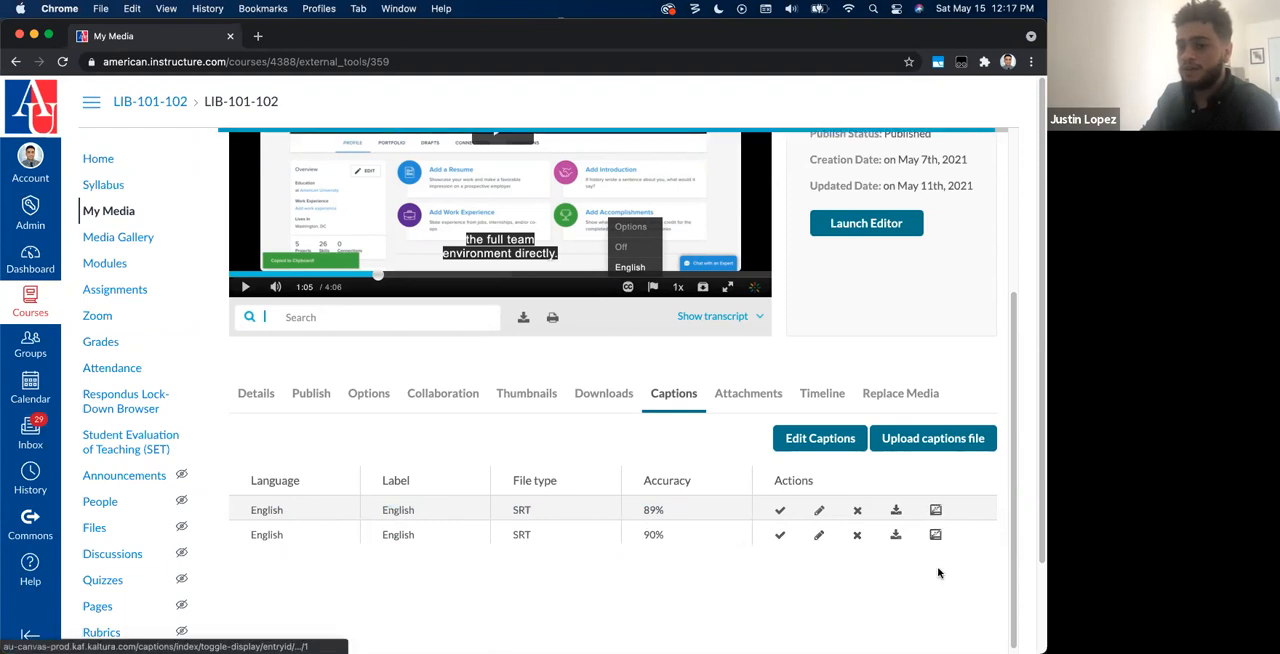
click(936, 539)
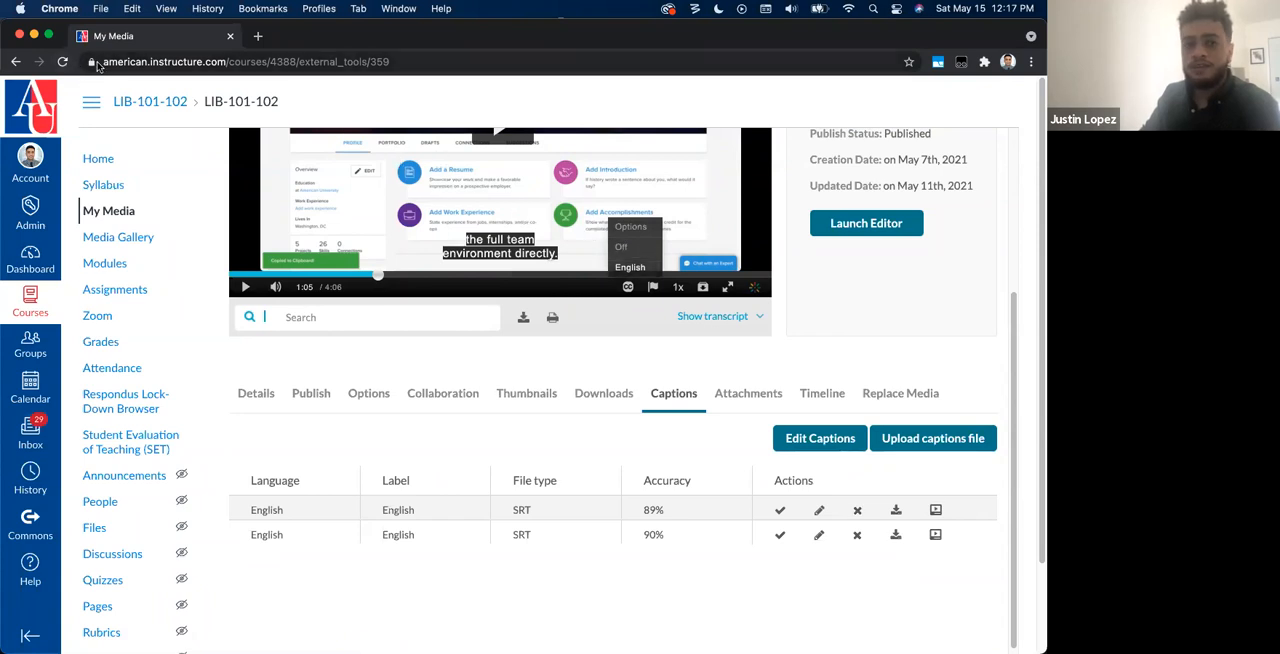
Step: Reload My Media, open the Portfolium Demo video and display the caption tracks offered in its player
click(64, 62)
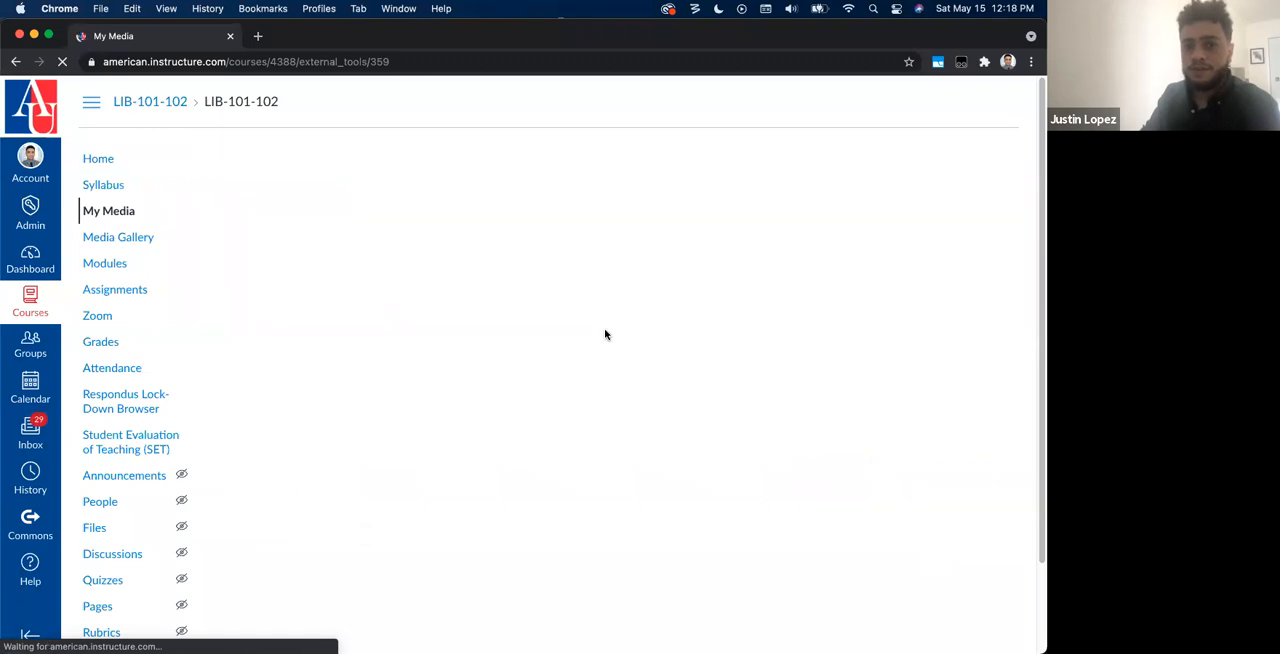
scroll(587, 490, down, 4)
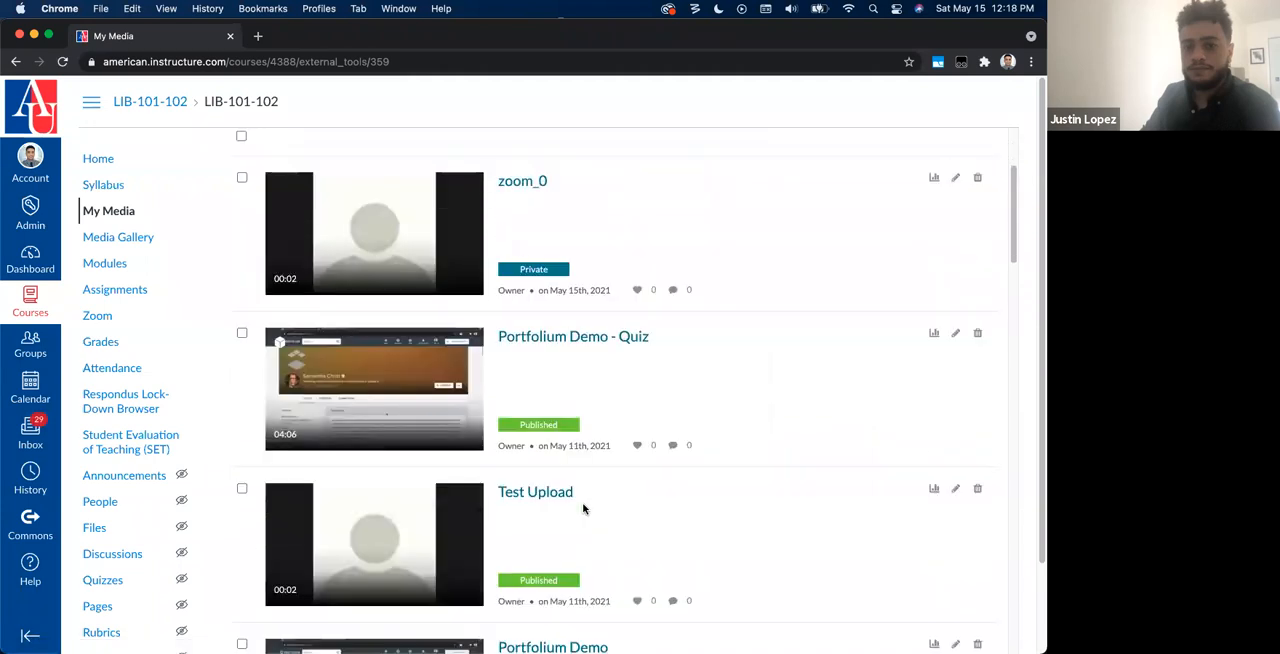
scroll(584, 509, down, 3)
click(566, 358)
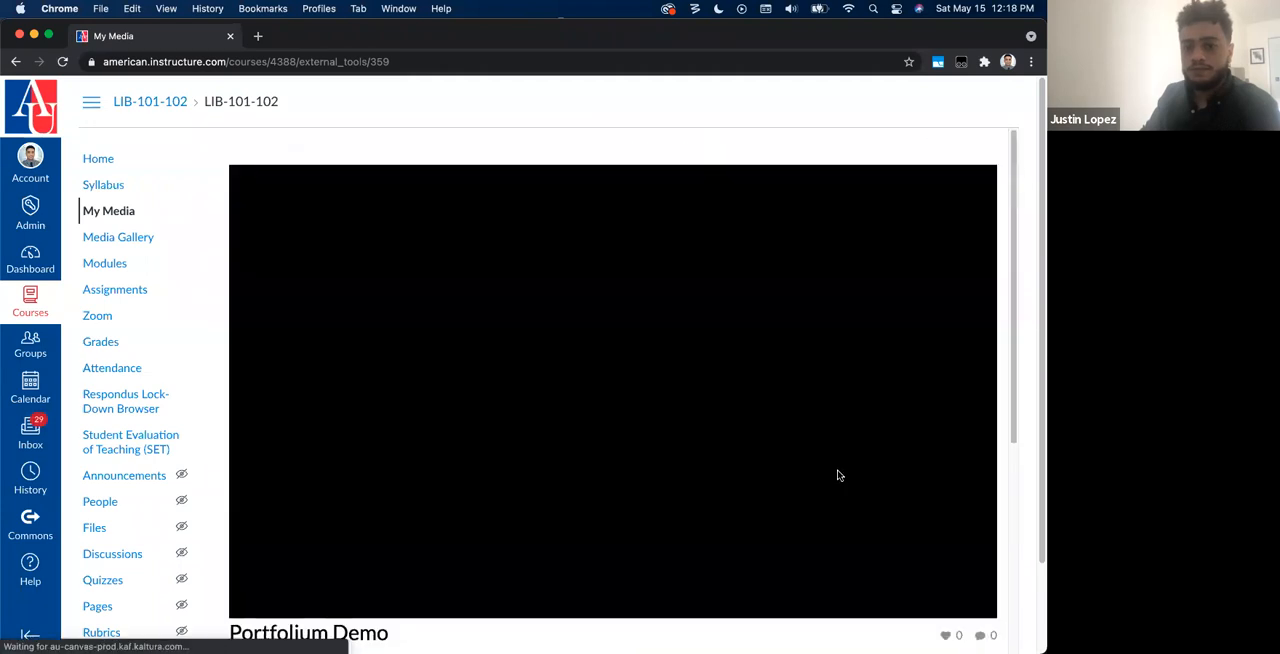
click(828, 476)
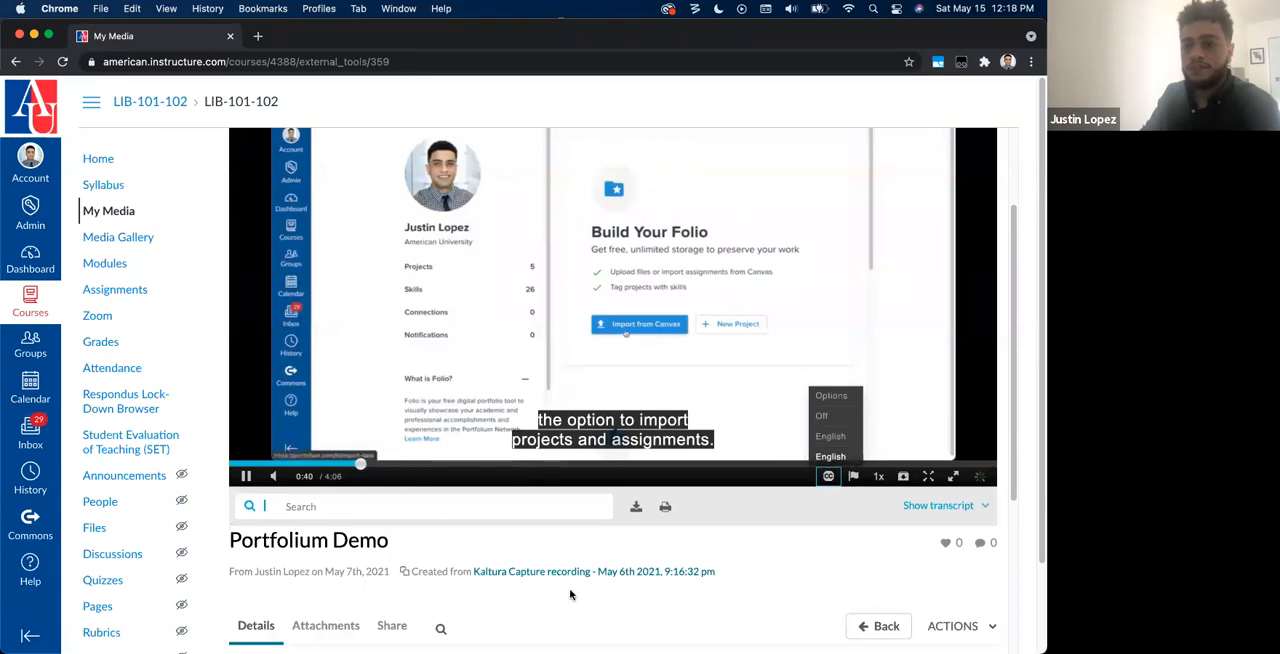
Step: Reopen the Portfolium Demo video for editing and go to its caption settings
scroll(789, 509, down, 2)
click(957, 497)
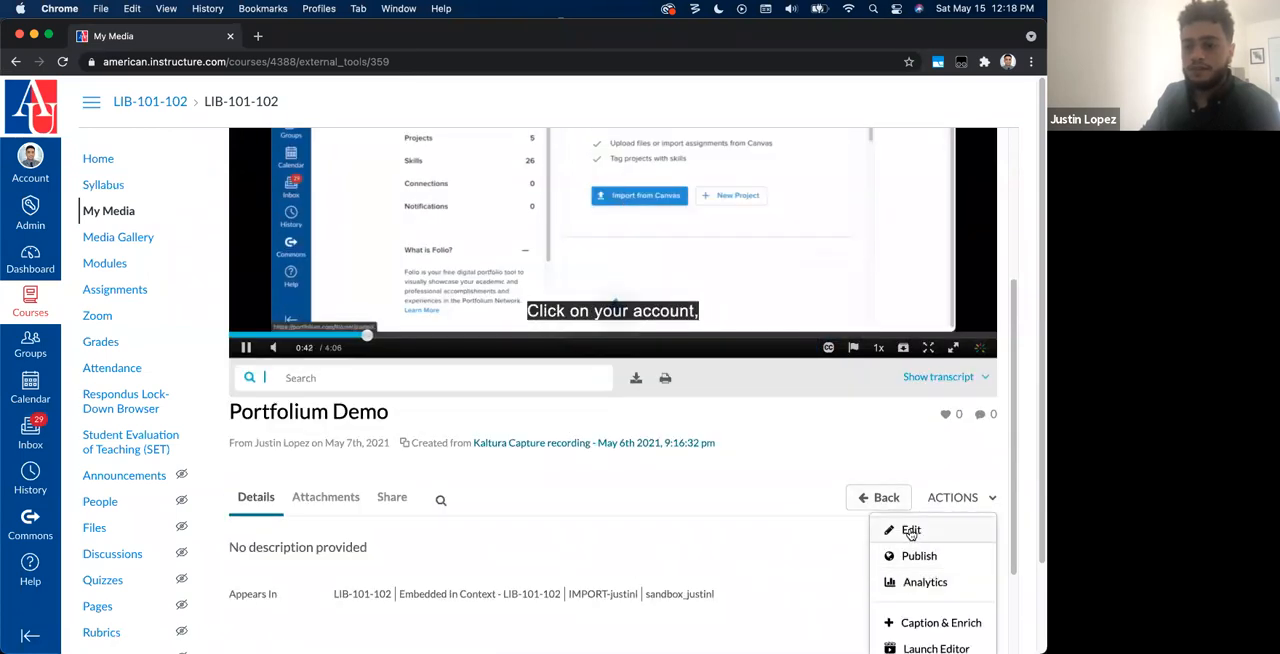
click(909, 530)
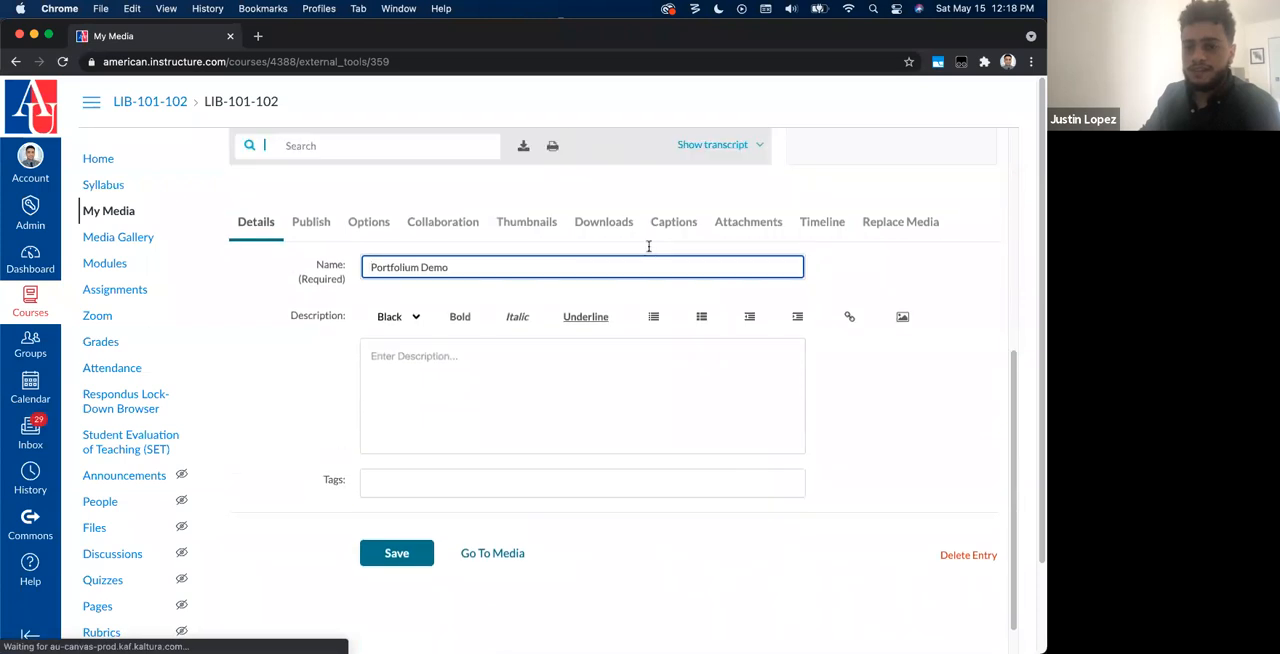
click(666, 222)
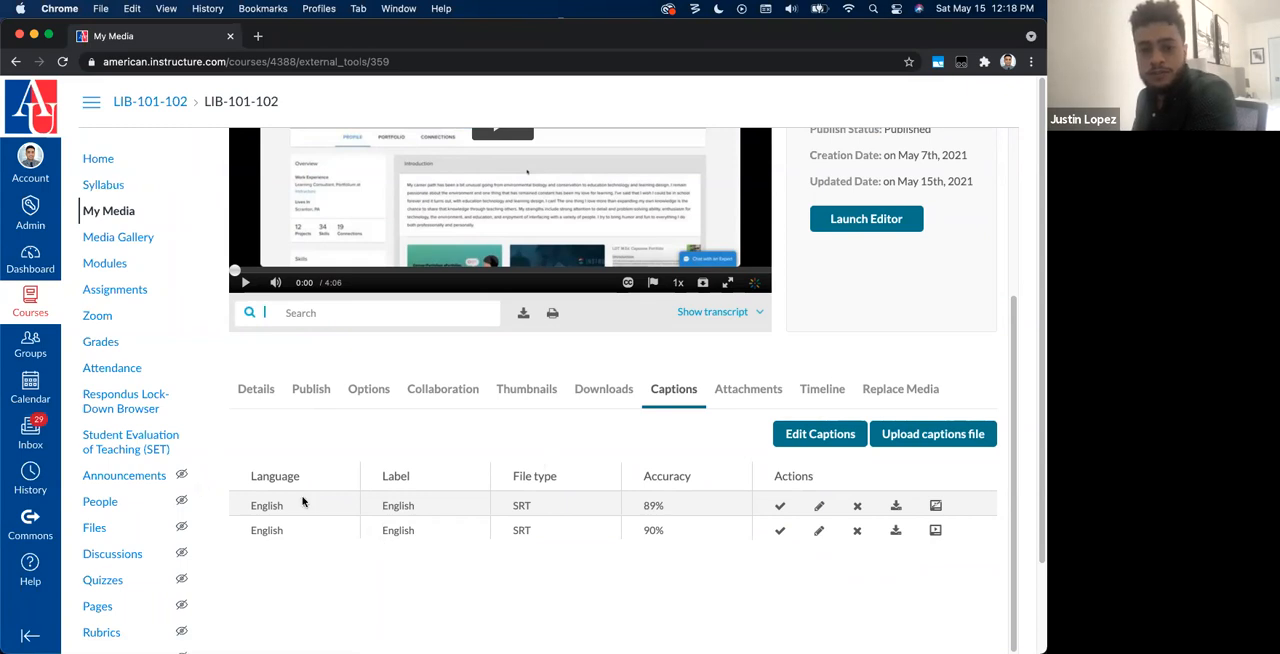
Step: Move the video preview to 0:09 and check the caption text against the listed caption files
scroll(491, 552, down, 2)
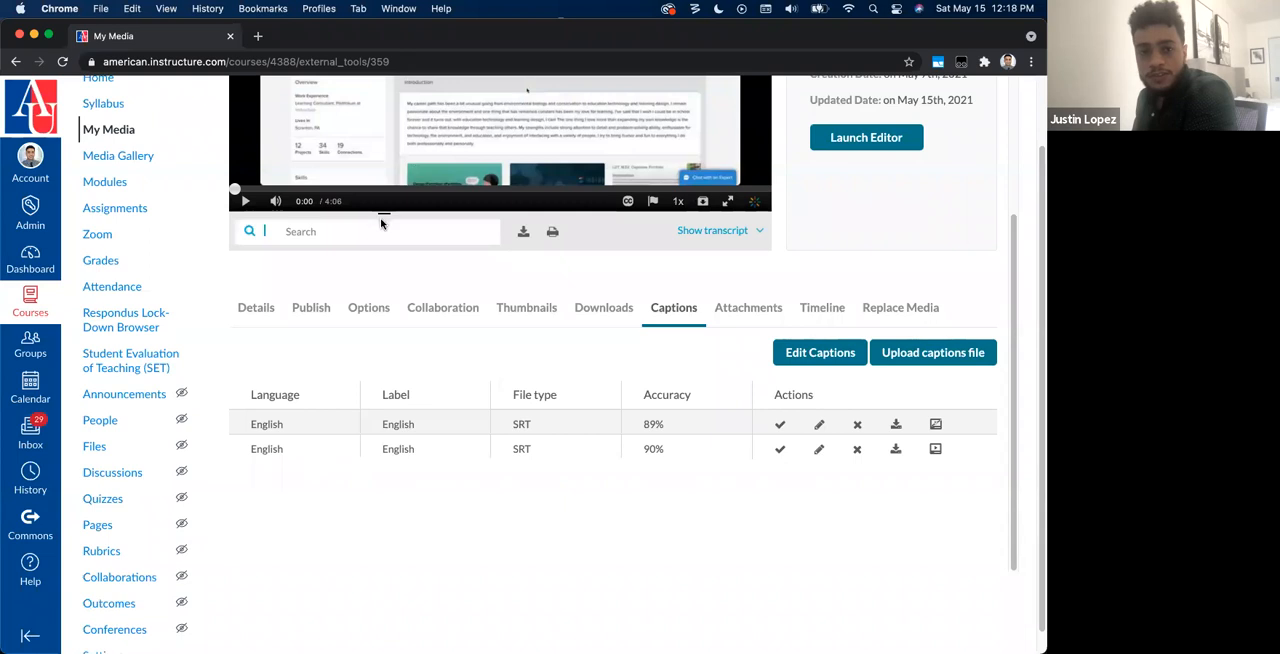
scroll(380, 224, up, 3)
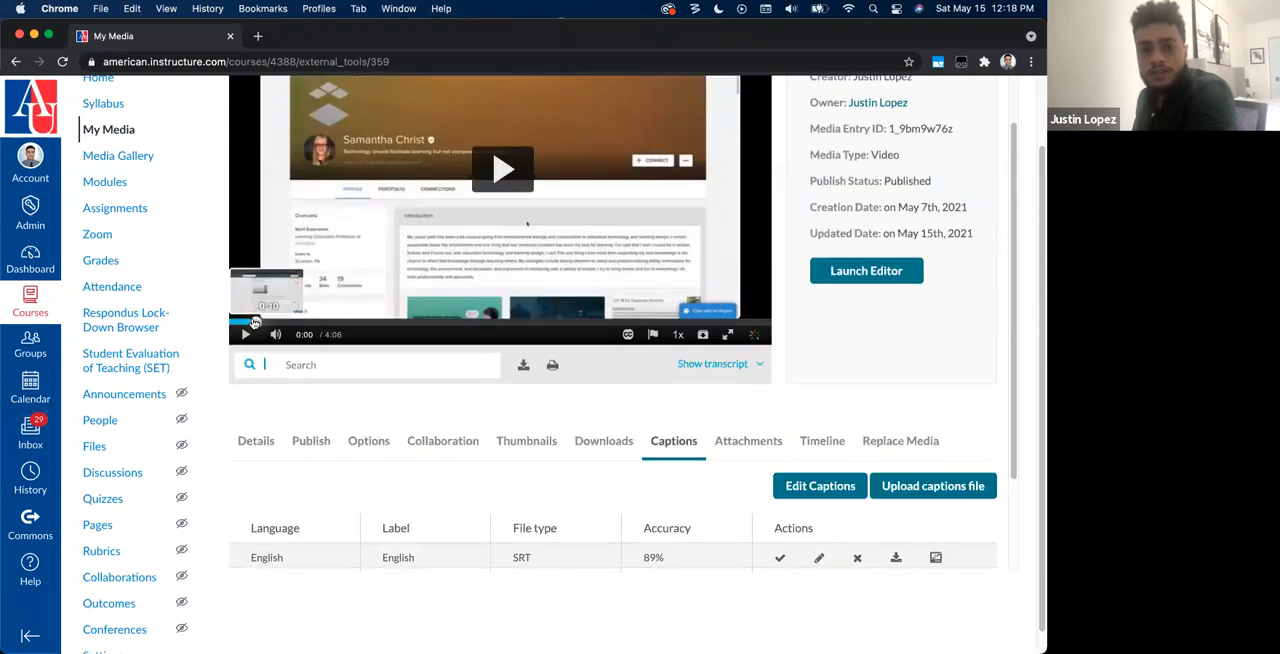
click(255, 322)
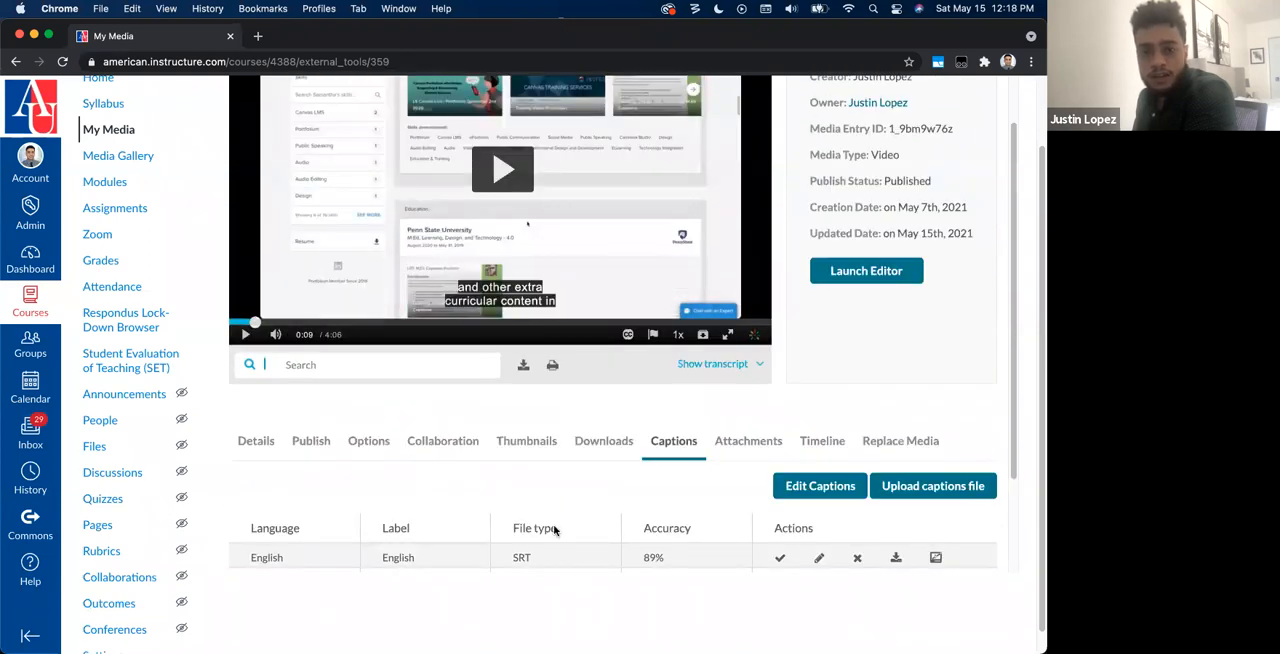
scroll(813, 581, down, 1)
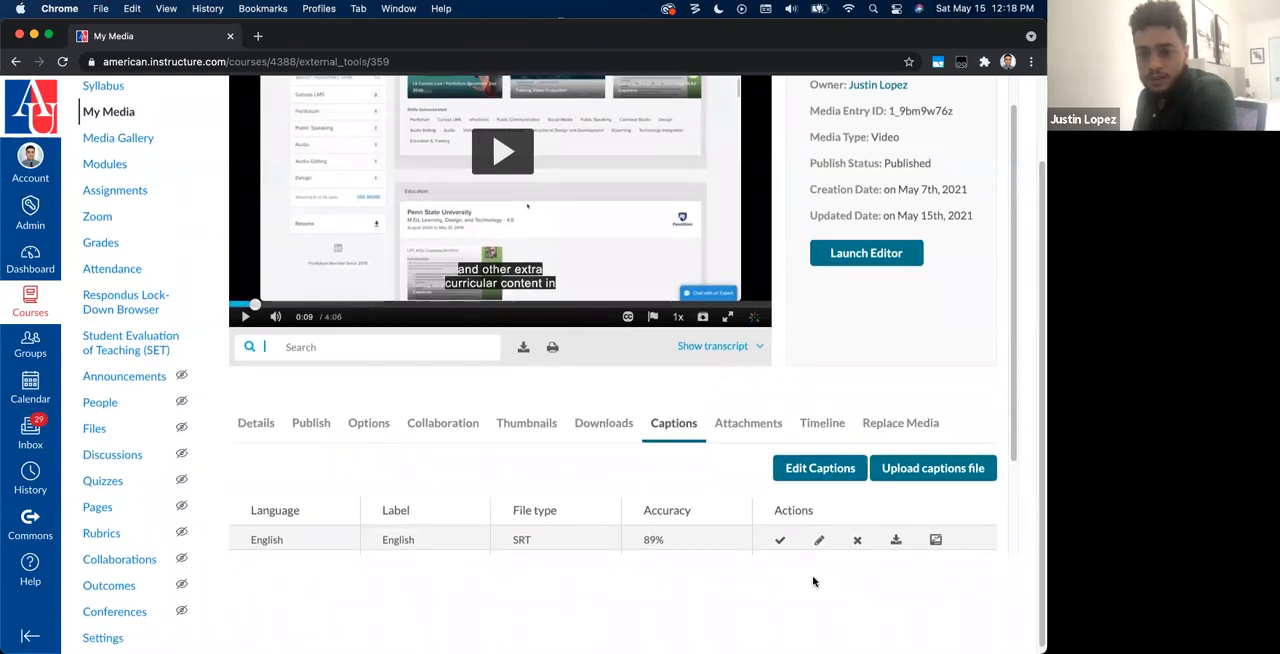
Step: Open the Closed Captions Editor for the video's English captions
click(814, 475)
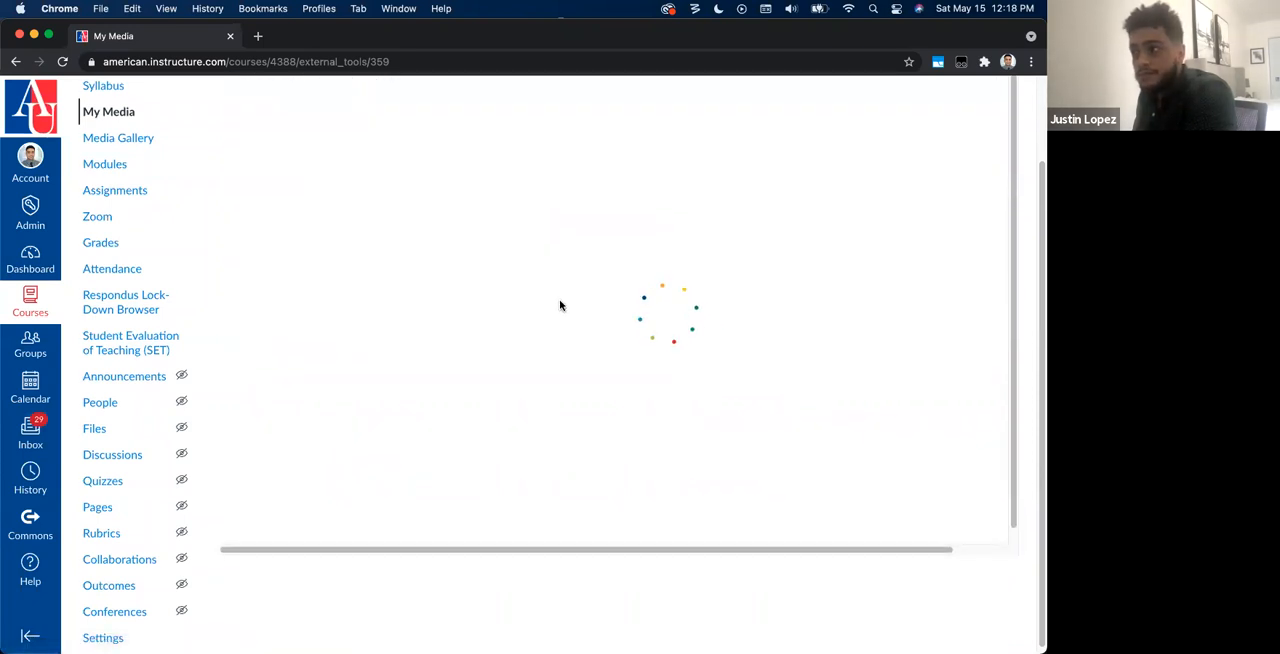
scroll(560, 301, up, 1)
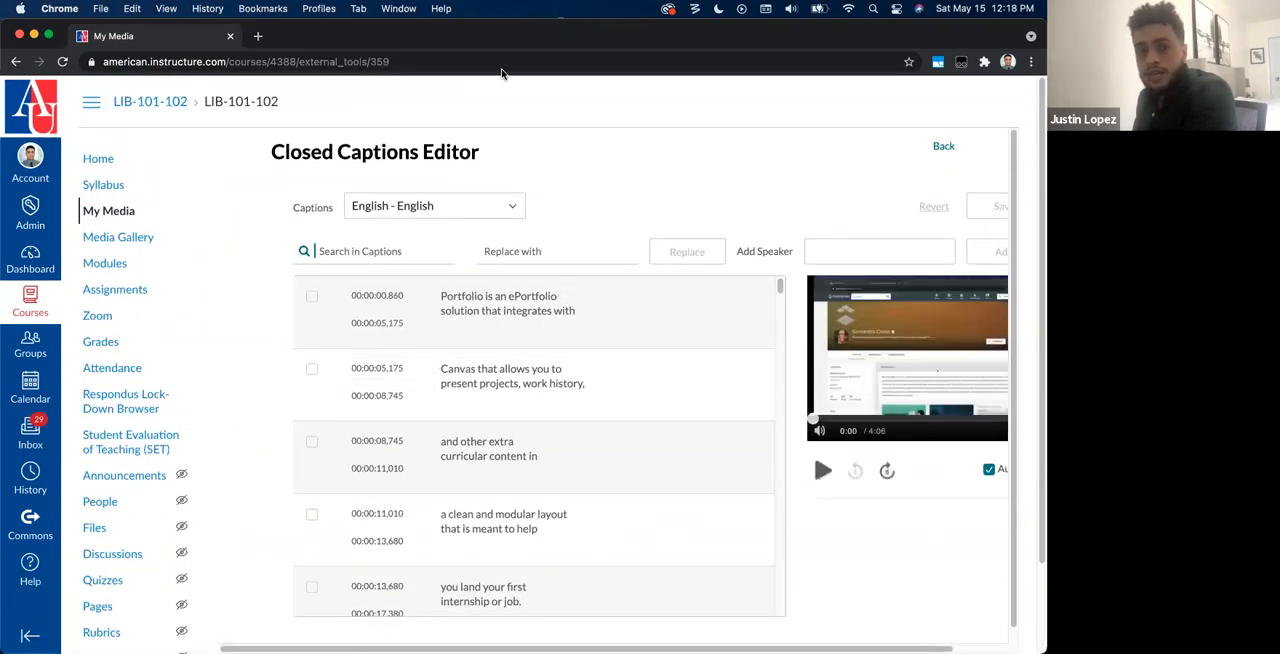
drag(300, 155, 476, 160)
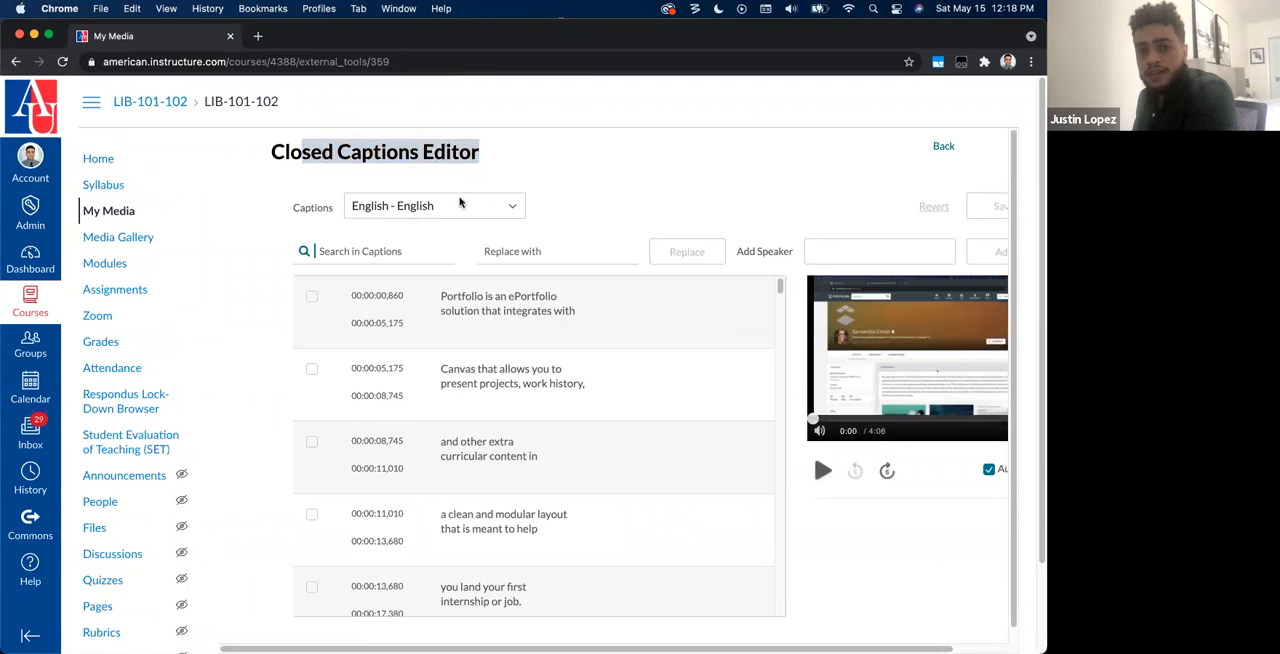
Step: Switch the captions editor to the other English caption file and play the video preview alongside its caption lines
click(458, 204)
click(429, 262)
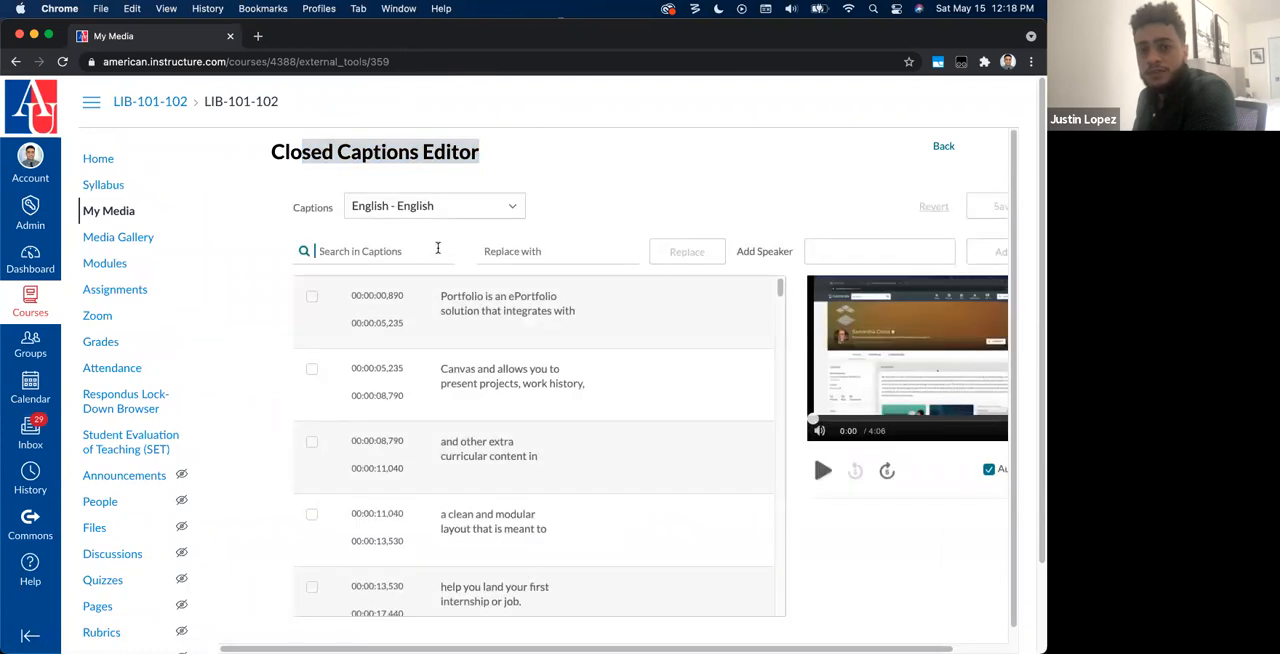
scroll(437, 248, down, 1)
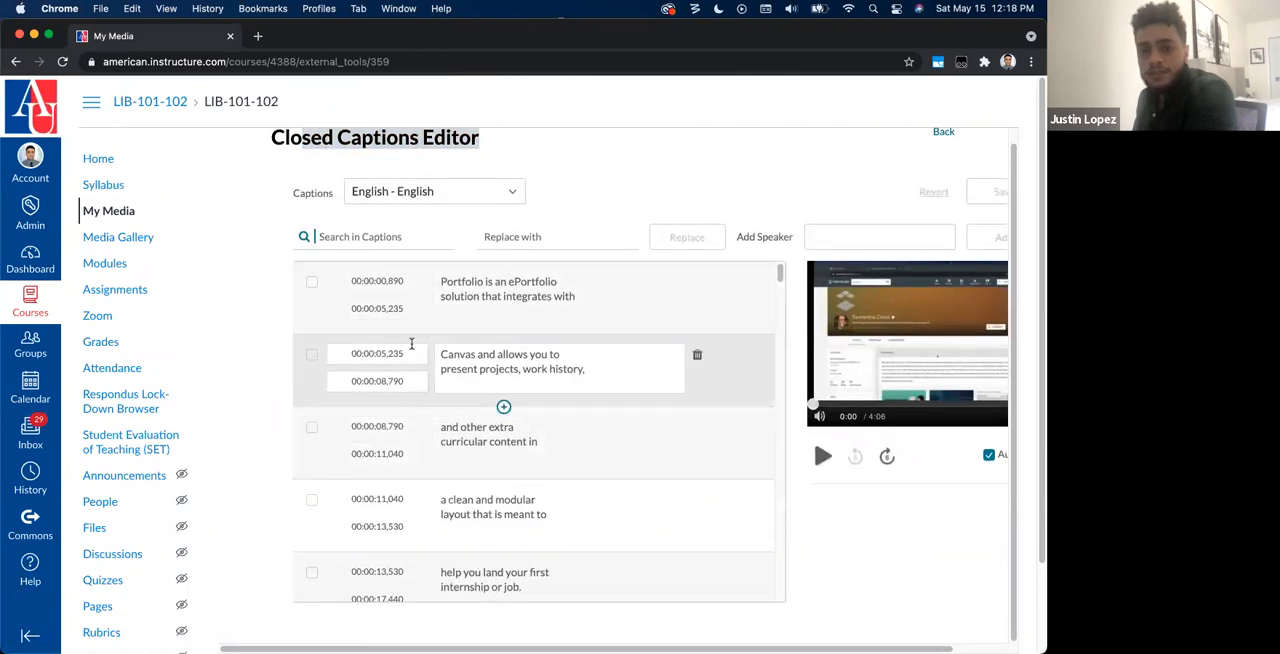
click(822, 456)
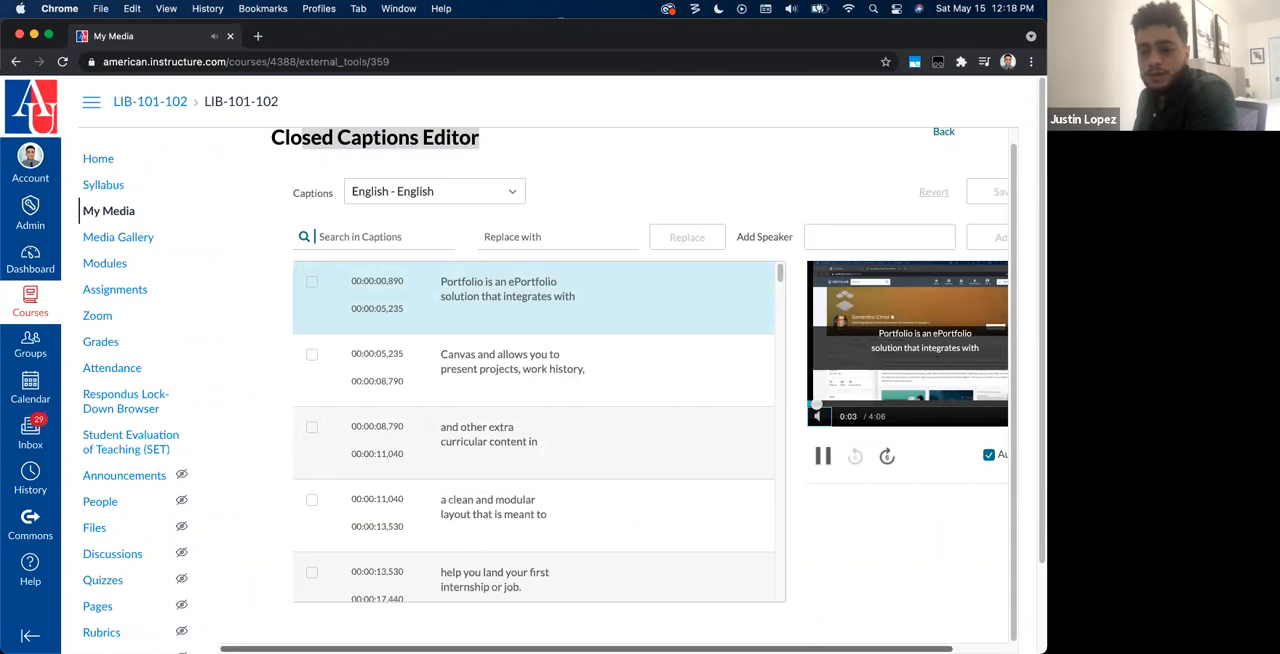
scroll(826, 574, right, 2)
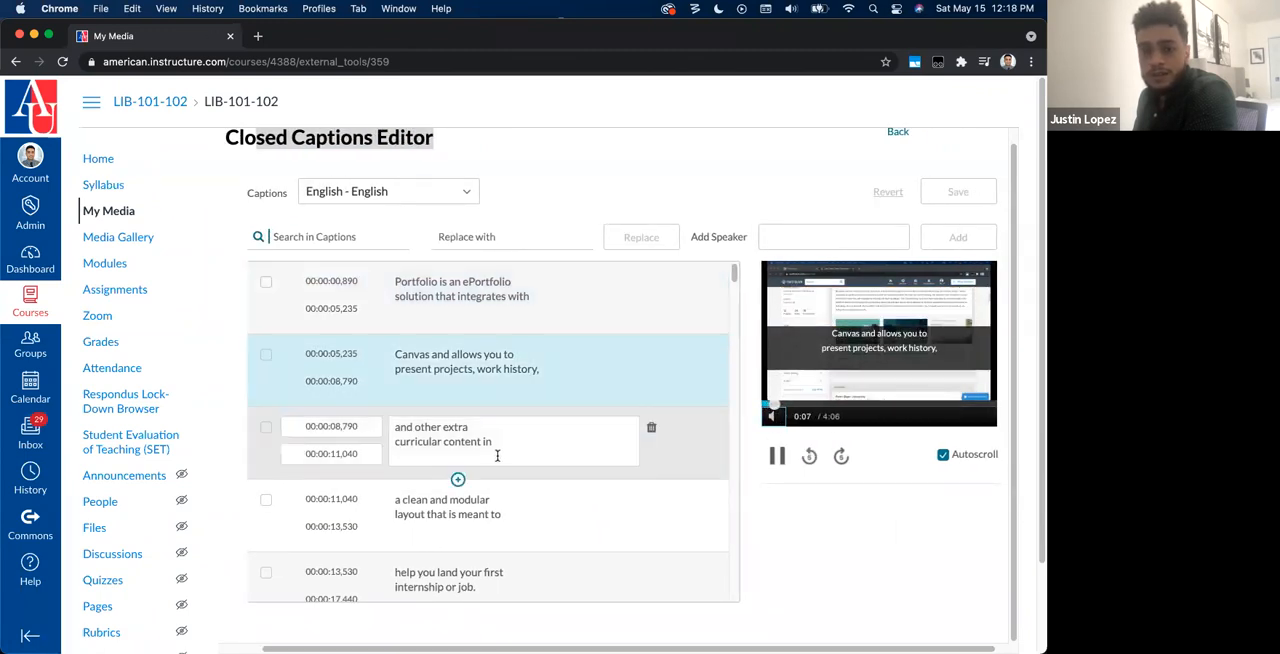
Step: Replace "first" with "second" in the caption "help you land your first internship or job."
mouse_move(458, 444)
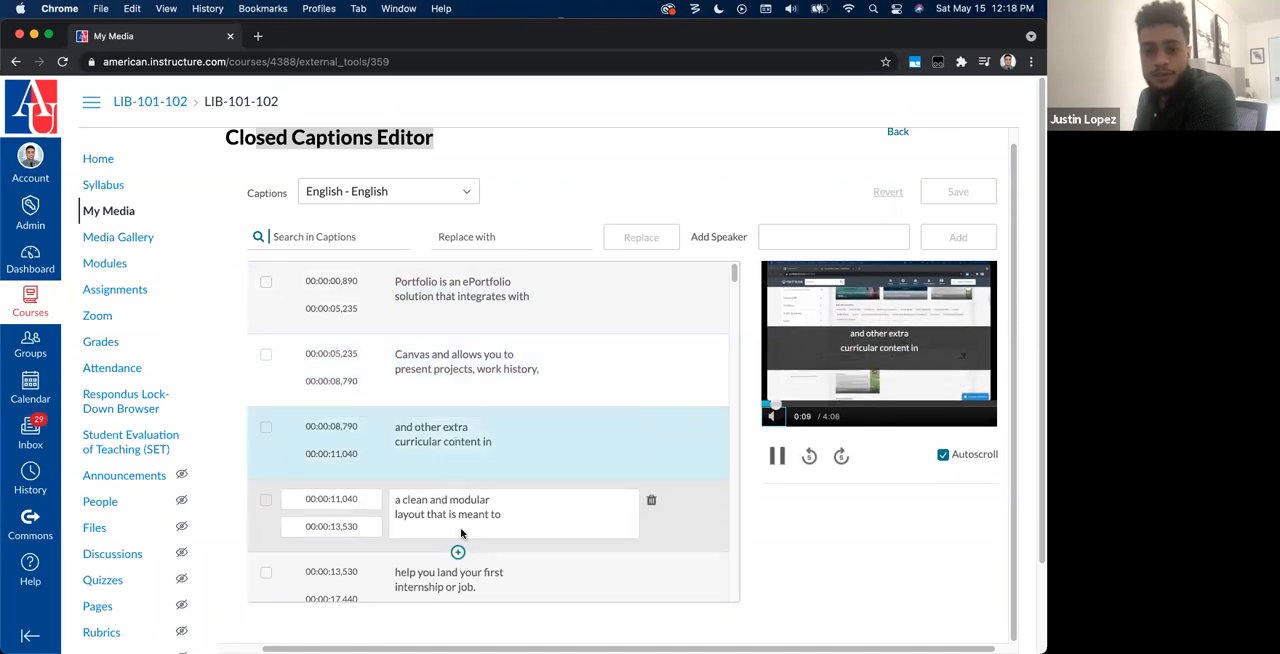
click(458, 478)
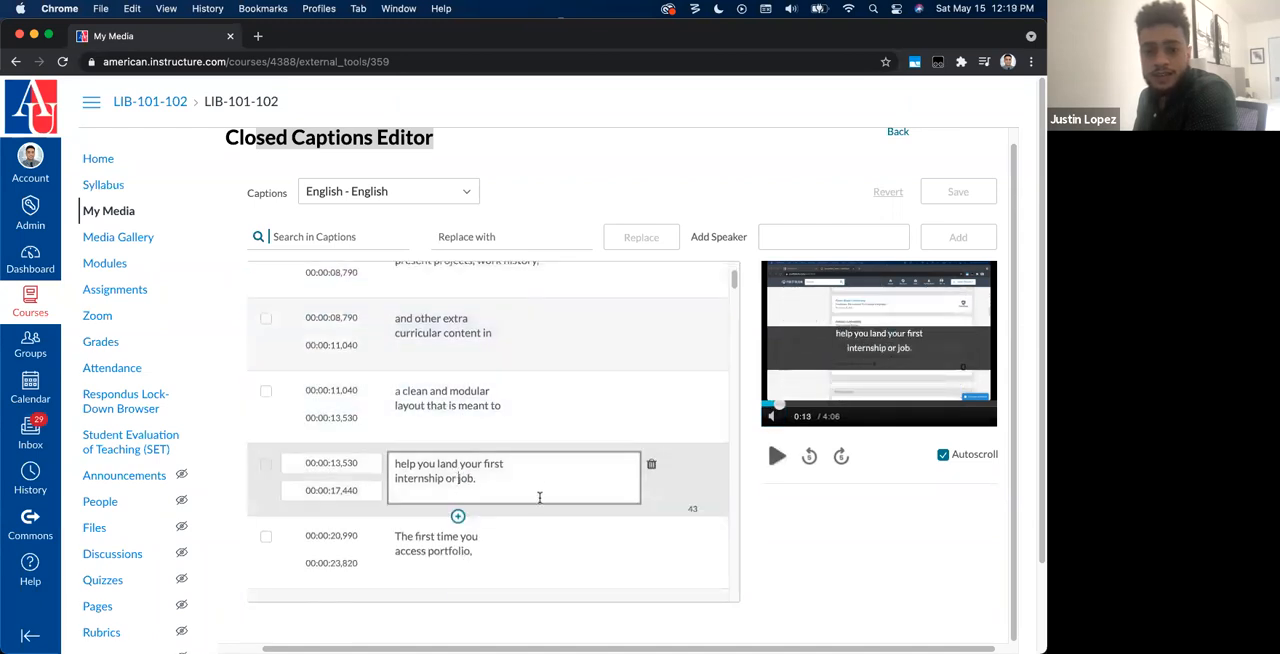
double_click(489, 463)
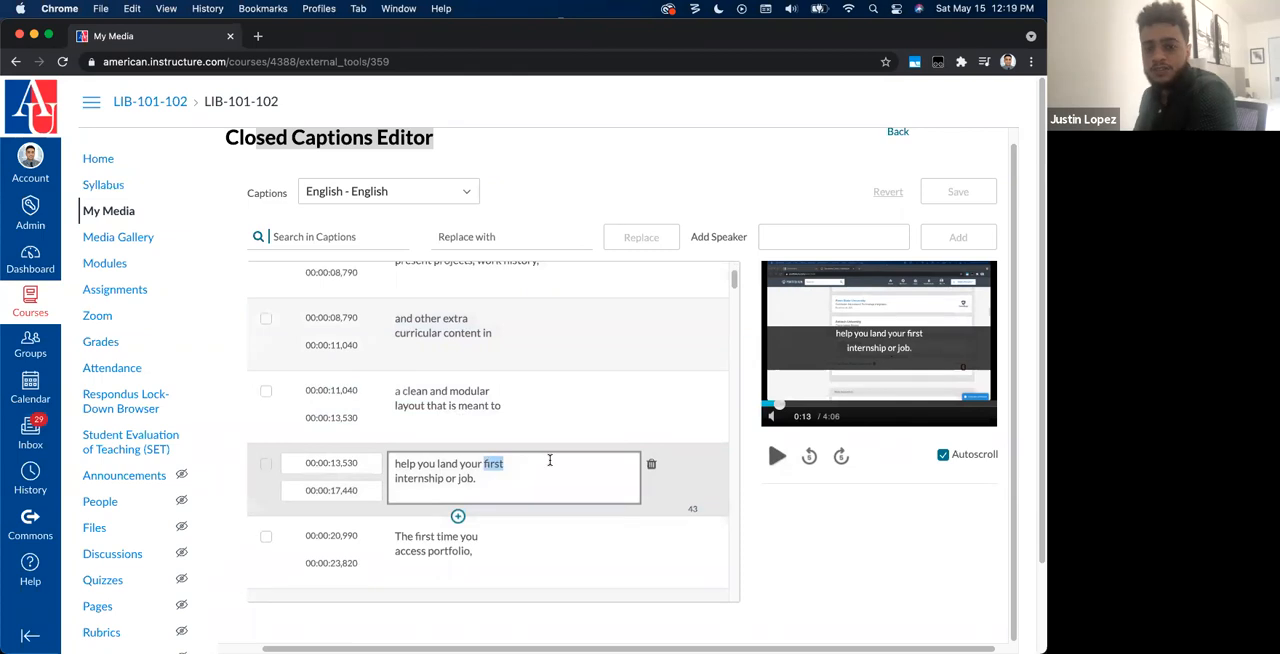
text(second)
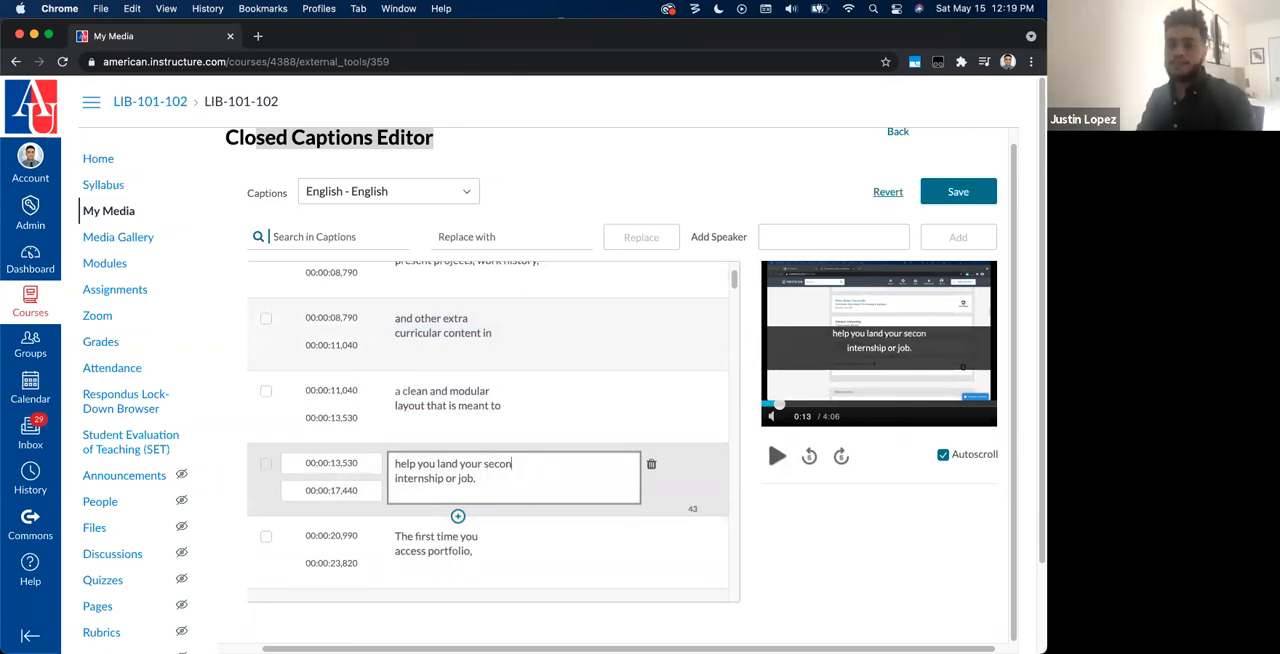
click(798, 519)
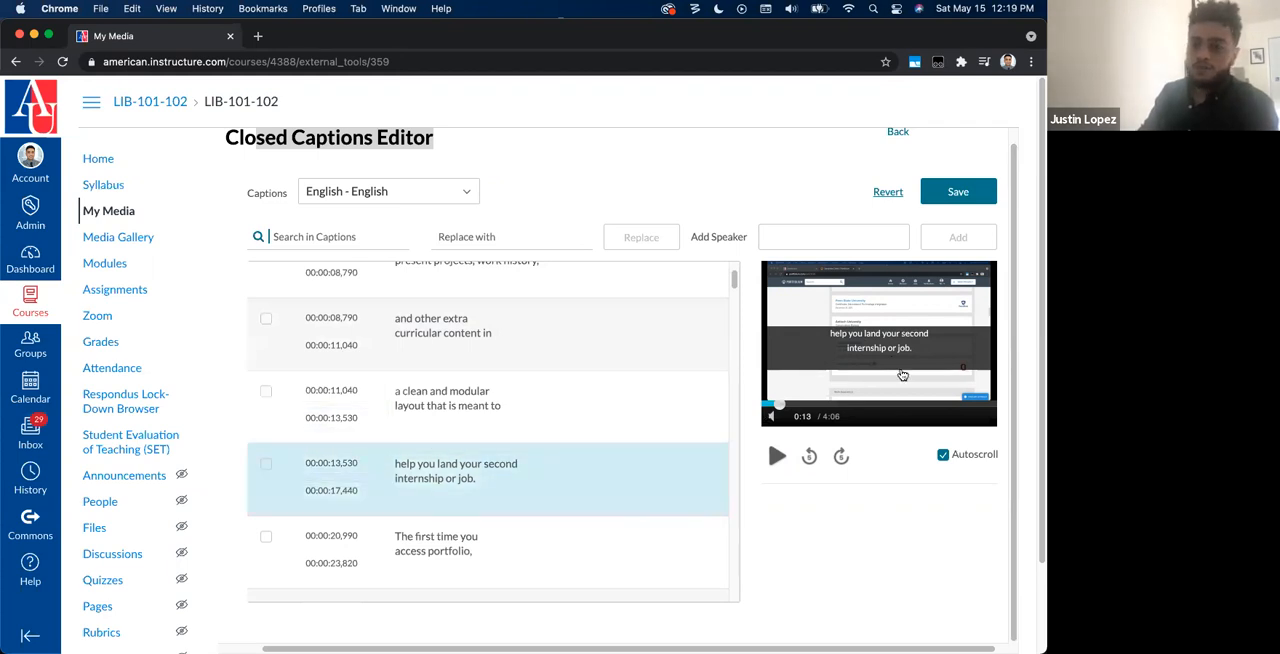
Step: Try editing the start time of the "internship or job" caption and restore it to 00:00:13,530
double_click(347, 463)
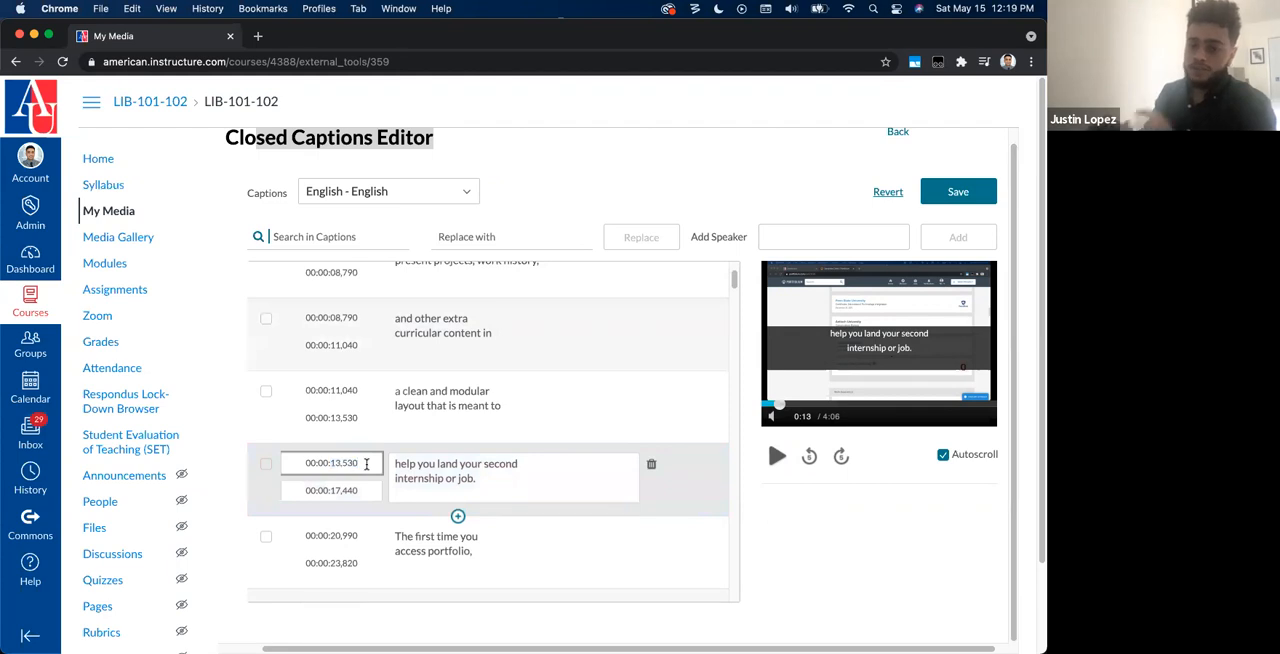
key(BackSpace)
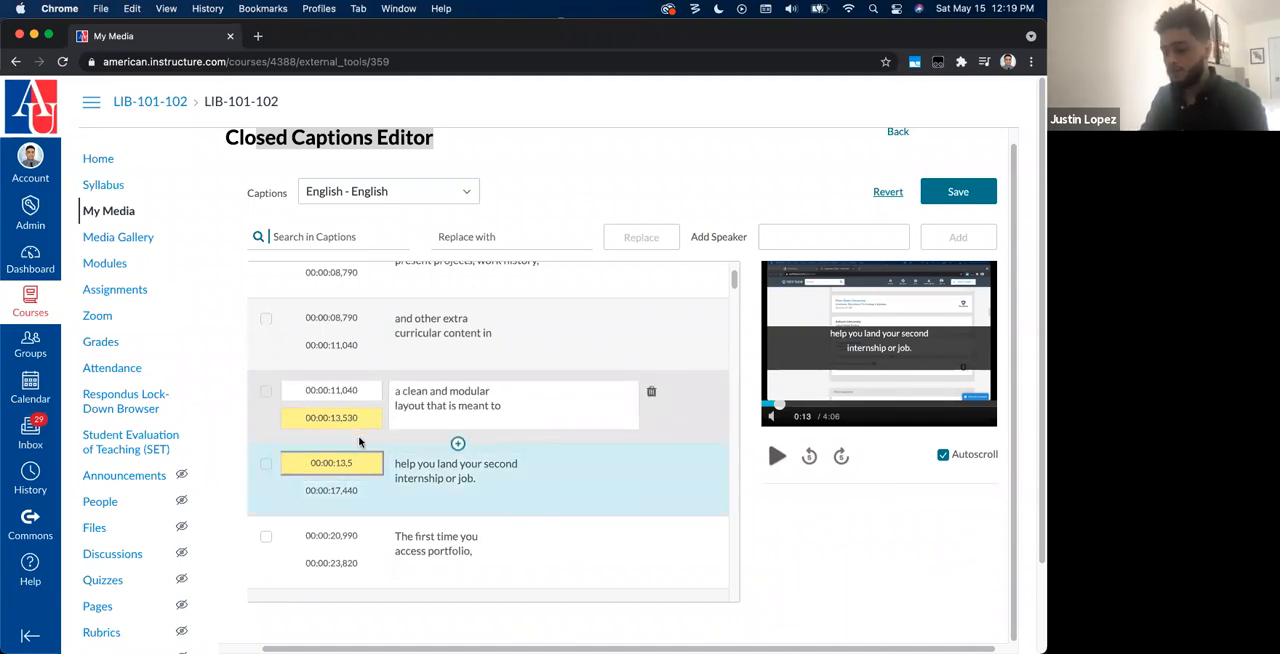
text(0)
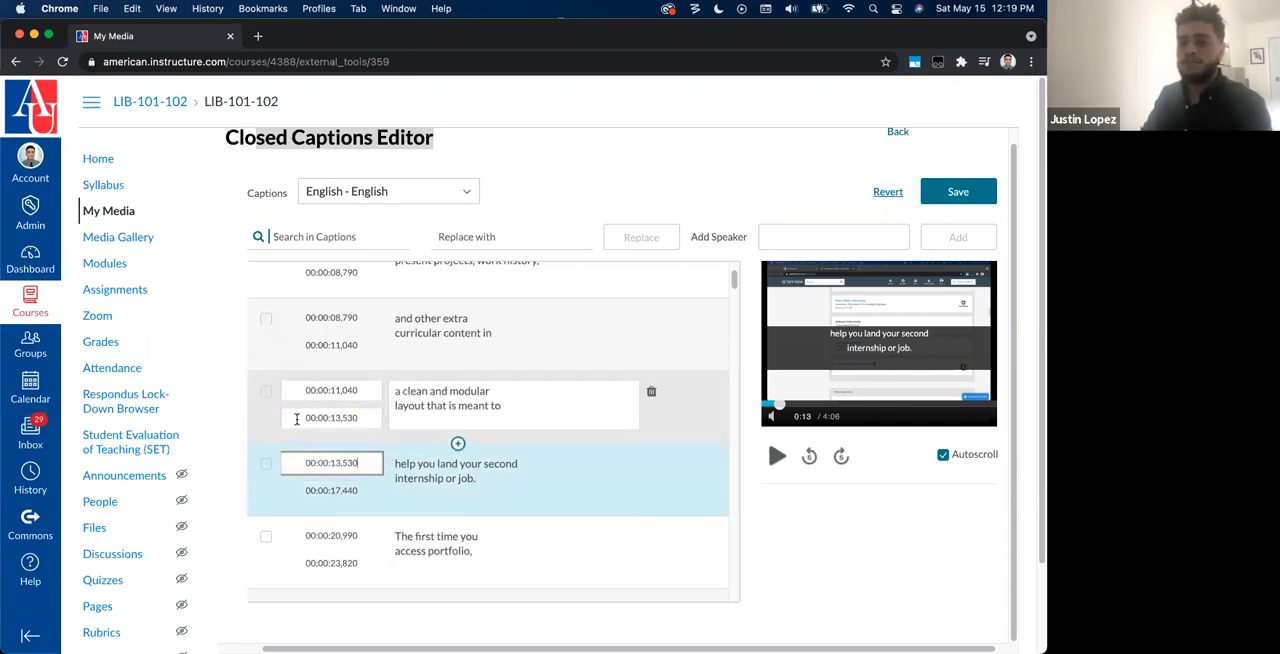
Step: Start saving the caption changes and dismiss the save confirmation without saving
scroll(789, 514, up, 1)
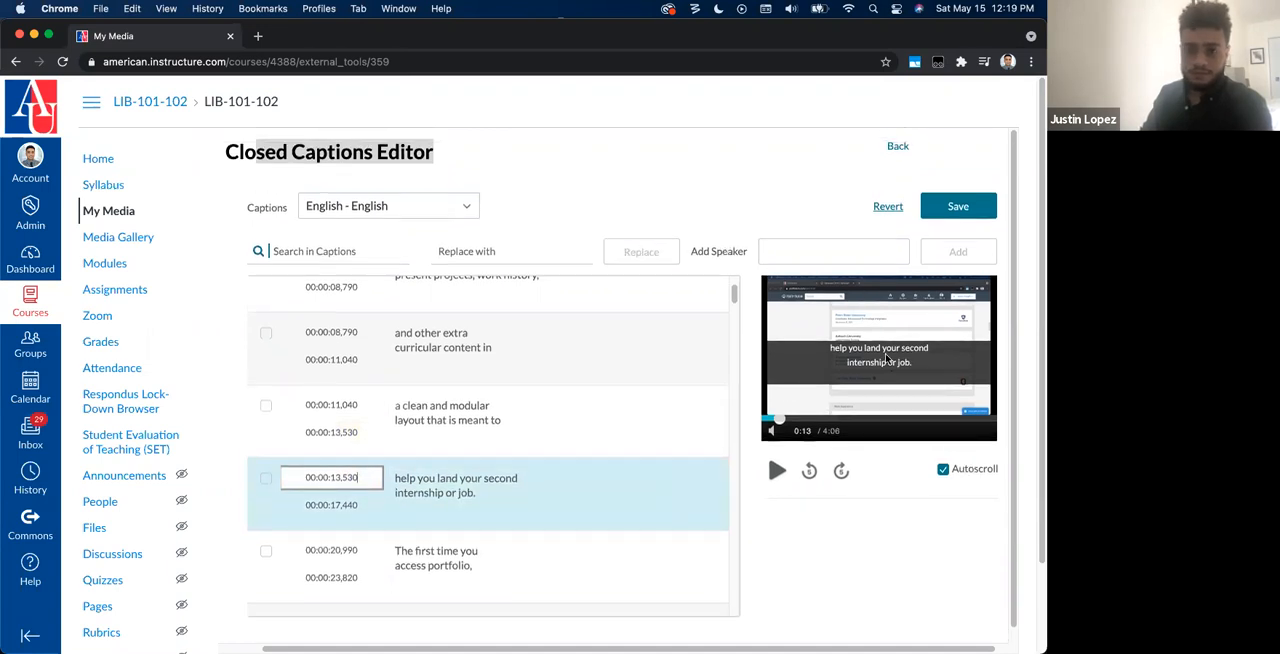
click(957, 205)
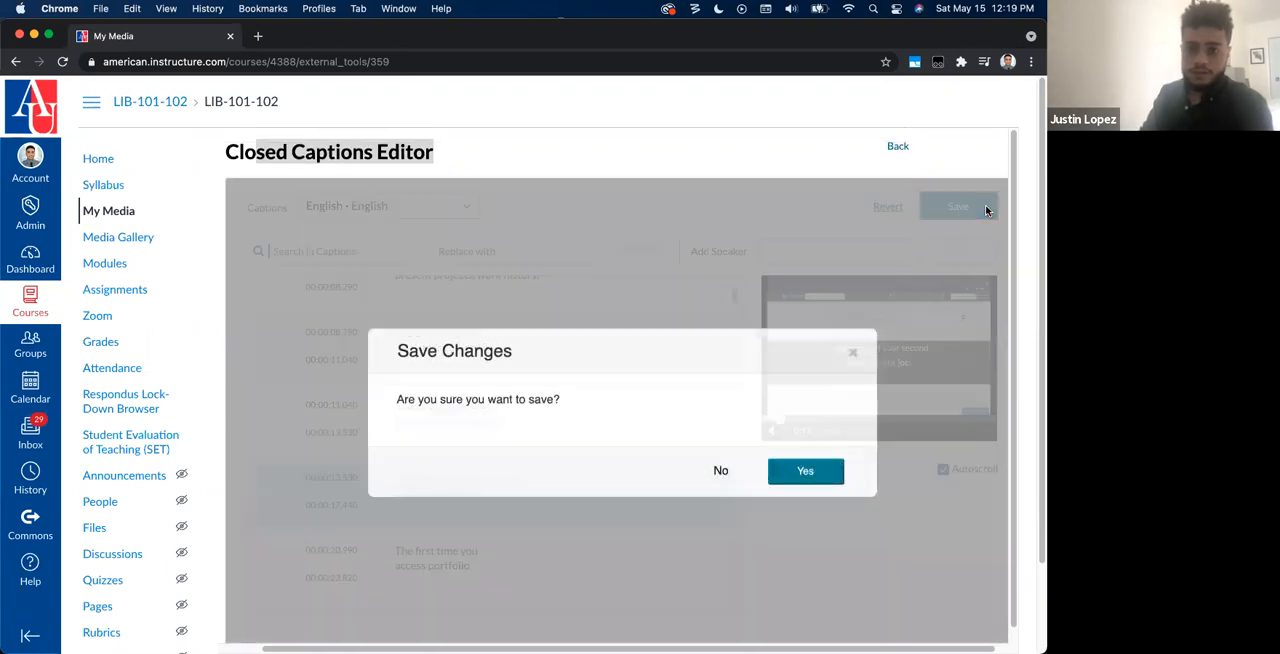
click(853, 357)
Step: Change "second" back to "first" in the "internship or job" caption
click(508, 485)
double_click(510, 482)
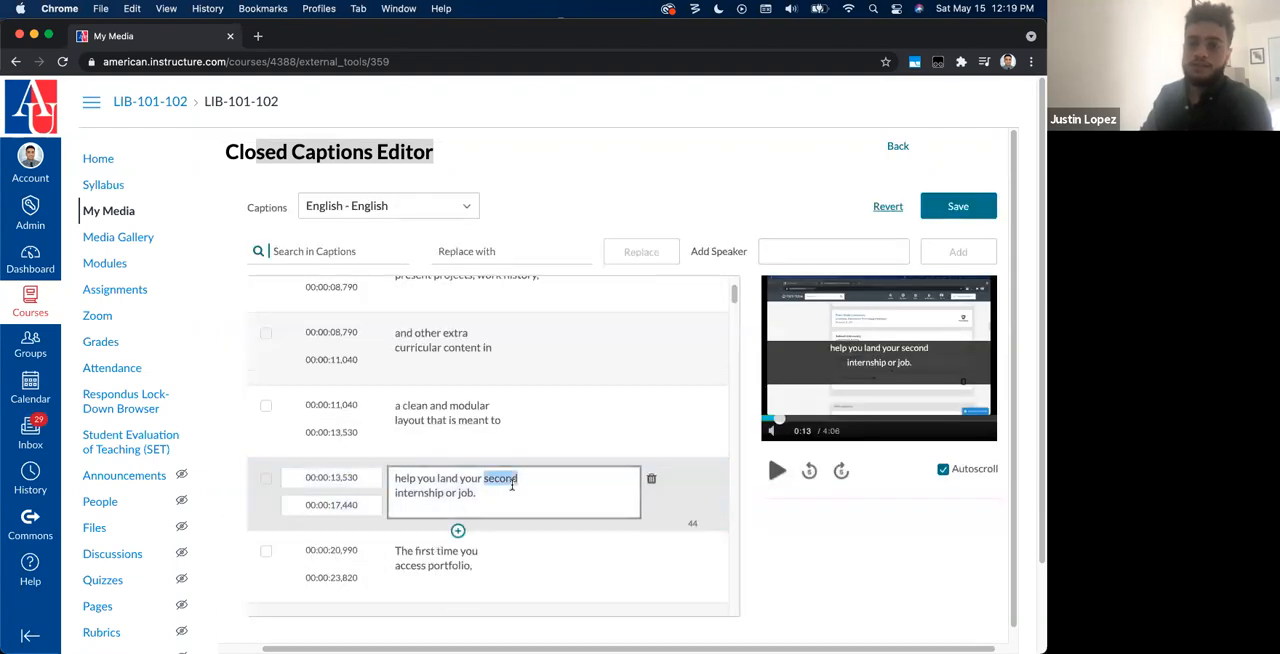
text(first)
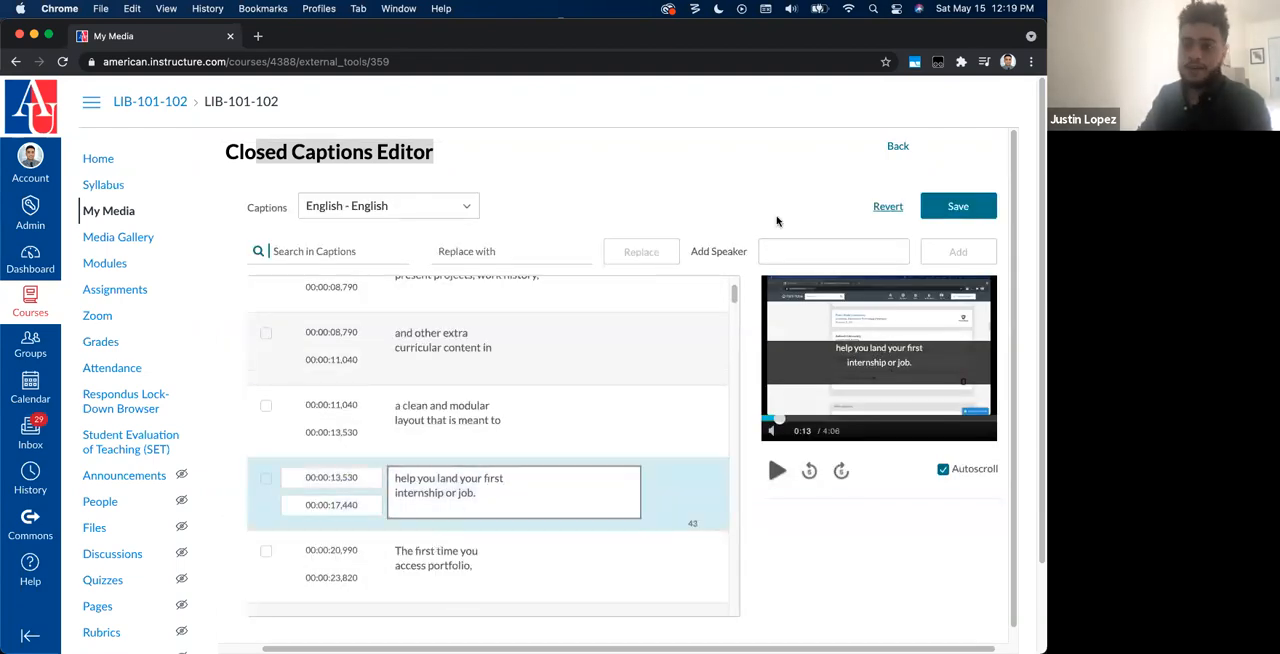
click(840, 170)
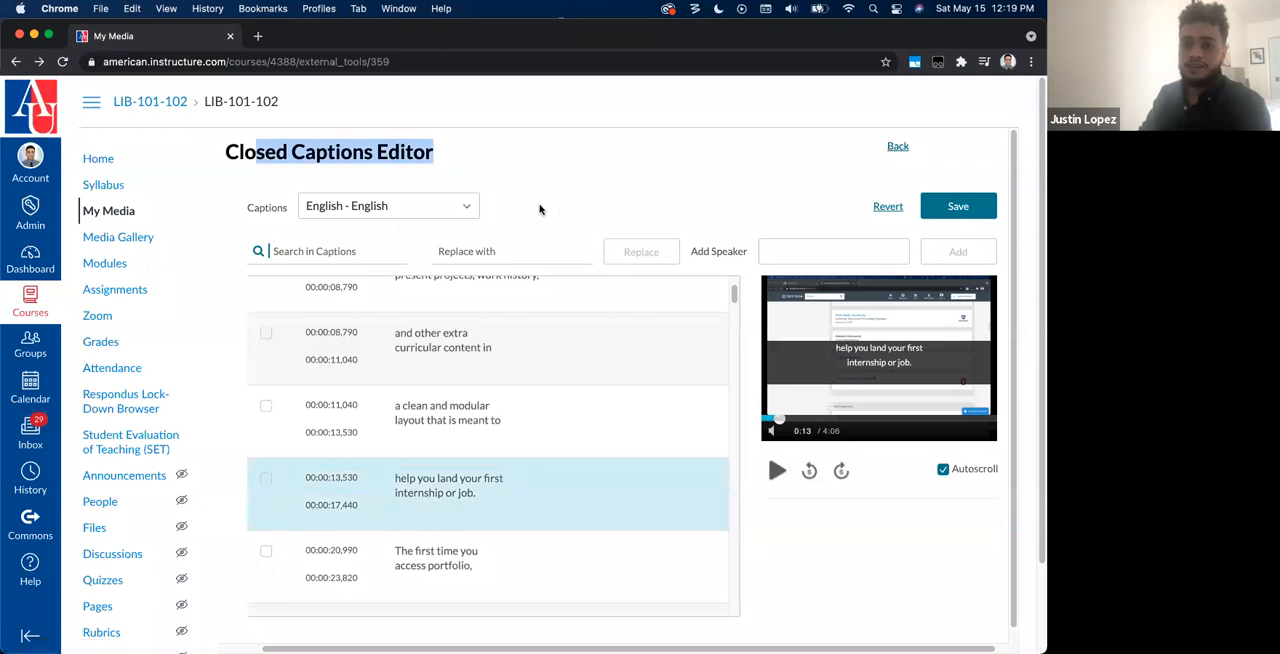
Step: Leave the captions editor without saving and reopen the Portfolium Demo video for editing at its attachments
click(897, 147)
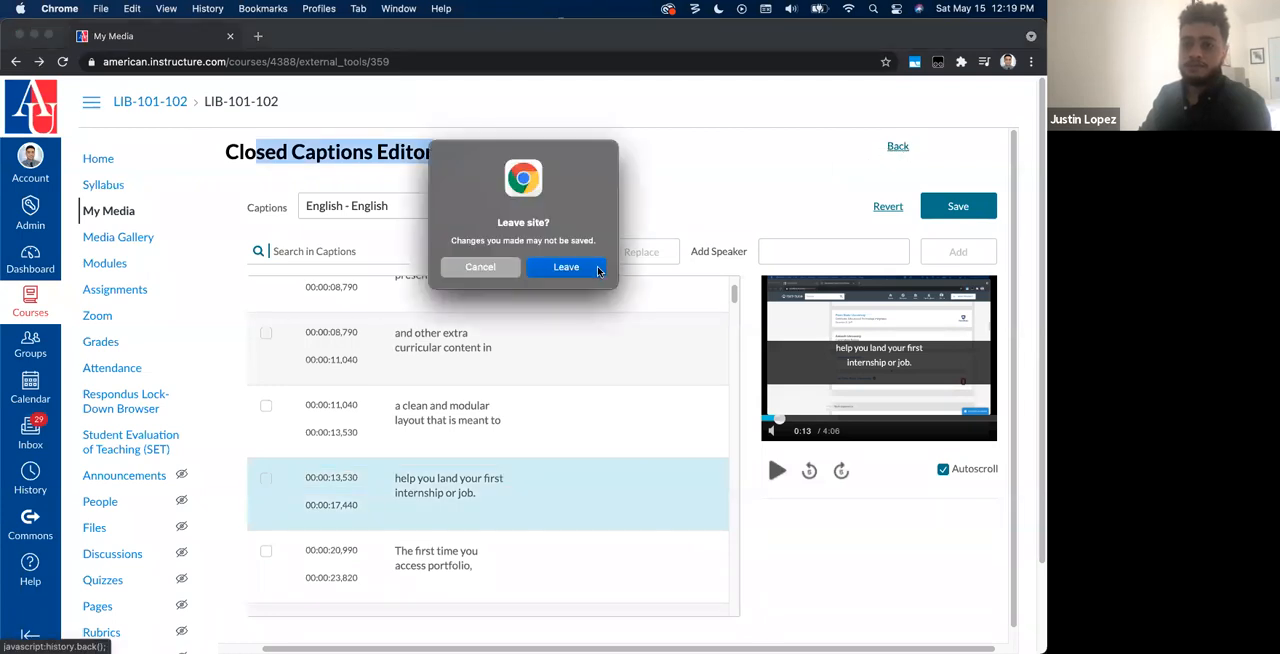
click(566, 267)
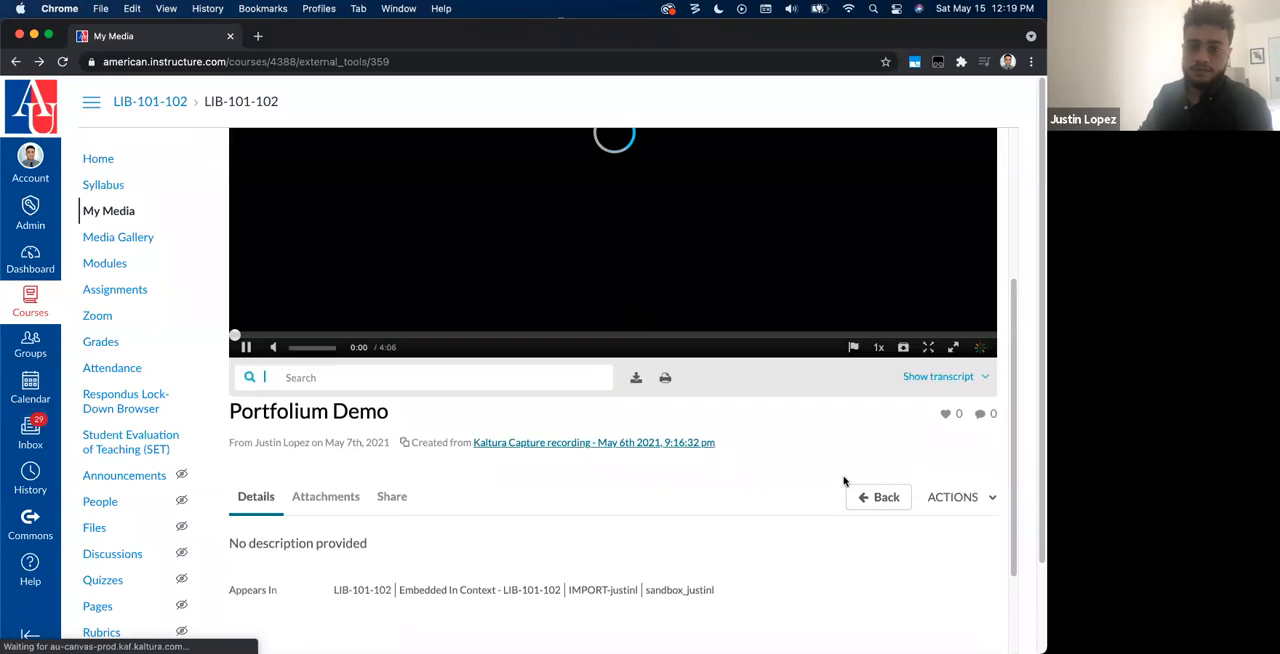
click(956, 504)
click(933, 529)
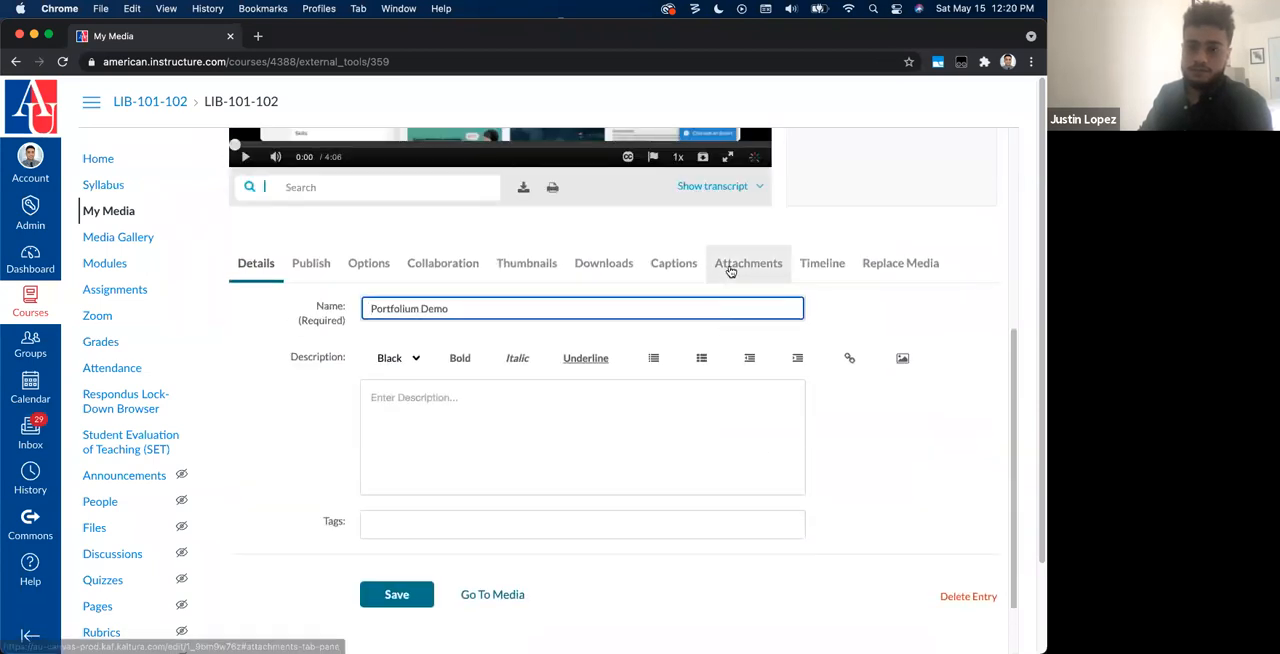
click(730, 271)
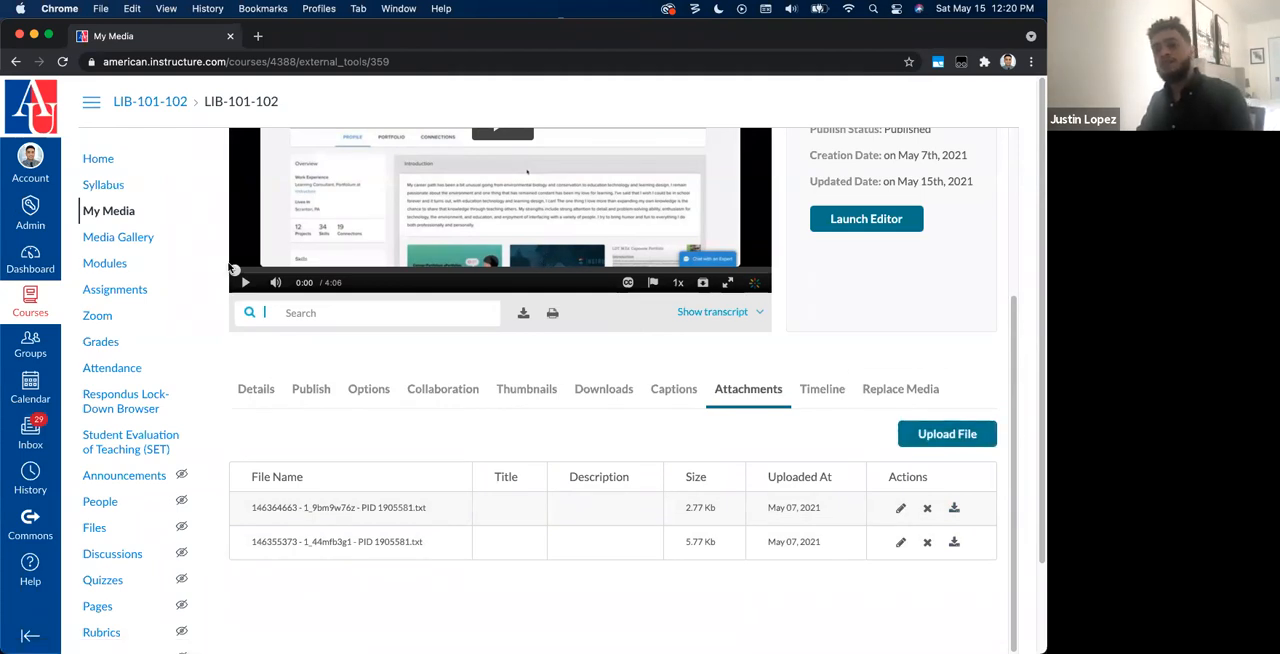
Step: Go to the video's timeline settings and select the Going over Imports chapter in the player's chapter list
click(820, 400)
scroll(466, 300, up, 5)
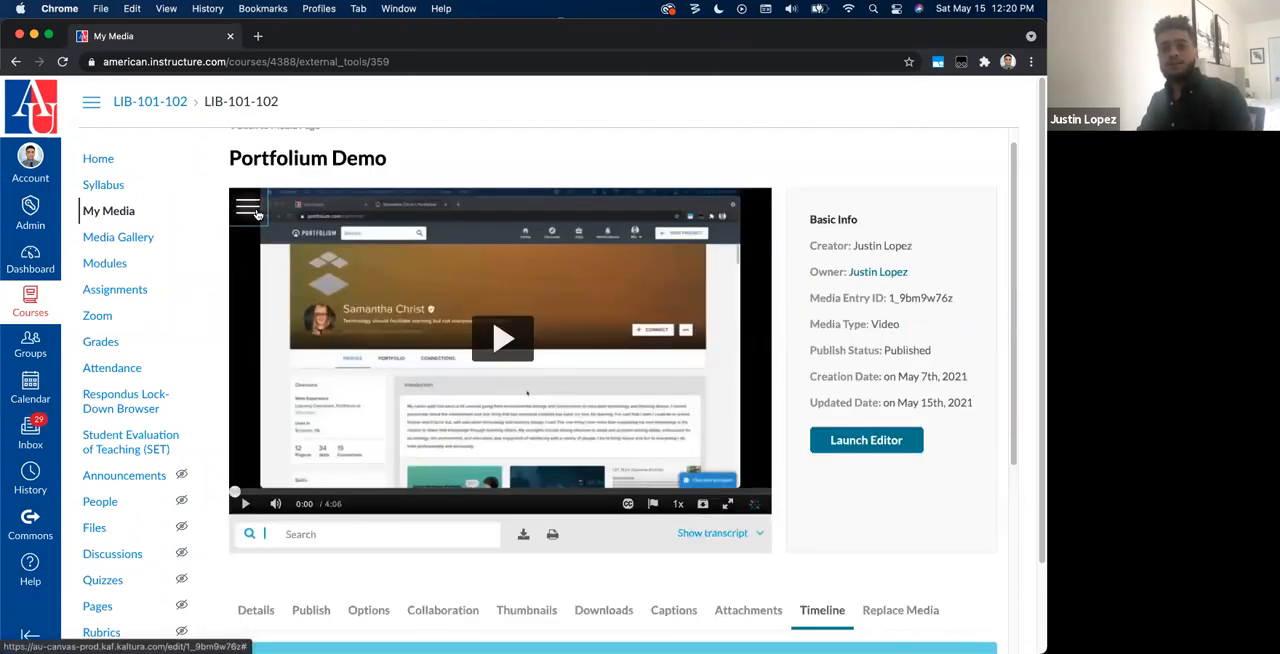
click(259, 216)
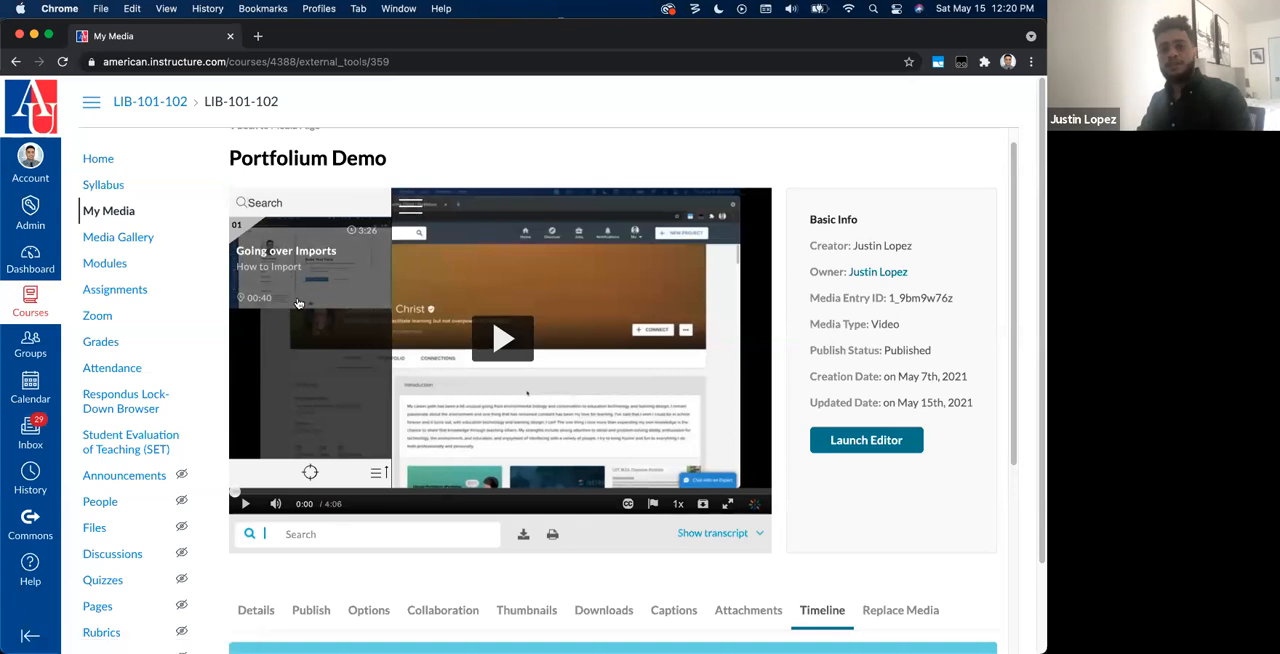
click(266, 282)
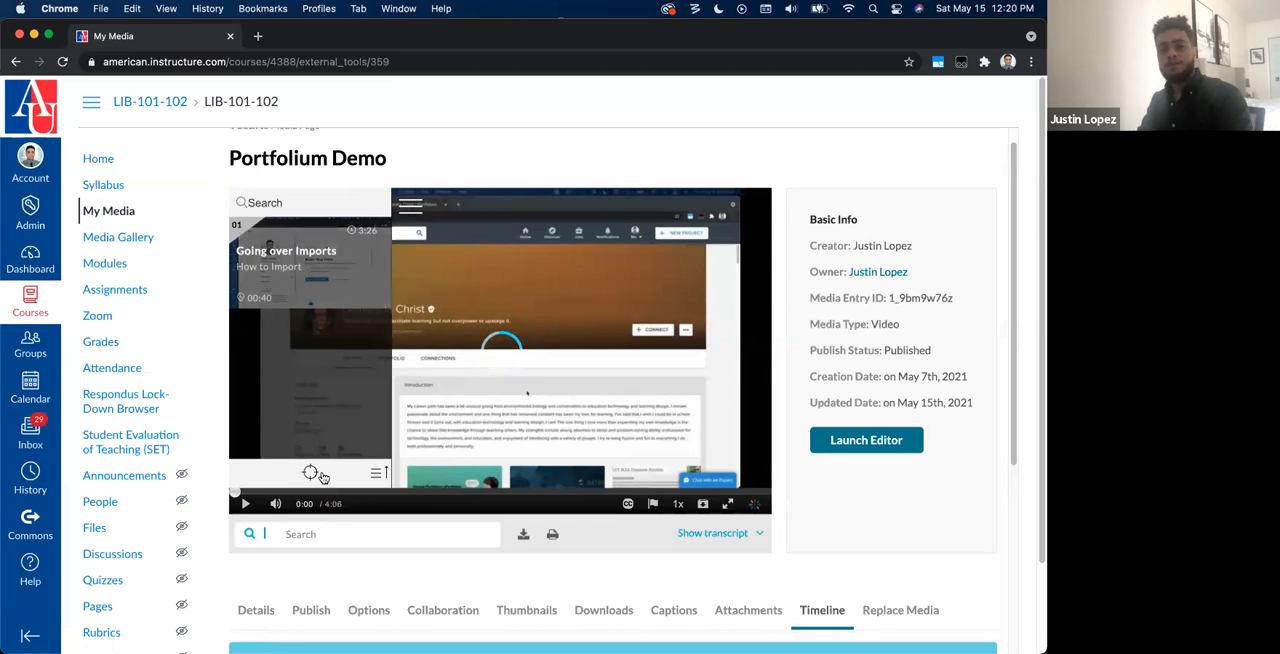
Step: Position the timeline playhead at 0:29 and start a new chapter there
scroll(457, 500, down, 1)
scroll(457, 500, down, 5)
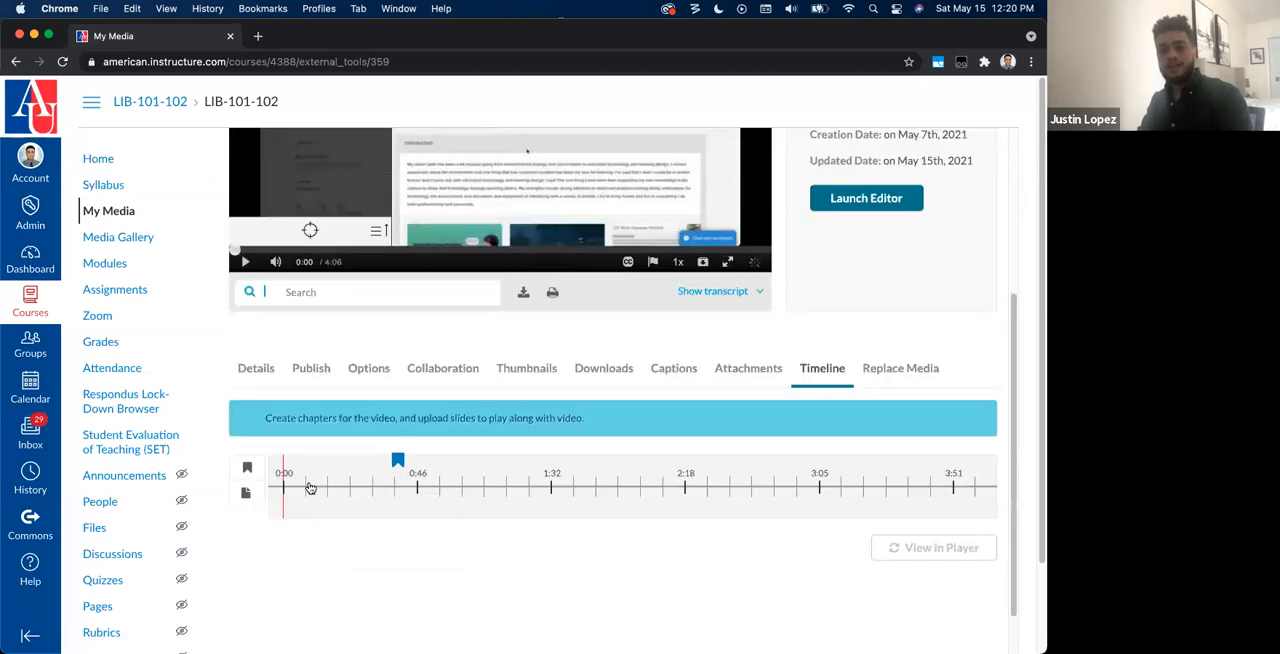
click(310, 488)
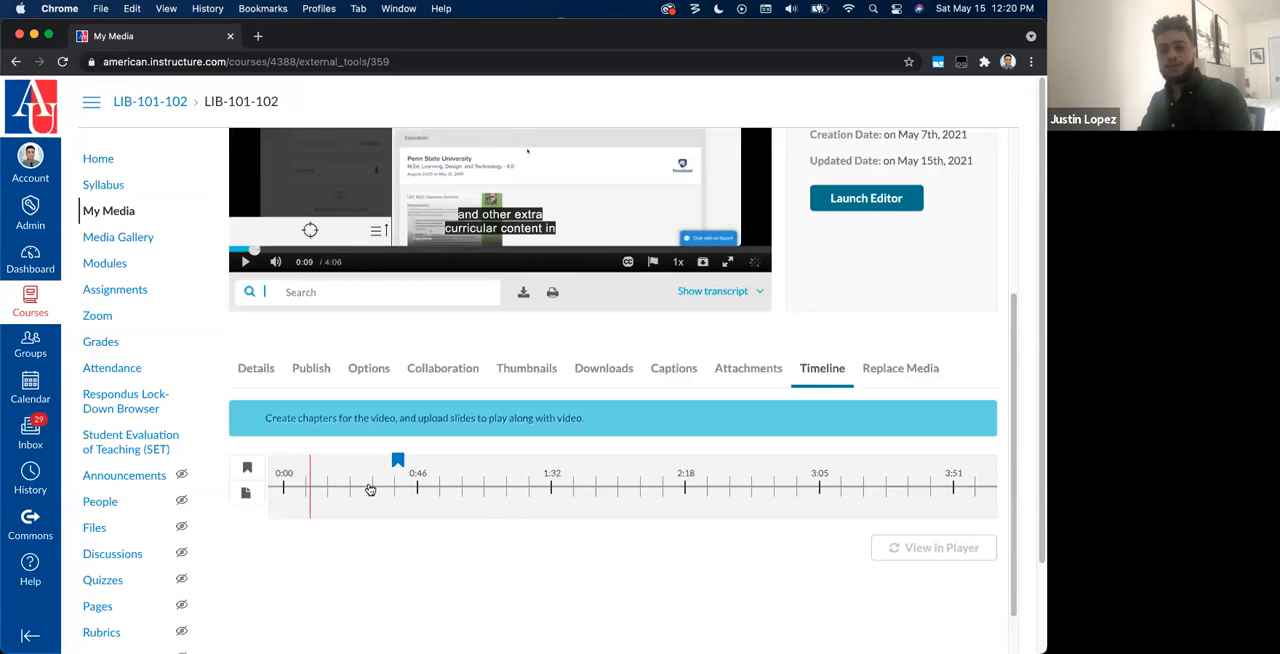
click(369, 489)
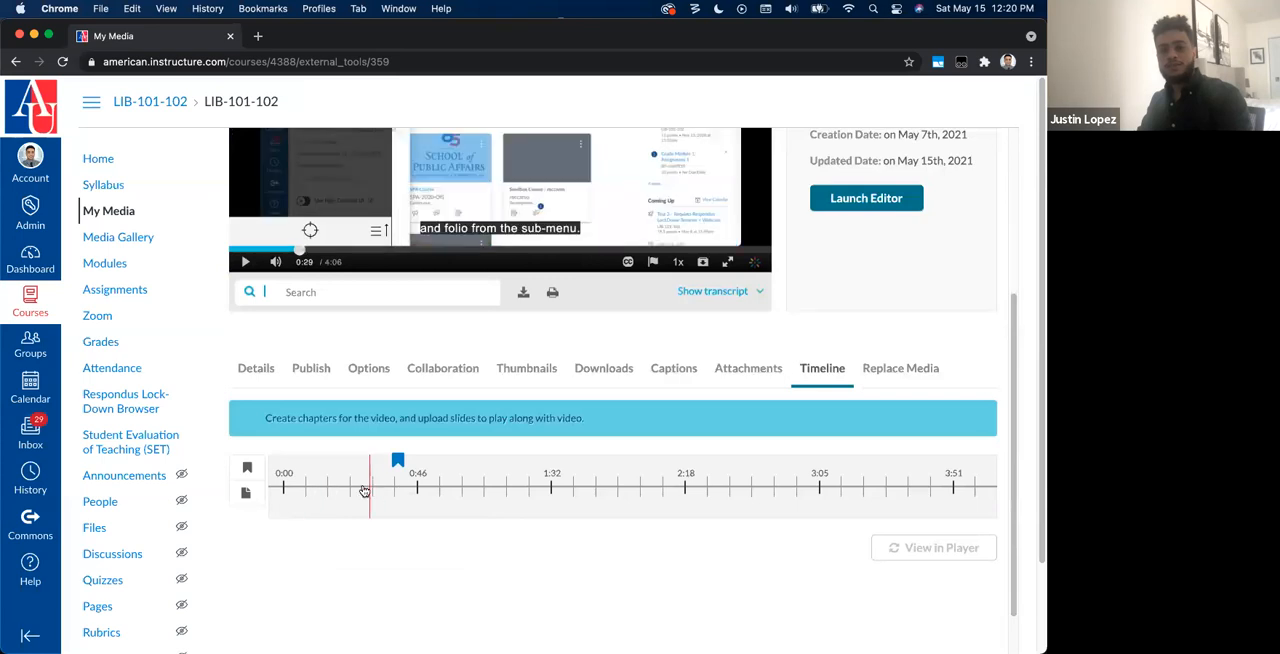
click(250, 471)
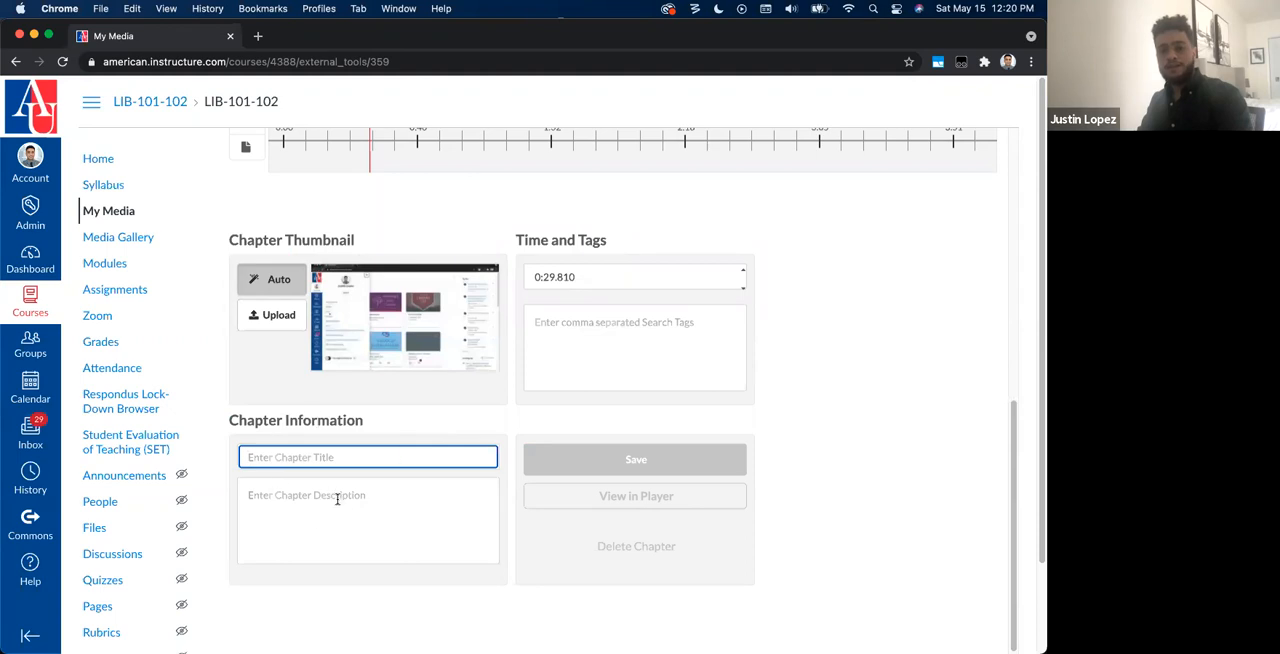
Step: Title the chapter "Opening the Portfolium environment", describe it as "This is how to get to Portfolium", and save it
text(Opening the Portfolium environment)
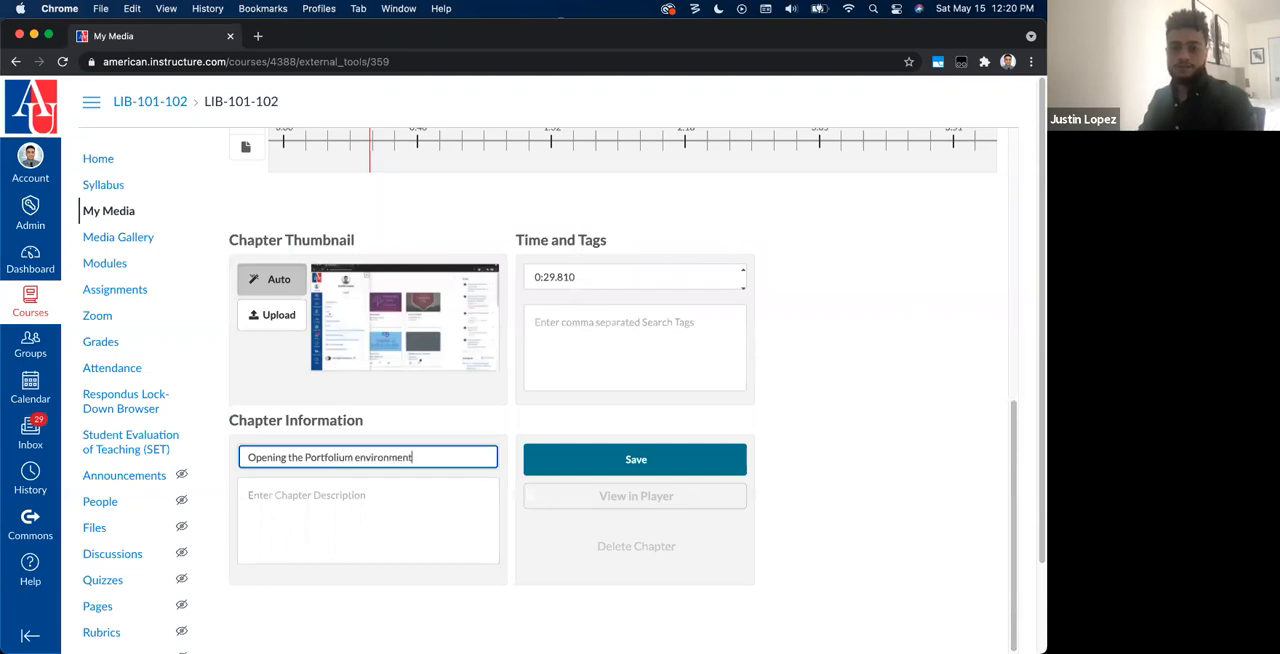
key(Tab)
text(This is how to get to Portfolium)
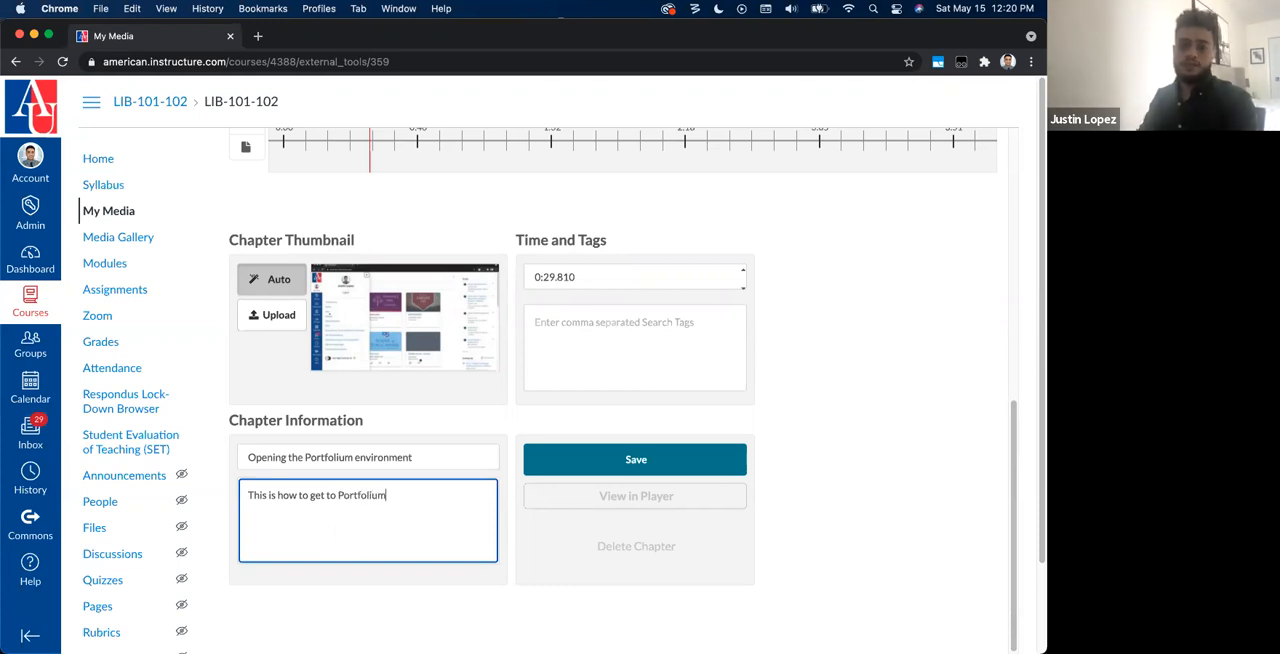
click(722, 458)
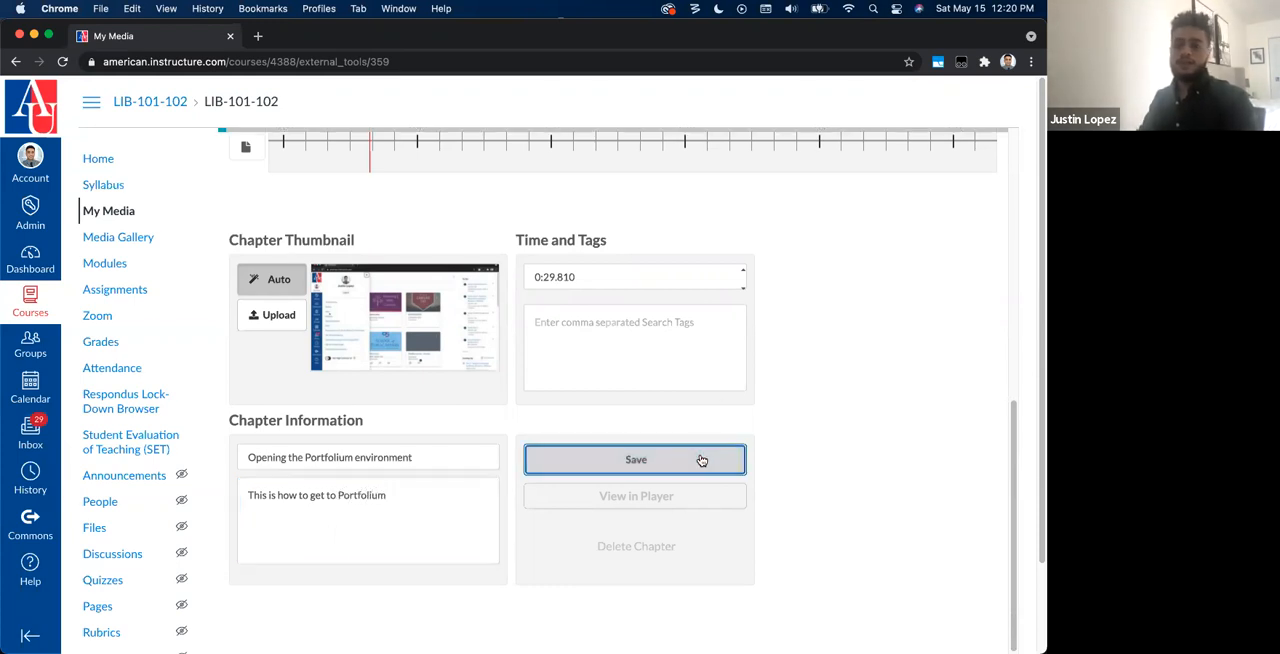
Step: Check the chapters in the player and on the timeline, and view the video's media replacement options
scroll(648, 332, up, 5)
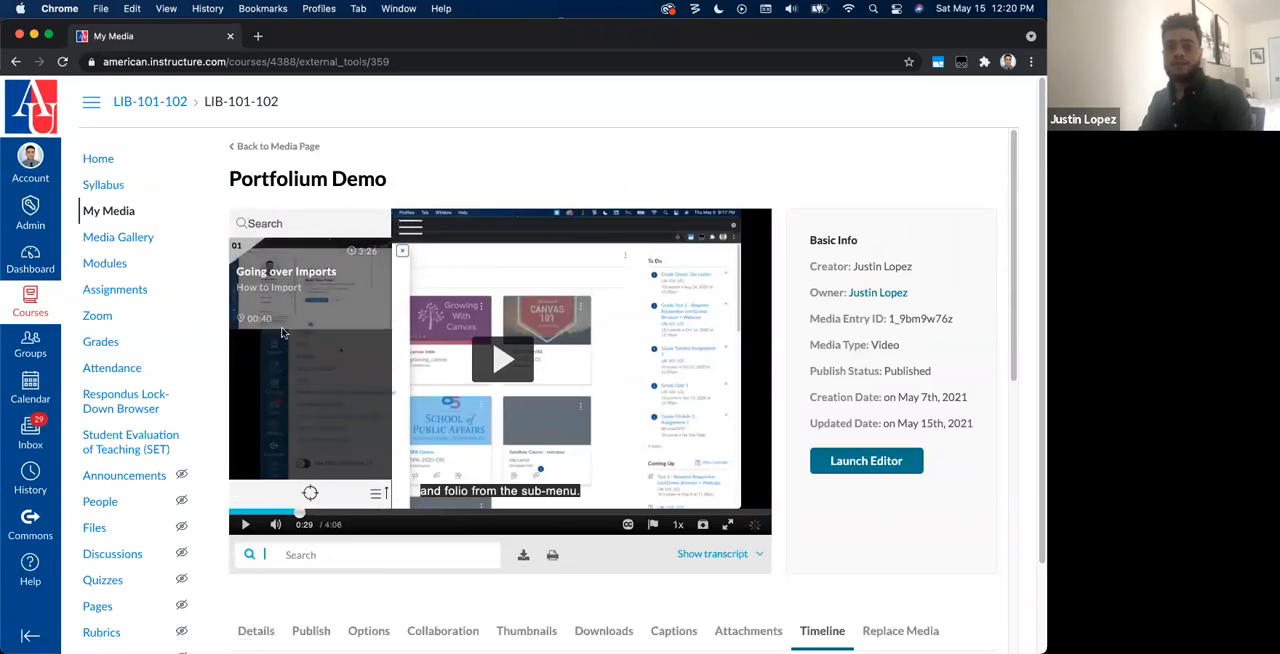
scroll(289, 334, down, 3)
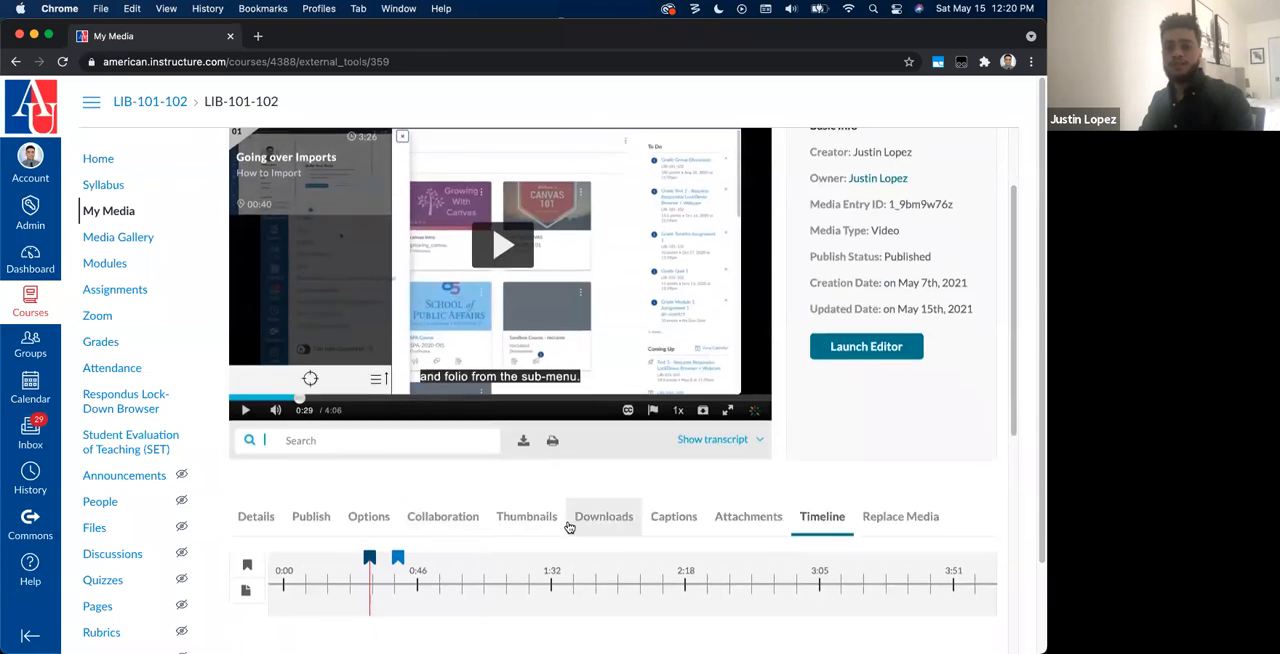
scroll(569, 523, down, 9)
click(908, 281)
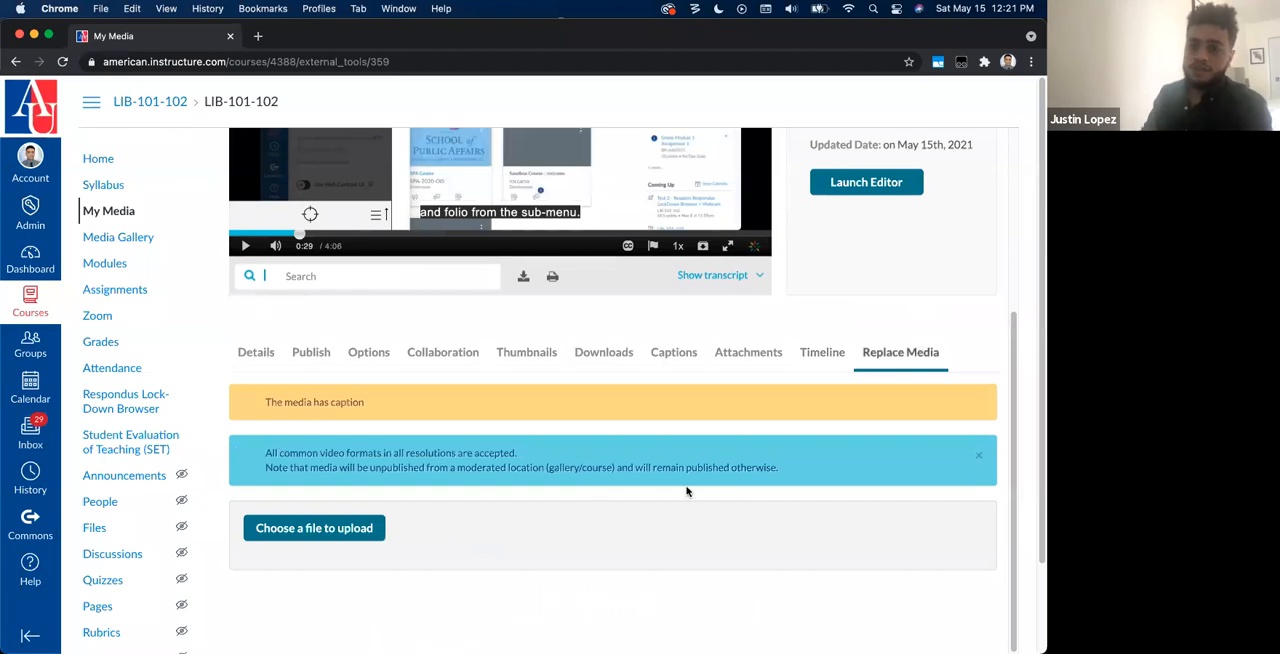
scroll(686, 491, up, 5)
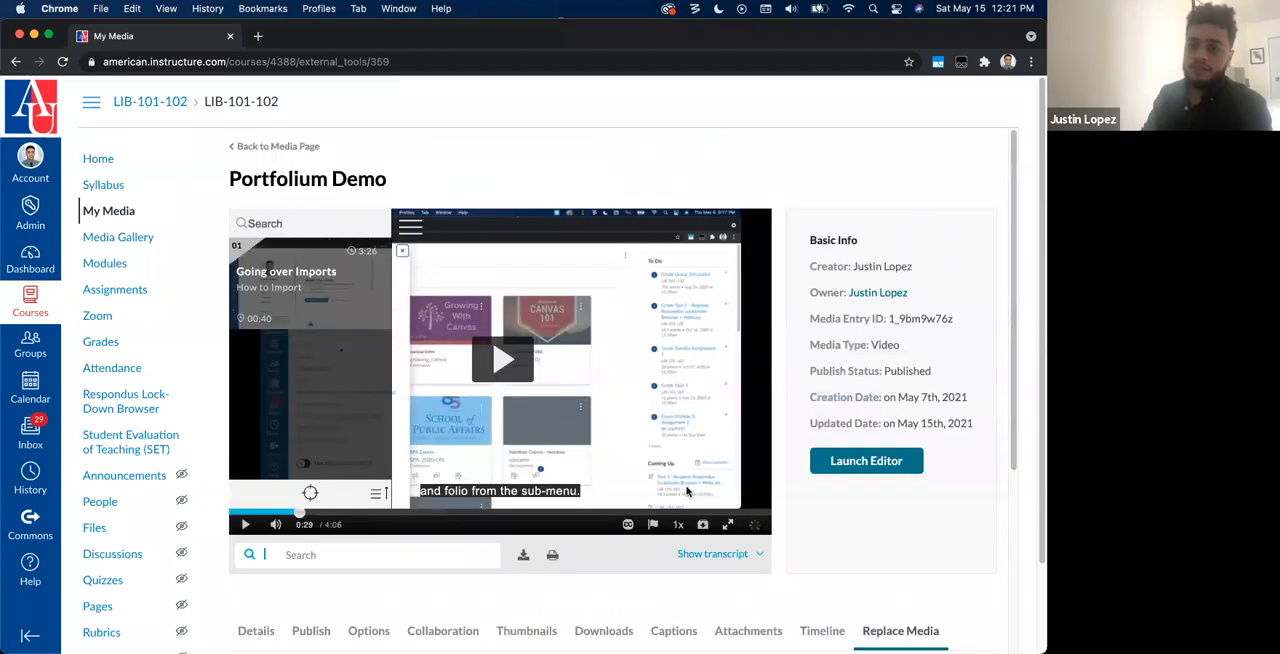
Step: Hide the player's chapter list and review the media replacement notes and file upload option
click(411, 229)
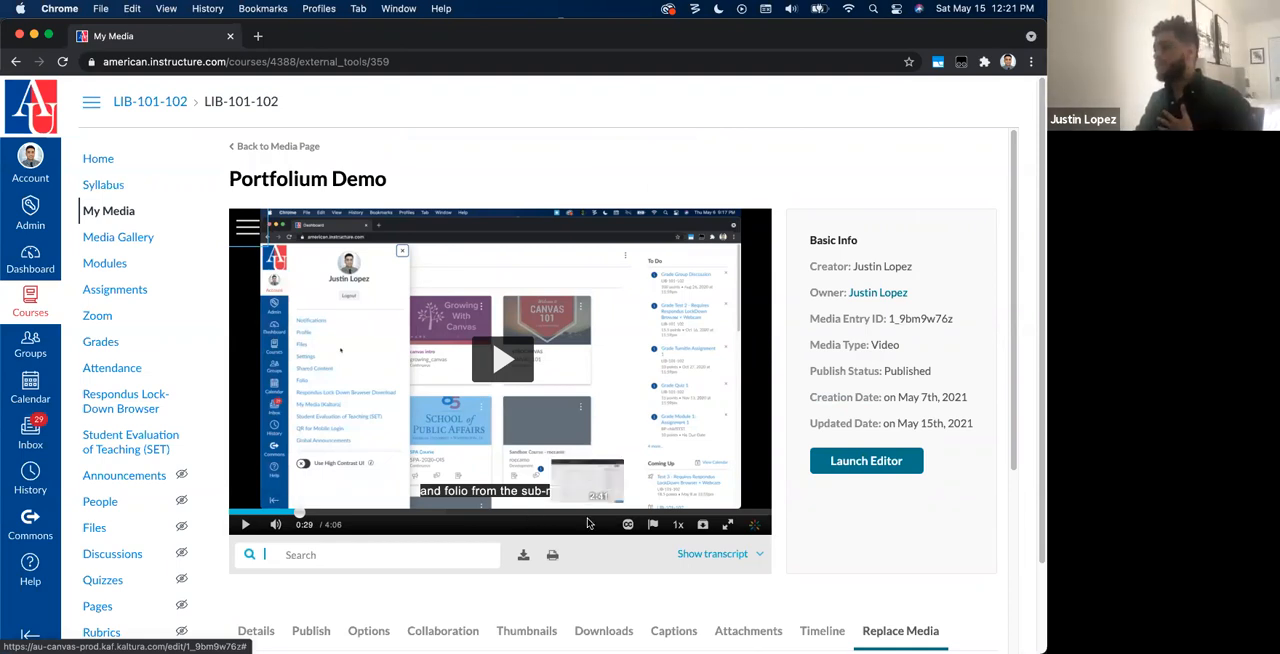
scroll(587, 511, down, 2)
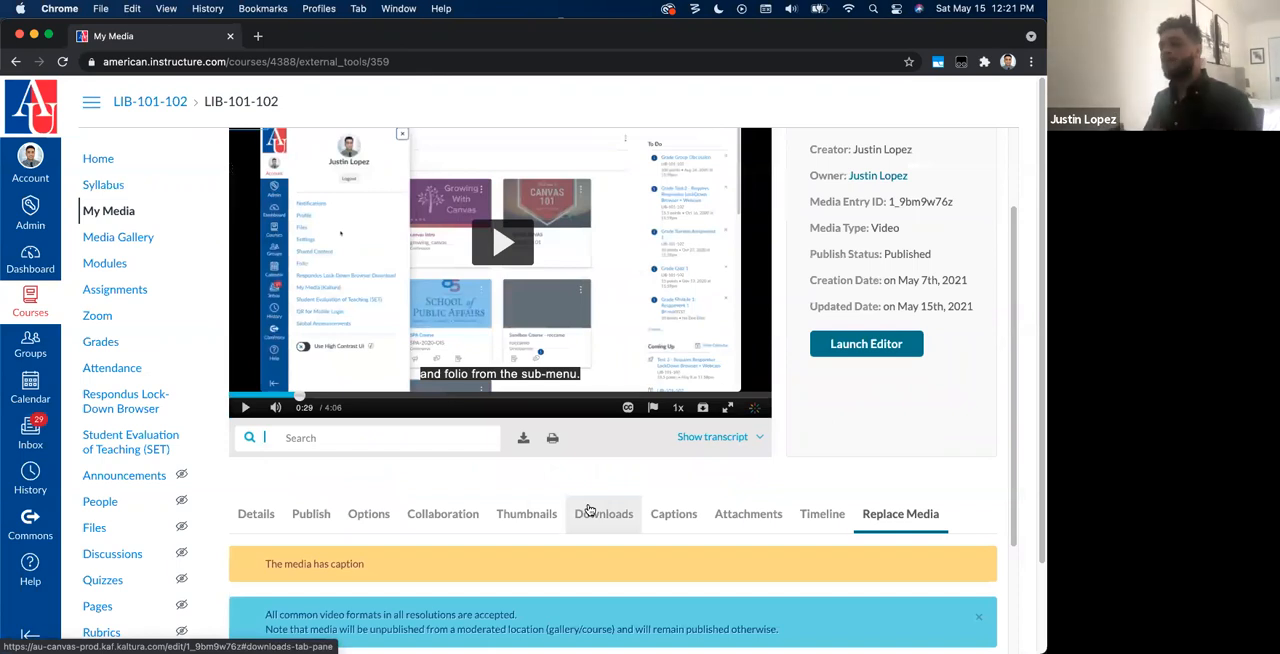
scroll(700, 526, down, 1)
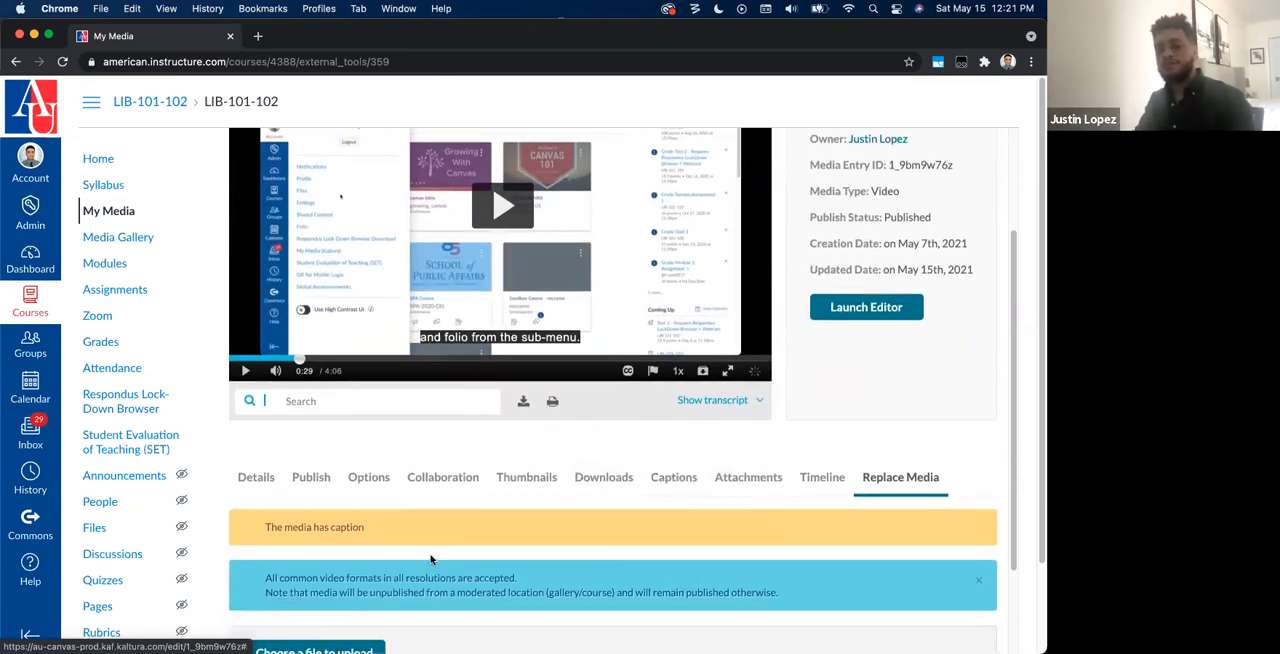
scroll(600, 570, down, 2)
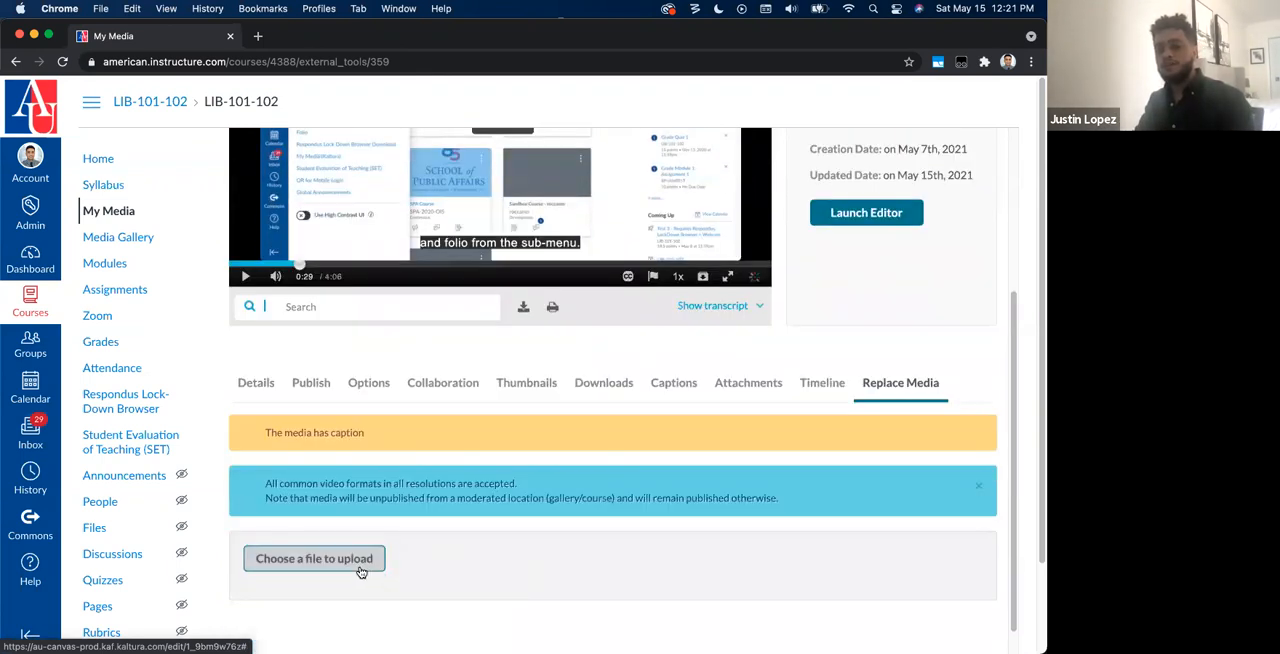
scroll(503, 523, up, 2)
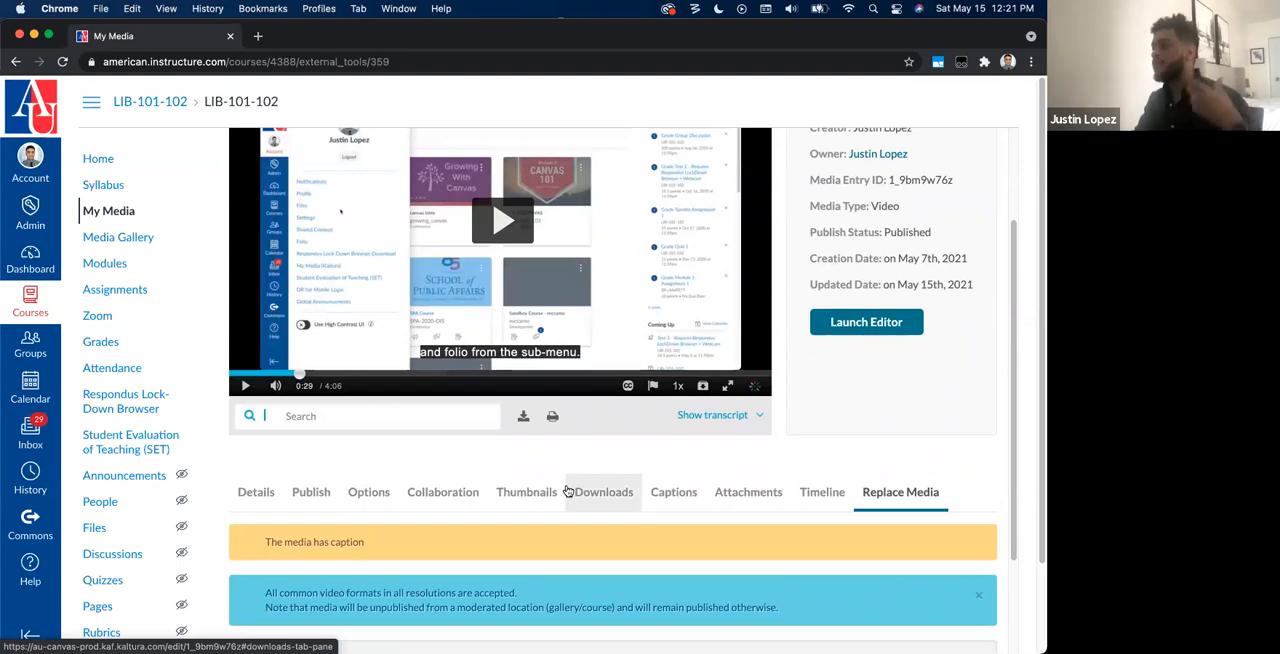
scroll(700, 510, up, 2)
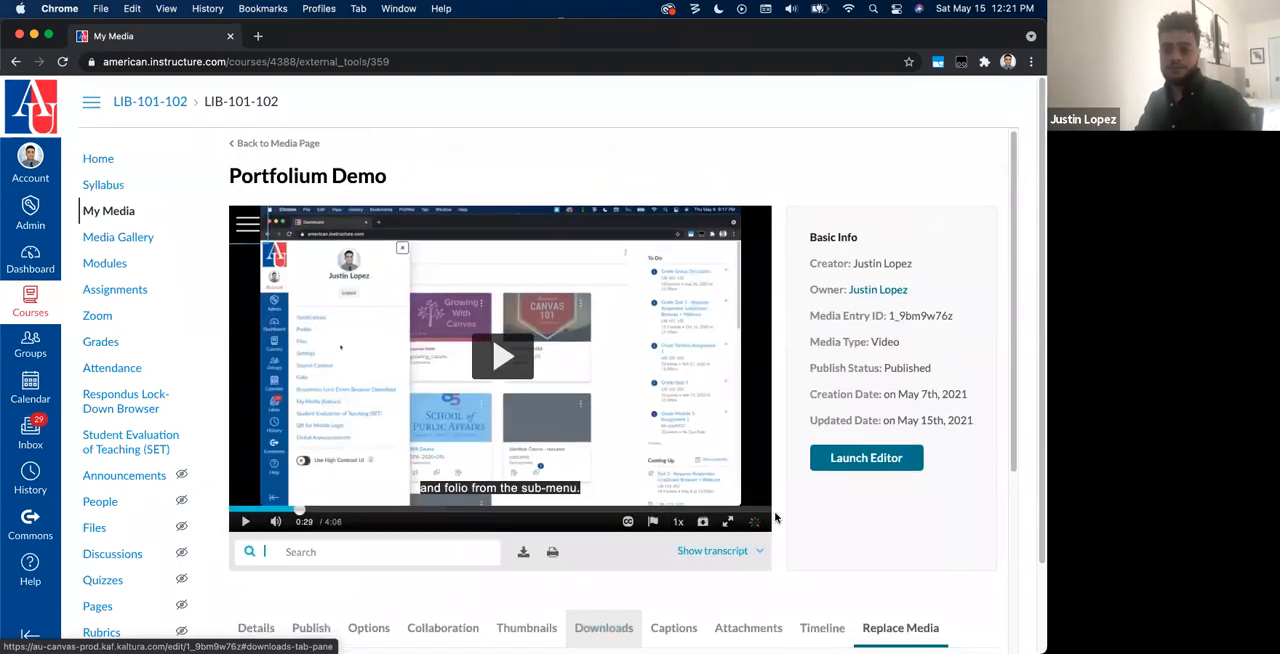
scroll(920, 586, down, 1)
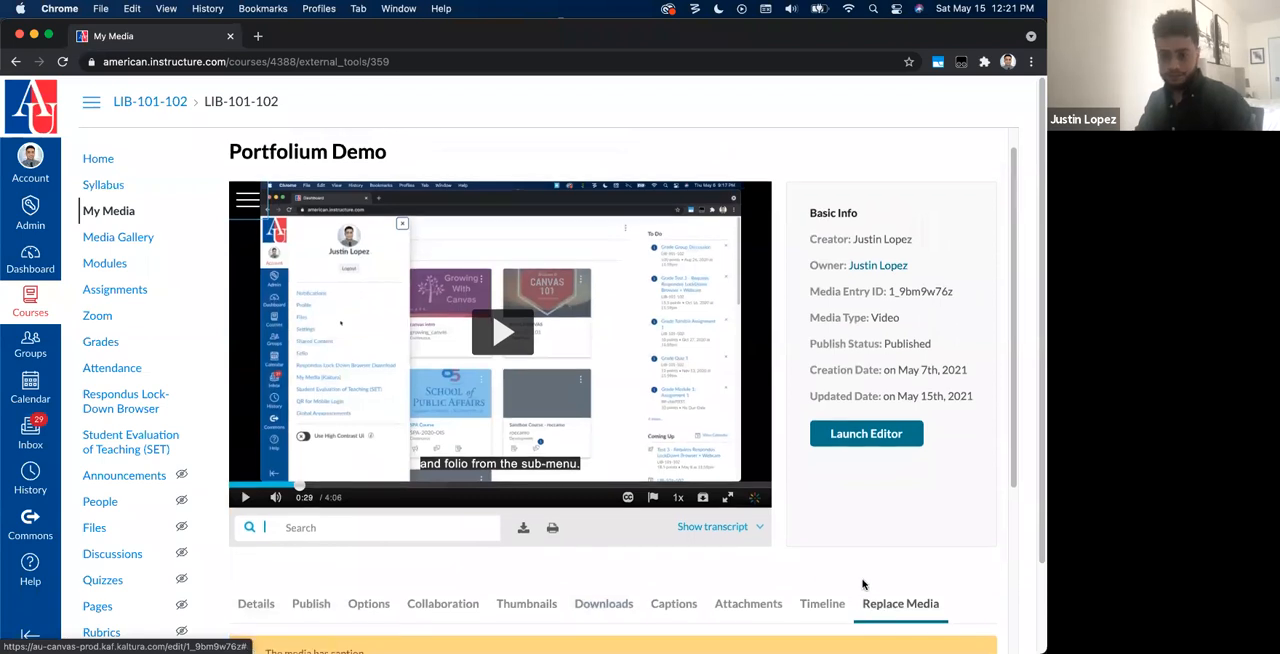
scroll(855, 575, up, 2)
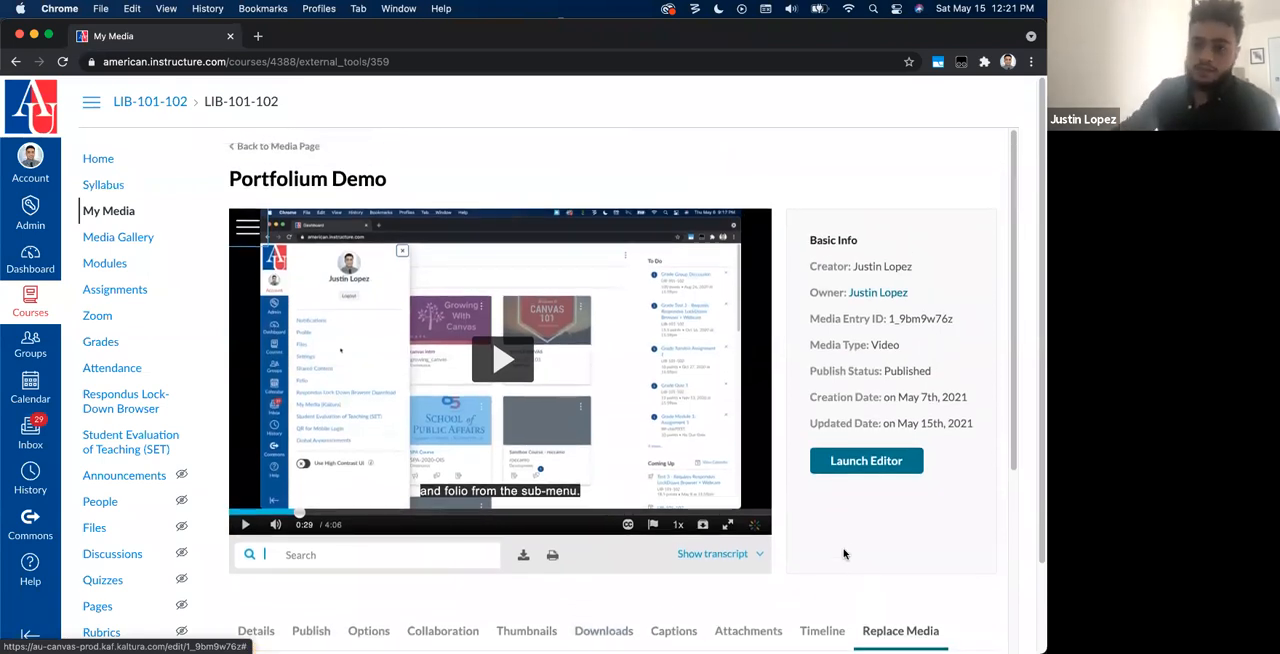
Step: Launch the video editor for the Portfolium Demo video
click(866, 470)
click(894, 472)
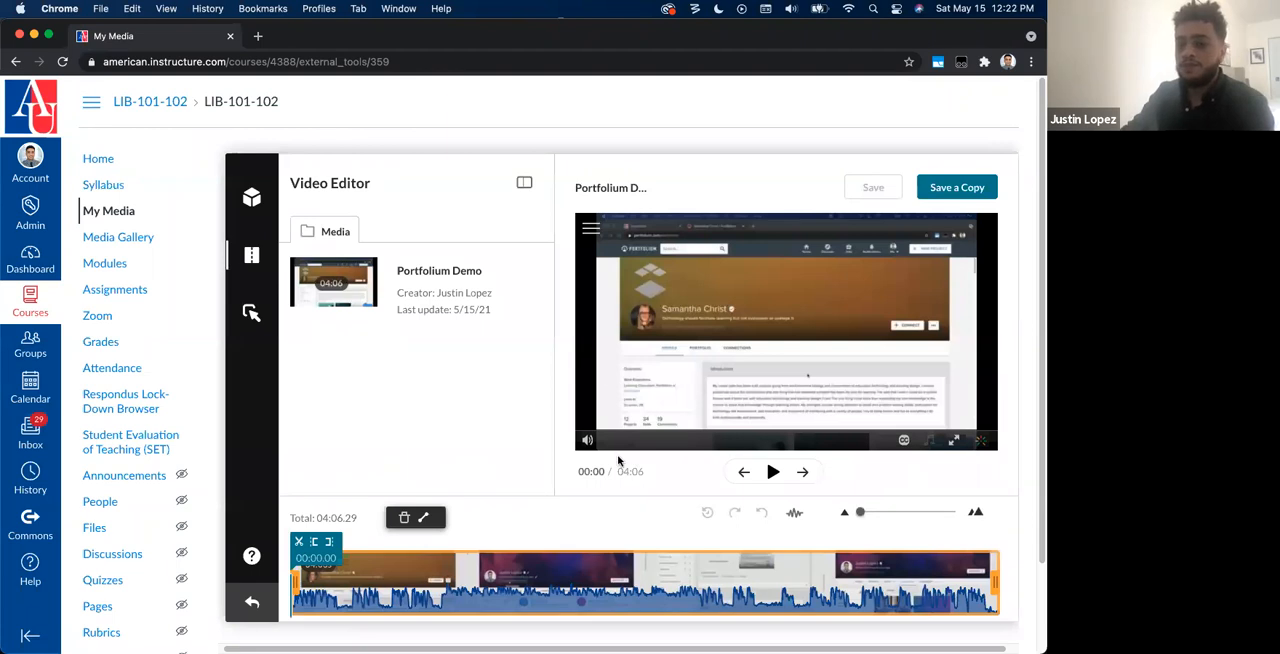
drag(645, 472, 608, 470)
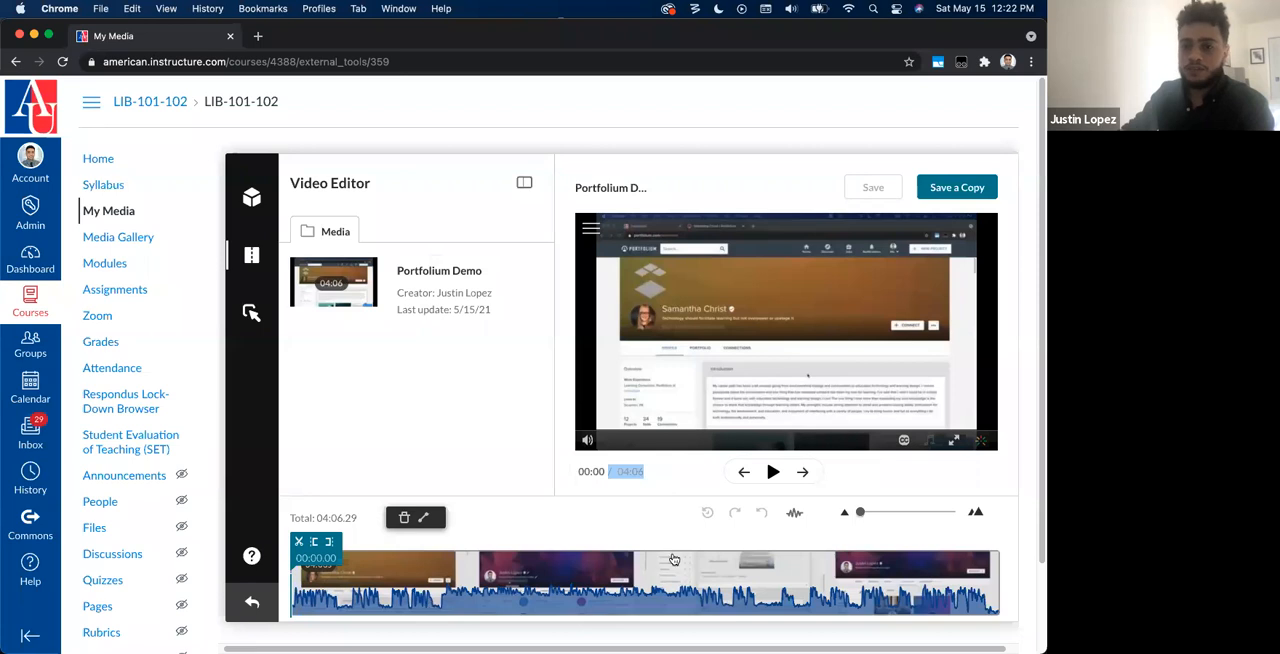
Step: Trim the beginning of the clip so it starts at about 00:27.75
scroll(290, 600, down, 1)
click(300, 548)
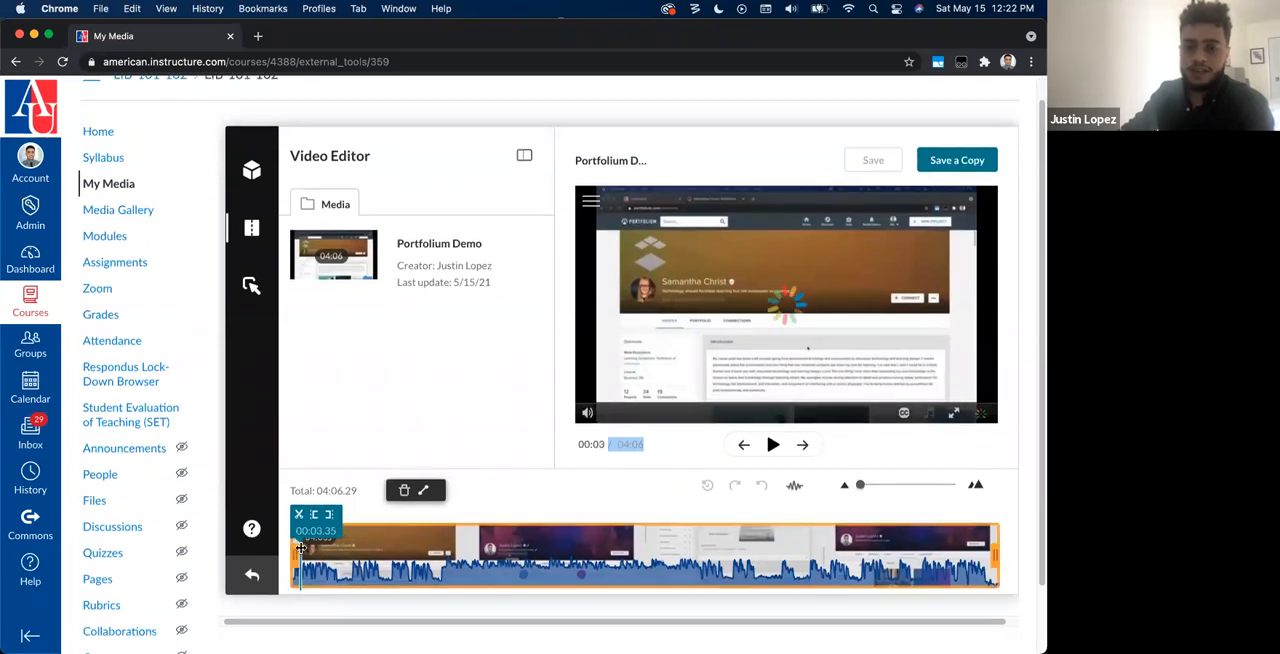
drag(290, 553, 370, 555)
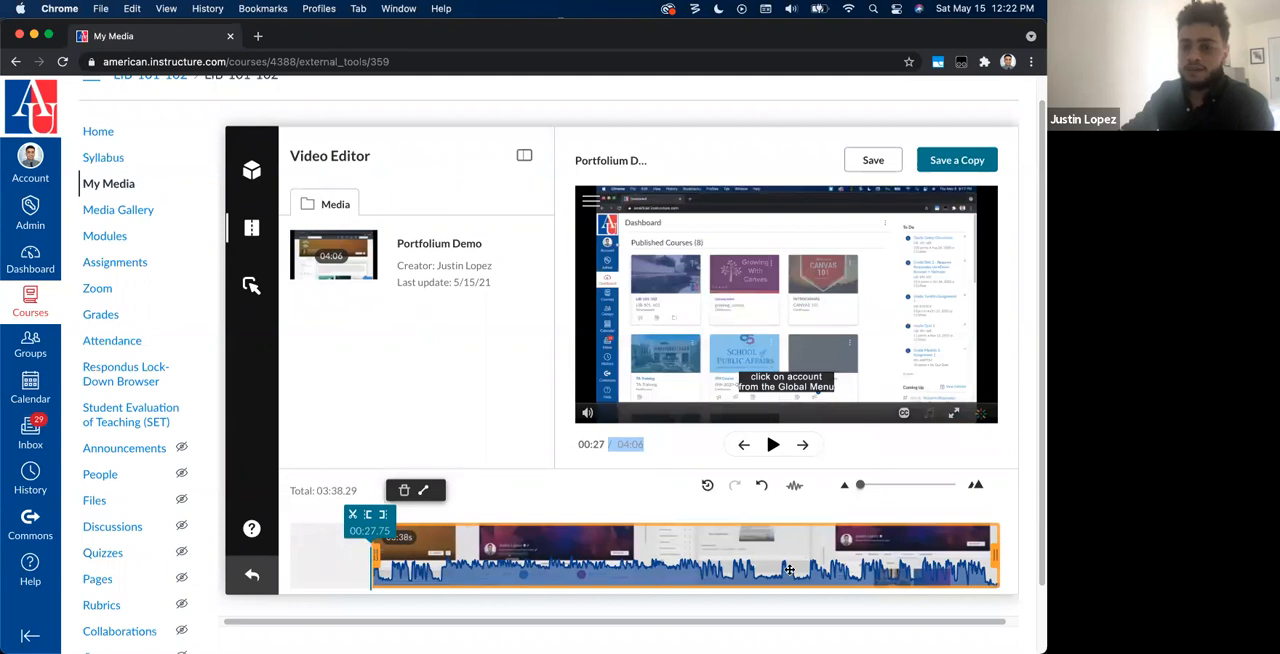
Step: Split the clip at about 02:07.47 and 02:20.34 and delete the segment between the splits
click(658, 560)
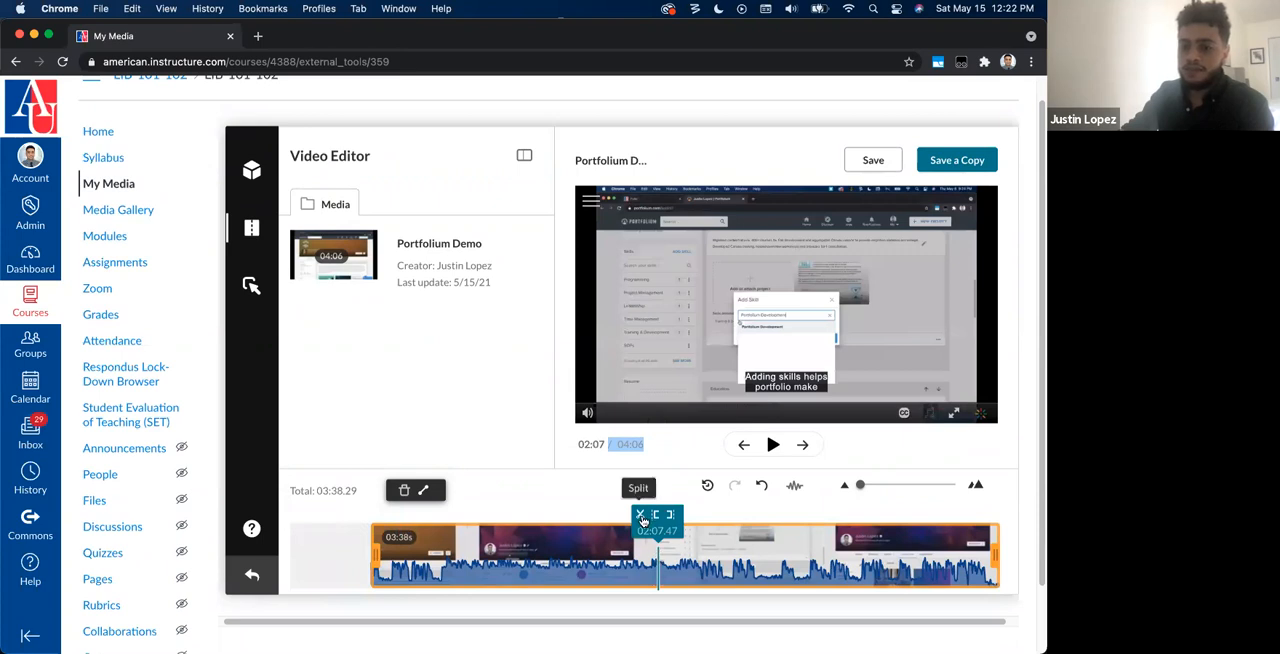
click(641, 517)
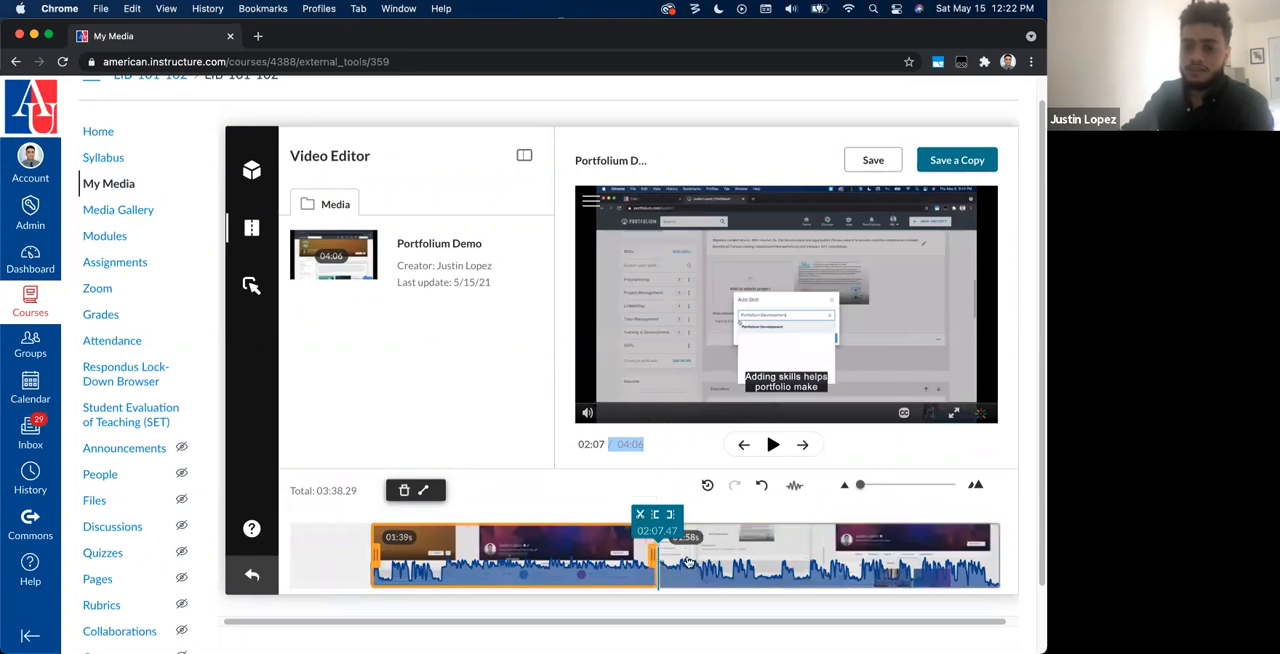
click(695, 551)
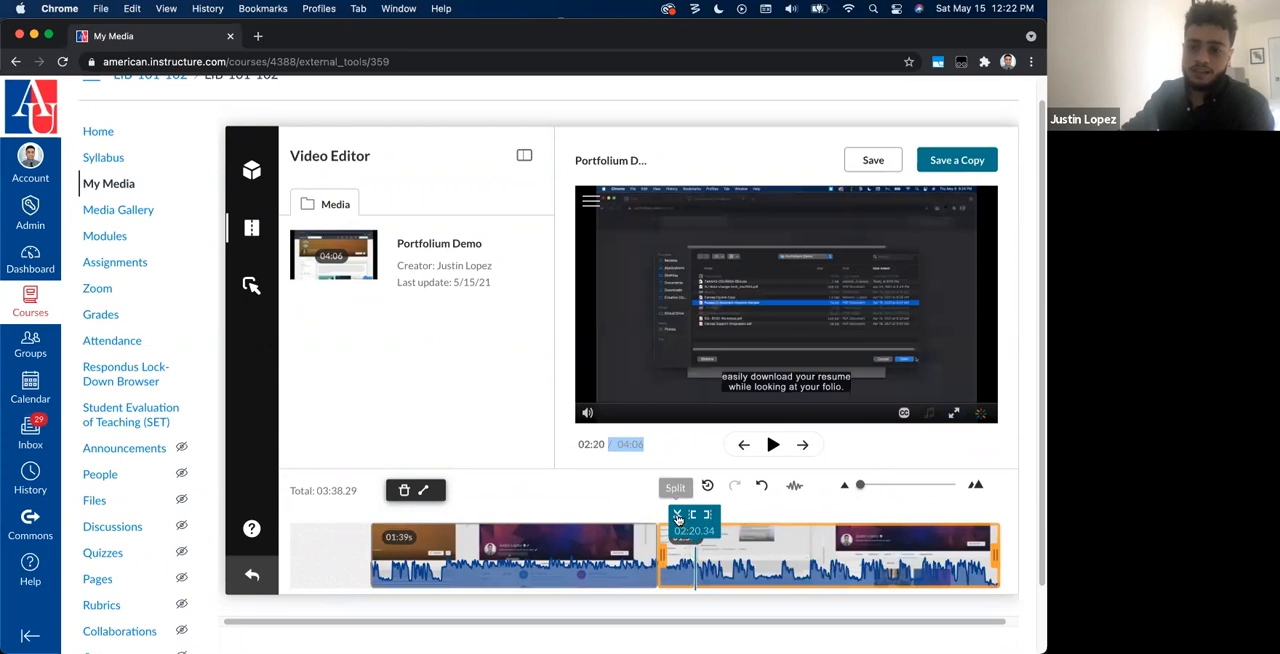
click(678, 514)
click(675, 576)
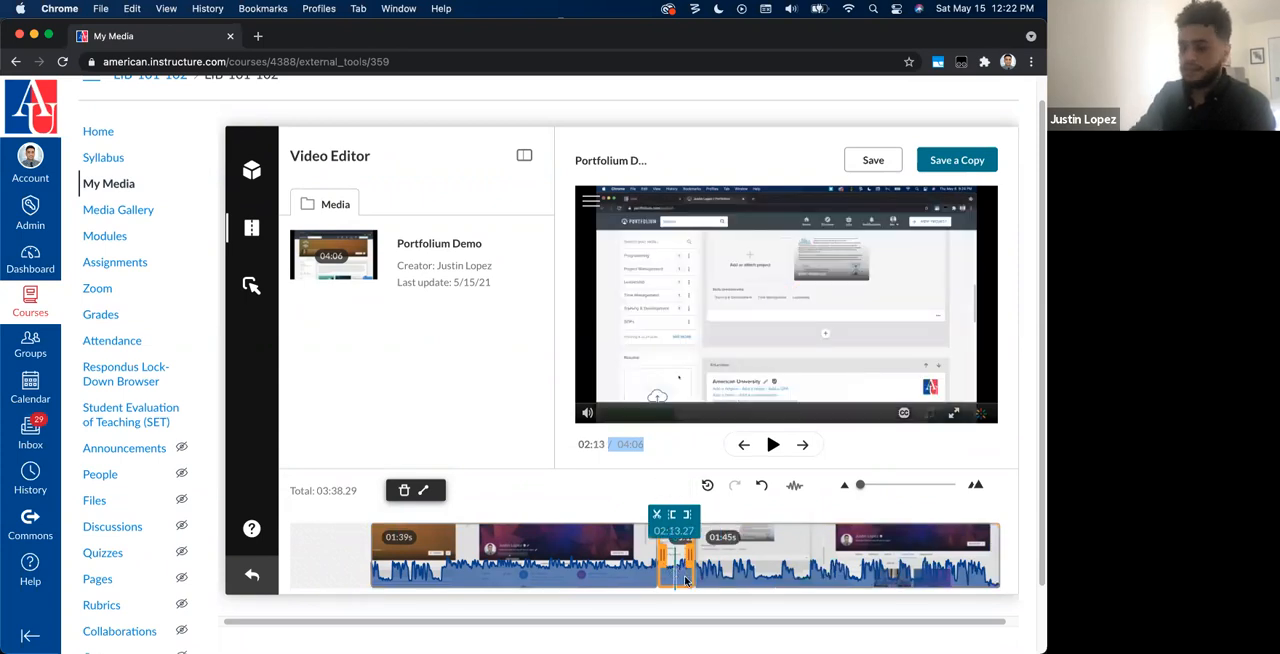
key(Delete)
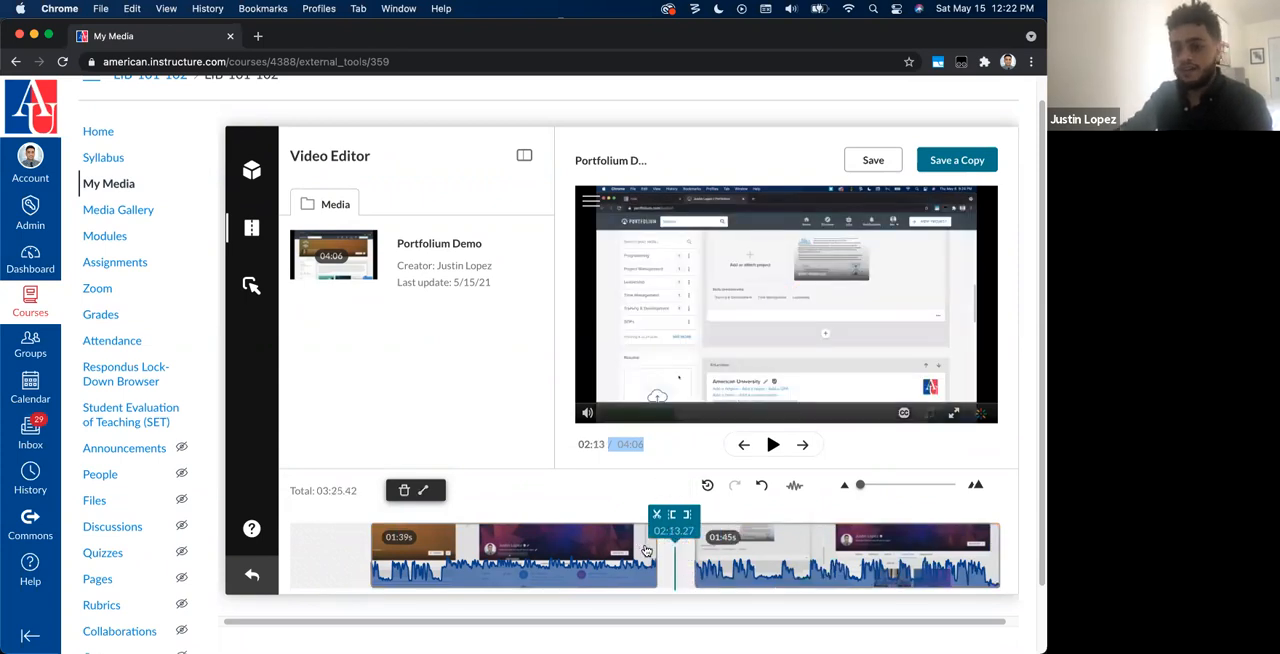
Step: Play the edited video from about 02:03 across the removed section to check the cut, and pause it at about 02:23
click(645, 557)
key(space)
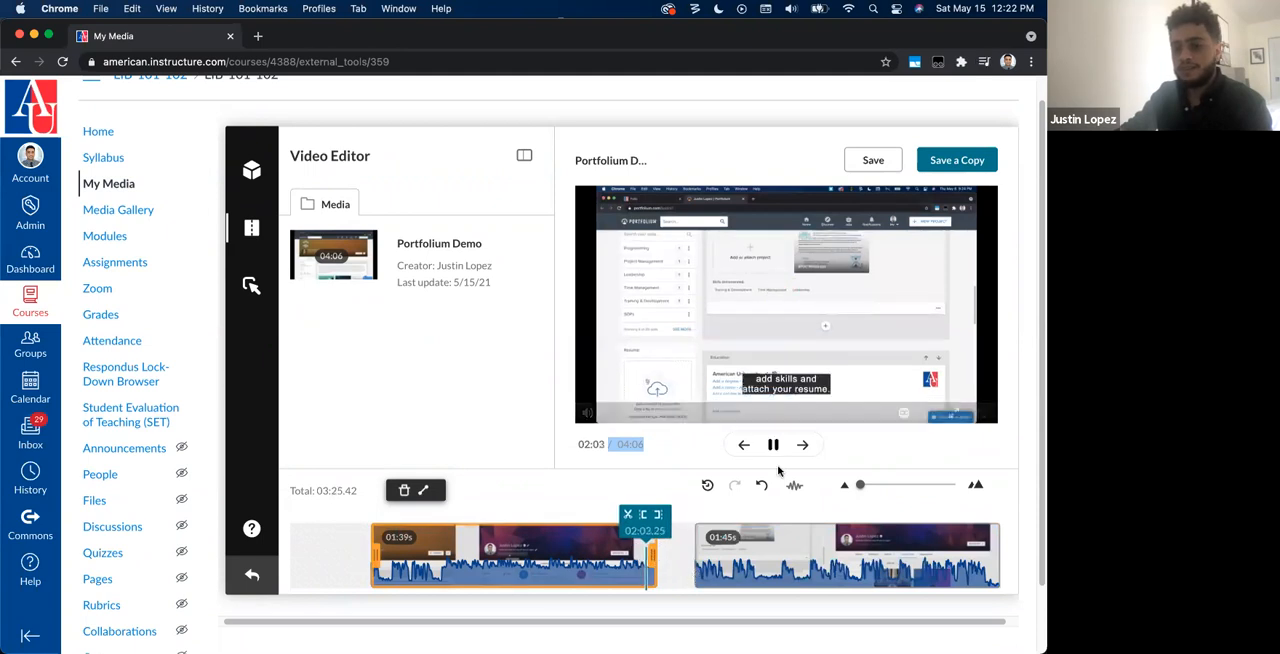
click(773, 445)
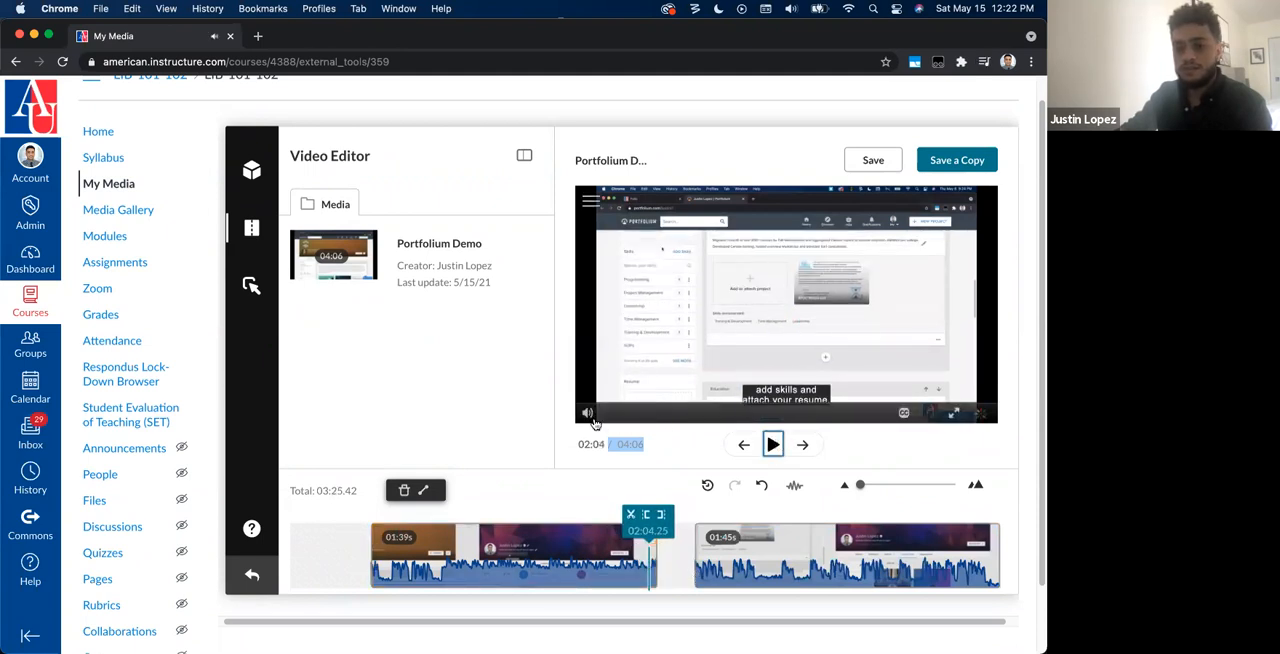
click(776, 446)
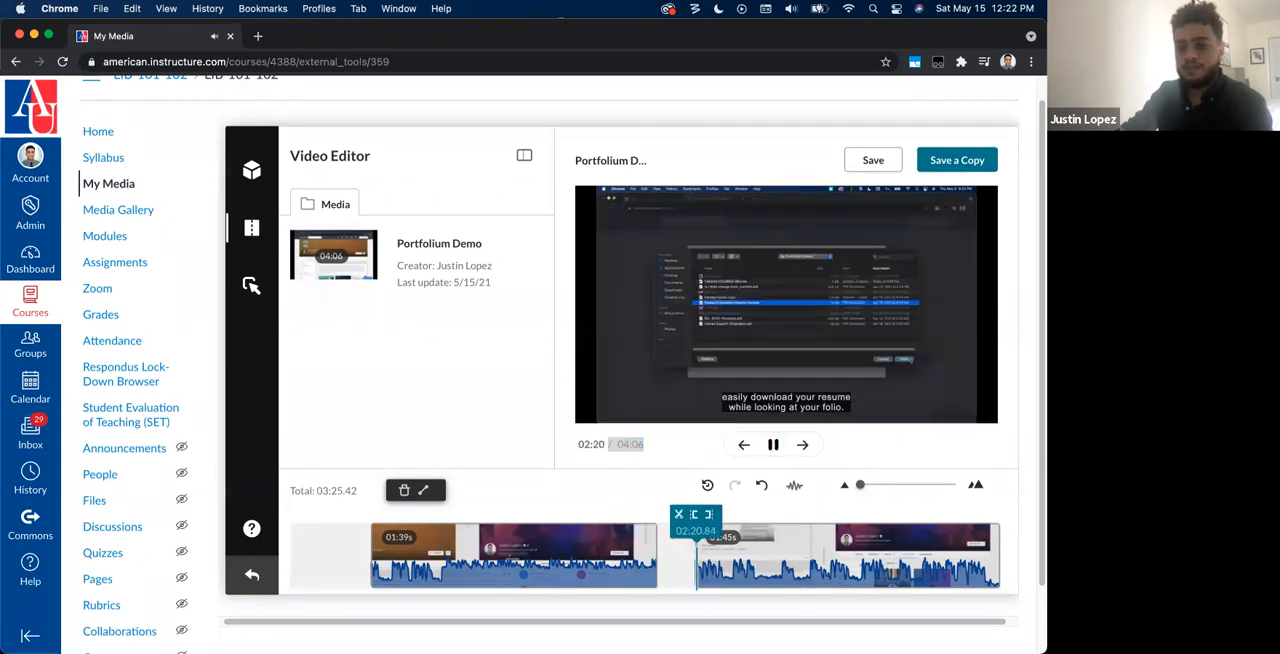
click(775, 444)
click(437, 405)
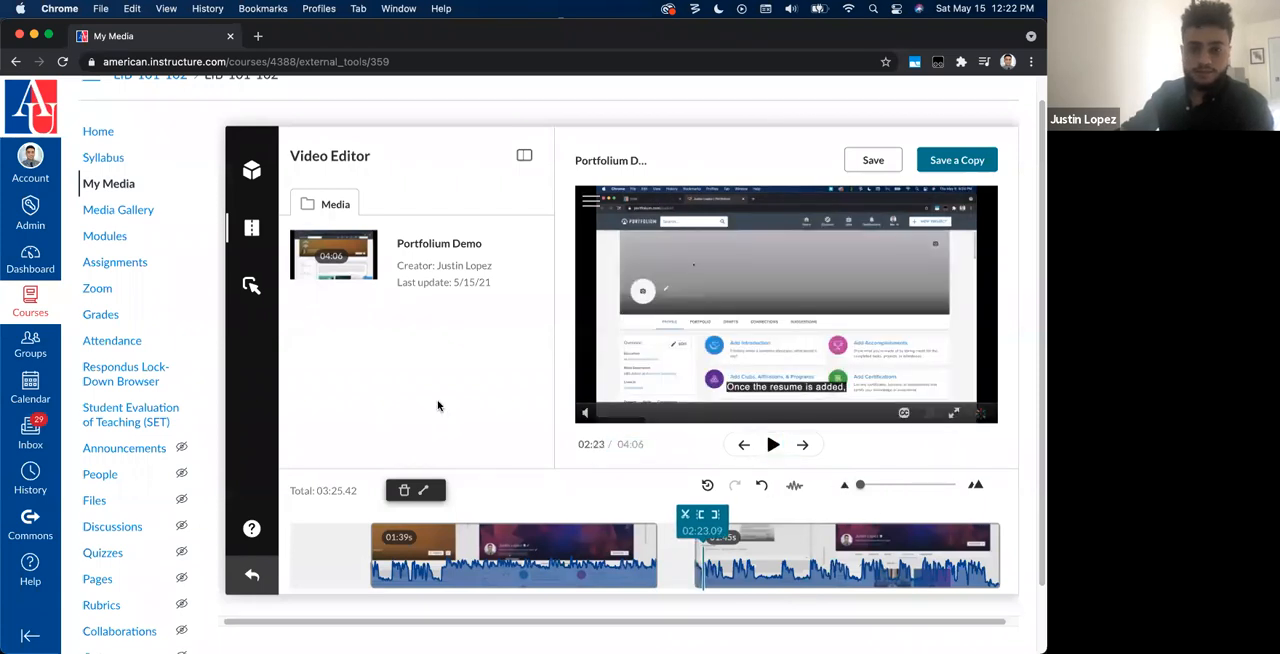
Step: Switch to the Hotspots editor, discarding the unsaved video edits
click(252, 286)
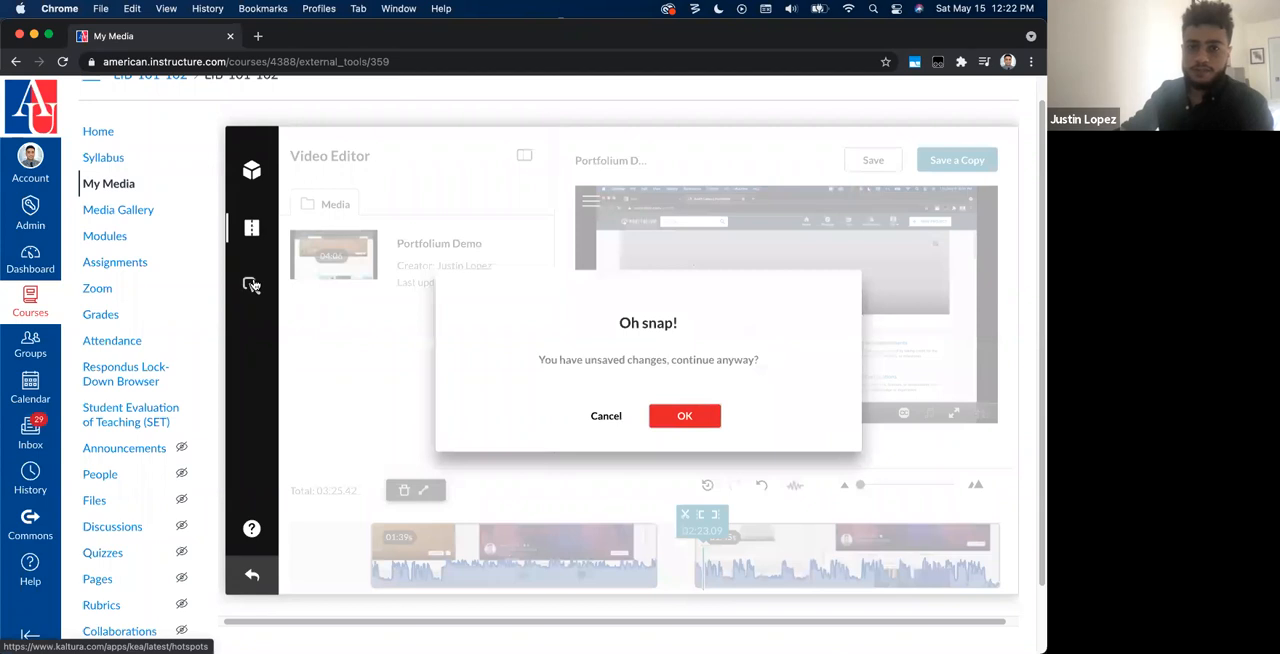
click(668, 415)
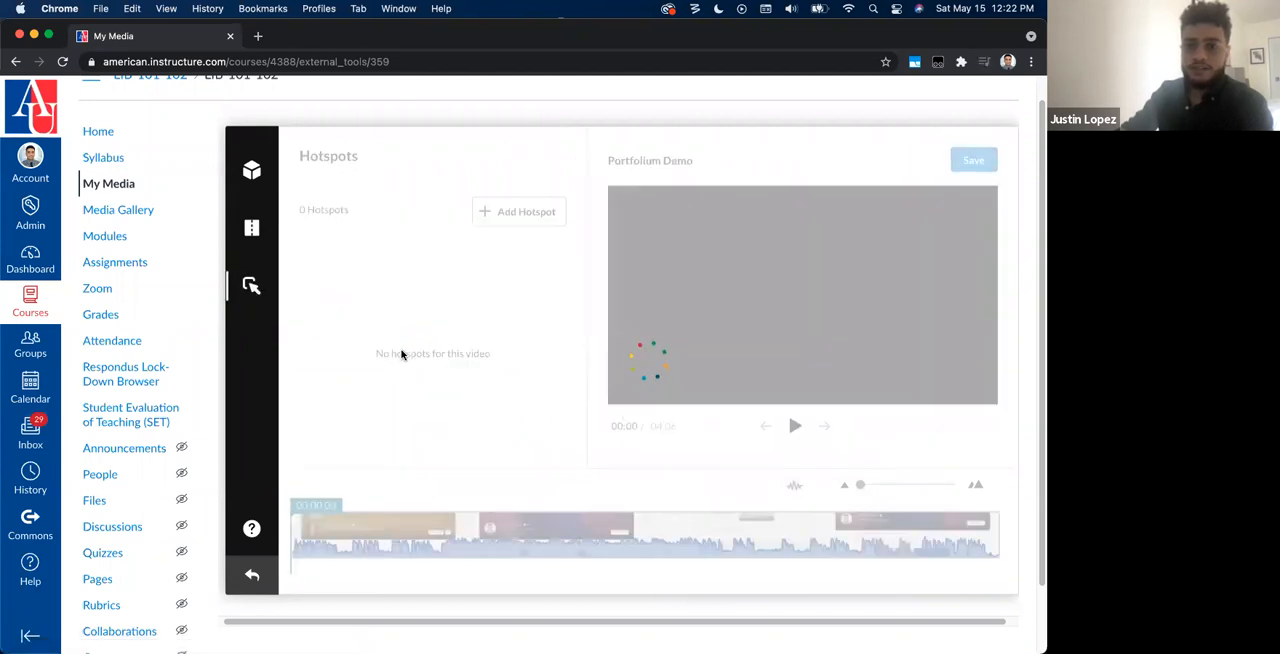
Step: Add a hotspot in the upper right of the video frame reading "Click her for more info" that goes to a time in this video
click(518, 211)
drag(680, 220, 831, 274)
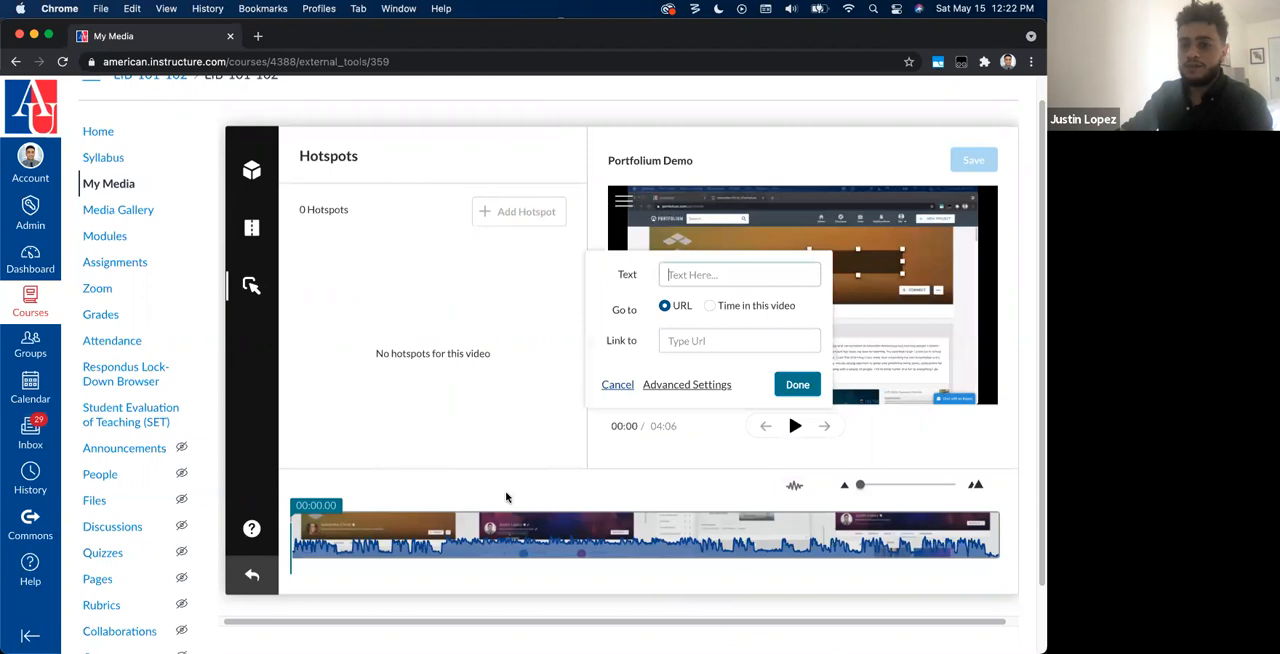
text(Click her for more info)
click(739, 340)
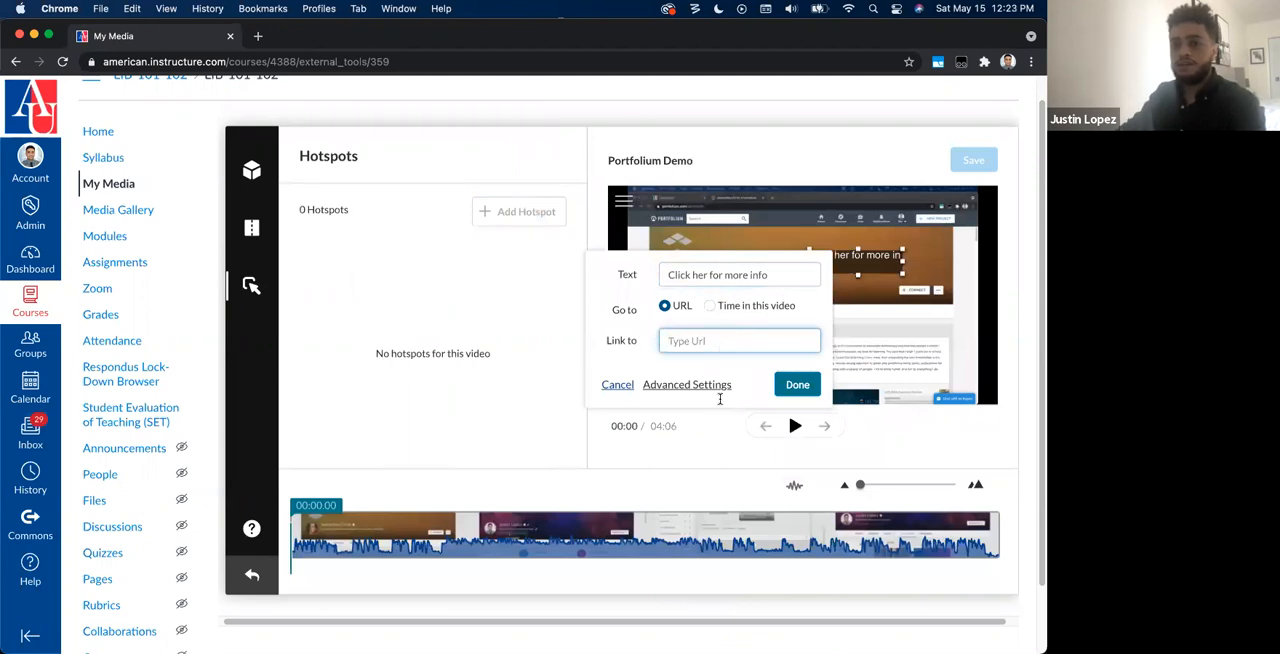
click(711, 307)
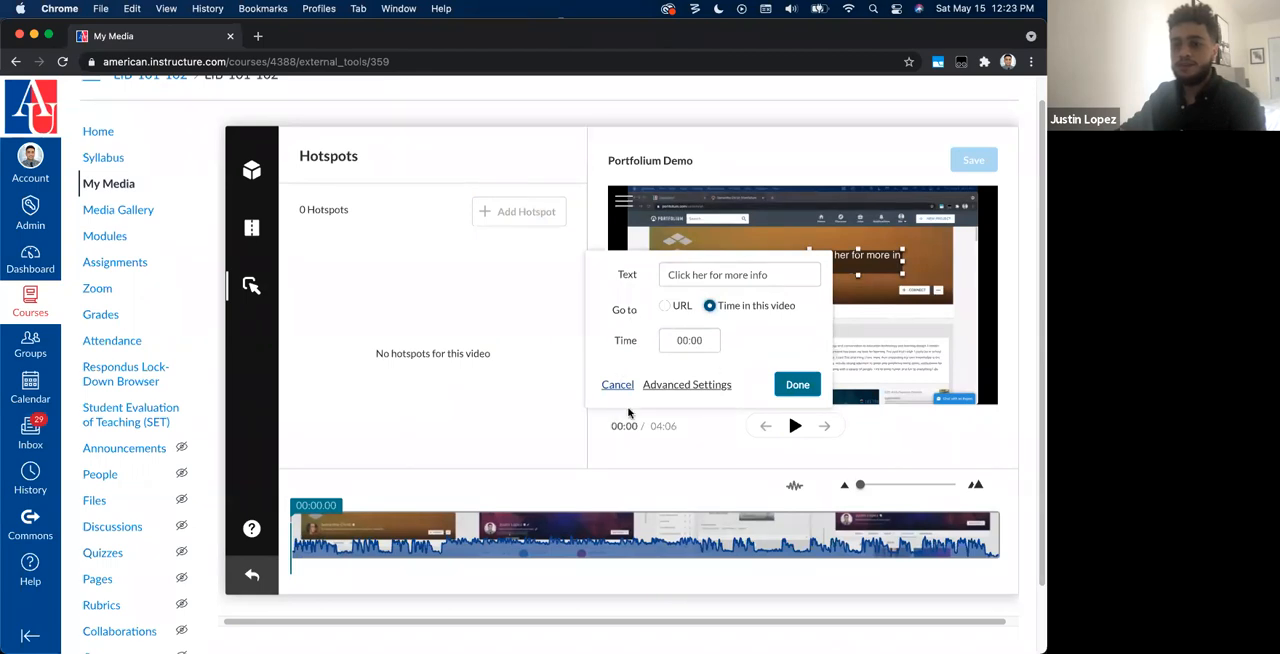
Step: Move the hotspot to position 246, 86 in its advanced settings, review the style and timeline options, and cancel the hotspot
click(700, 385)
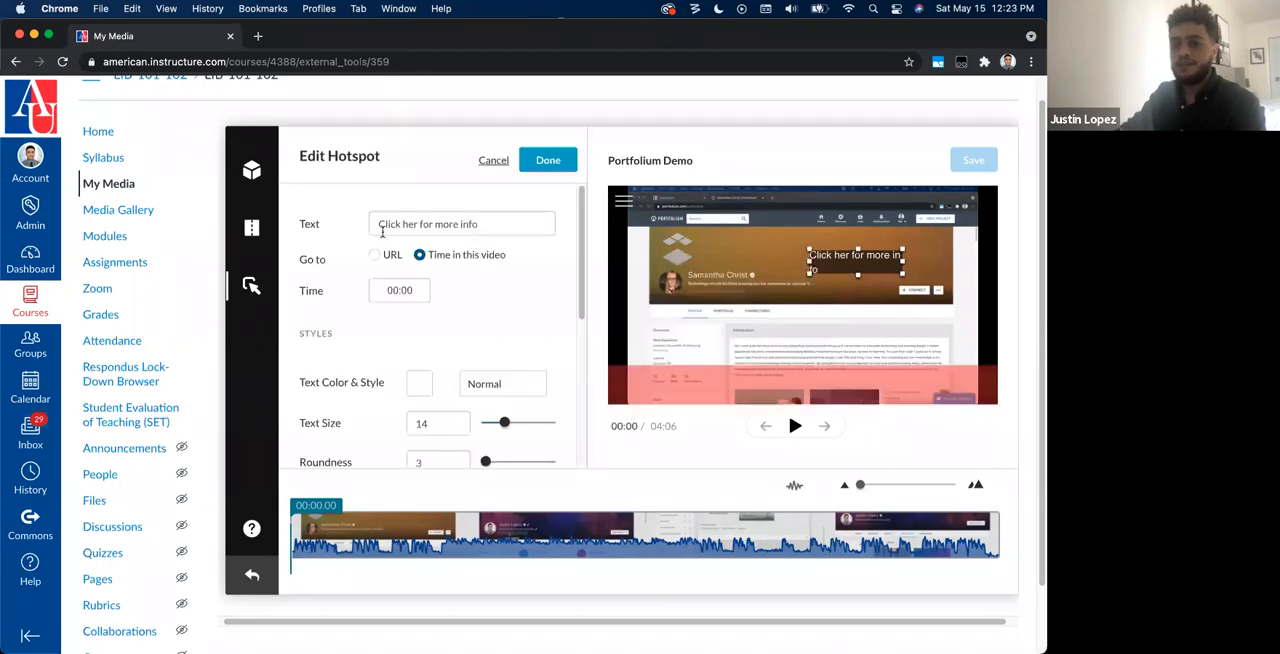
drag(846, 270, 843, 268)
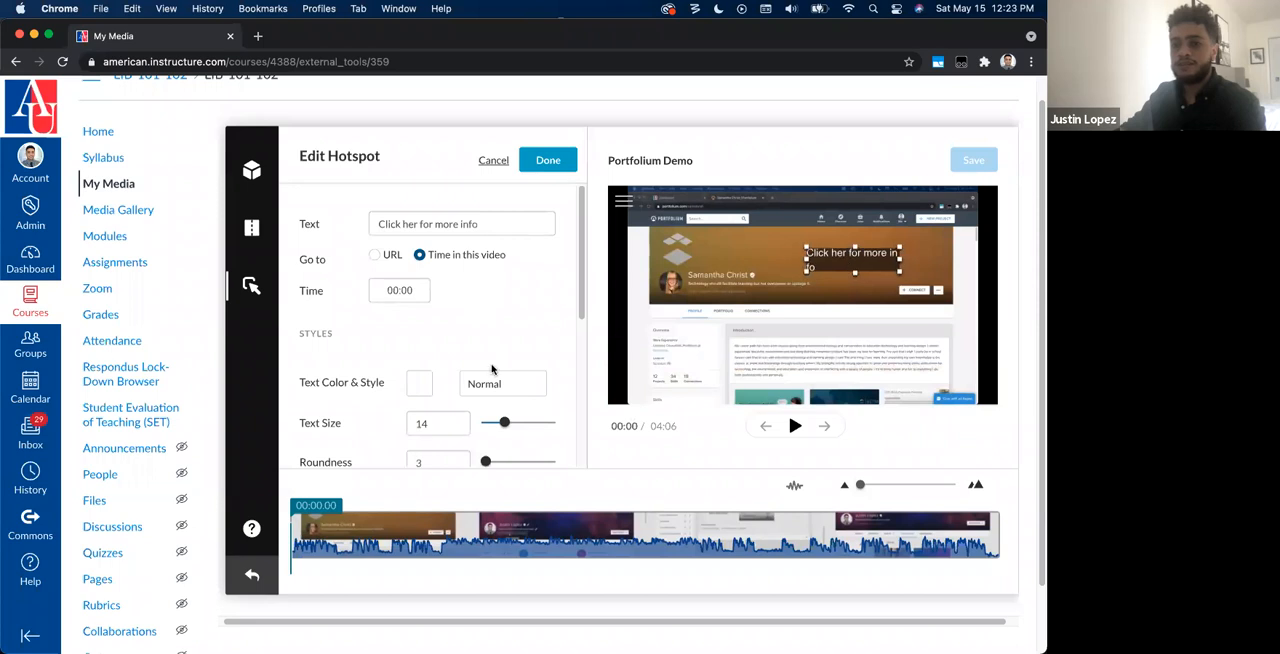
scroll(492, 369, down, 5)
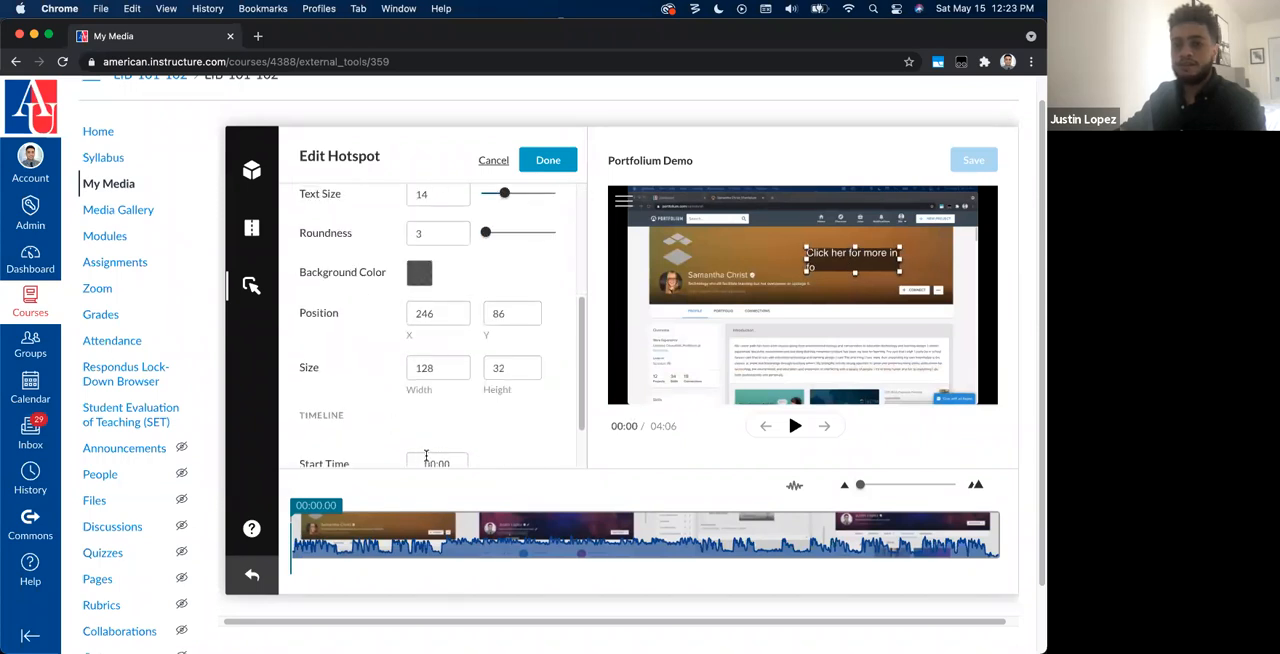
scroll(442, 459, down, 2)
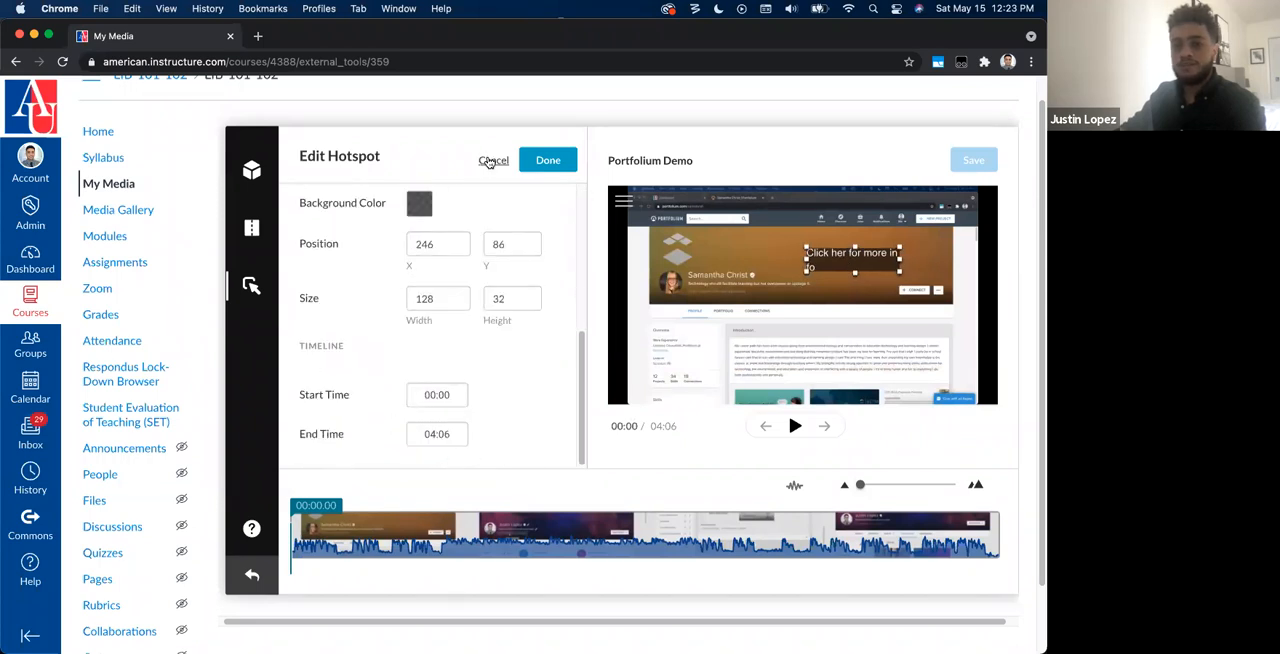
click(491, 161)
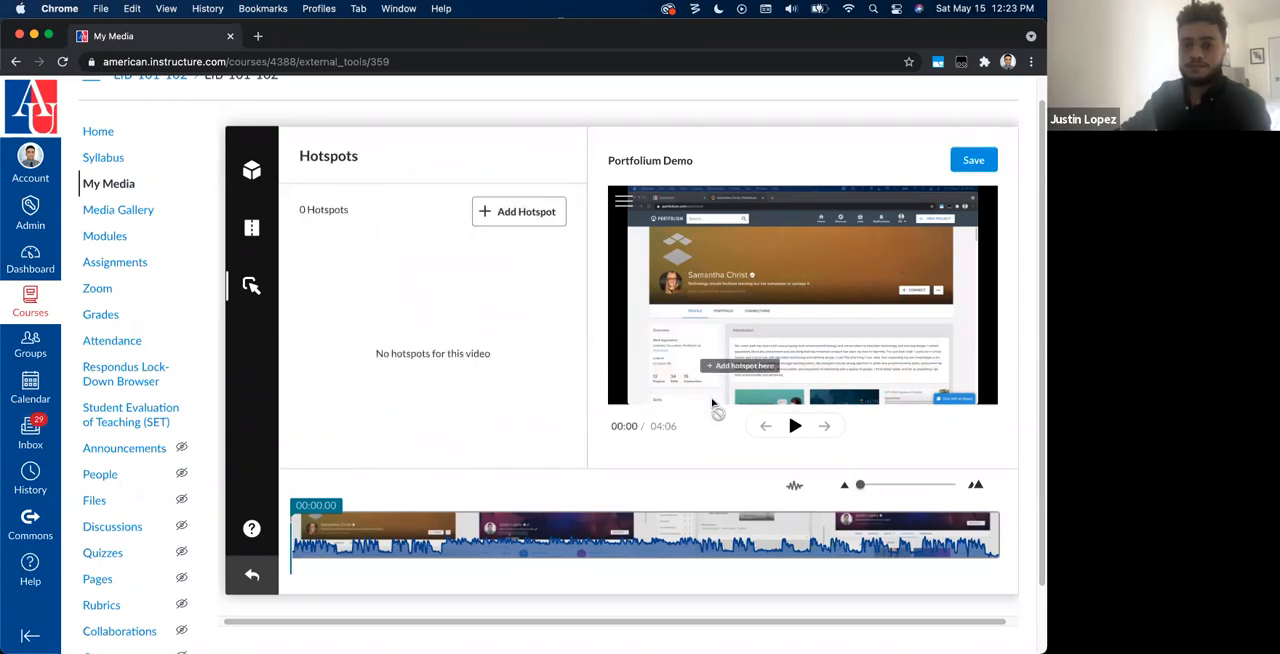
Step: Scrub the Hotspots timeline to about 02:40, 03:41 and 04:05 to look through the video
scroll(448, 330, up, 1)
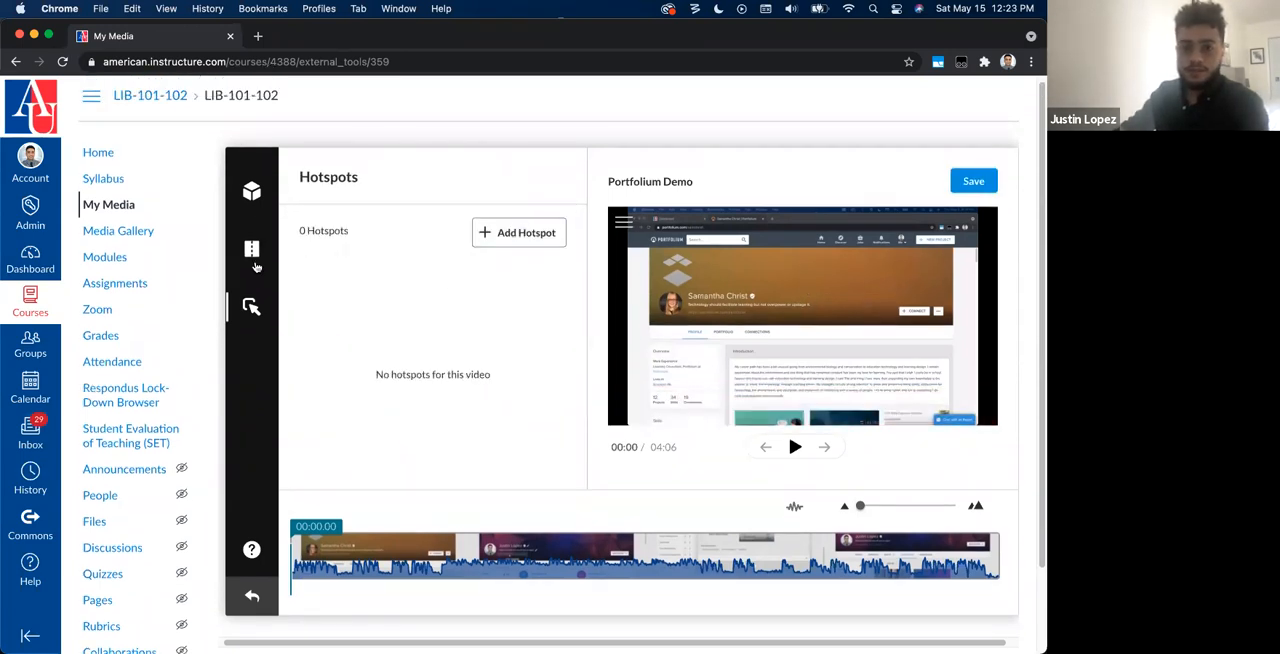
click(752, 557)
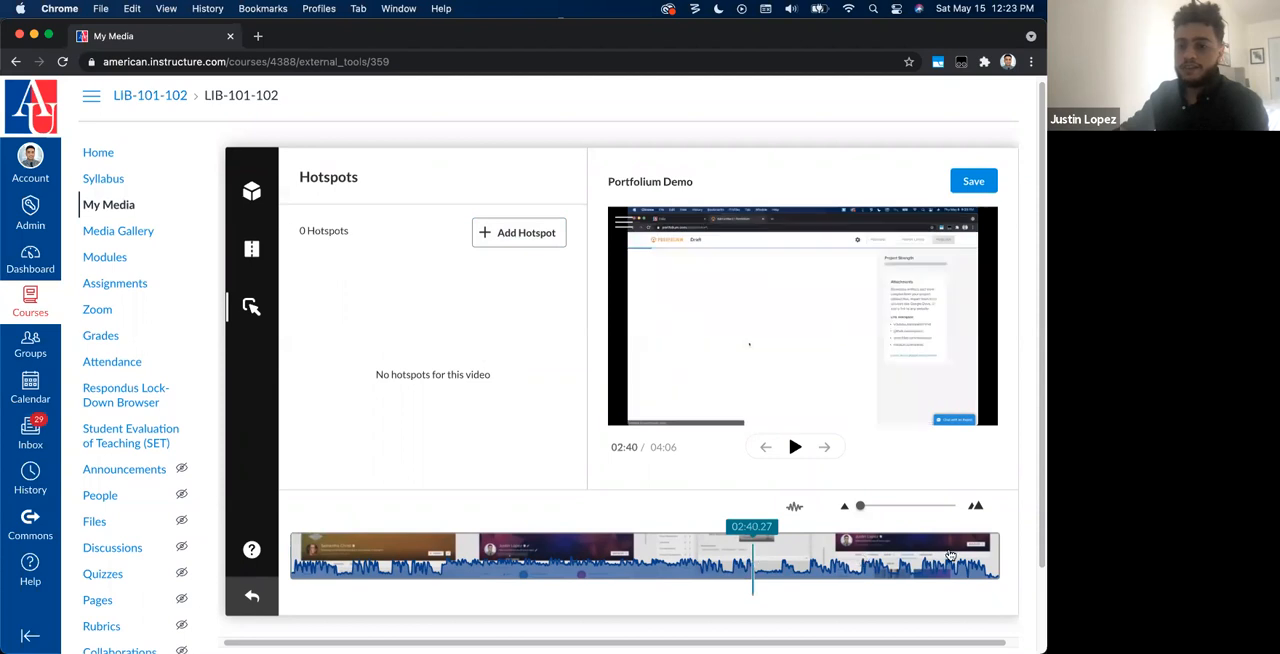
click(995, 550)
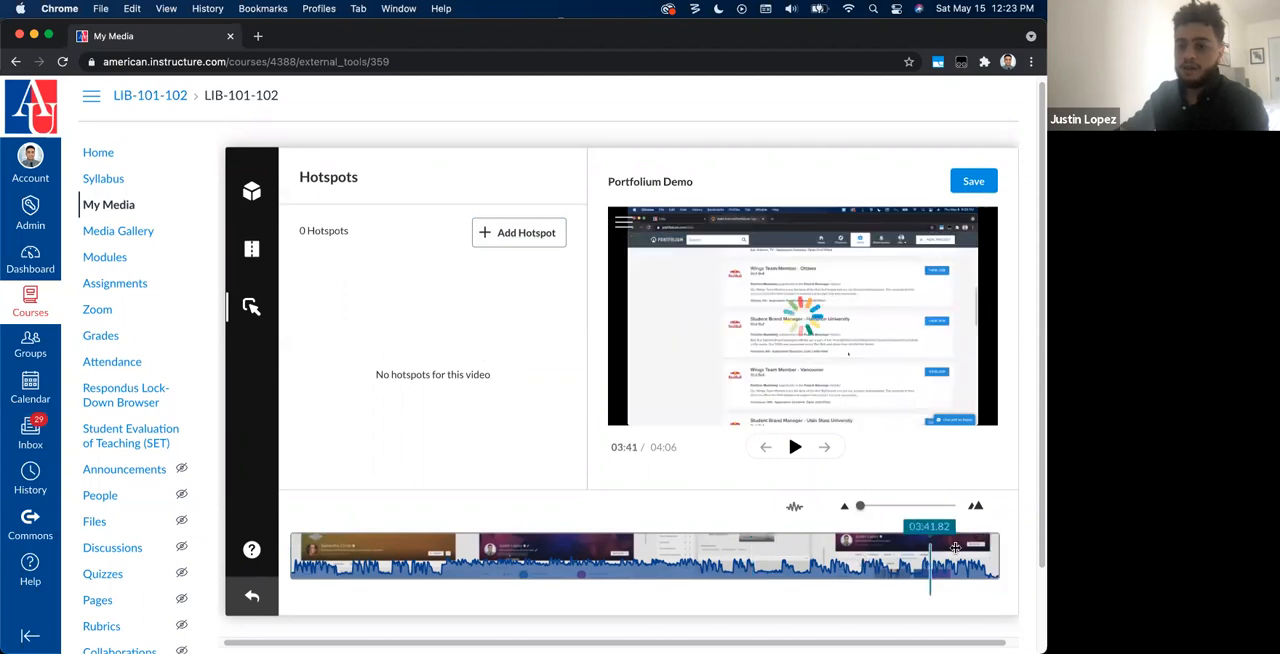
click(997, 555)
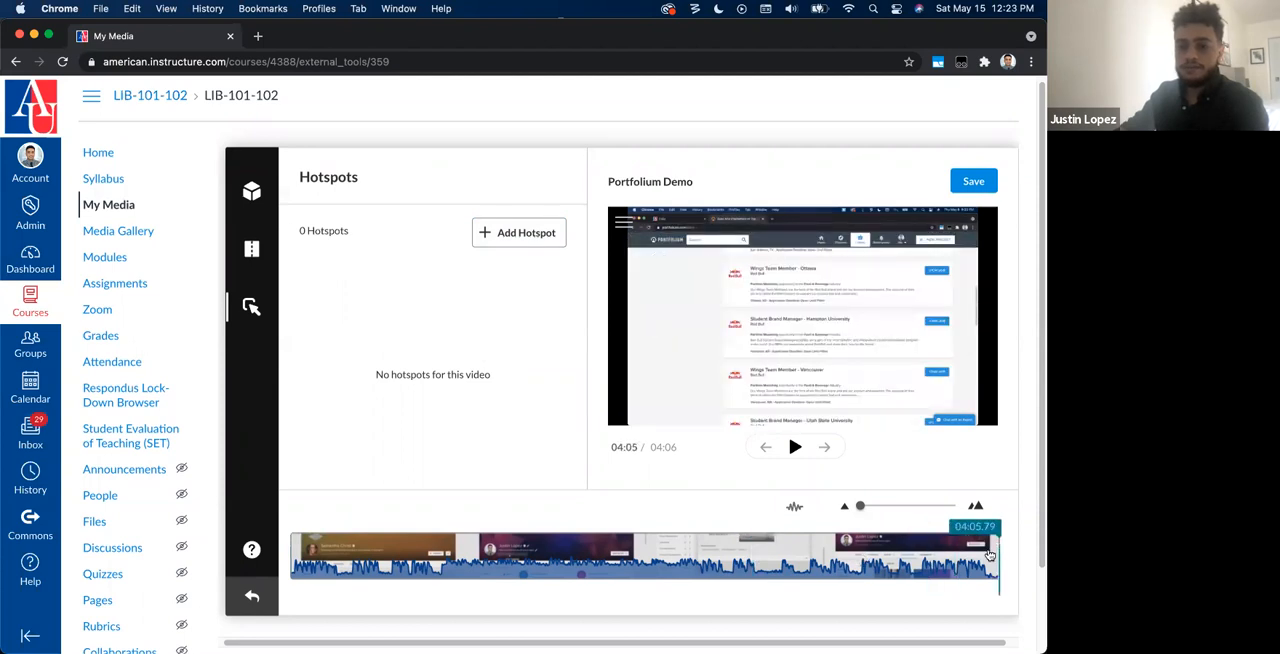
Step: Switch to the Video Editor and trim the end of the Portfolium Demo video back to about 03:36
click(251, 248)
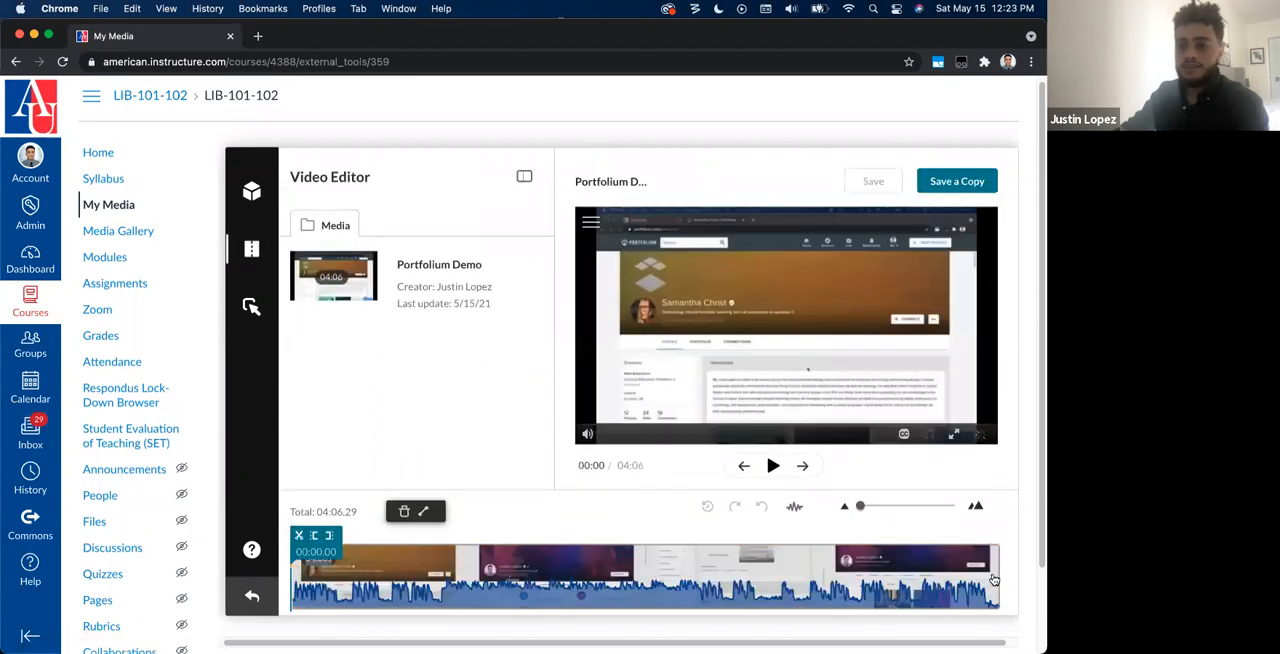
click(952, 580)
click(921, 576)
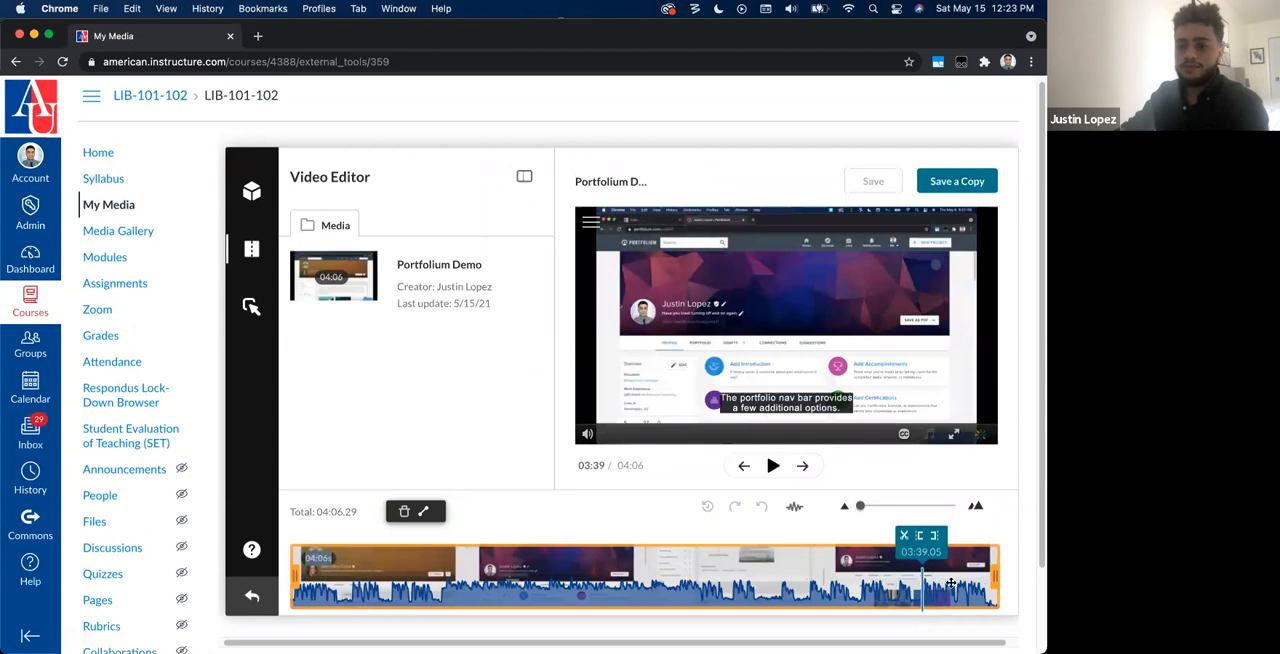
drag(993, 578, 901, 570)
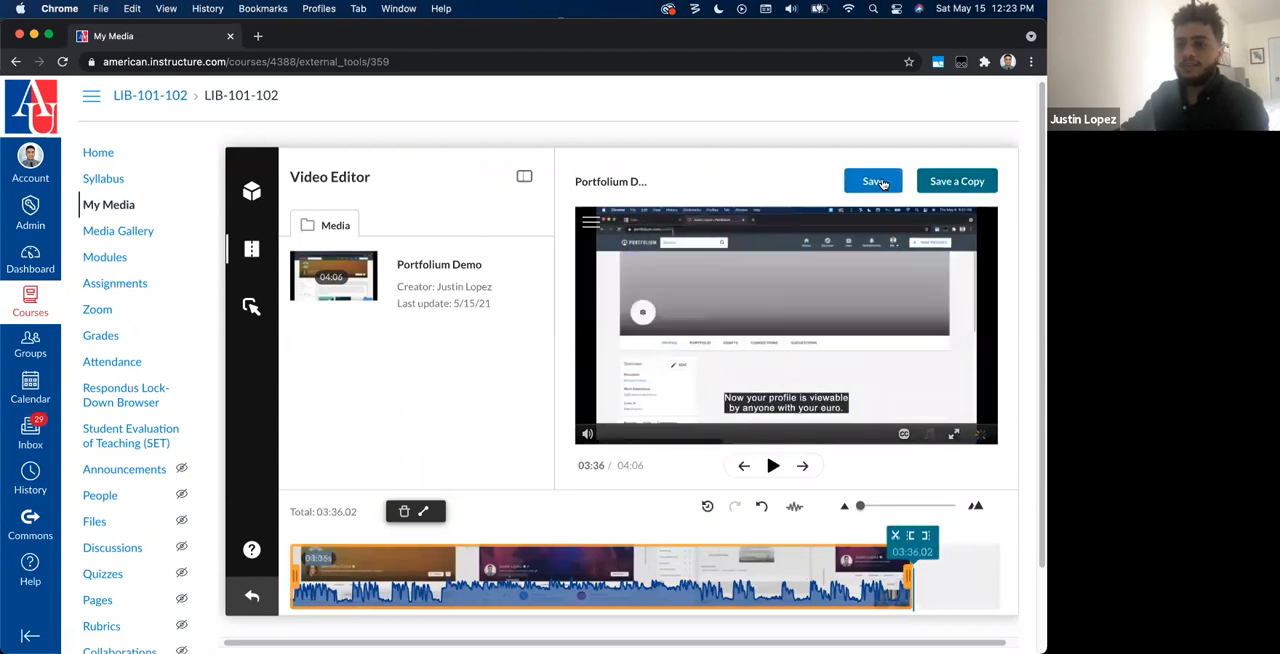
click(882, 183)
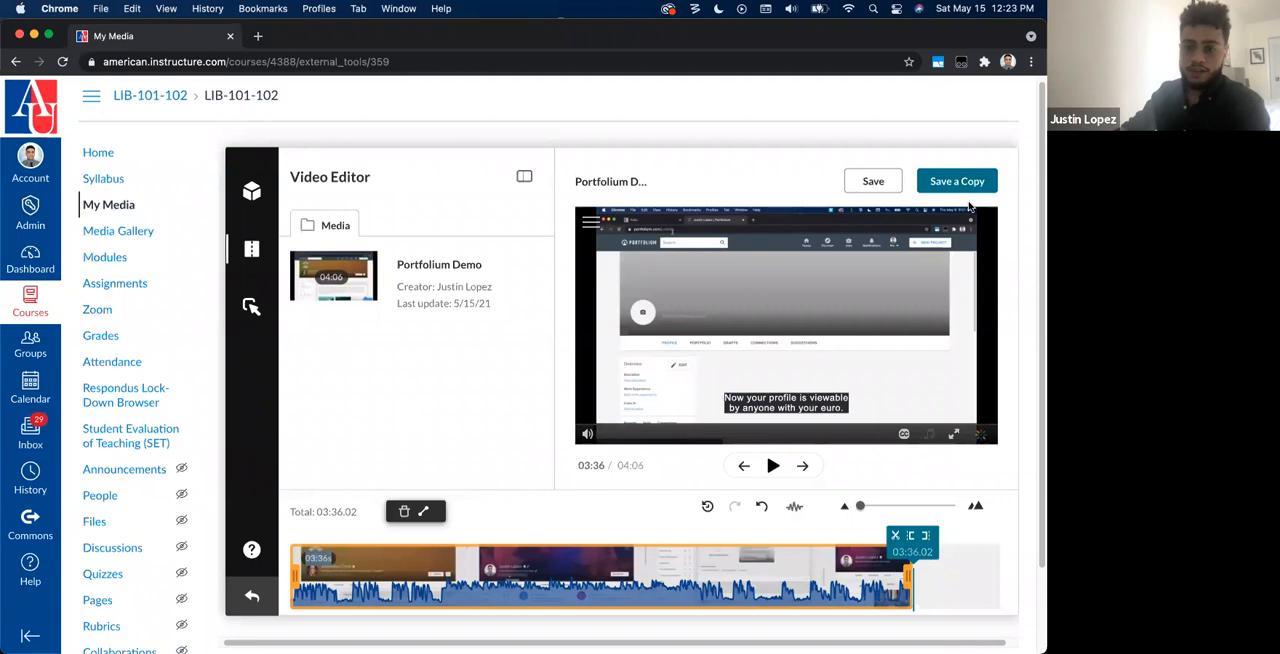
scroll(343, 468, down, 1)
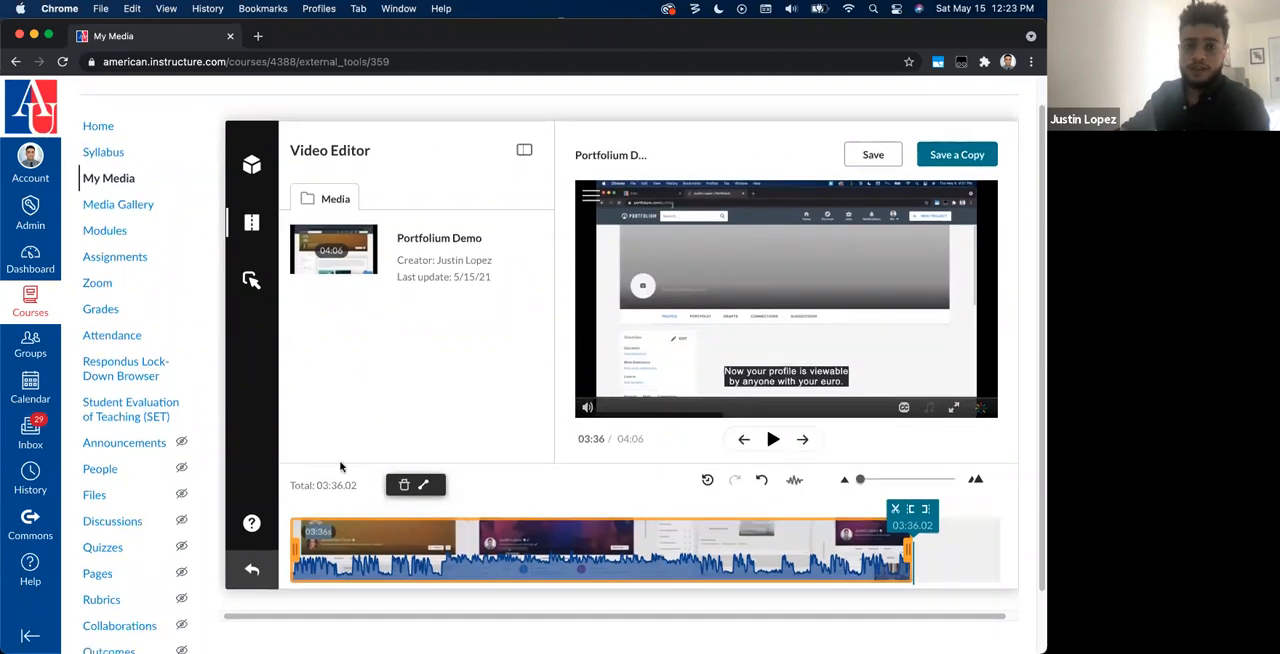
scroll(434, 267, up, 1)
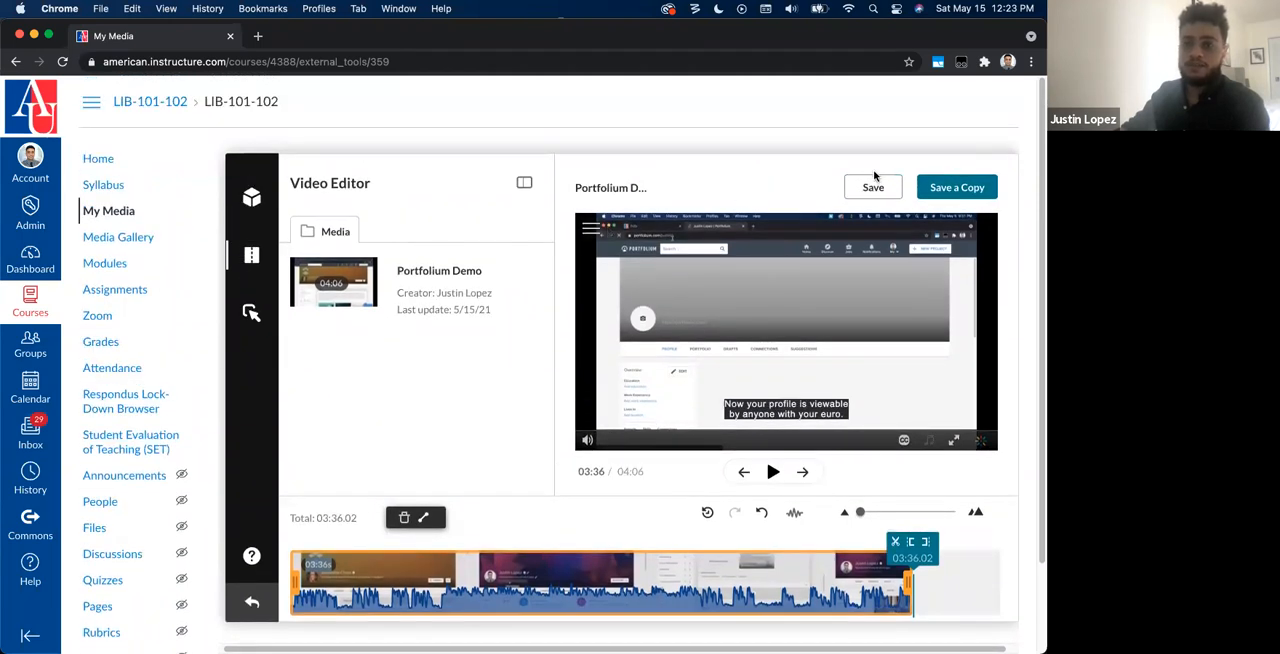
Step: Return to My Media and look through the list of media entries
click(108, 211)
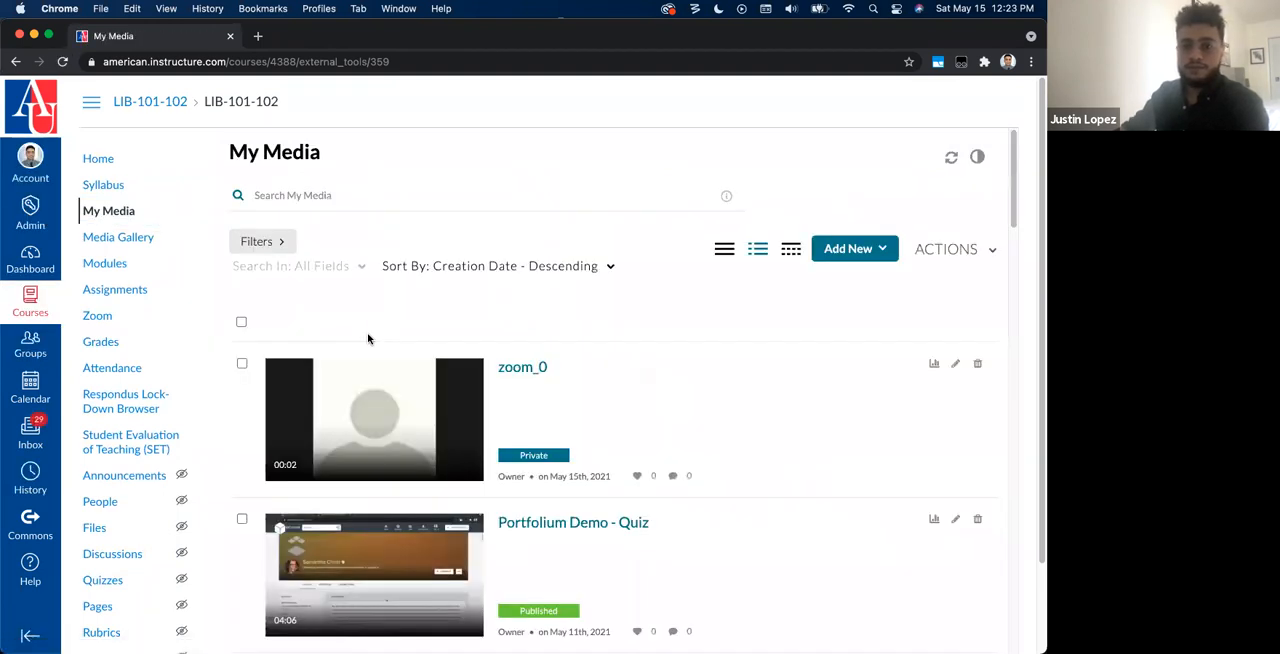
scroll(368, 339, down, 1)
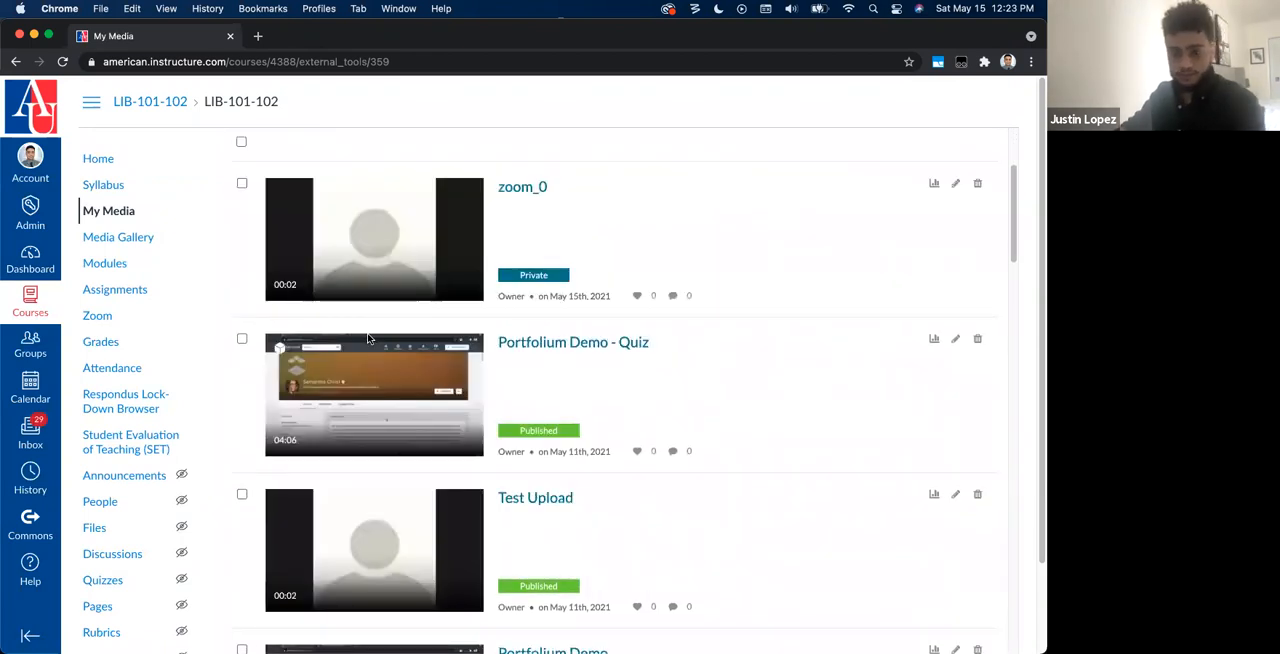
scroll(368, 340, down, 5)
scroll(367, 340, down, 2)
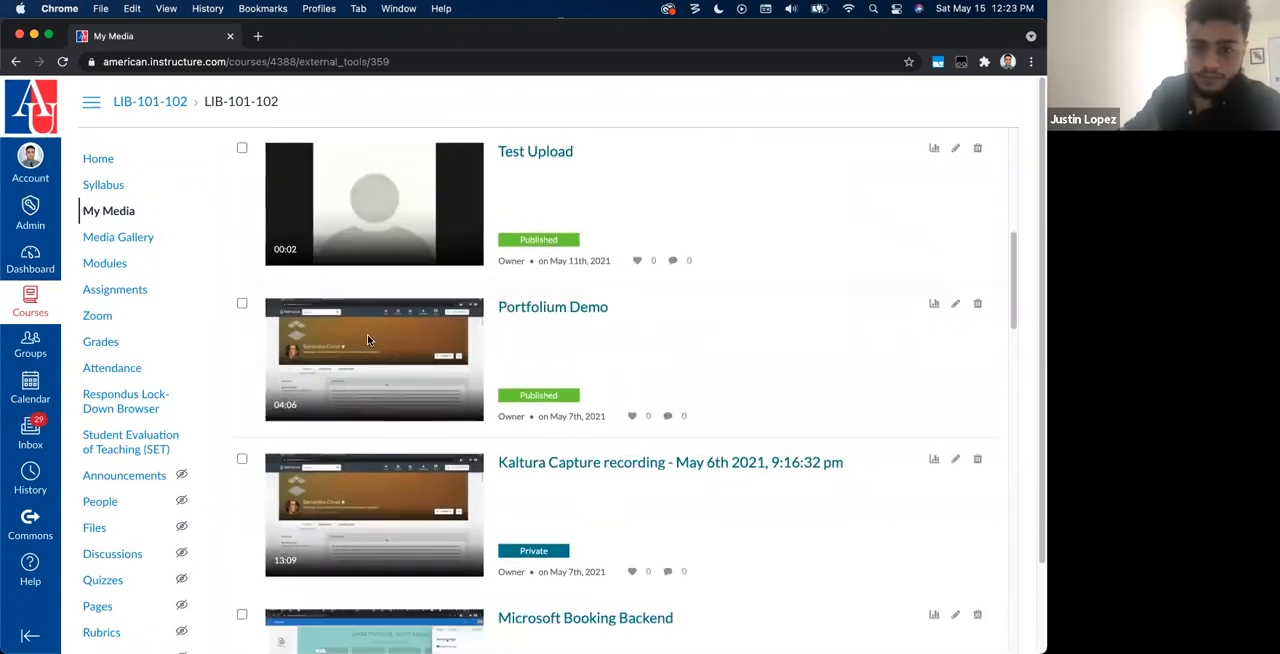
scroll(425, 355, up, 10)
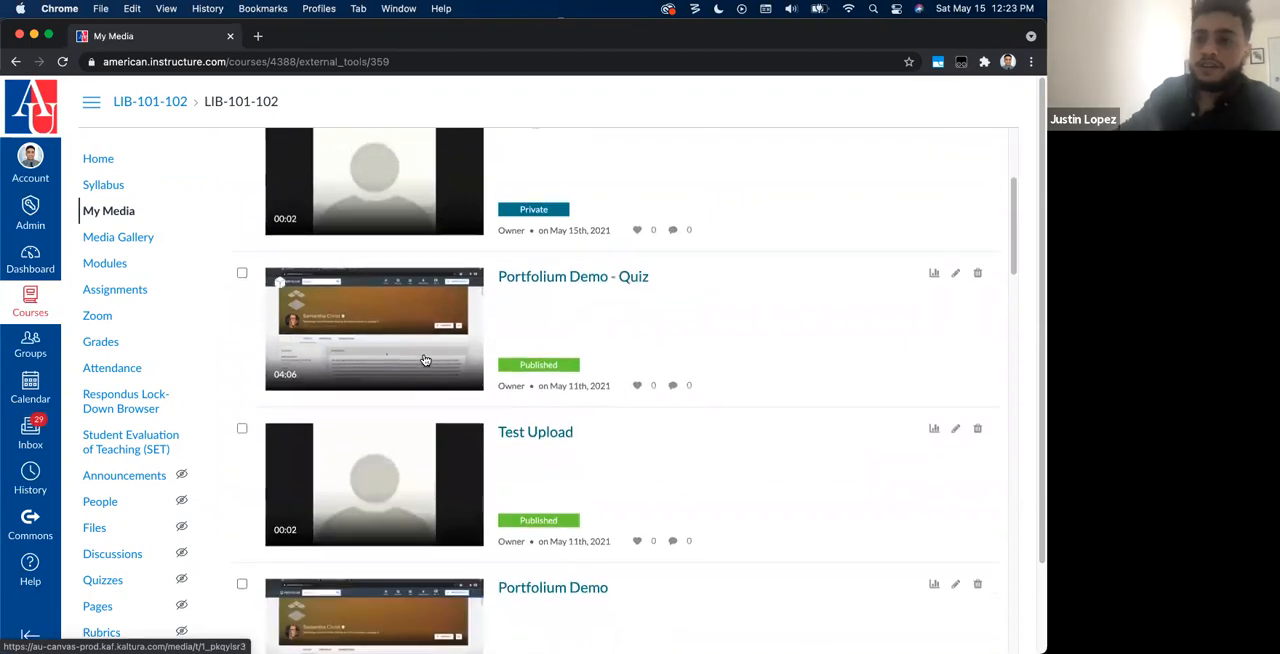
Step: Start a new Express Capture recording page and review its audio and camera source settings
click(851, 252)
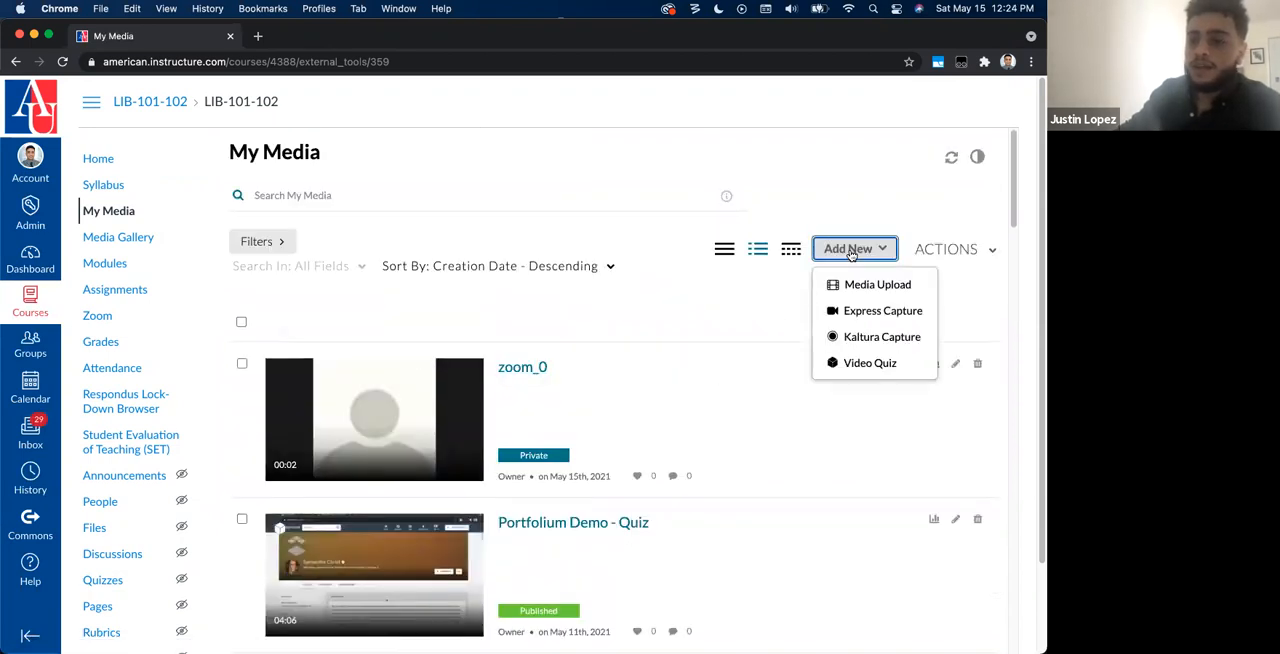
click(876, 320)
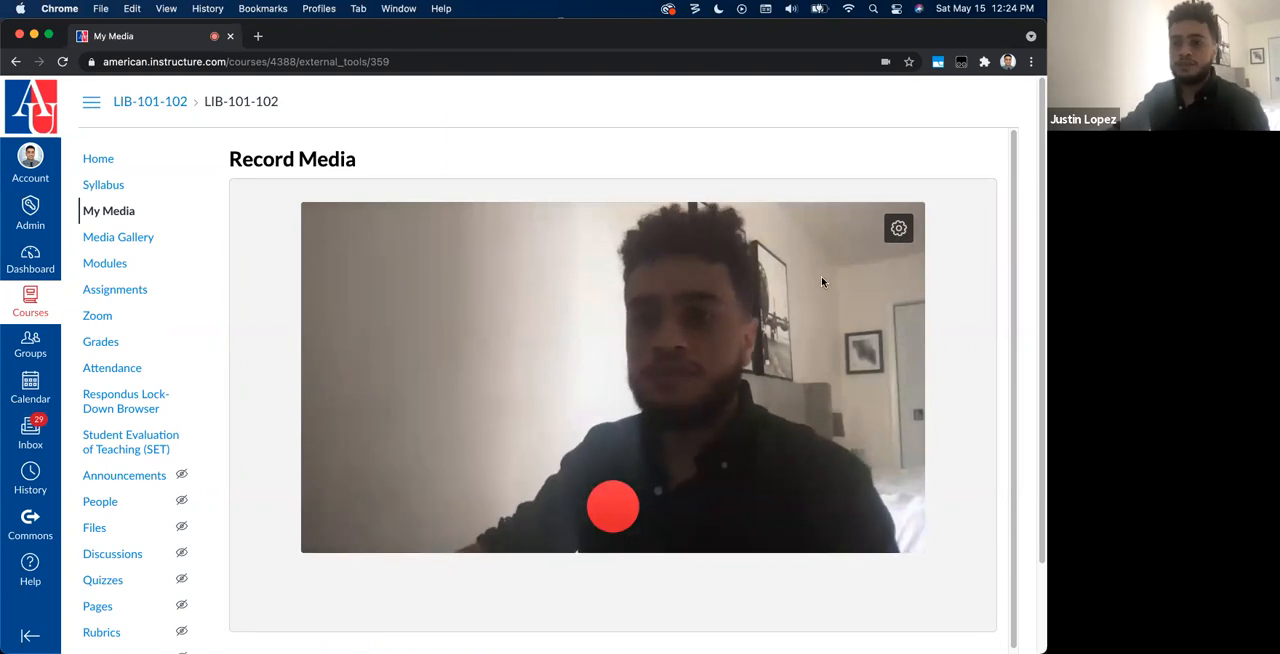
click(898, 228)
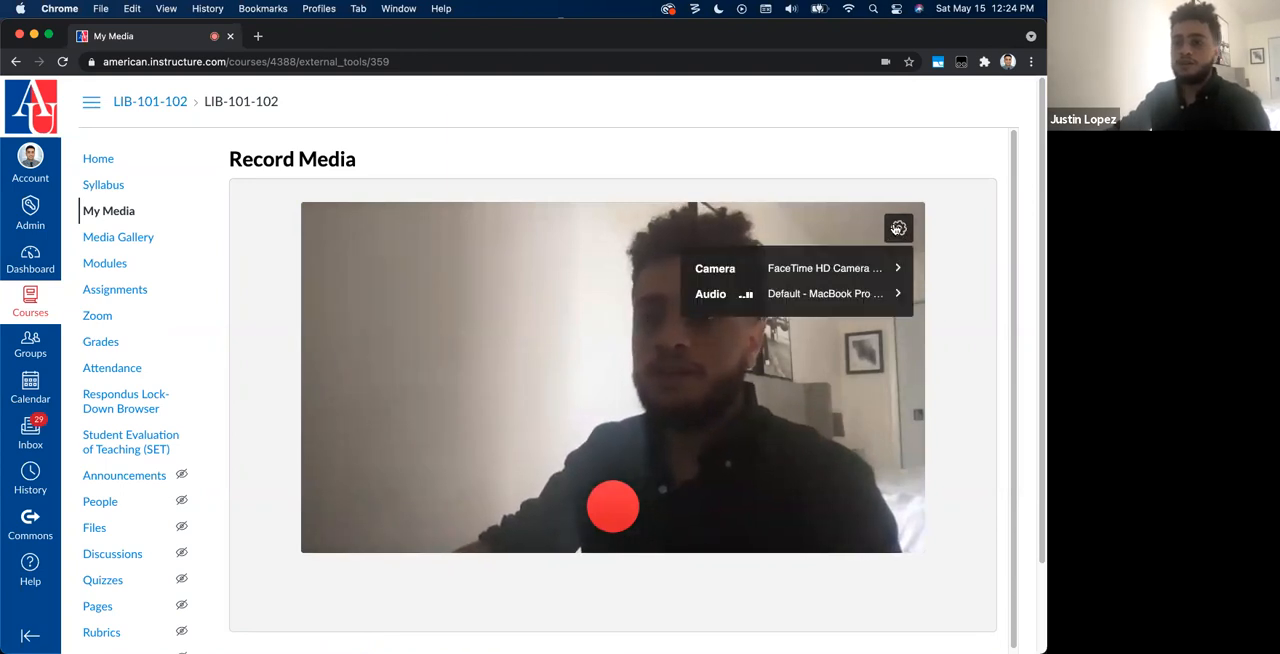
click(745, 293)
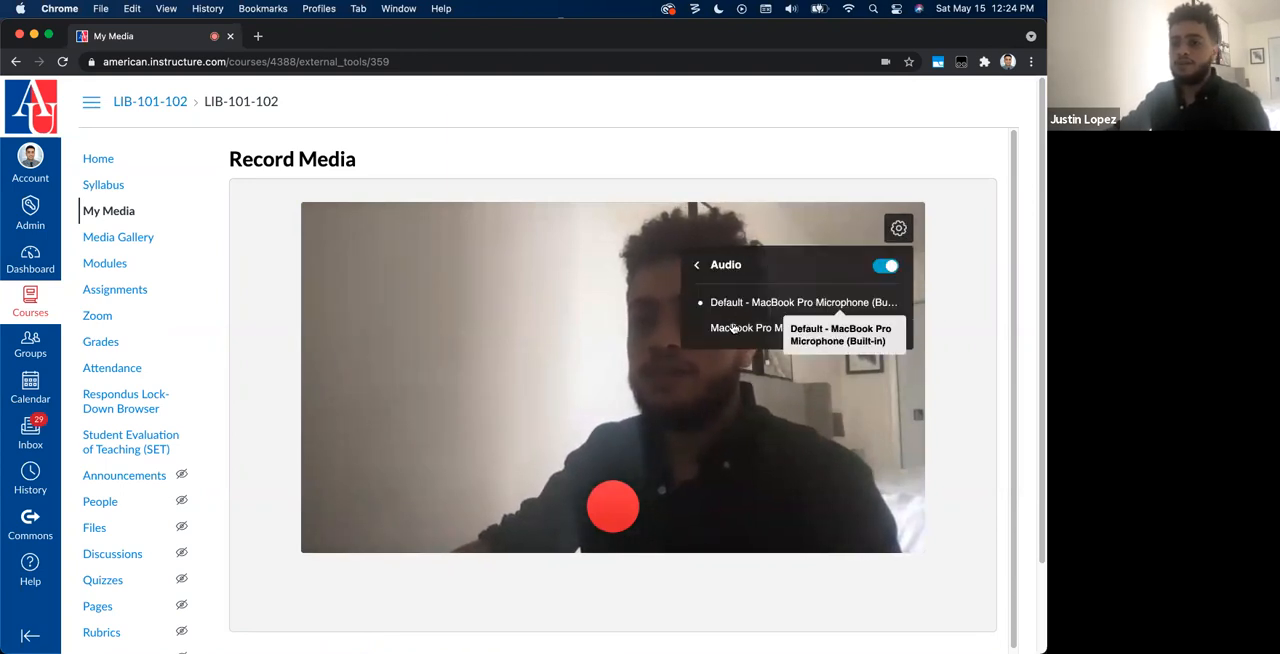
click(701, 266)
click(850, 270)
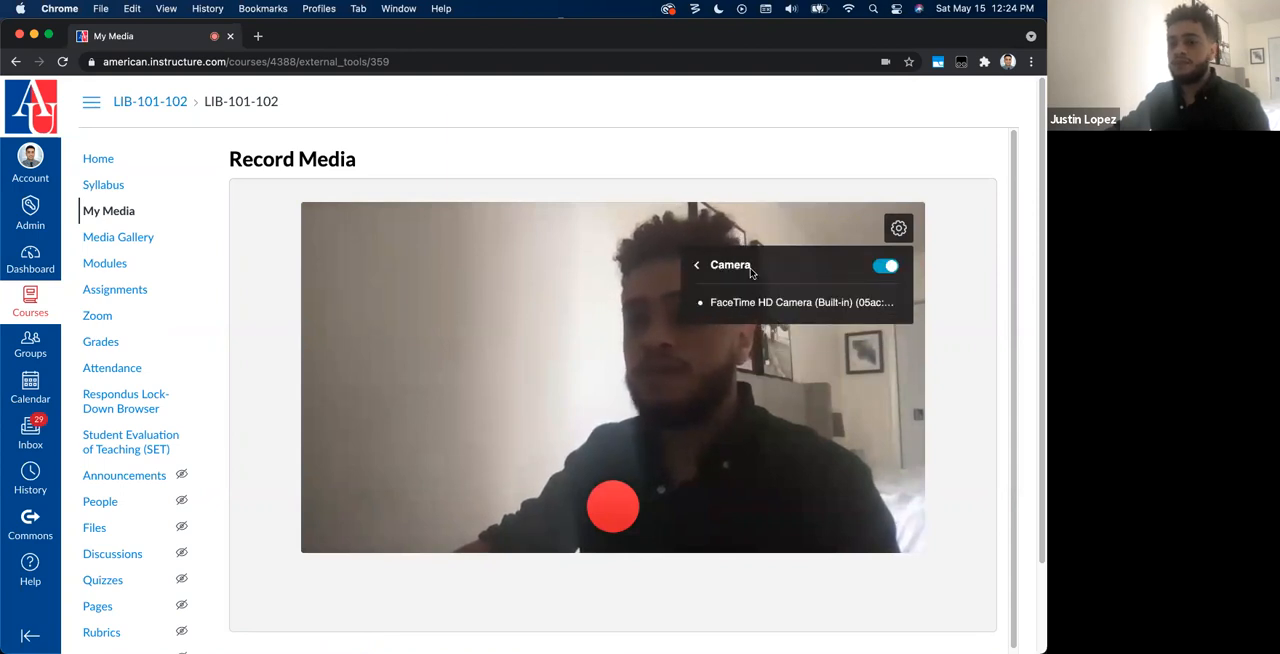
click(482, 256)
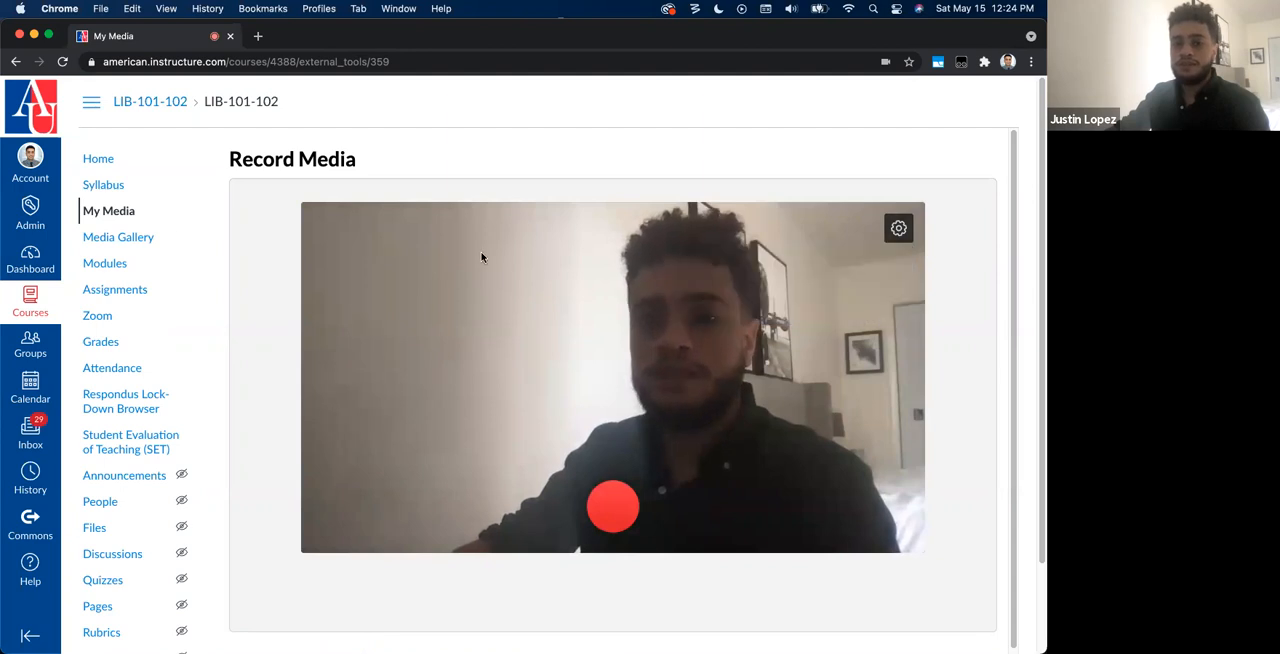
Step: Record a short webcam clip, play it back, and return to My Media without using it
click(615, 505)
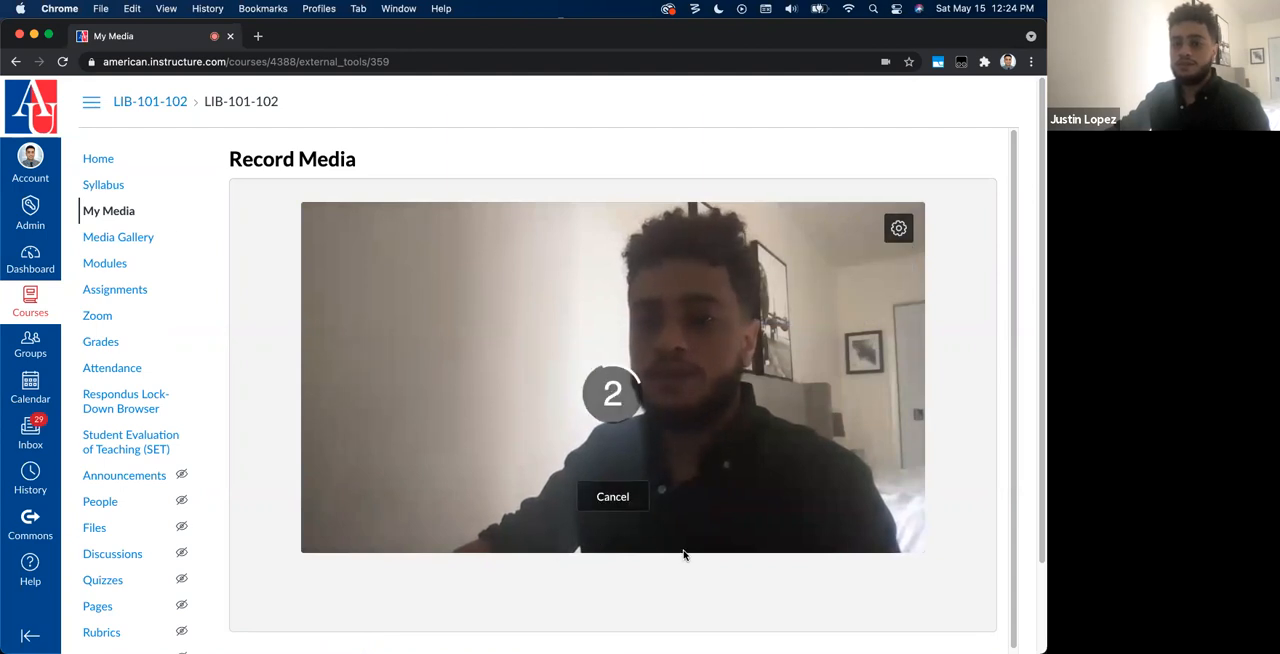
click(595, 500)
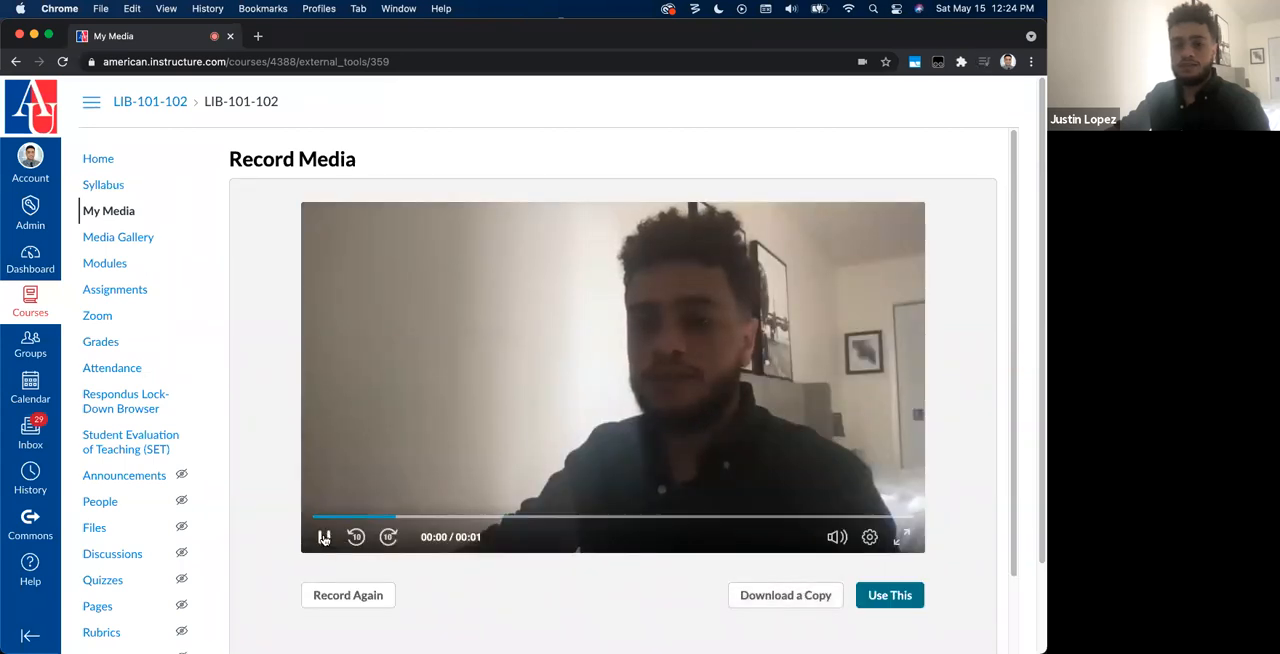
scroll(426, 592, down, 1)
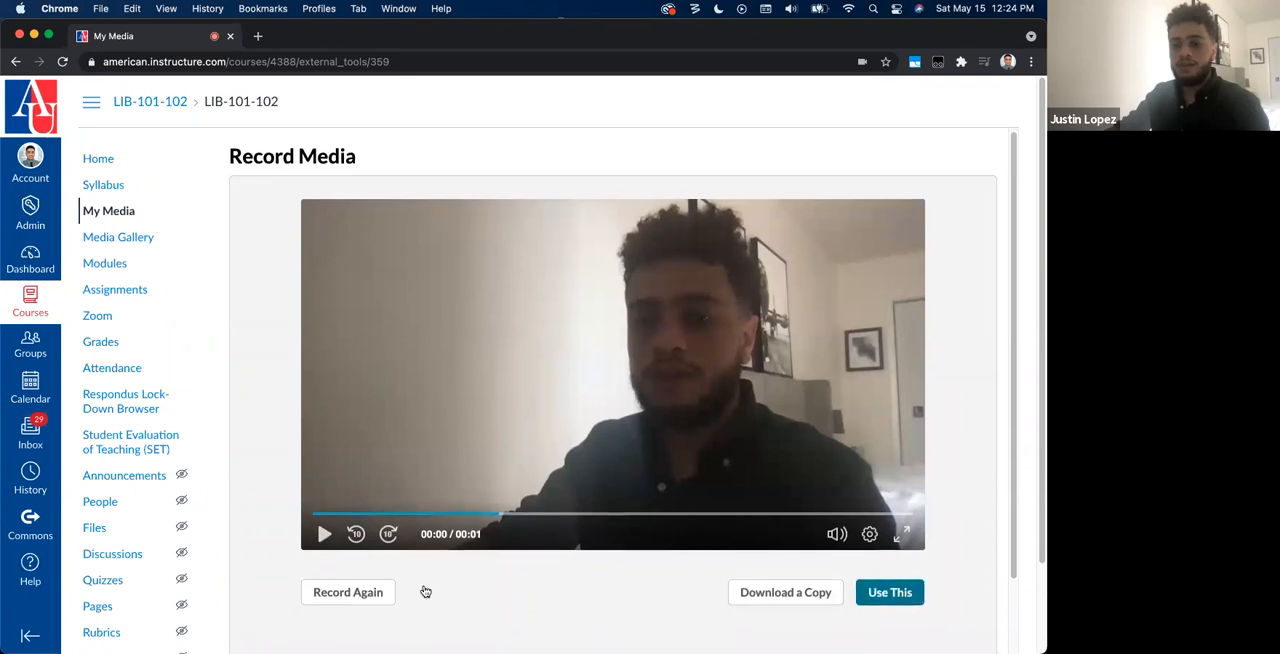
click(117, 212)
click(566, 268)
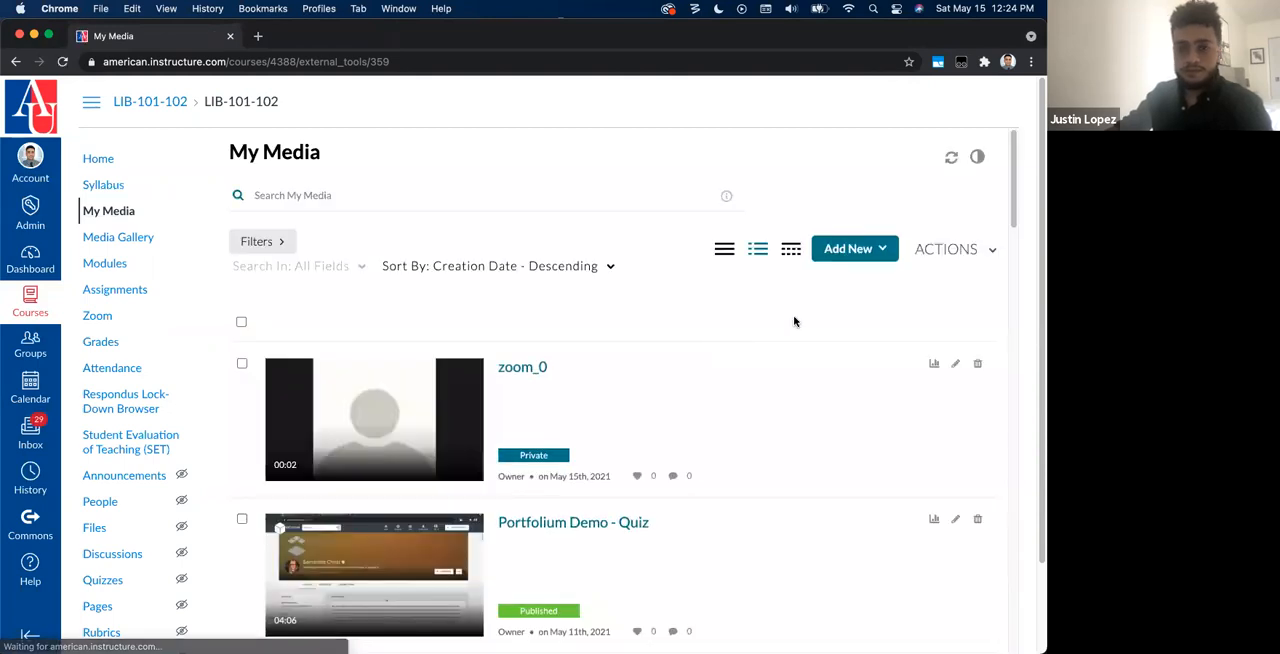
Step: Launch the Kaltura Capture desktop recorder from My Media and move its control bar clear of the page content
click(872, 258)
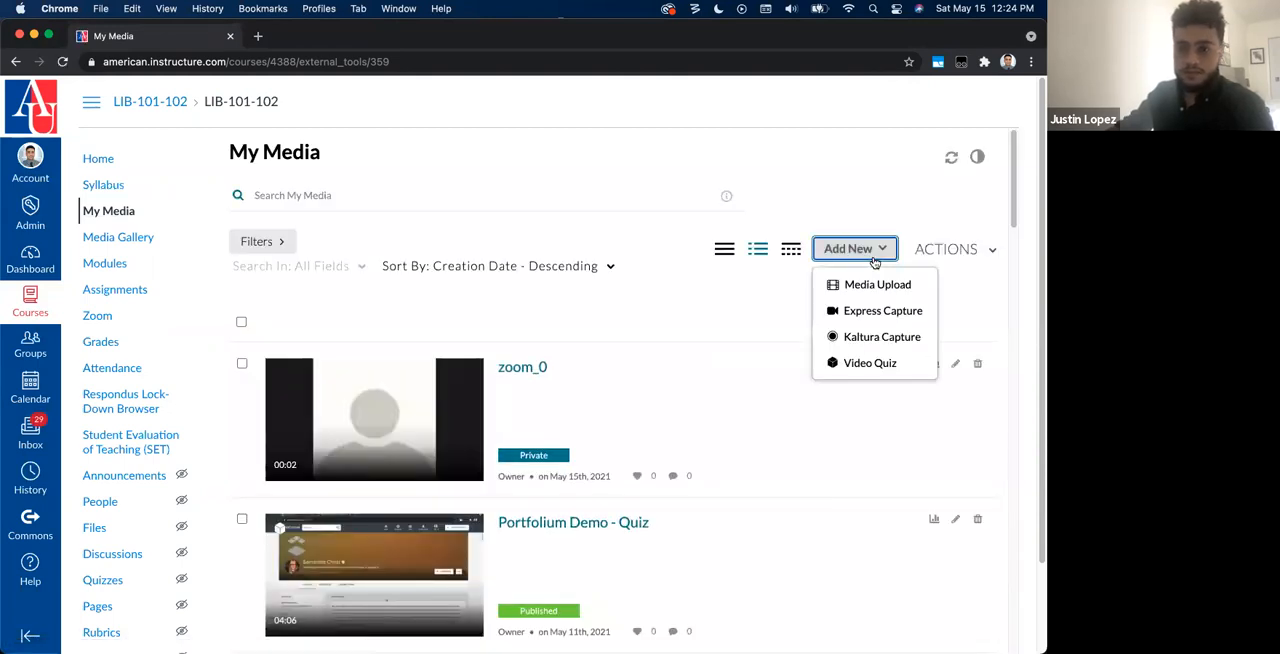
click(874, 337)
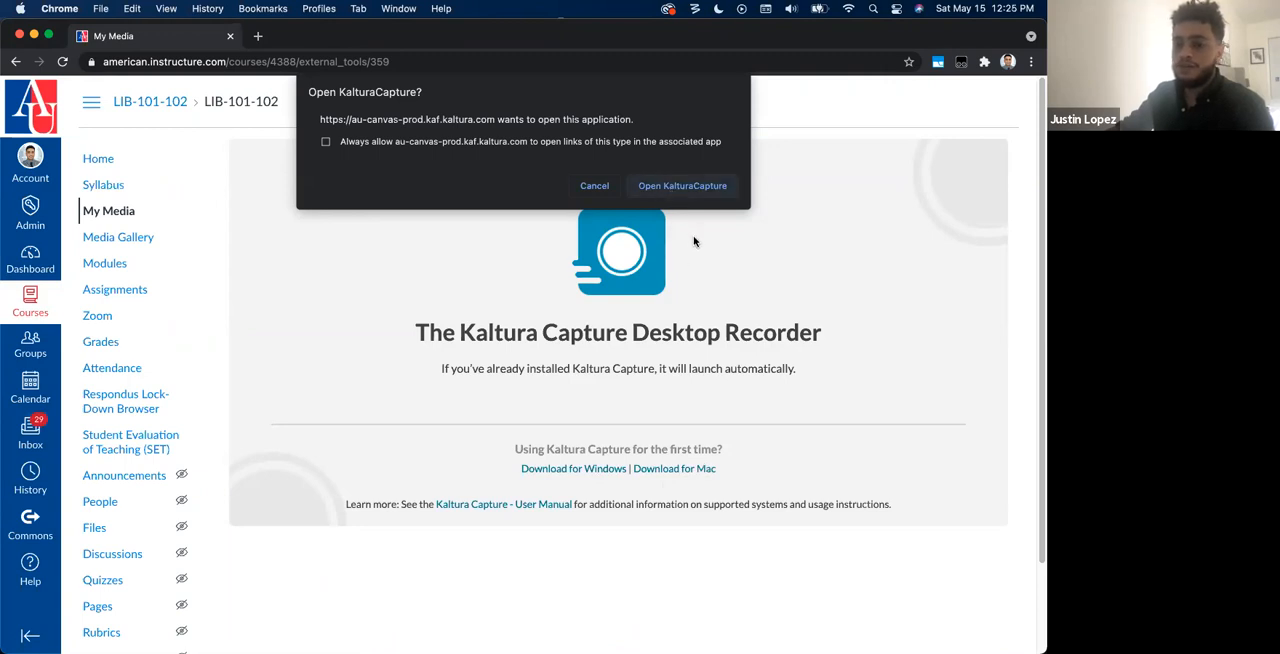
click(682, 186)
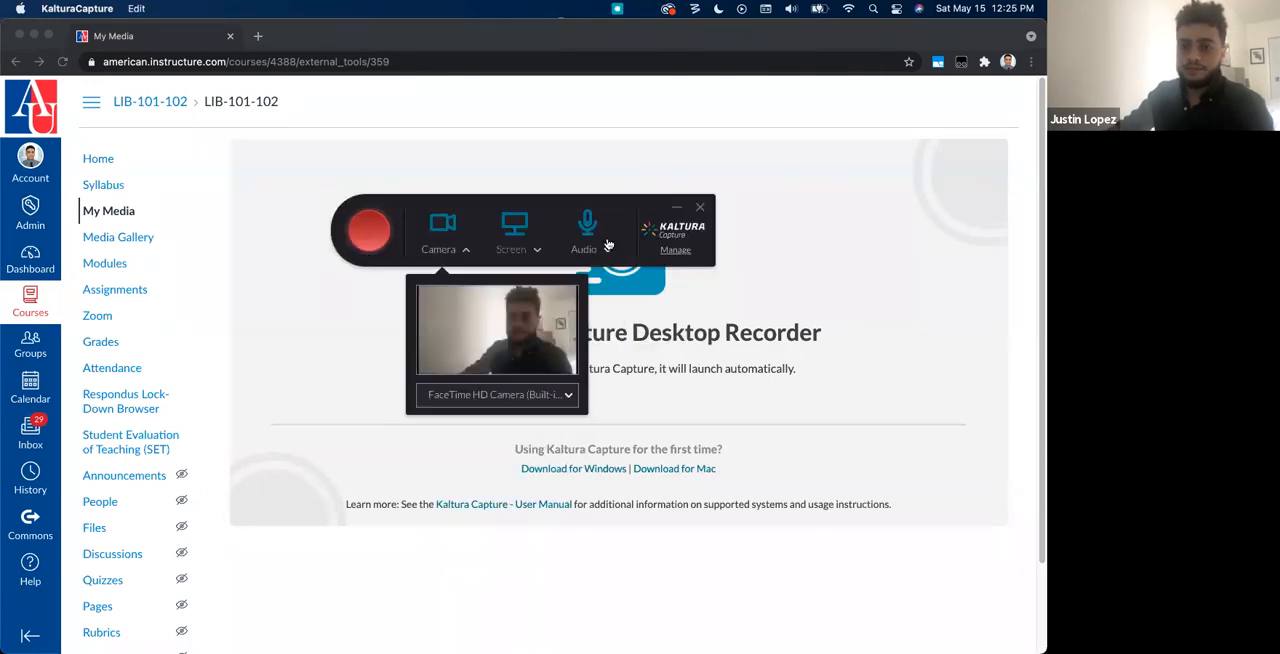
drag(549, 201, 653, 122)
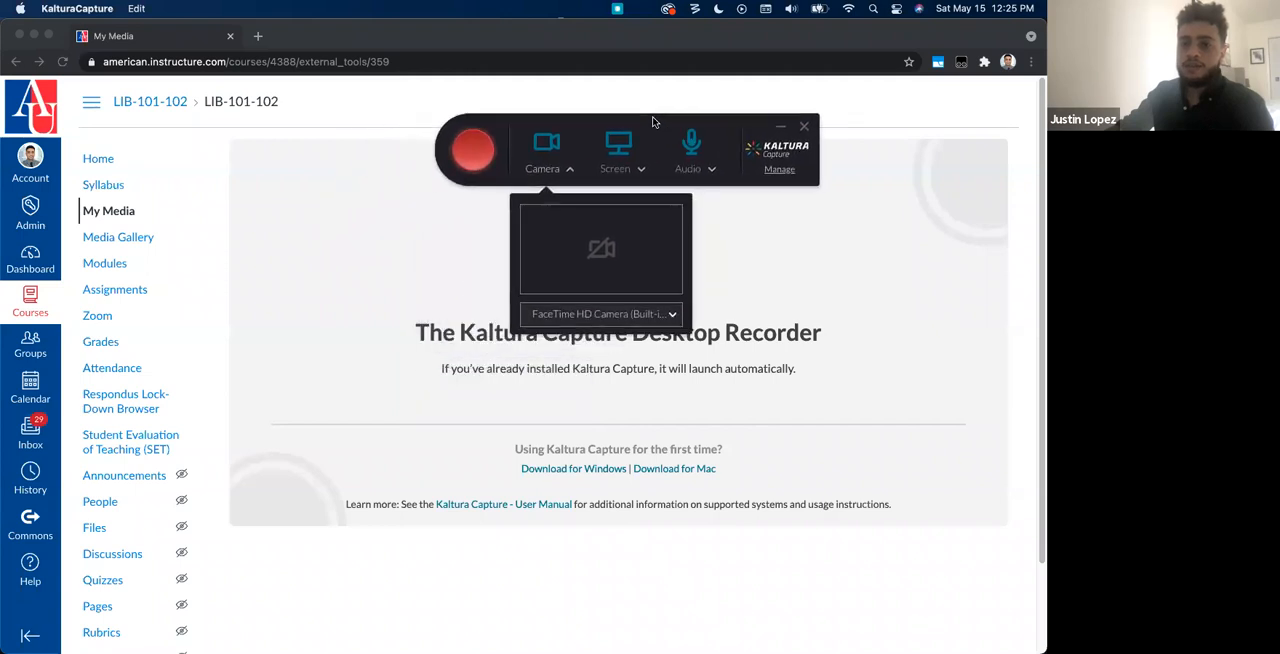
Step: Try the second display as the recorder's screen source and switch back to the first display
click(632, 170)
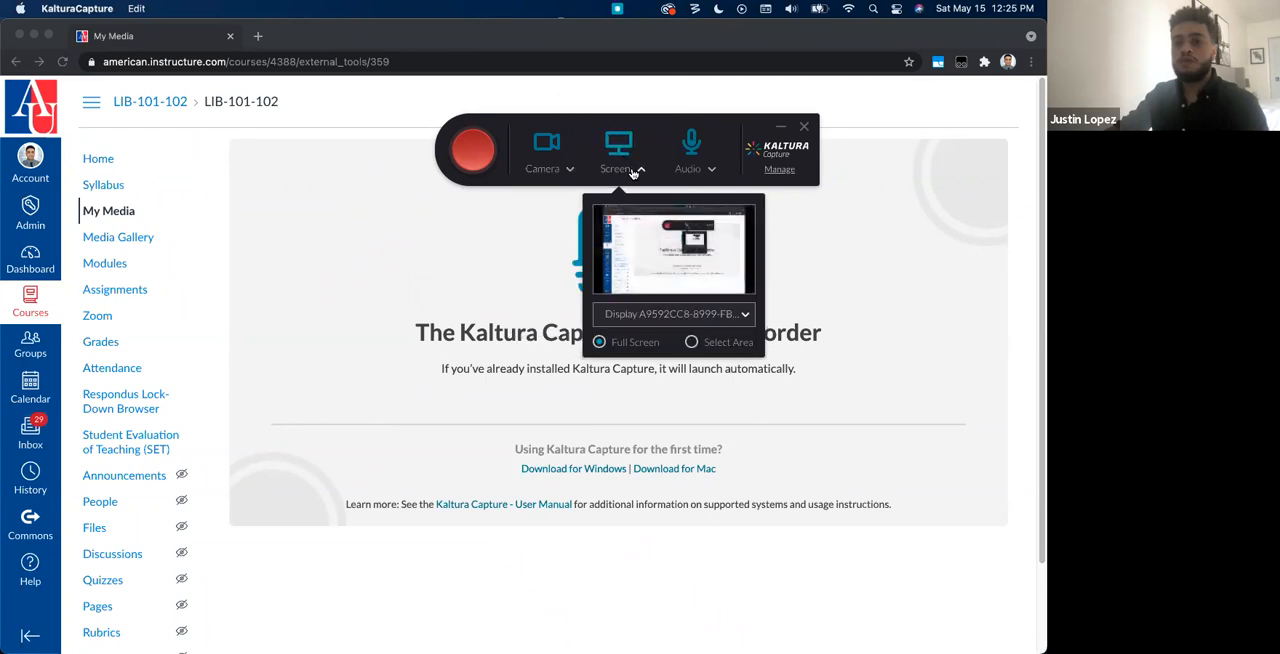
click(660, 315)
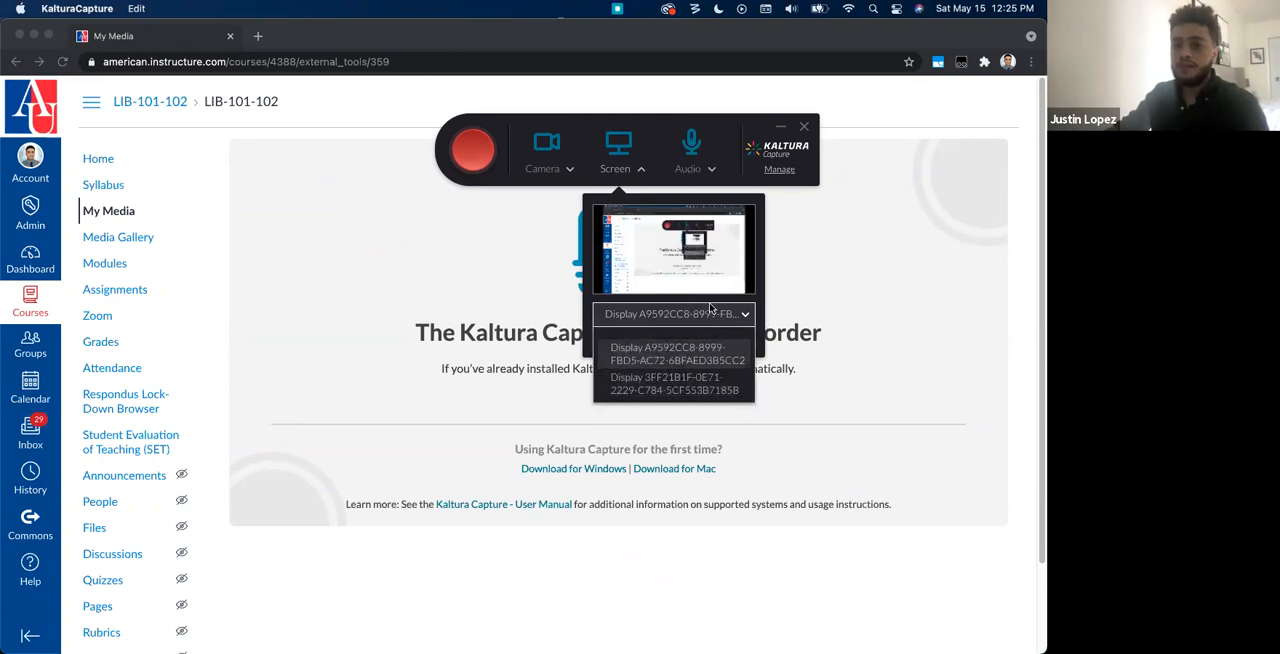
click(651, 390)
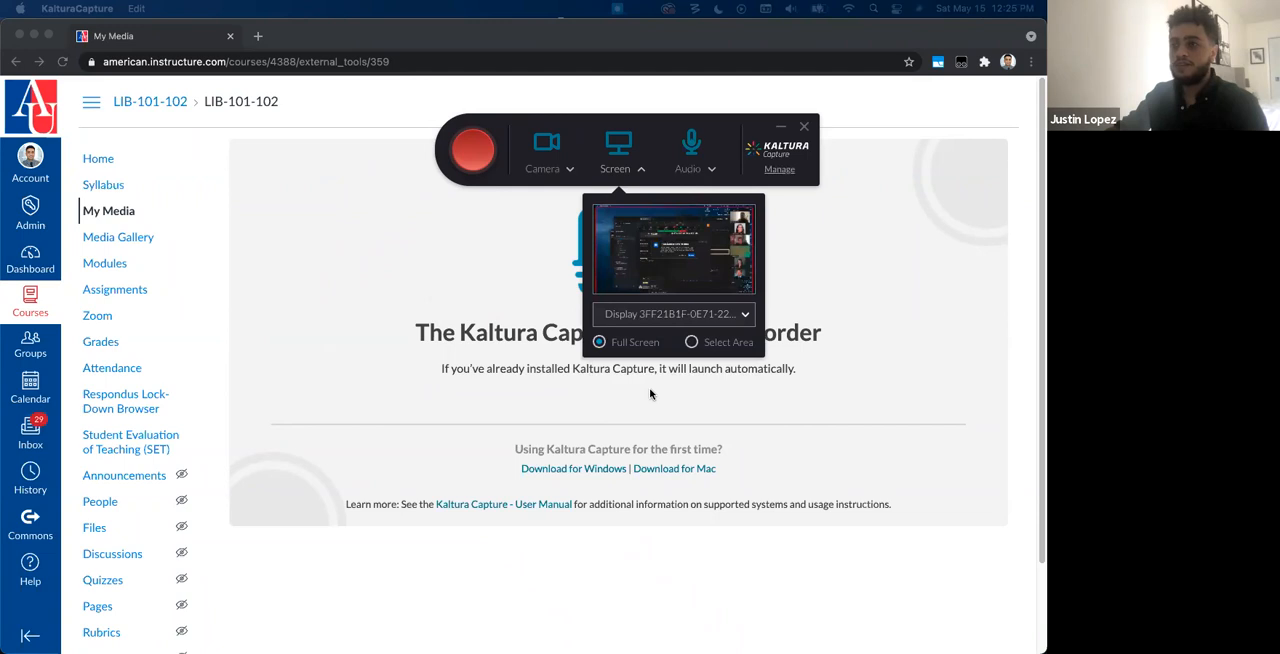
click(688, 316)
click(685, 352)
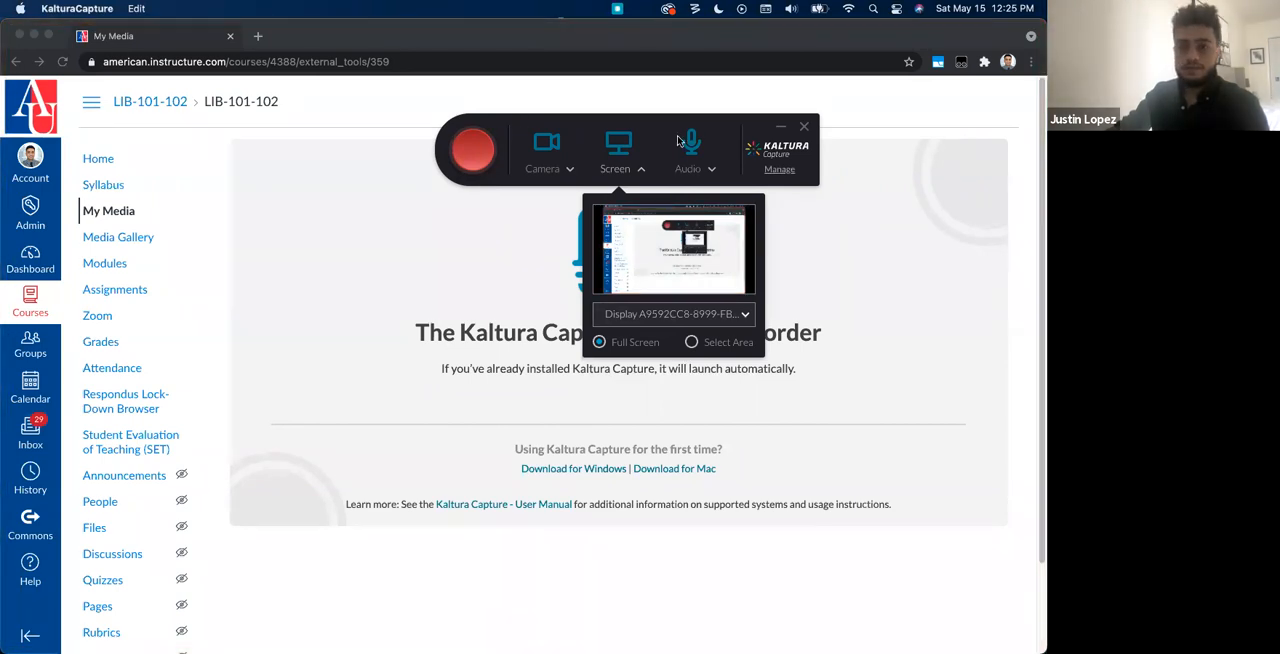
Step: Review the microphones available as the recorder's audio source
click(711, 170)
click(718, 226)
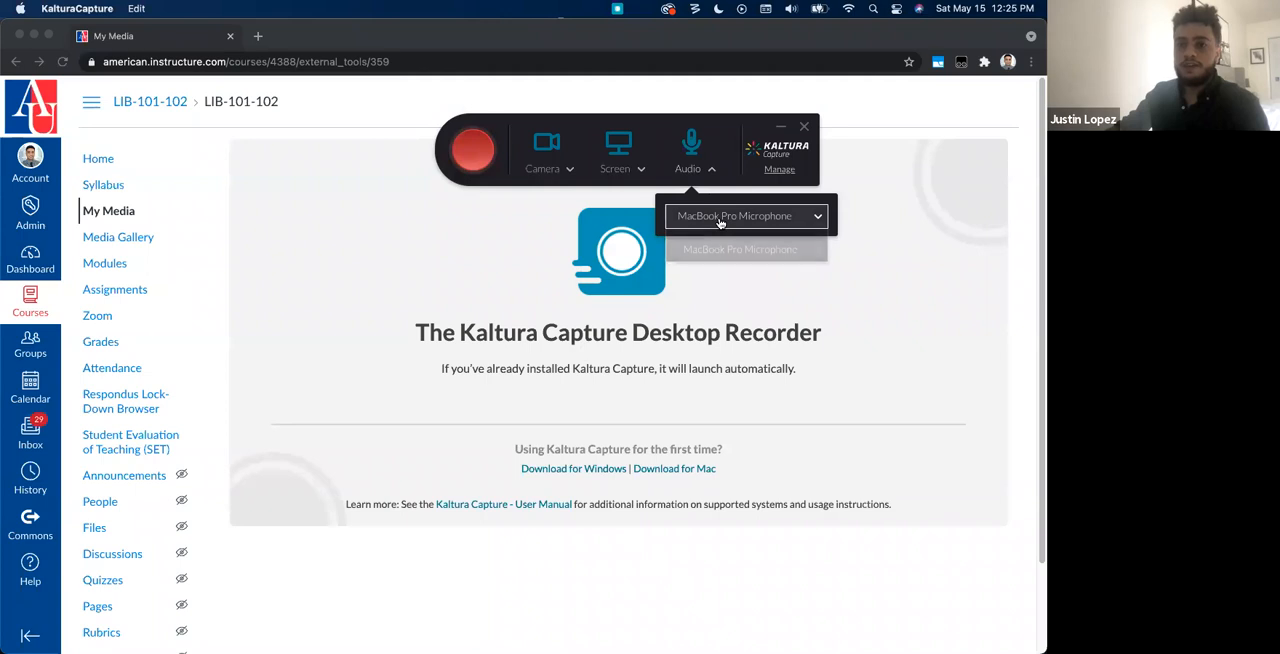
click(643, 128)
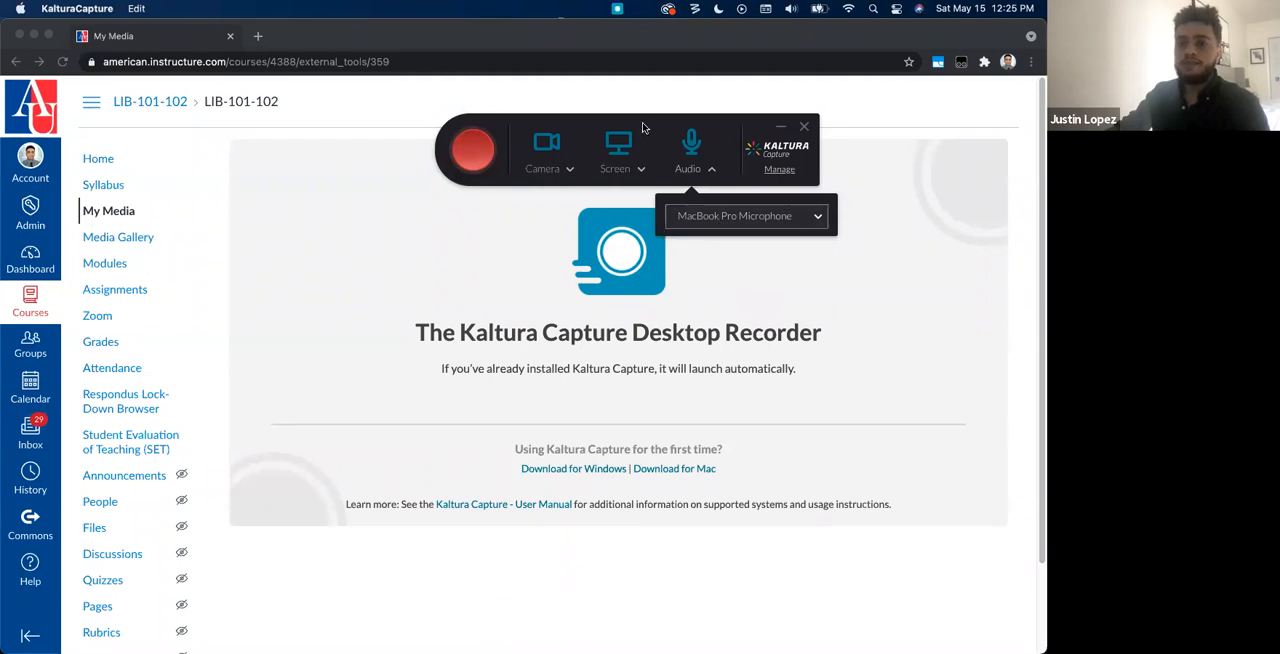
Step: Start a Kaltura Capture recording, cancel it after a few seconds and discard it
click(472, 150)
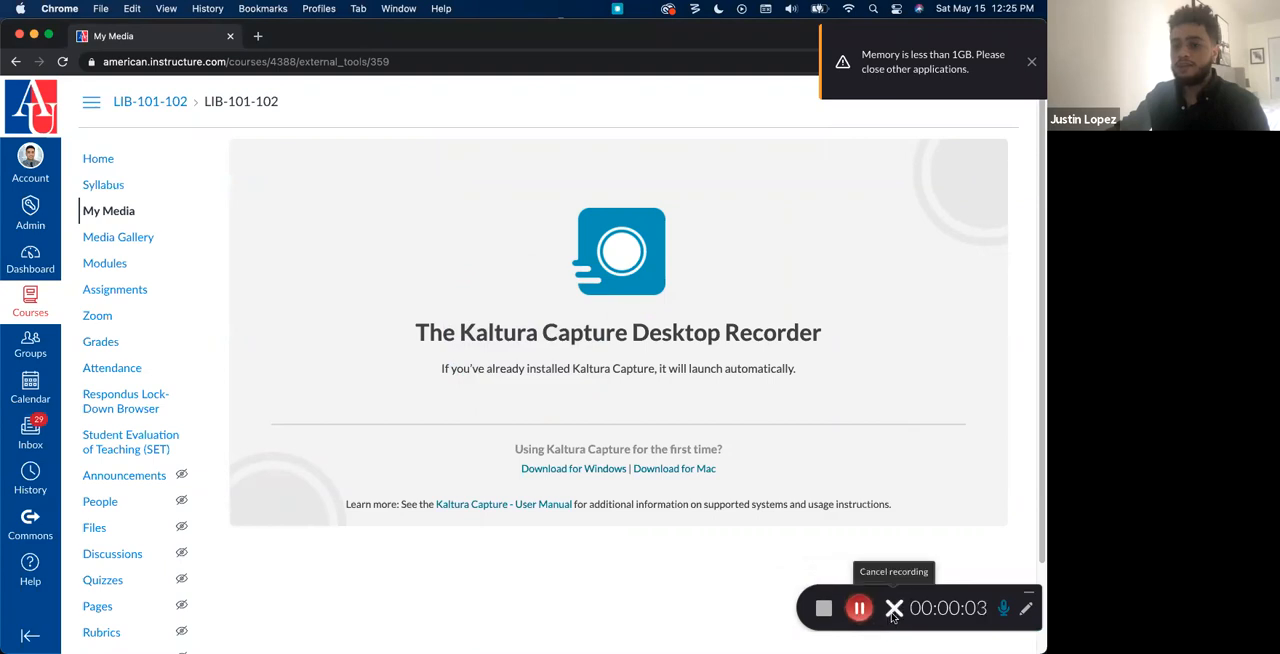
click(894, 614)
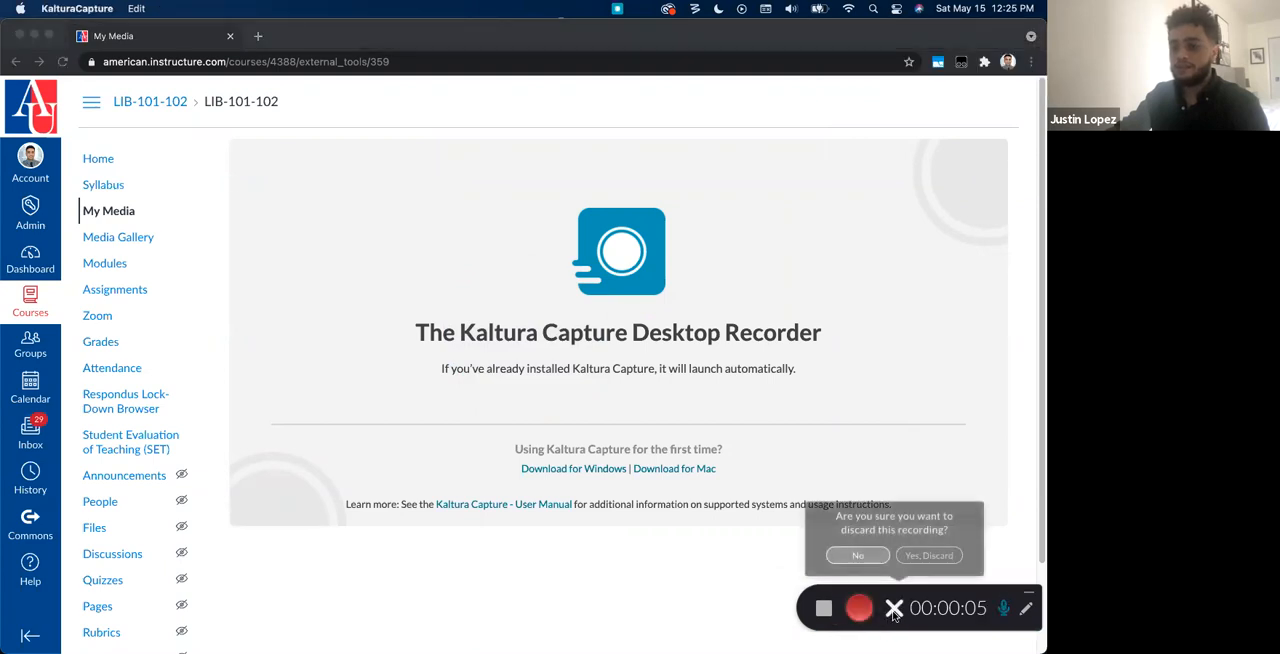
click(929, 554)
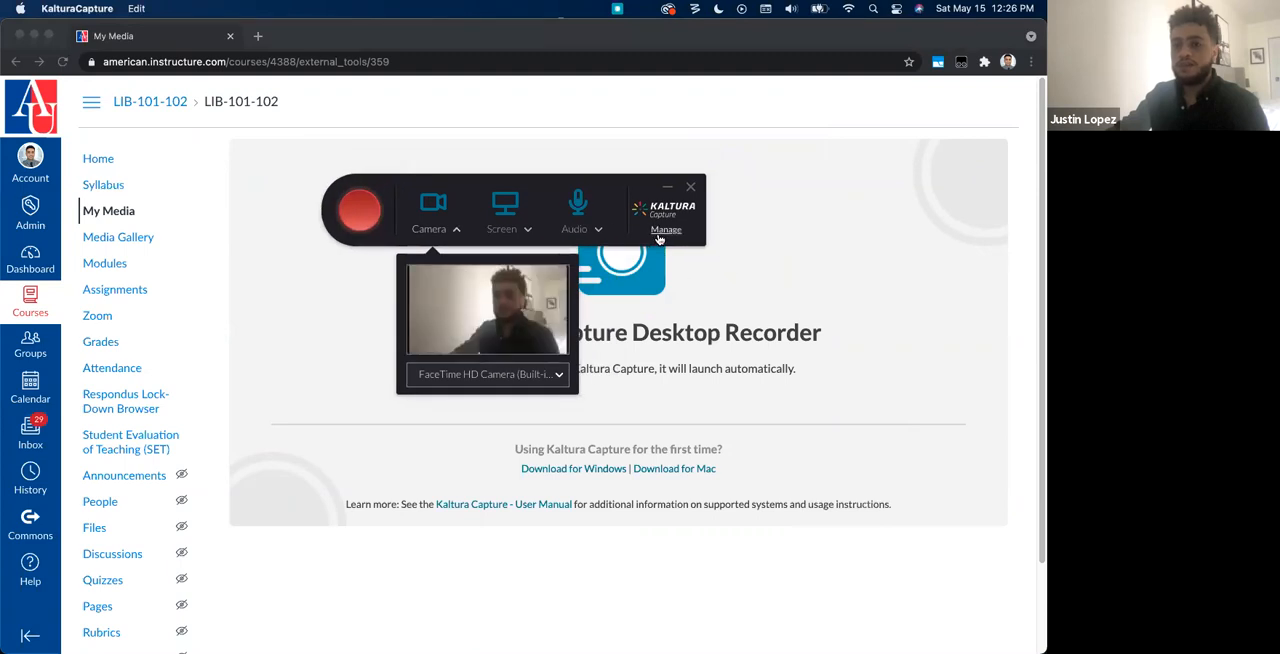
Step: Open the Kaltura Capture recording library and view the details of the Microsoft Booking Backend recording
click(663, 233)
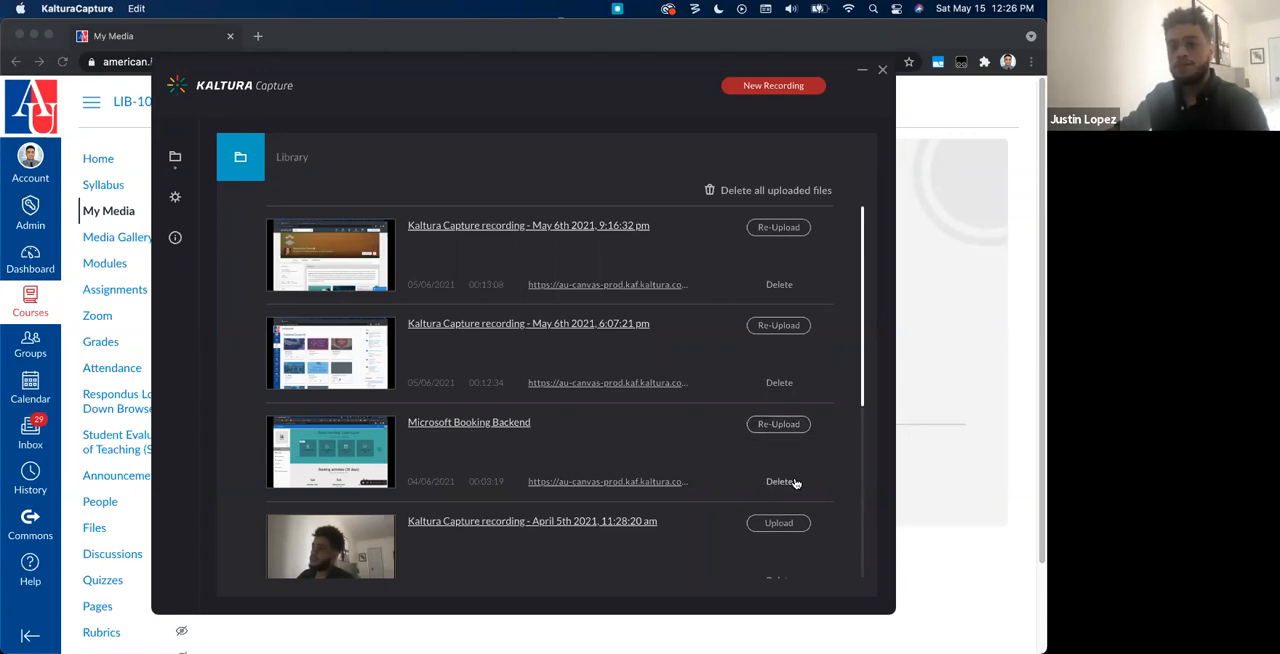
click(451, 423)
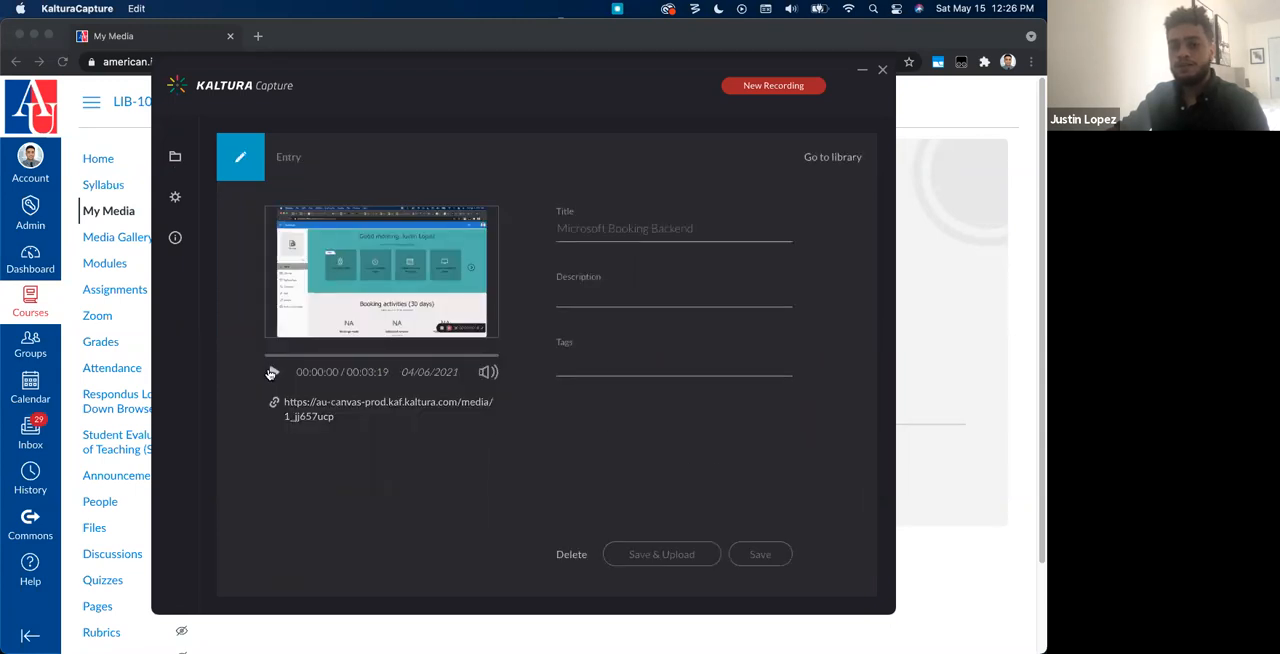
Step: Move the Kaltura Capture window aside and return to the course's My Media page in the browser
mouse_move(251, 80)
mouse_down()
mouse_move(342, 62)
mouse_move(238, 67)
mouse_up()
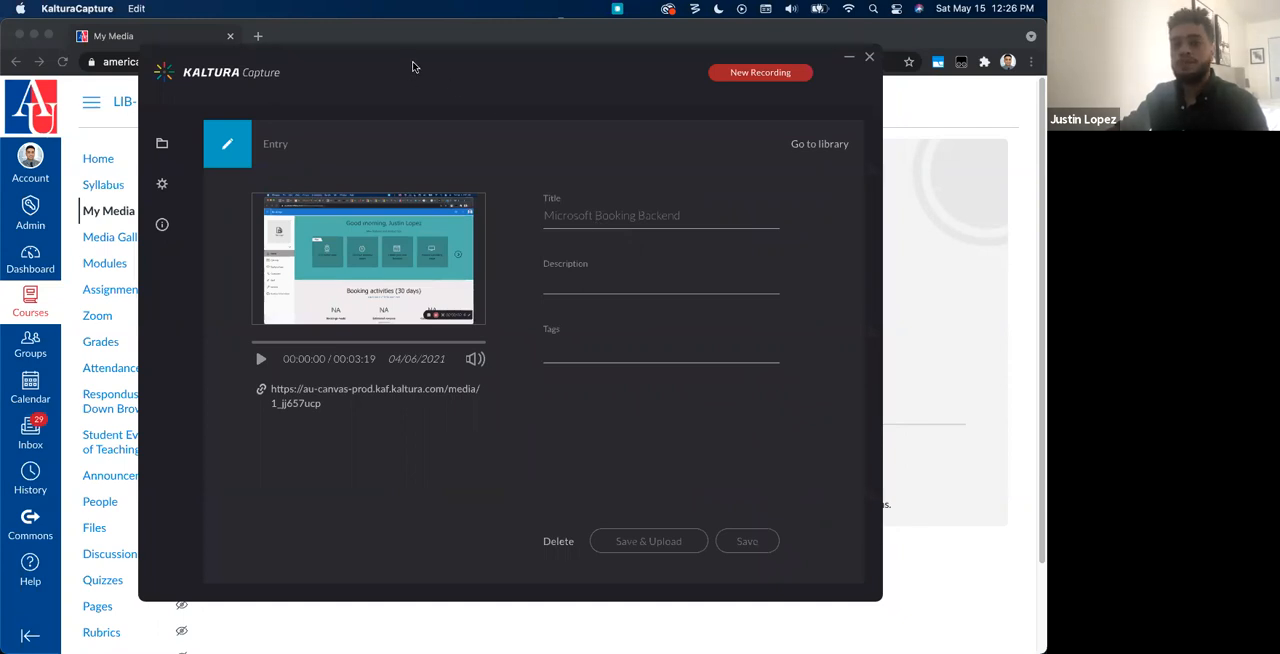
drag(399, 65, 554, 102)
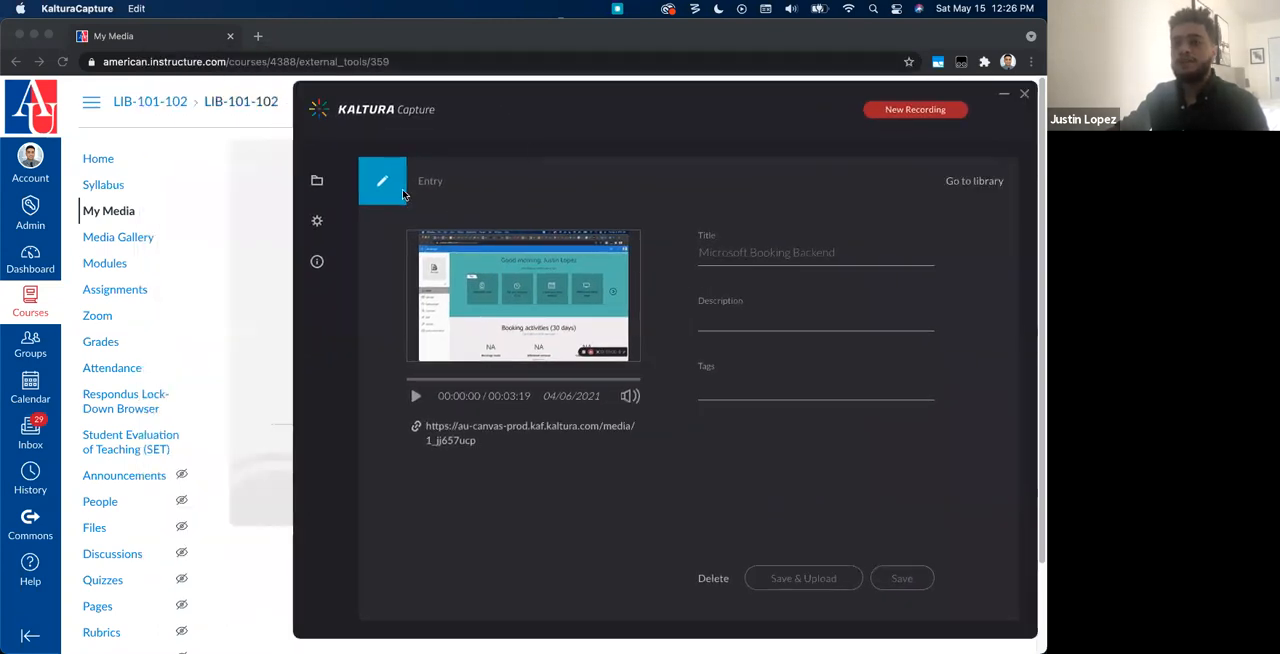
click(140, 214)
click(140, 214)
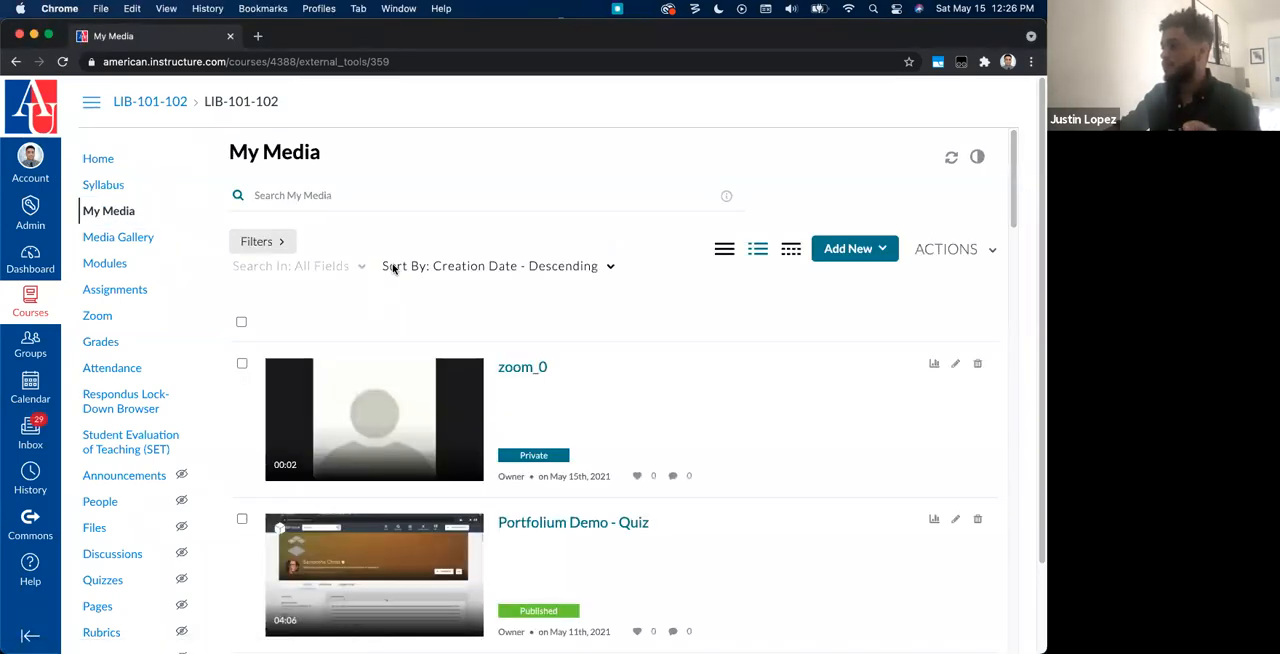
Step: Review the options for adding new media in My Media
click(848, 250)
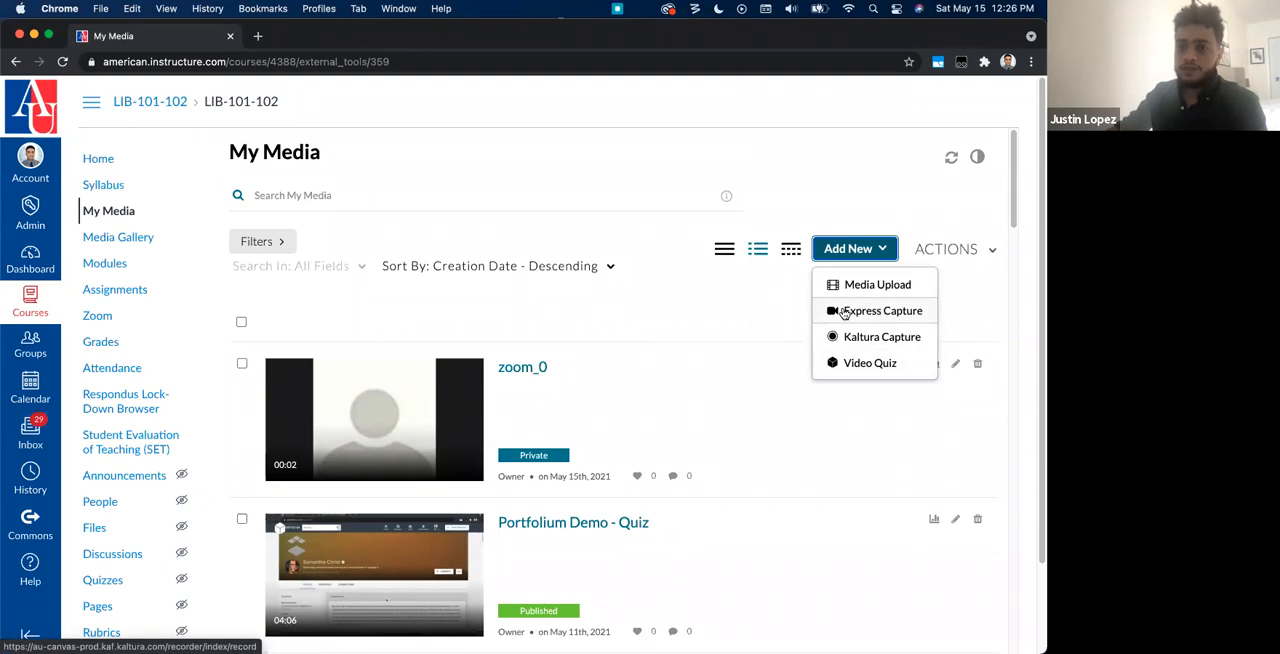
click(649, 313)
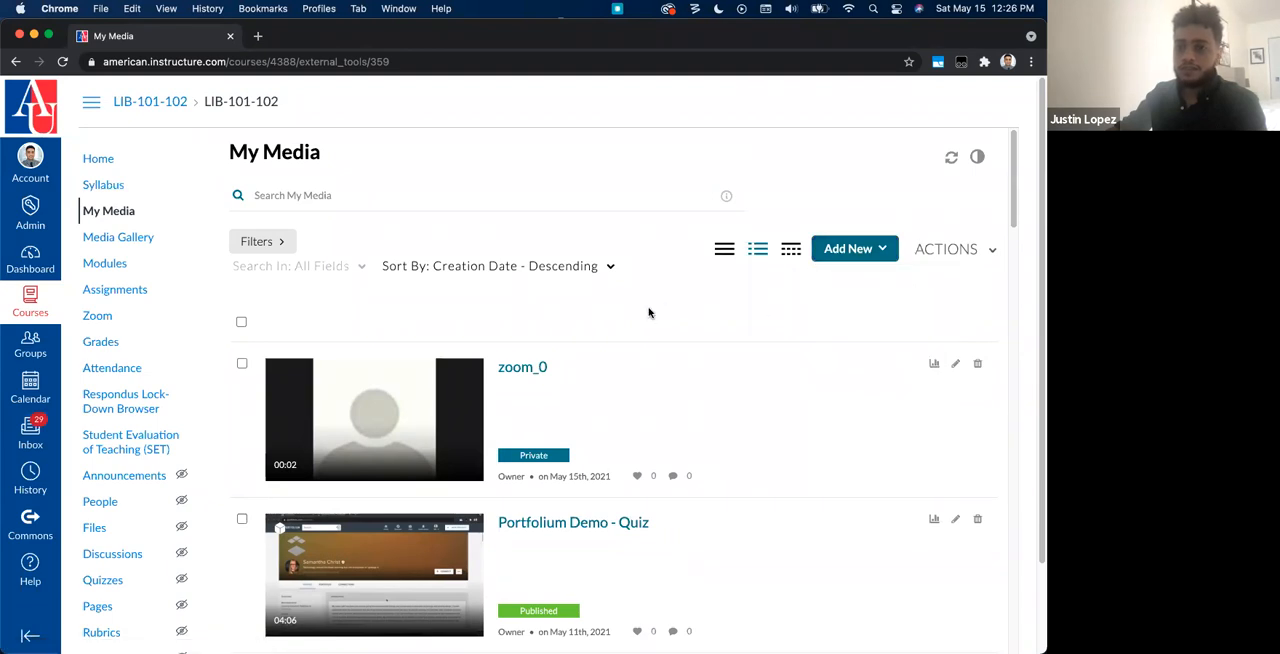
click(845, 250)
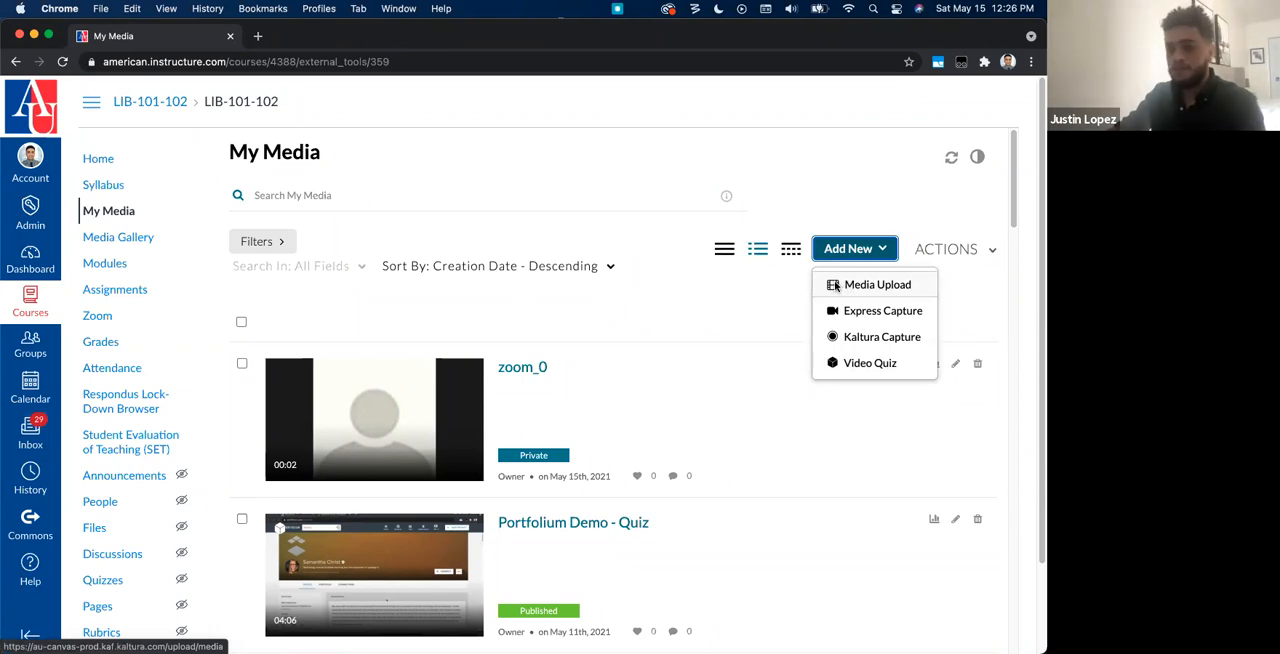
click(657, 343)
Step: Look through the My Media entries and review the bulk actions available for them
scroll(658, 350, down, 15)
scroll(660, 357, down, 10)
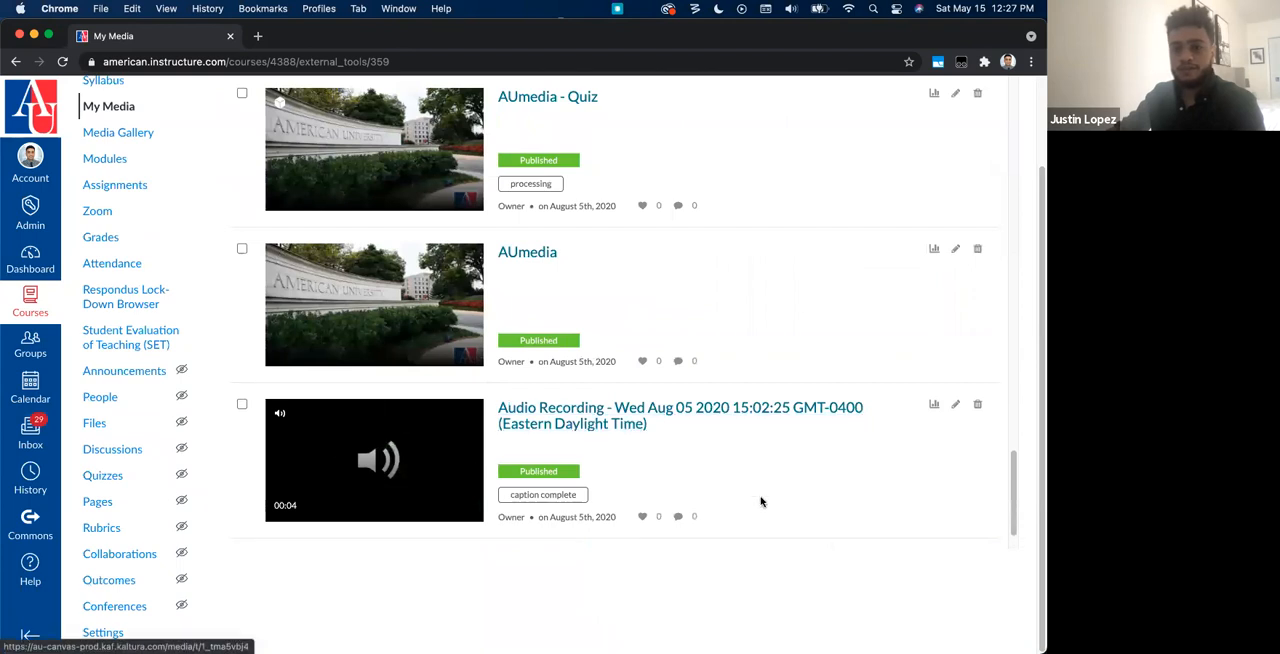
scroll(727, 483, up, 20)
scroll(727, 483, up, 3)
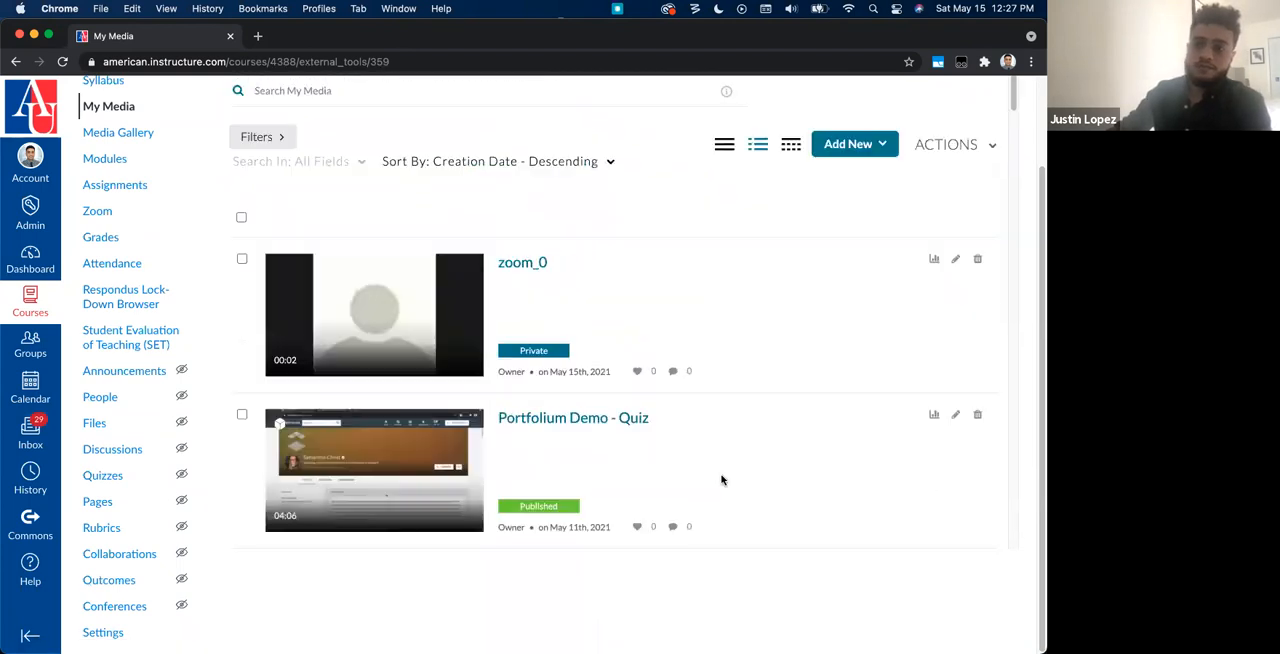
click(929, 160)
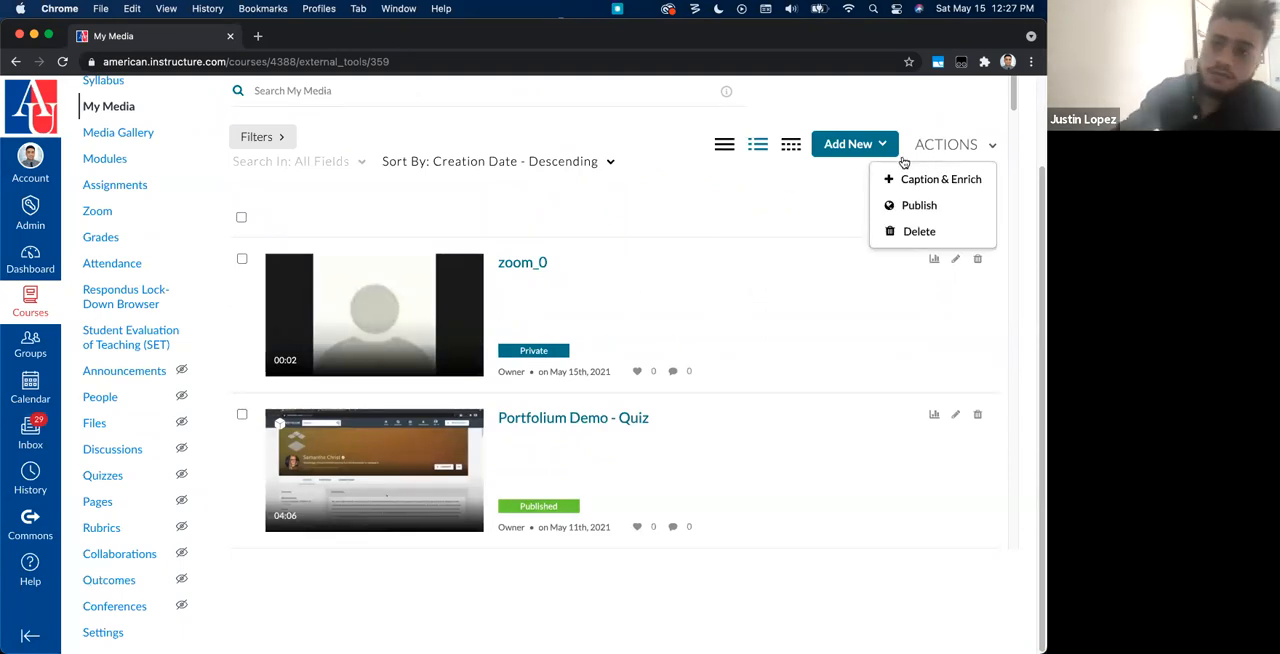
click(755, 189)
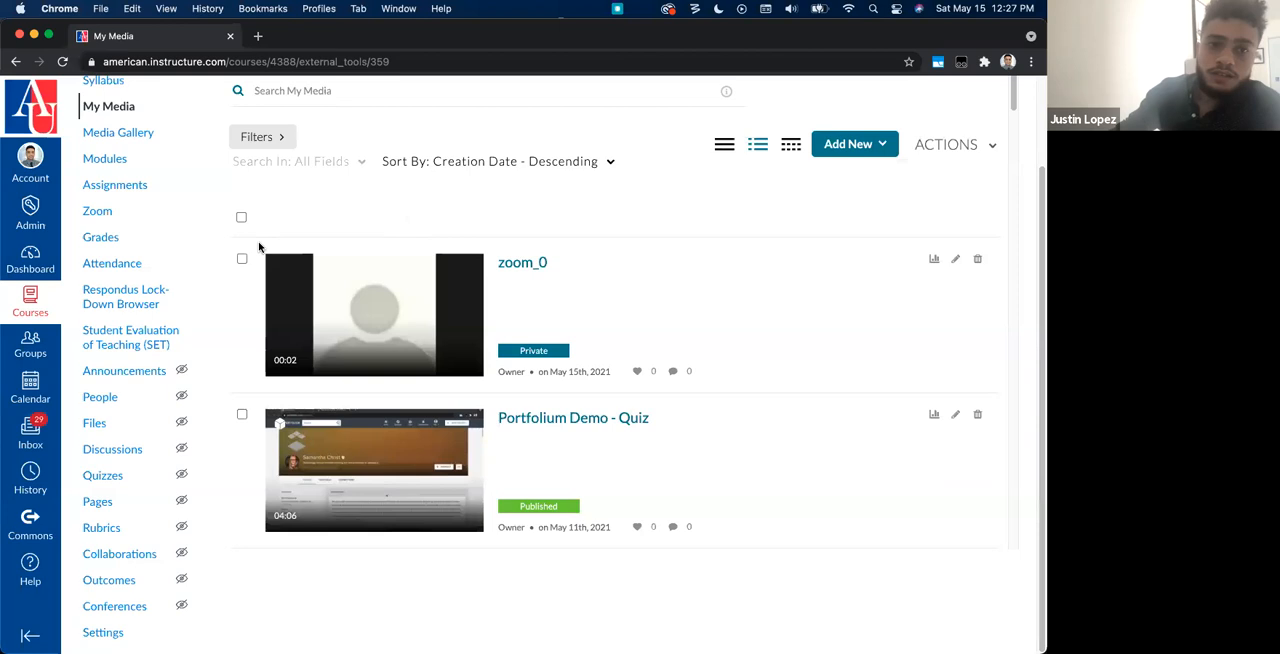
scroll(259, 246, up, 2)
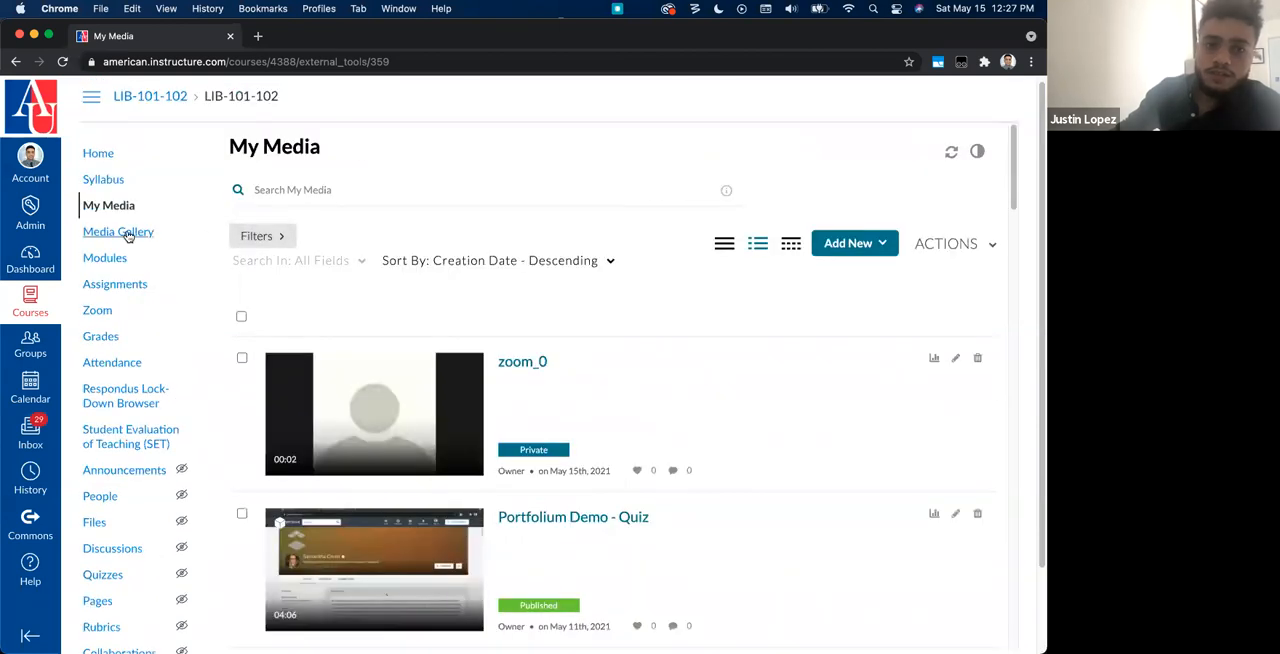
Step: Show the My Media entries as a table and open the analytics of the Microsoft Booking Backend video
scroll(743, 352, down, 1)
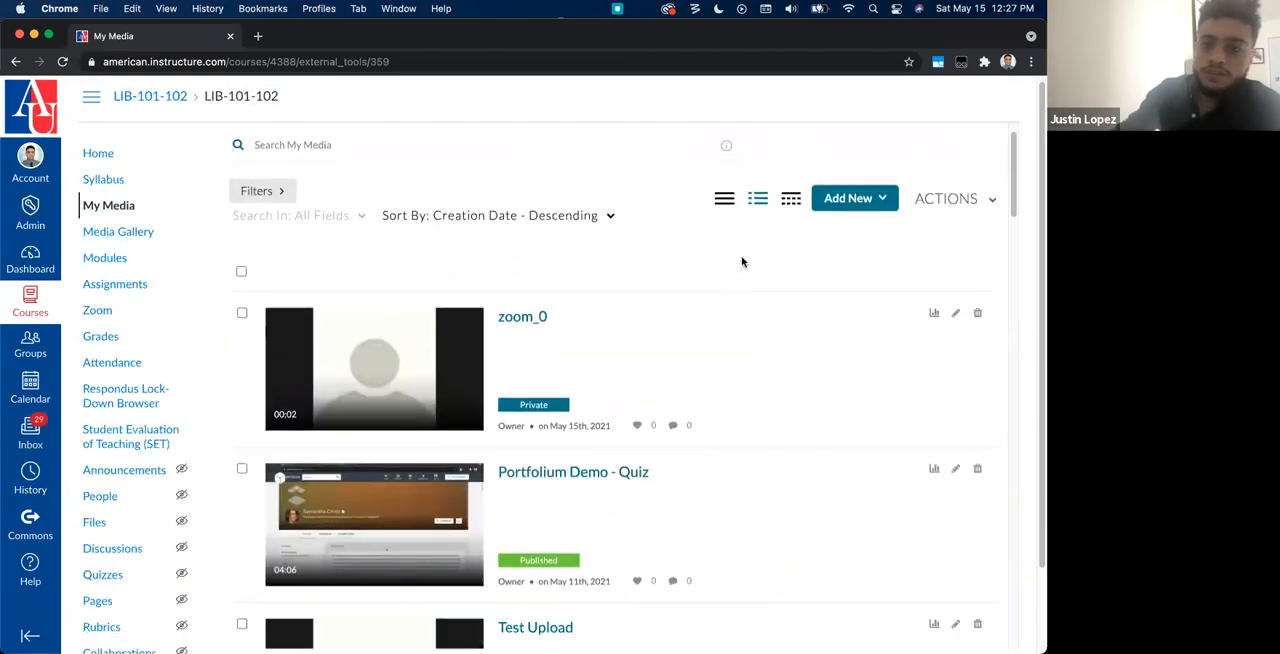
click(789, 200)
scroll(759, 325, down, 3)
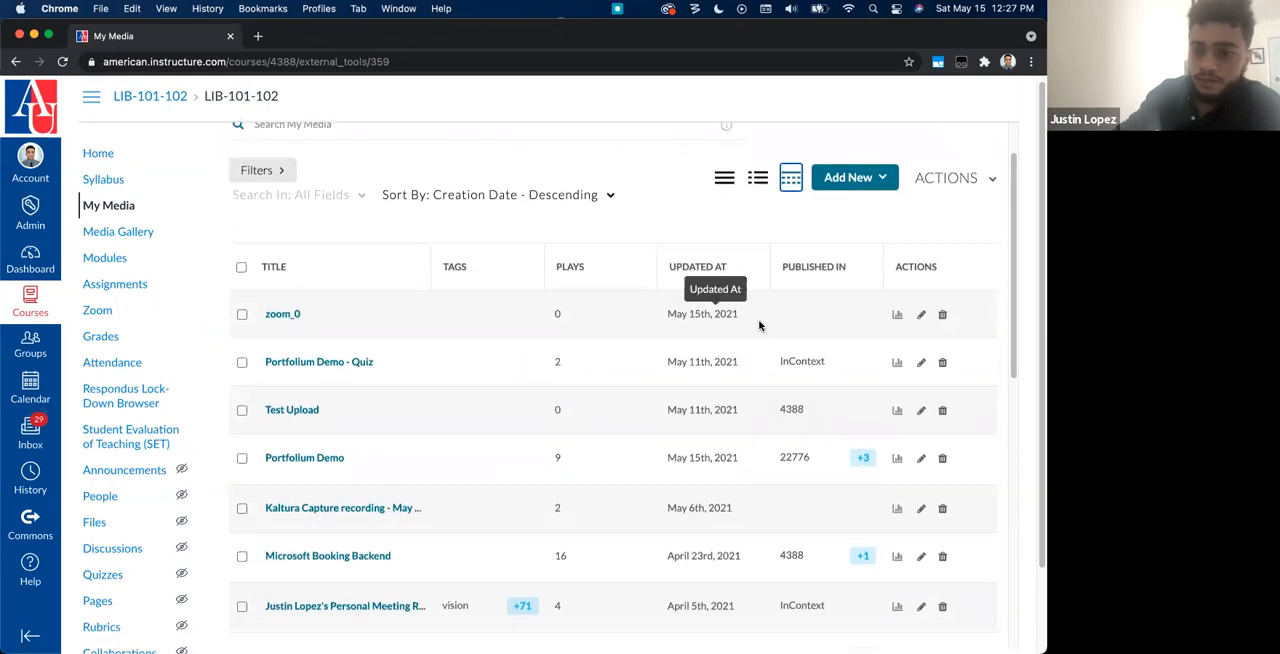
scroll(759, 325, down, 1)
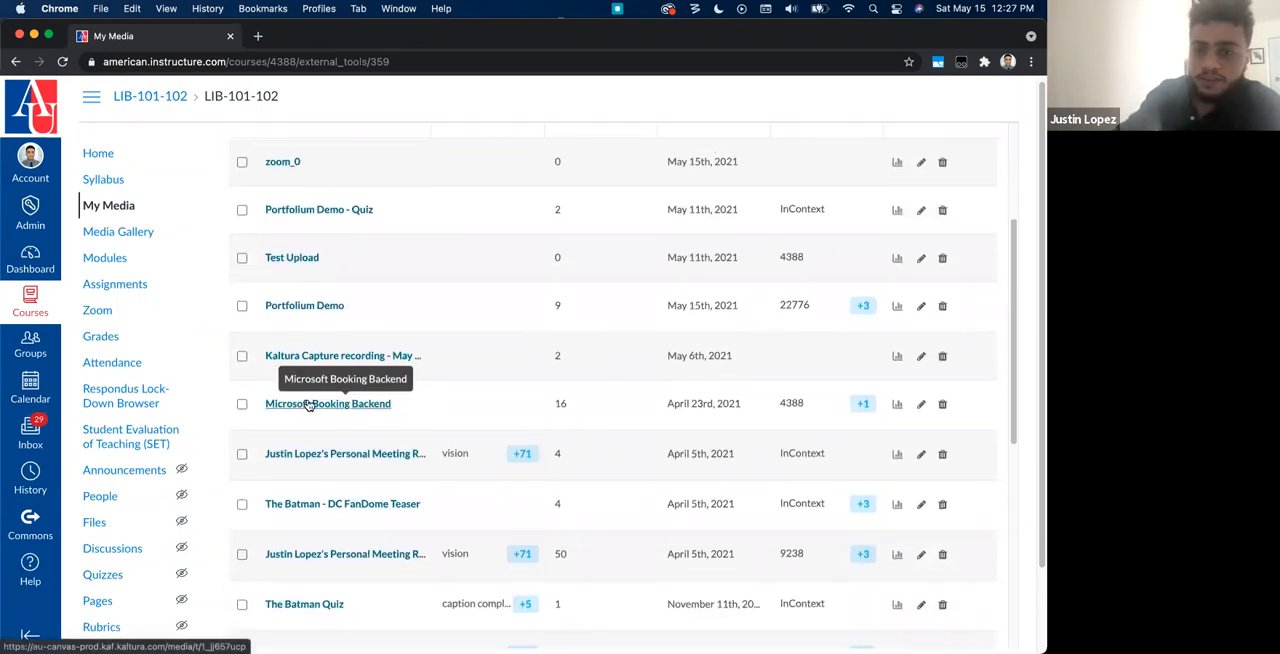
click(897, 405)
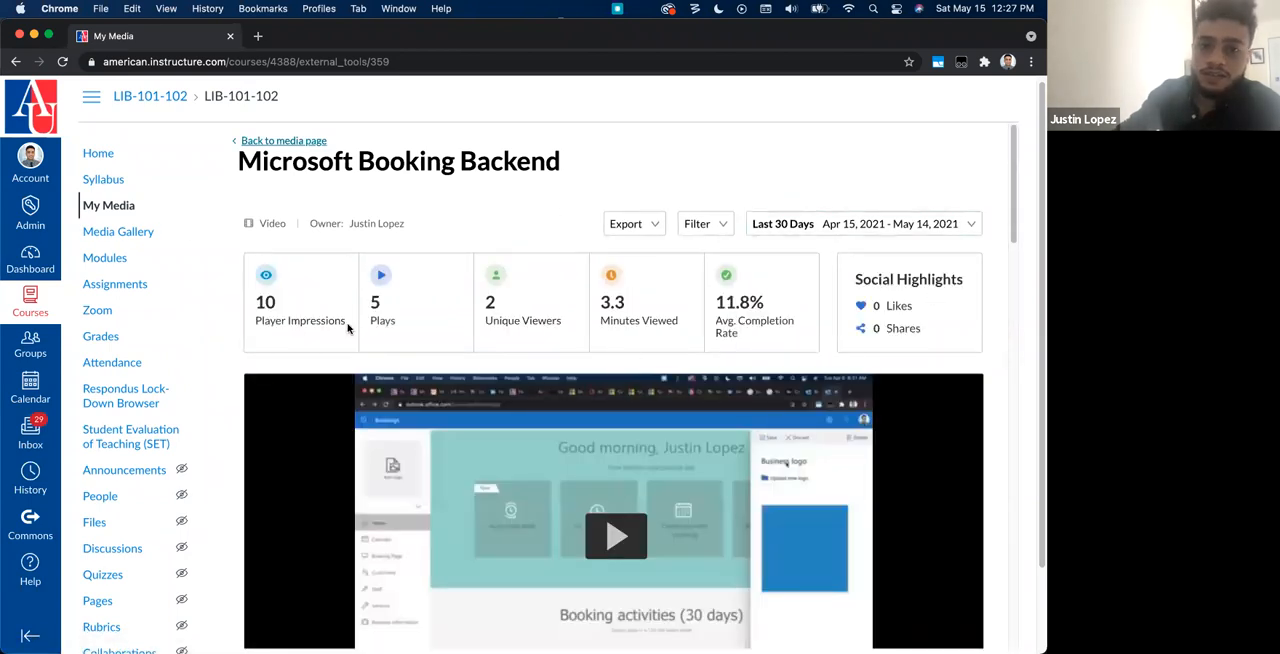
Step: Examine the video's impressions, plays and minutes viewed, and its views graph along the playback timeline
drag(348, 328, 254, 318)
drag(390, 330, 356, 301)
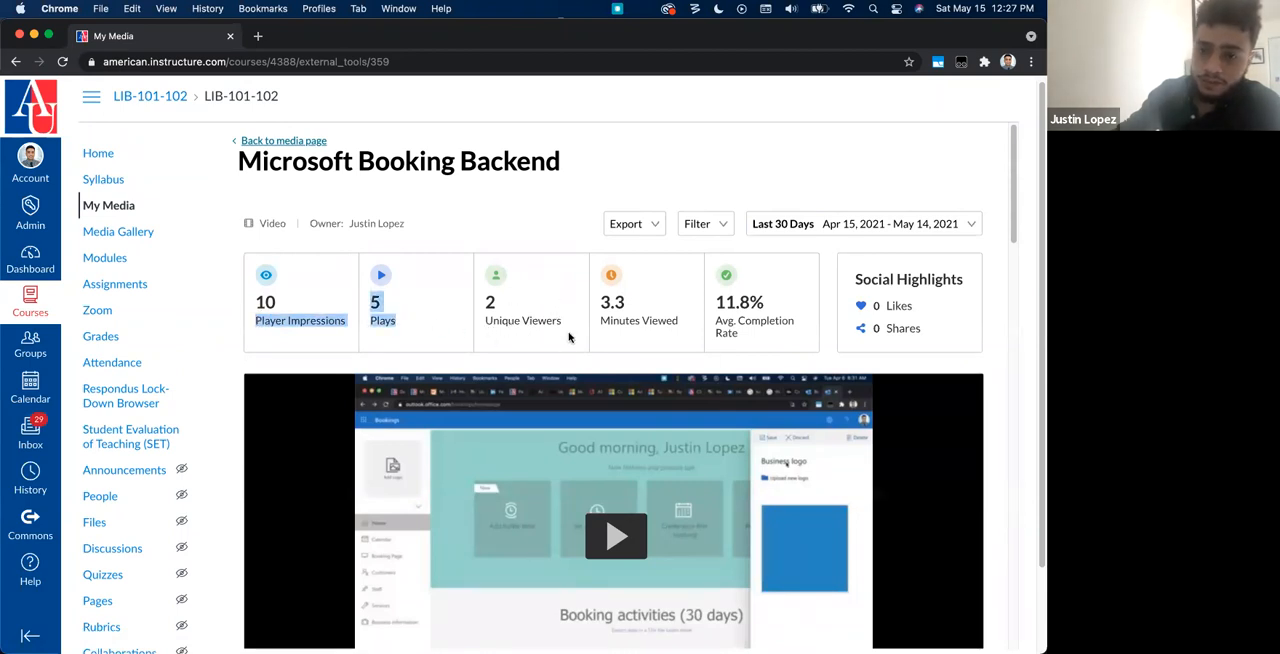
drag(684, 325, 600, 298)
scroll(775, 348, down, 1)
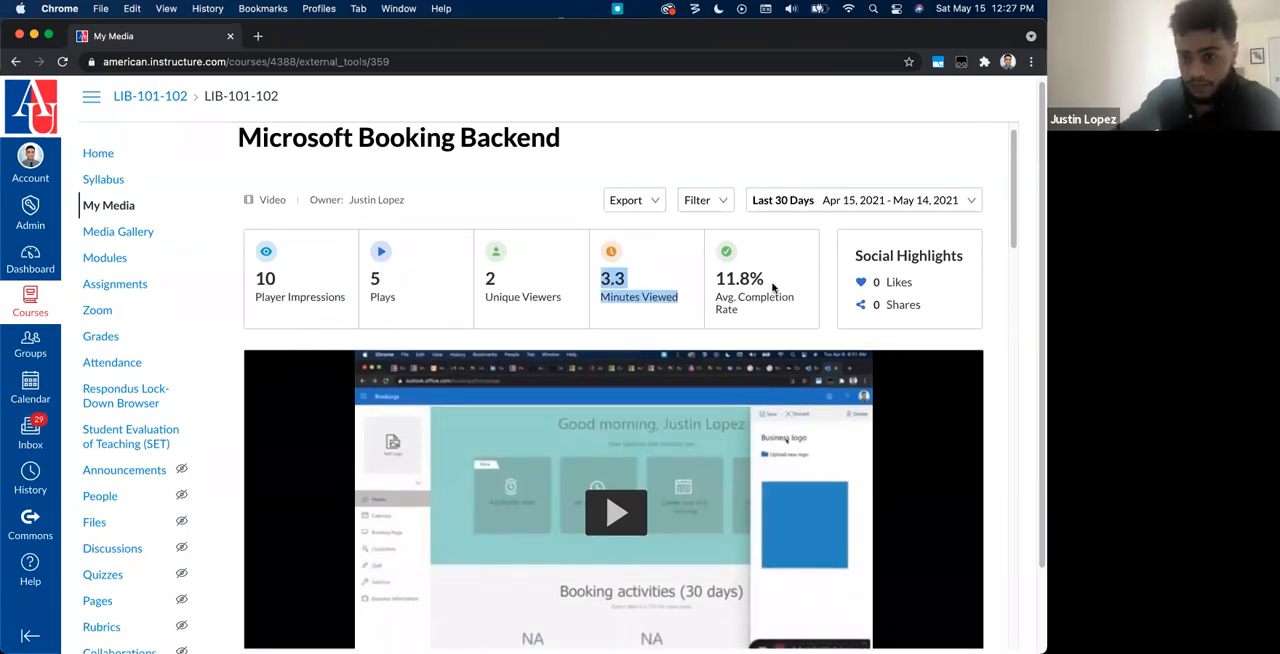
scroll(760, 299, down, 5)
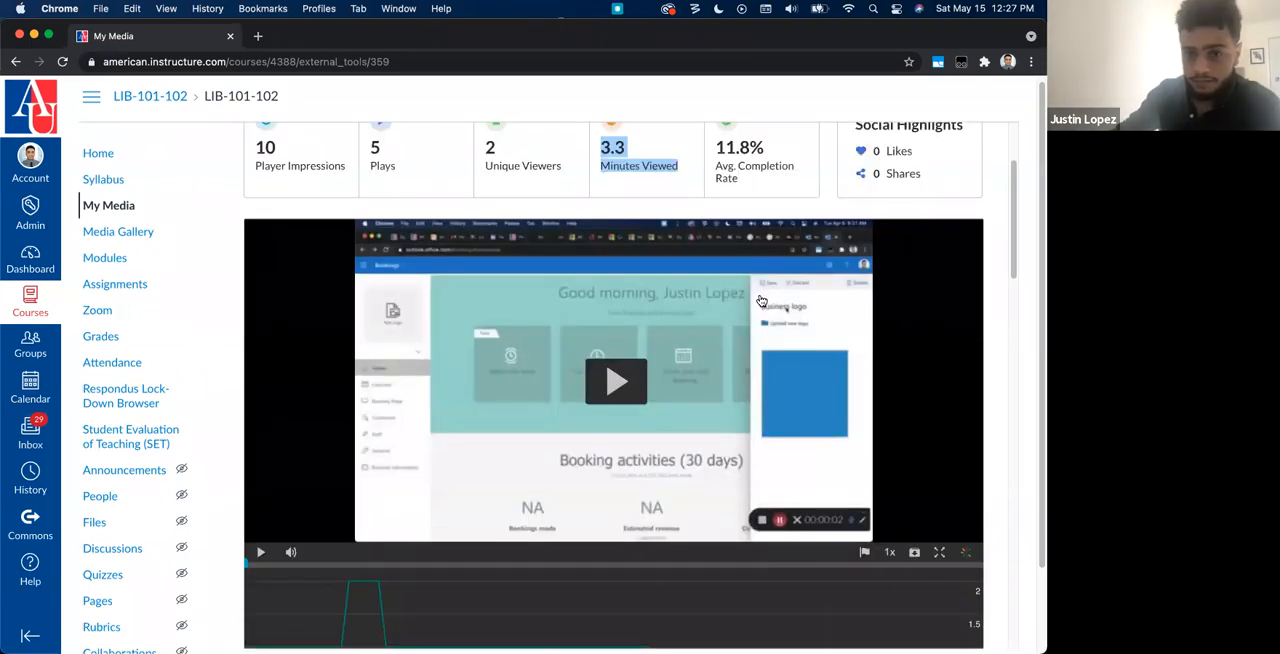
scroll(755, 310, down, 10)
mouse_move(274, 277)
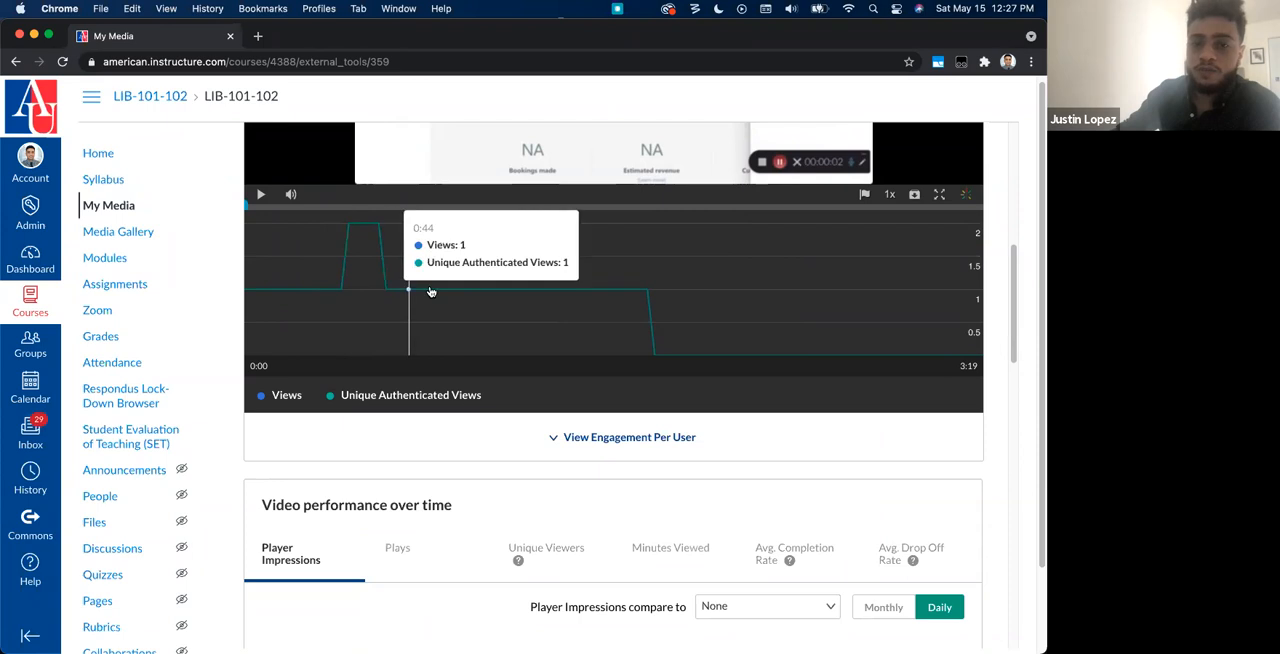
scroll(762, 392, down, 1)
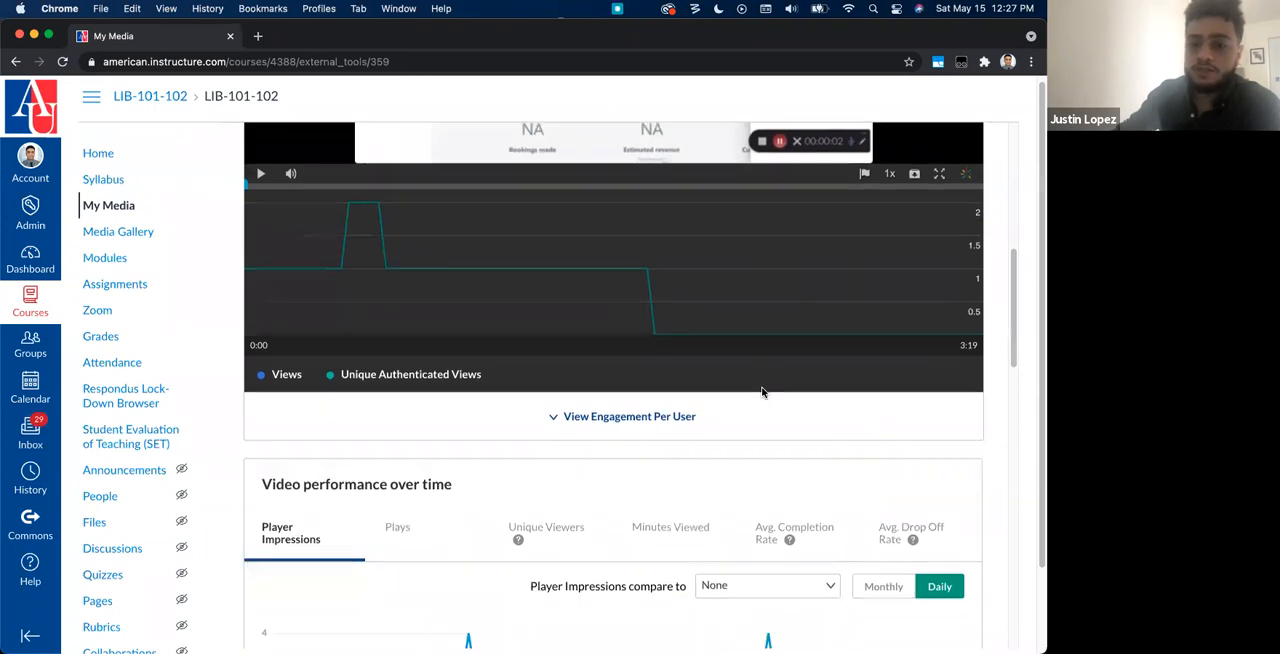
Step: Review the metrics that player impressions can be compared to and switch the performance chart to Plays
scroll(762, 392, down, 10)
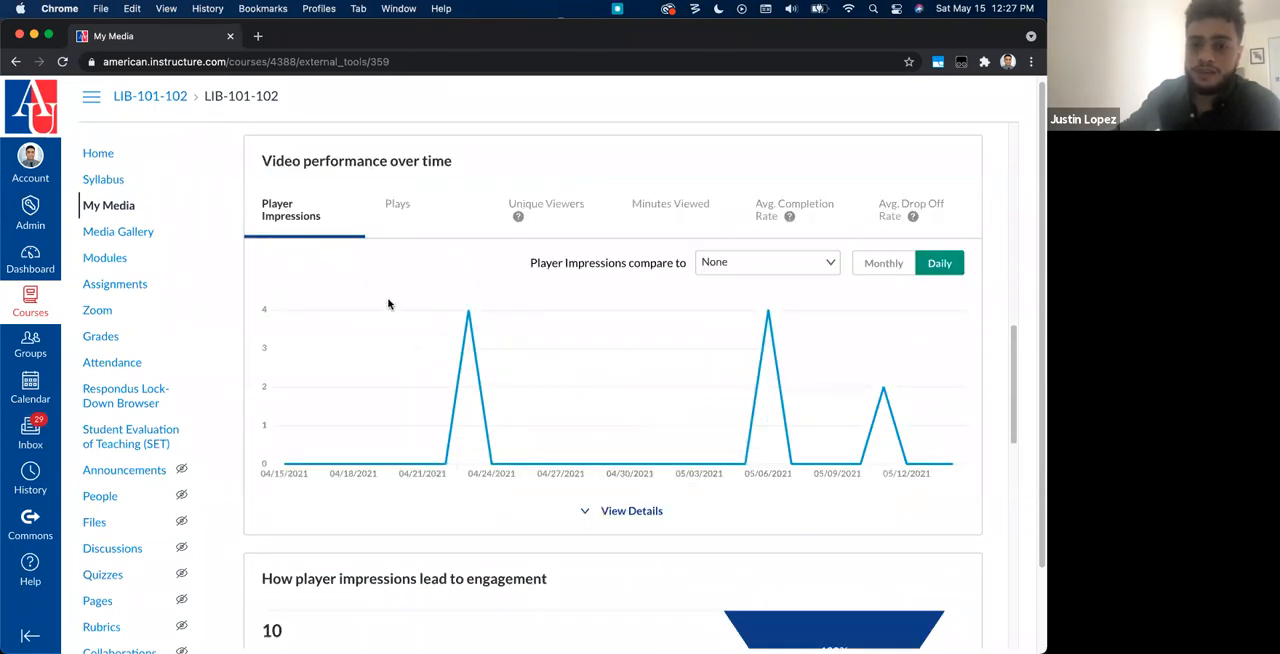
click(734, 263)
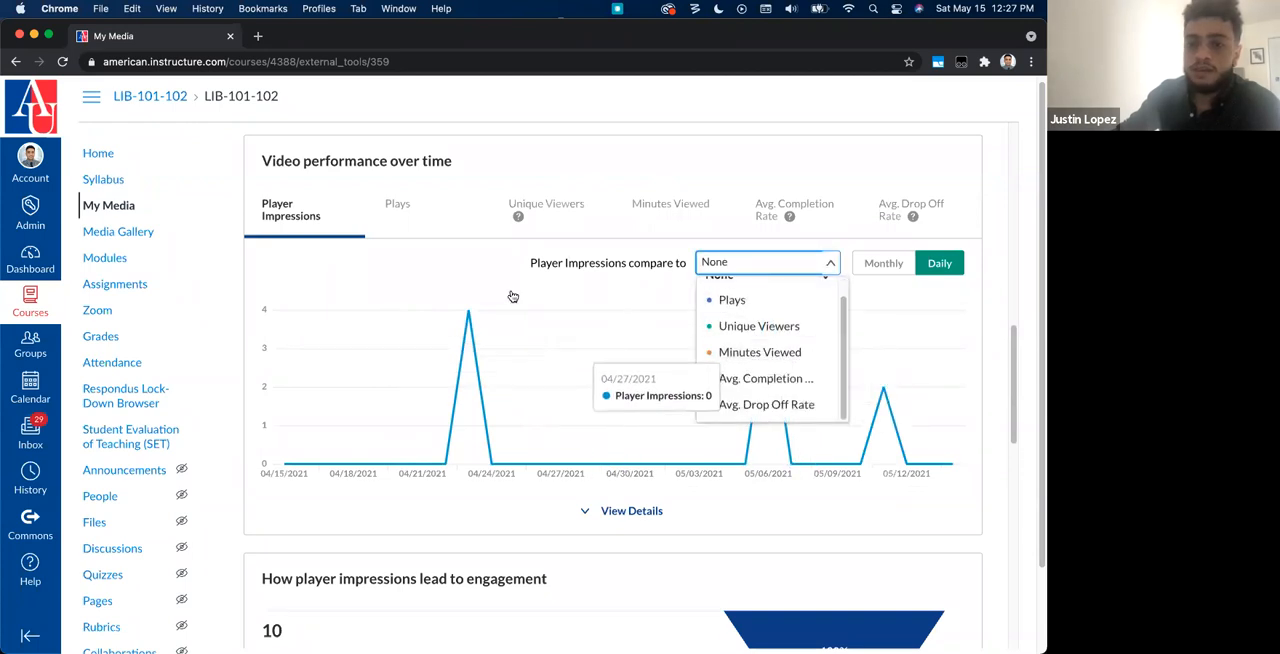
click(433, 205)
Step: Examine the video's plays chart, engagement funnel, top countries, devices overview and top domains
scroll(674, 302, down, 10)
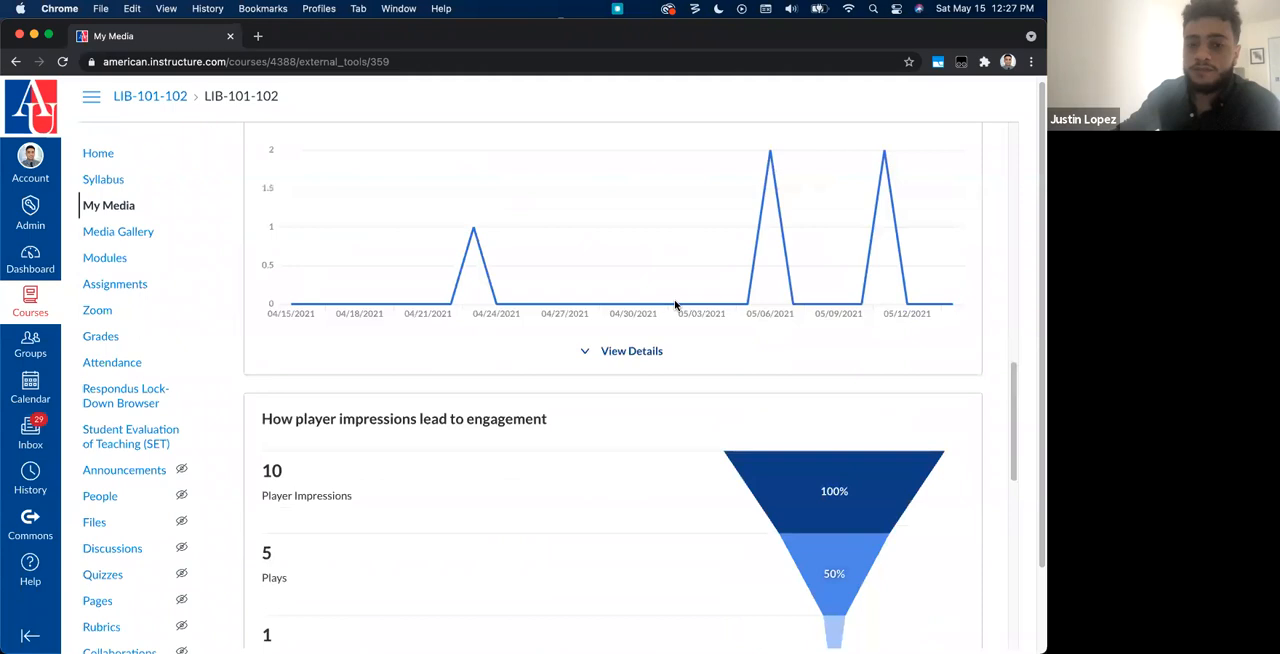
scroll(675, 305, down, 1)
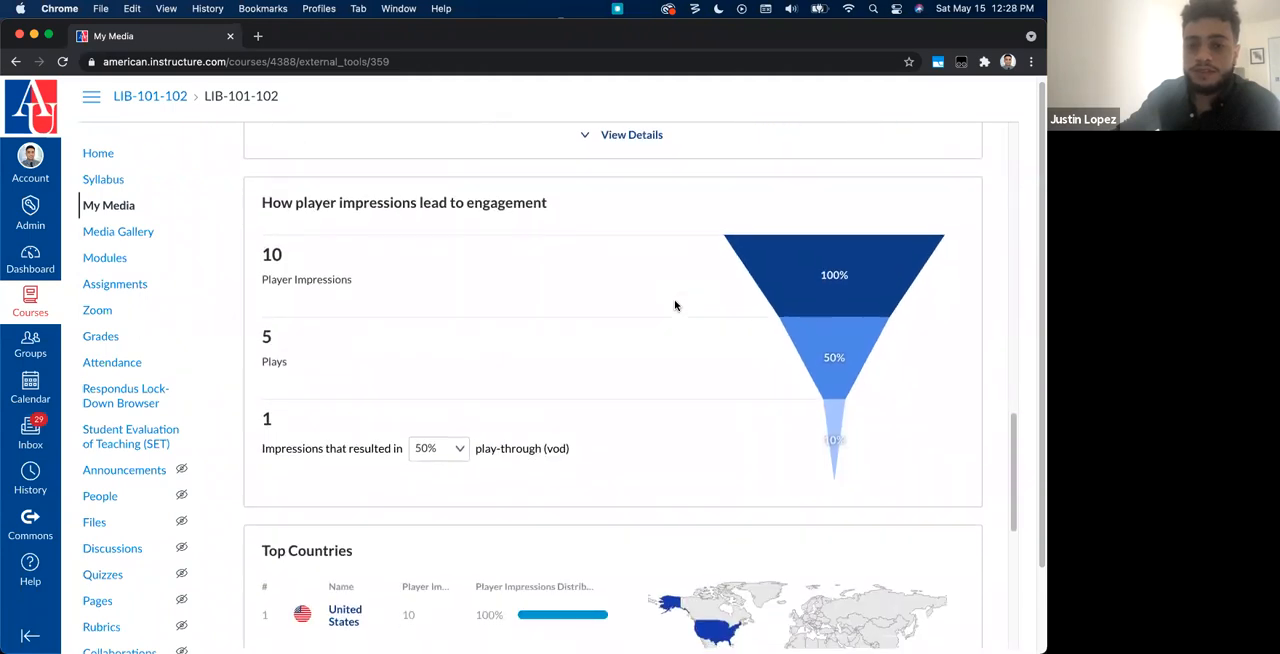
scroll(675, 305, down, 7)
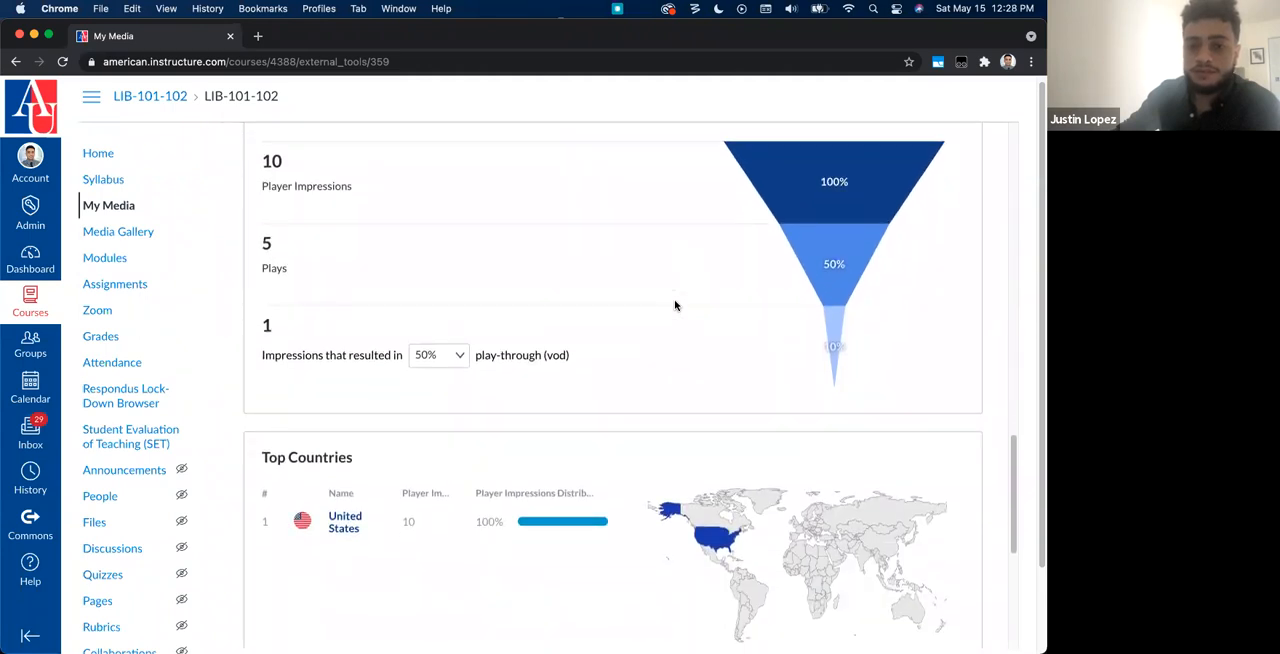
scroll(626, 368, down, 3)
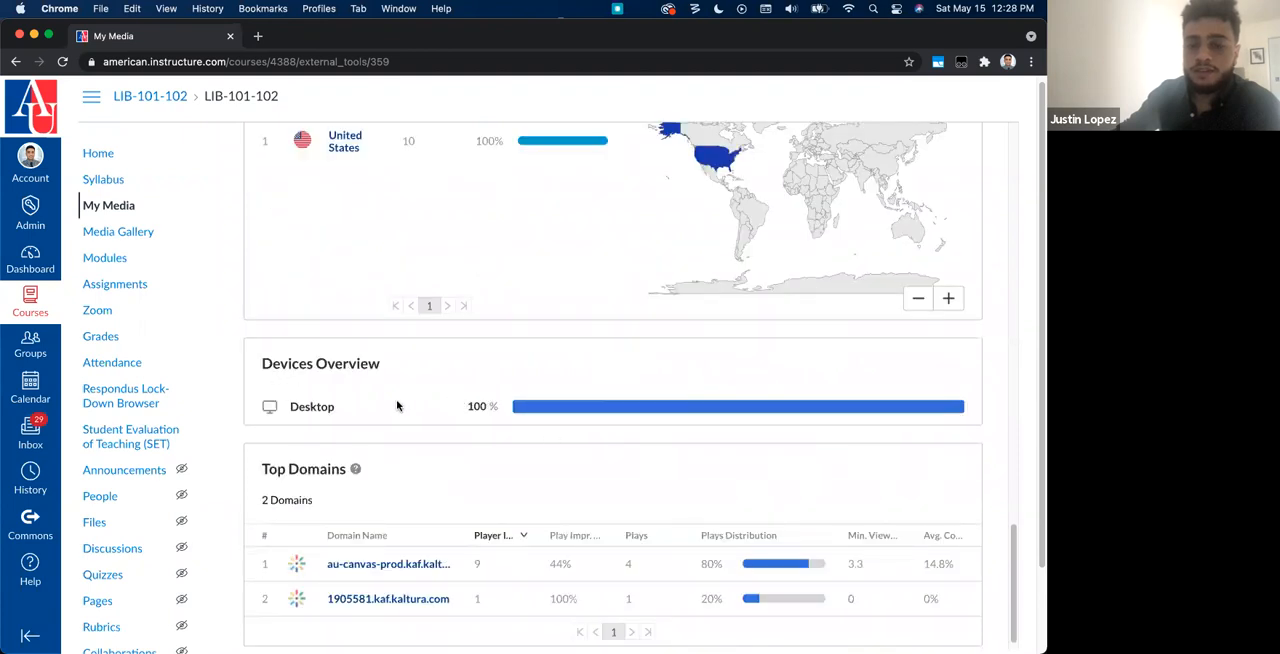
scroll(396, 405, down, 3)
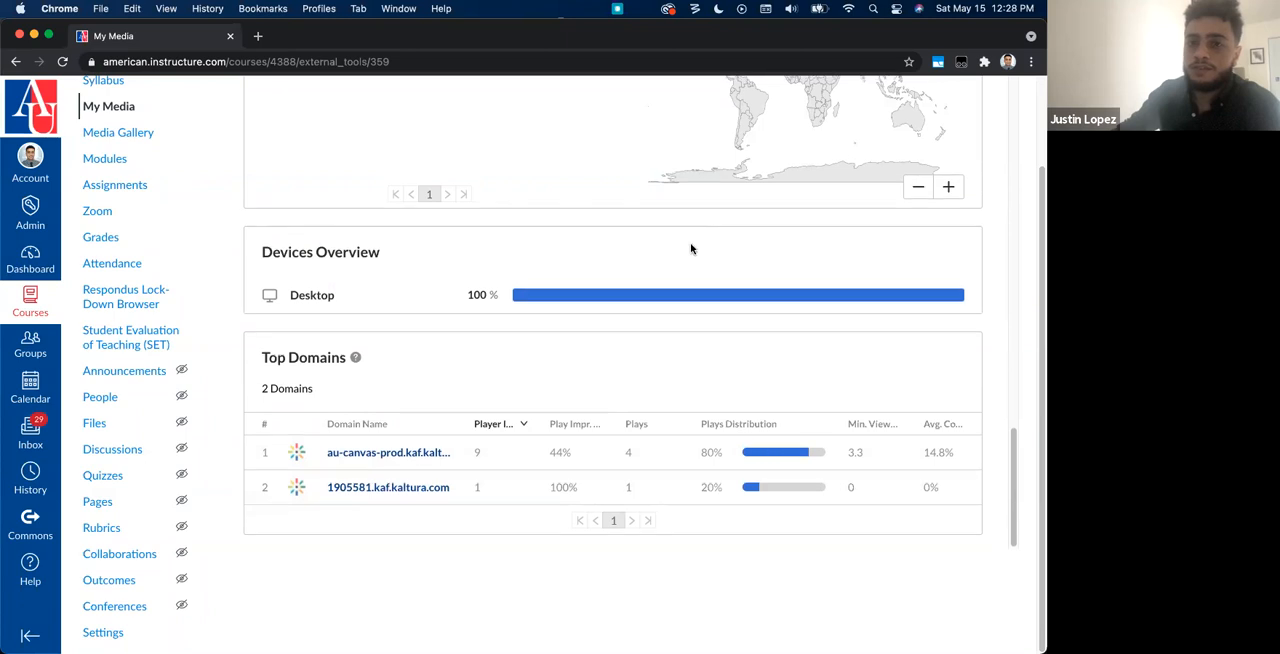
scroll(694, 251, up, 10)
scroll(717, 263, up, 1)
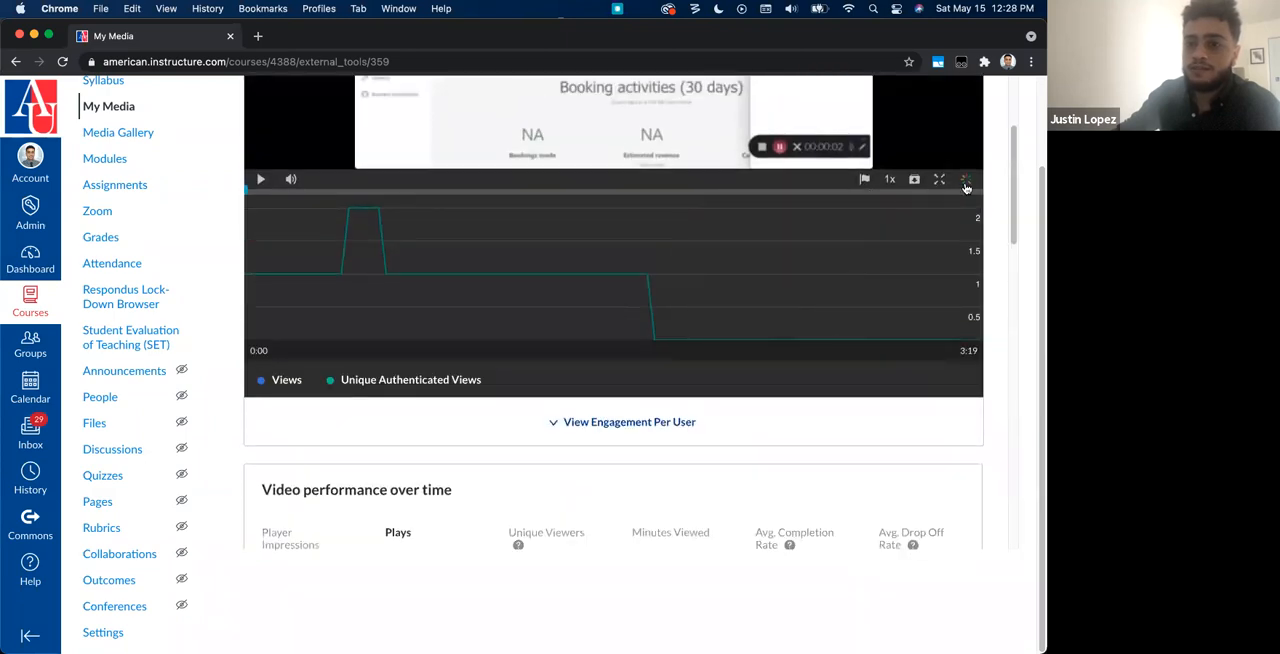
scroll(449, 489, down, 10)
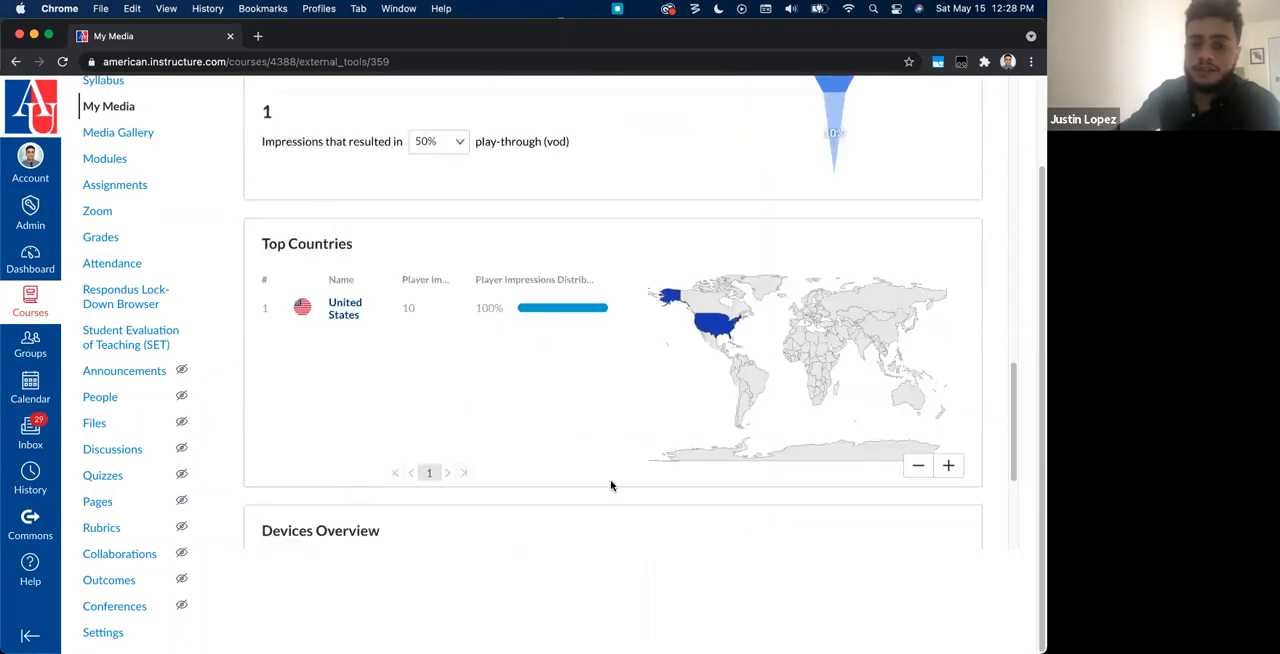
scroll(467, 446, down, 2)
Step: Review the report types available for exporting the video's analytics without exporting any
scroll(583, 466, up, 15)
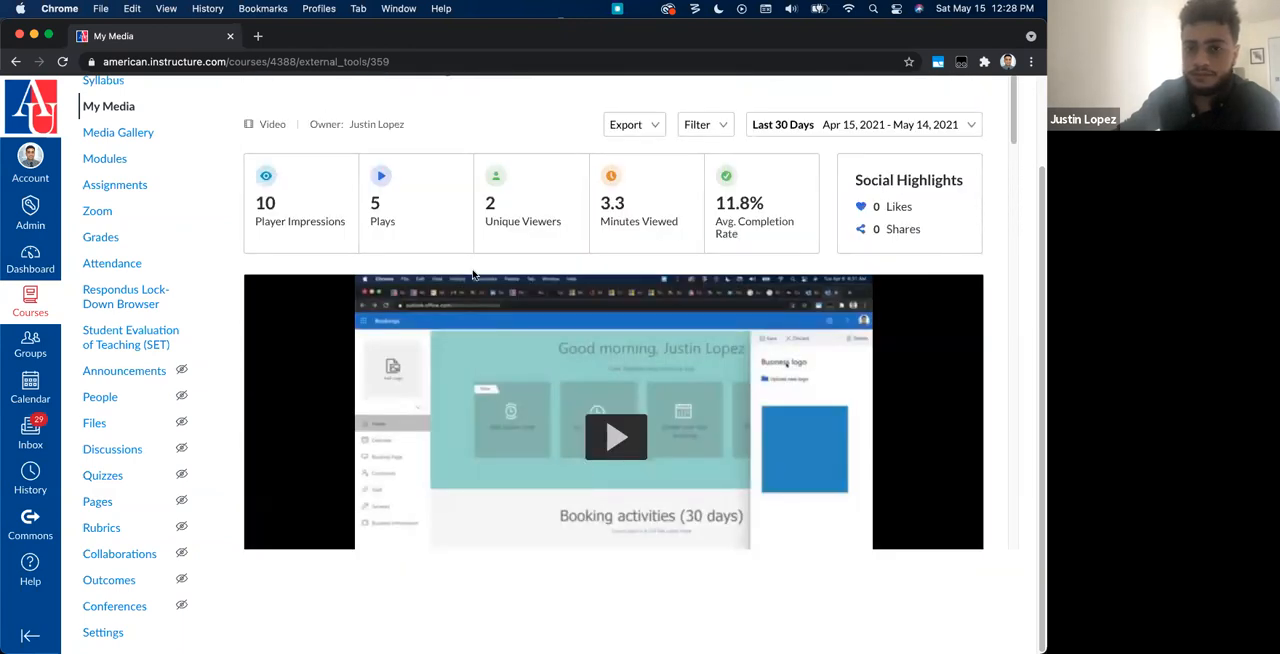
click(622, 128)
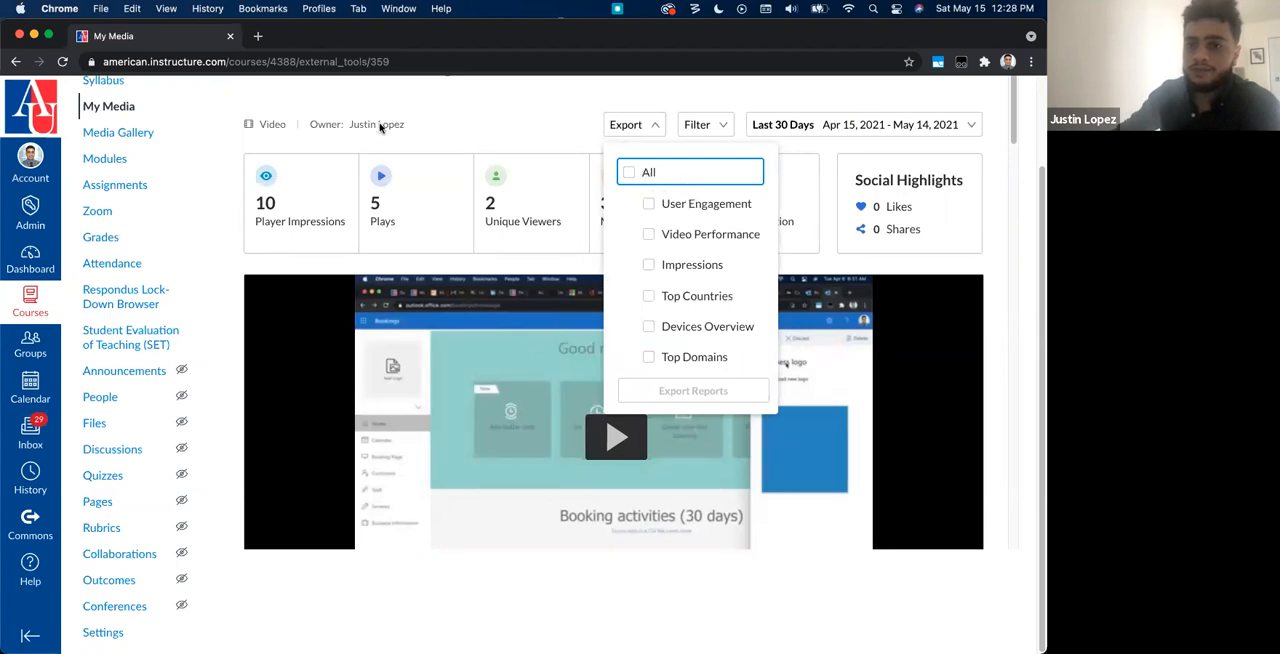
click(428, 122)
scroll(426, 167, up, 2)
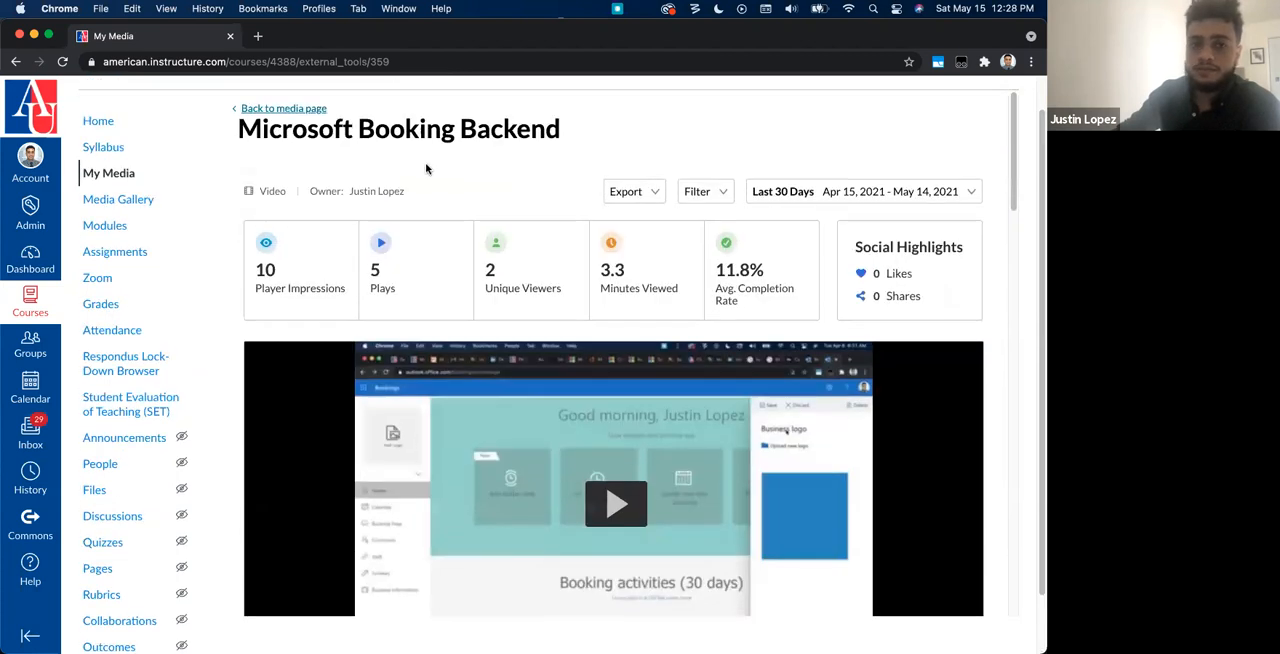
Step: Return to the My Media list, look over its entries and open the course's Media Gallery
click(140, 176)
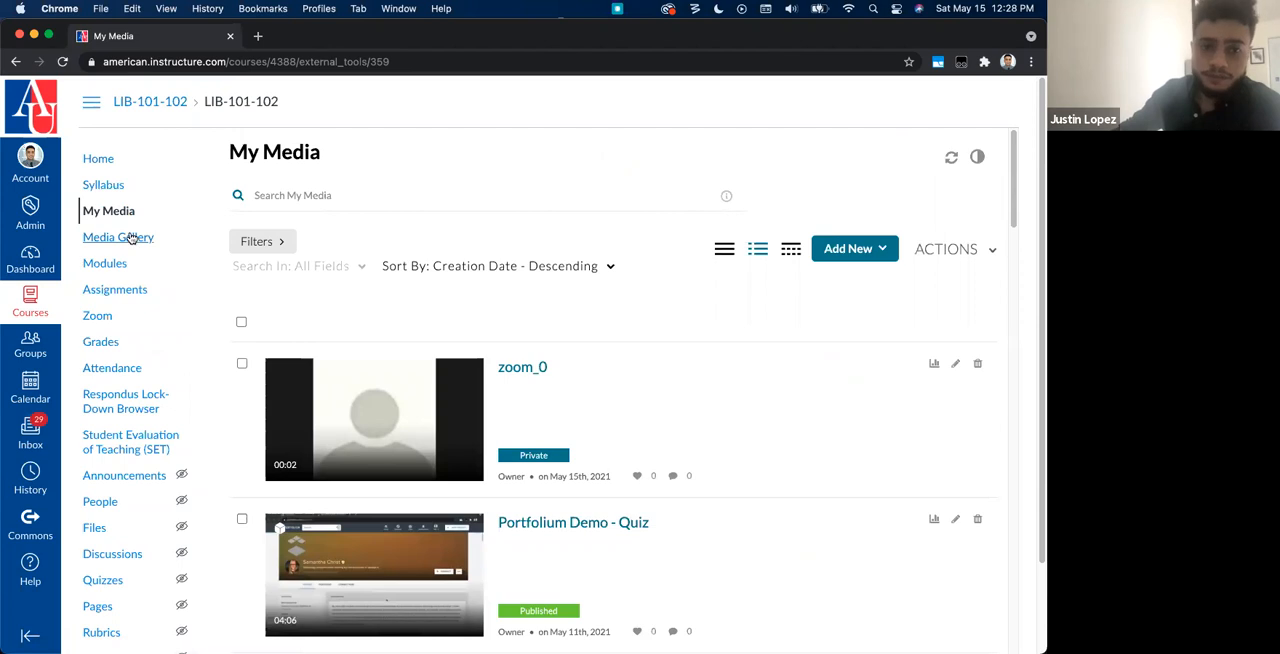
scroll(540, 478, down, 2)
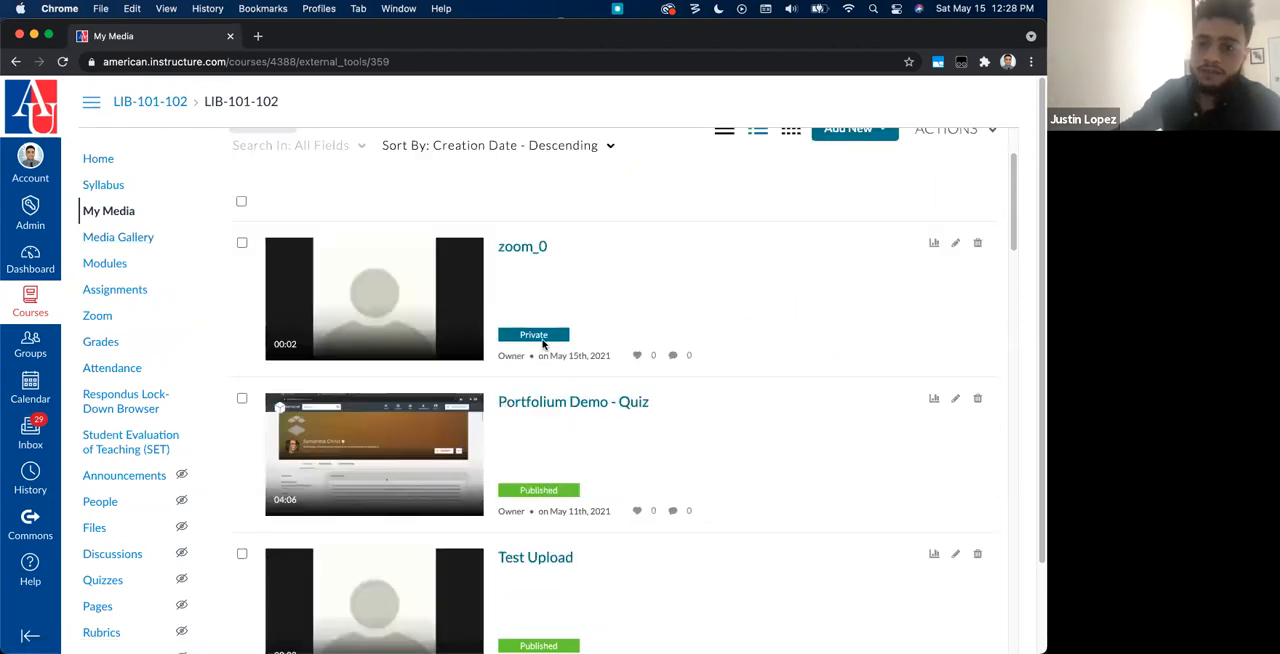
scroll(512, 488, down, 2)
click(143, 237)
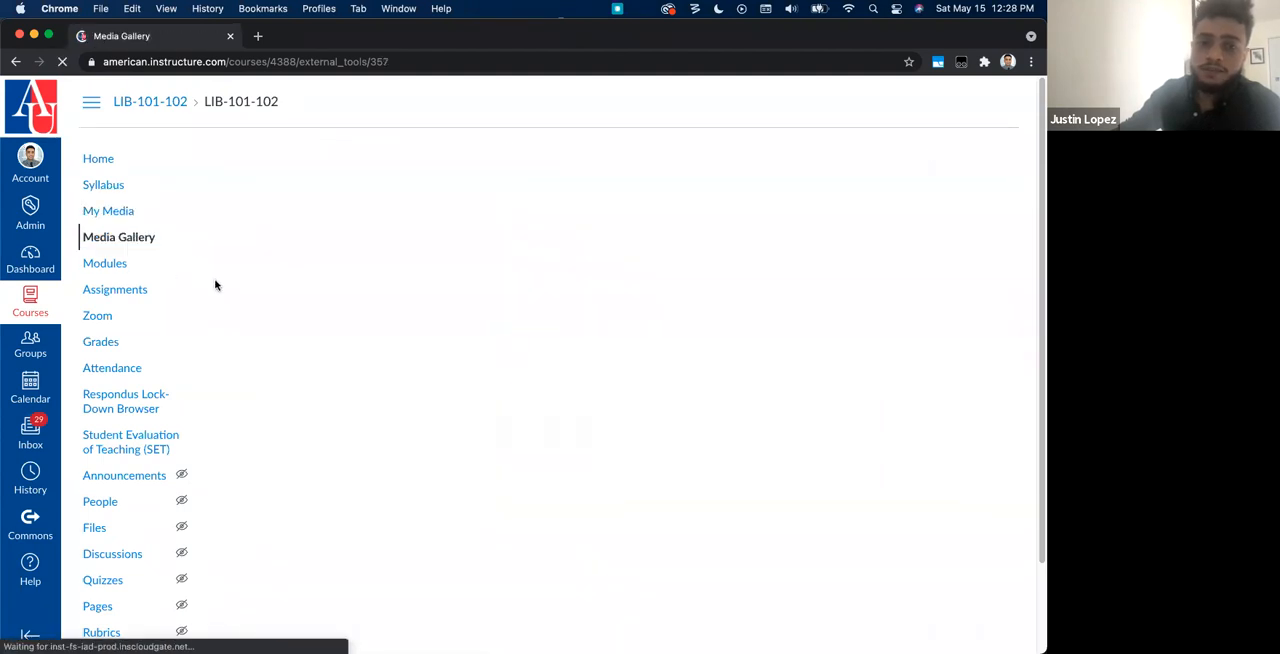
Step: Look over all the media in the Media Gallery and the playlists on its home page
click(357, 200)
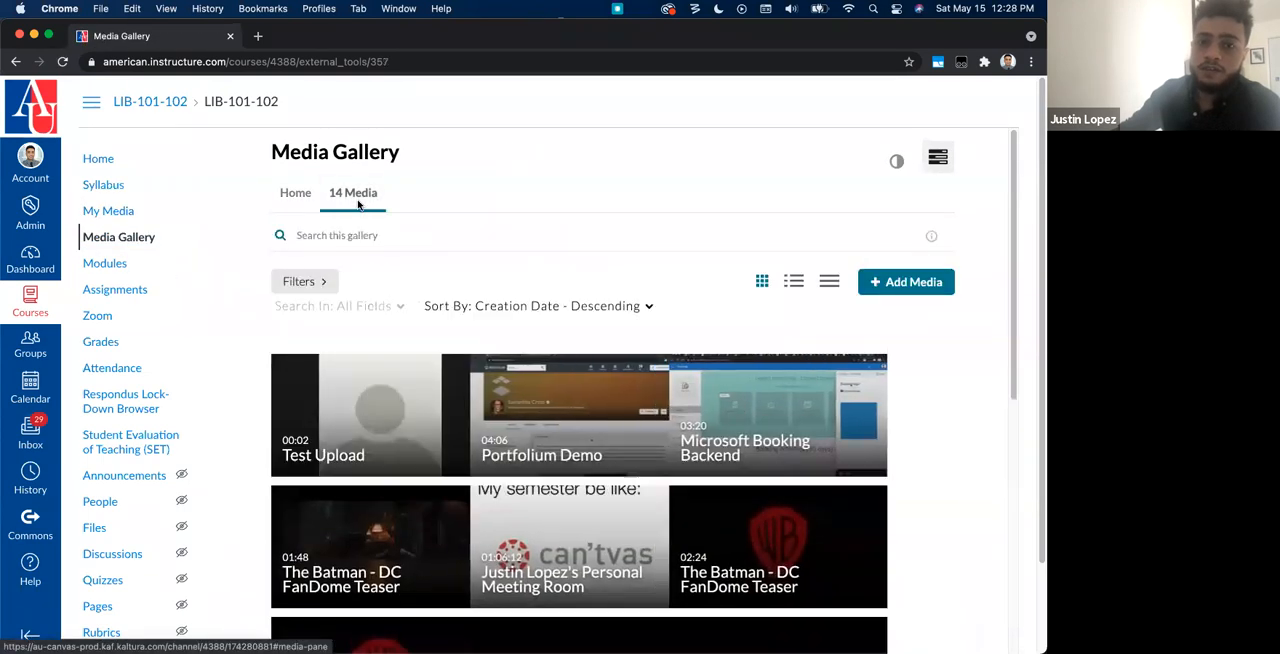
scroll(565, 437, down, 1)
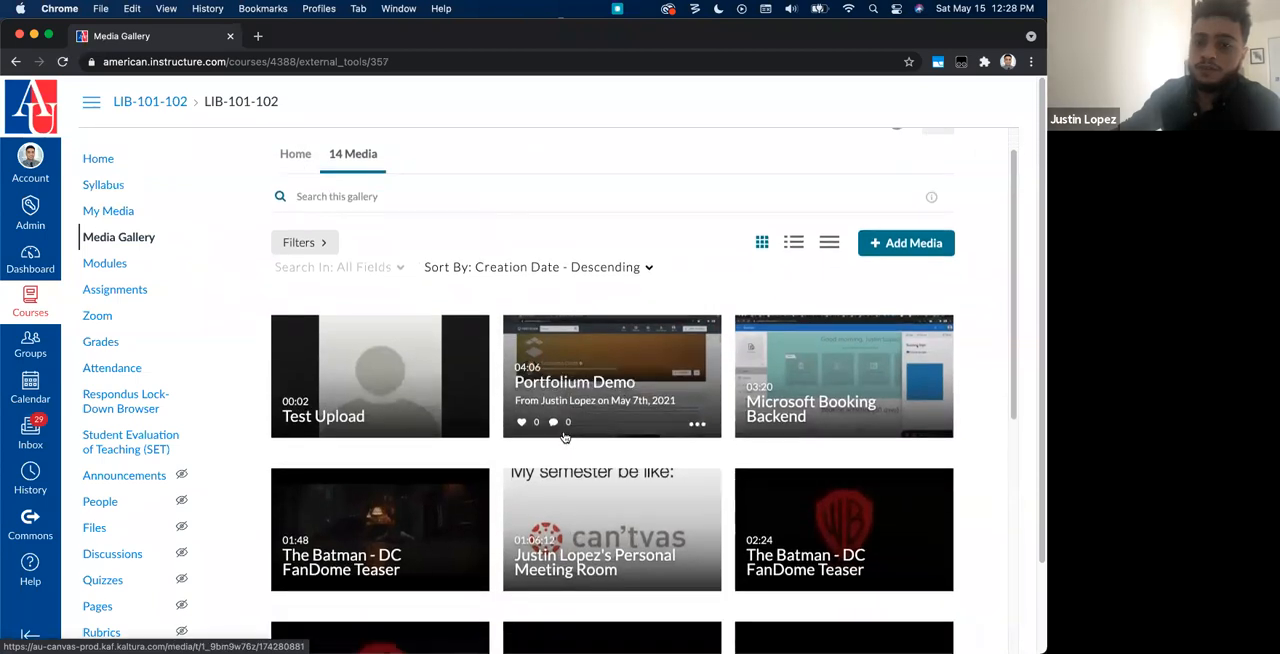
scroll(565, 437, down, 5)
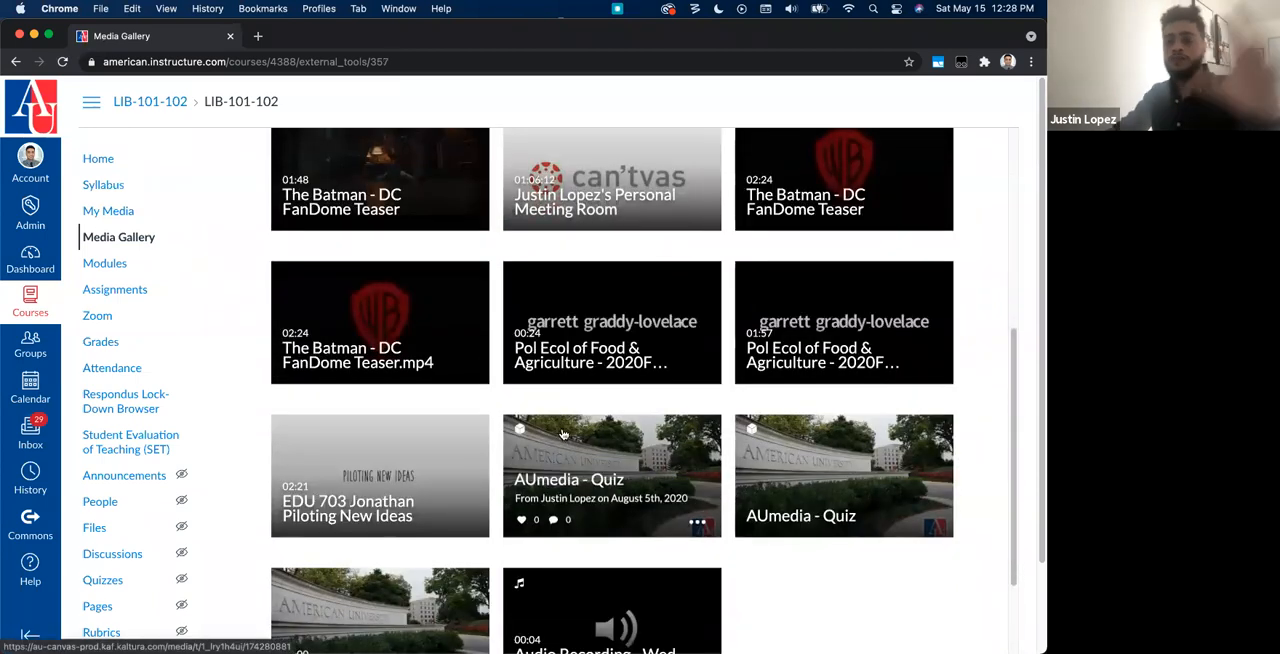
scroll(563, 434, up, 6)
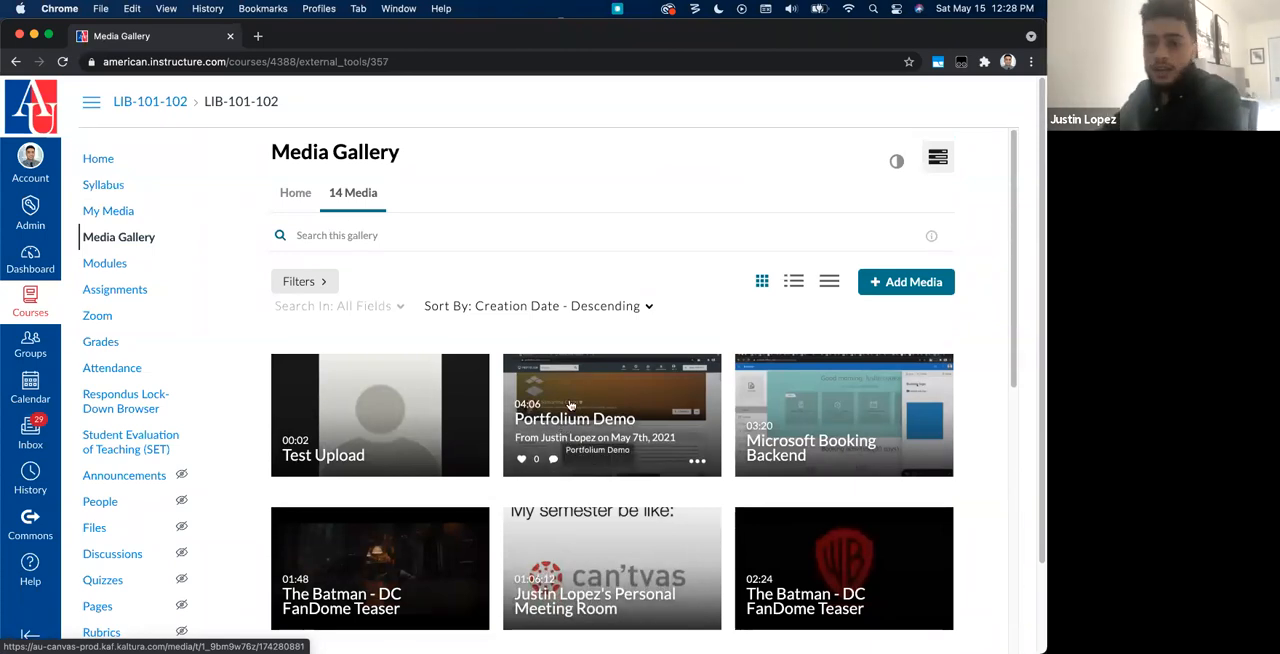
click(292, 195)
scroll(316, 250, down, 1)
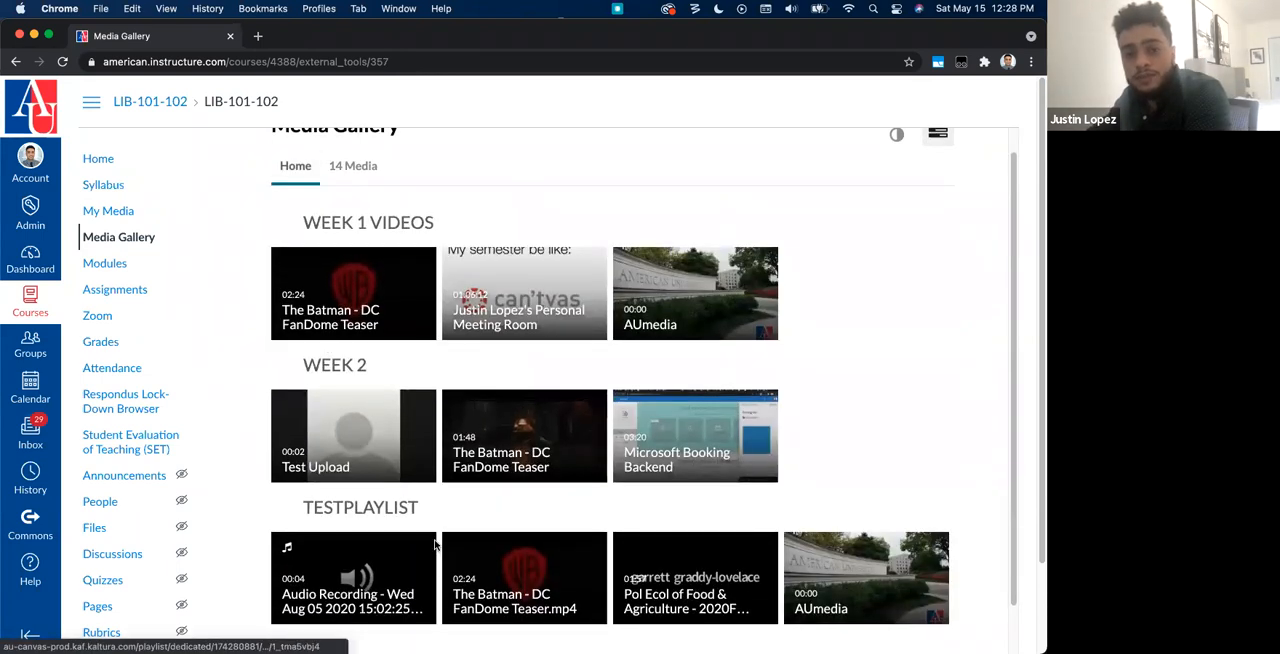
scroll(300, 292, down, 1)
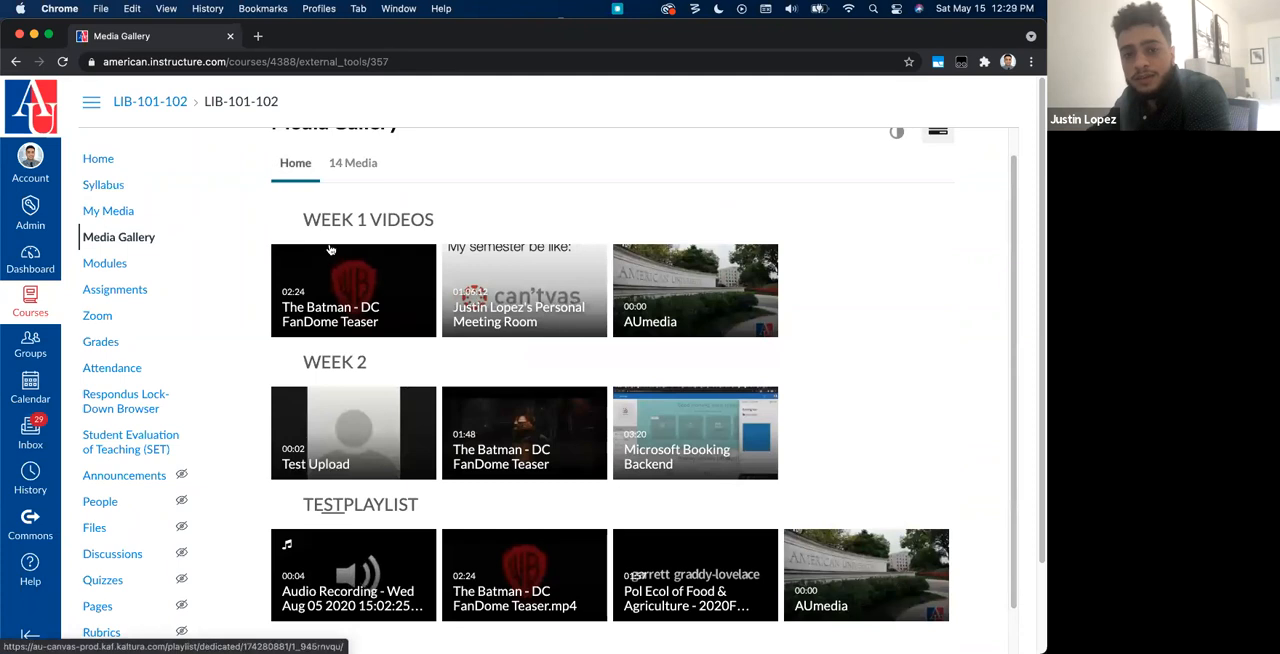
Step: Create a channel playlist in the Media Gallery titled "Week 3" with the description "What to watch on Week 3"
click(352, 163)
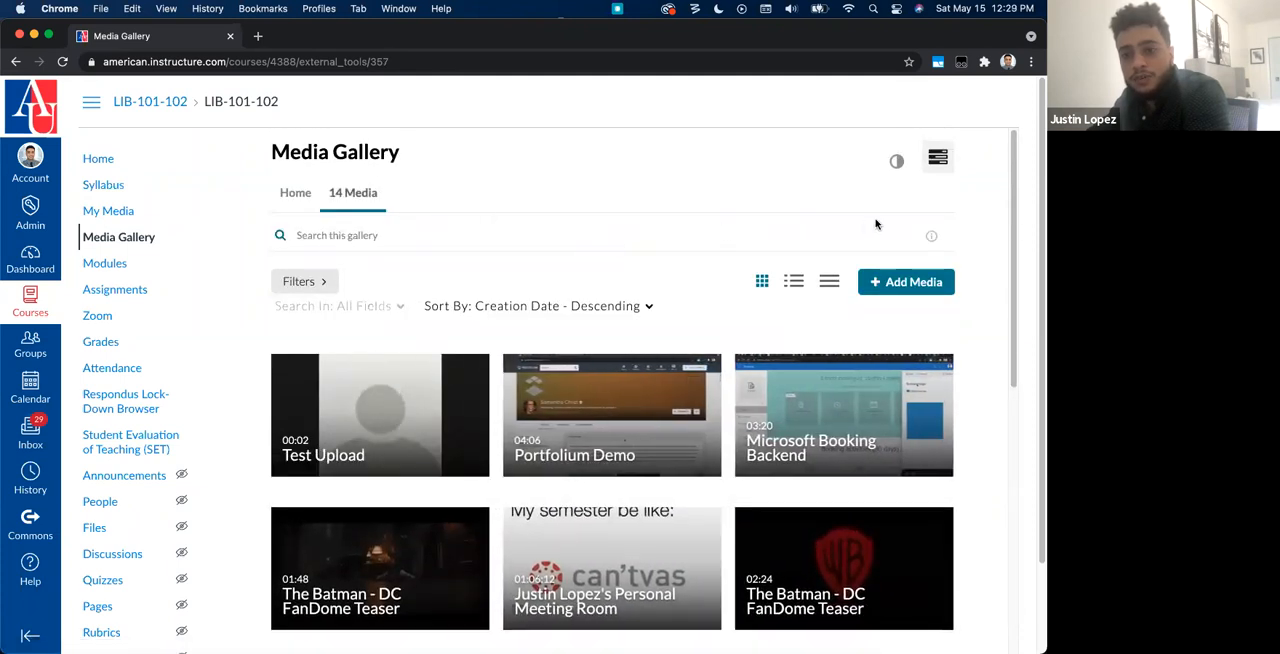
click(938, 159)
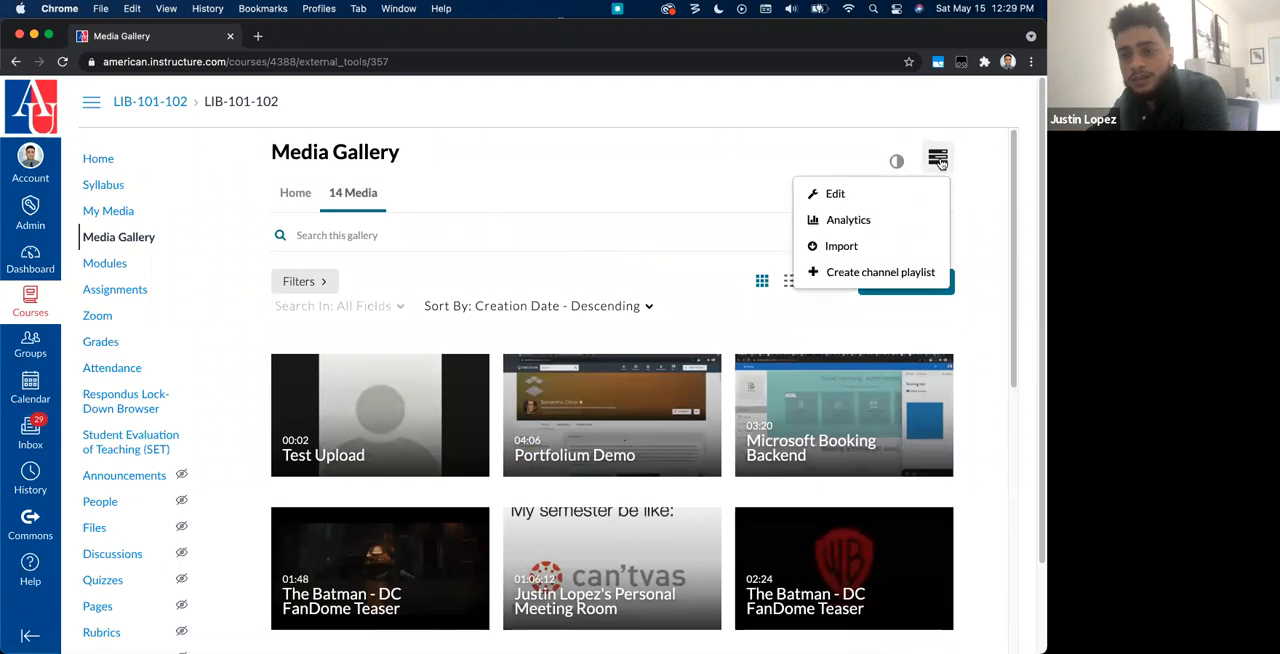
click(918, 271)
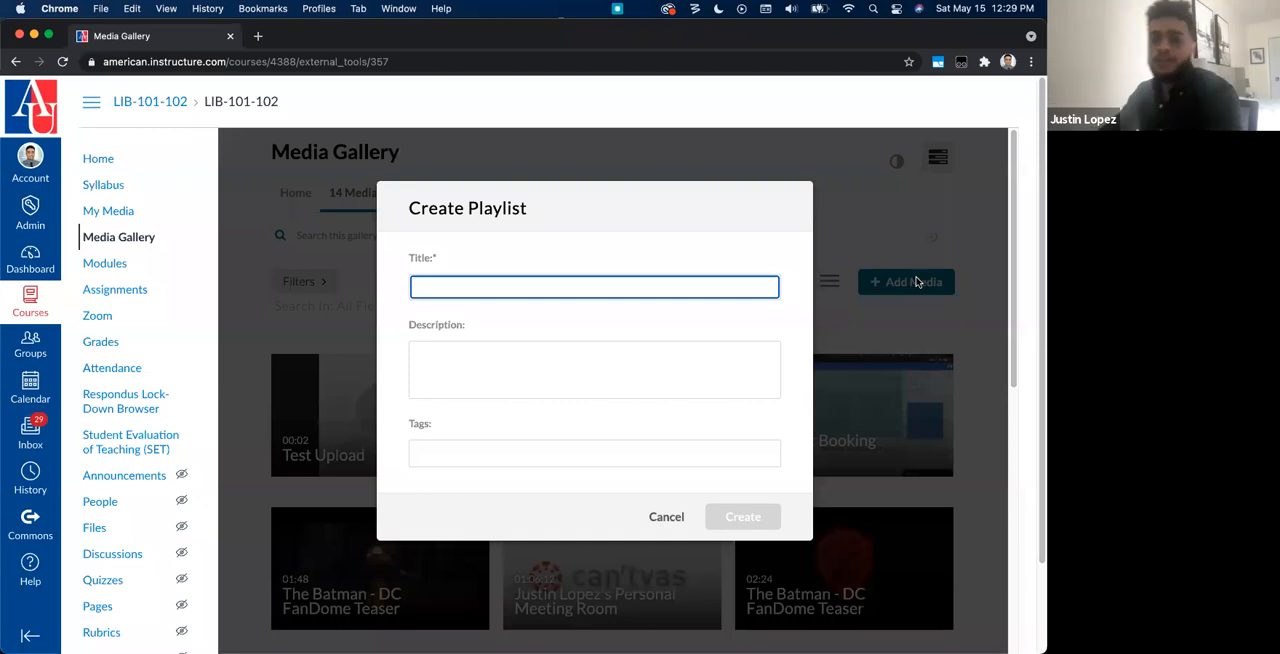
text(Week 3)
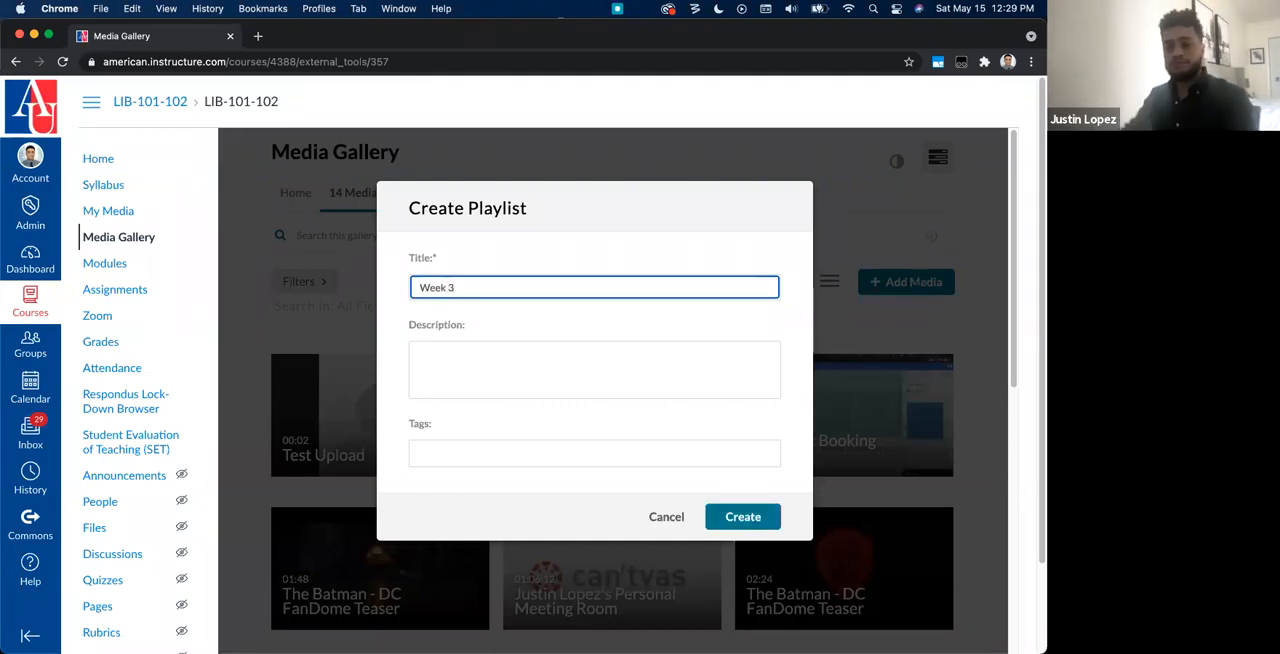
click(727, 356)
text(What to watch on)
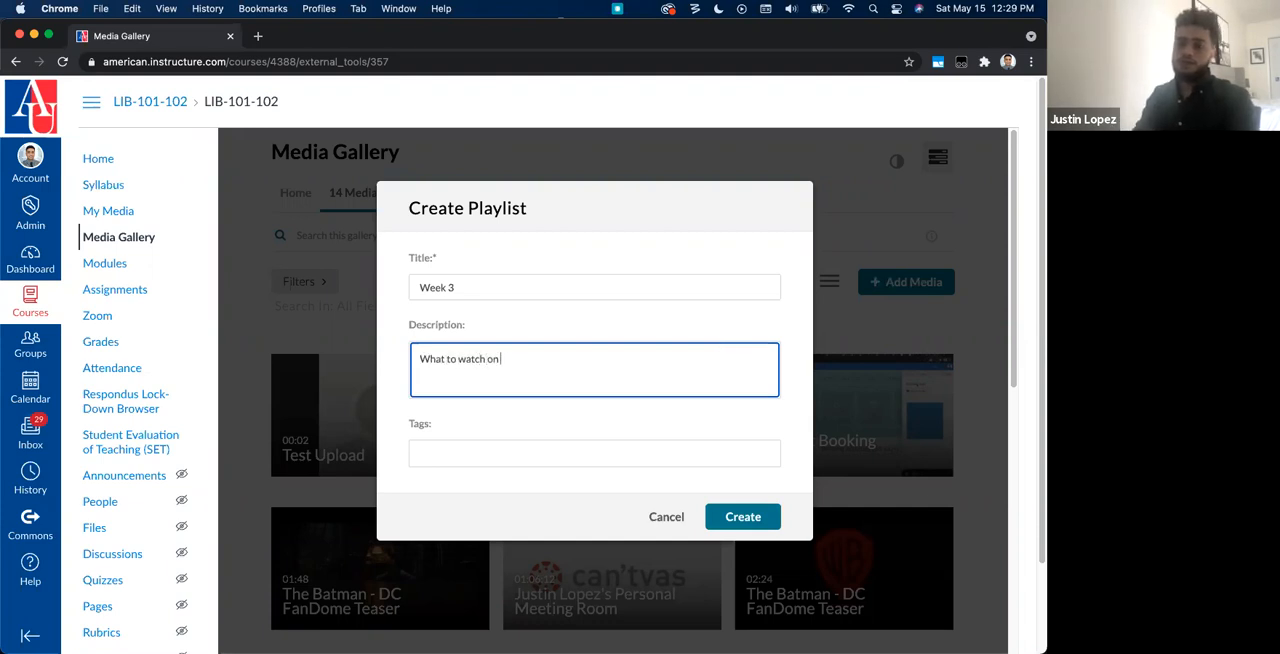
text( Week 3)
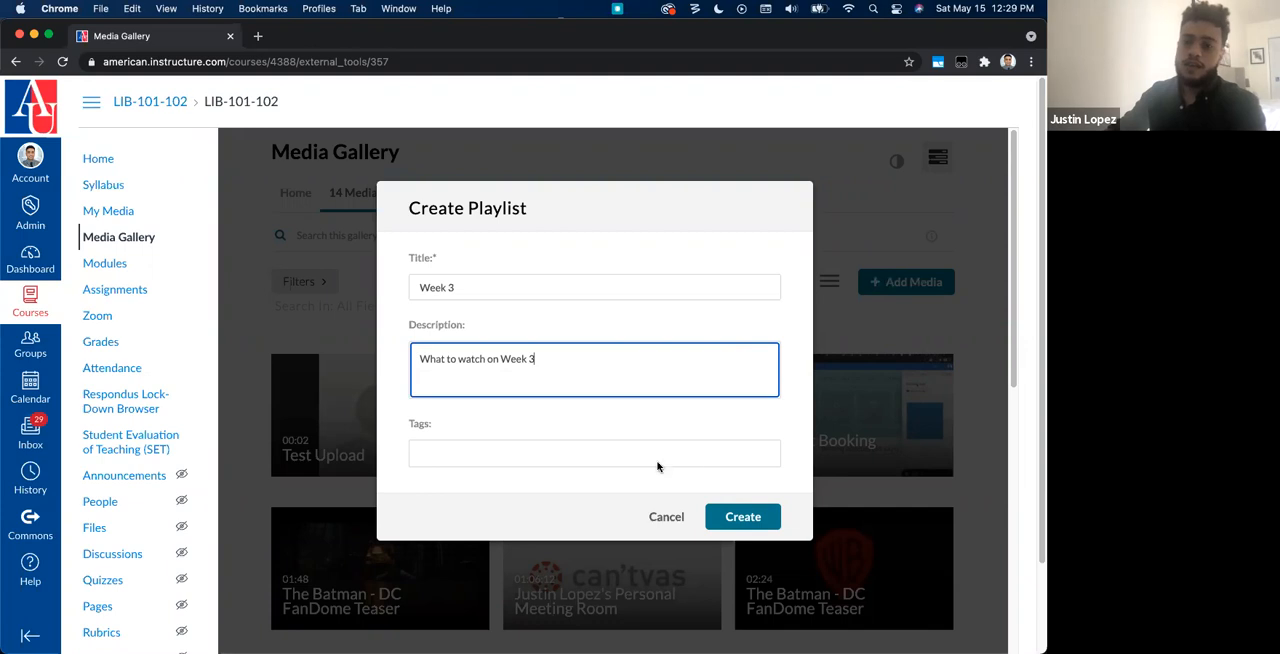
click(742, 516)
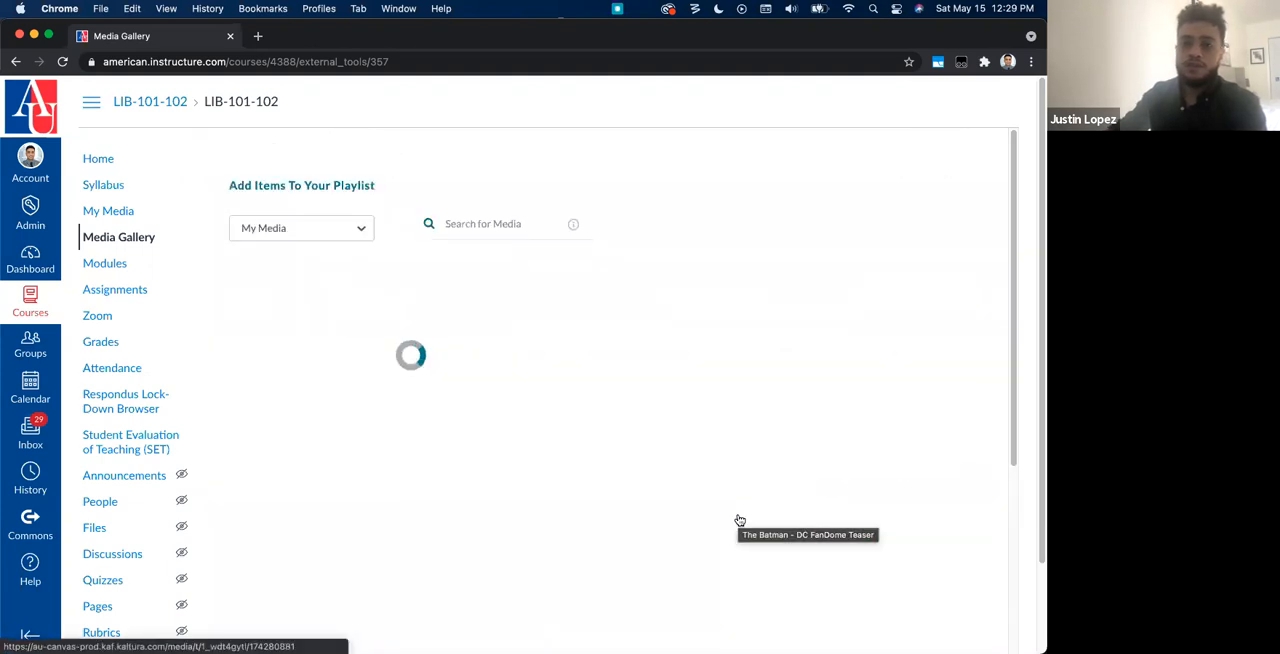
Step: Add the 01:57 Pol Ecol of Food & Agriculture video, the 01:06:12 meeting room recording and Microsoft Booking Backend to the playlist, and leave for the gallery
scroll(441, 489, down, 7)
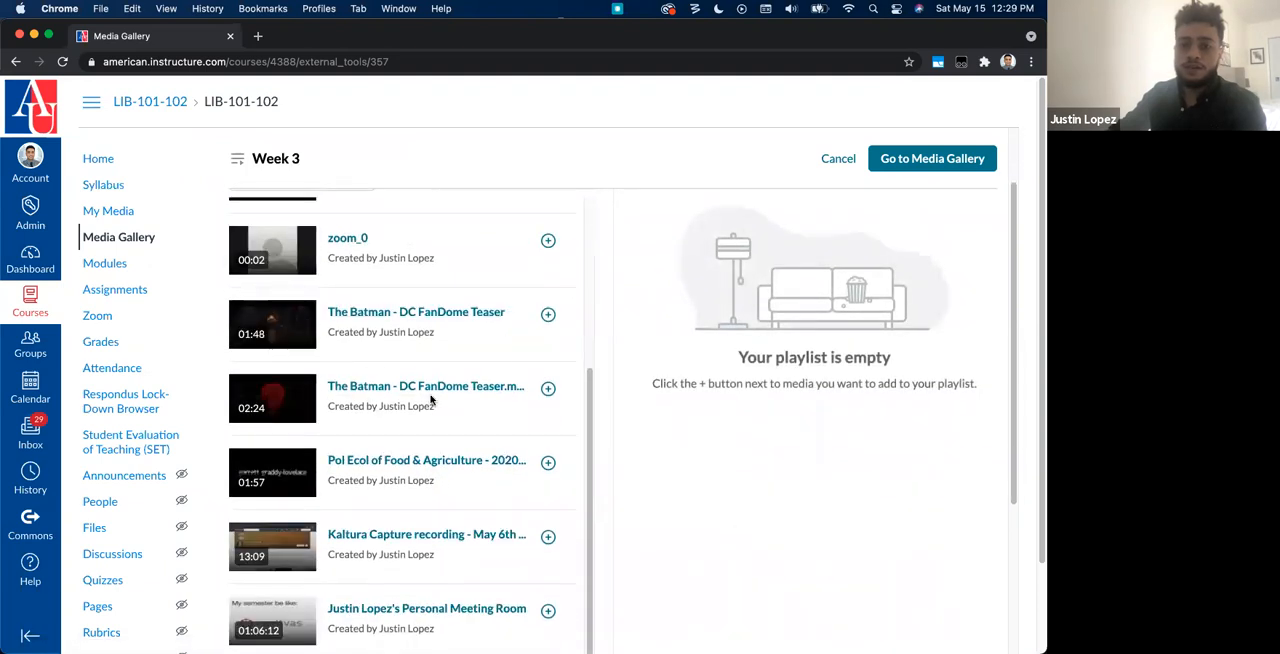
scroll(460, 398, down, 3)
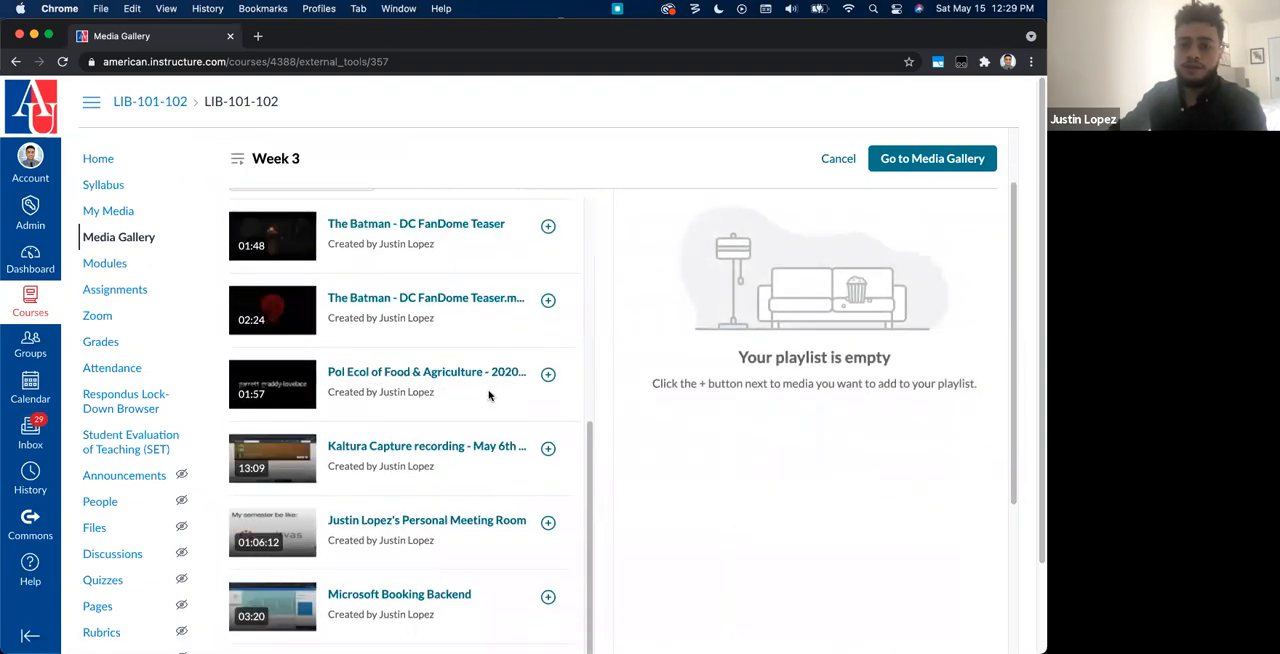
click(546, 375)
scroll(543, 503, down, 1)
click(547, 512)
click(548, 583)
scroll(740, 585, up, 2)
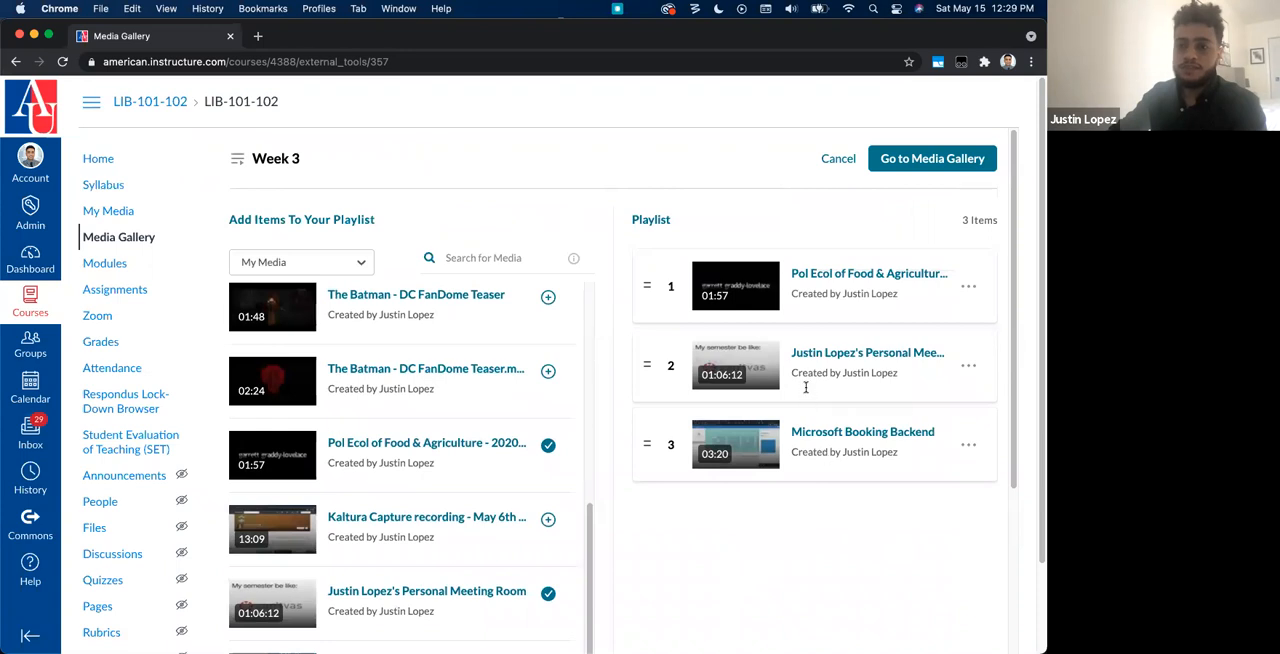
click(924, 168)
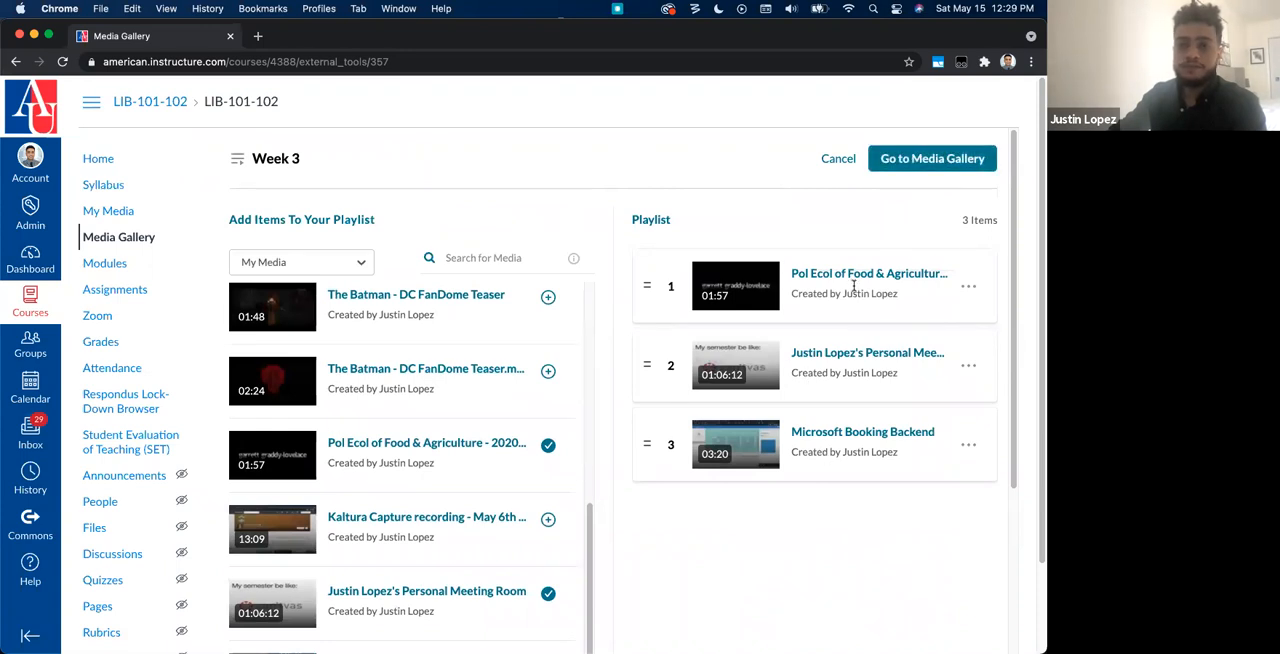
click(935, 171)
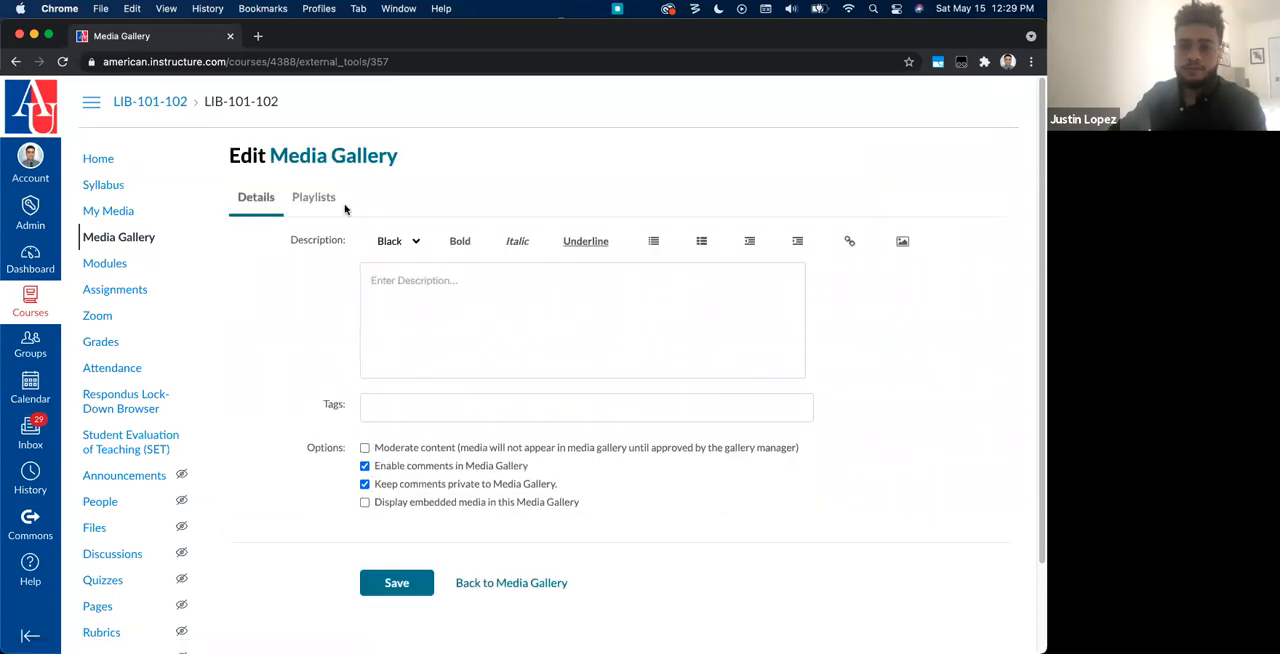
Step: Check the list of playlists and enable Moderate content in the Media Gallery's details
click(314, 199)
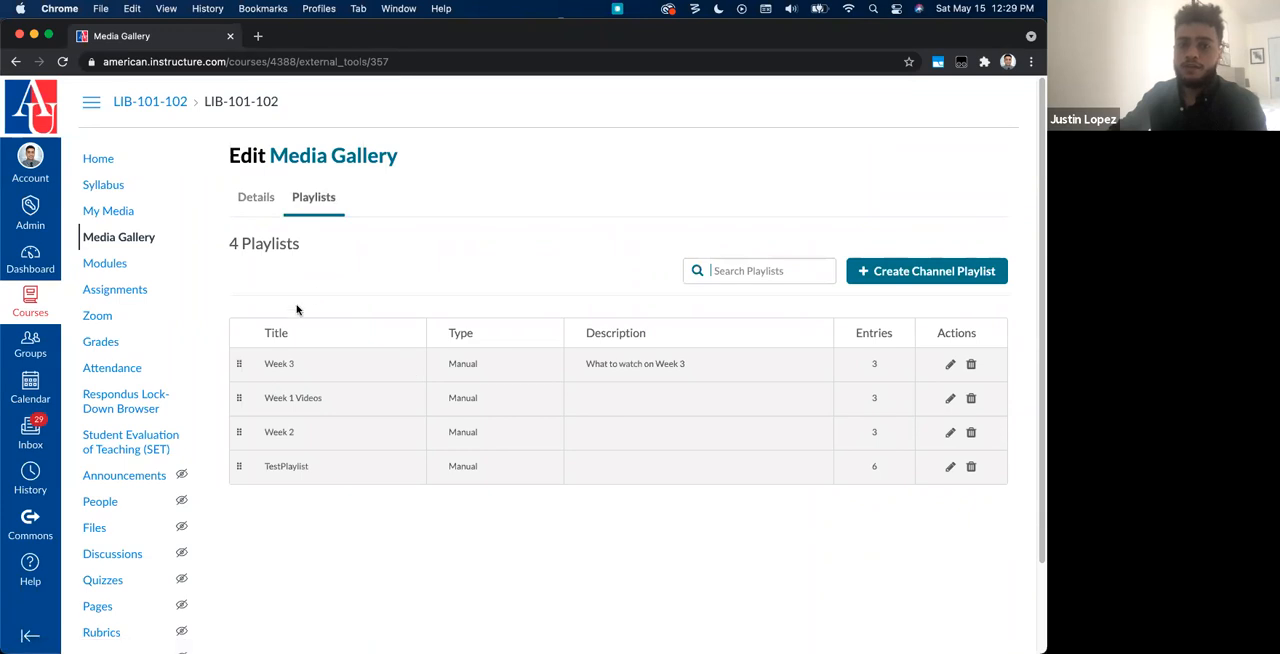
click(257, 209)
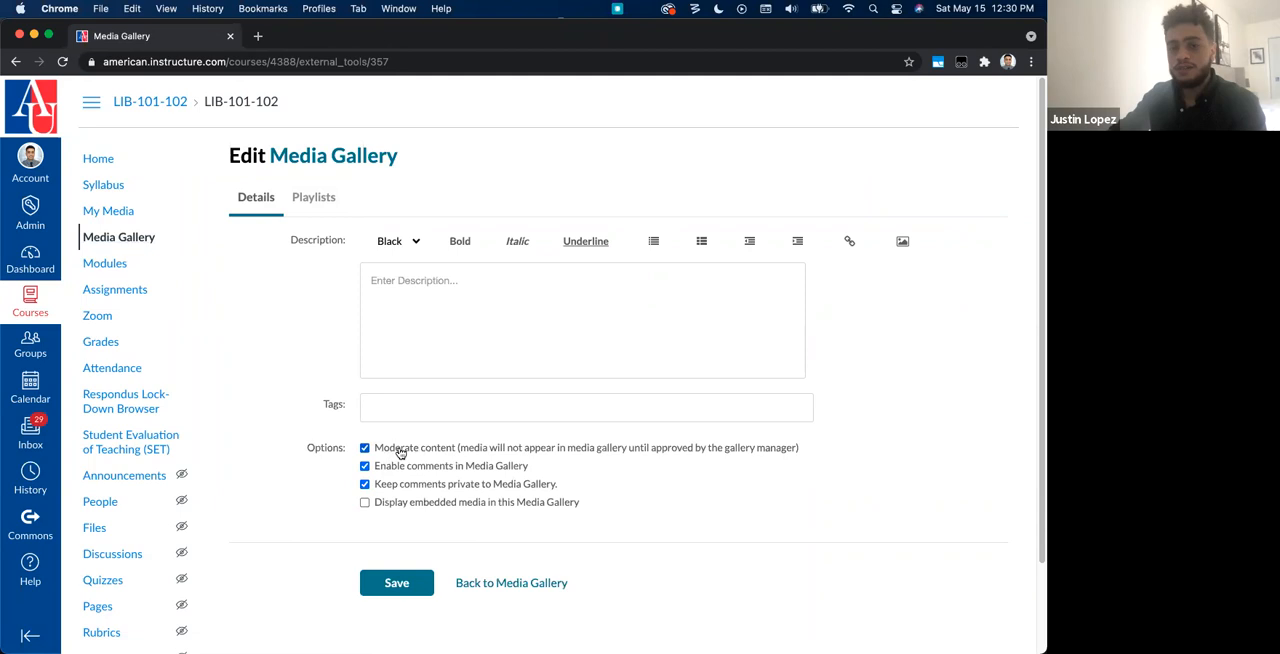
Step: Reorder the gallery's playlists so that Week 3 comes after Week 2 and before TestPlaylist
click(322, 202)
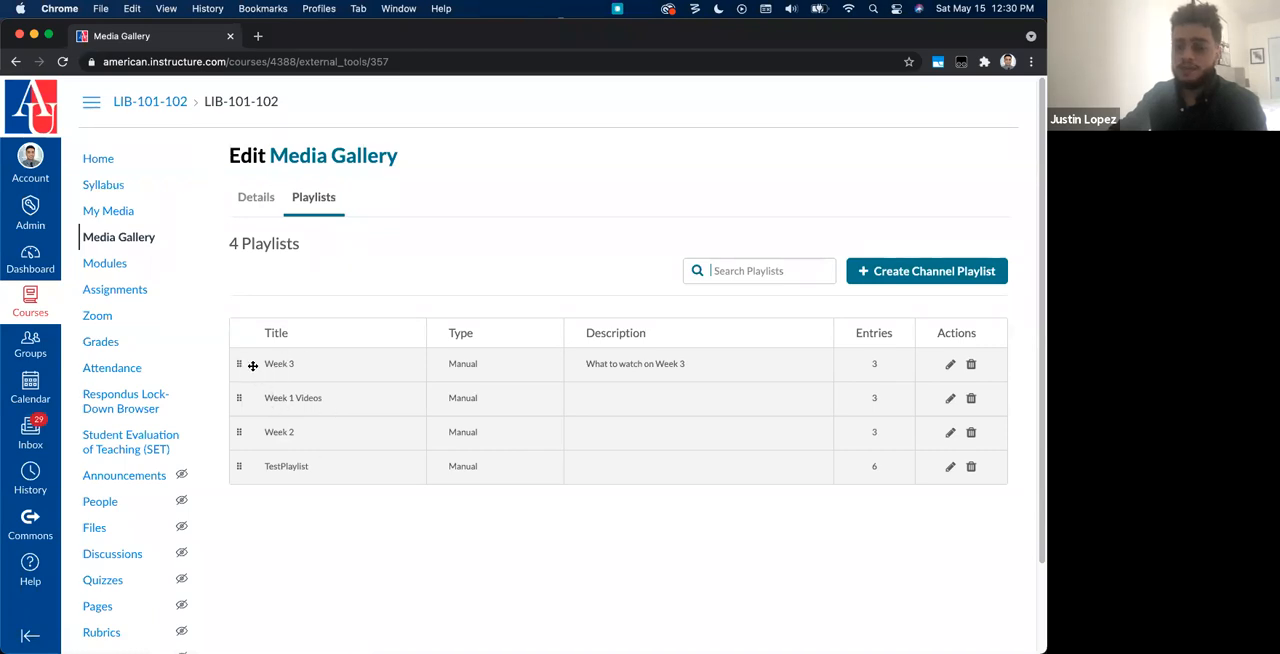
drag(234, 366, 238, 425)
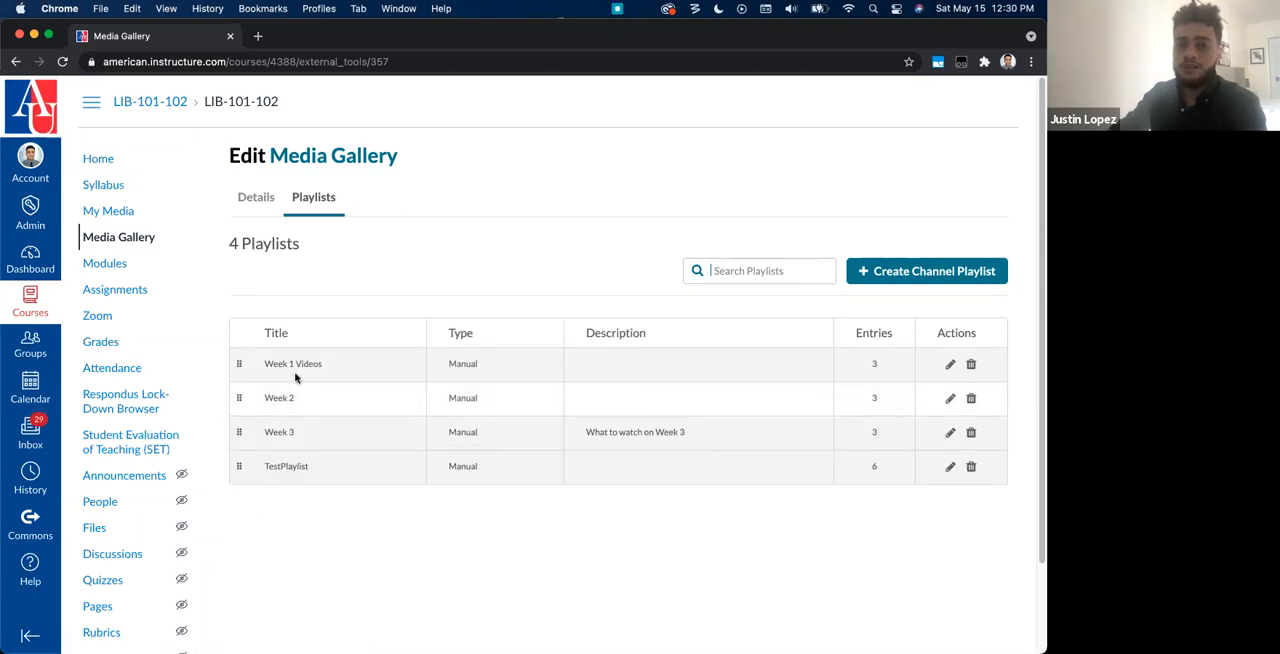
scroll(481, 559, down, 2)
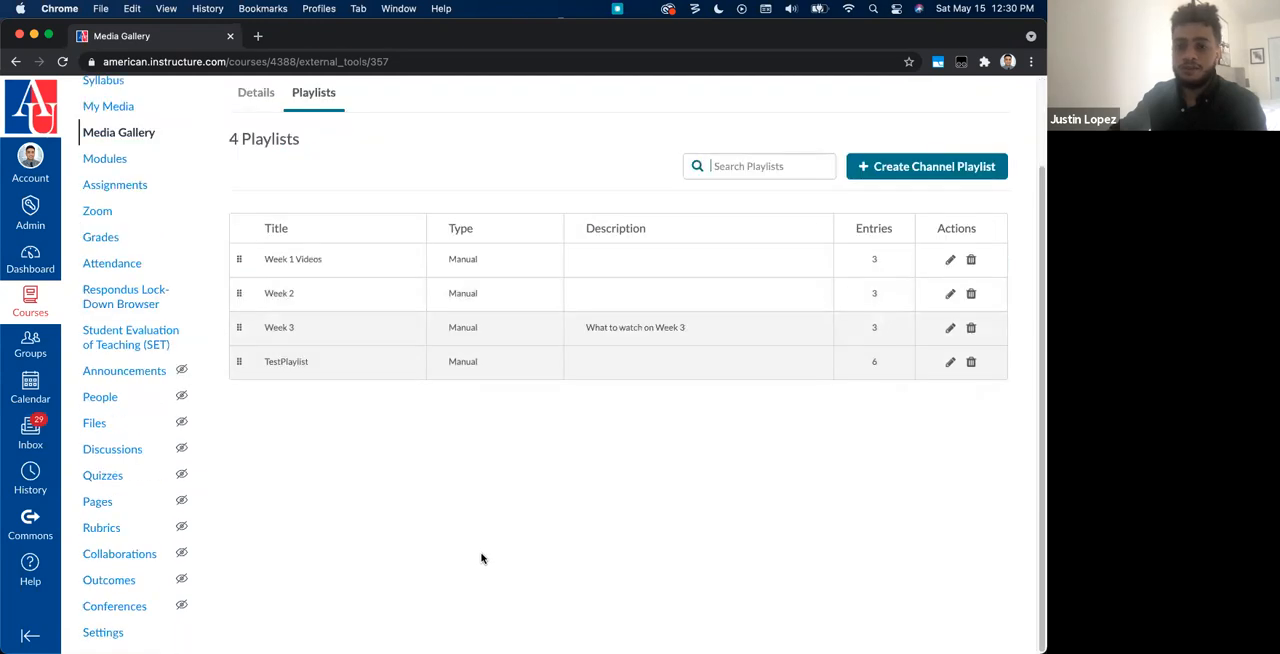
scroll(383, 447, up, 2)
Step: Save the Media Gallery's details and return to the gallery to look over its playlists in order
click(256, 197)
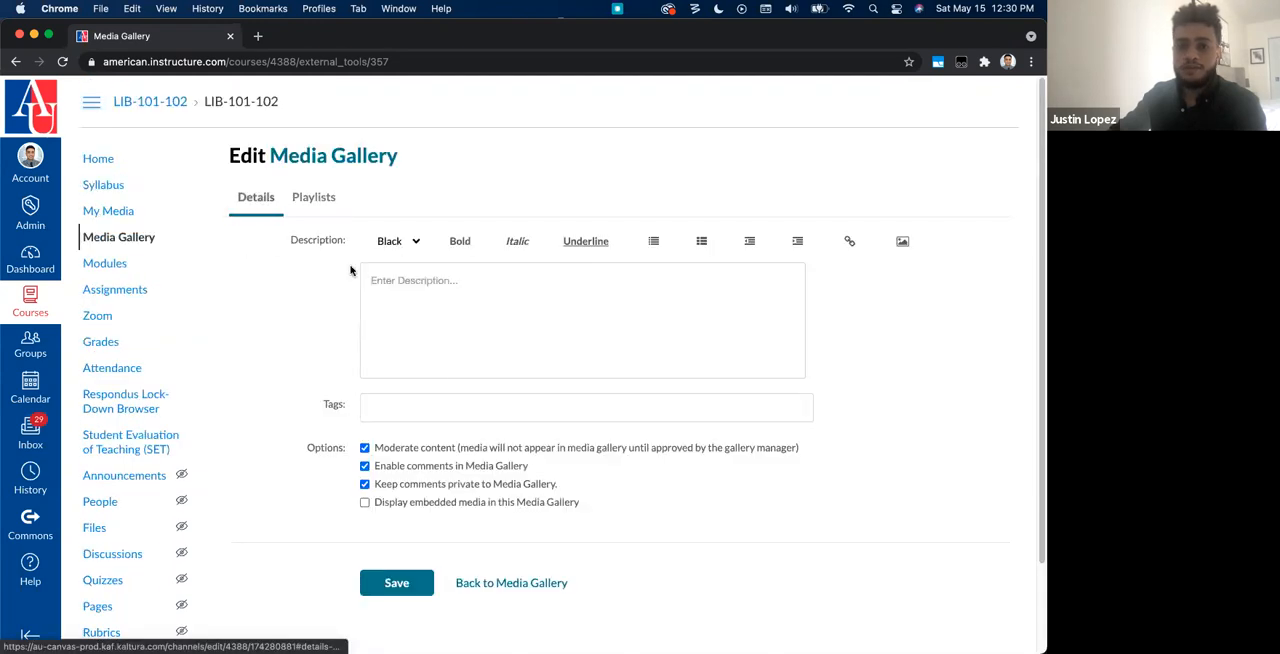
scroll(383, 598, down, 1)
click(396, 553)
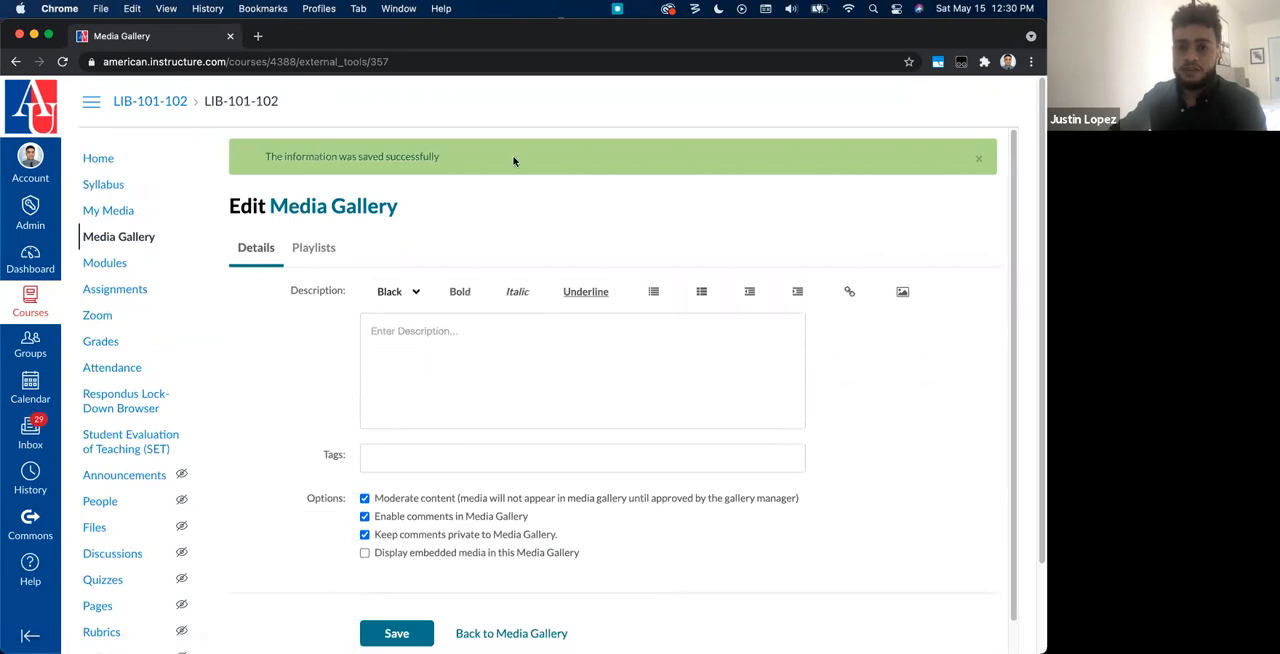
scroll(497, 517, down, 1)
click(503, 601)
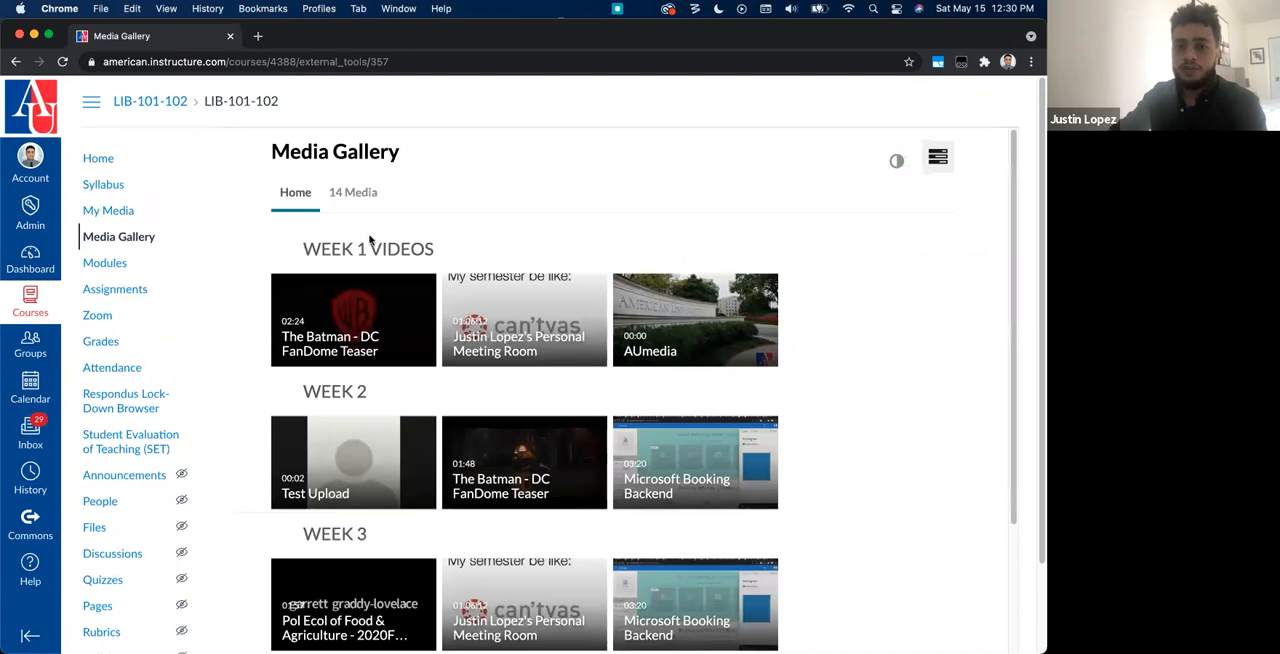
scroll(340, 384, down, 1)
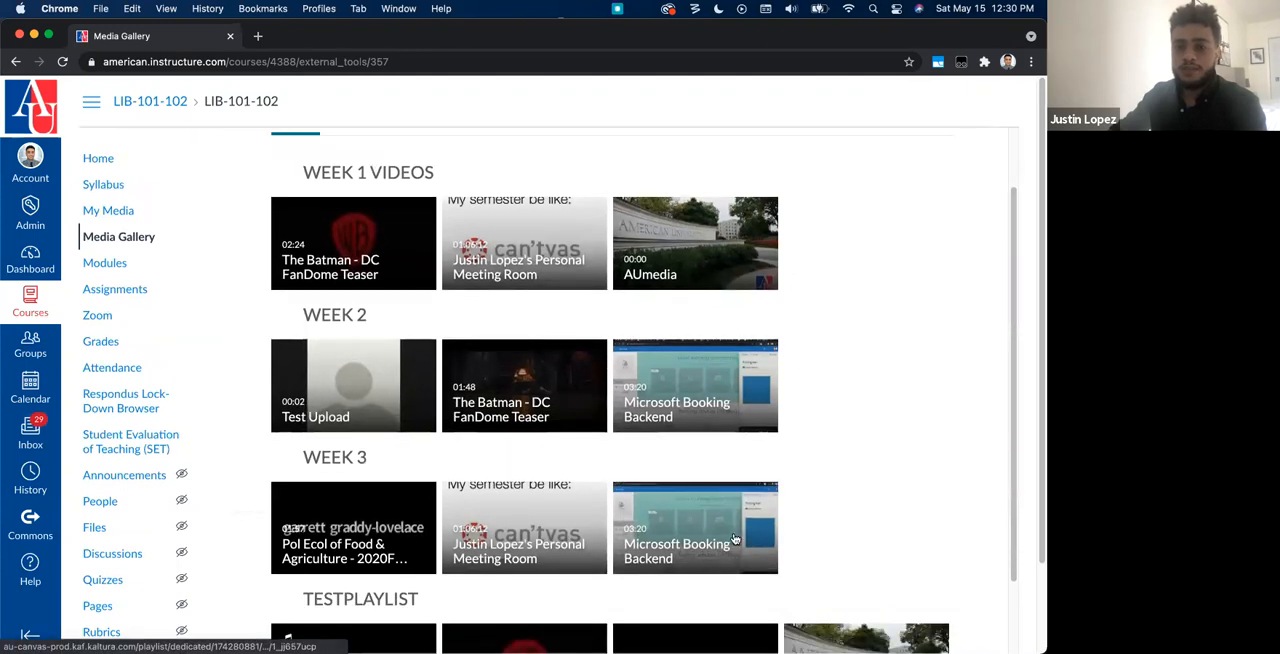
scroll(650, 553, down, 2)
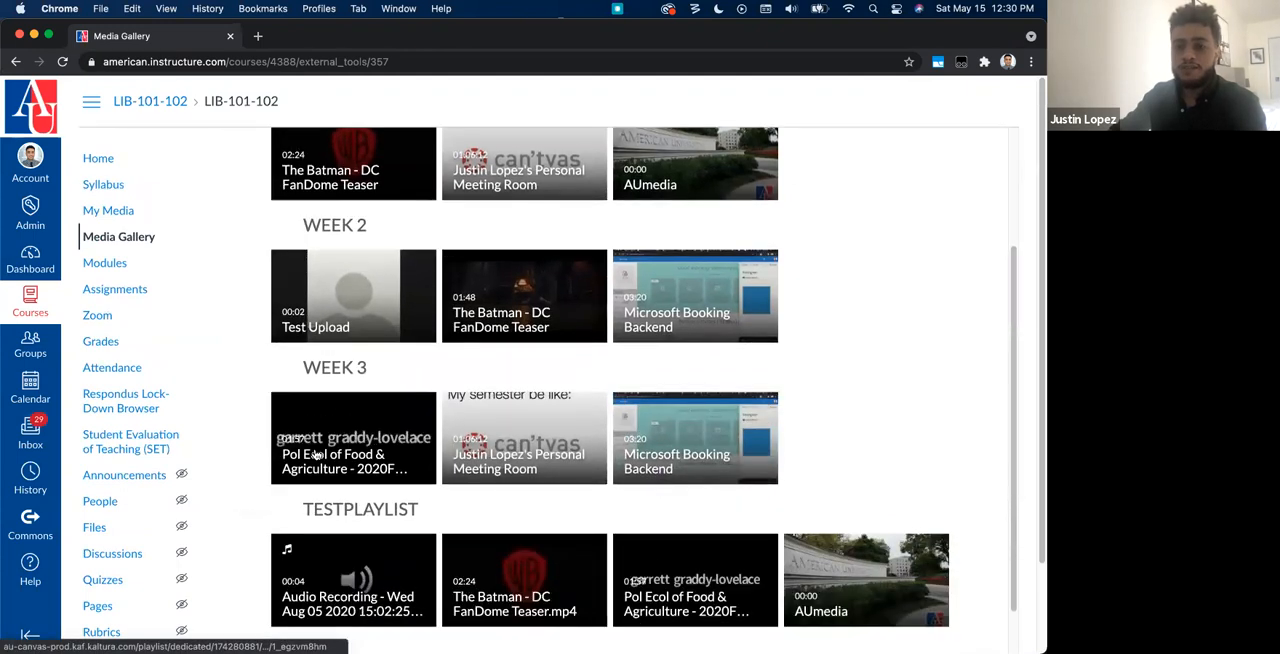
scroll(895, 455, up, 1)
scroll(895, 455, up, 4)
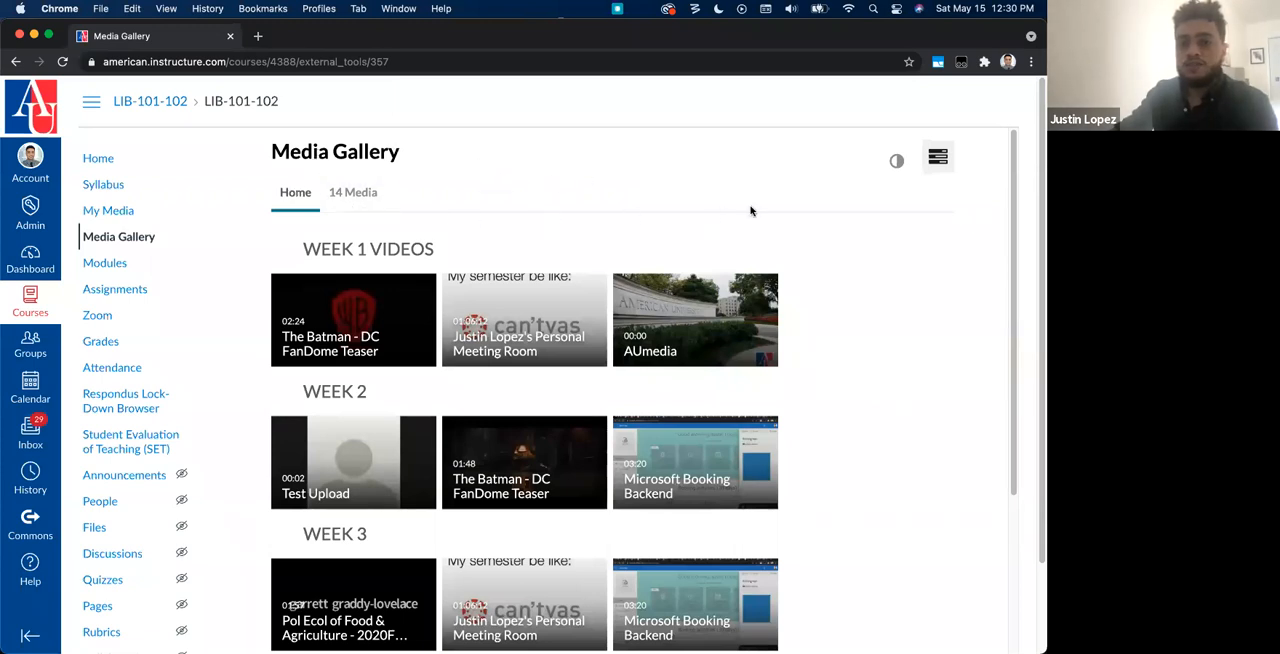
Step: Return to My Media and launch Kaltura Capture to add new media
click(132, 213)
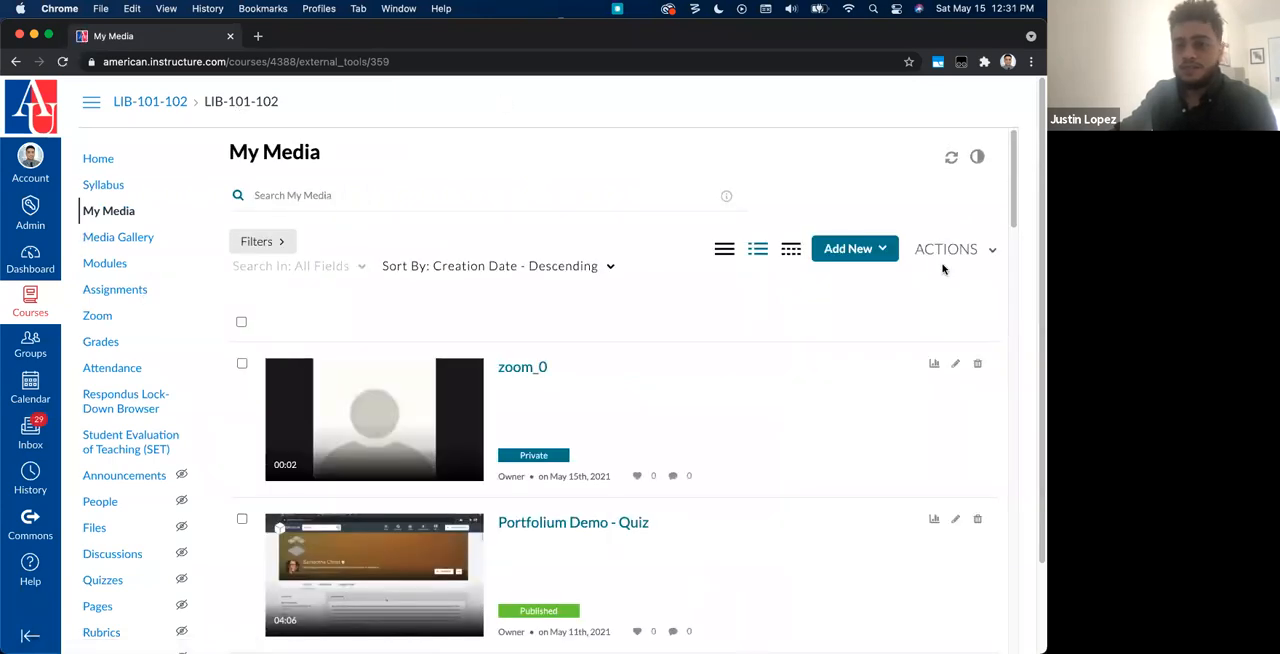
click(864, 250)
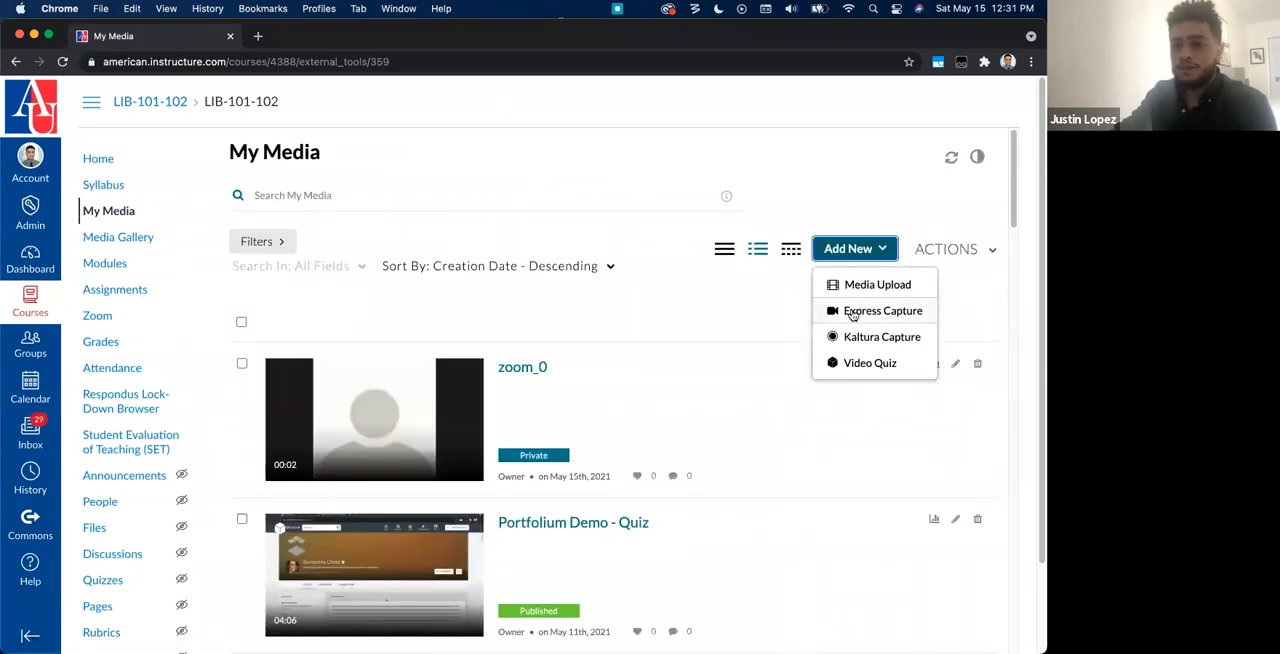
click(901, 342)
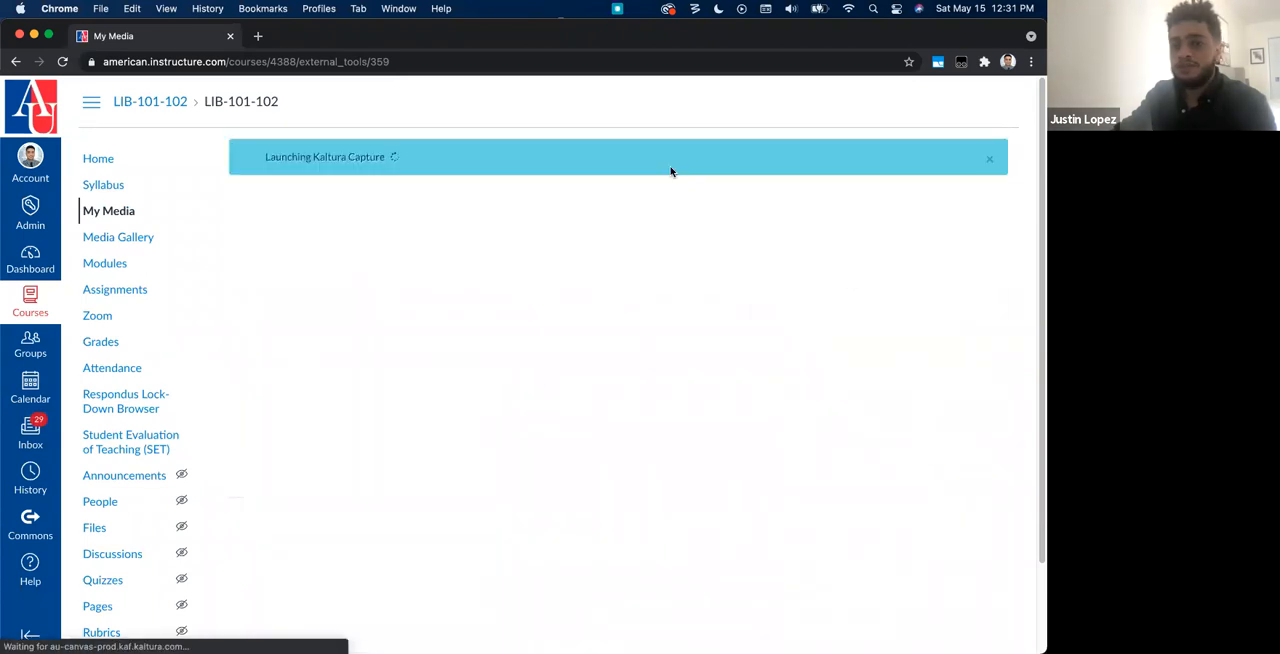
click(682, 186)
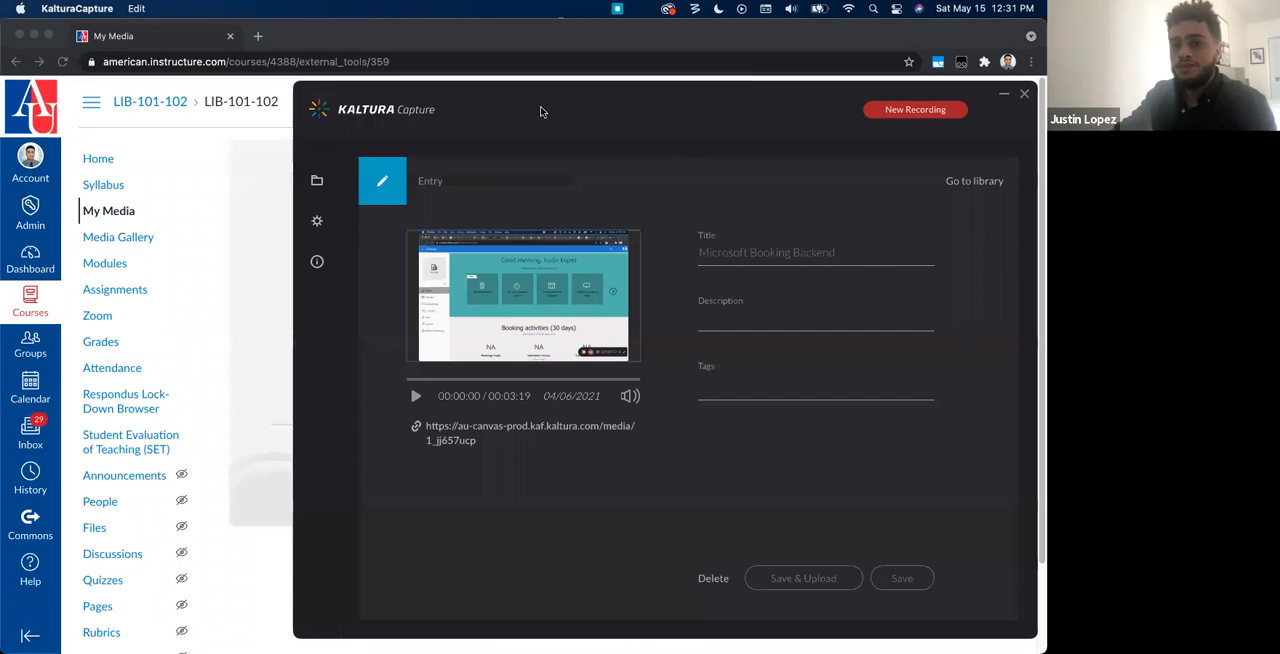
Step: Set up a new recording in Kaltura Capture and review its camera and screen source options
click(928, 118)
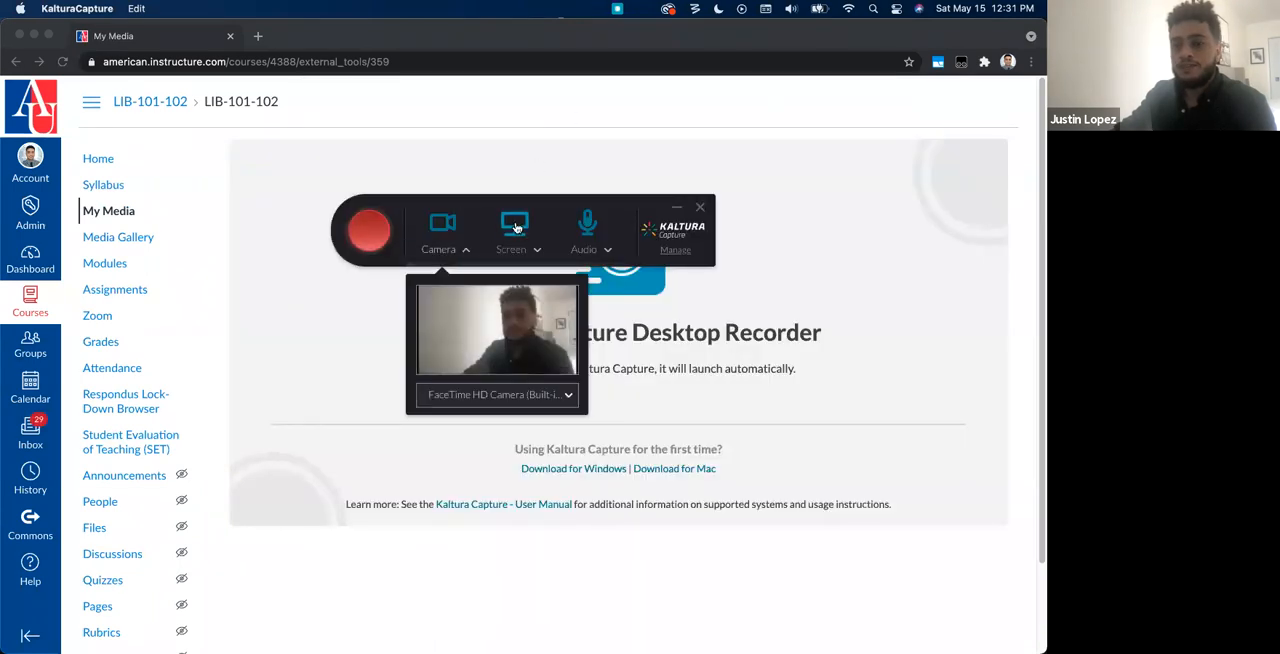
click(514, 224)
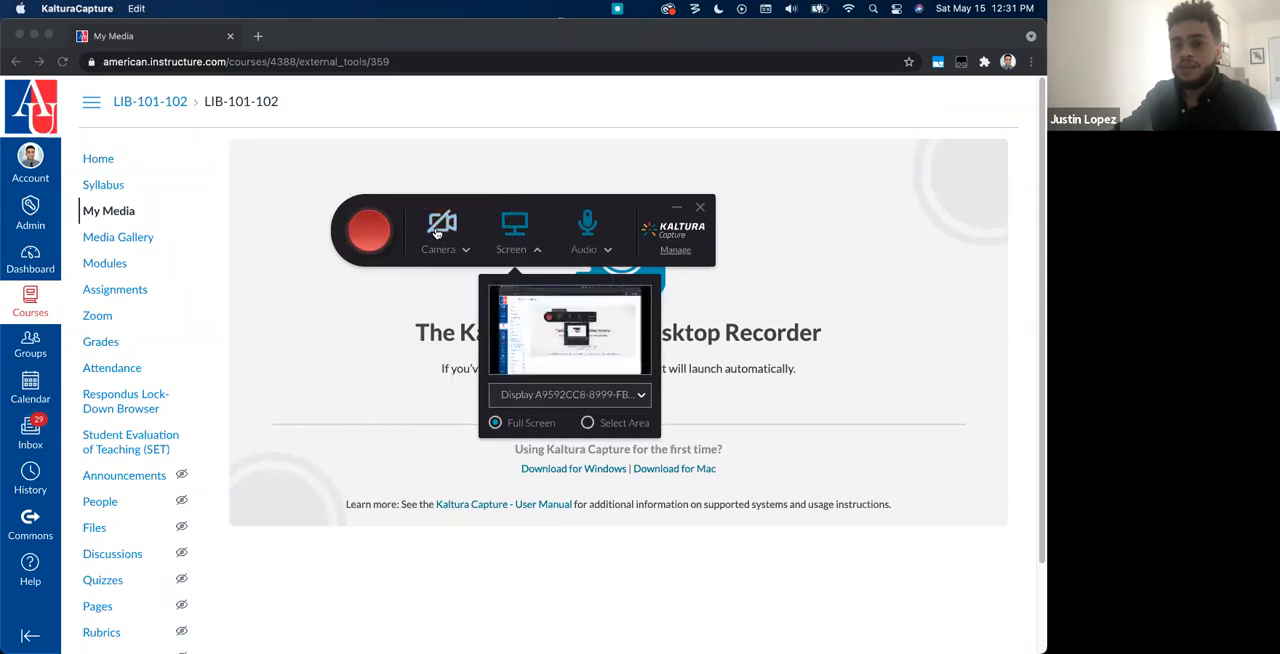
click(465, 249)
click(531, 252)
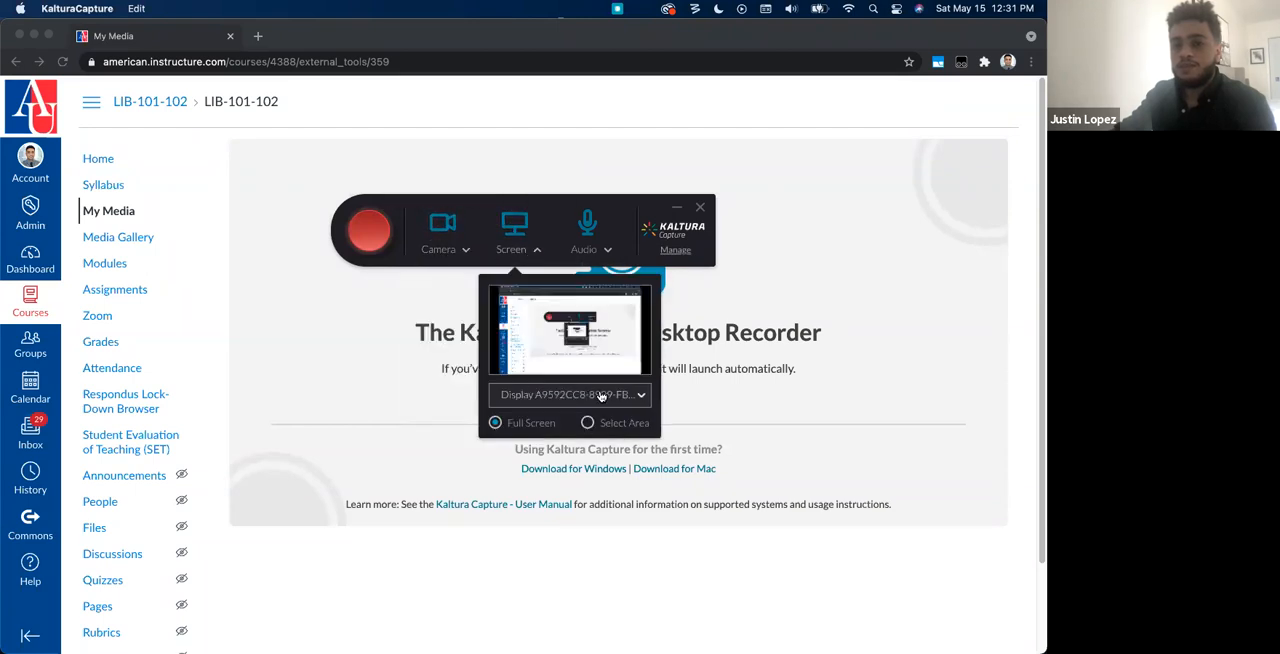
Step: Switch to the browser, open the webcam Record Media page from My Media, and return to the My Media list
click(113, 212)
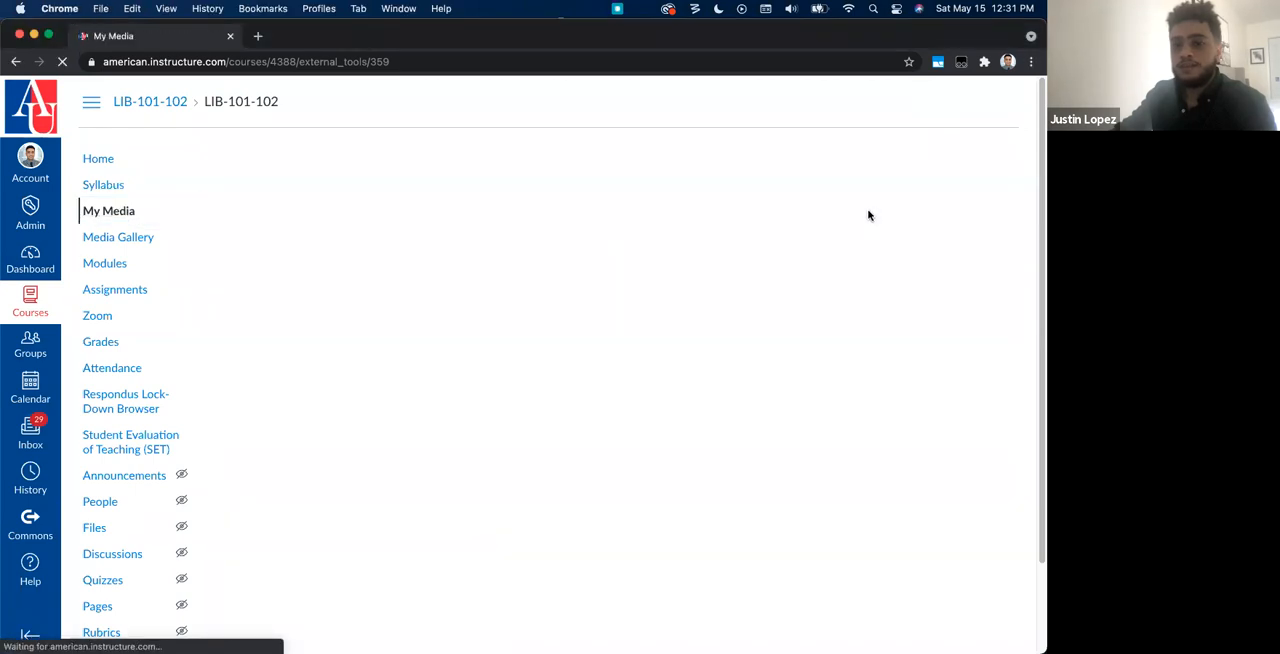
click(848, 249)
click(854, 322)
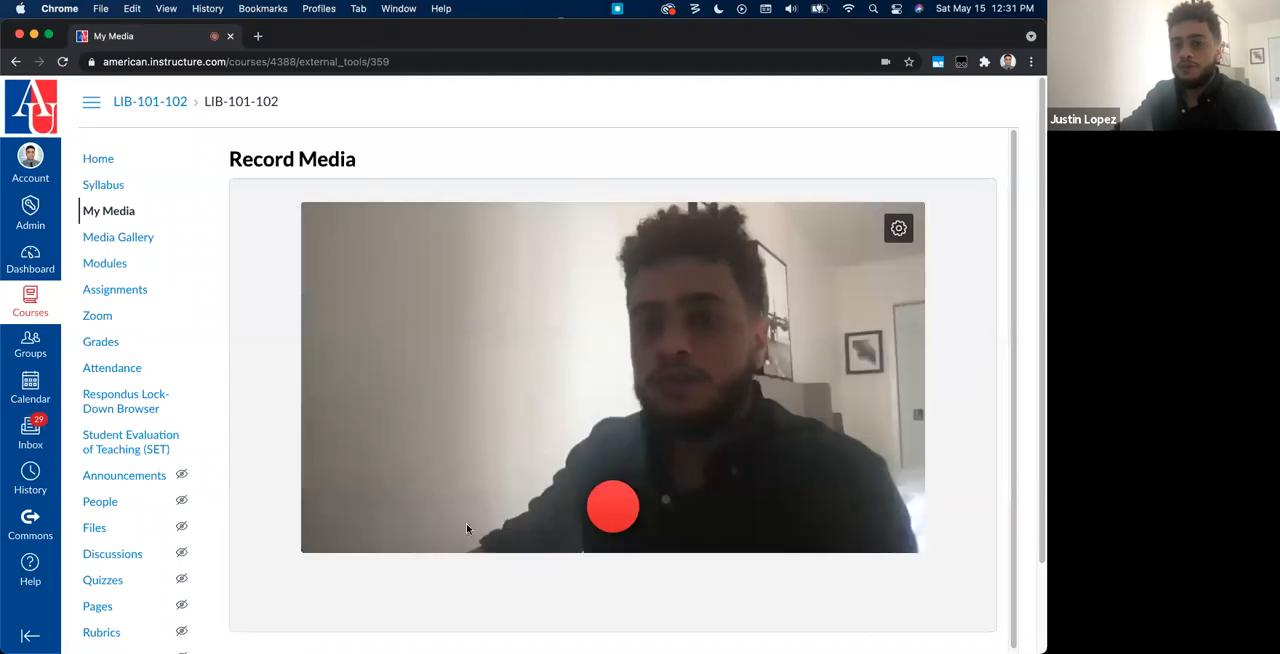
click(128, 211)
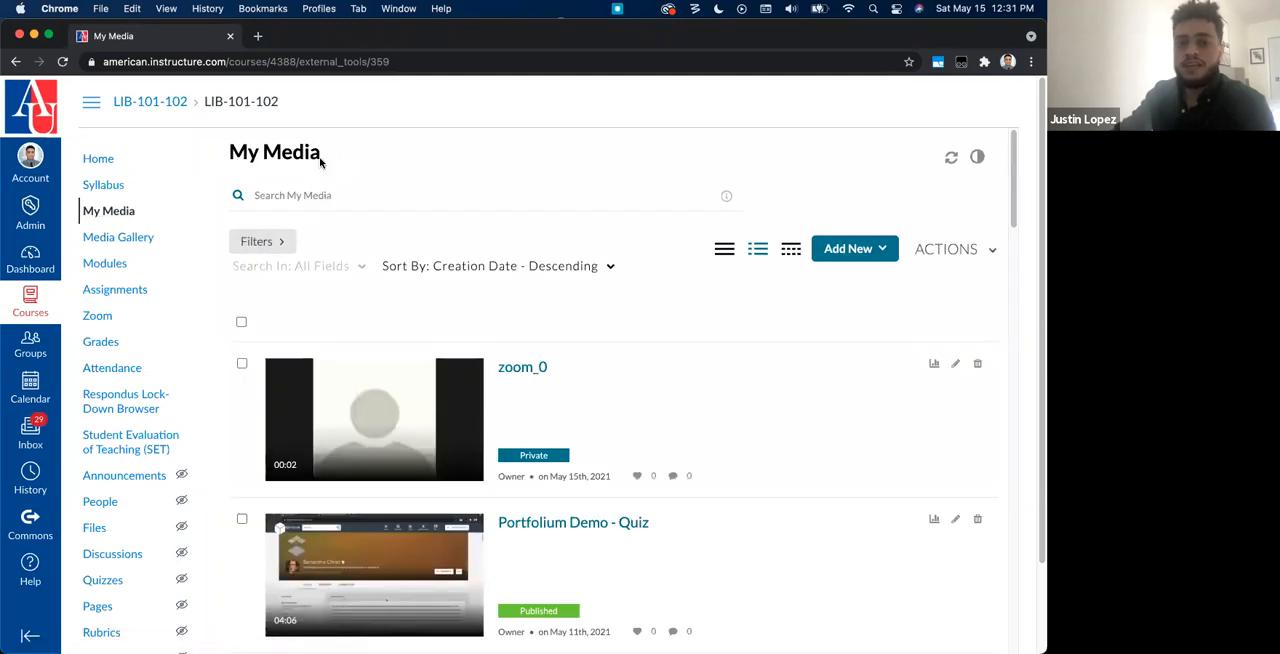
drag(320, 162, 292, 158)
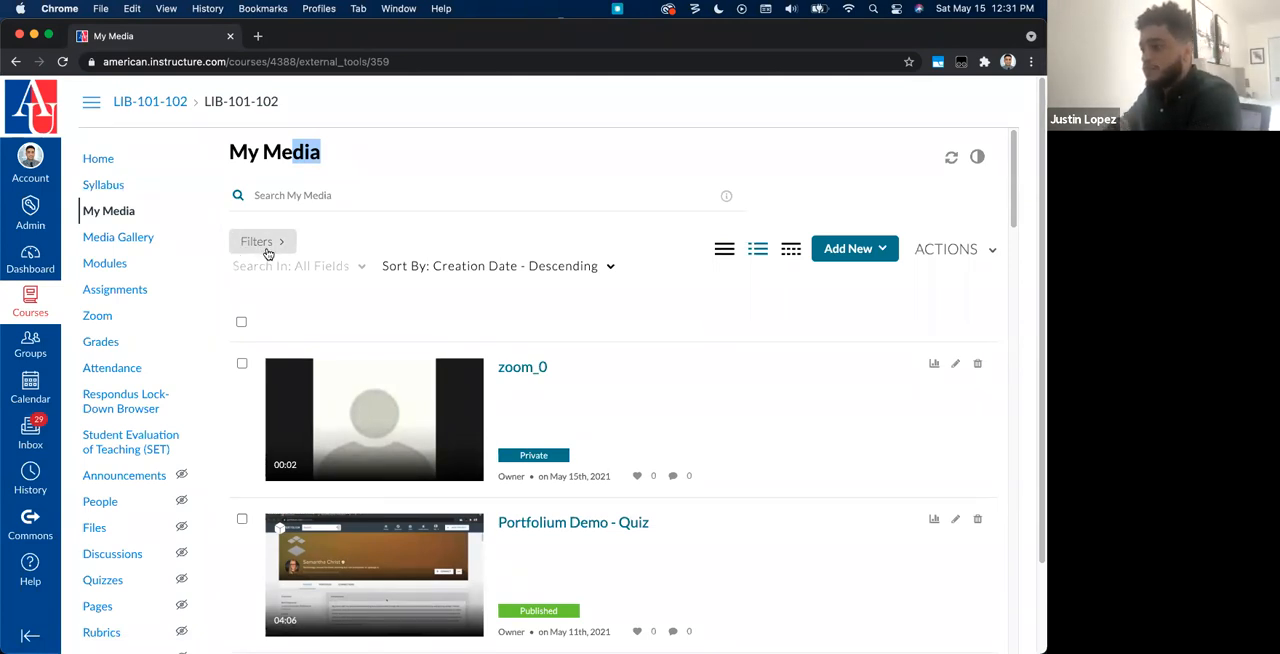
Step: Open the course's Zoom page and review the details of the first upcoming LIB-101-102 meeting
click(104, 318)
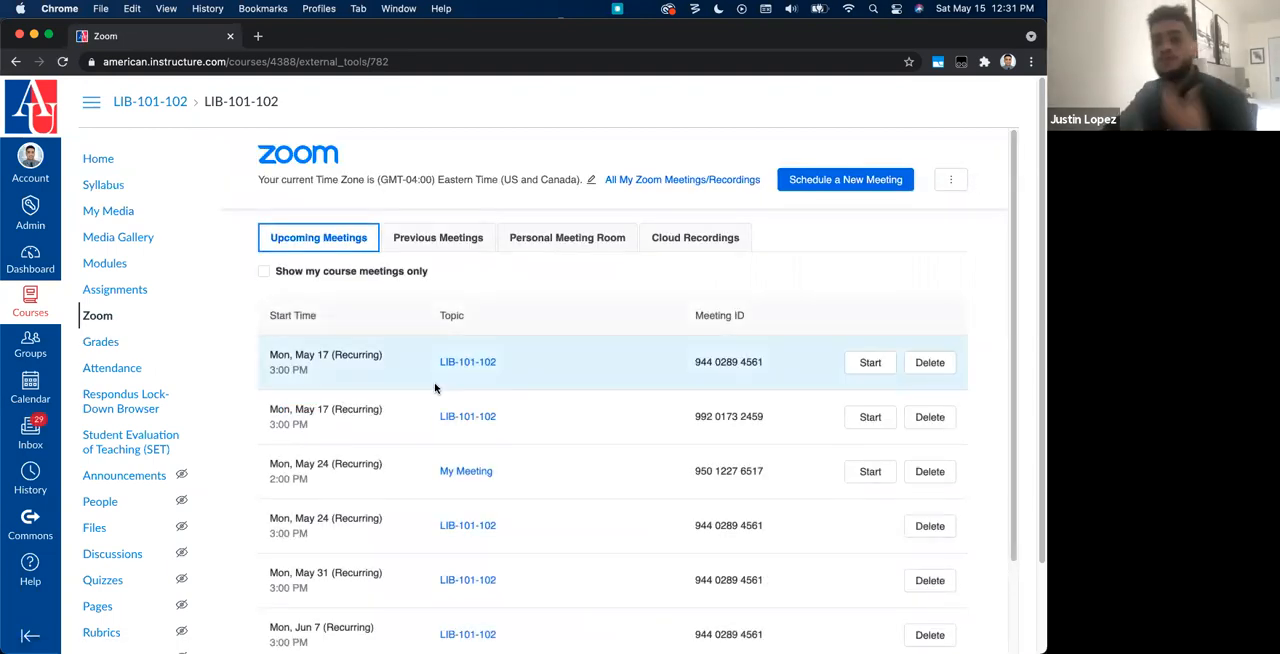
scroll(440, 394, down, 3)
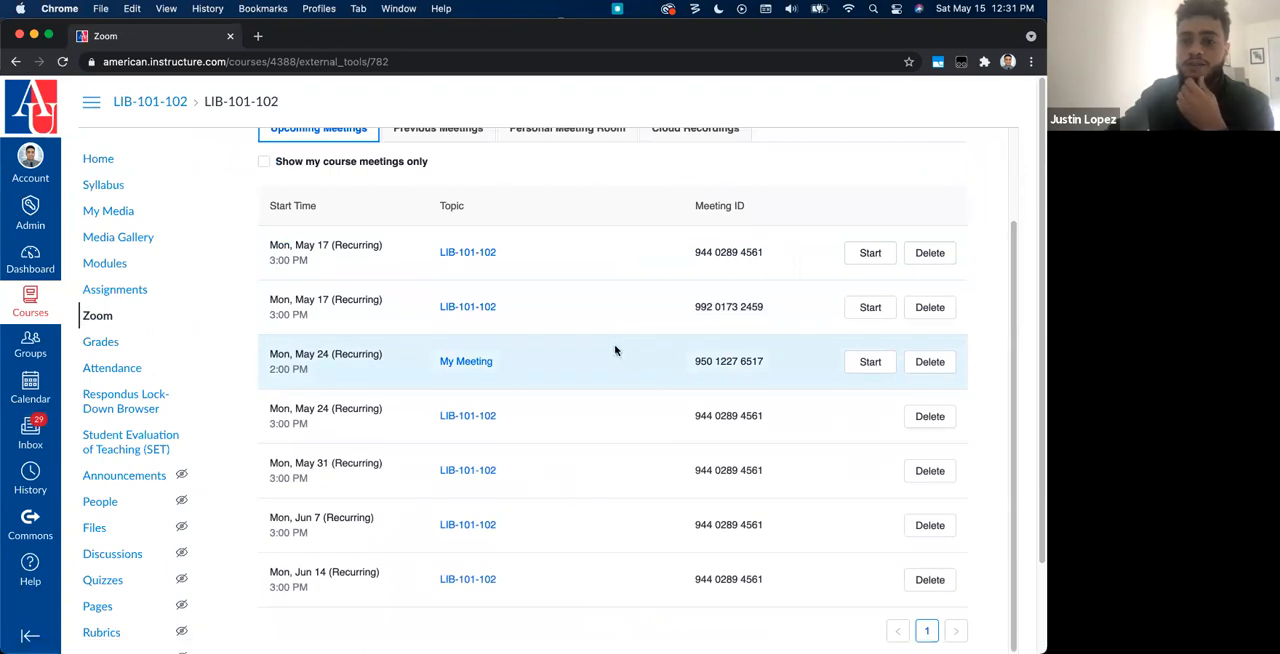
click(460, 252)
scroll(614, 398, down, 4)
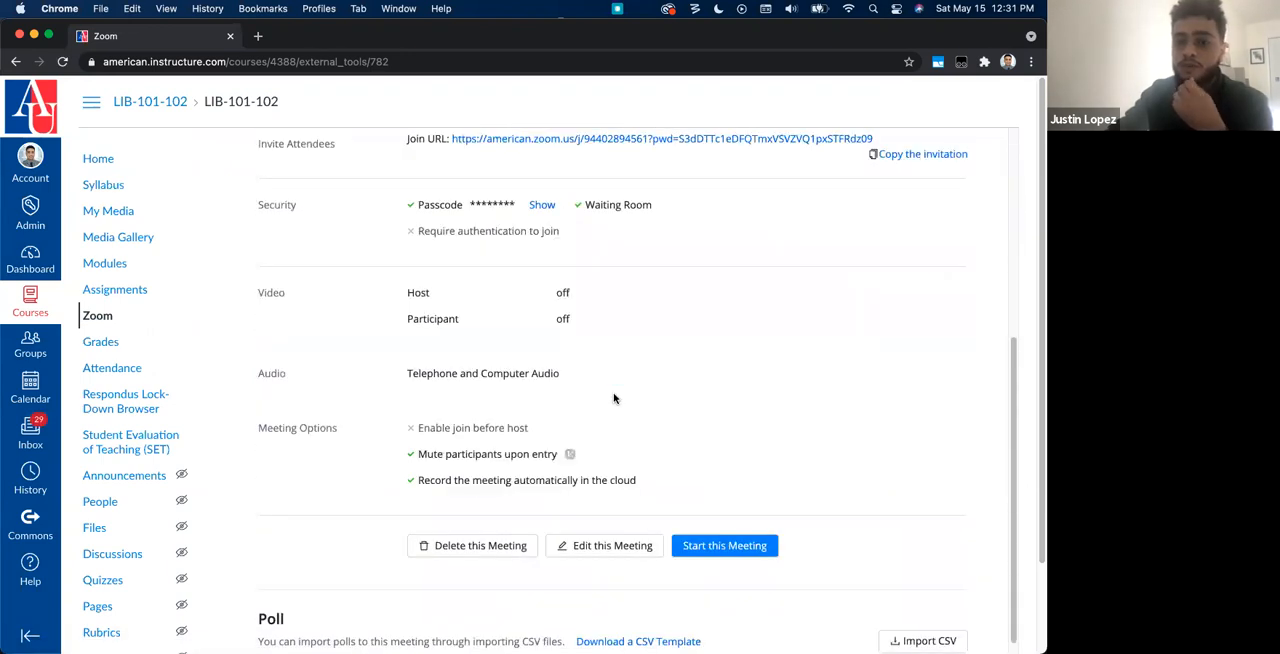
scroll(614, 397, up, 3)
scroll(613, 395, down, 3)
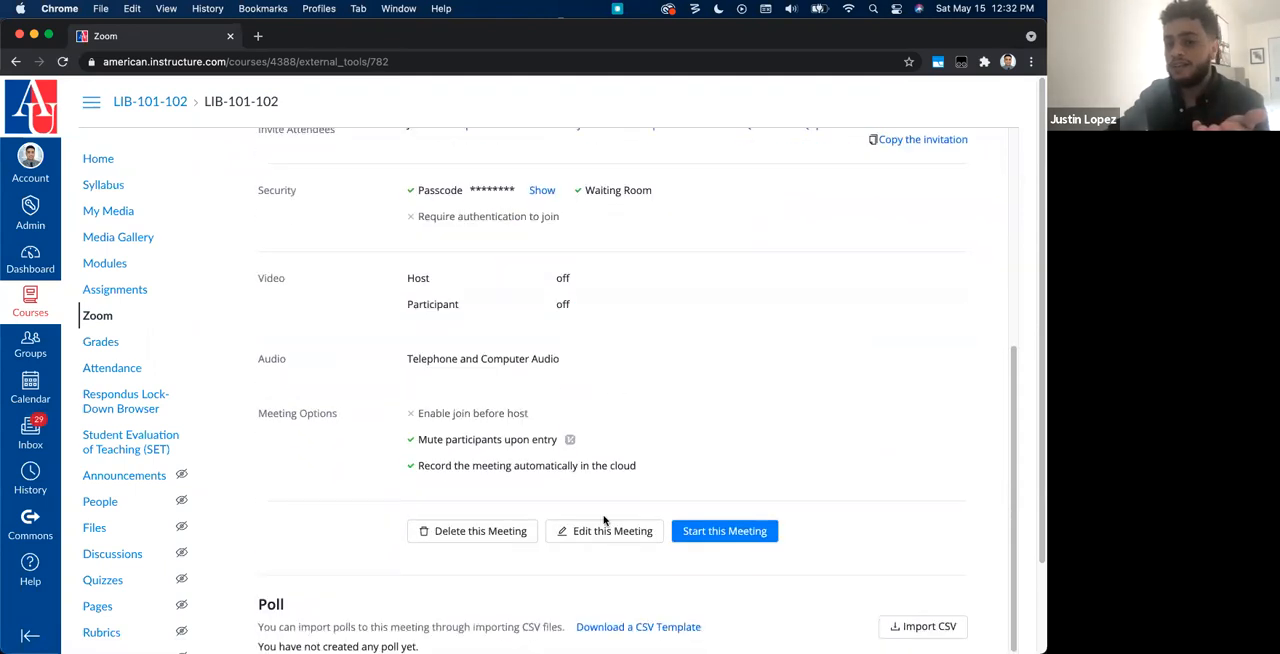
Step: Open the LIB-101-102 meeting for editing and check the option to record the meeting automatically in the cloud
click(604, 537)
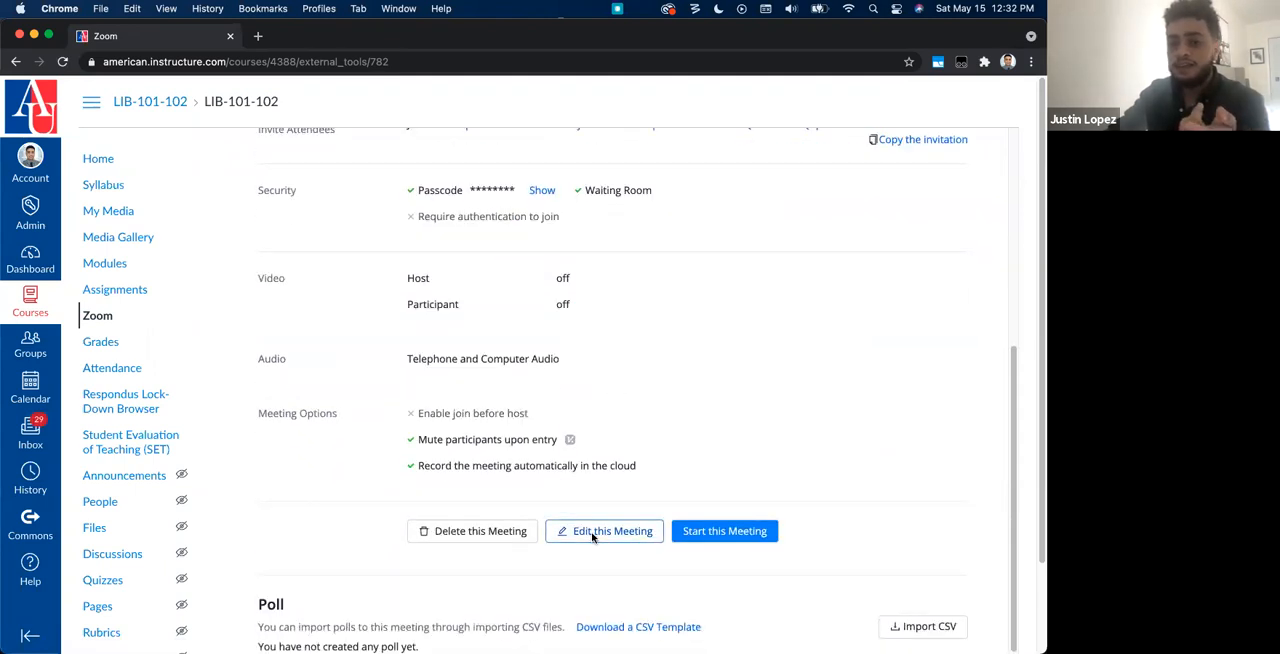
drag(803, 480, 420, 484)
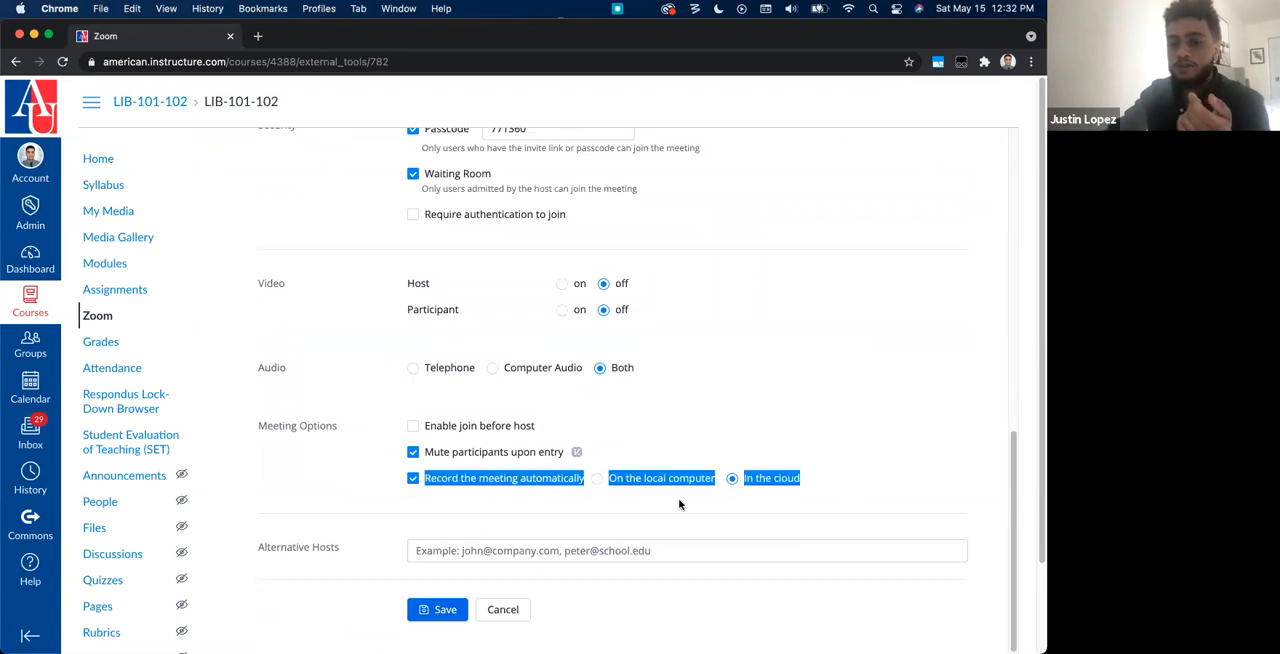
click(381, 485)
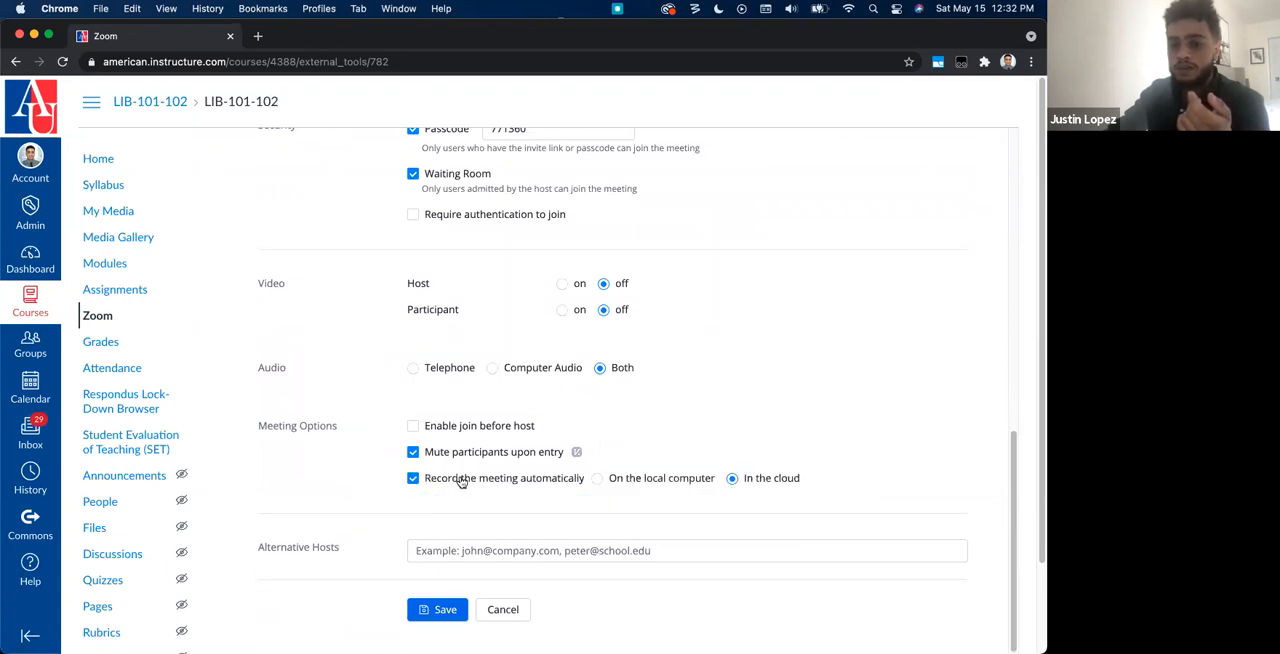
click(414, 479)
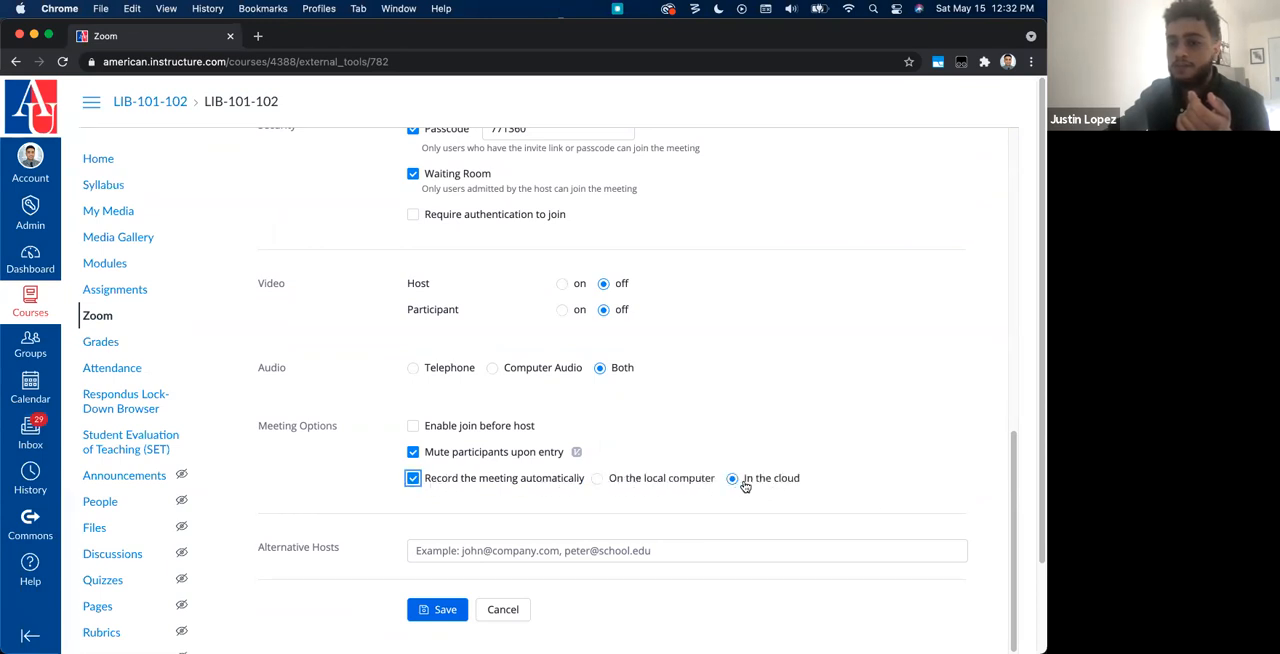
drag(818, 481, 428, 479)
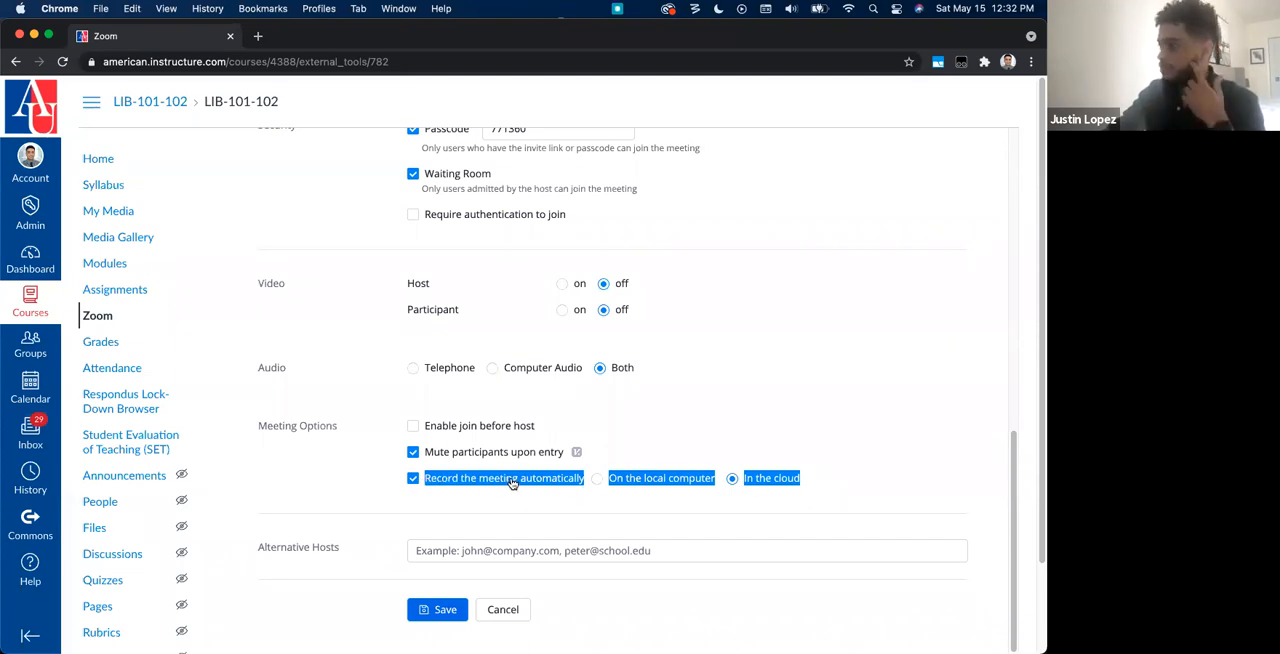
Step: Leave the meeting's edit form for the course meetings and open the Cloud Recordings list
scroll(634, 462, up, 10)
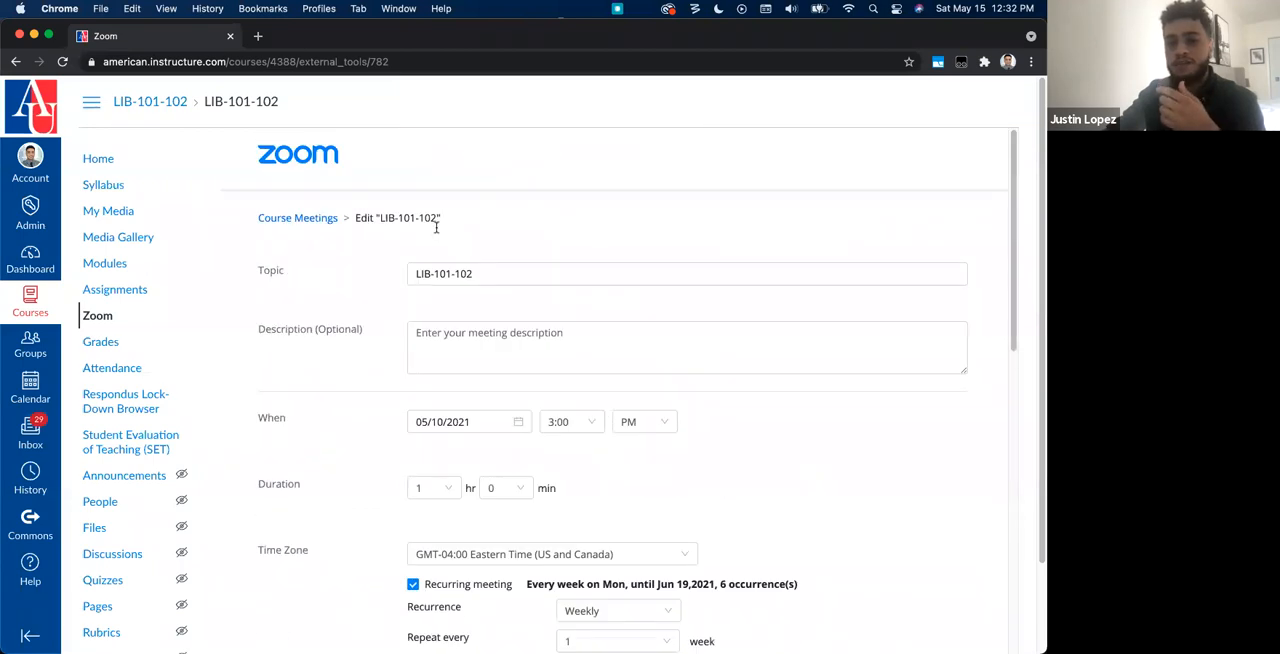
click(308, 217)
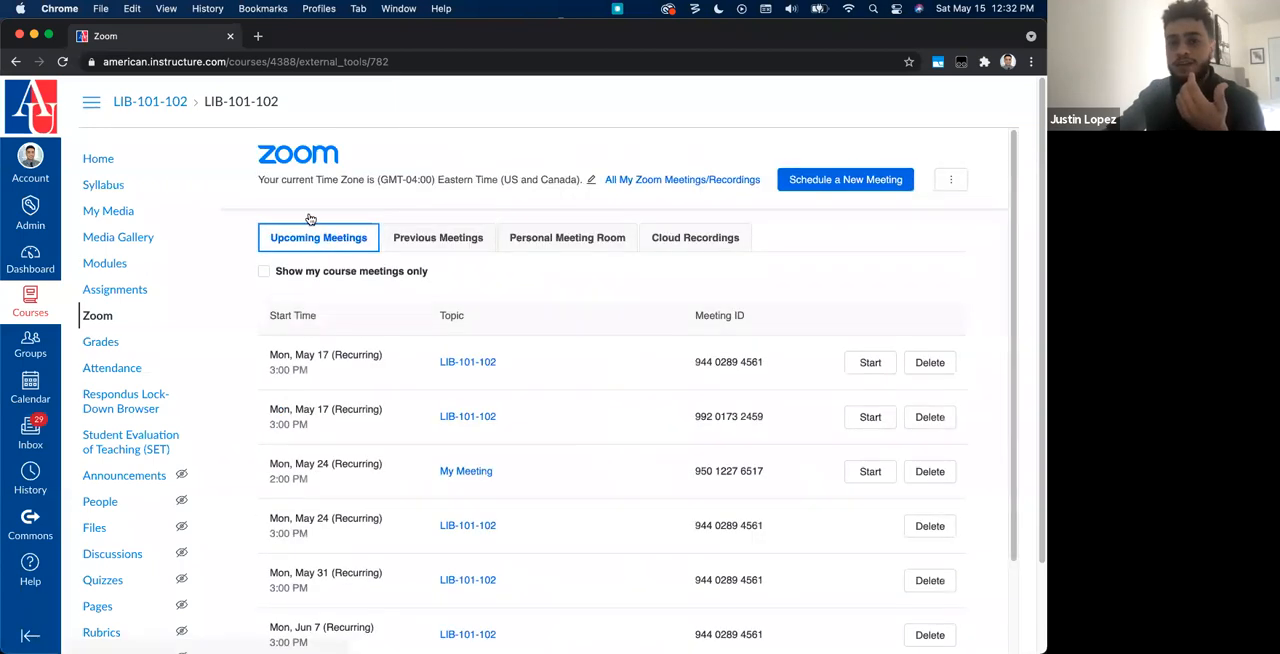
click(668, 237)
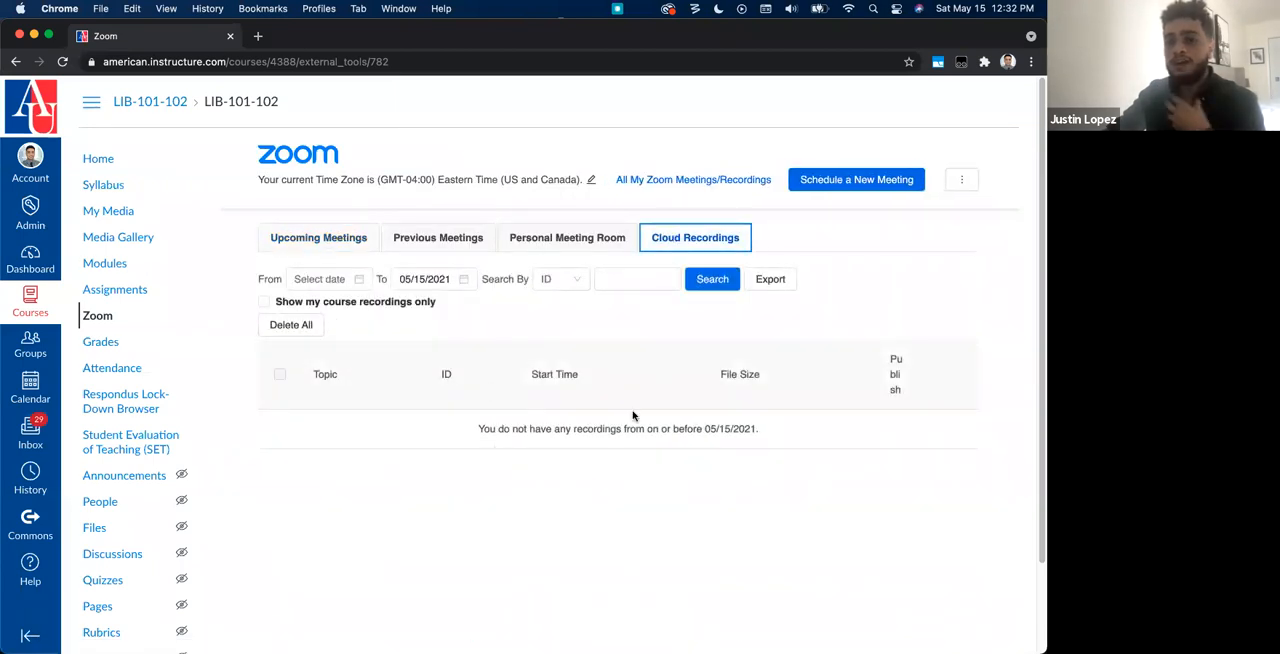
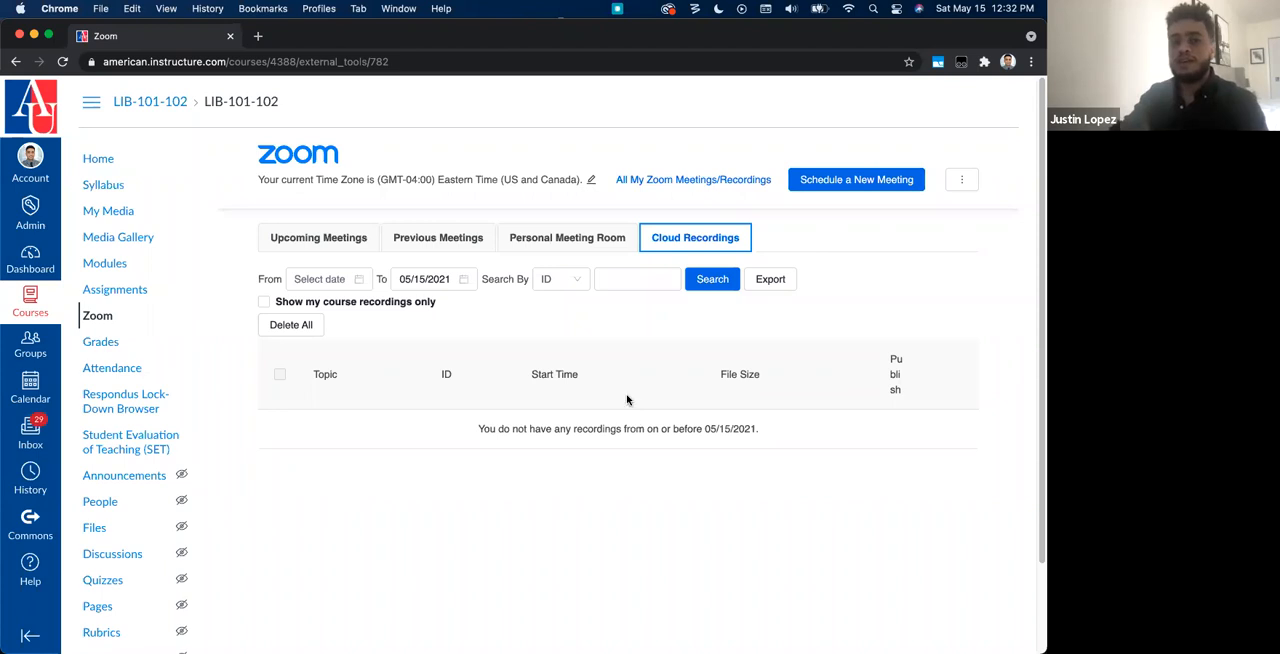
Step: Open the course's My Media list and look through it for the recorded Zoom meetings
click(128, 237)
click(118, 210)
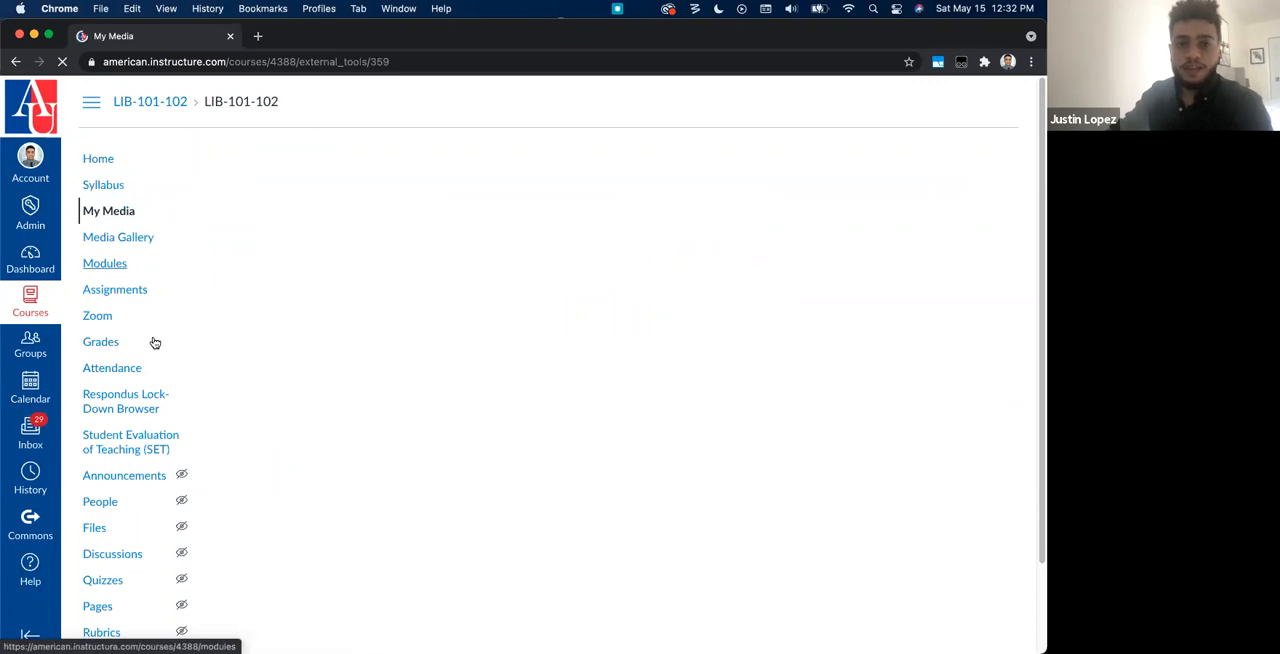
scroll(723, 566, down, 7)
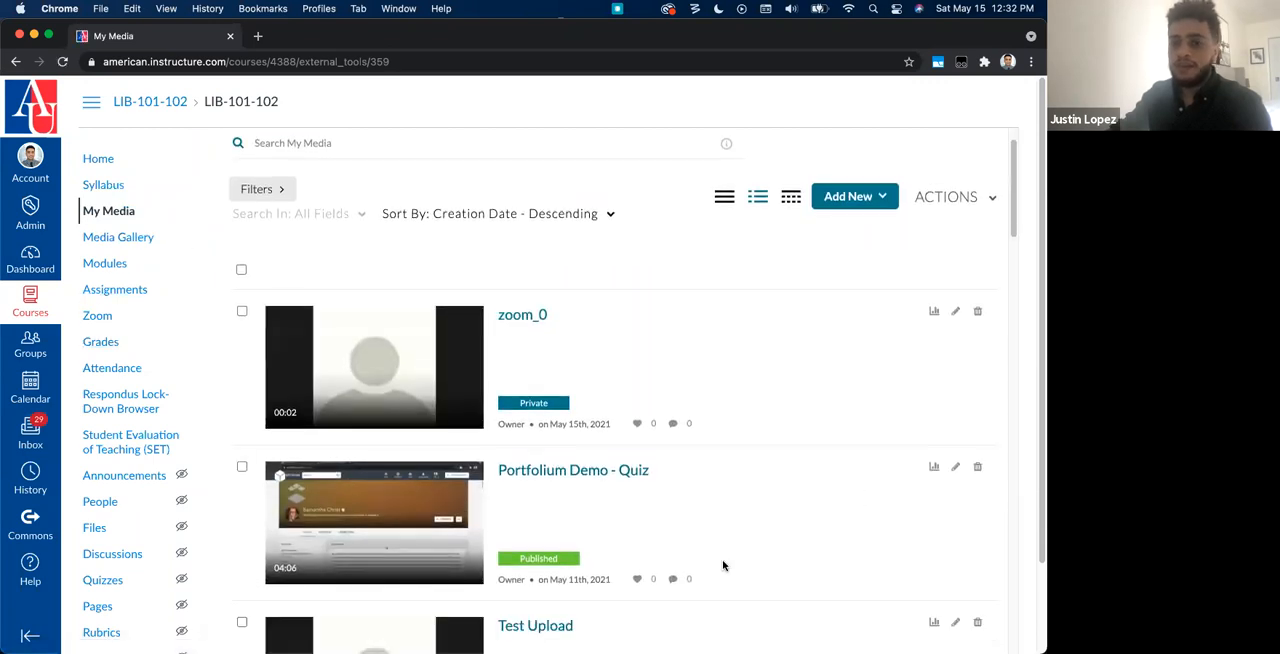
scroll(723, 566, down, 2)
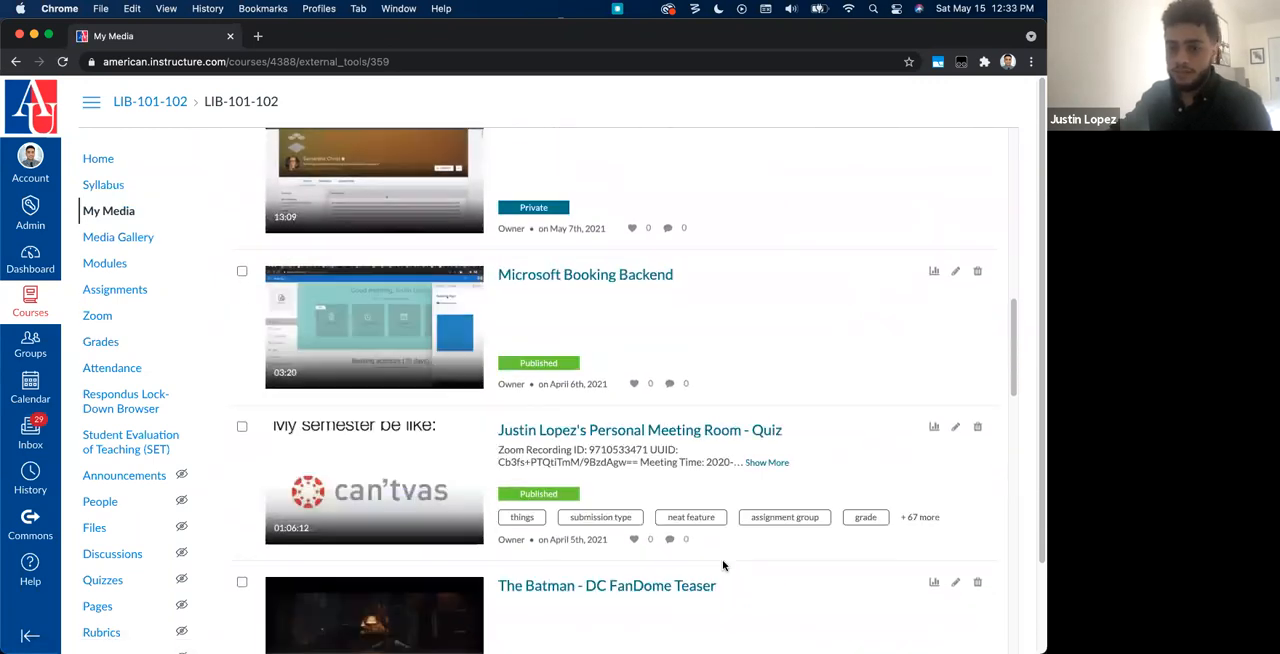
scroll(723, 566, down, 1)
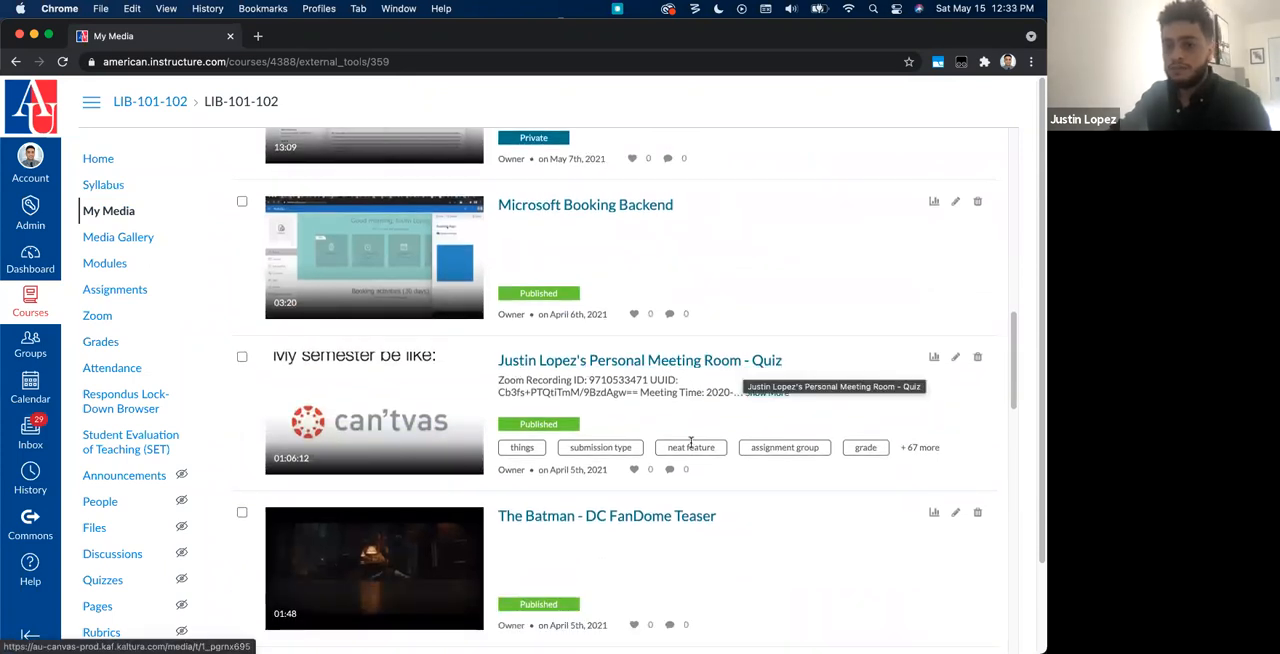
scroll(690, 443, down, 3)
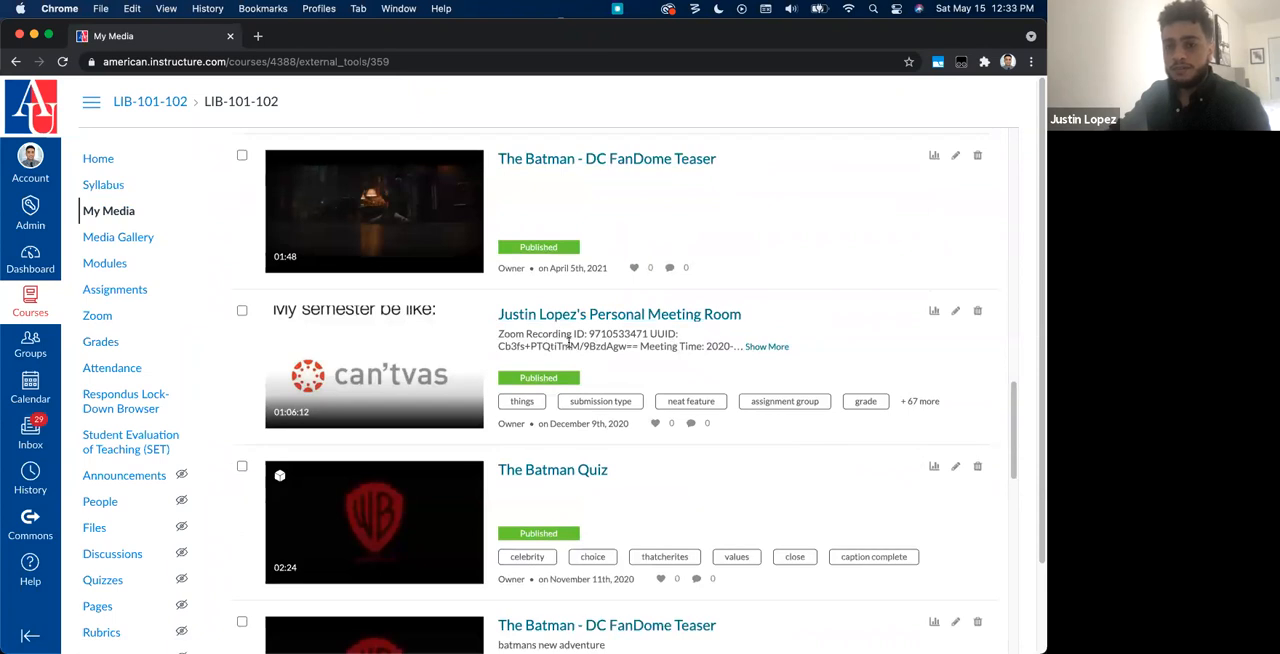
scroll(569, 343, down, 4)
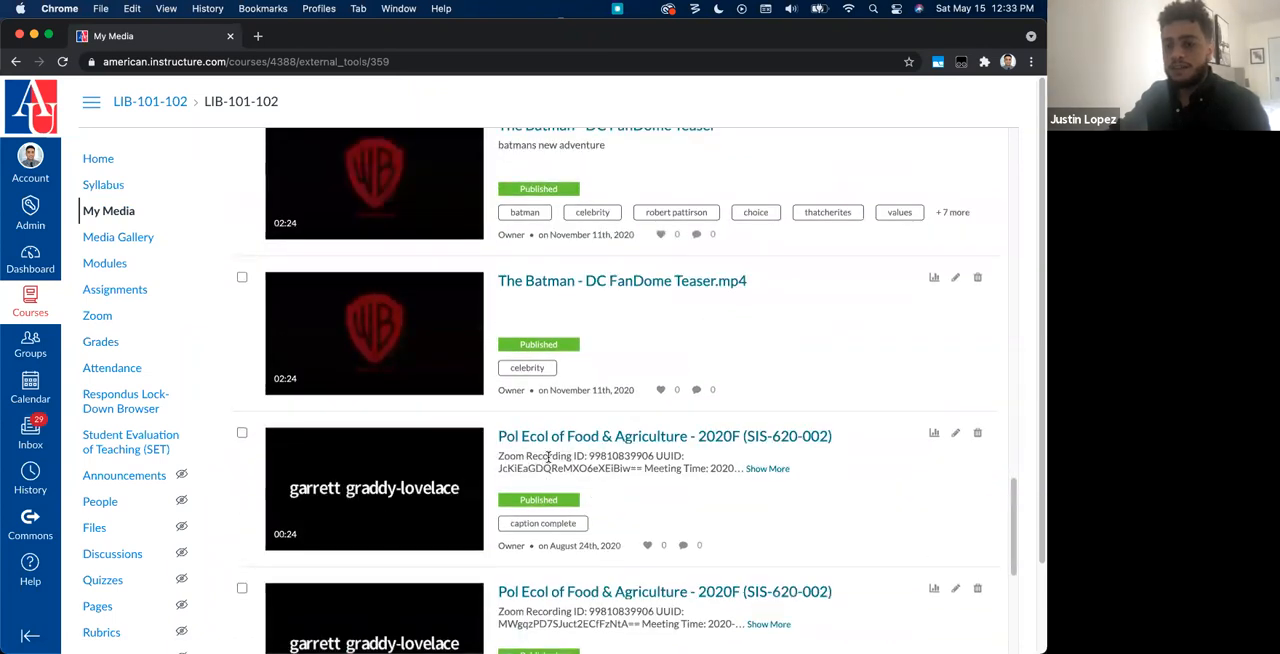
scroll(640, 454, down, 2)
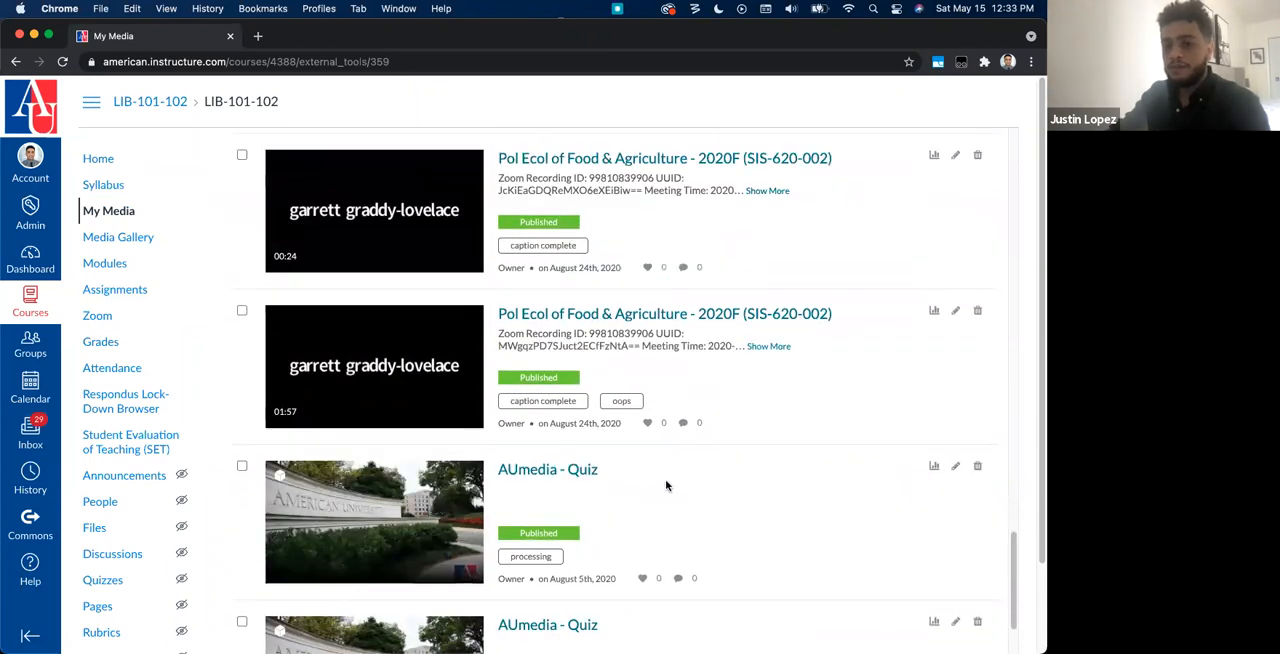
scroll(666, 485, up, 3)
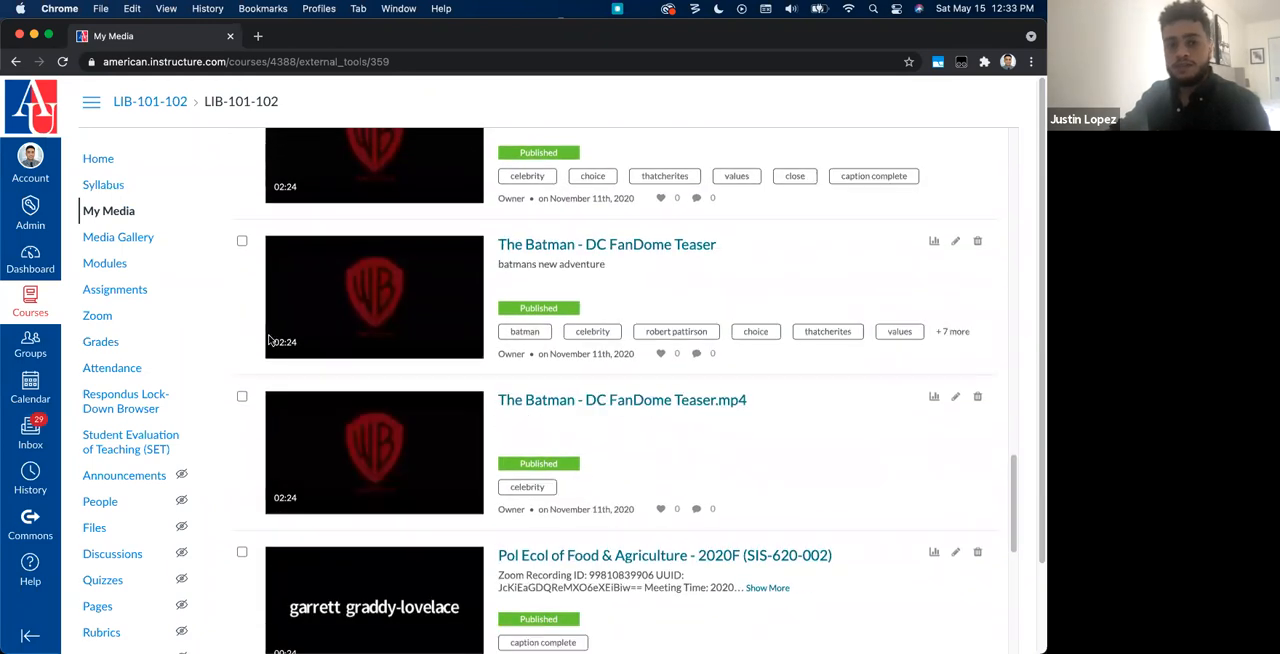
Step: Start scheduling a new meeting on the course's Zoom page and set it to record automatically in the cloud
click(128, 318)
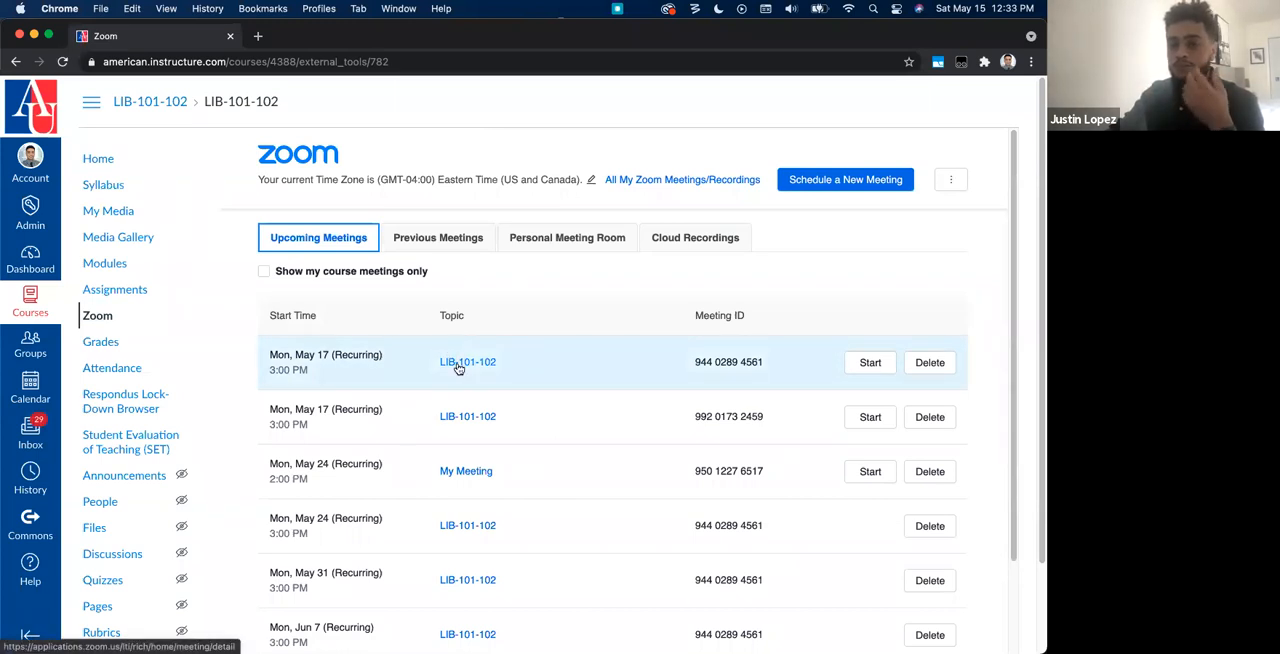
click(876, 172)
scroll(770, 513, down, 10)
click(413, 479)
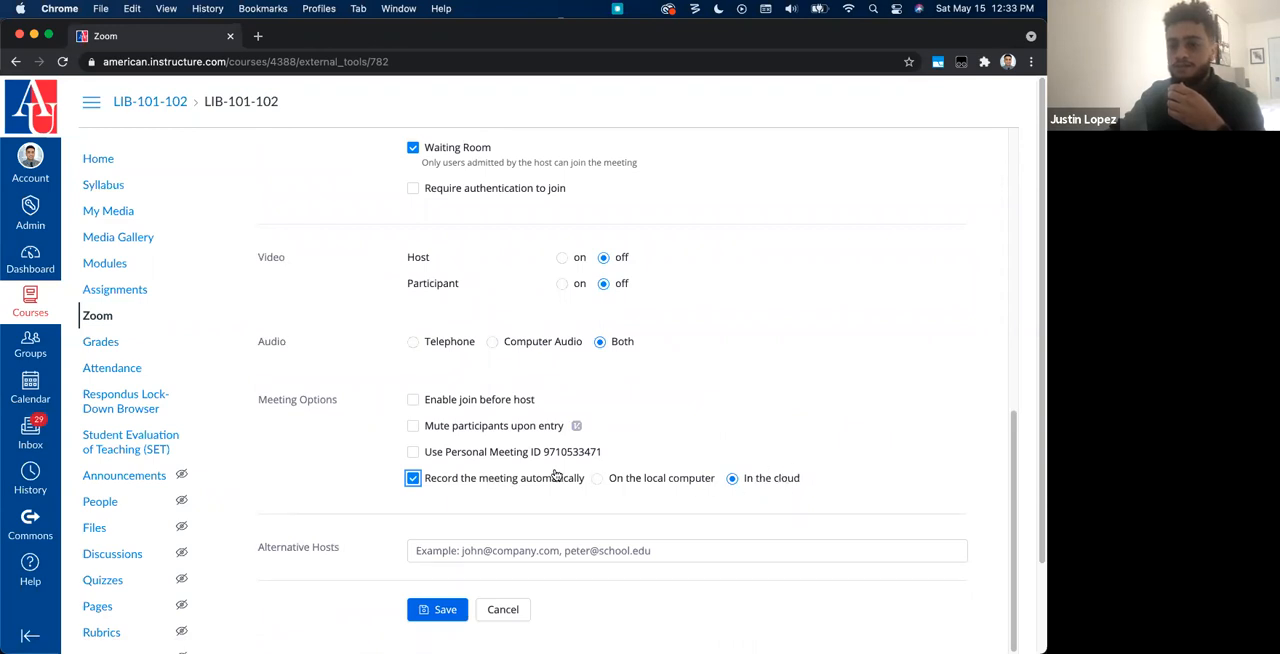
Step: Open the Media Gallery and review its weekly playlists and the full list of gallery media
click(124, 240)
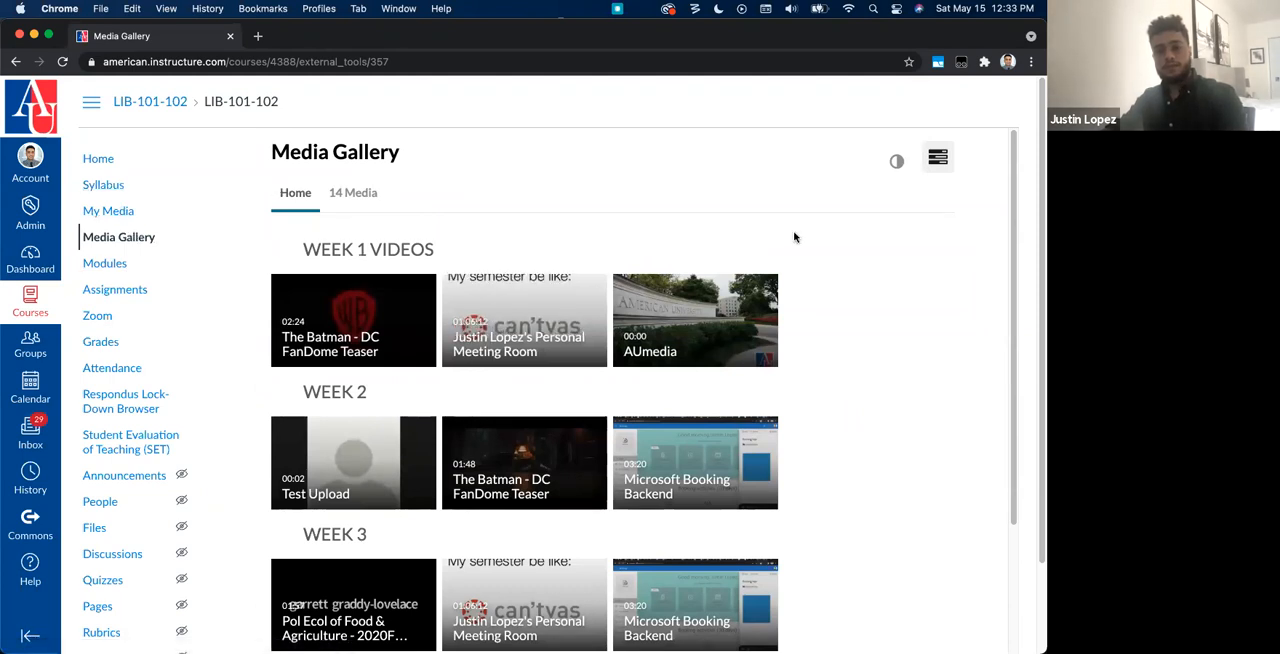
scroll(352, 512, down, 3)
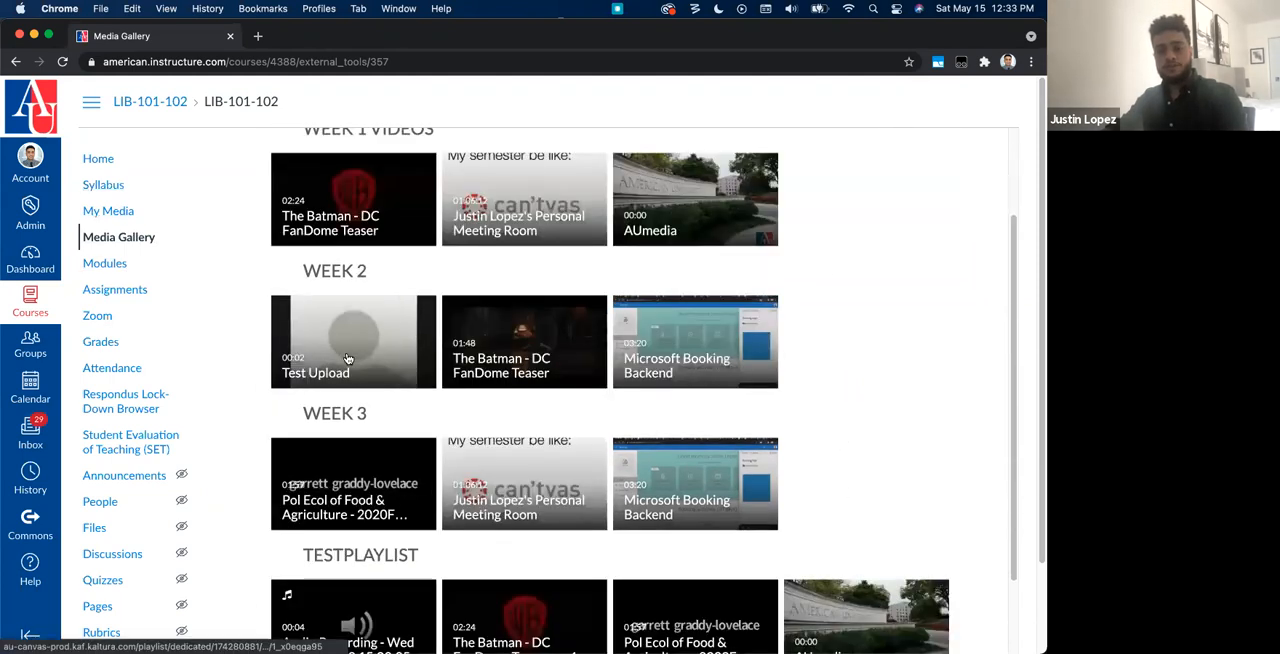
scroll(348, 358, up, 3)
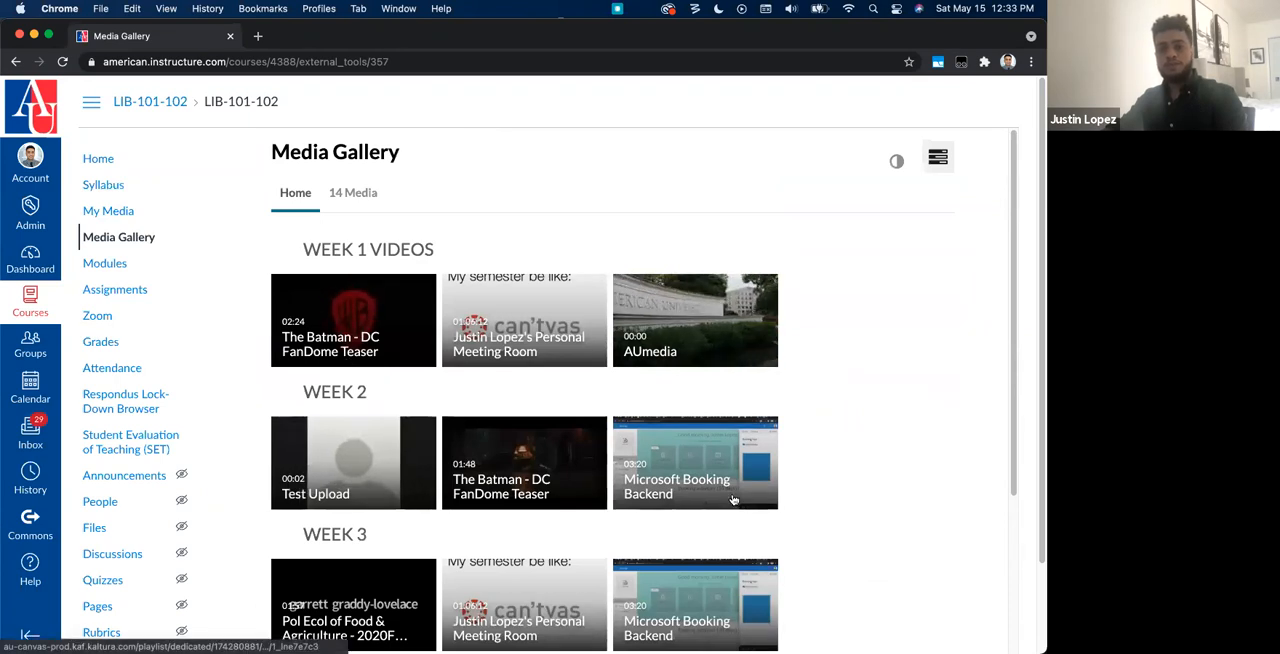
click(370, 190)
scroll(700, 553, down, 10)
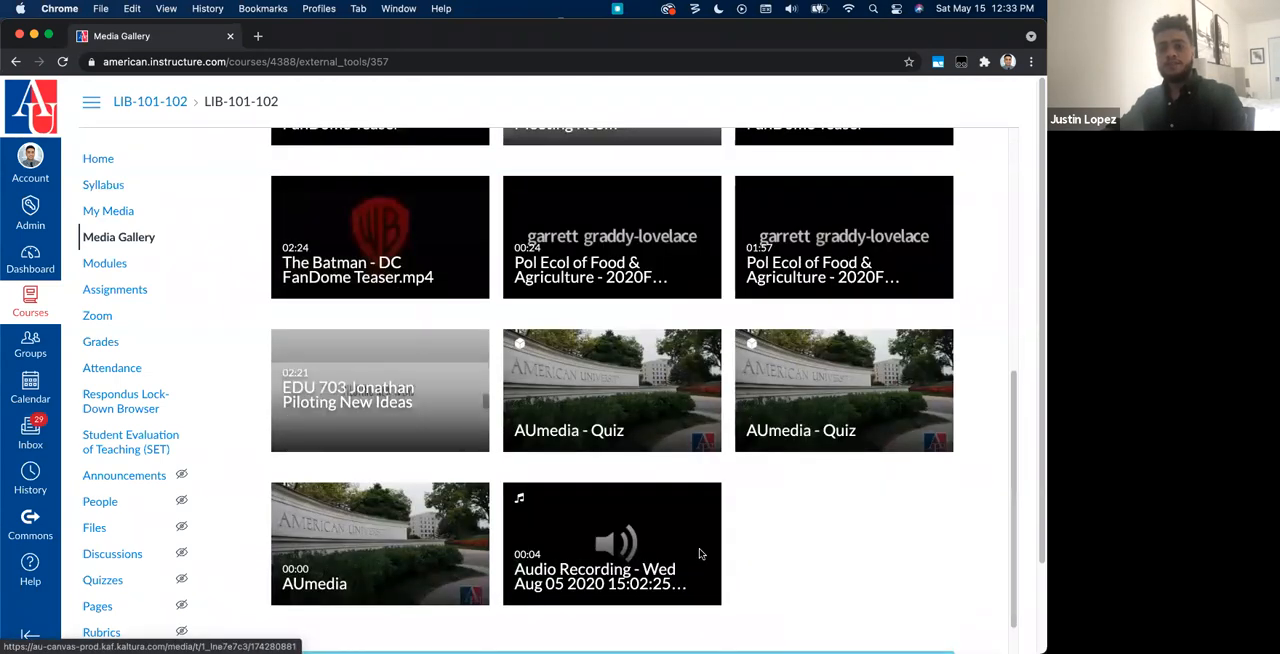
scroll(600, 400, up, 10)
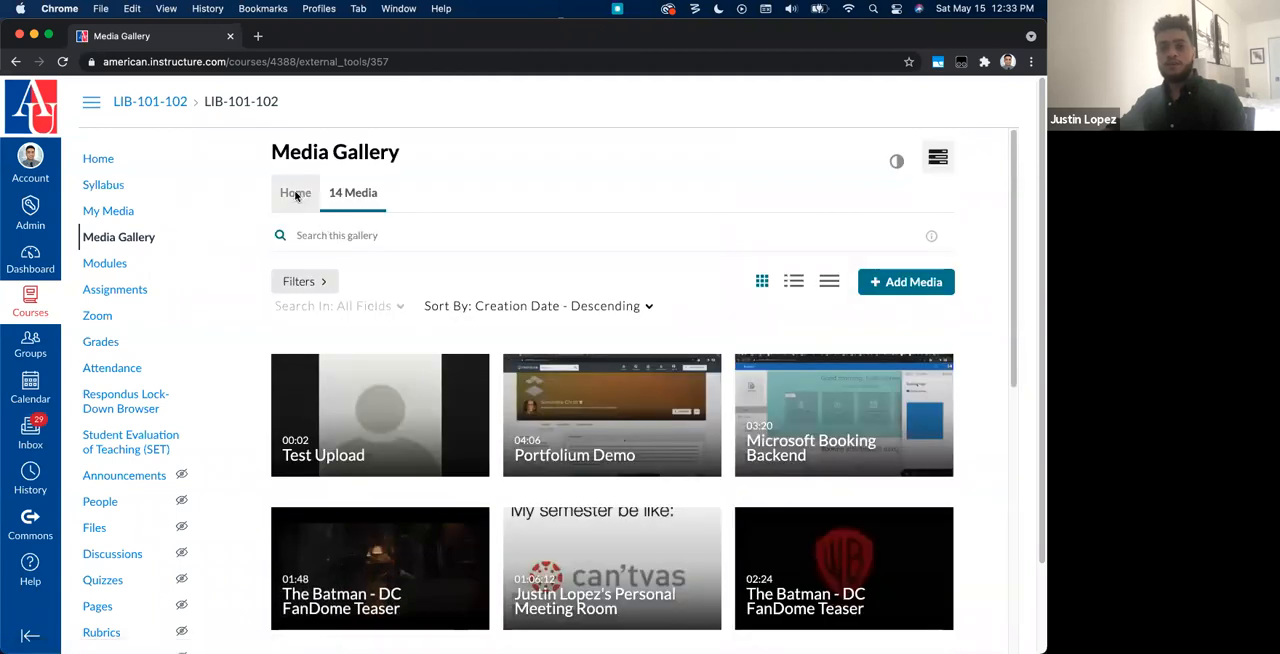
click(296, 196)
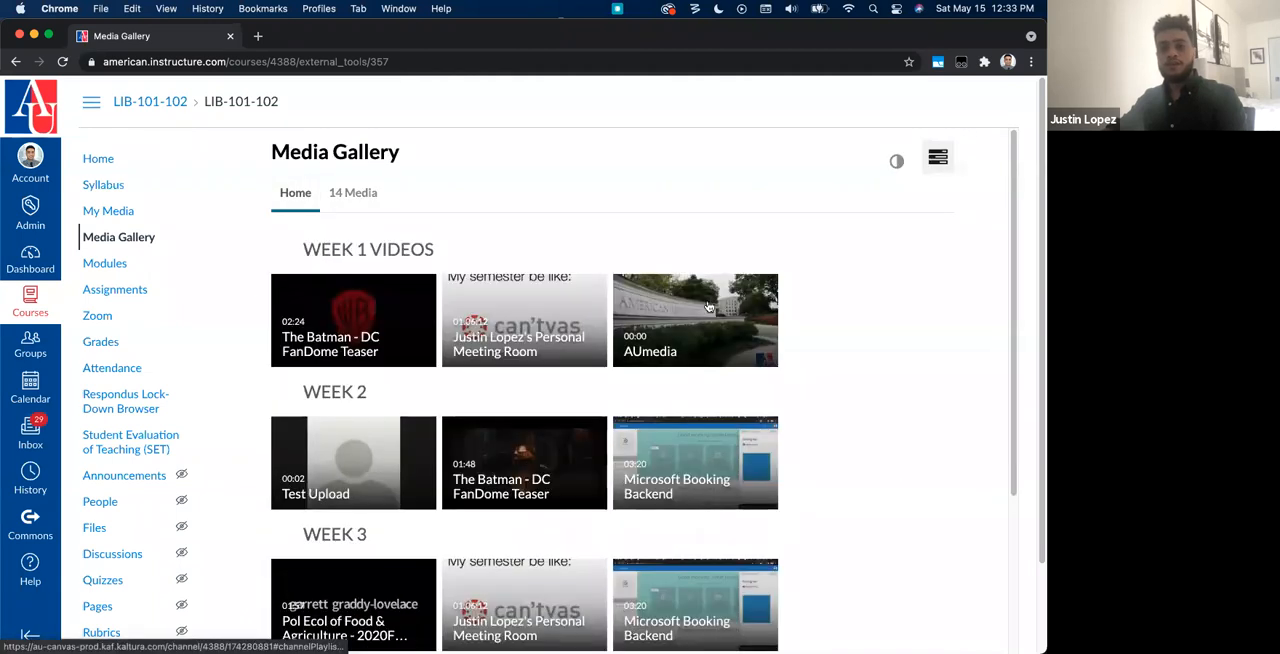
Step: Add a new page named Kaltura Media to the Week 1 module in the course's Modules
click(117, 266)
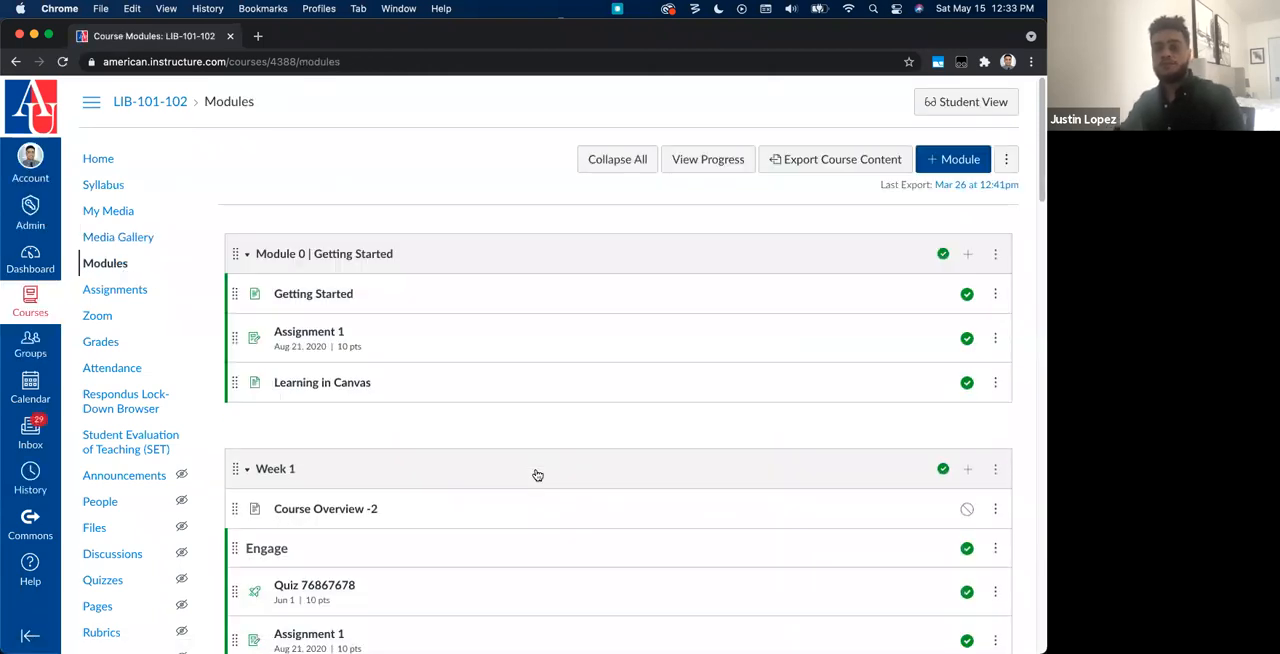
scroll(537, 463, down, 3)
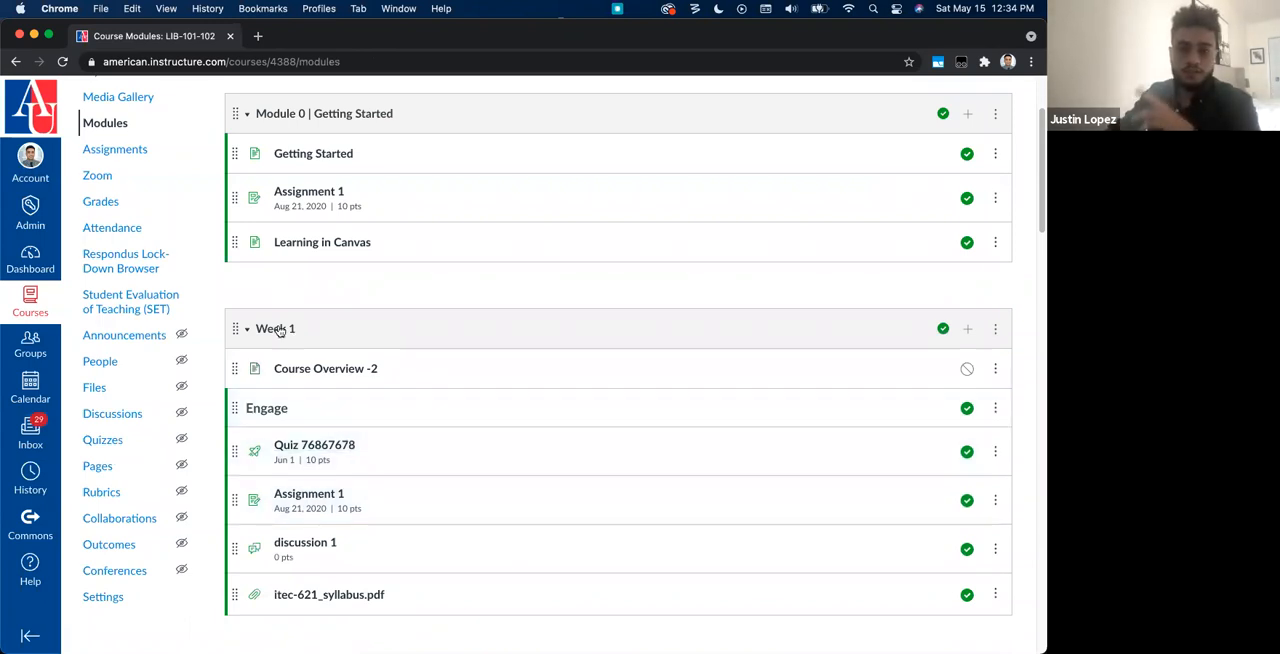
scroll(309, 337, down, 2)
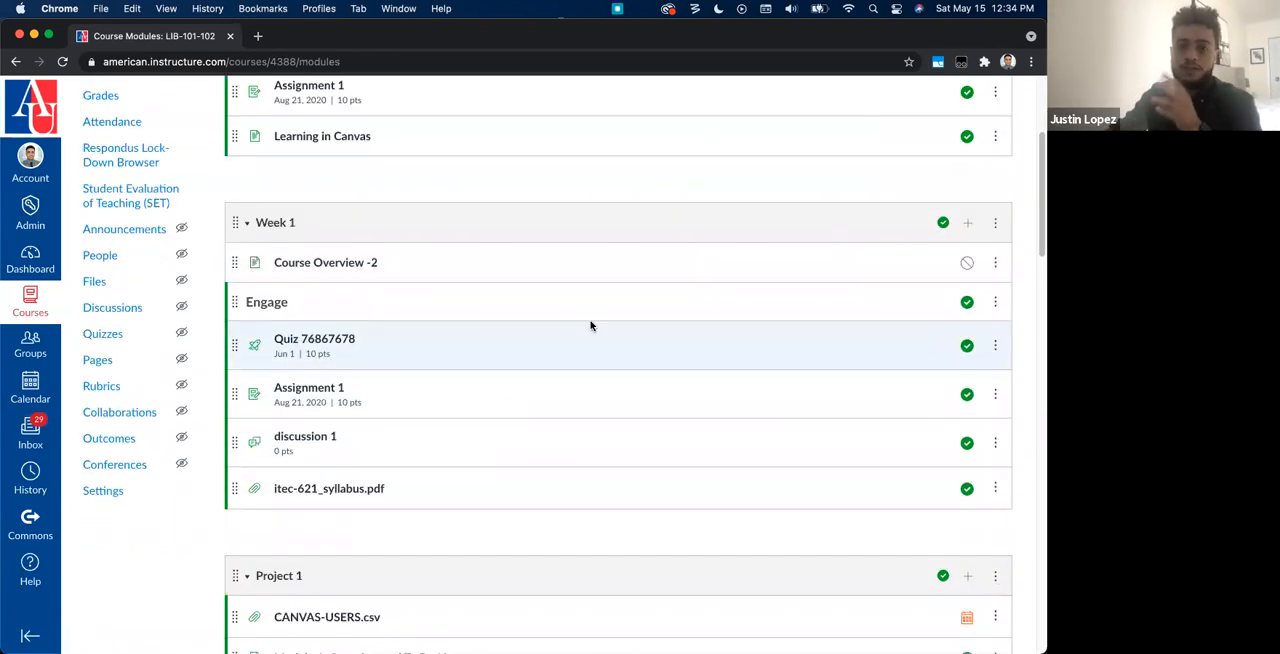
click(967, 222)
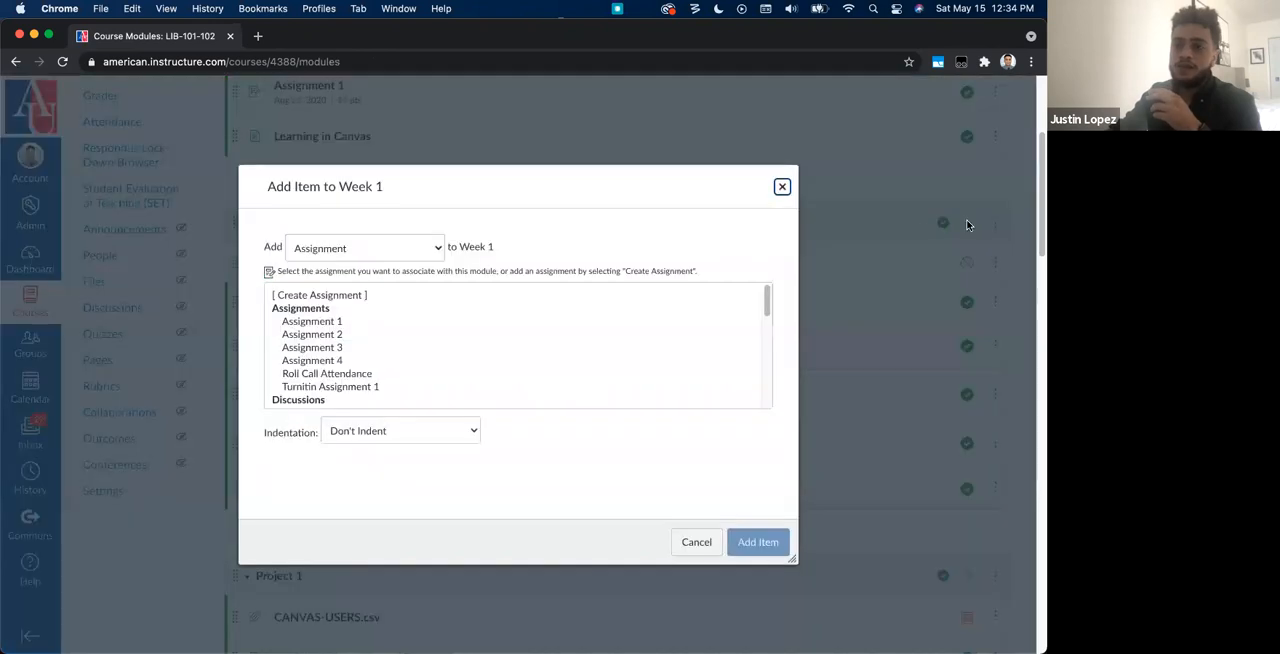
click(405, 257)
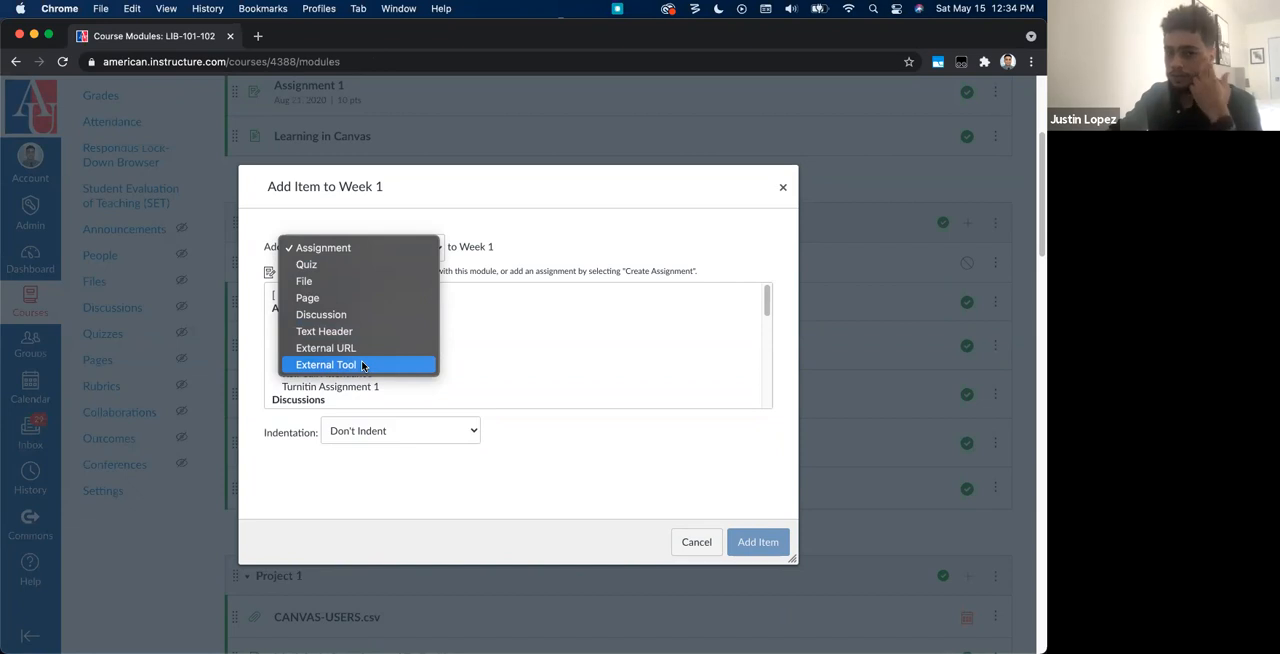
key(Escape)
click(337, 295)
click(397, 431)
click(397, 431)
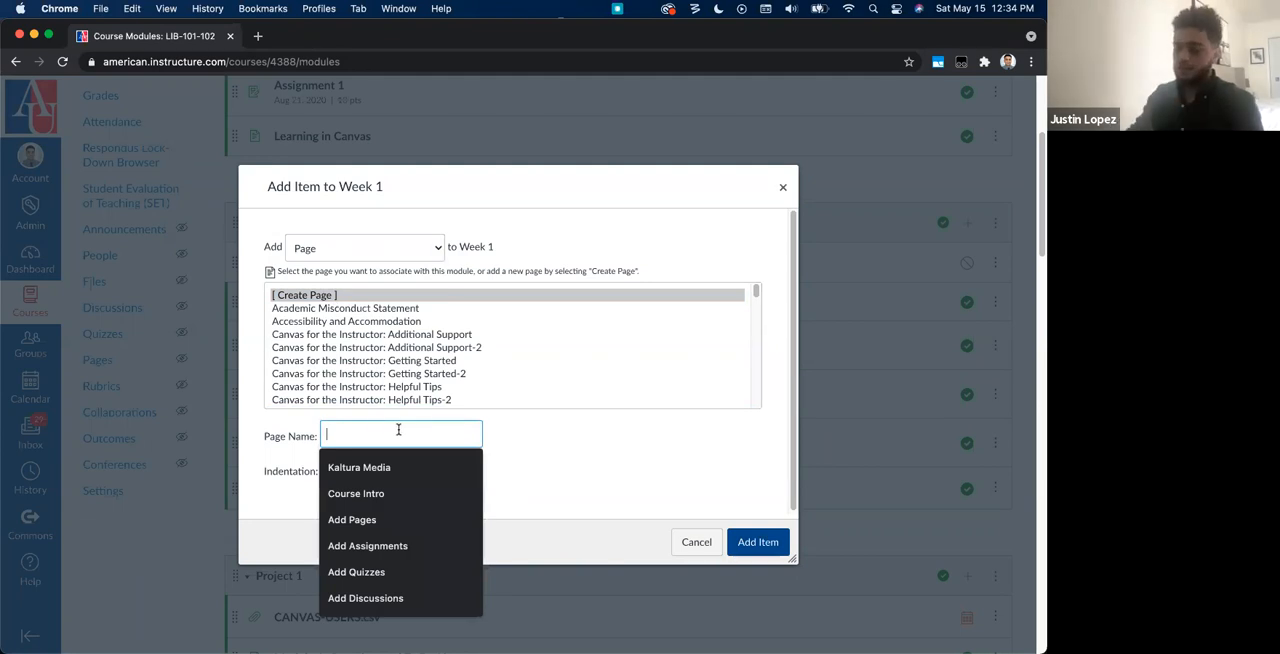
click(395, 466)
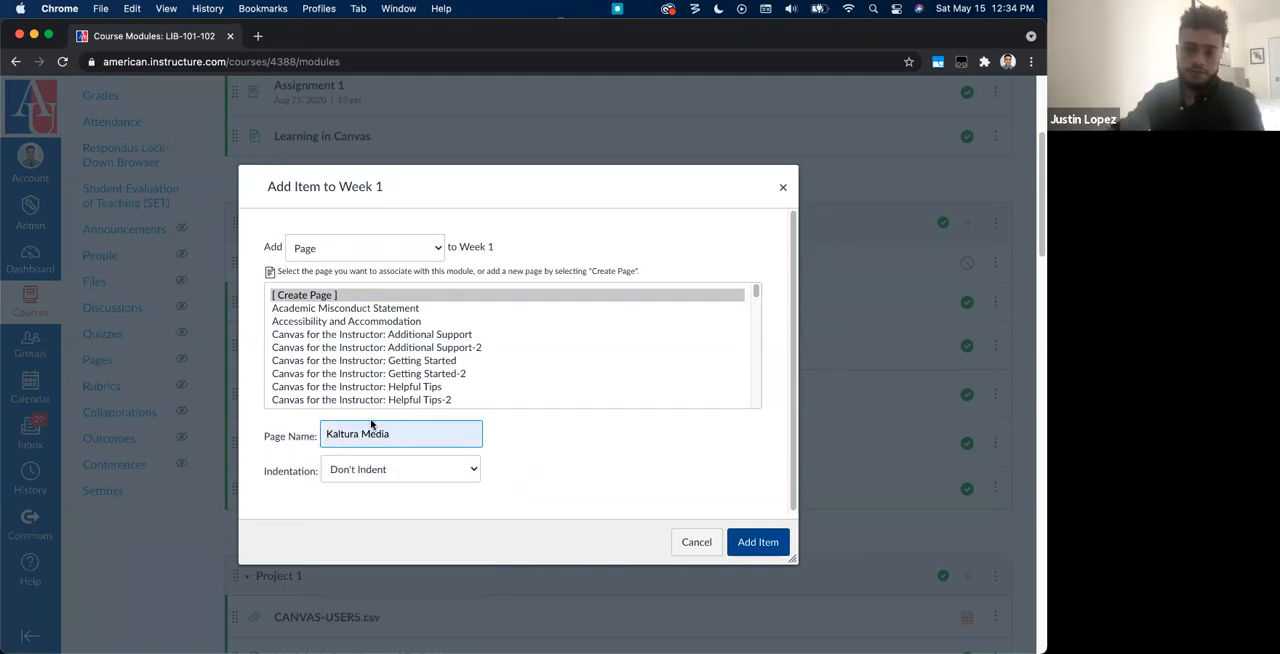
click(766, 541)
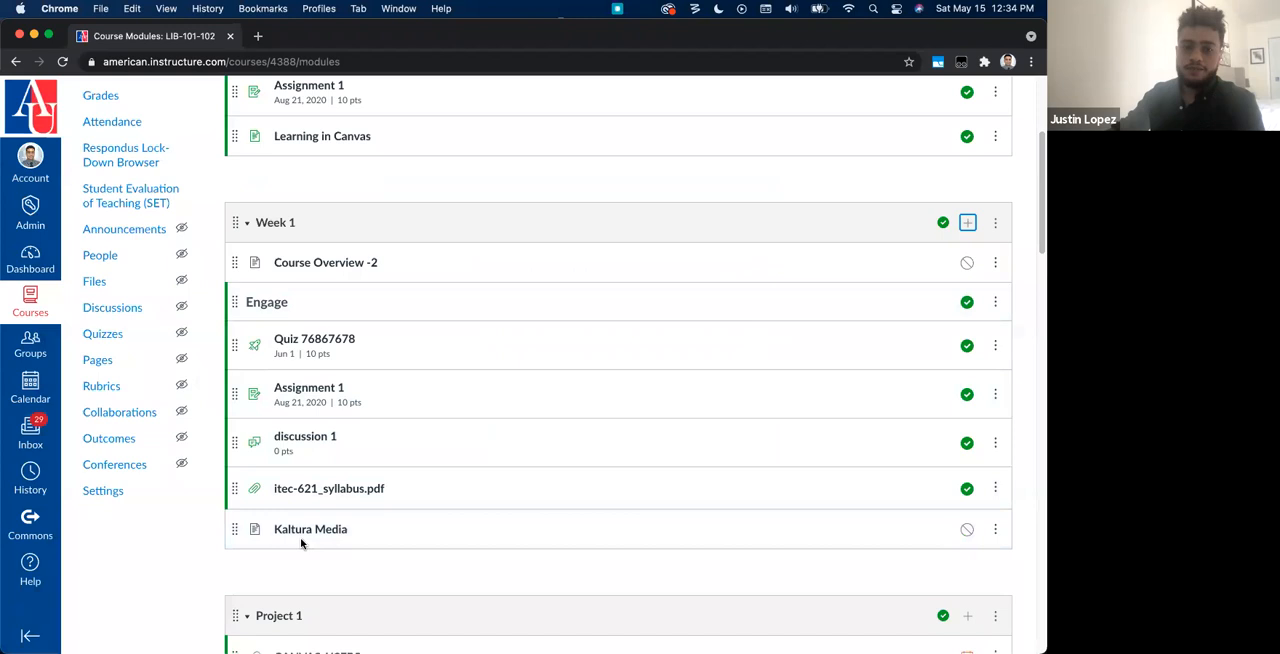
Step: Open the new Kaltura Media page for editing and start embedding Kaltura media in its body
click(327, 531)
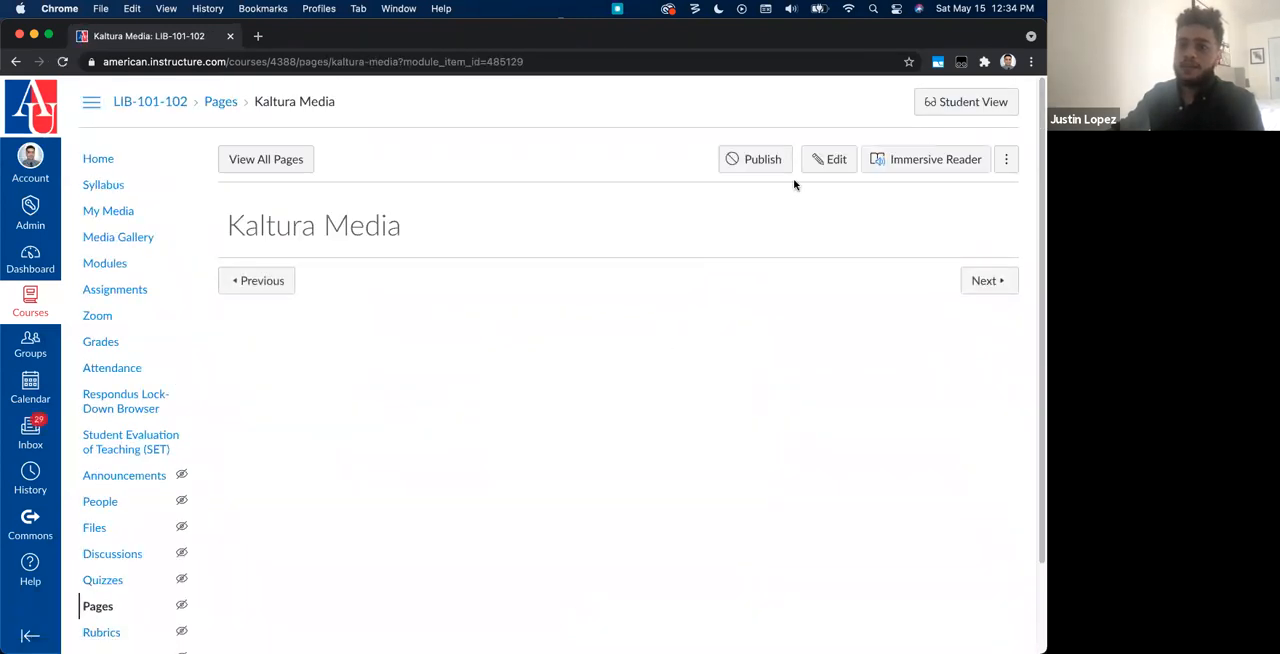
click(829, 160)
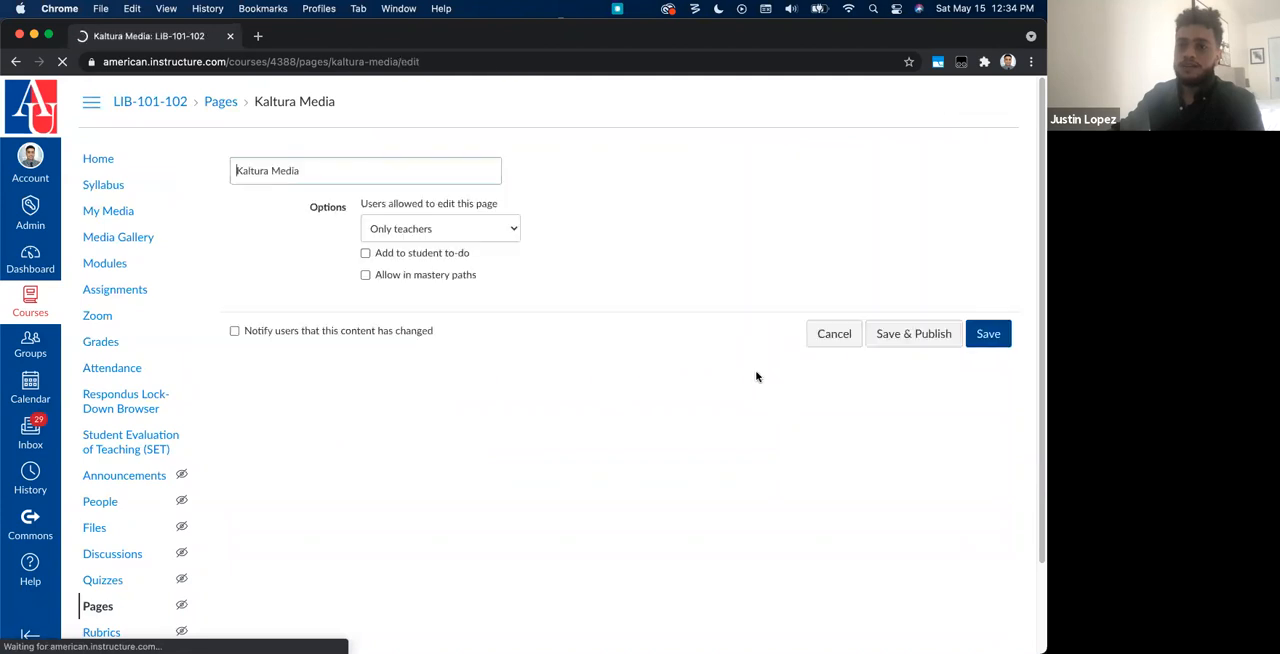
click(660, 343)
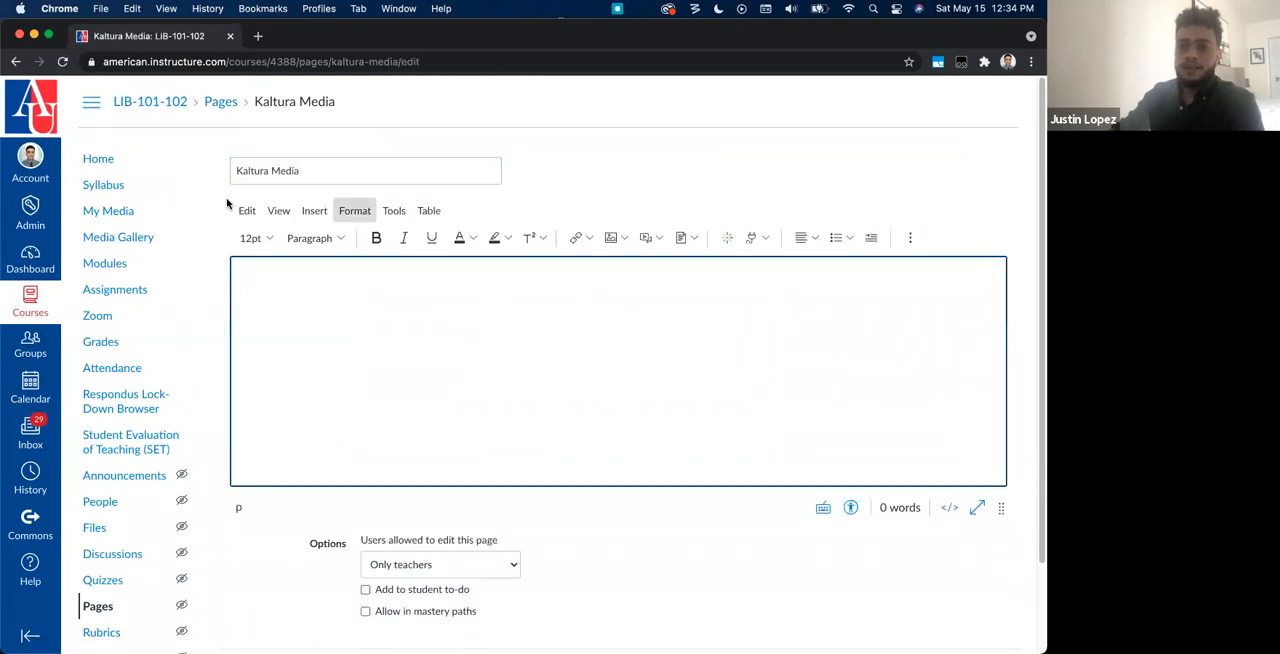
click(727, 239)
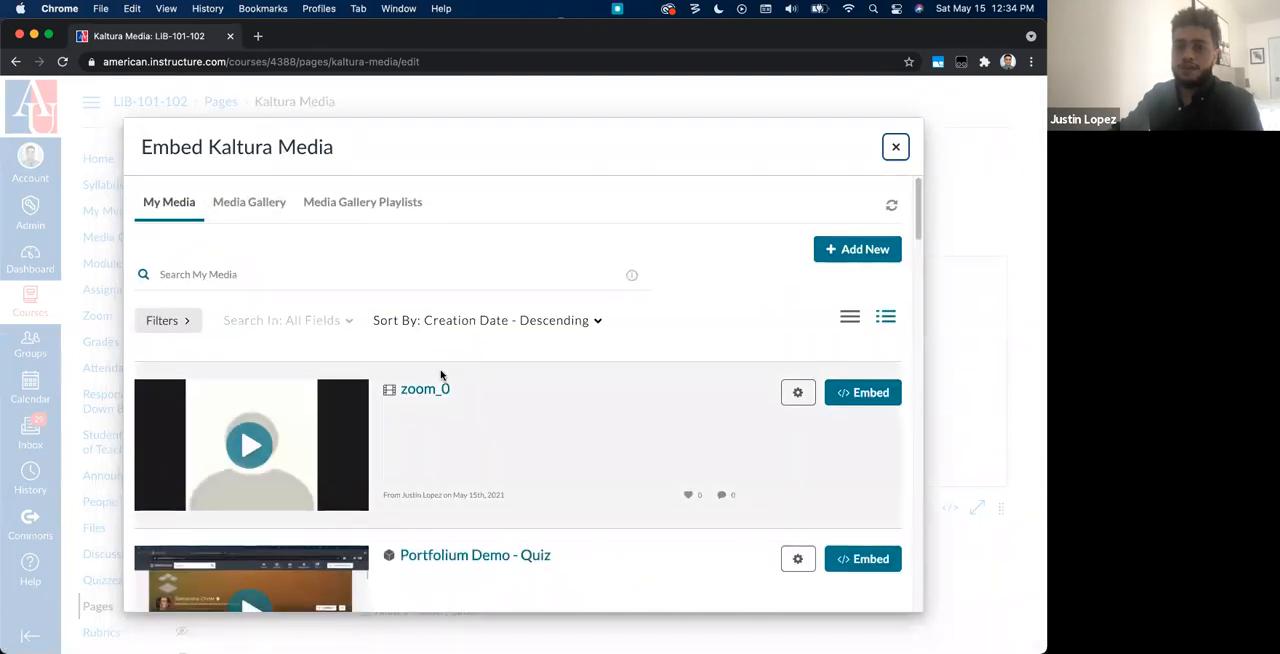
Step: Find the Portfolium Demo video in My Media and open its embed settings
scroll(440, 370, down, 10)
scroll(474, 390, down, 2)
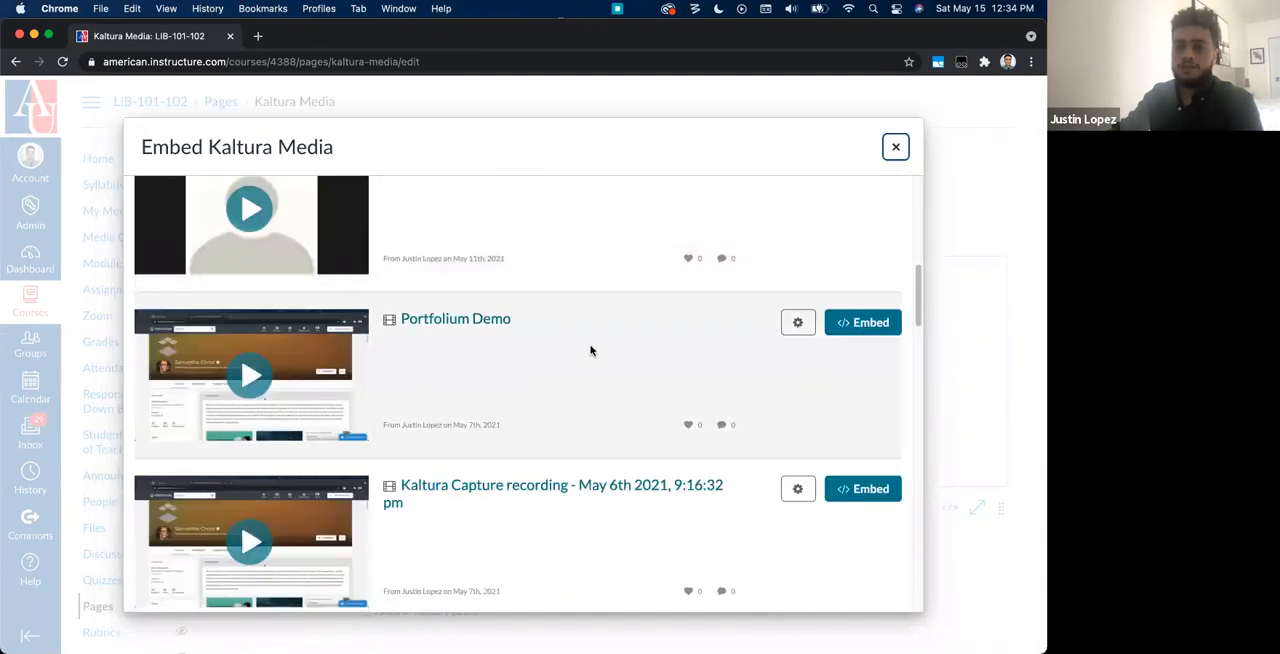
drag(398, 318, 563, 323)
click(575, 346)
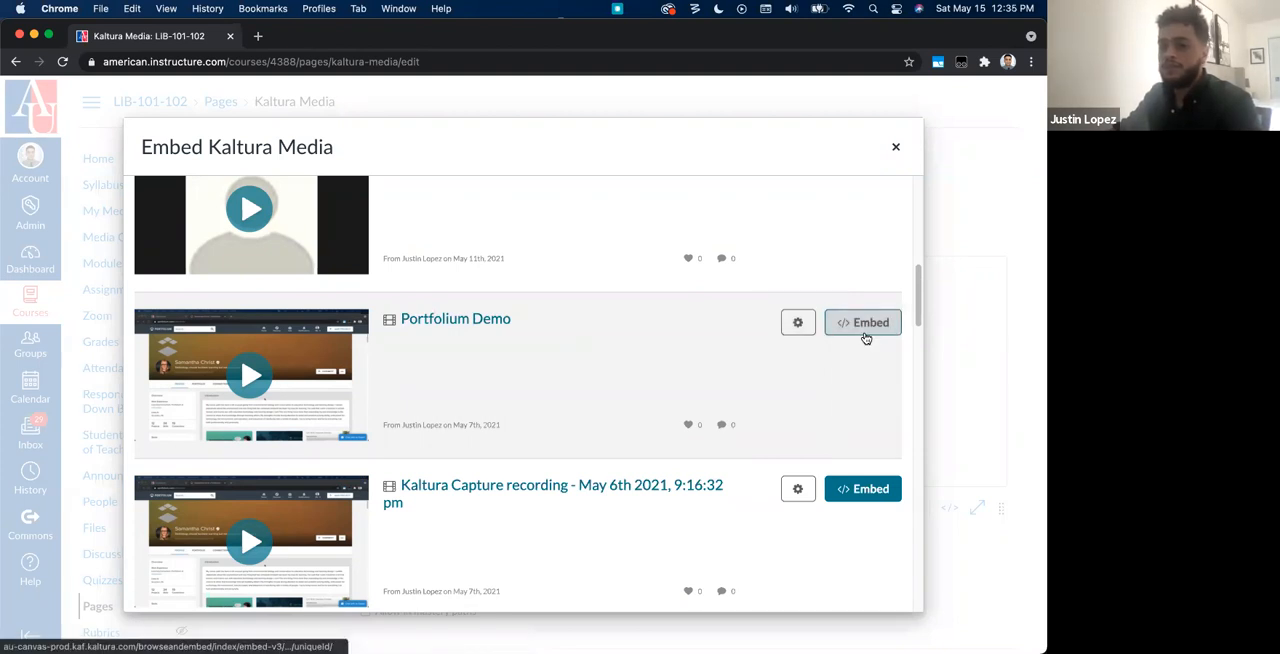
click(809, 332)
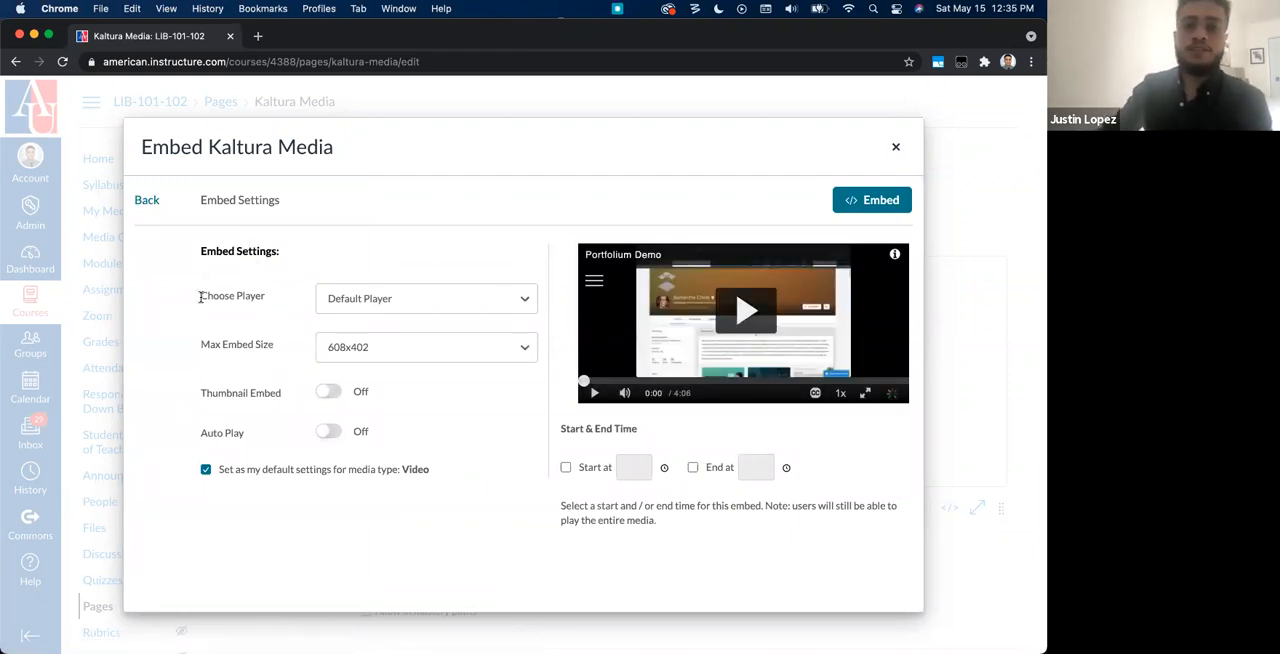
Step: Try the Player With Download option for the Portfolium Demo embed and switch back to Default Player
drag(200, 296, 280, 302)
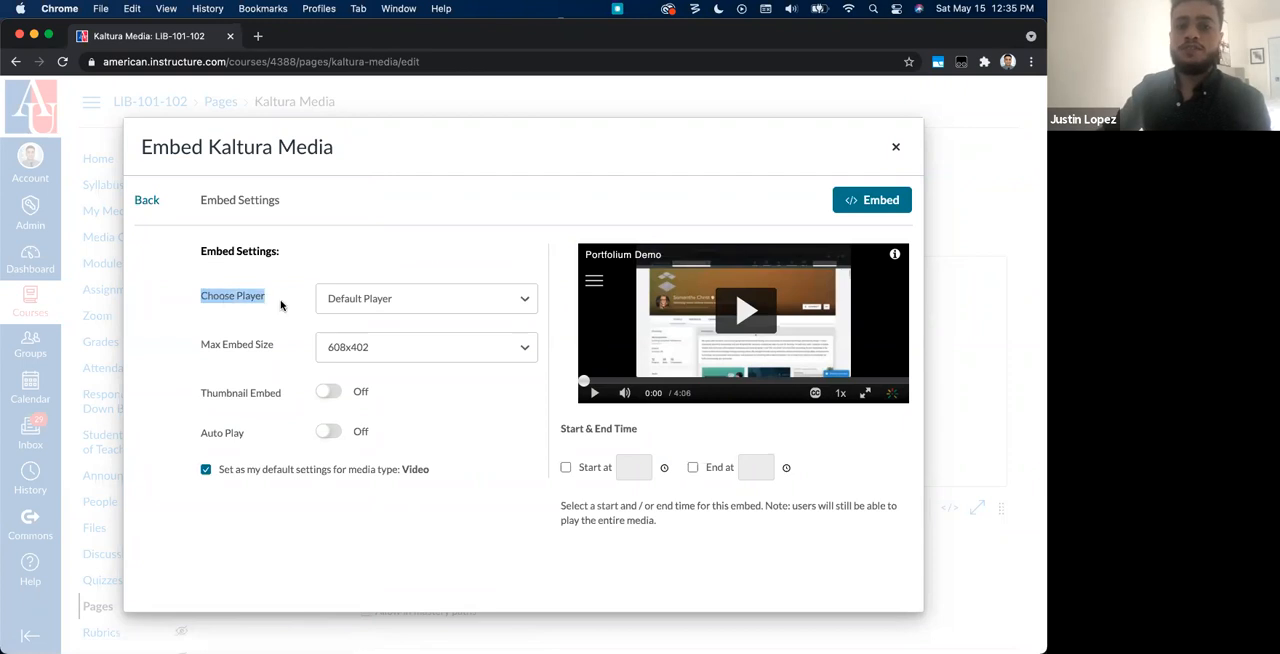
click(365, 300)
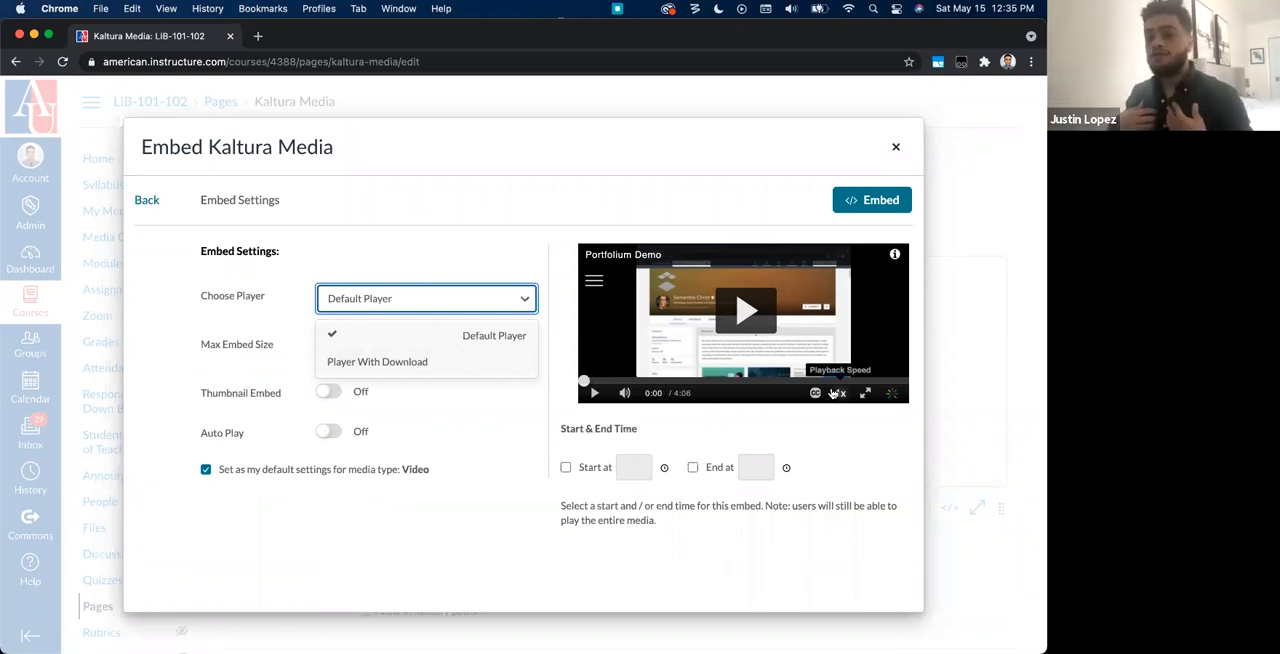
click(312, 254)
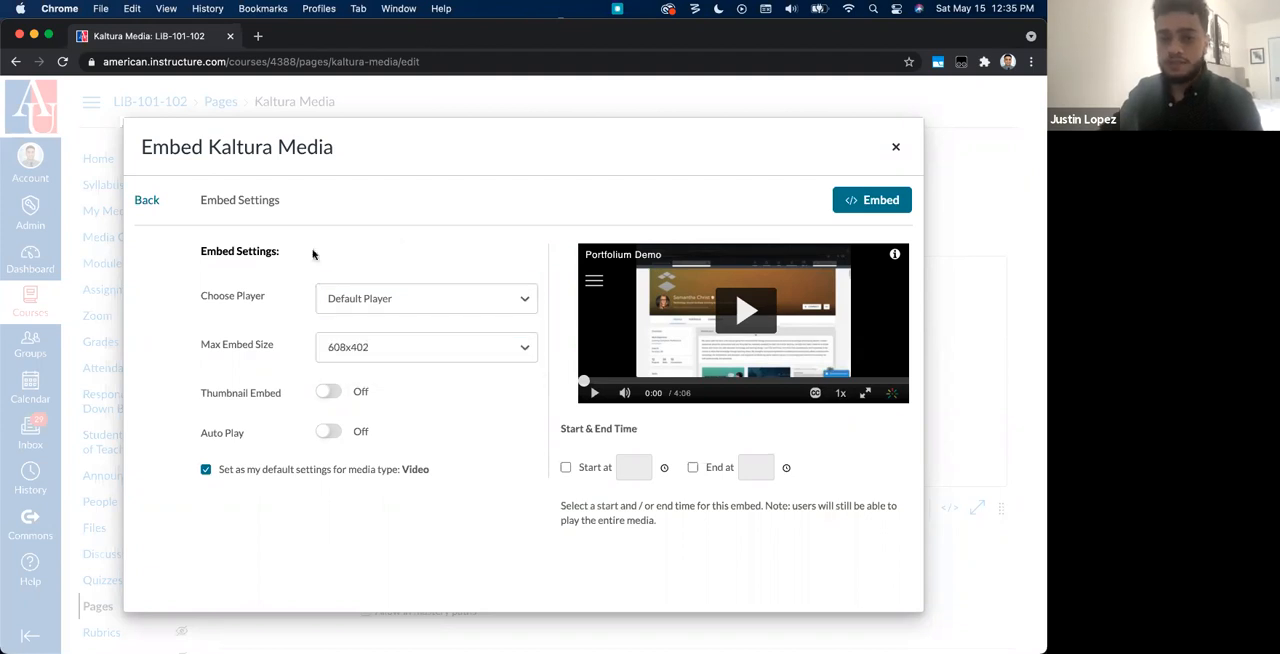
click(346, 300)
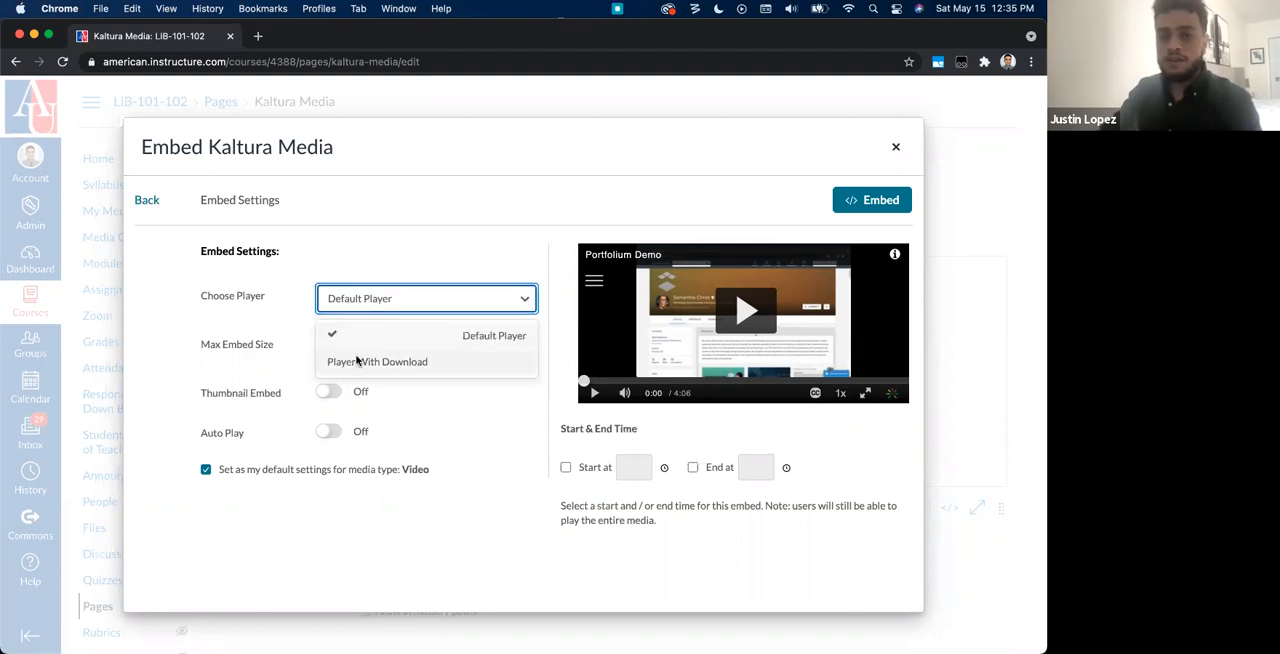
click(356, 362)
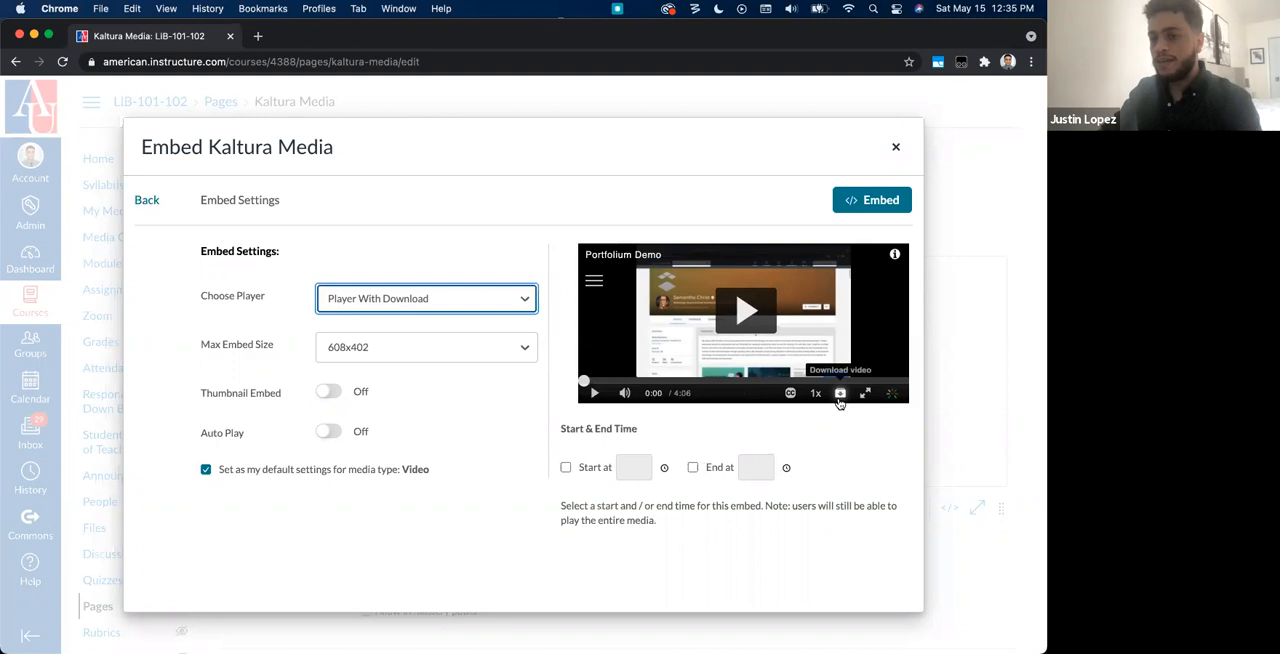
click(374, 296)
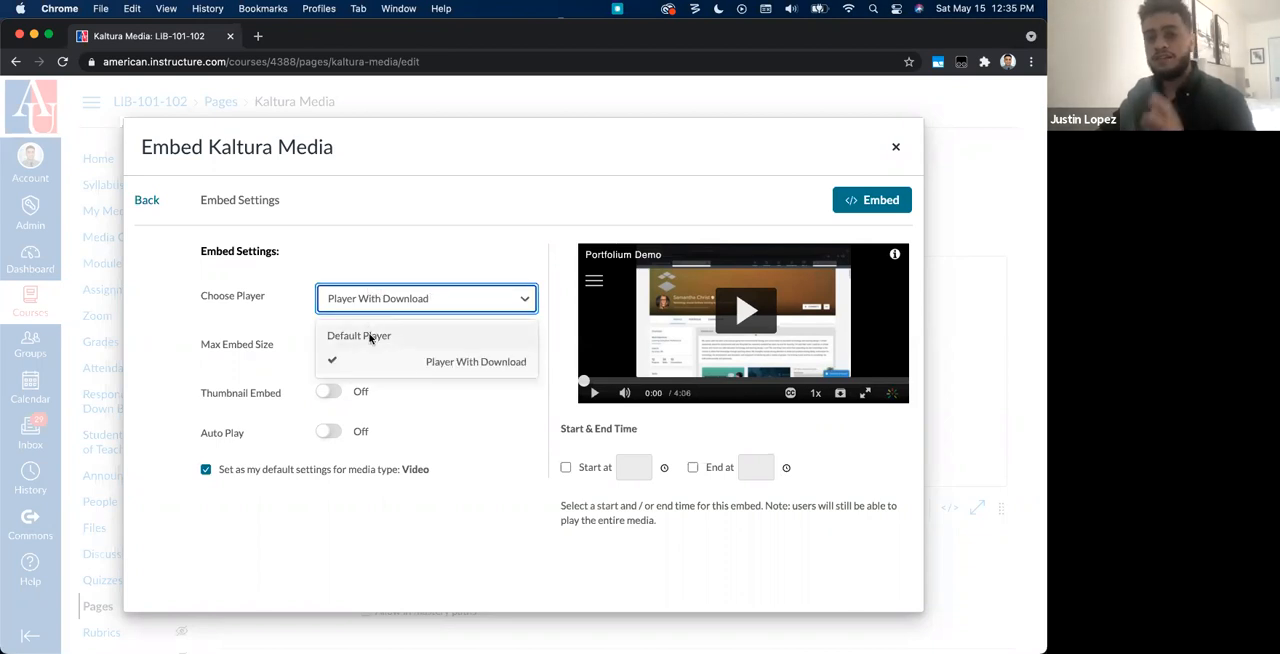
click(369, 337)
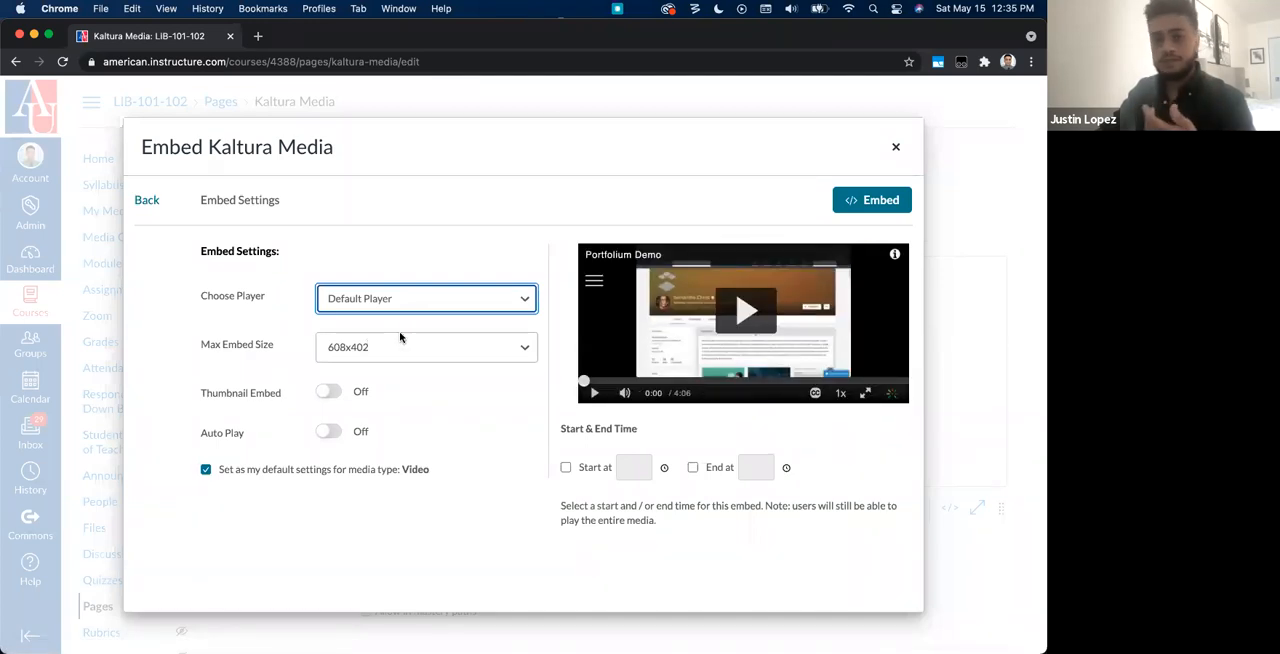
Step: Embed the Portfolium Demo video with a max embed size of 400x285 and thumbnail embed on
drag(204, 344, 265, 342)
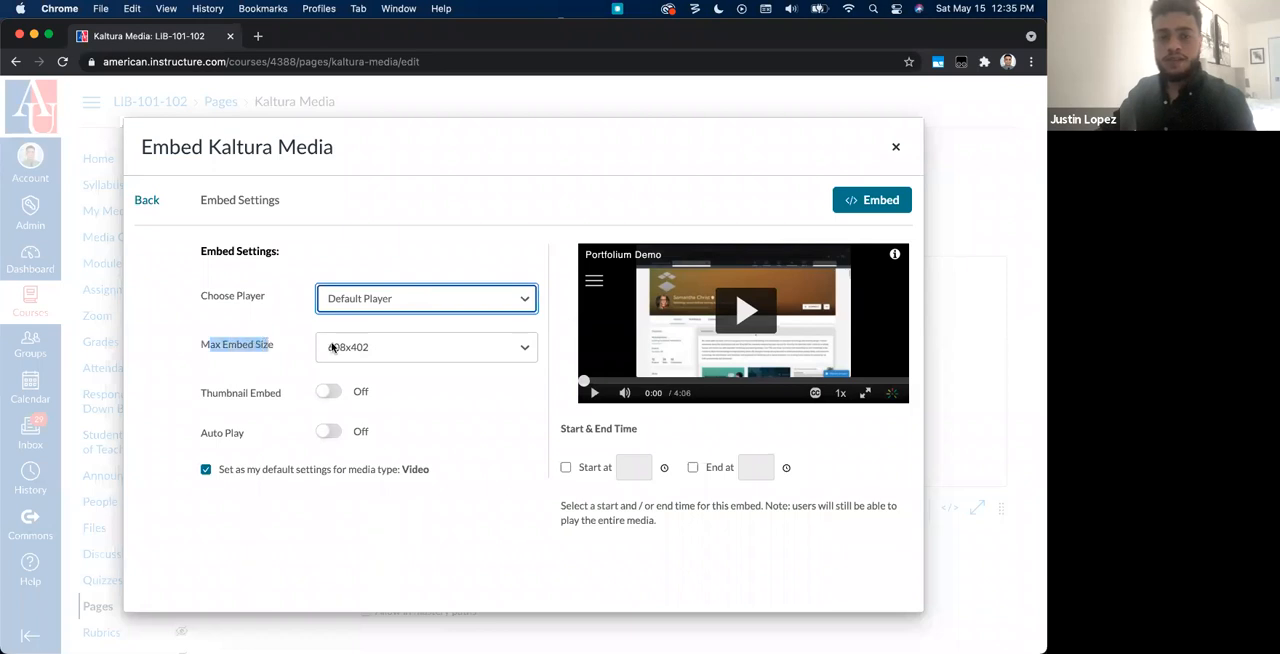
click(366, 346)
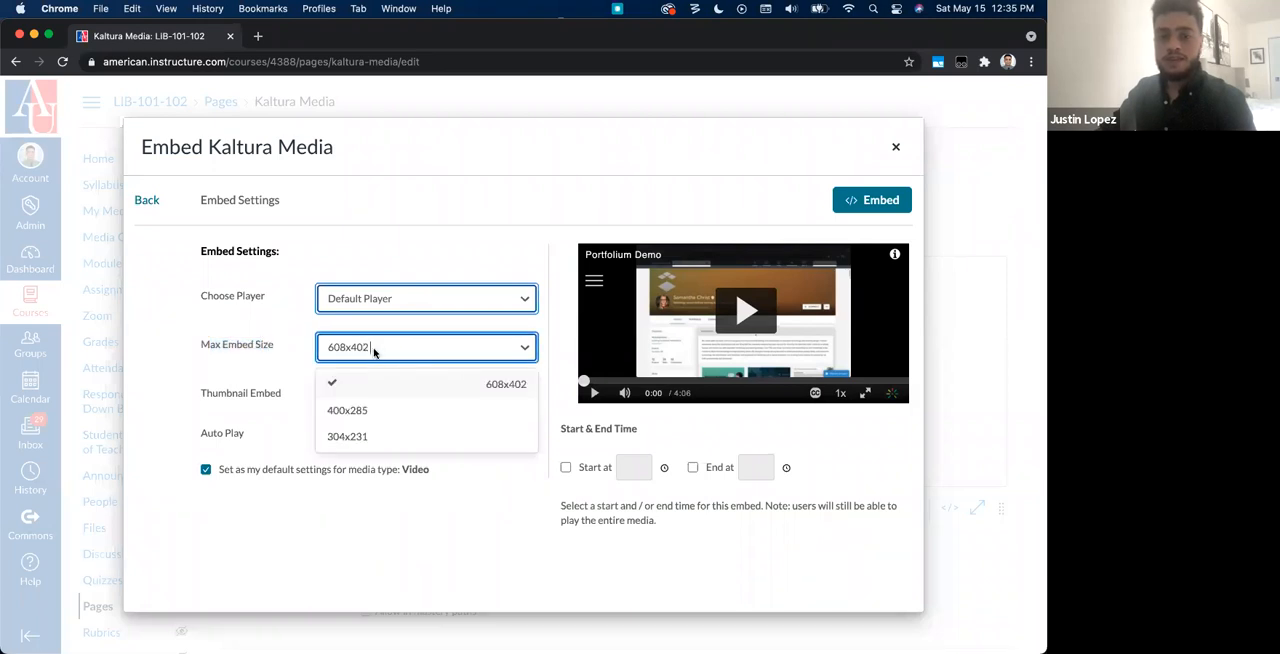
click(382, 411)
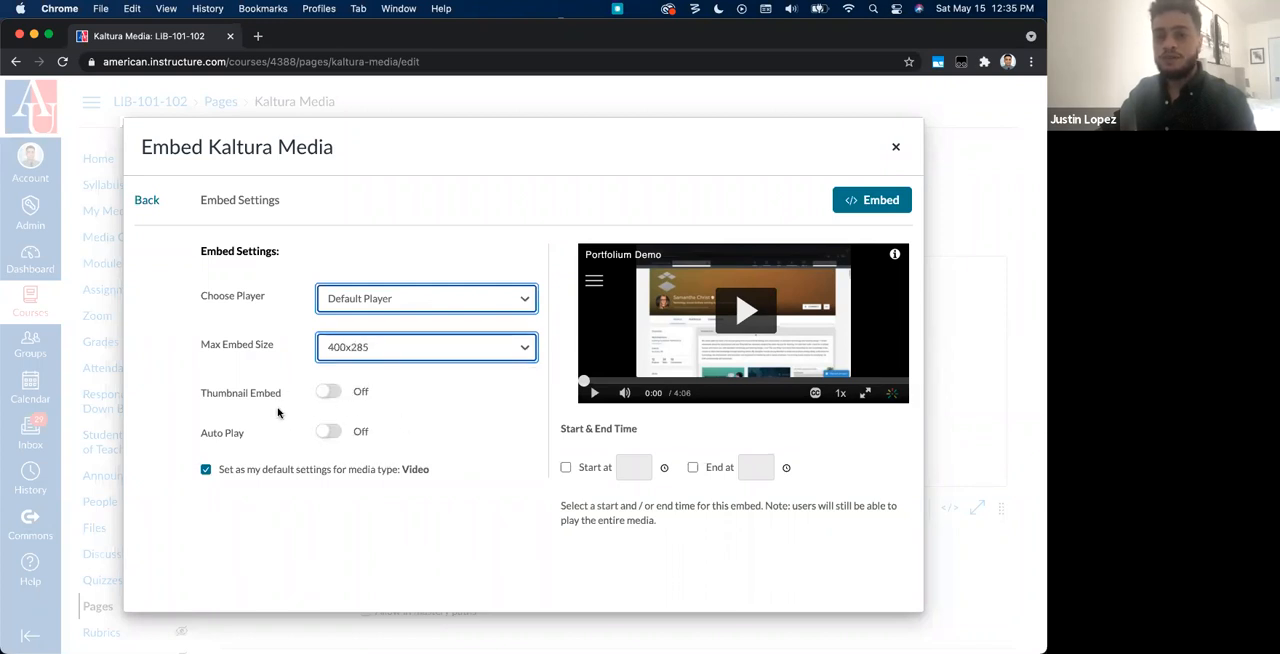
click(319, 393)
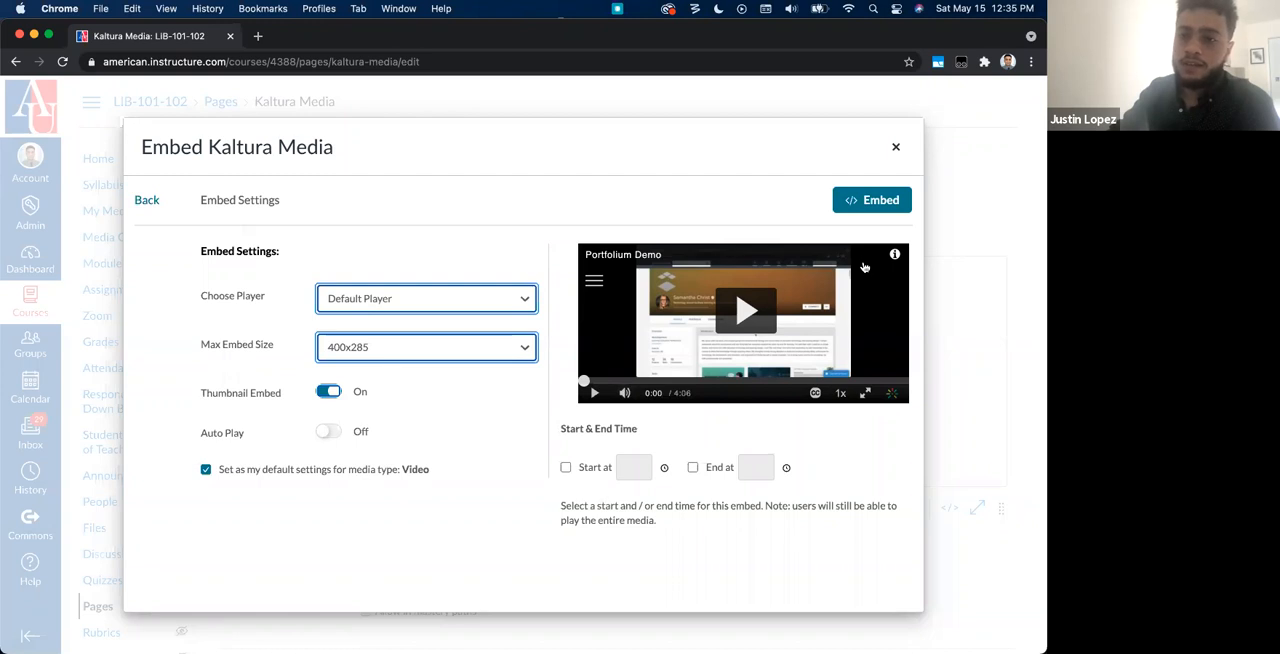
click(867, 200)
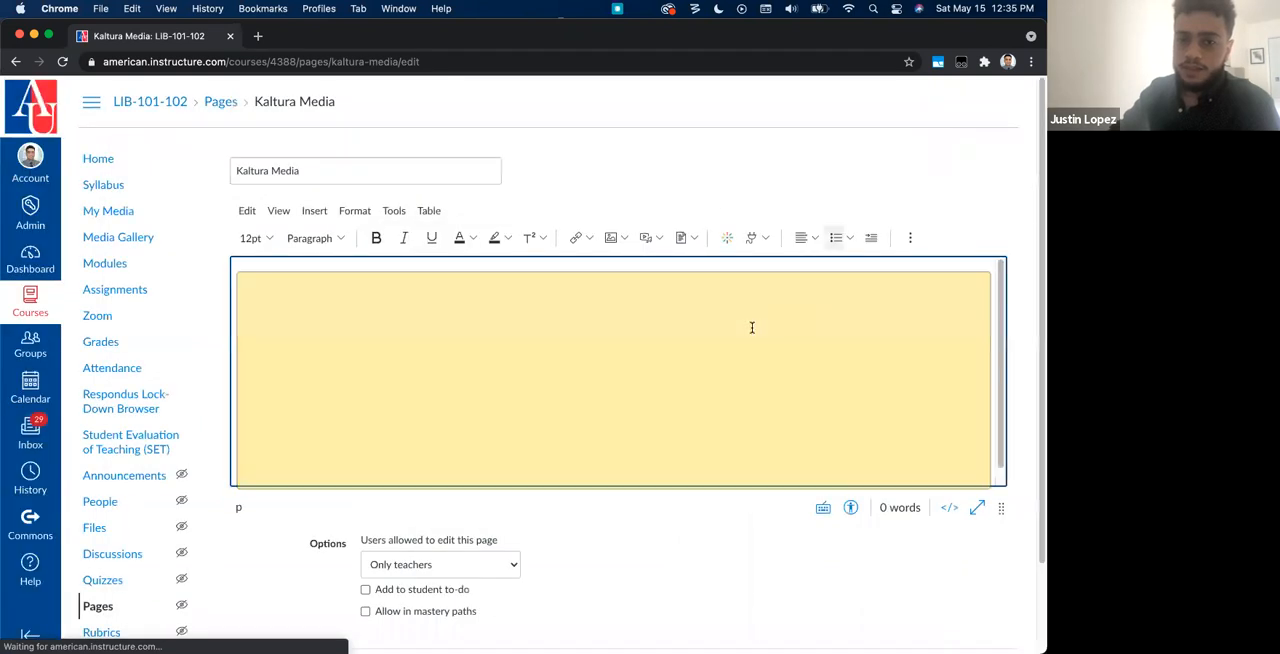
Step: Add a new line below the embedded video and open the embed settings for Microsoft Booking Backend from My Media
scroll(703, 383, down, 2)
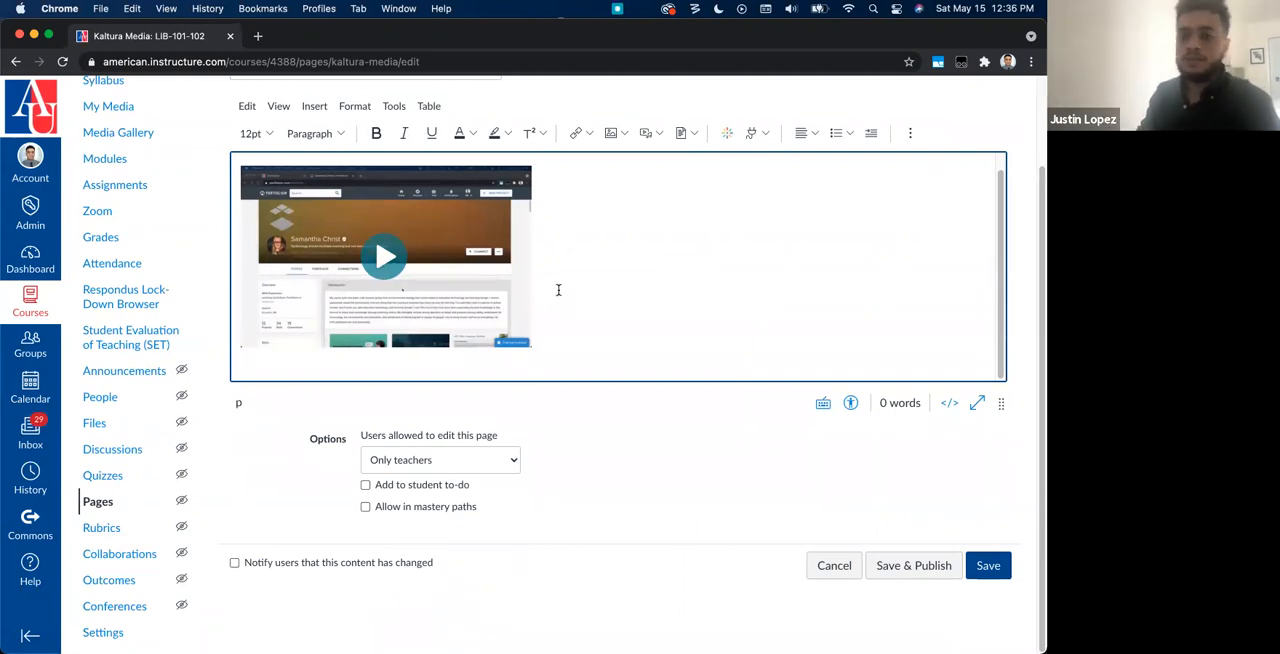
key(Return)
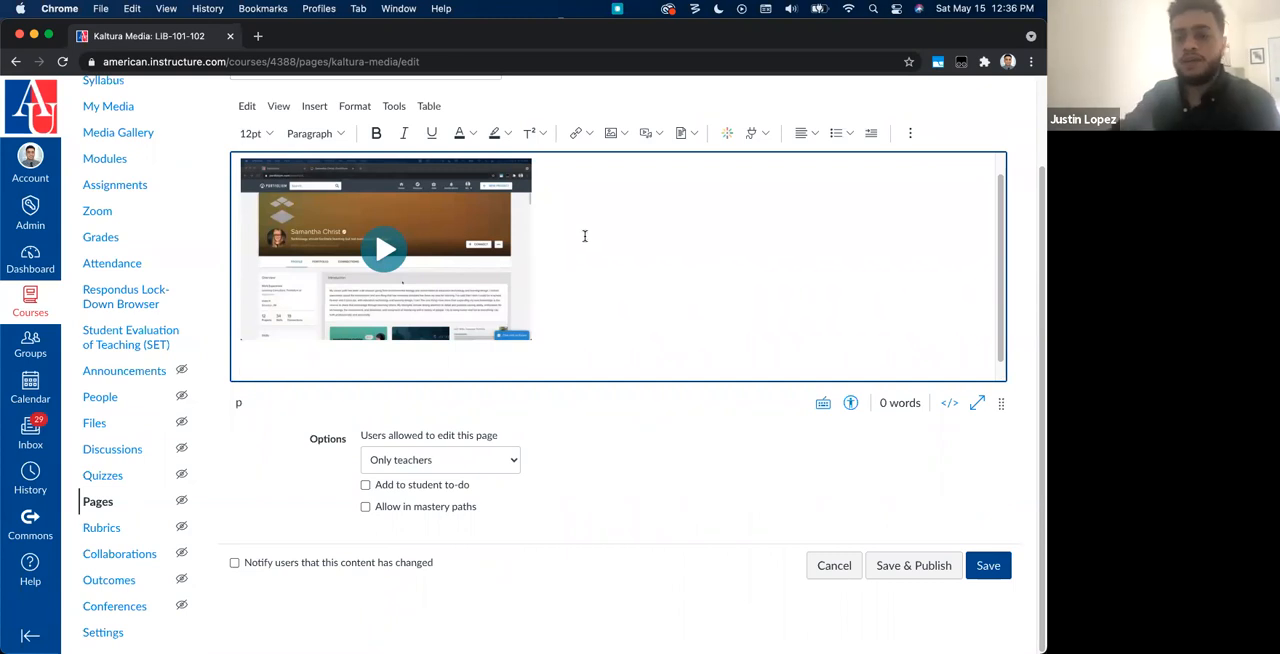
scroll(647, 349, down, 2)
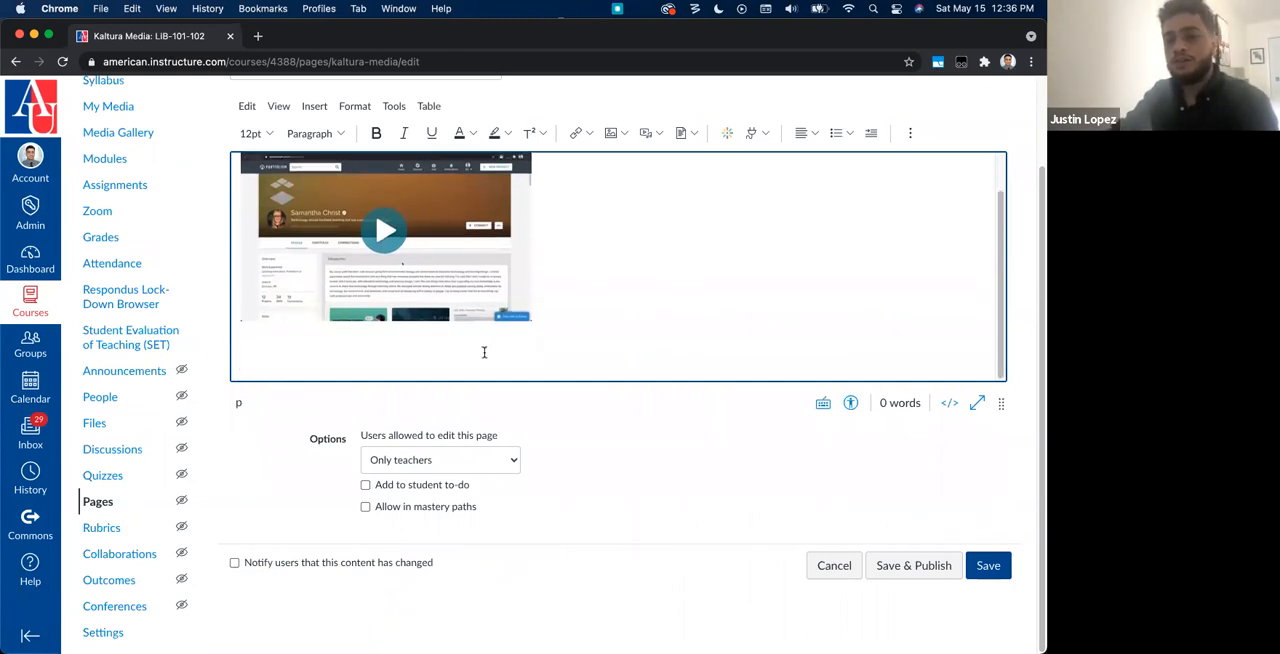
scroll(556, 346, up, 2)
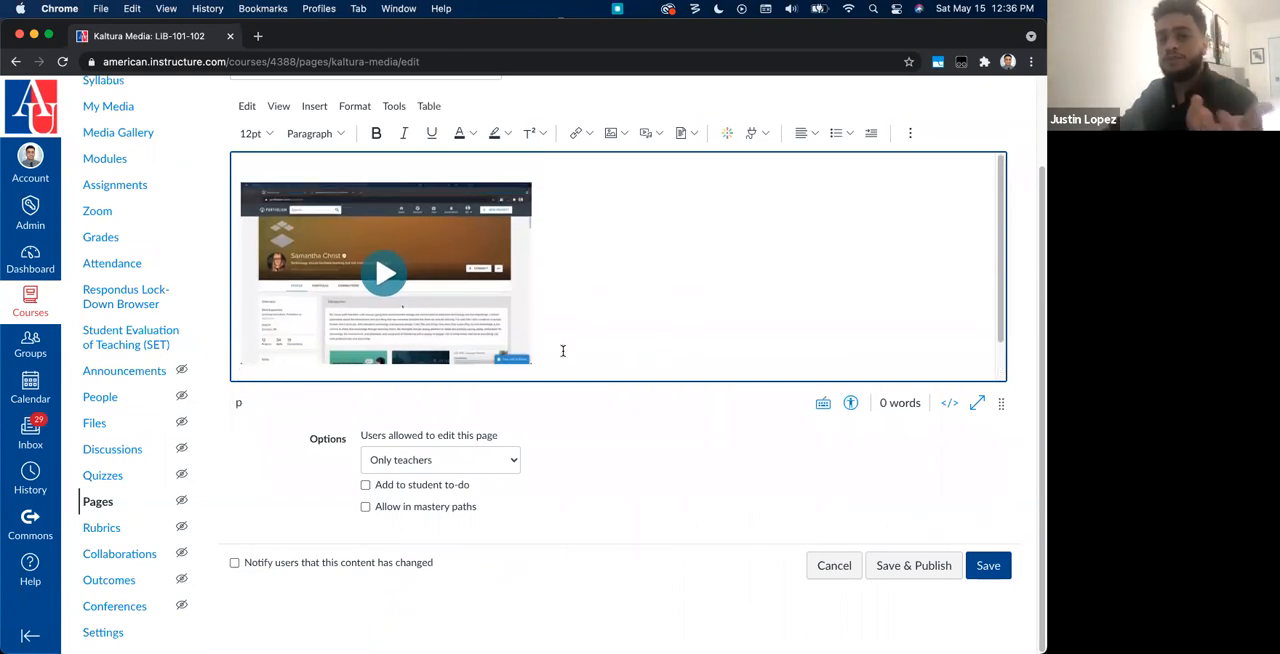
click(726, 134)
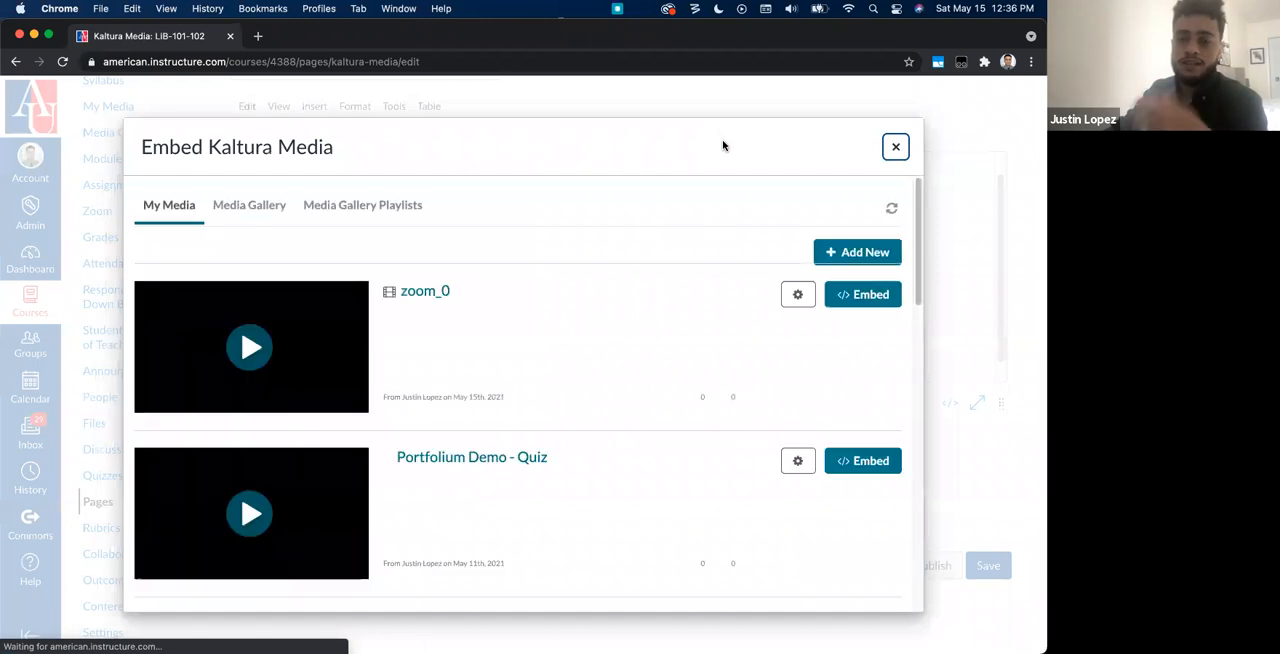
scroll(712, 375, down, 5)
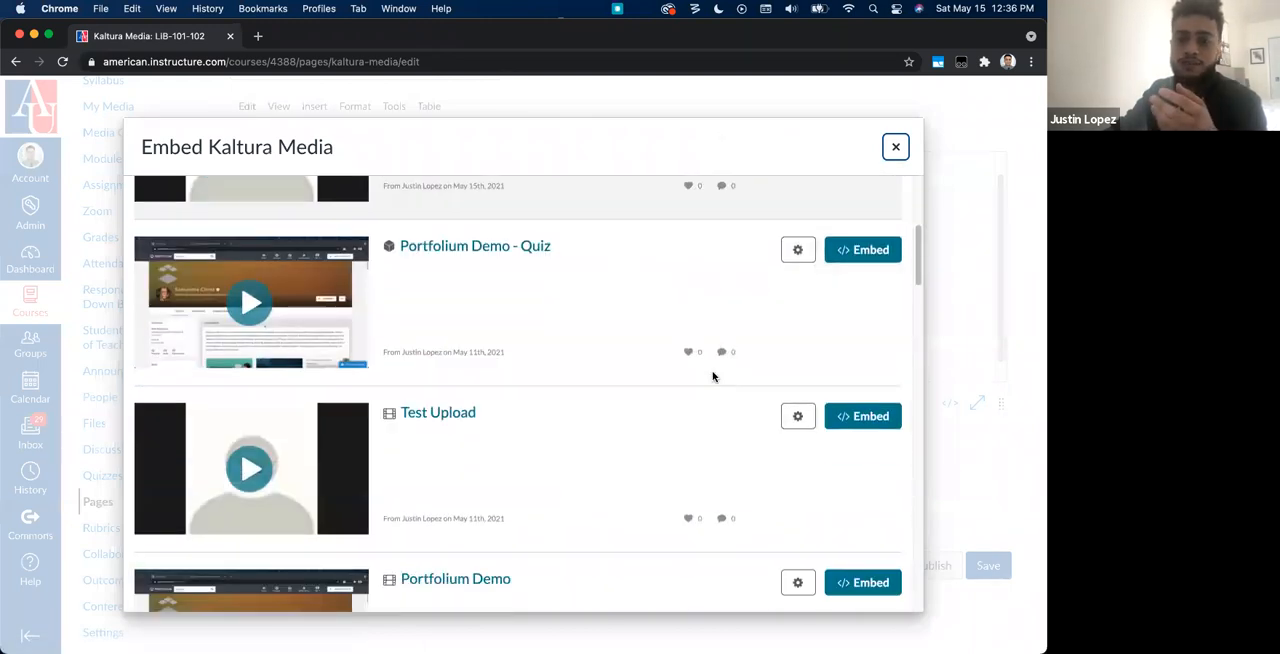
scroll(712, 376, down, 6)
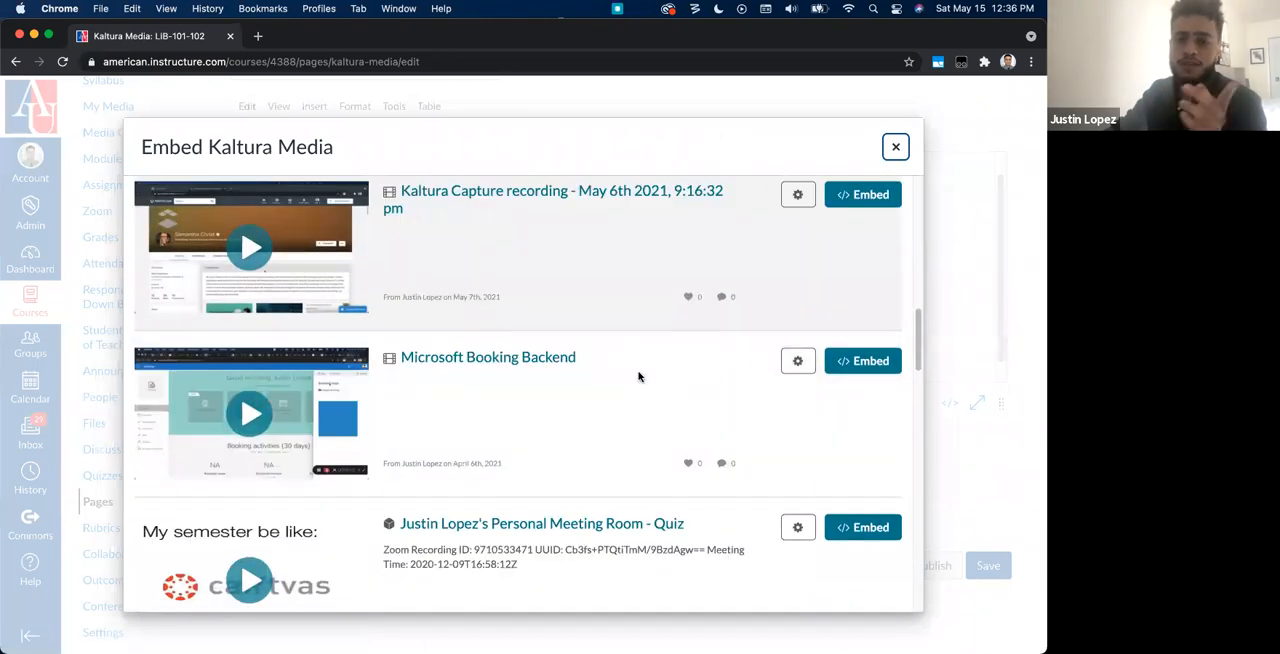
click(798, 362)
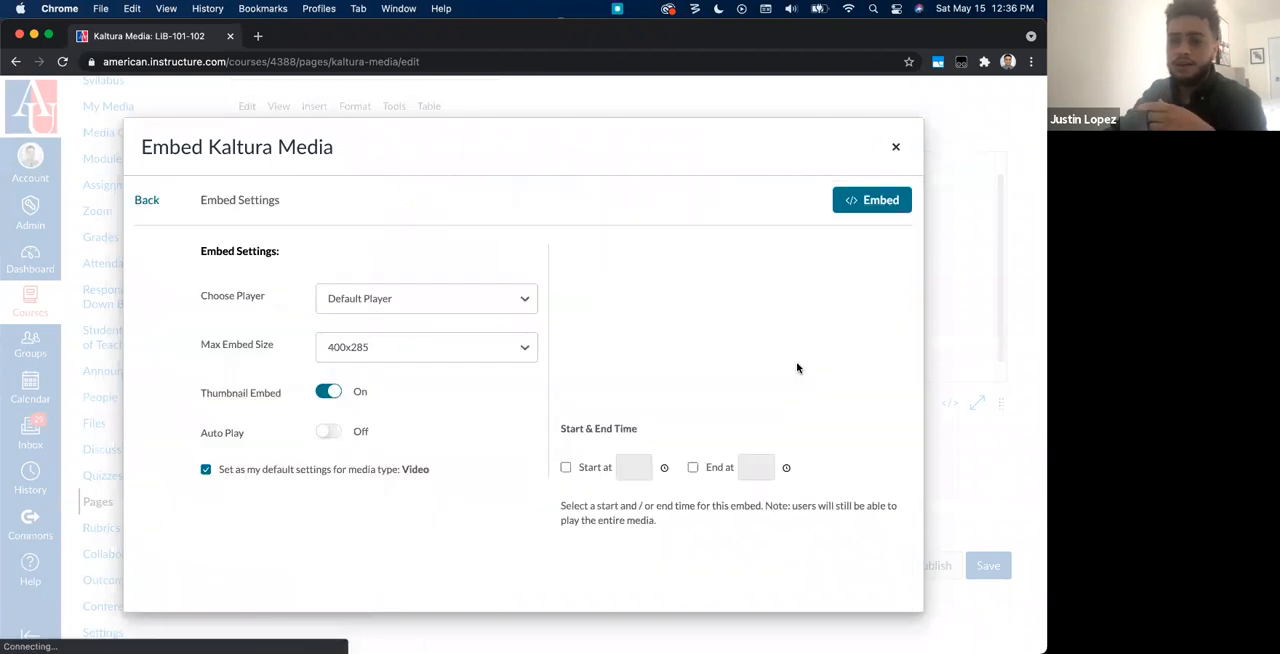
Step: Embed Microsoft Booking Backend using Player With Download, size 608x402 and thumbnail embed off, and save and publish the page
click(447, 358)
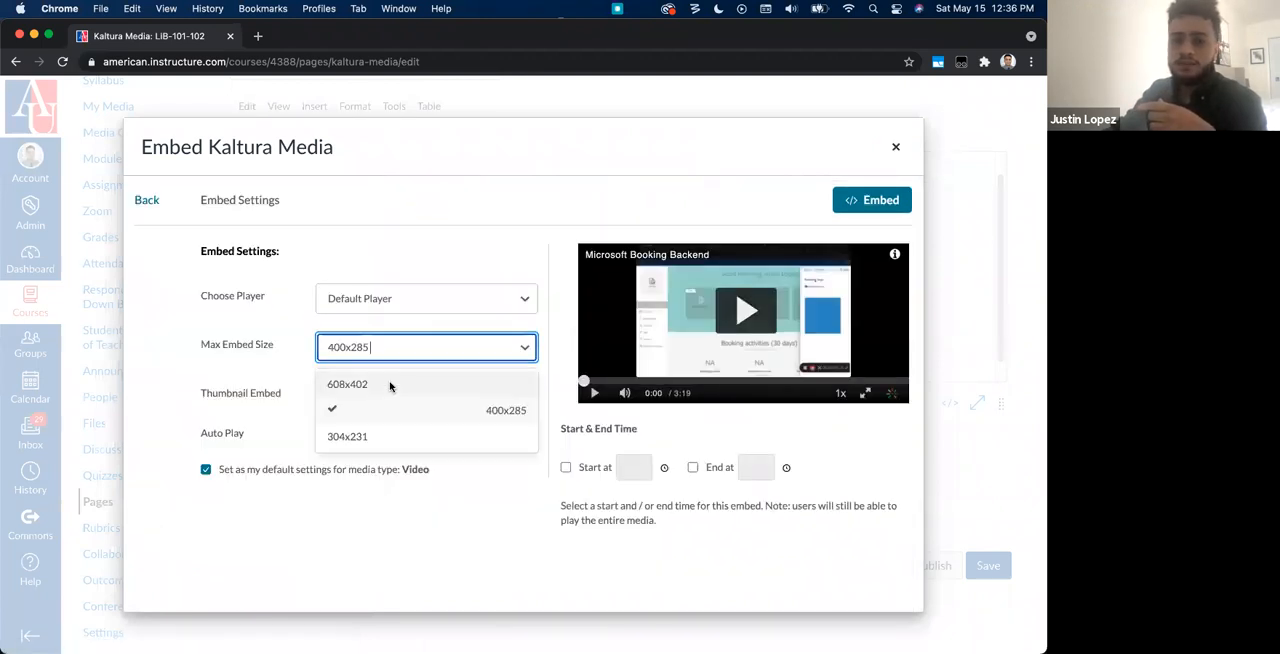
click(251, 343)
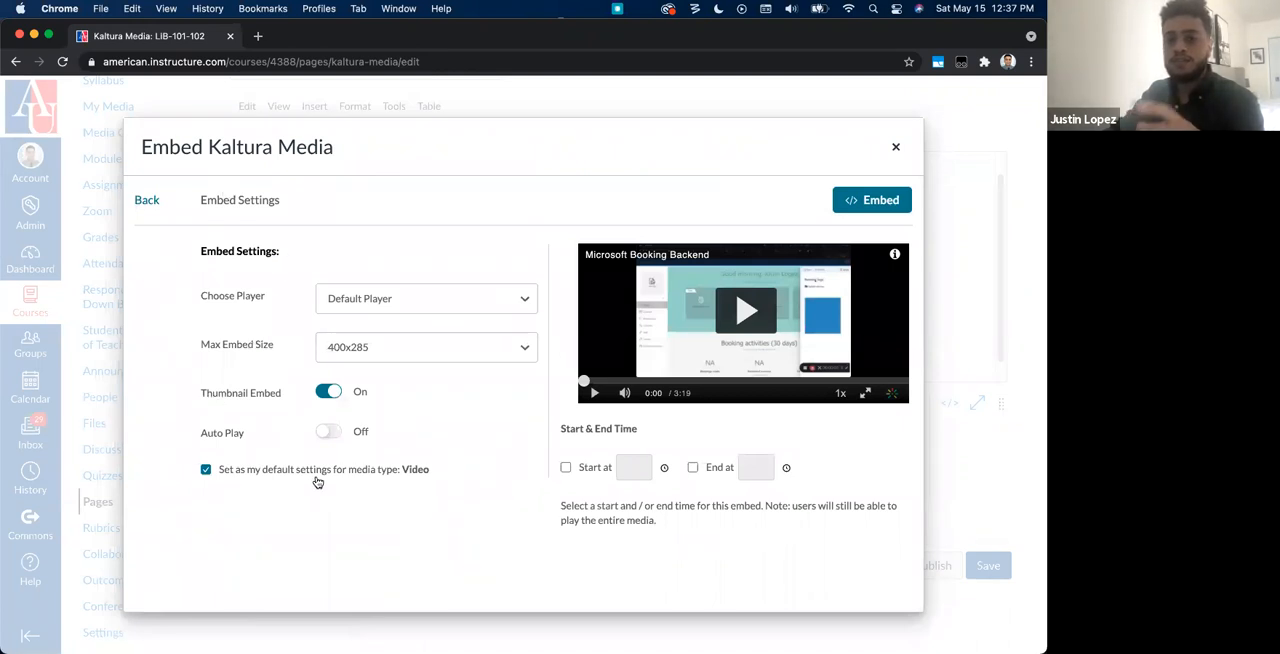
click(406, 356)
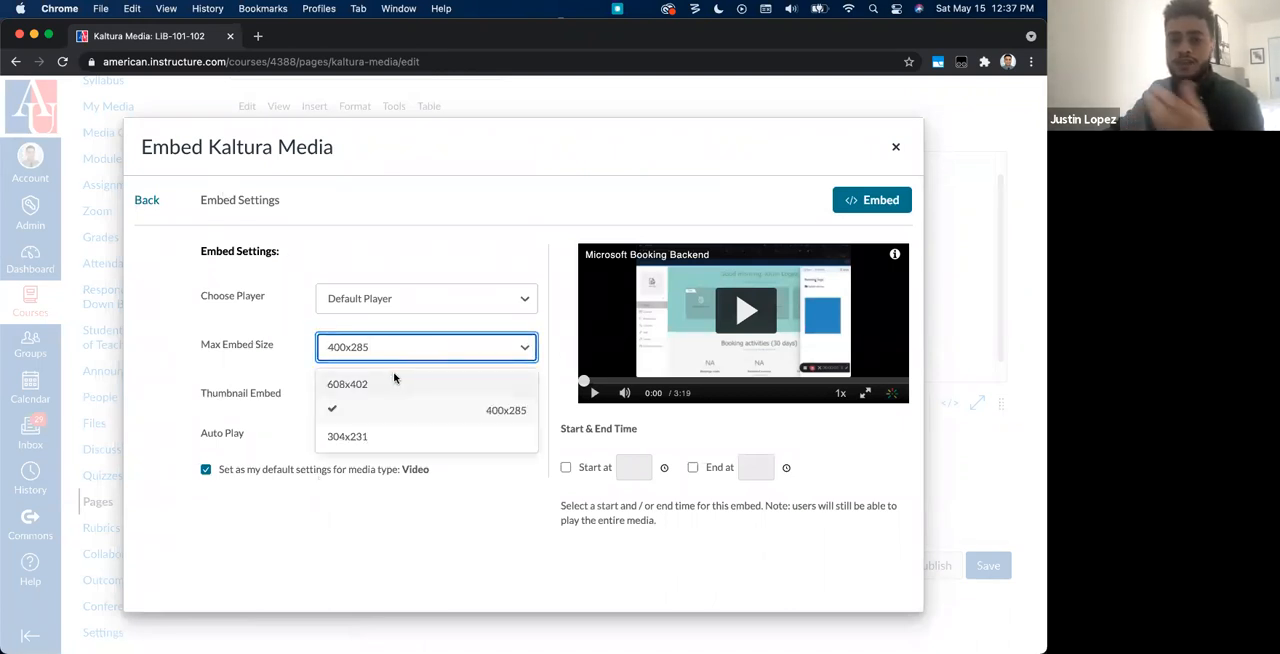
click(390, 384)
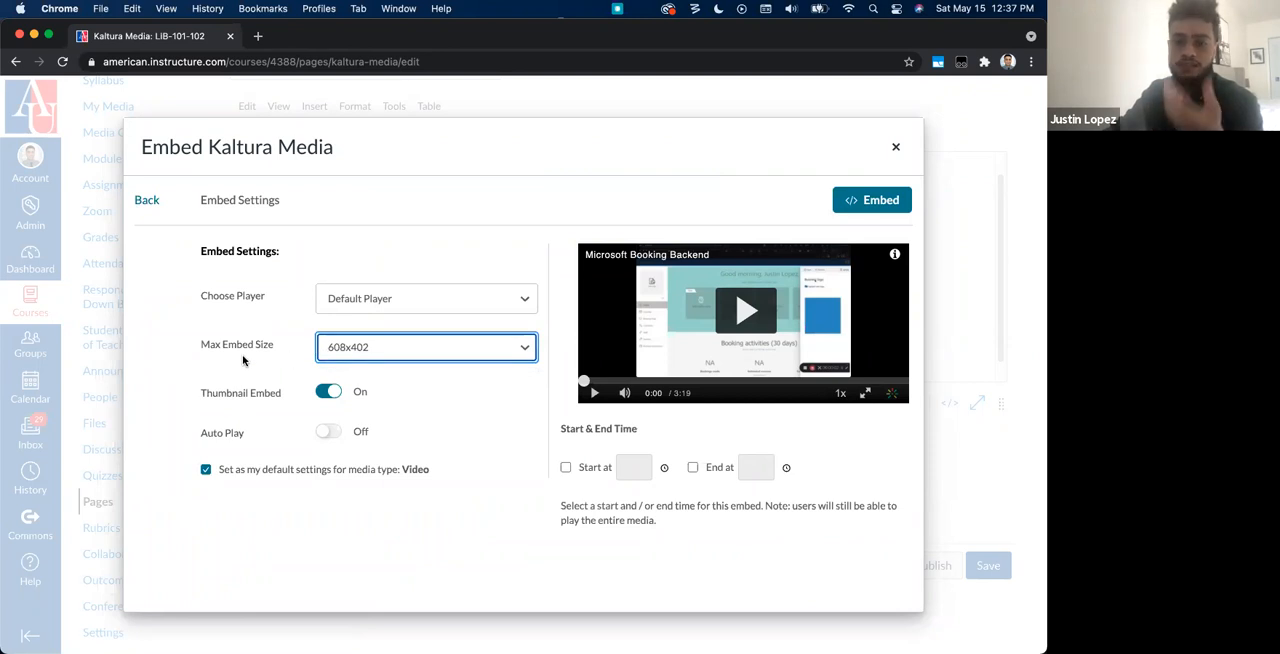
click(429, 296)
click(366, 363)
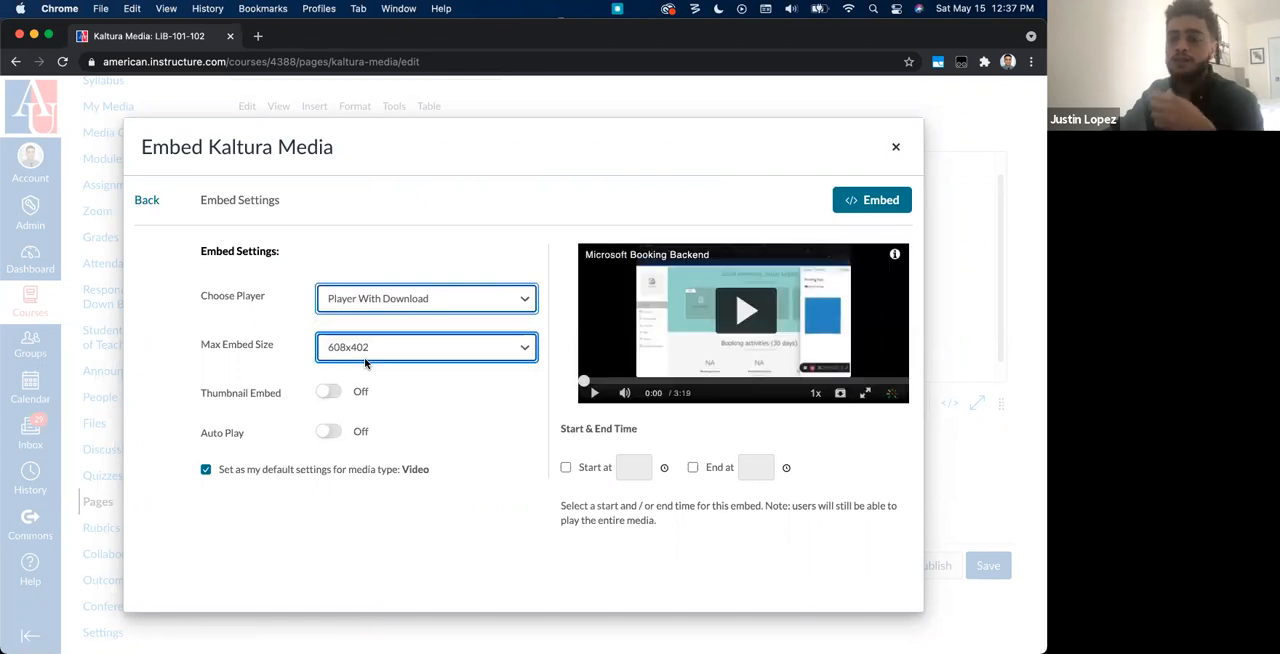
click(851, 203)
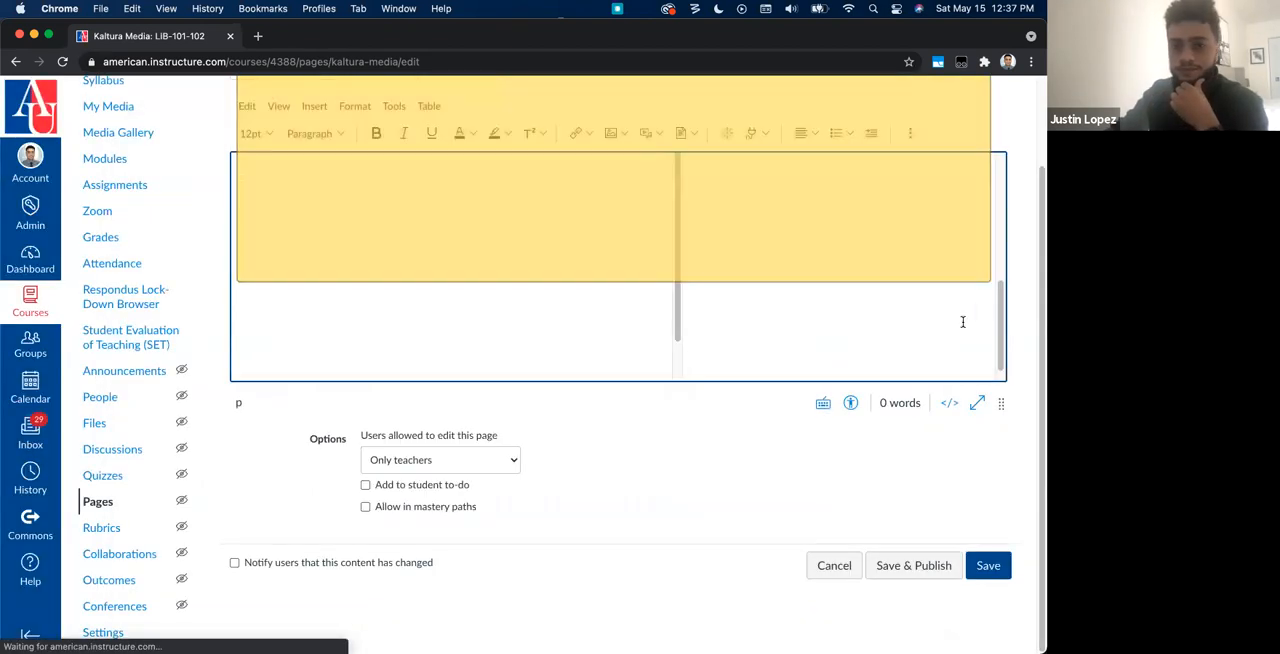
click(945, 565)
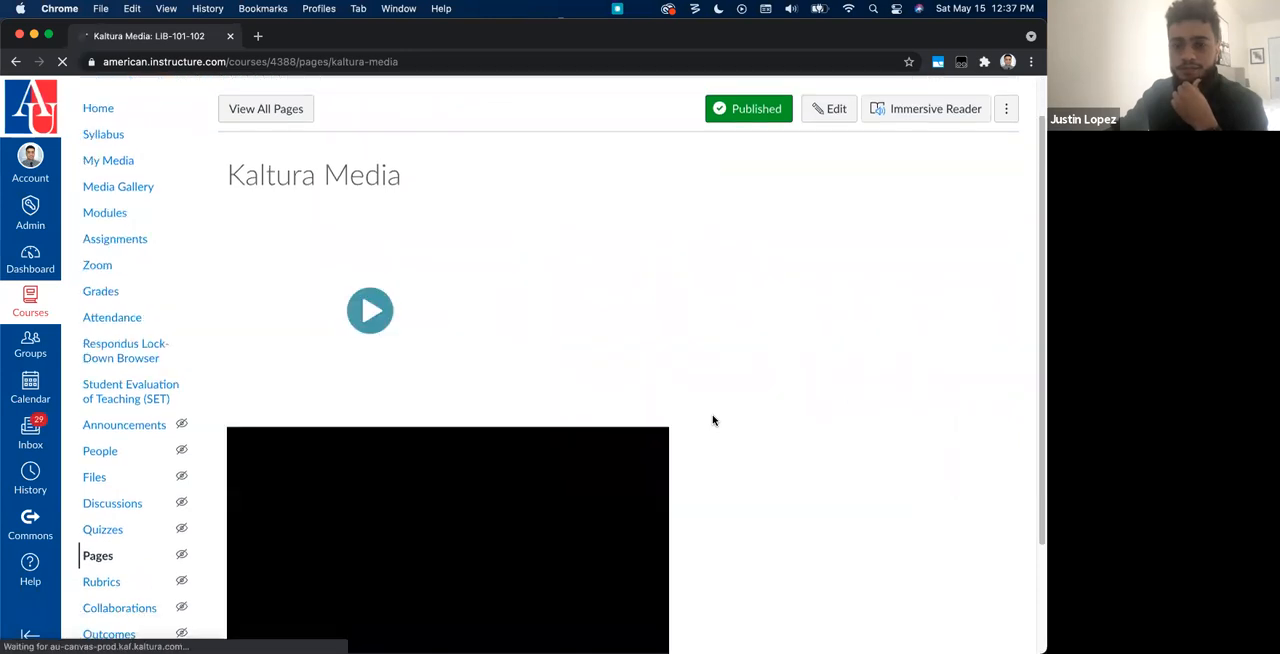
Step: Play the embedded Portfolium Demo video with its sound muted and start the Microsoft Booking Backend video below it
scroll(713, 420, down, 1)
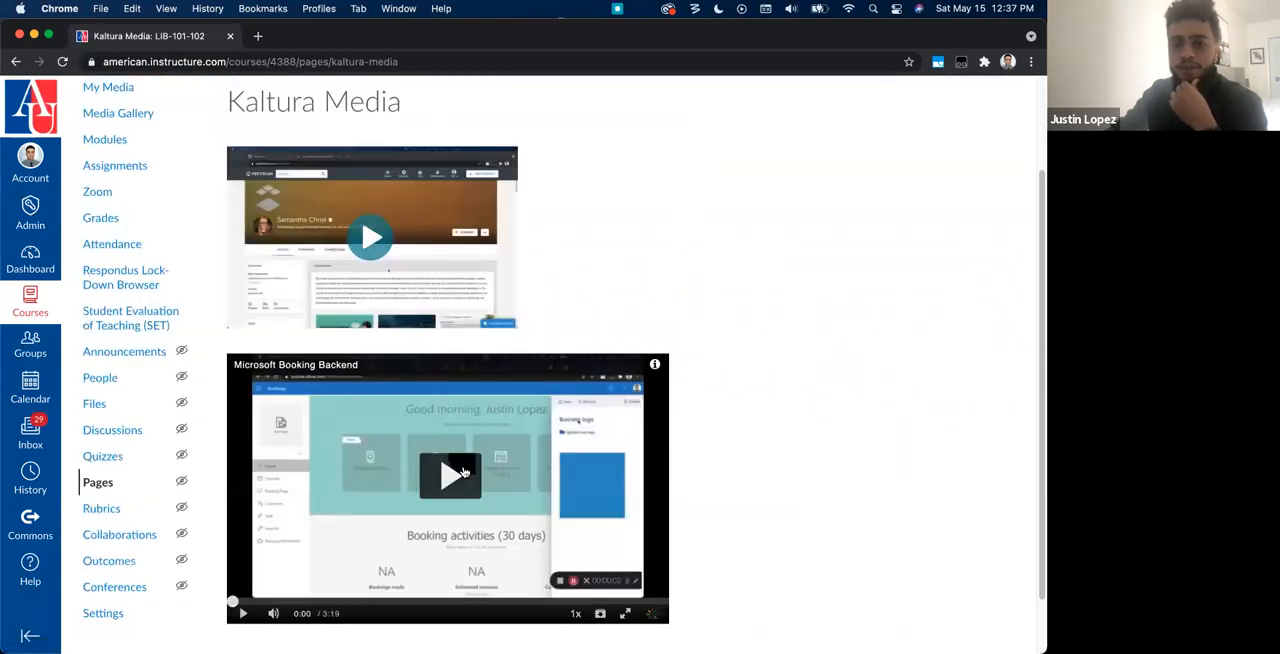
click(371, 237)
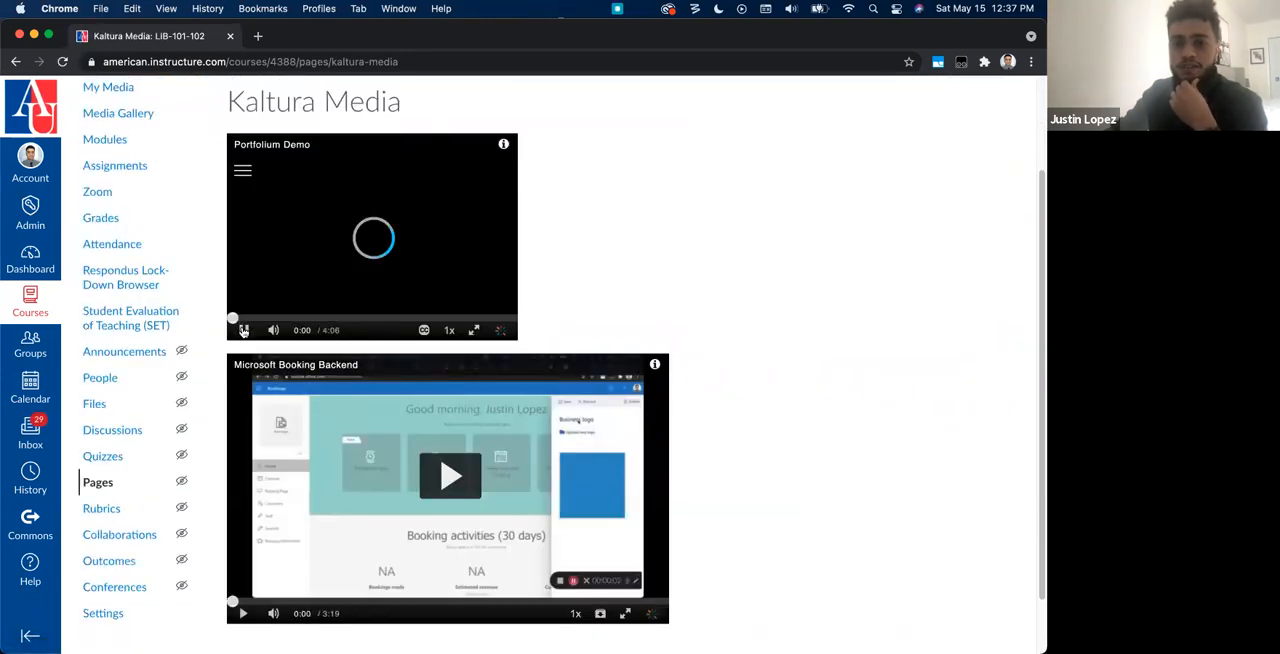
click(243, 331)
click(275, 332)
click(245, 332)
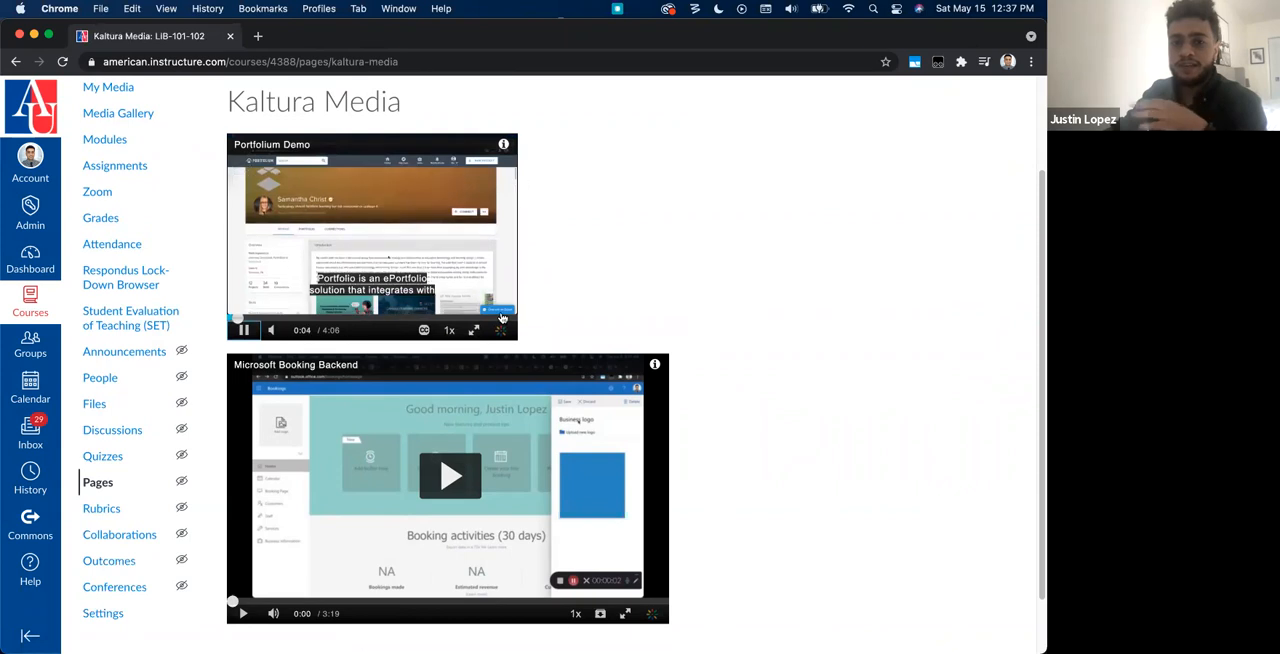
scroll(502, 317, down, 2)
click(480, 408)
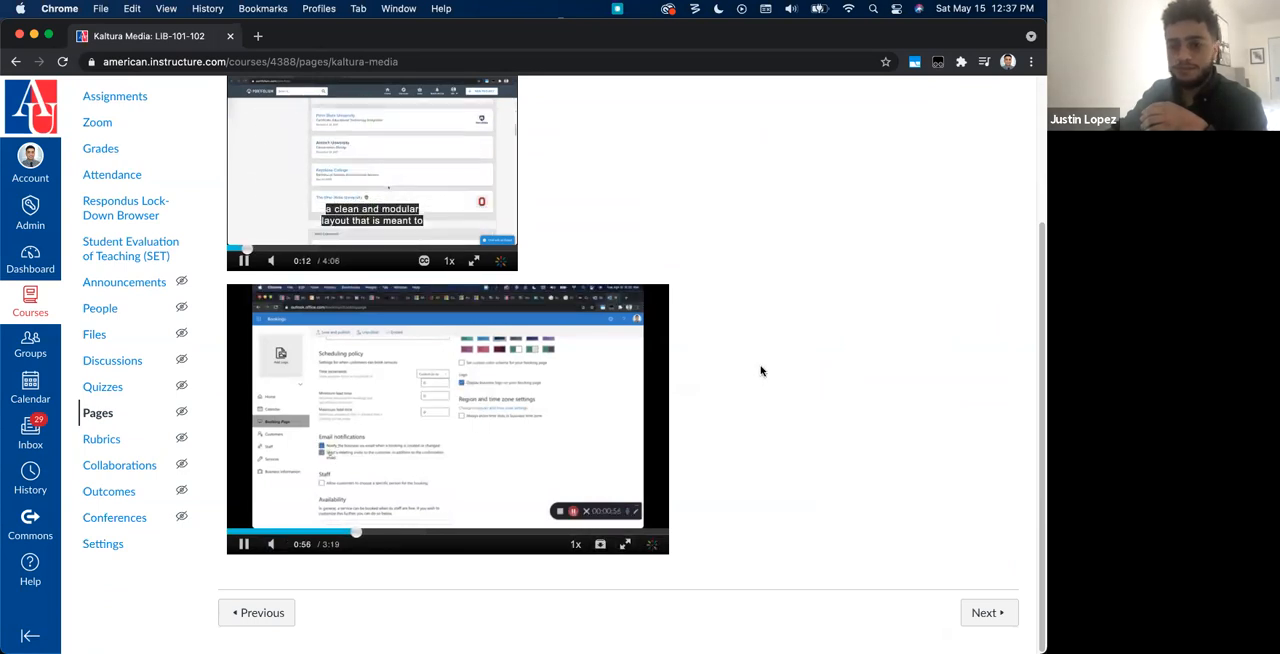
Step: Try the embedded players' controls: full screen and caption options on Portfolium Demo, mute on Microsoft Booking Backend
click(474, 263)
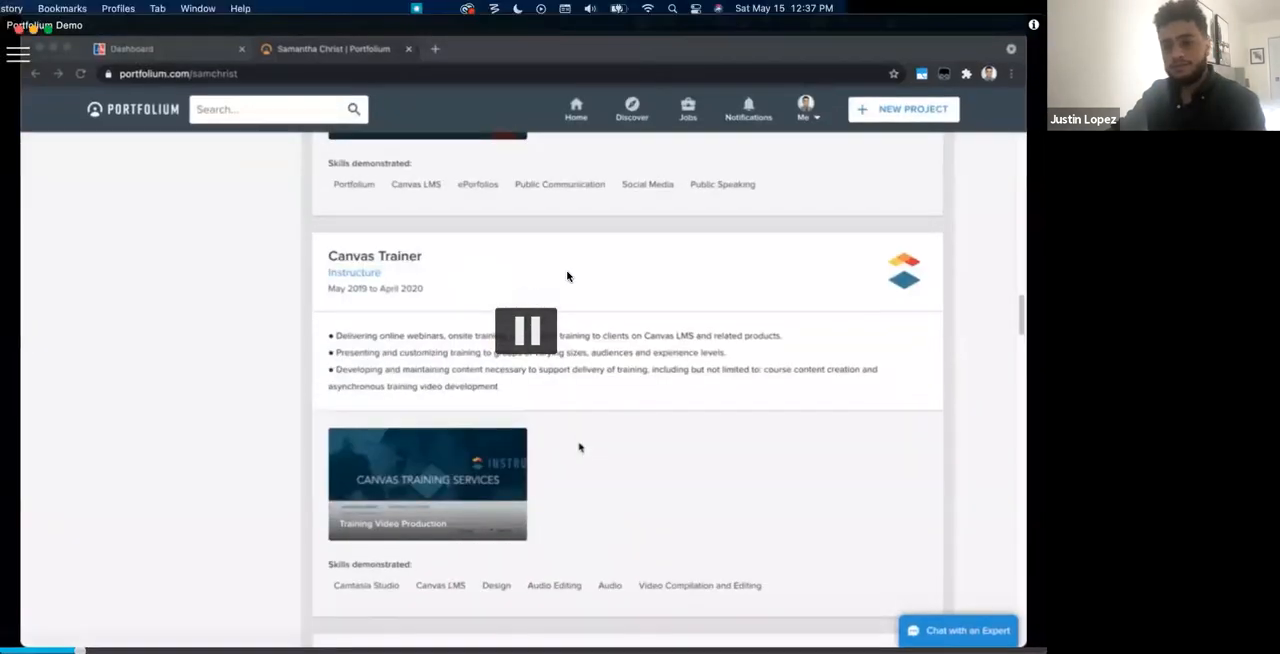
key(Escape)
scroll(578, 580, down, 3)
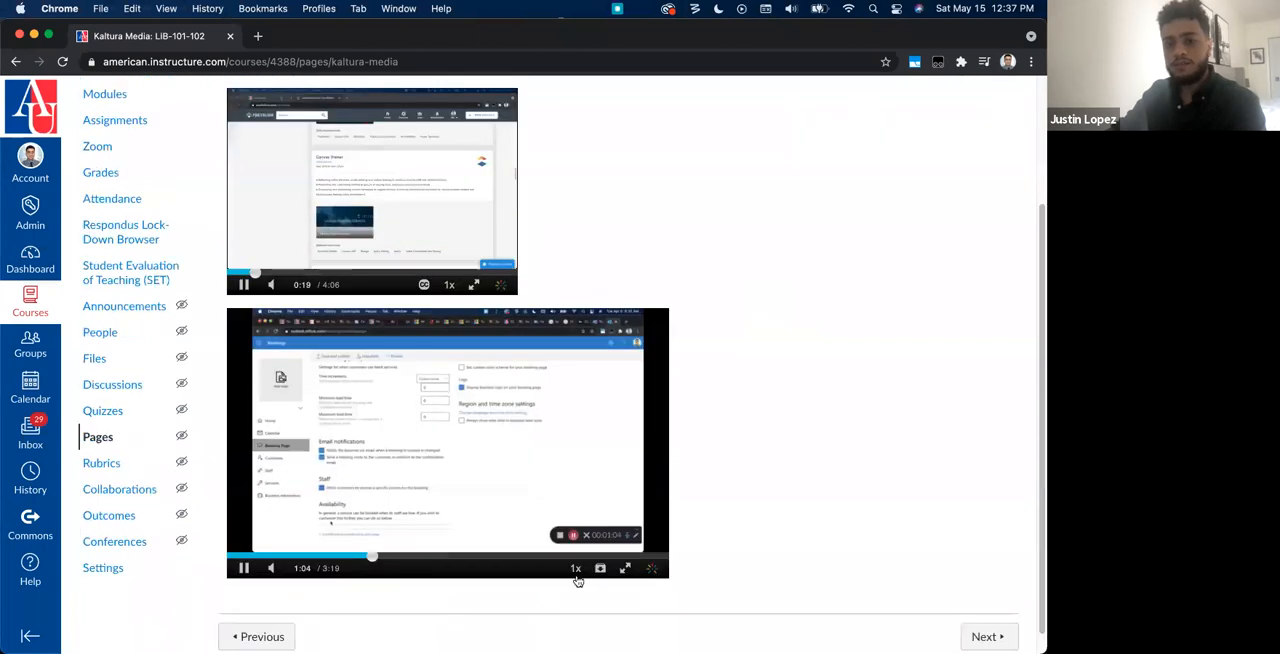
click(424, 284)
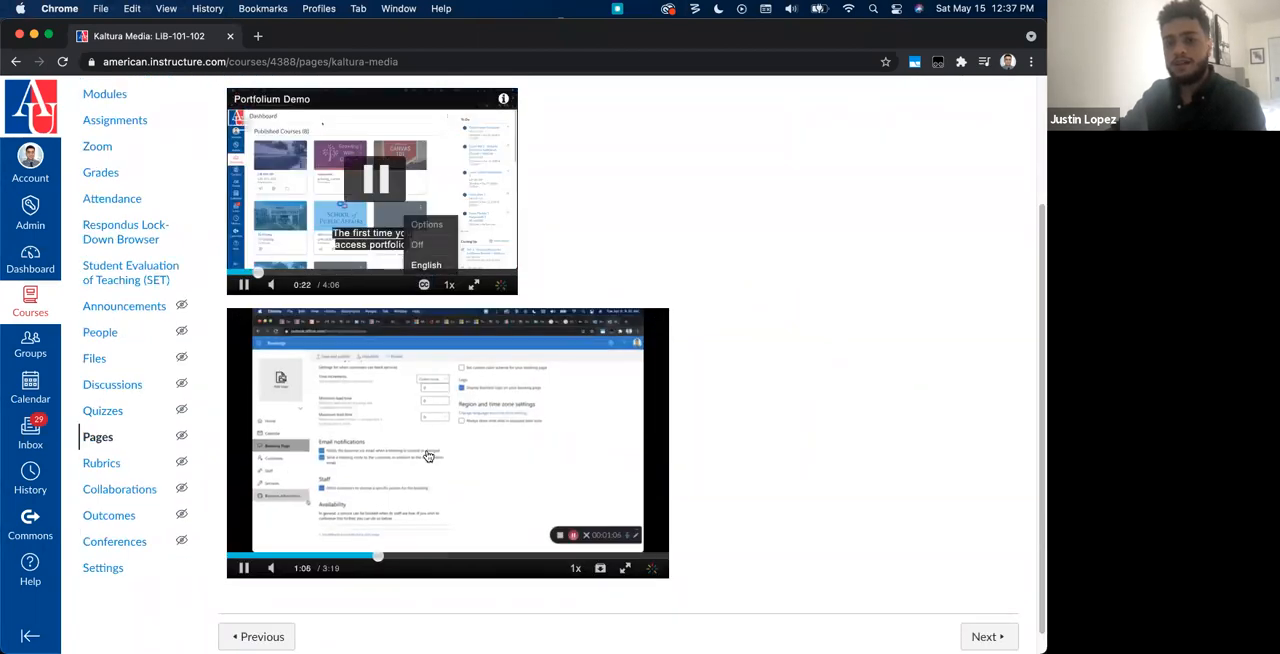
click(271, 567)
click(271, 567)
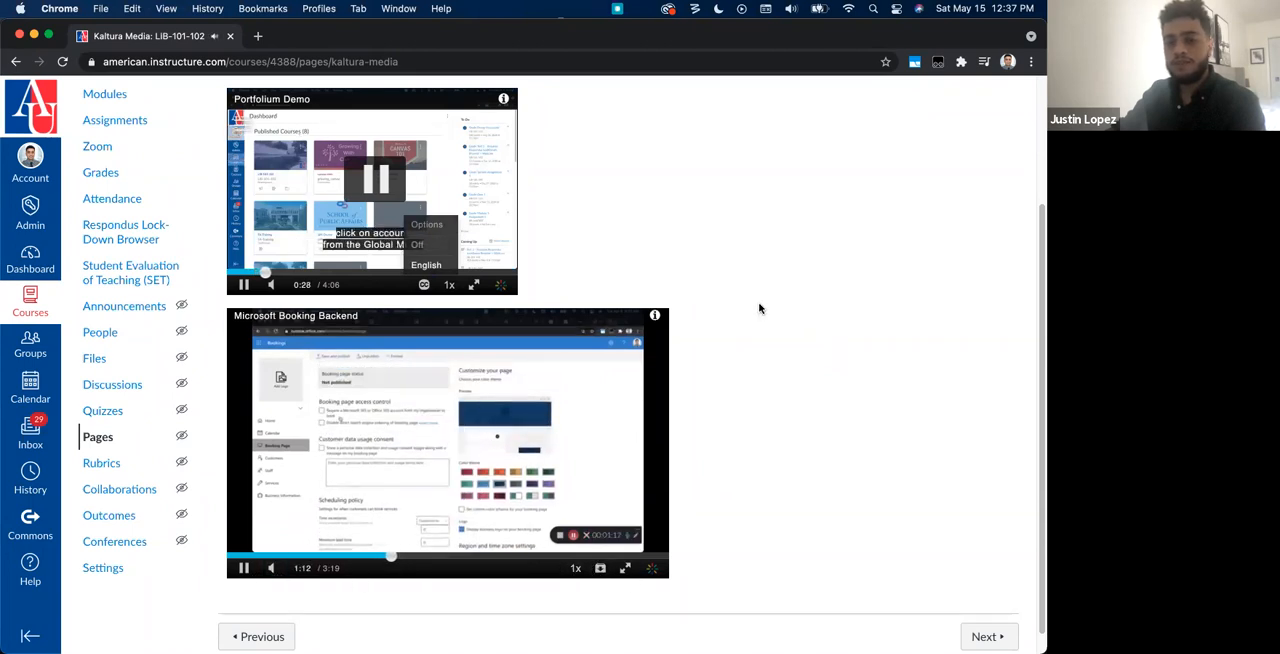
Step: Open the course modules, view the pages available for adding to Week 1, and close the dialog without adding an item
scroll(740, 320, up, 3)
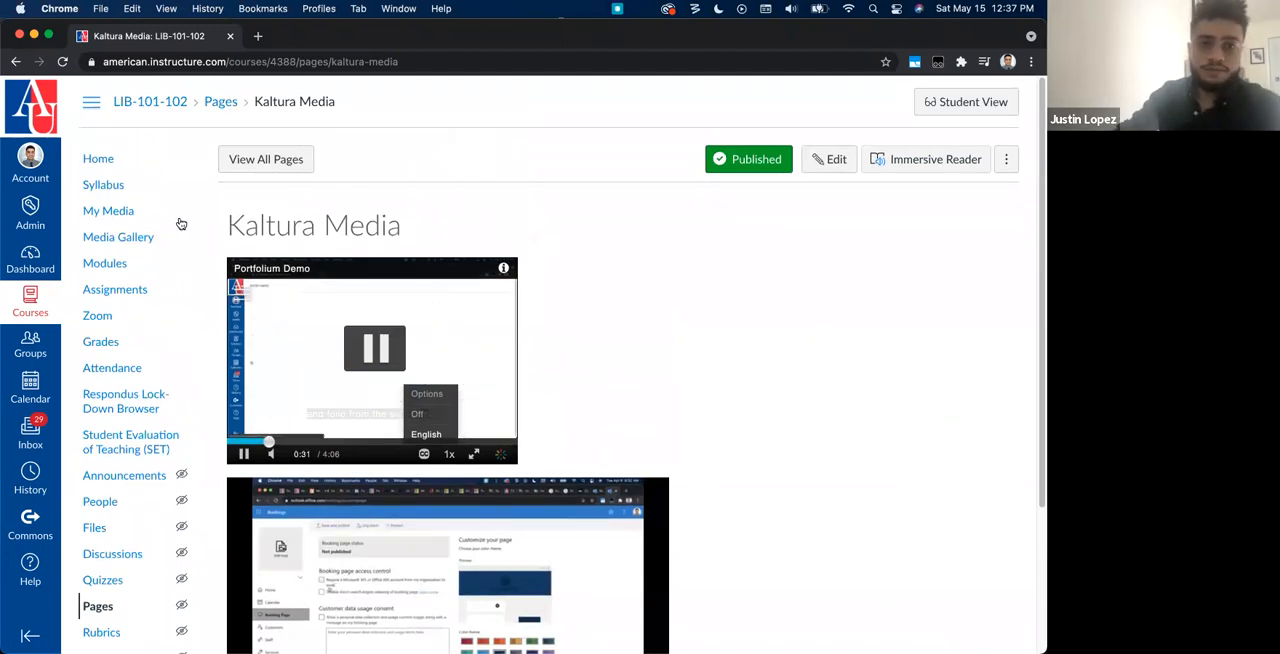
click(105, 264)
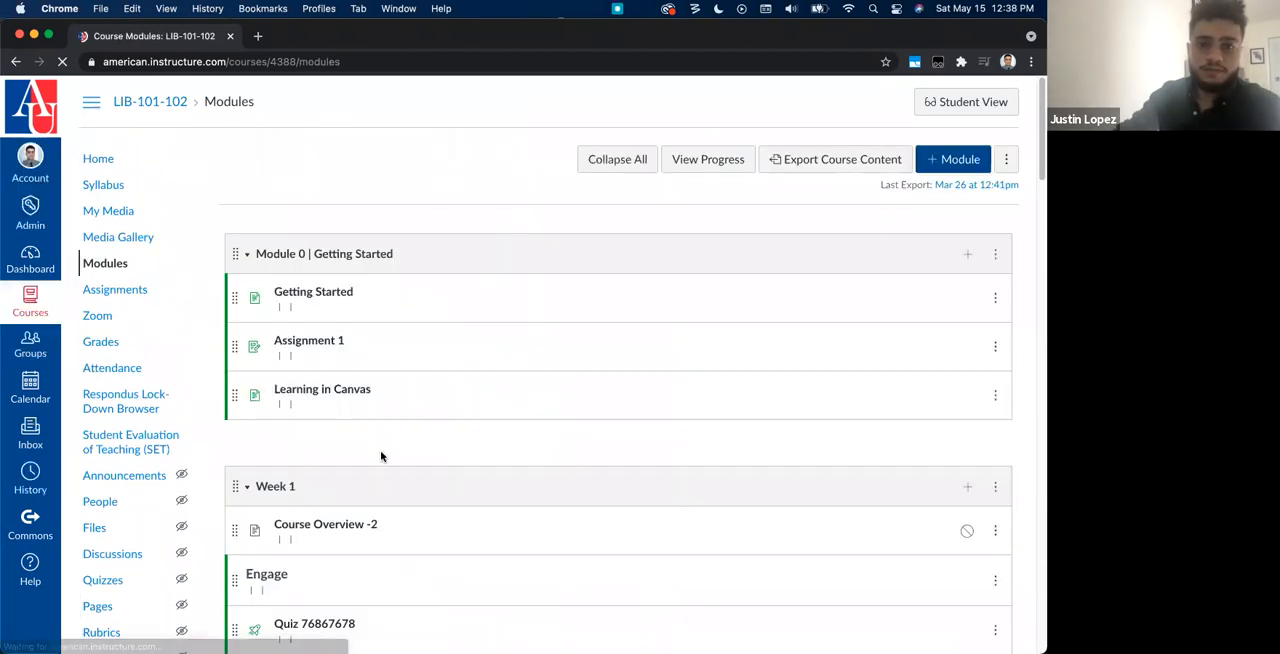
scroll(414, 472, down, 5)
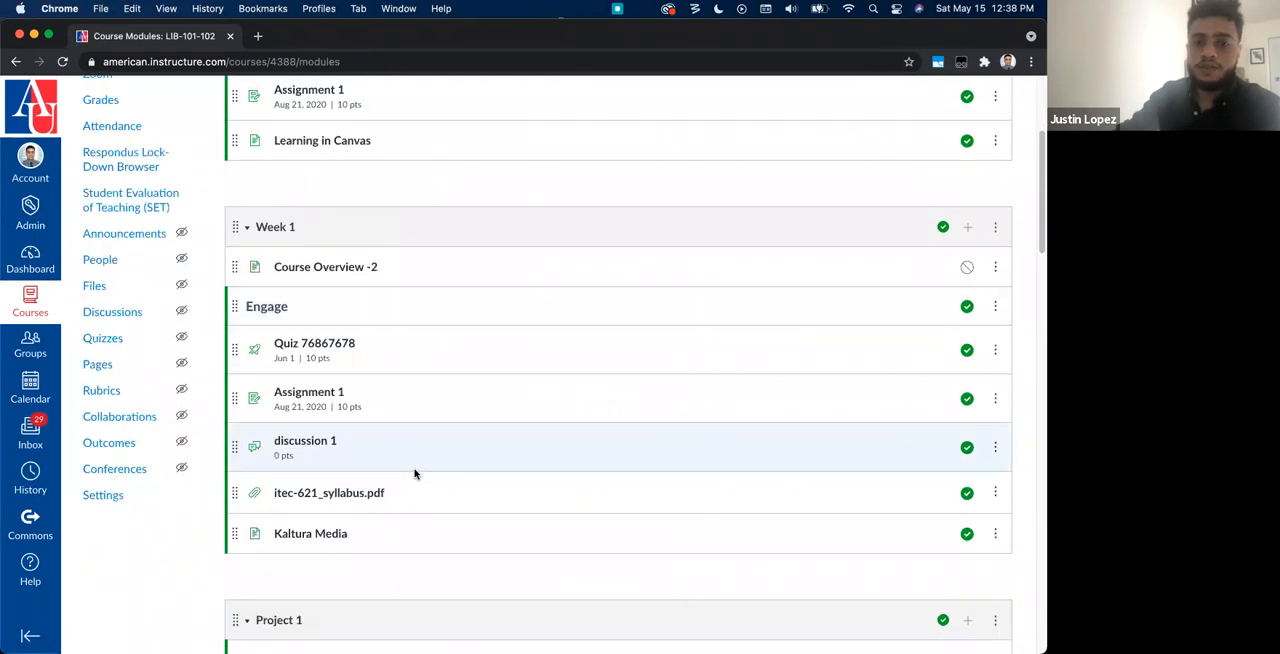
click(967, 228)
click(363, 248)
click(330, 302)
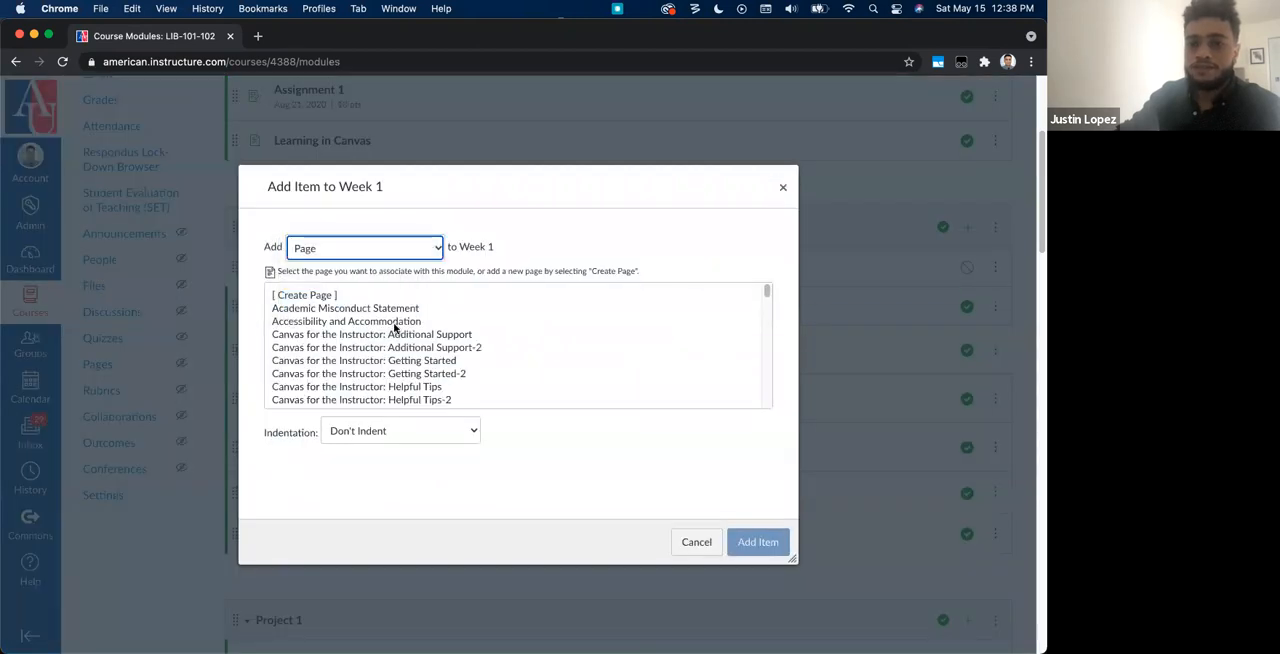
click(783, 188)
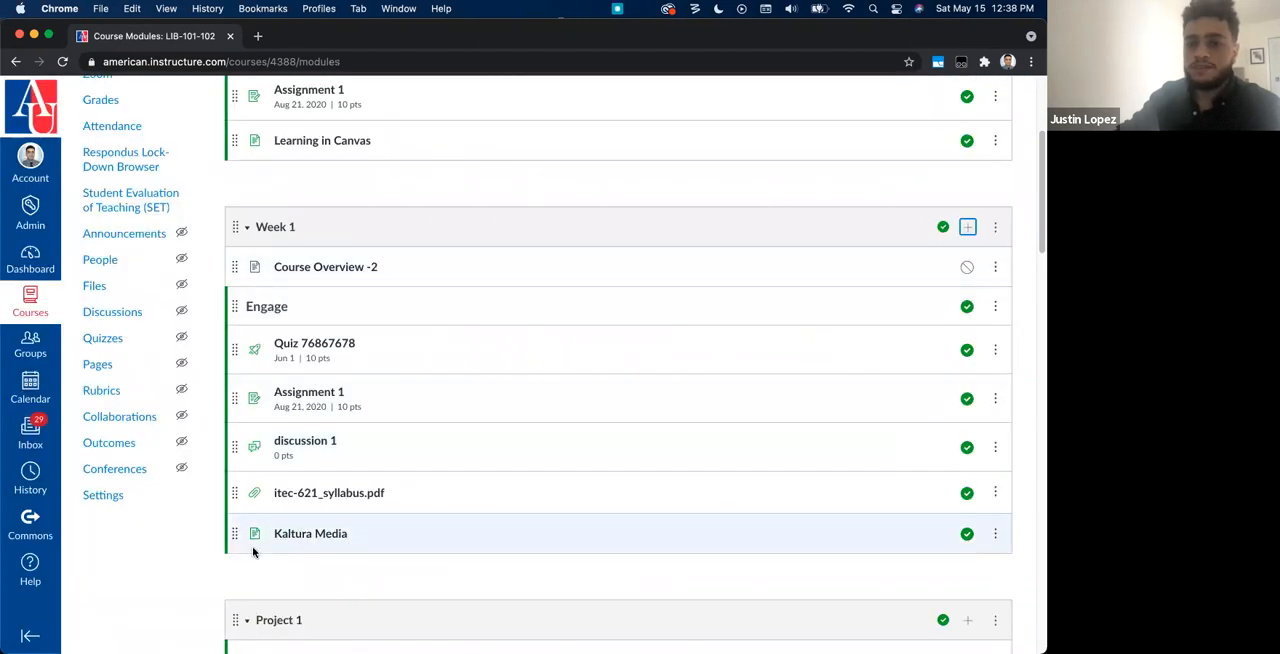
Step: Open the Kaltura Media page from Week 1, view it in edit mode, and leave without saving
click(301, 534)
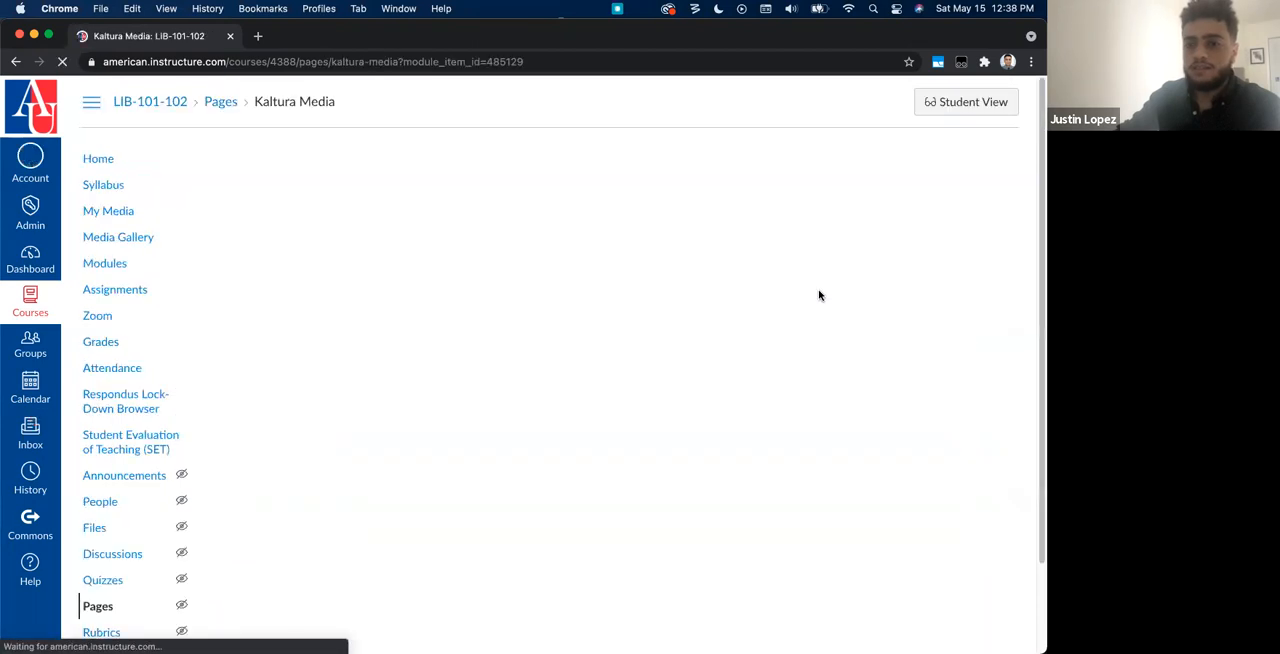
click(838, 163)
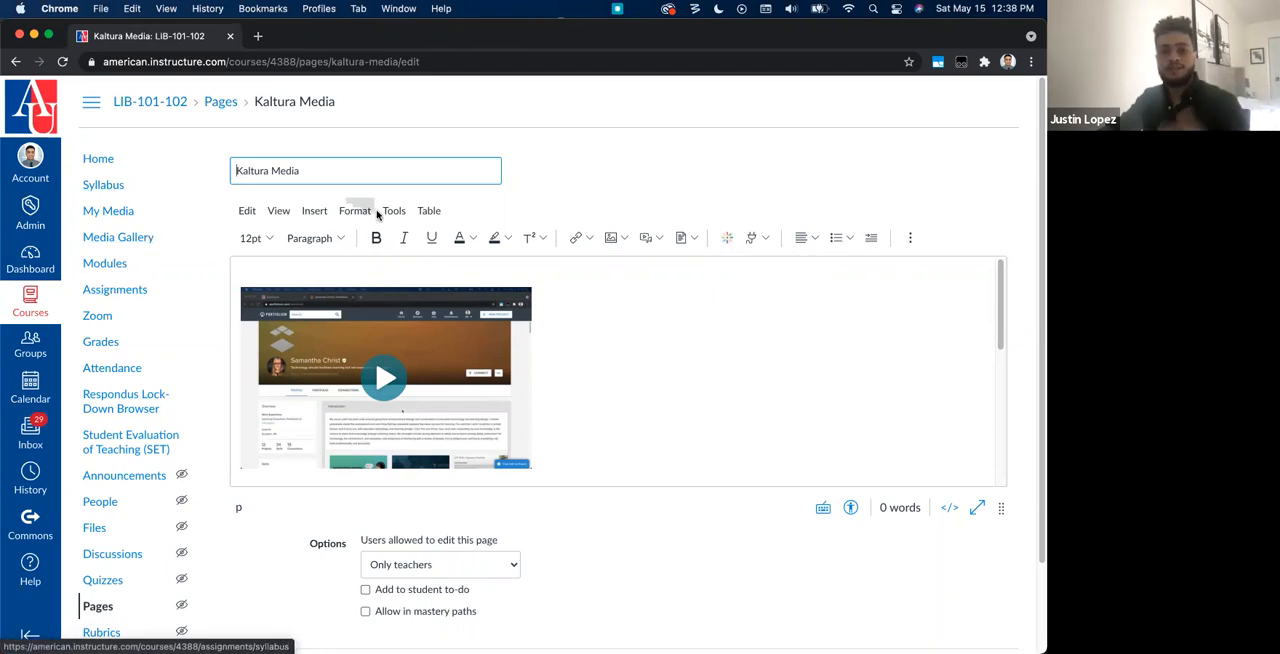
scroll(814, 537, down, 2)
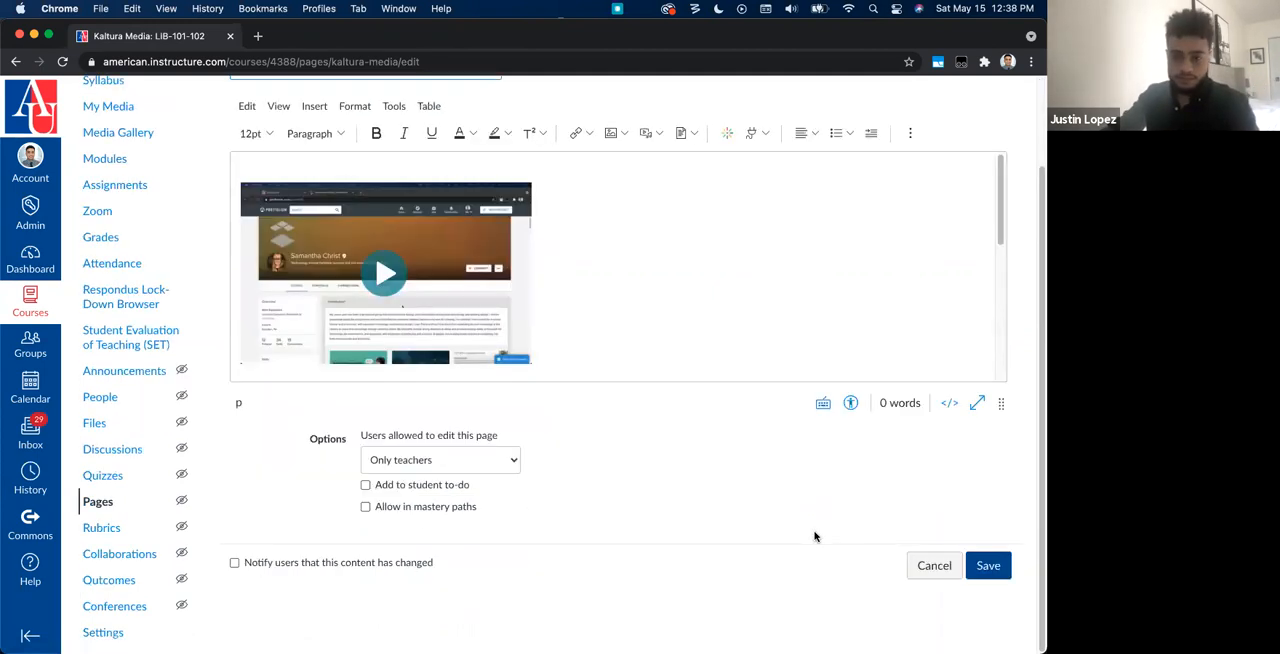
click(929, 566)
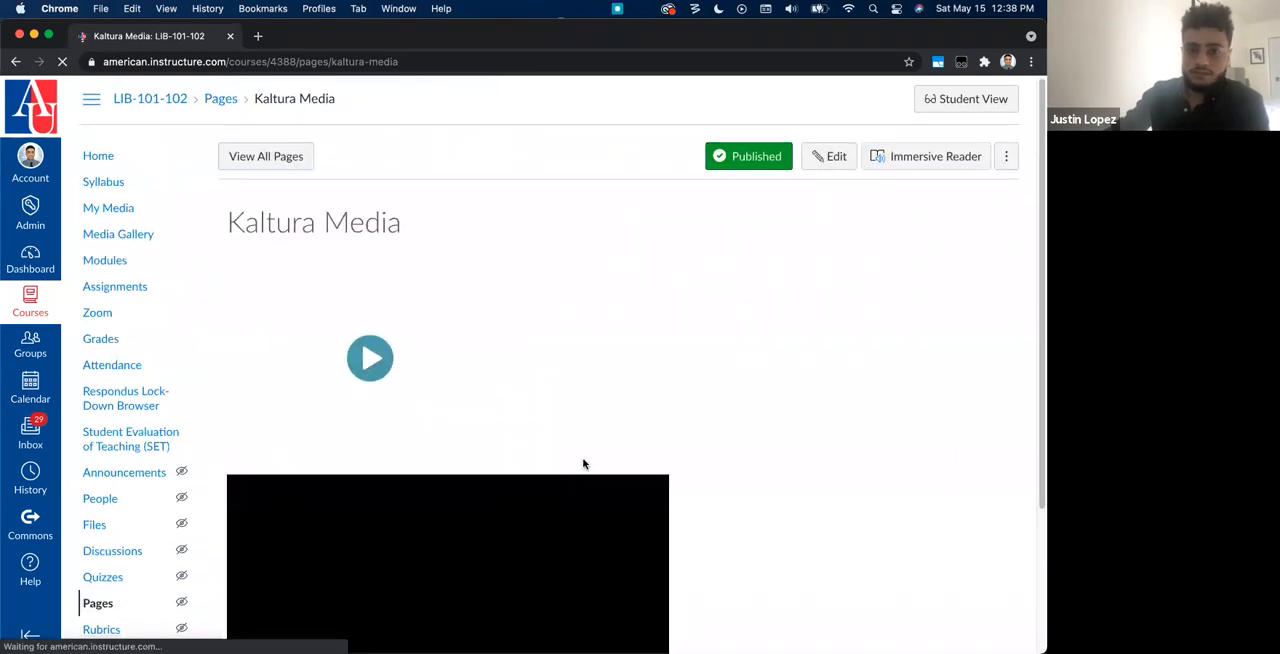
scroll(584, 463, down, 1)
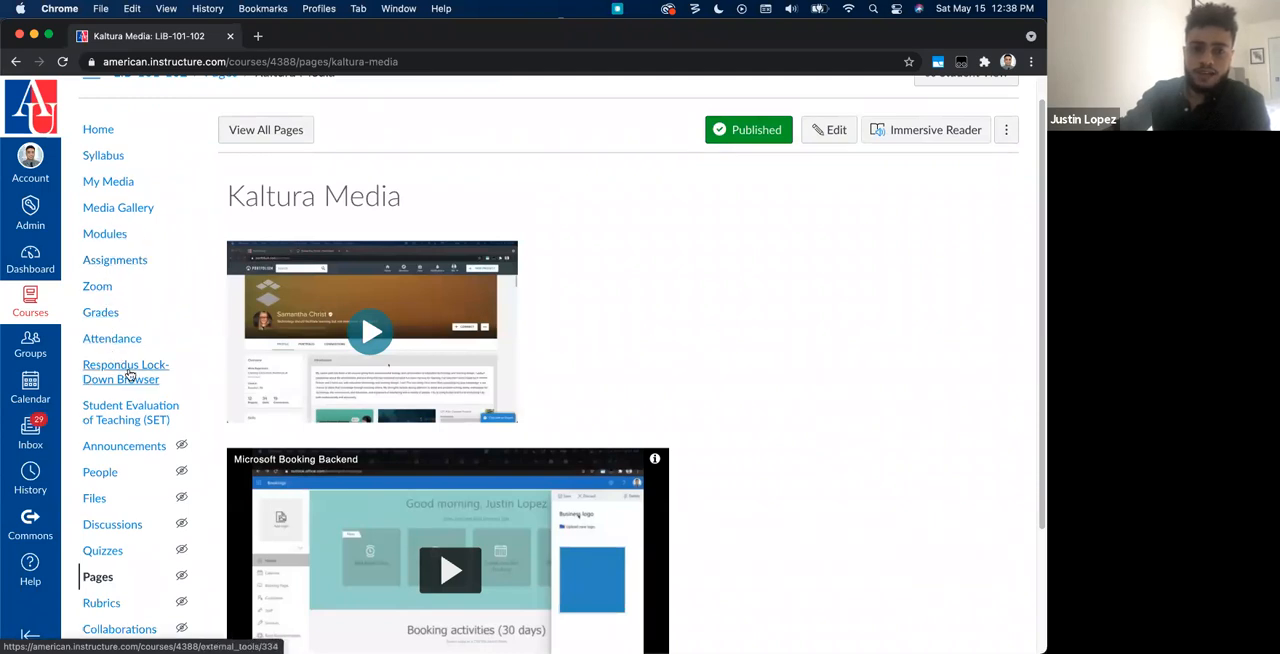
Step: Start a new video quiz from My Media and select Portfolium Demo as its source video
click(120, 181)
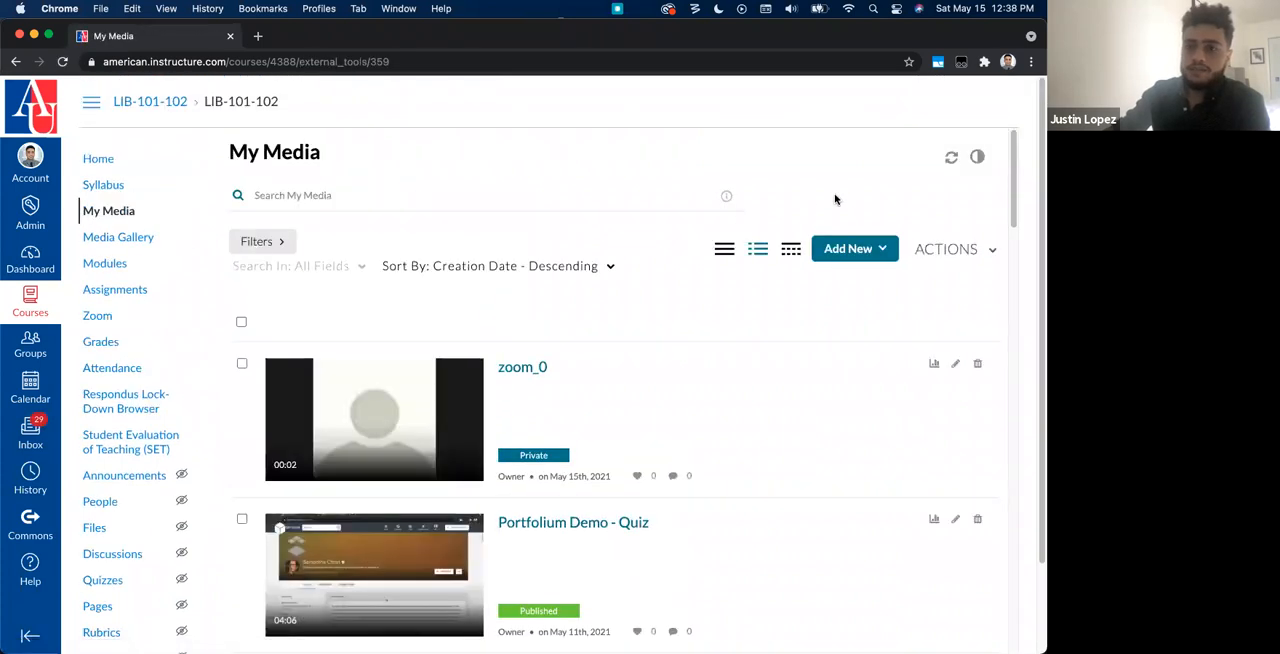
click(885, 254)
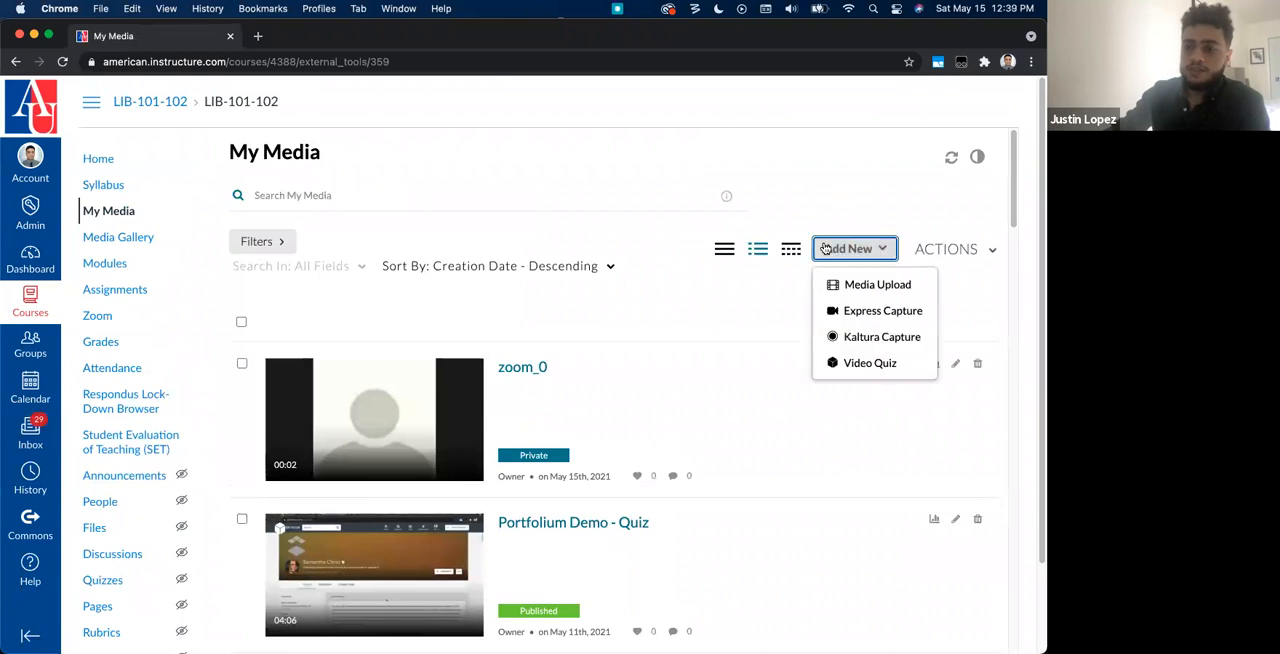
click(870, 364)
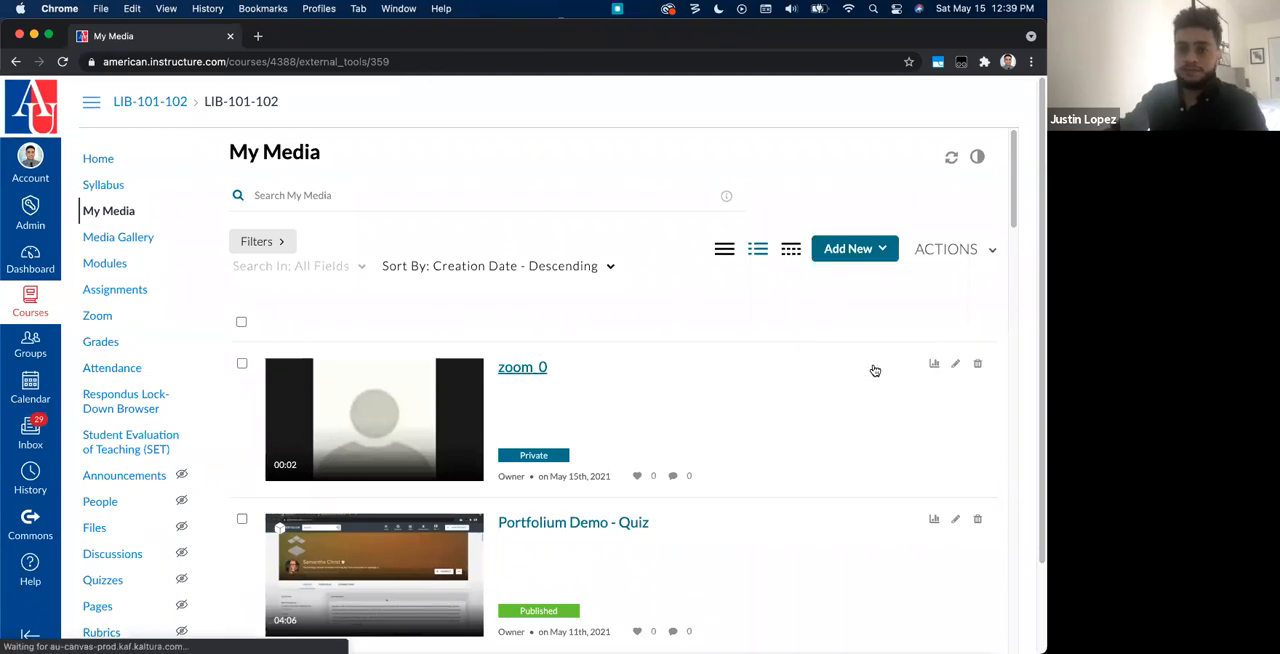
scroll(833, 347, down, 5)
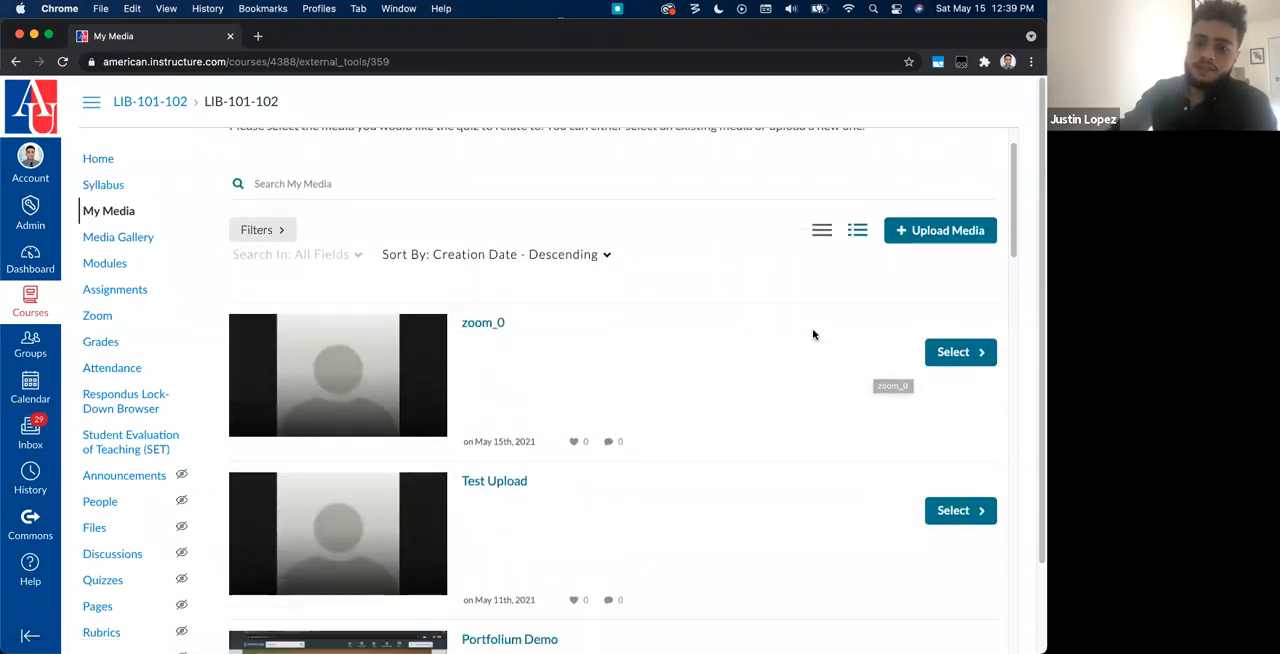
scroll(657, 466, down, 15)
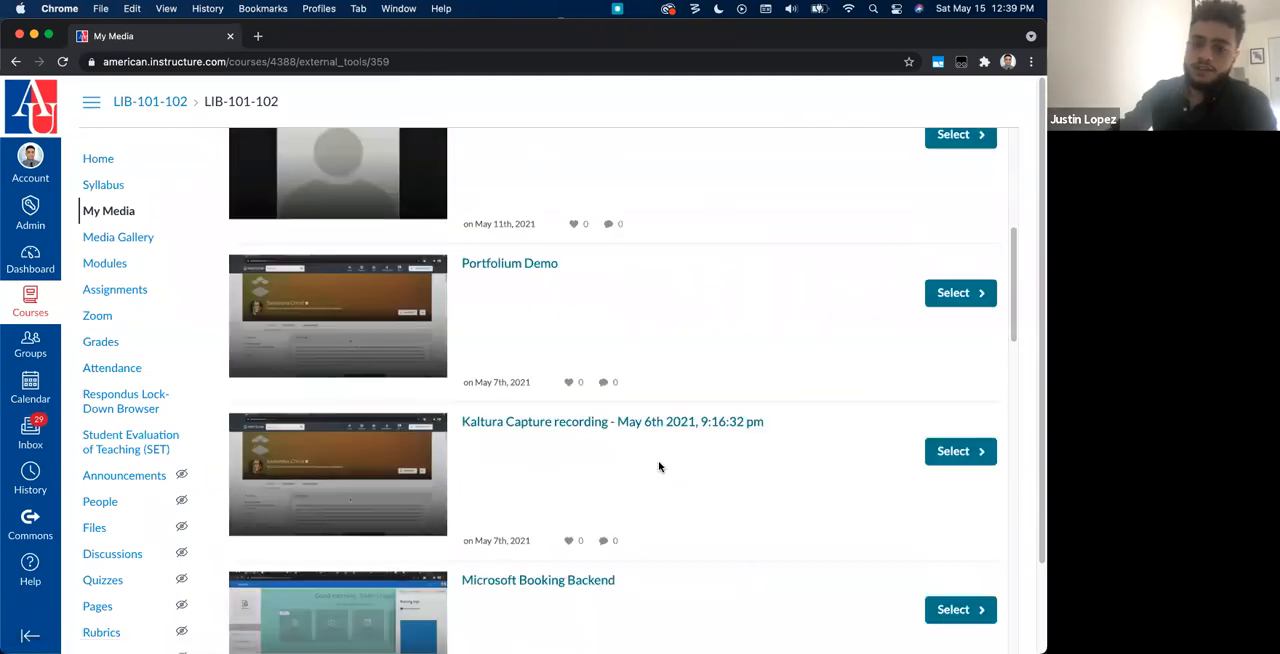
scroll(736, 462, down, 5)
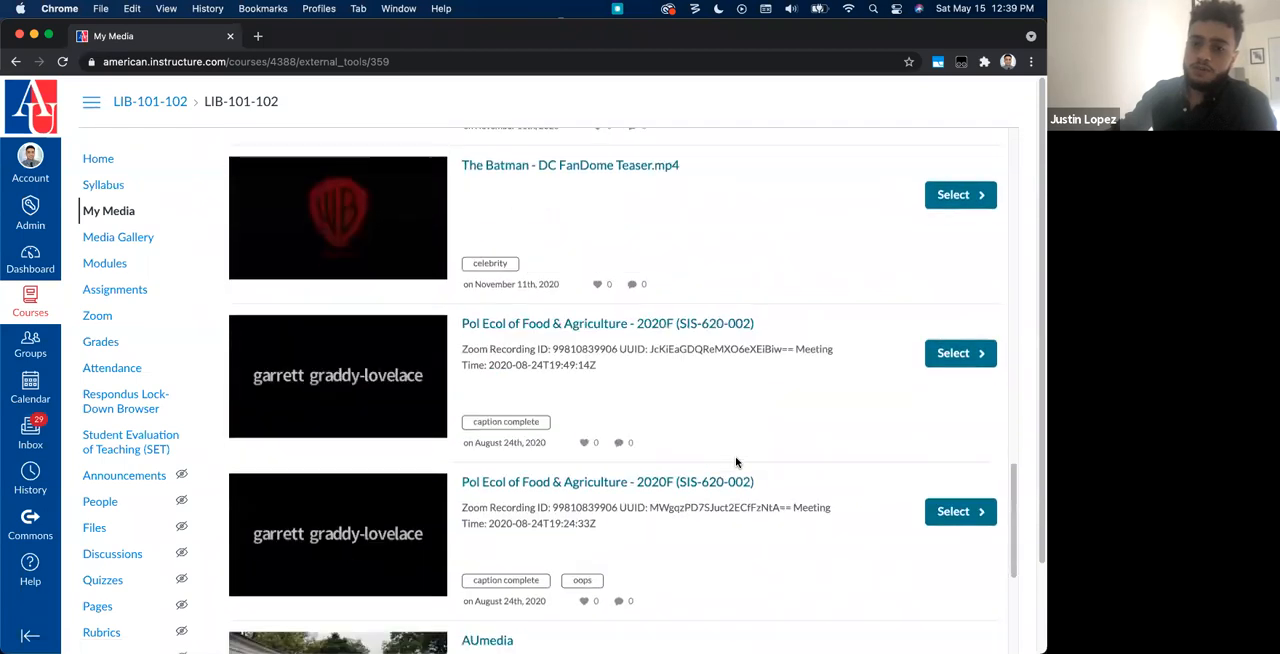
scroll(736, 462, up, 15)
scroll(736, 462, up, 3)
scroll(736, 464, down, 1)
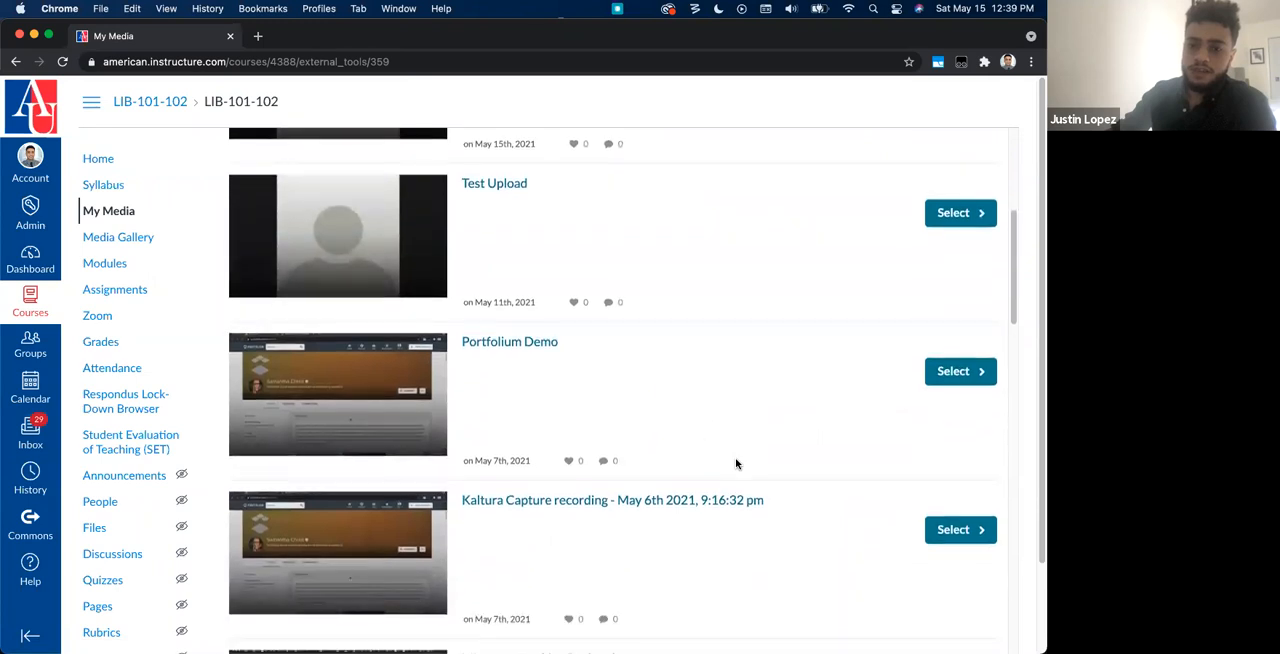
click(970, 373)
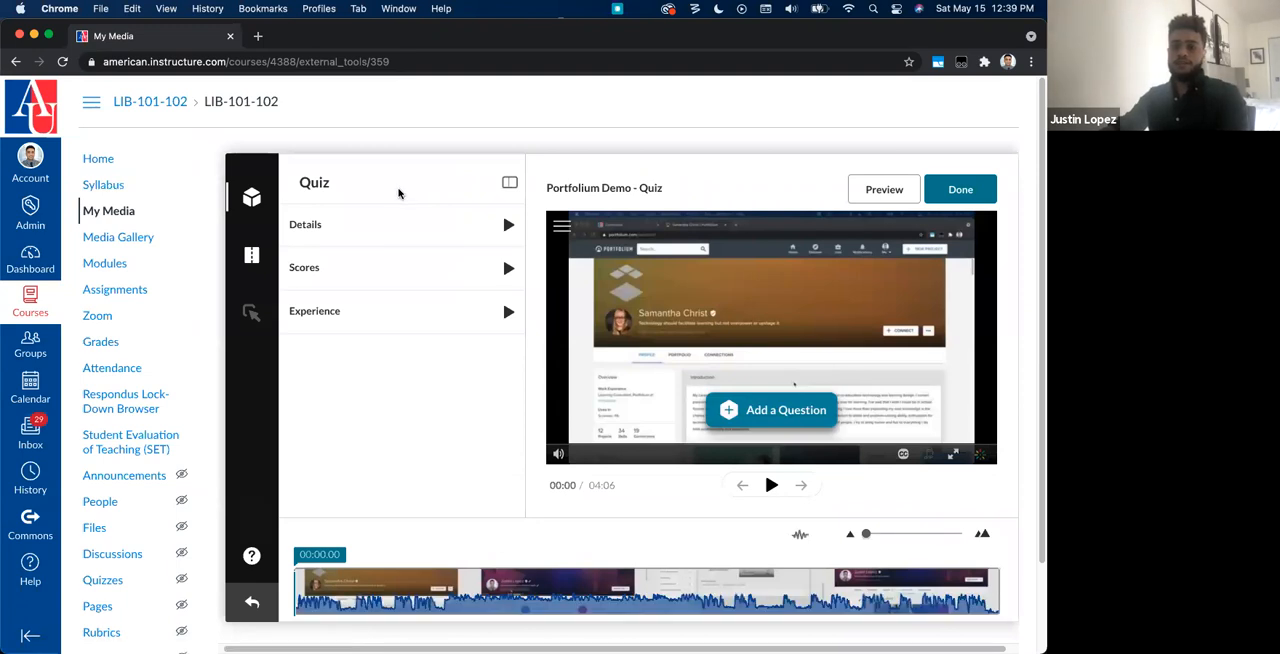
Step: Expand the quiz details, briefly play the video, and preview the quiz's welcome page before returning to the editor
scroll(407, 193, down, 1)
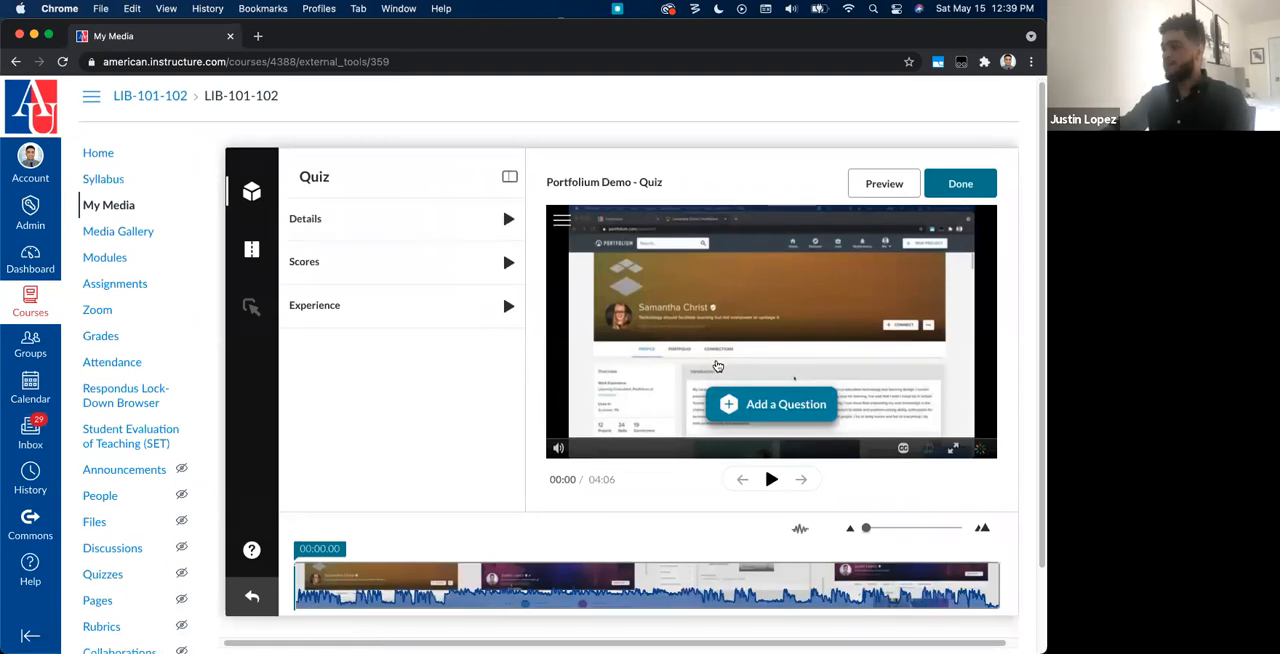
click(347, 219)
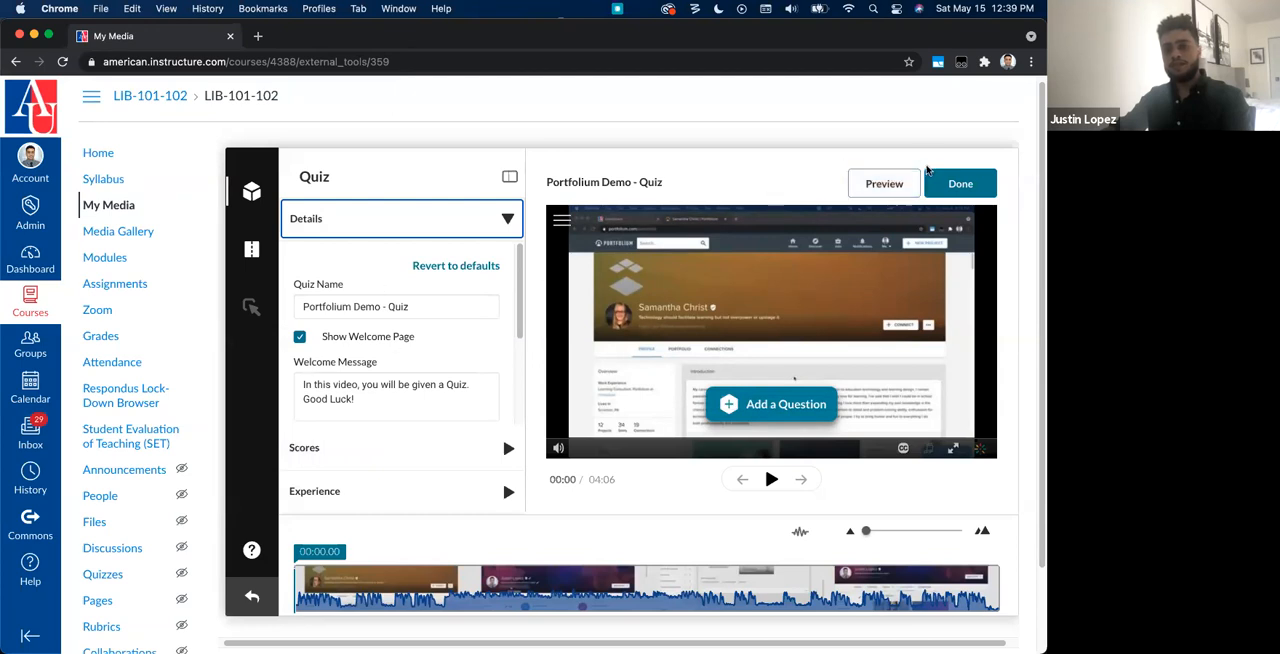
click(771, 480)
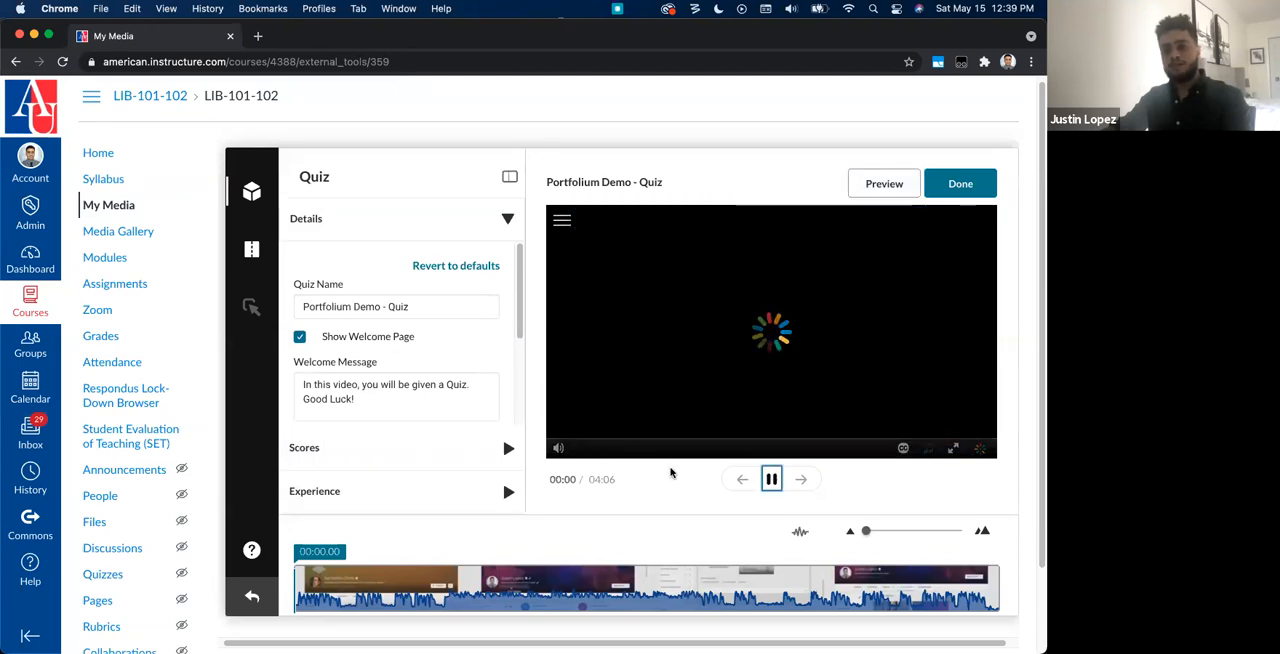
click(771, 480)
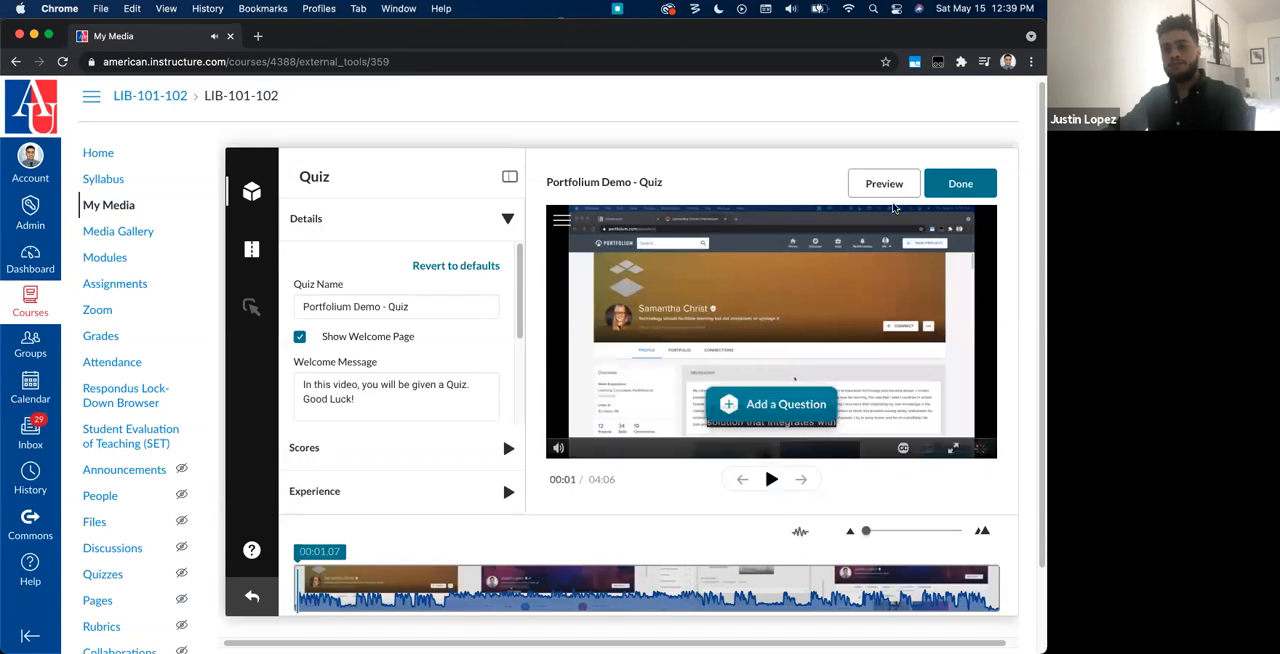
click(884, 183)
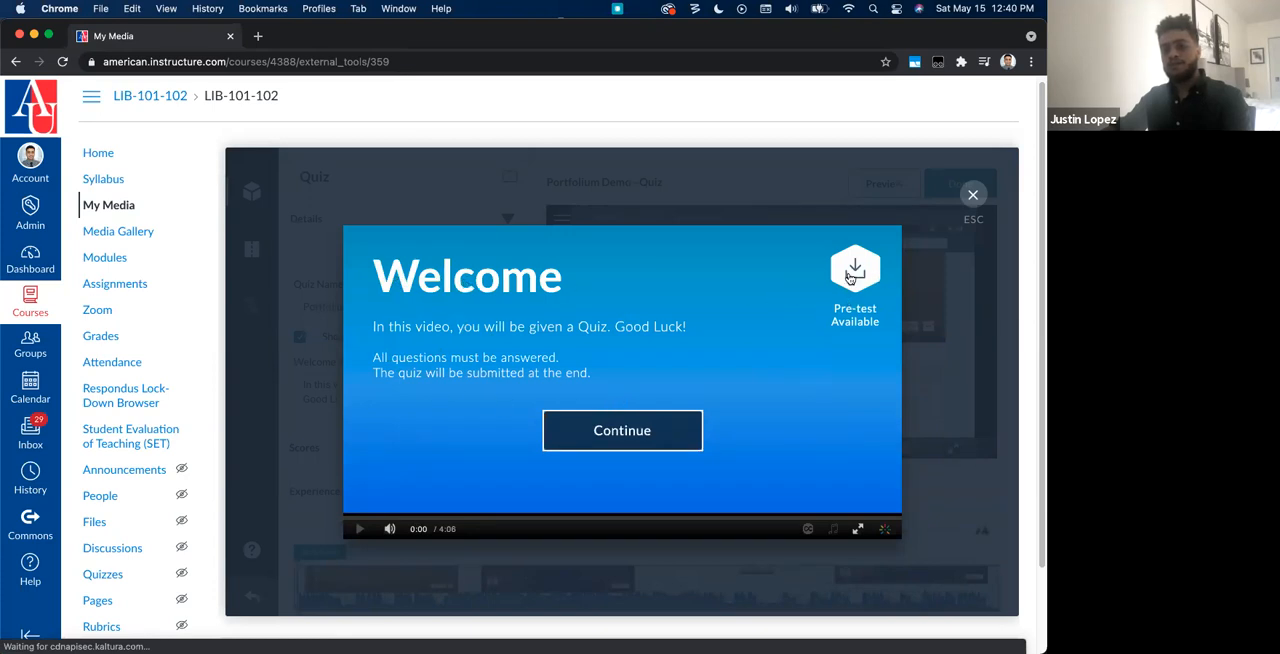
click(971, 198)
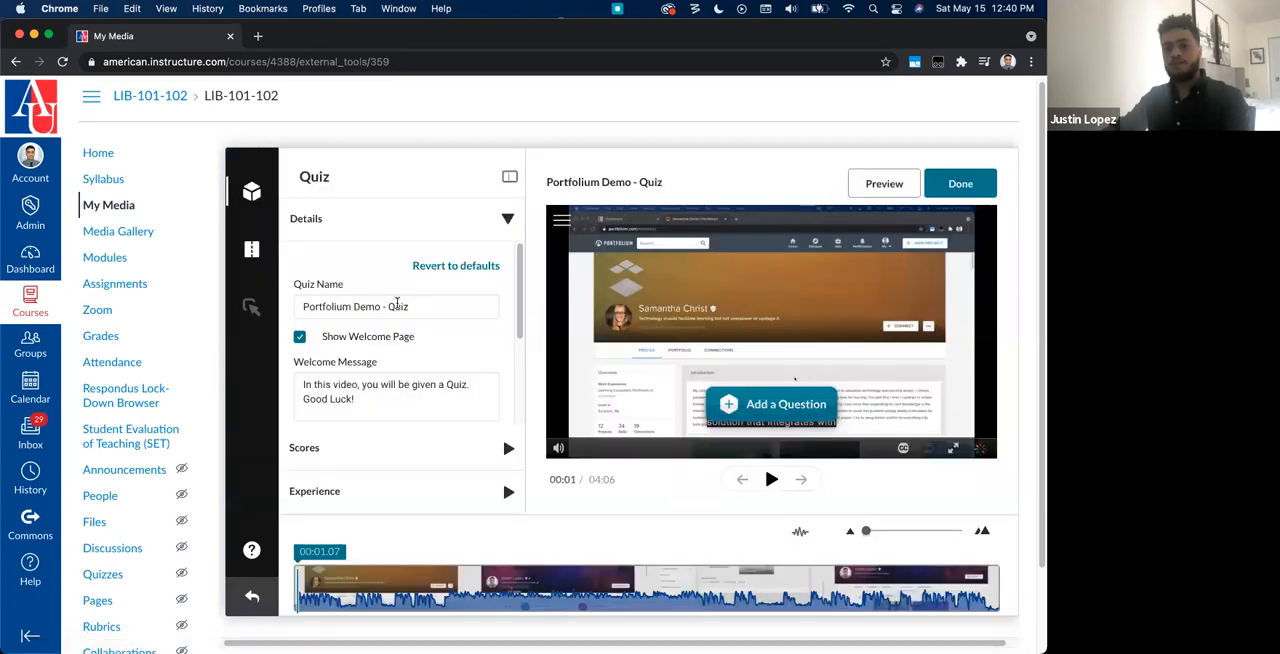
Step: Review the quiz's Details settings: quiz name, welcome message, questions list download and instructions
click(431, 218)
click(412, 229)
double_click(366, 306)
scroll(355, 360, down, 3)
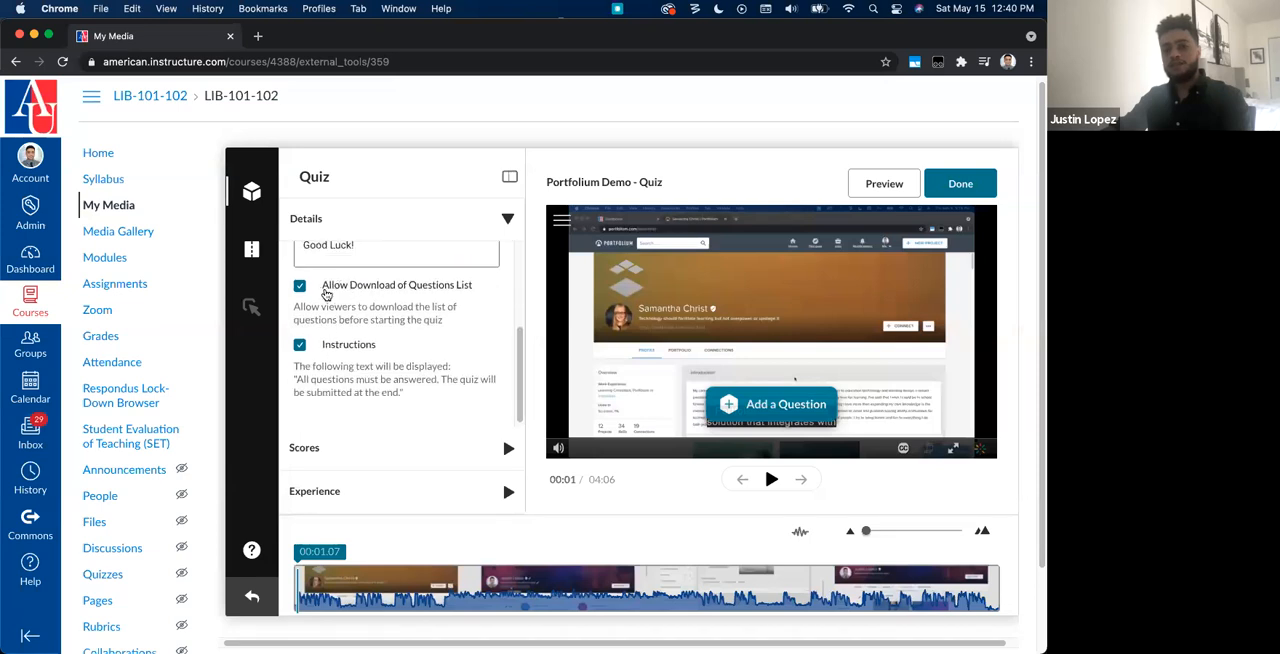
scroll(326, 300, down, 1)
scroll(440, 370, up, 2)
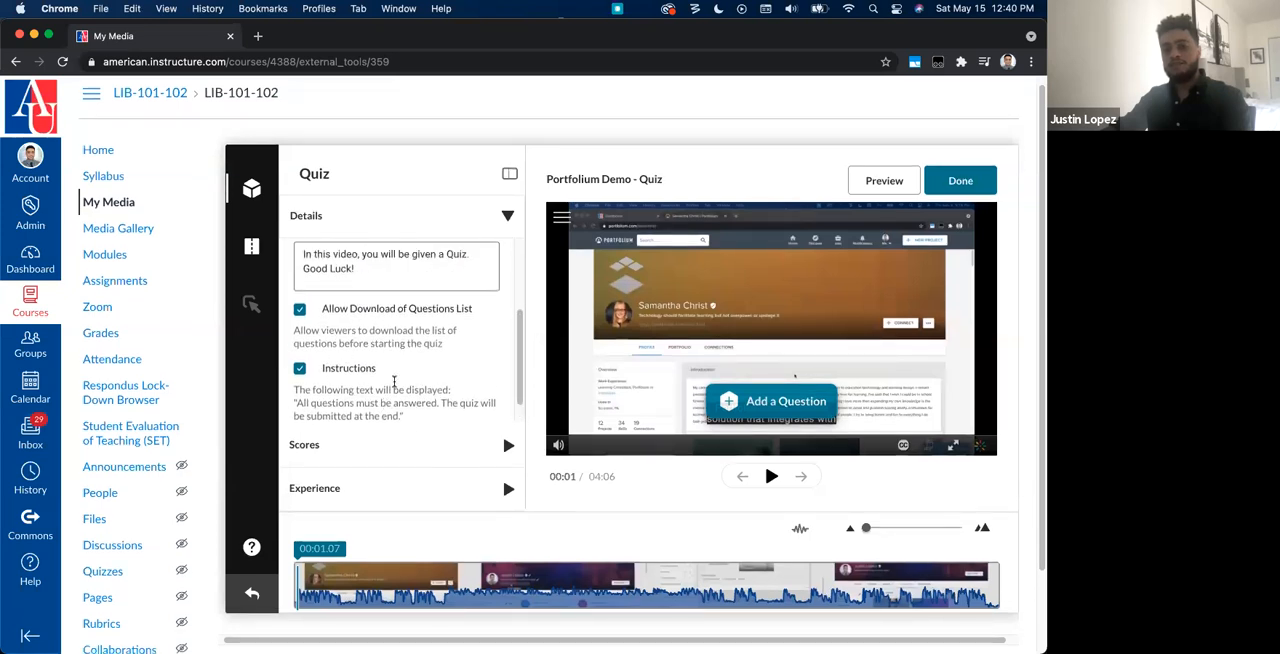
scroll(416, 280, up, 1)
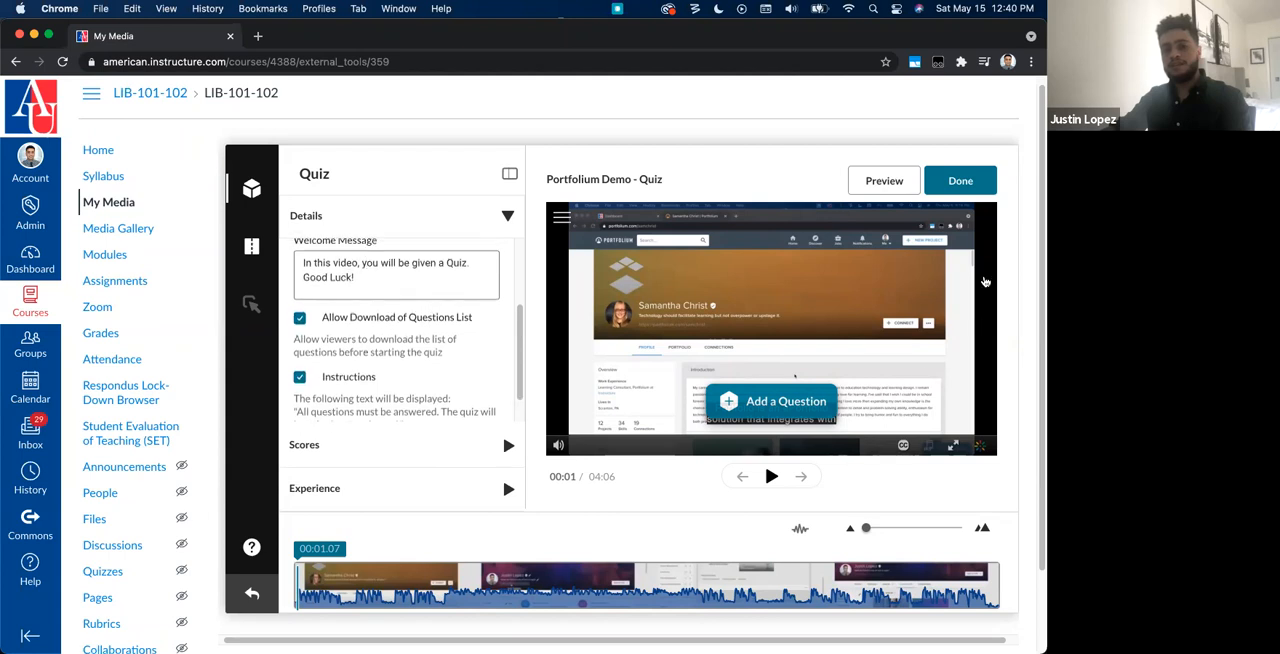
scroll(459, 399, down, 1)
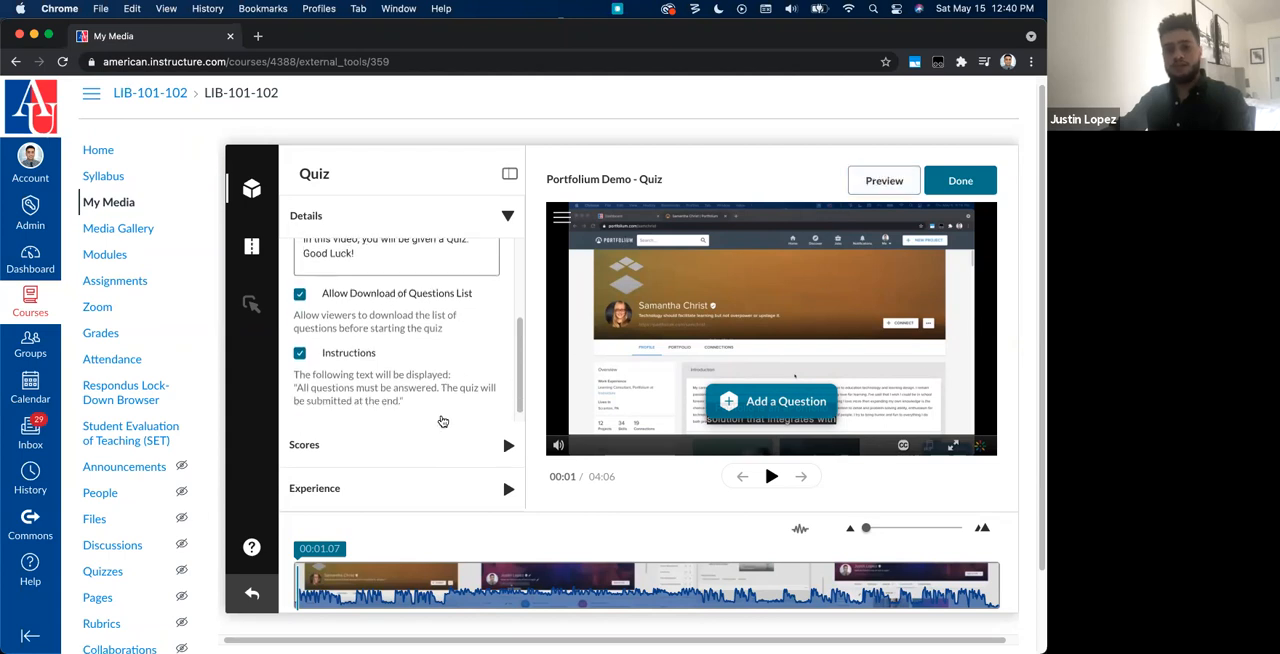
Step: Allow multiple attempts in the quiz's Scores settings and review the options for showing scores and including answers
click(422, 450)
scroll(422, 455, down, 2)
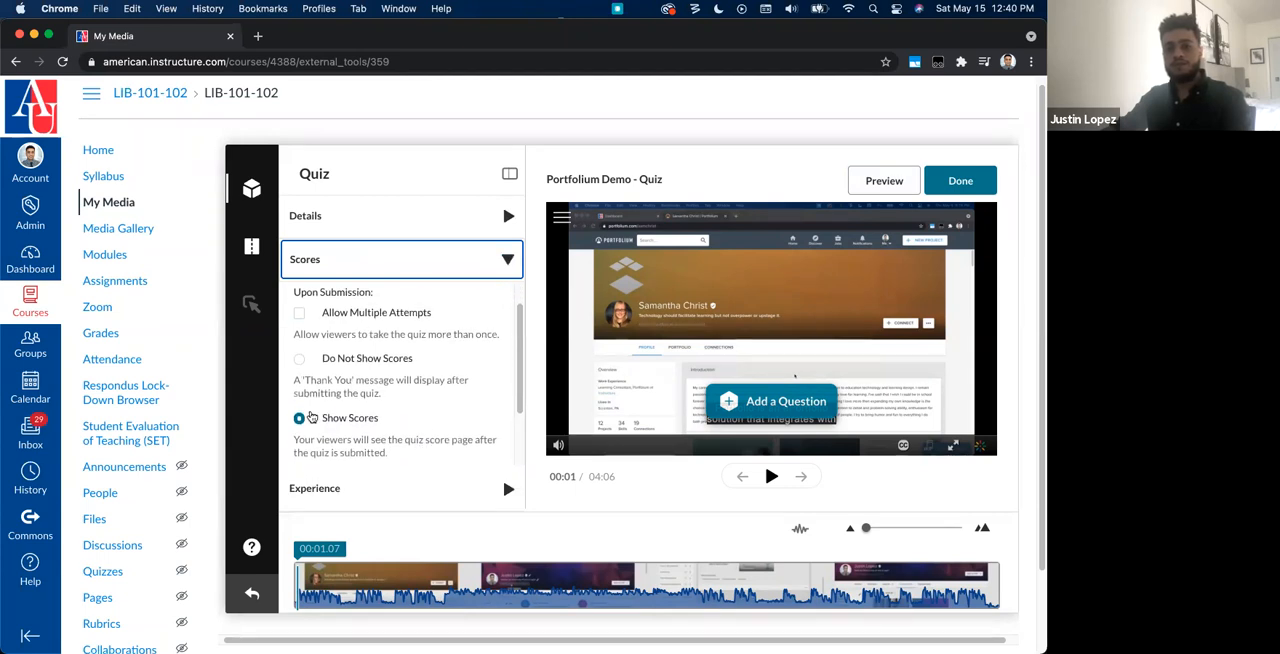
scroll(301, 322, down, 1)
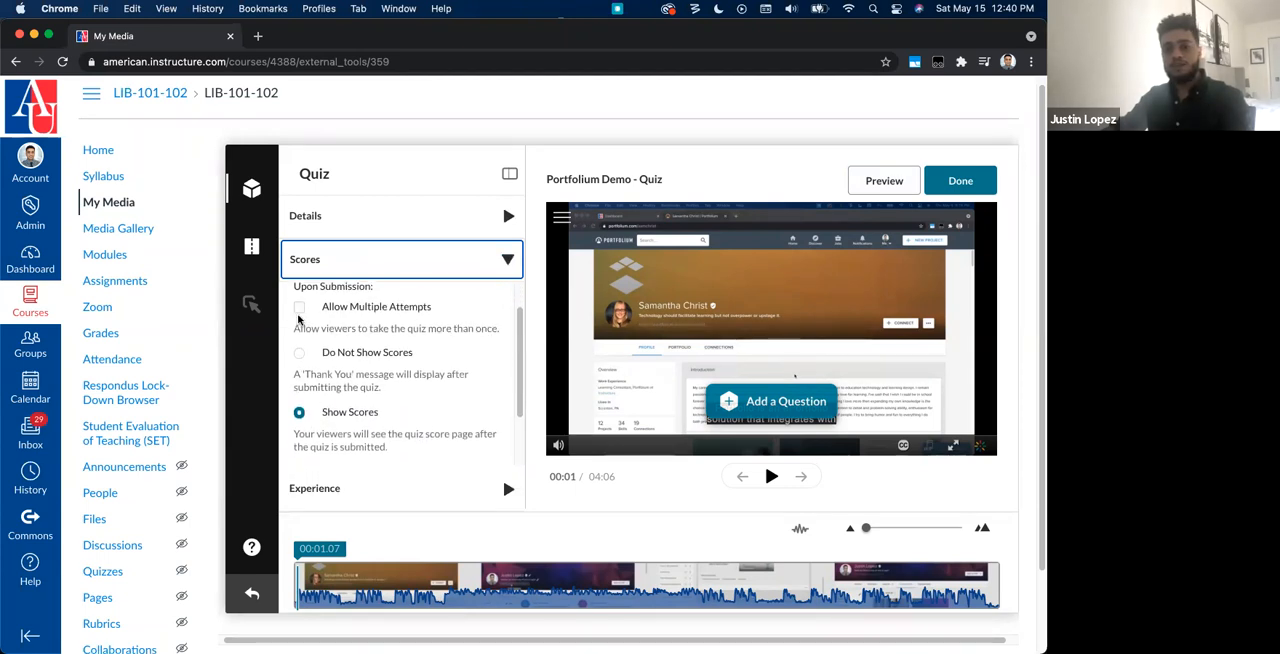
click(299, 309)
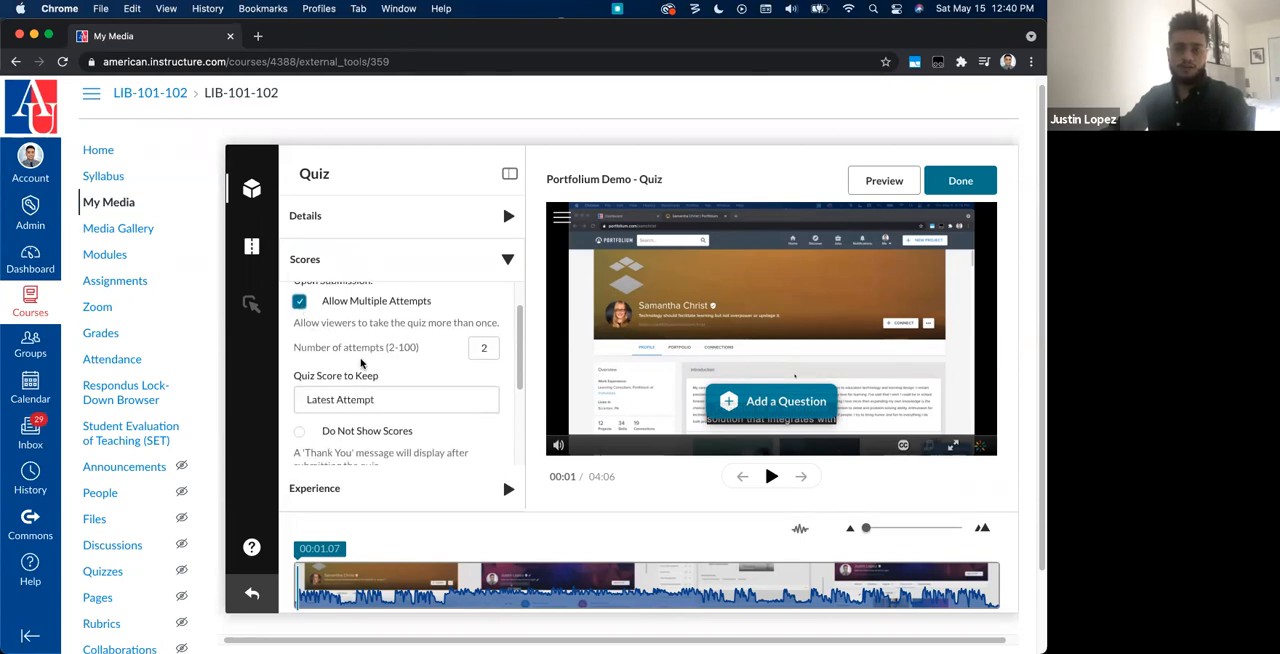
scroll(300, 365, down, 3)
scroll(346, 355, up, 1)
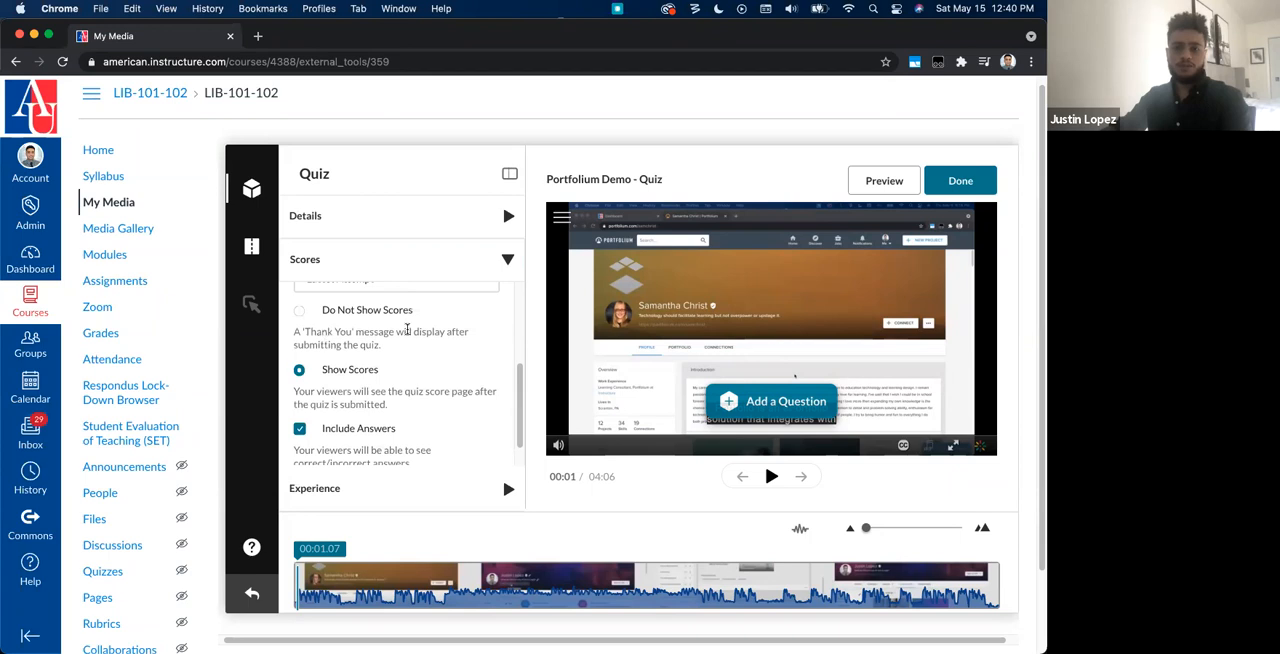
scroll(406, 380, down, 1)
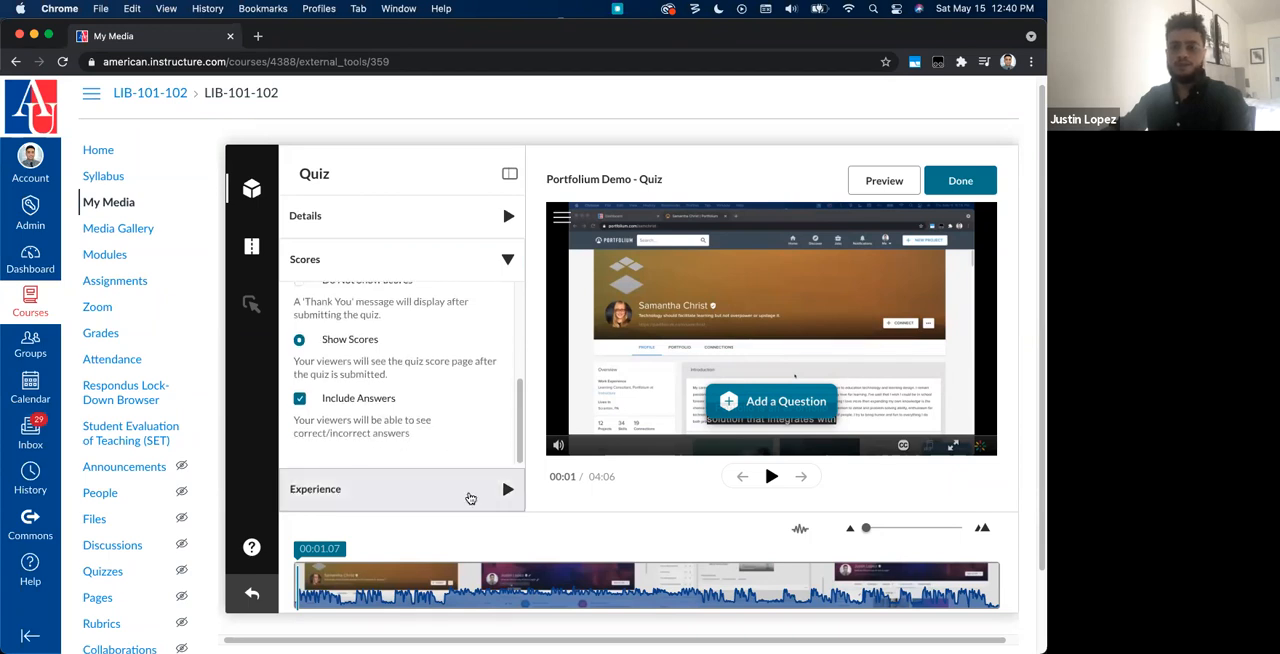
Step: Expand the quiz's Experience settings and review the options for changing answers and skipping questions
click(470, 498)
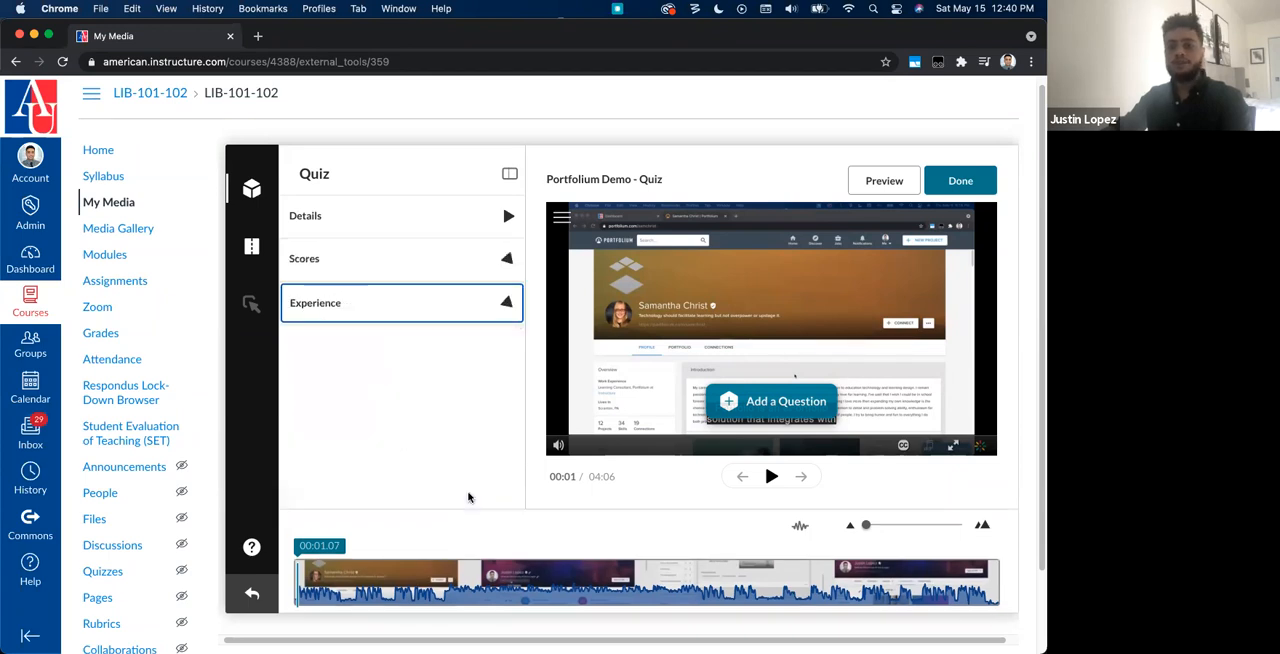
scroll(468, 497, down, 1)
scroll(467, 494, up, 1)
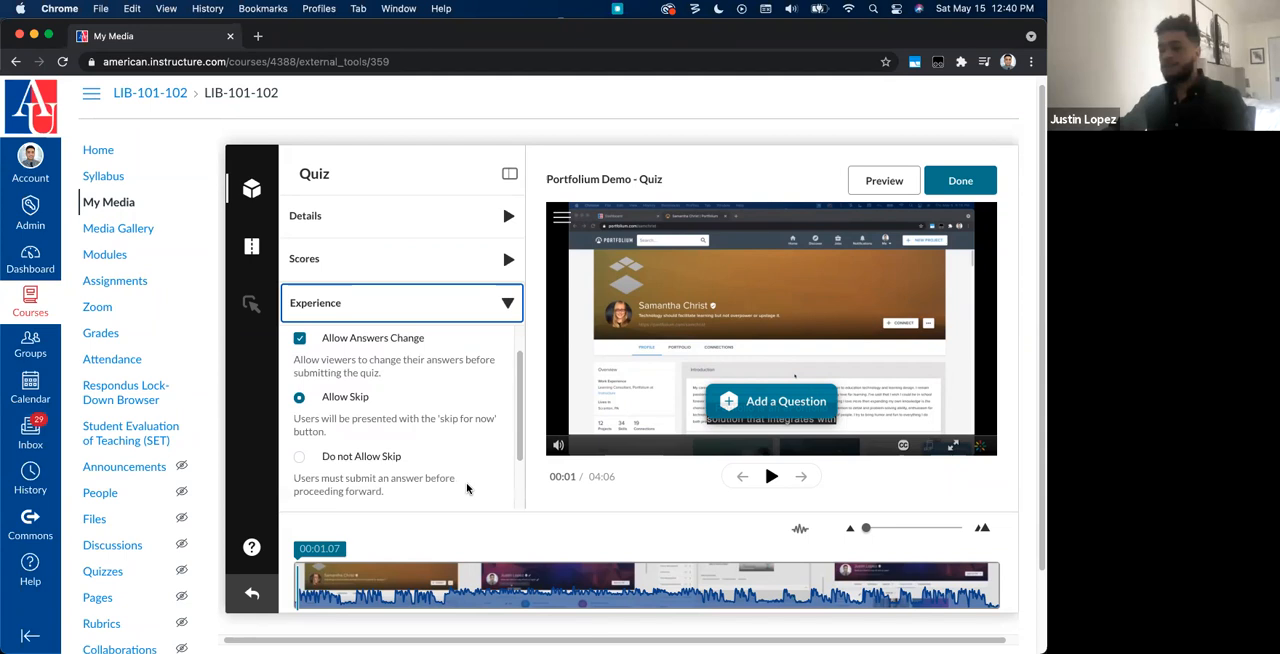
Step: Review the quiz's remaining Experience options for allowing or disallowing skips and for preventing seeking forward
scroll(467, 488, down, 1)
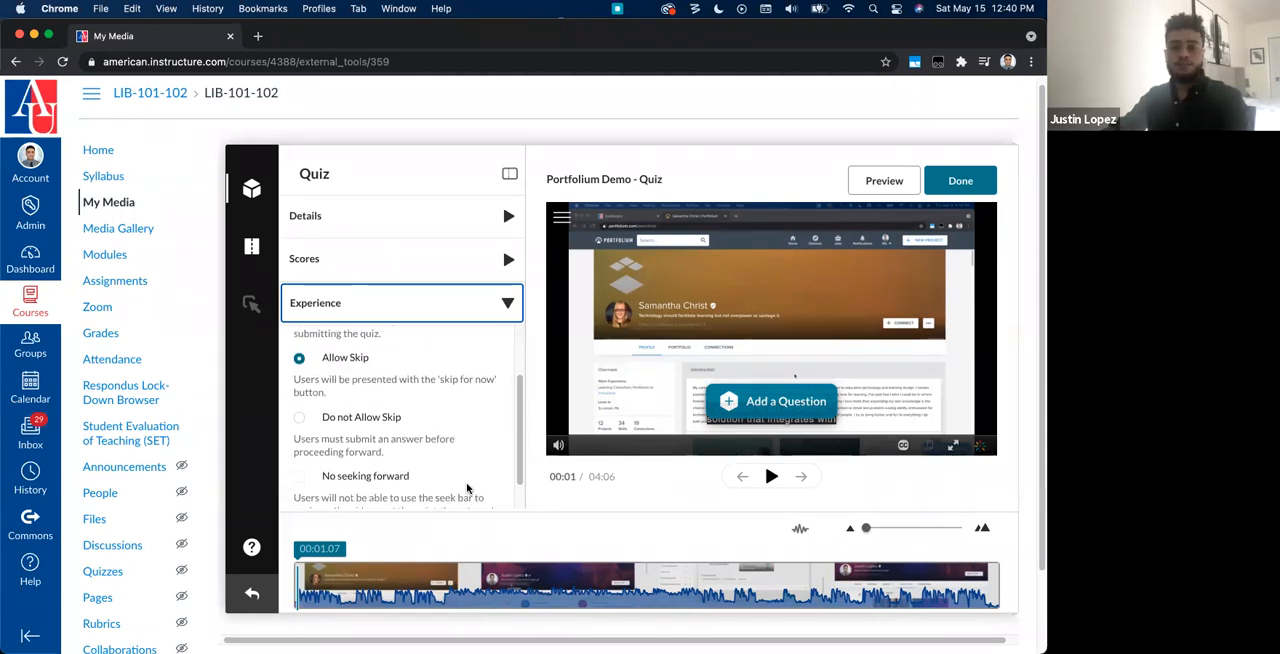
scroll(414, 371, up, 2)
scroll(418, 421, down, 3)
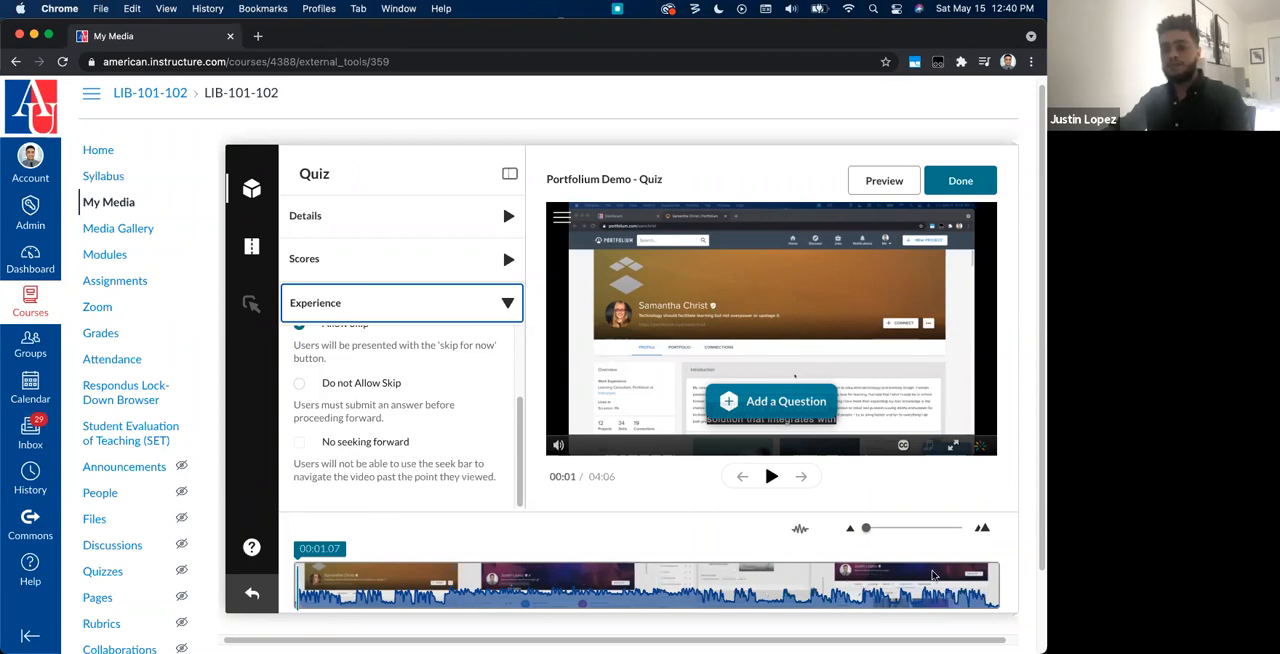
scroll(360, 390, up, 3)
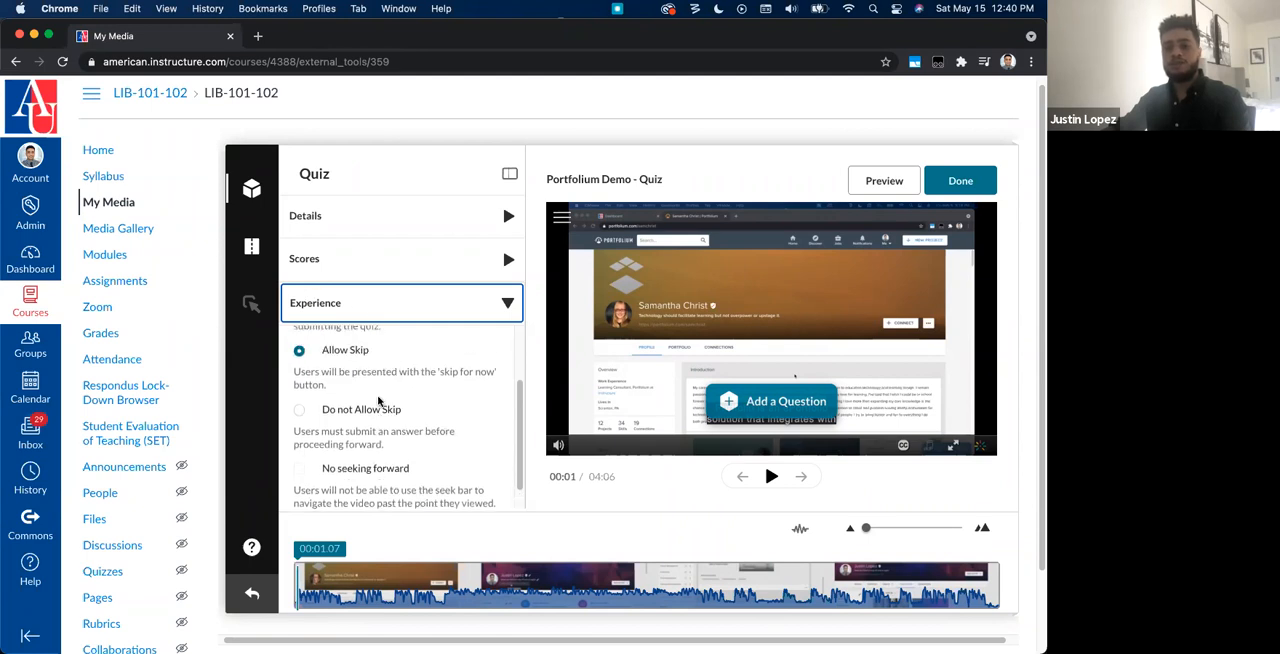
scroll(378, 400, up, 2)
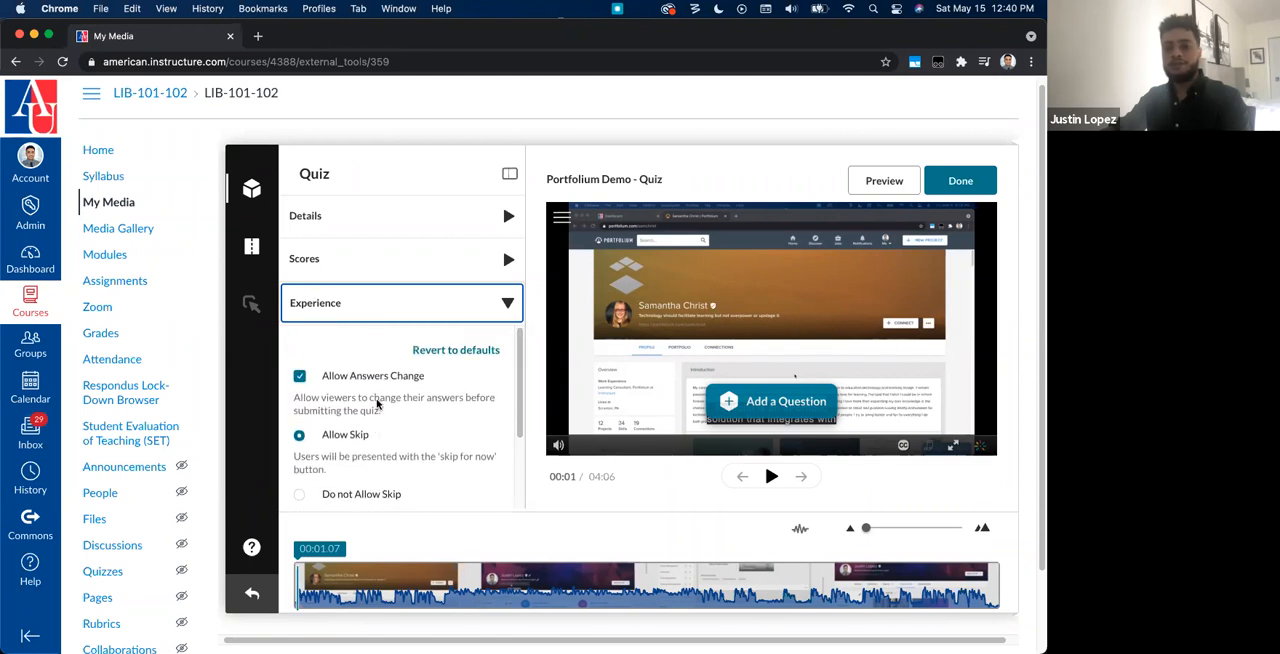
Step: Add a multiple-choice question at about 00:09 in the video with the text "What is Canvas?"
click(333, 580)
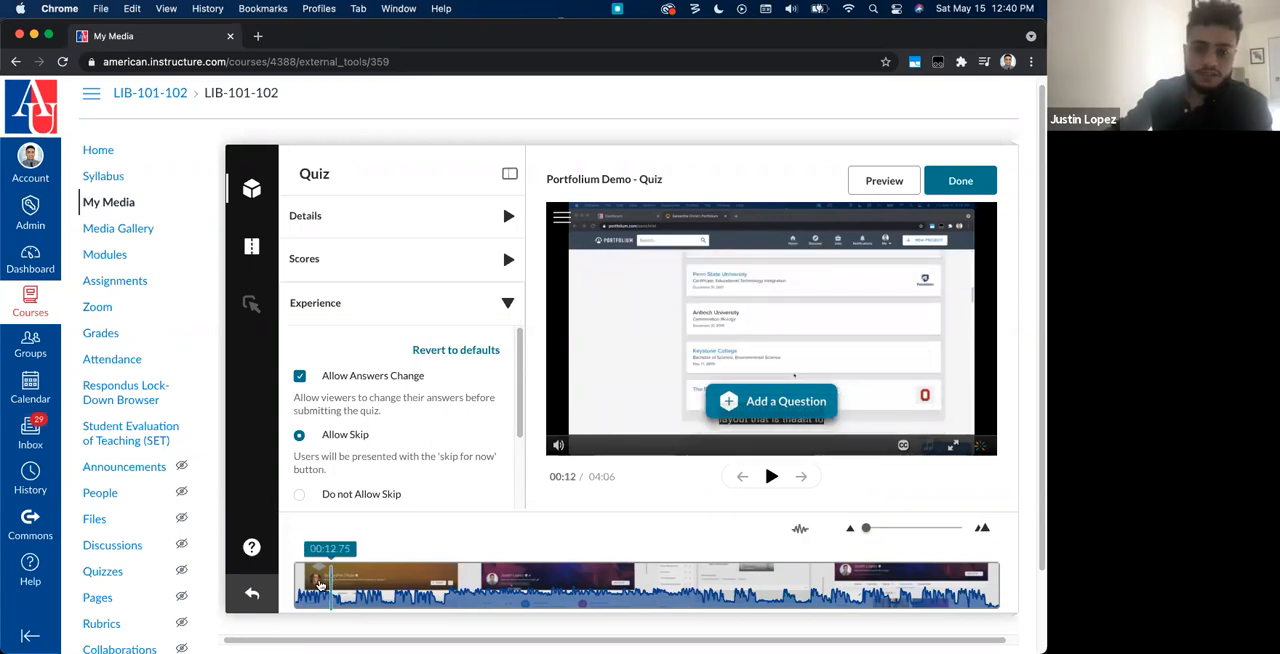
click(314, 580)
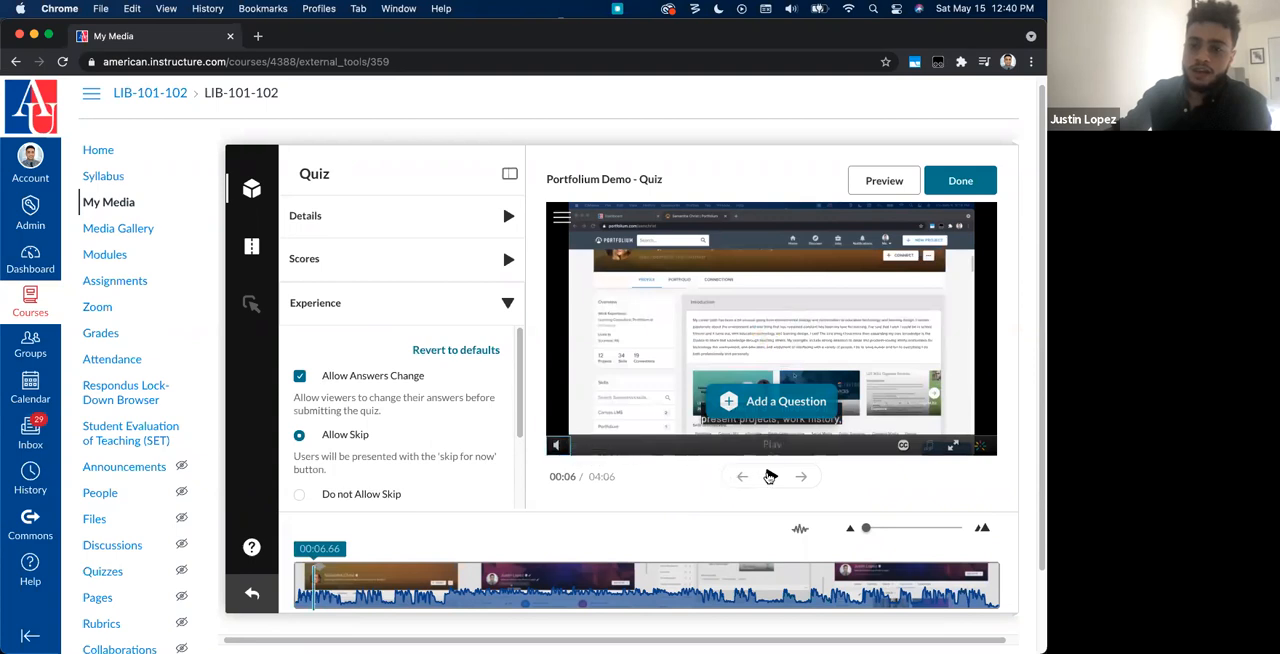
click(770, 476)
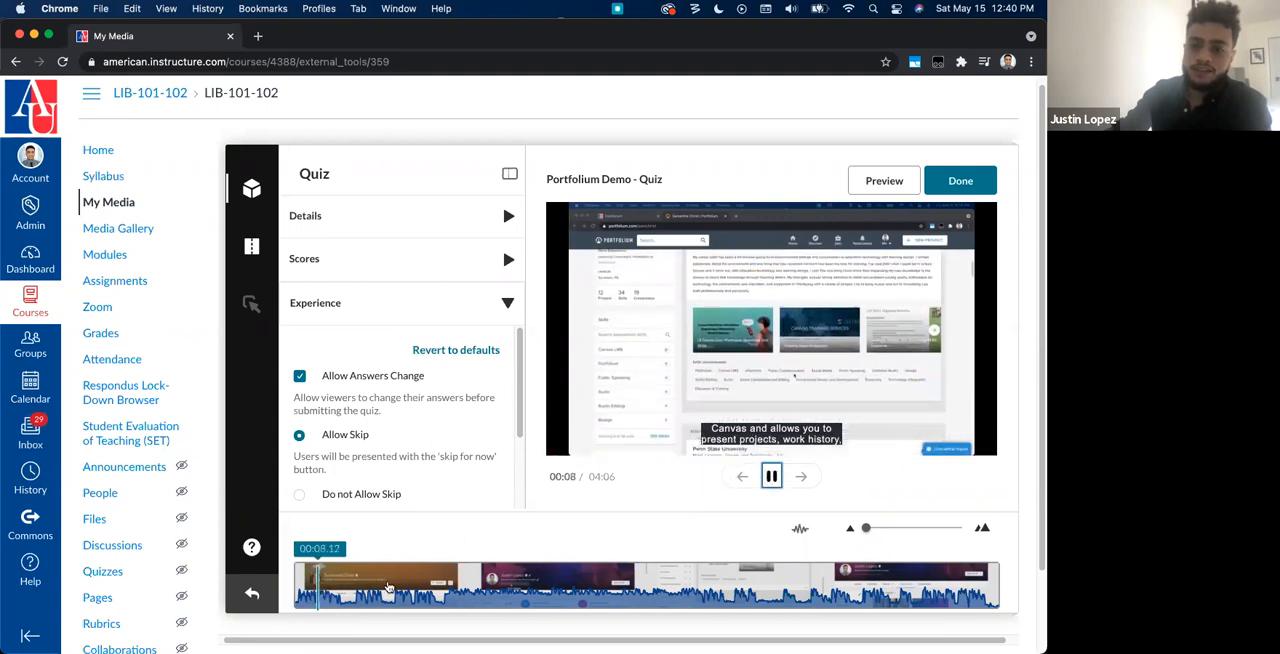
click(771, 476)
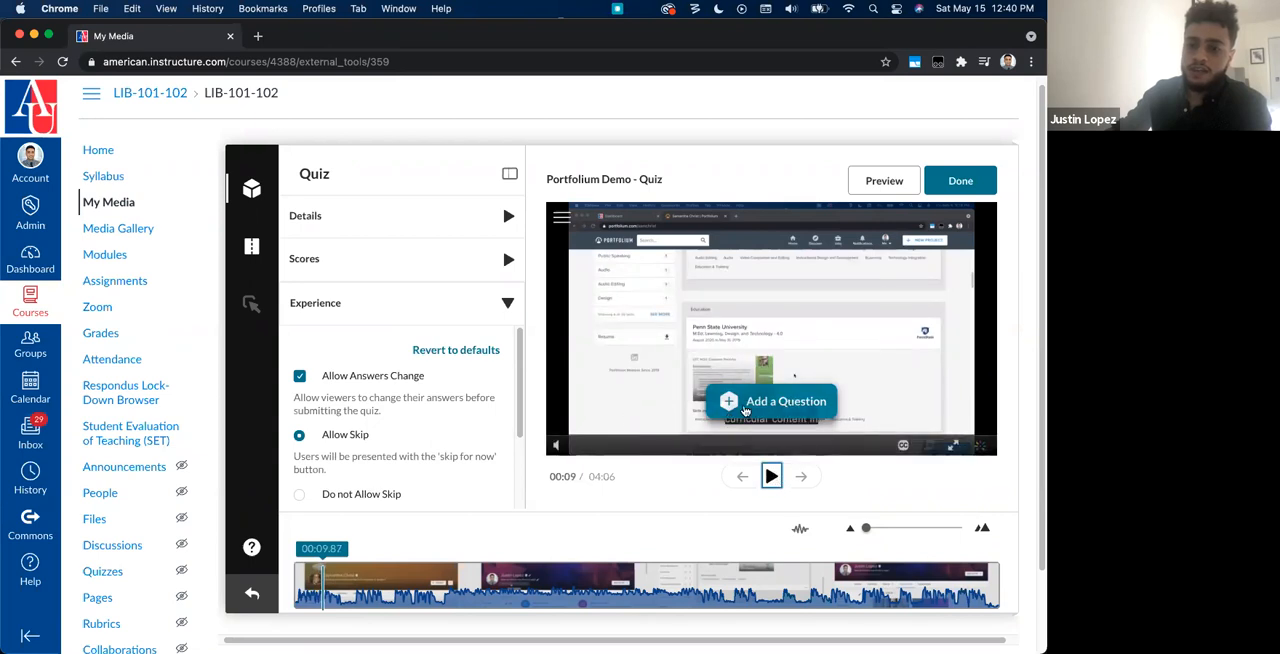
click(744, 410)
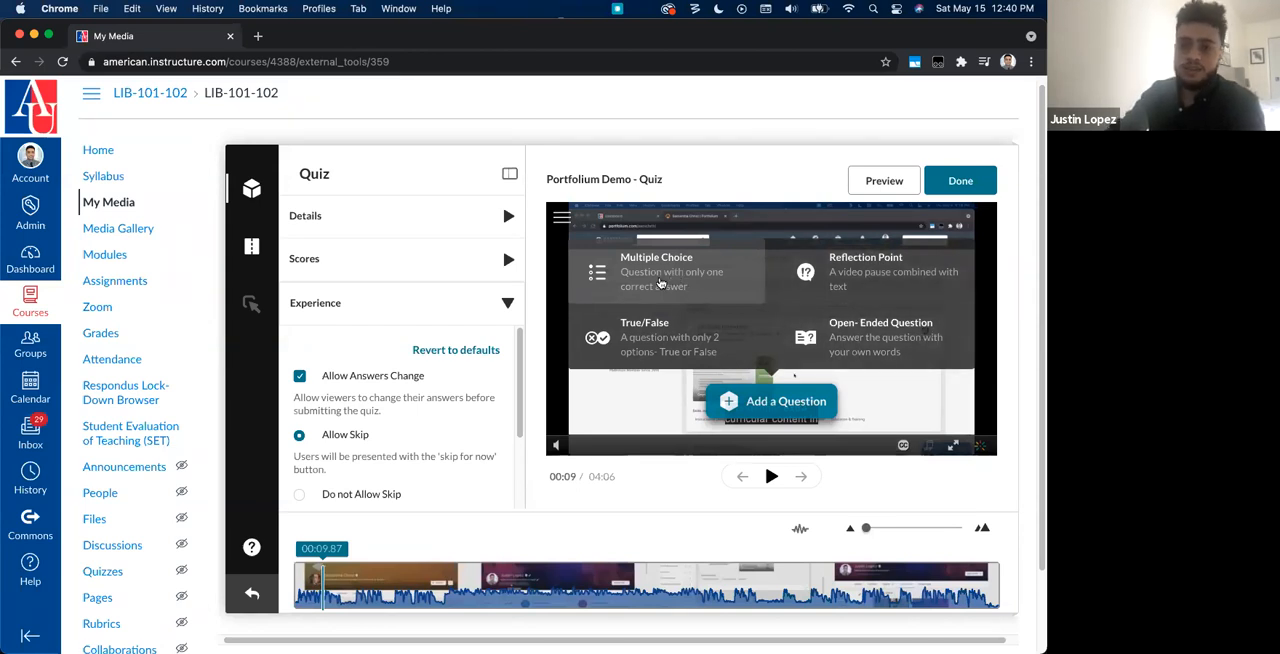
click(660, 281)
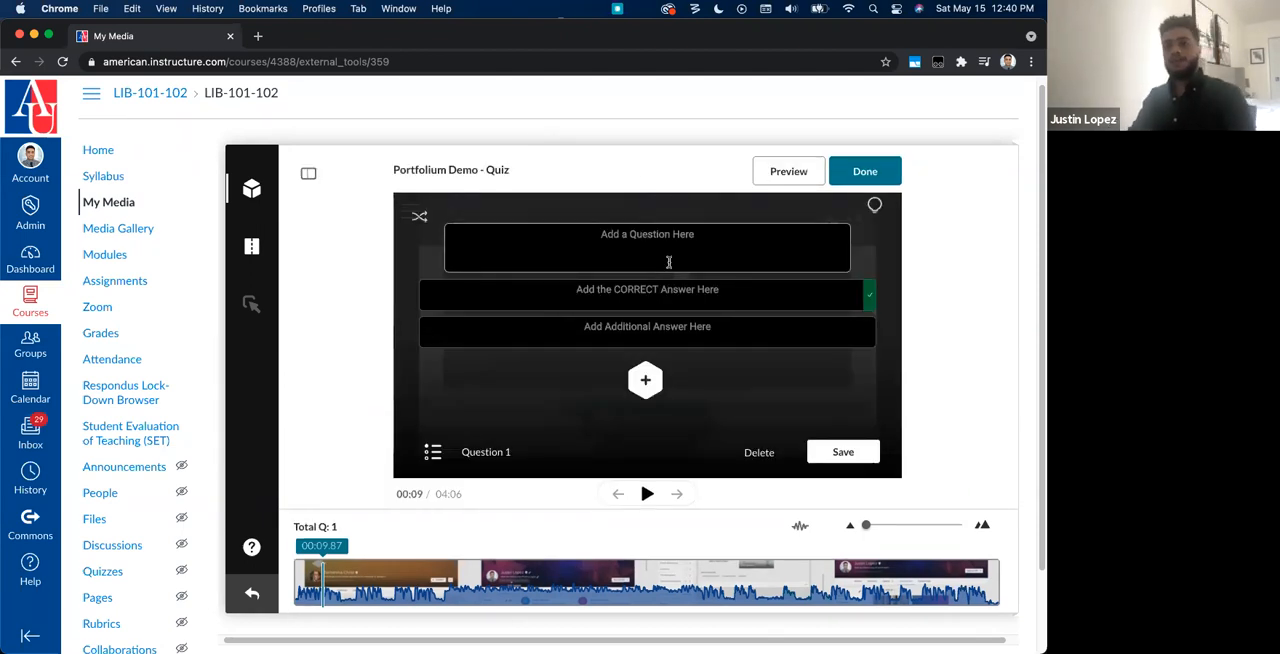
text(What is Canvas?)
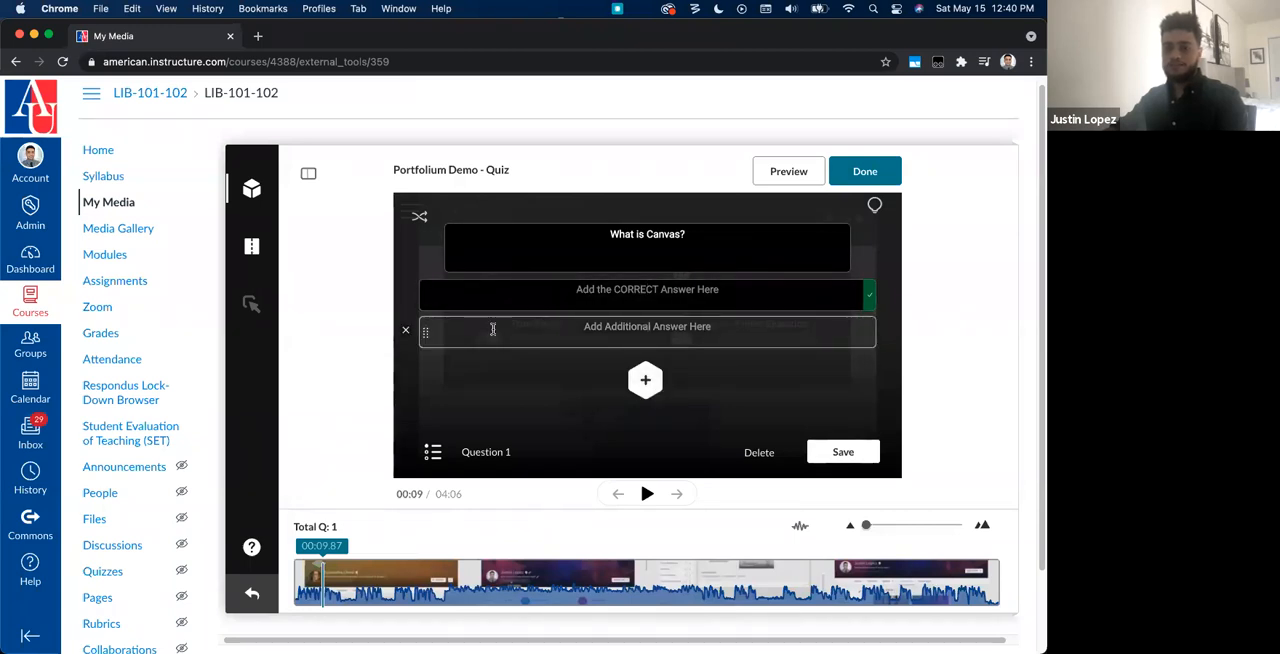
Step: Add two more answer rows to the question and move the correct answer to third place
click(441, 294)
drag(428, 291, 433, 328)
click(652, 382)
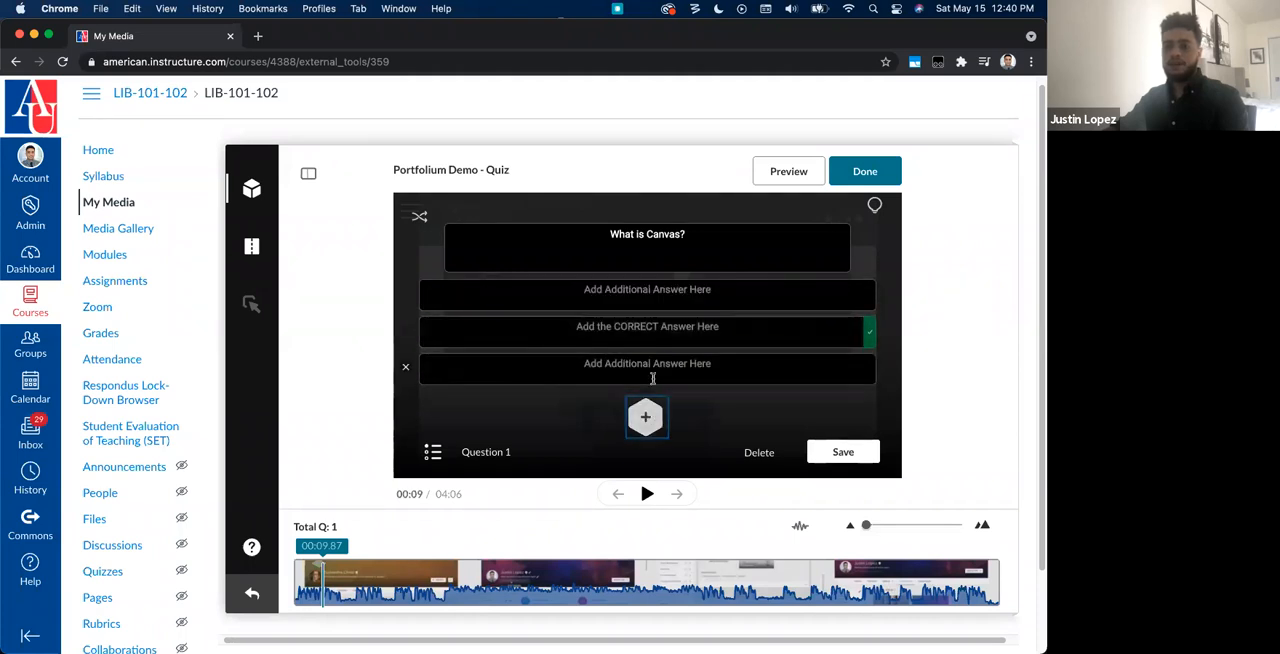
drag(429, 329, 433, 366)
click(645, 417)
Step: Enter "Learning Management System" as the question's correct answer
click(605, 370)
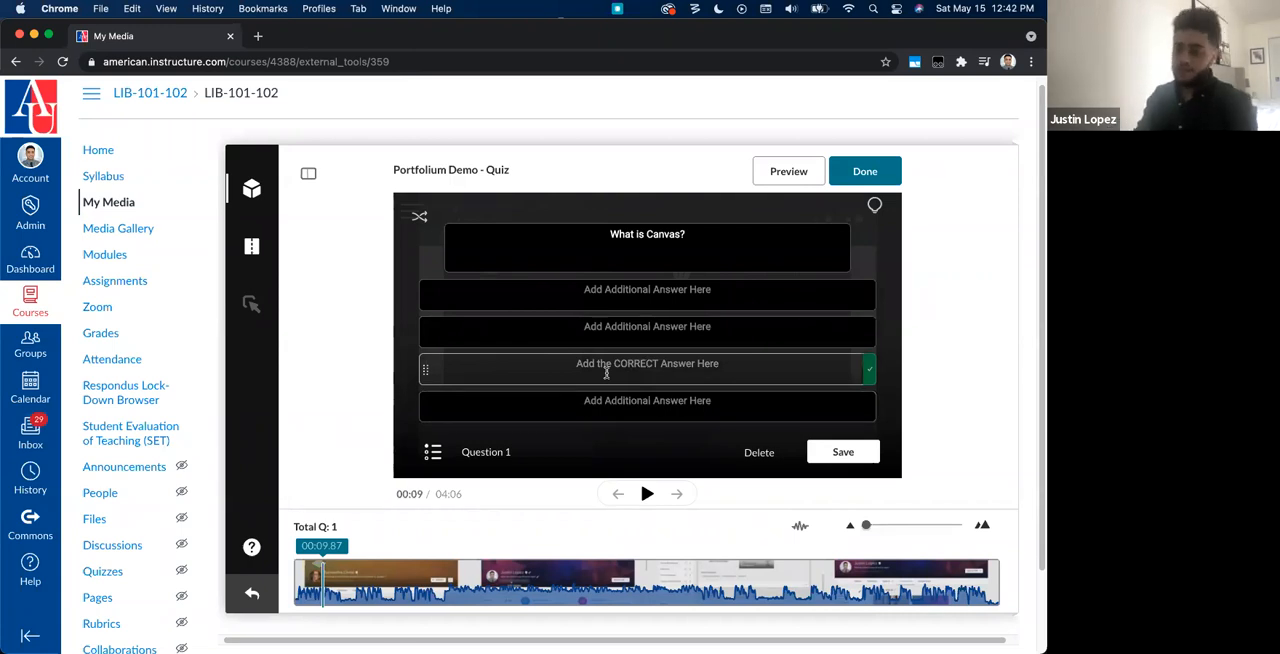
text(Learnin)
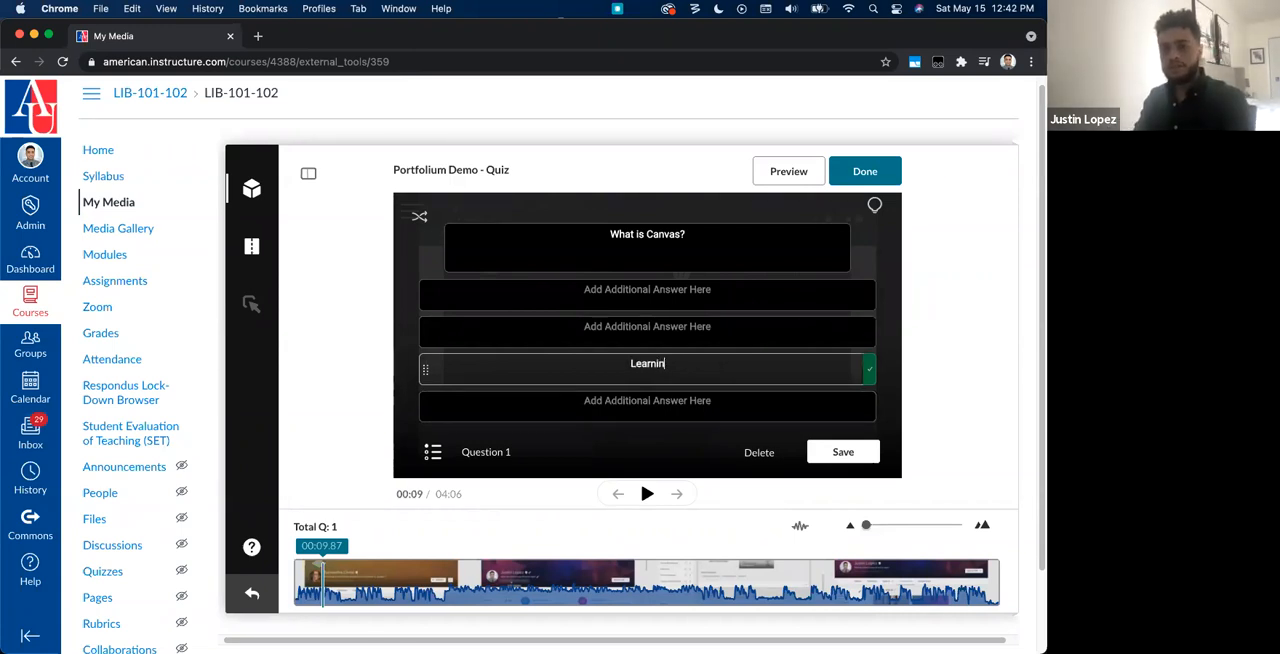
text(g Management System)
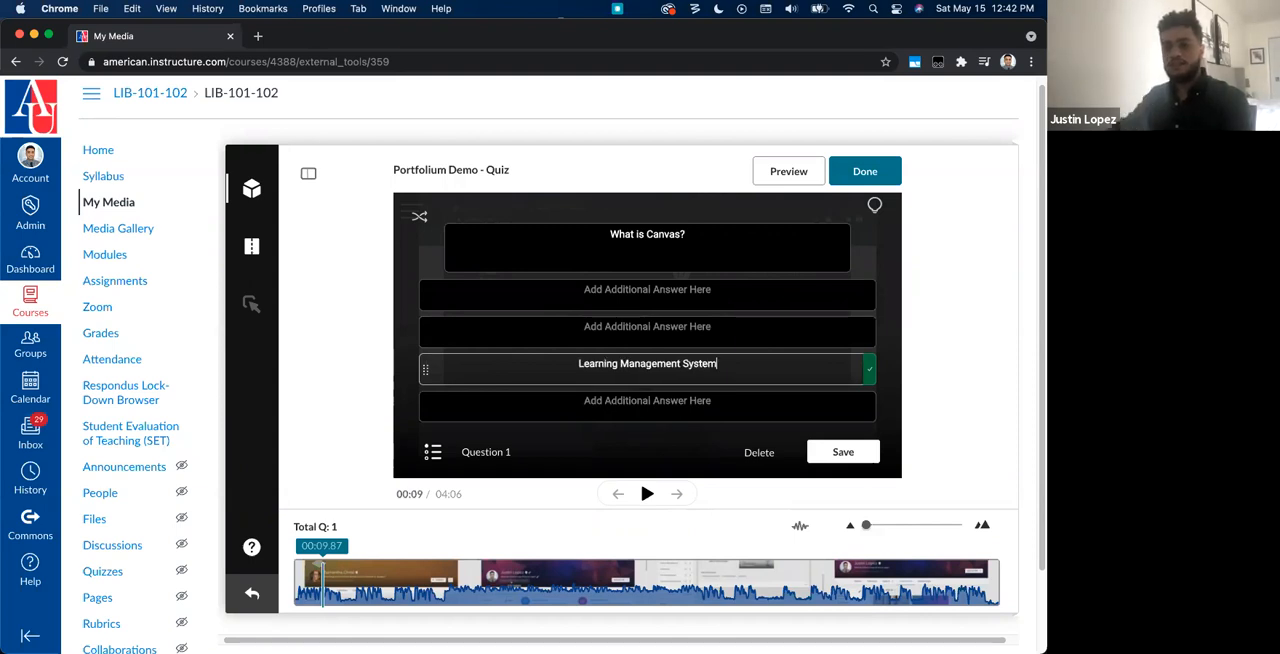
Step: Enter "Where you paint" and "animal" as the first and second incorrect answers
click(619, 295)
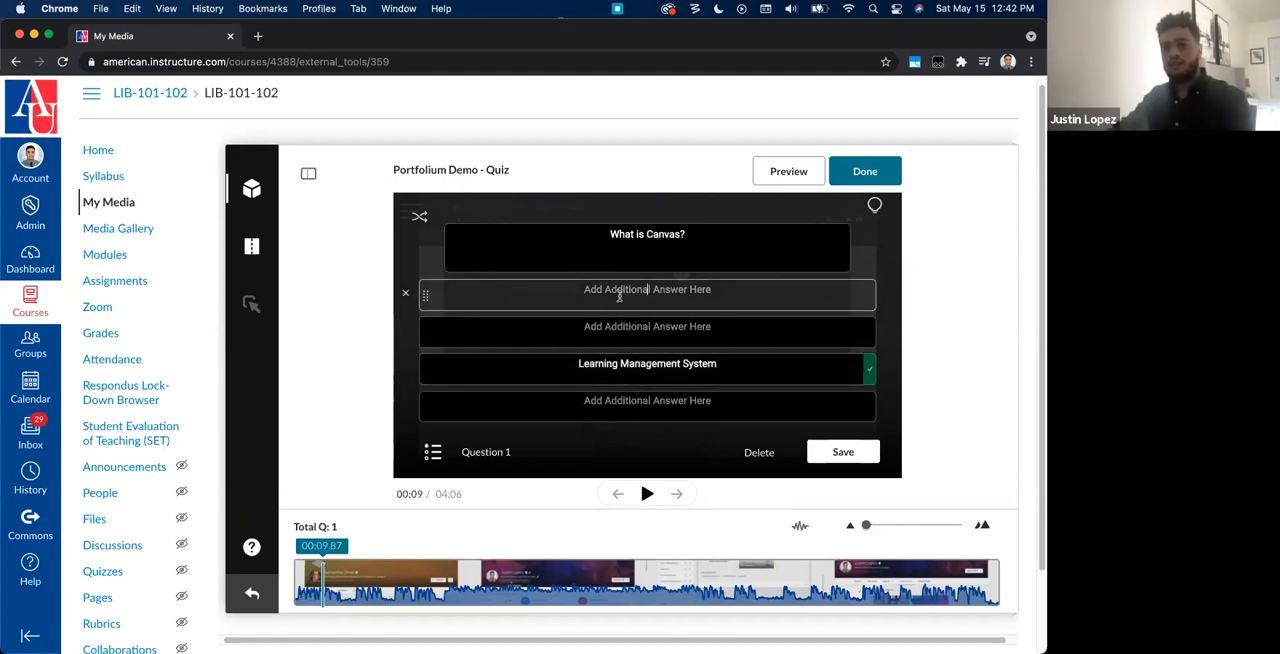
text(Where you paint)
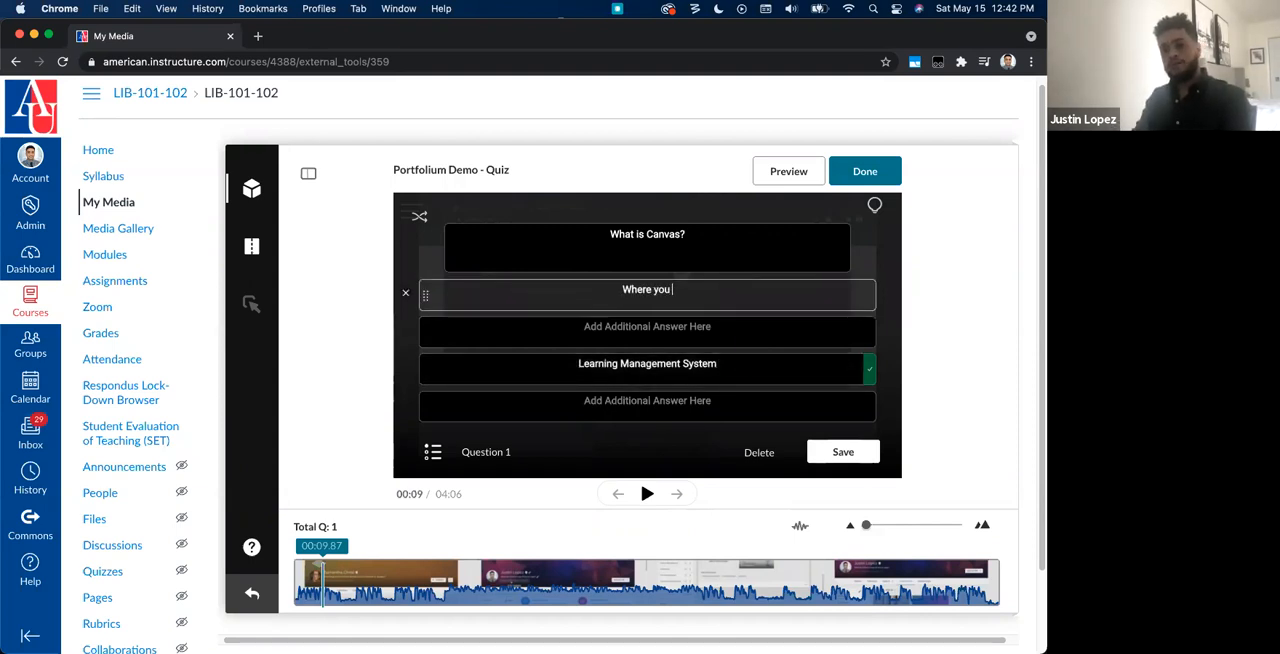
key(Tab)
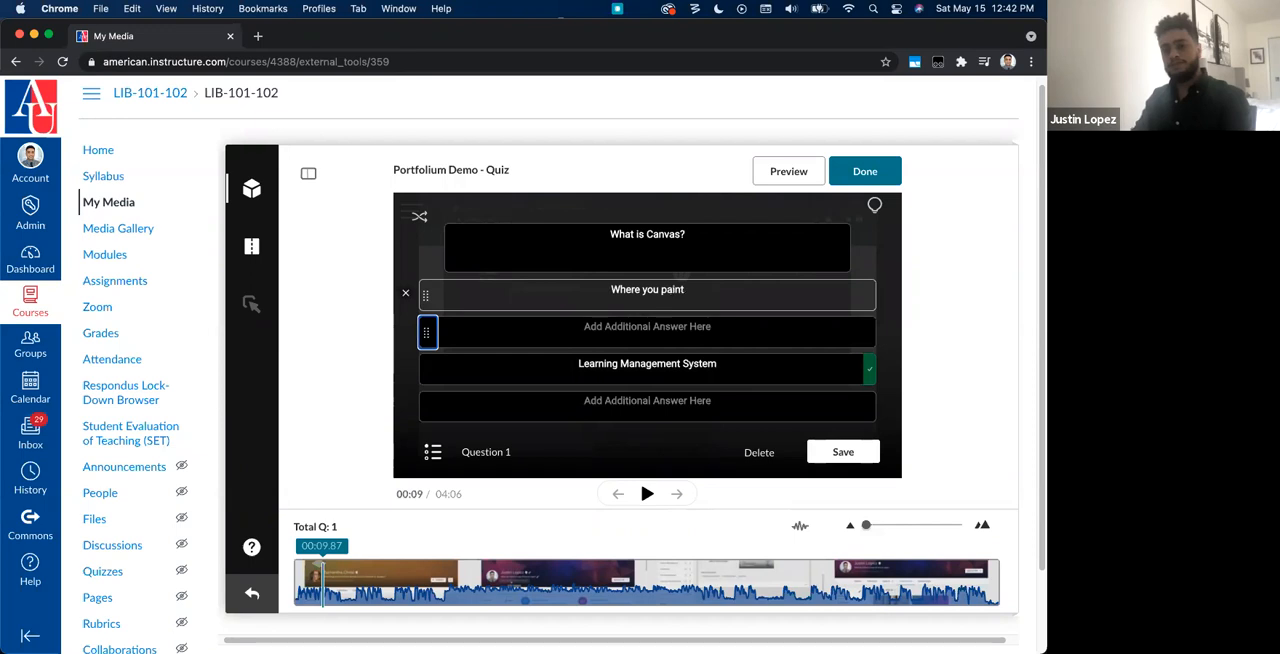
click(682, 329)
text(ab=)
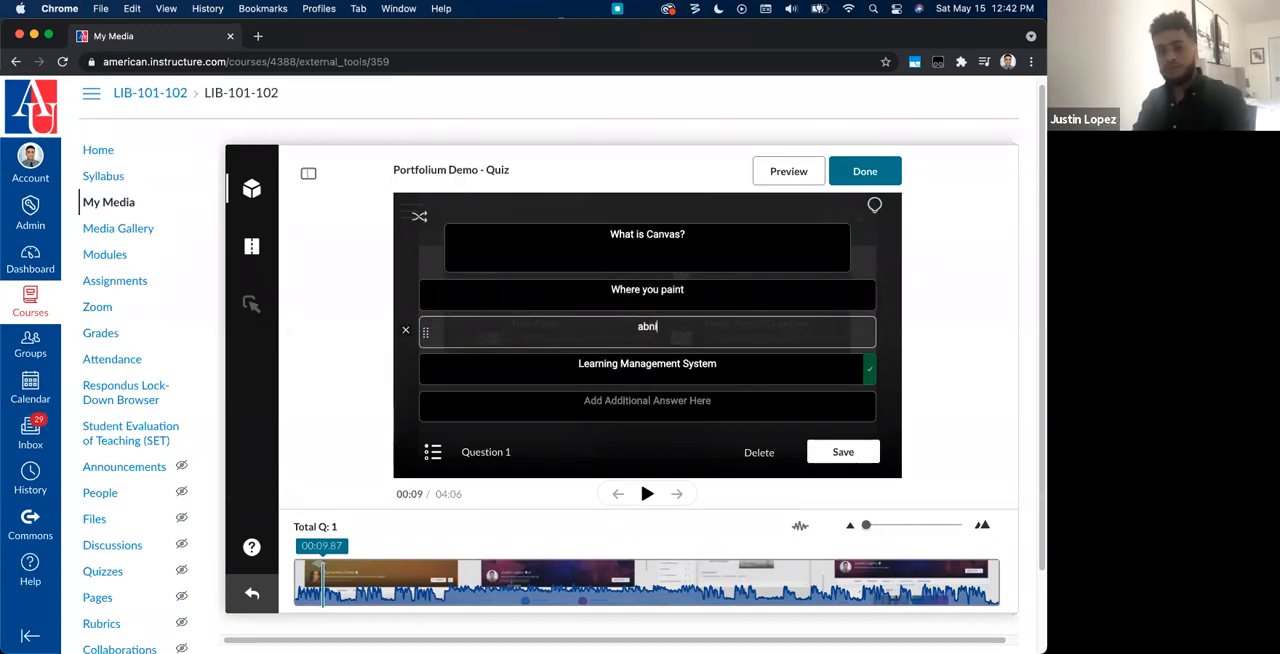
key(BackSpace)
key(BackSpace)
key(BackSpace)
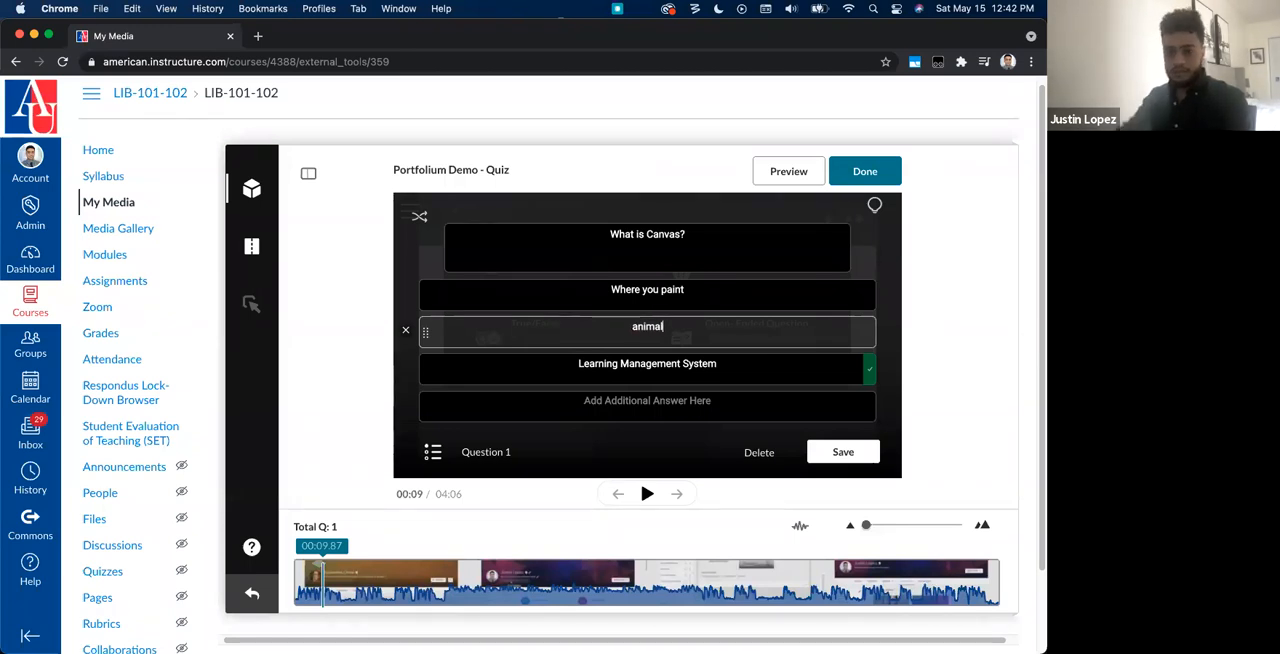
Step: Remove the empty fourth answer, drag the correct answer up to the first position and save the question
click(620, 401)
click(405, 406)
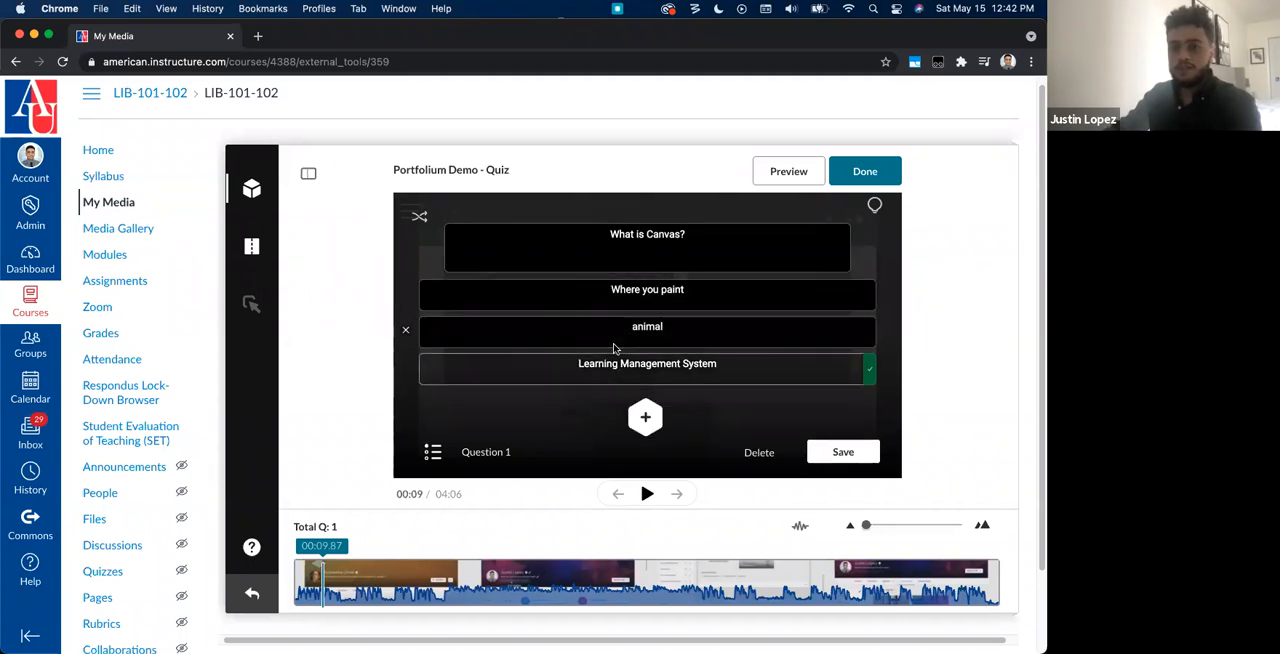
drag(428, 372, 406, 294)
click(854, 456)
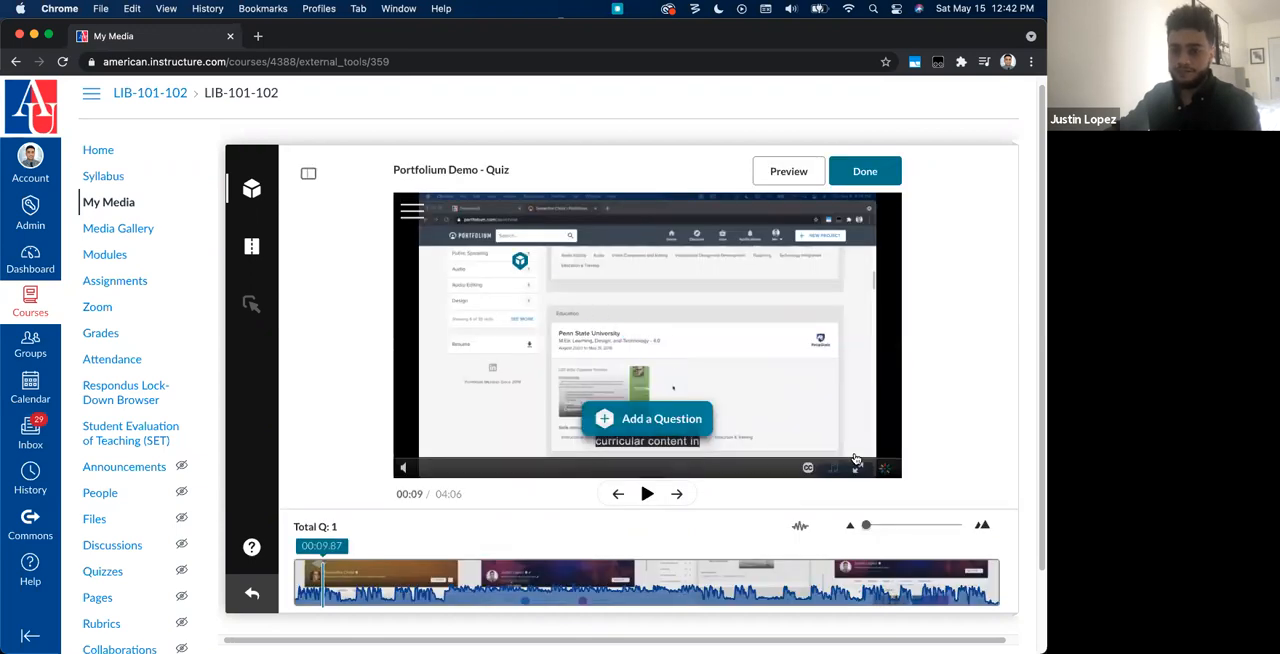
Step: Add a true/false question at about 00:26 in the video with the text "Canvas is better than Blackboard"
click(369, 567)
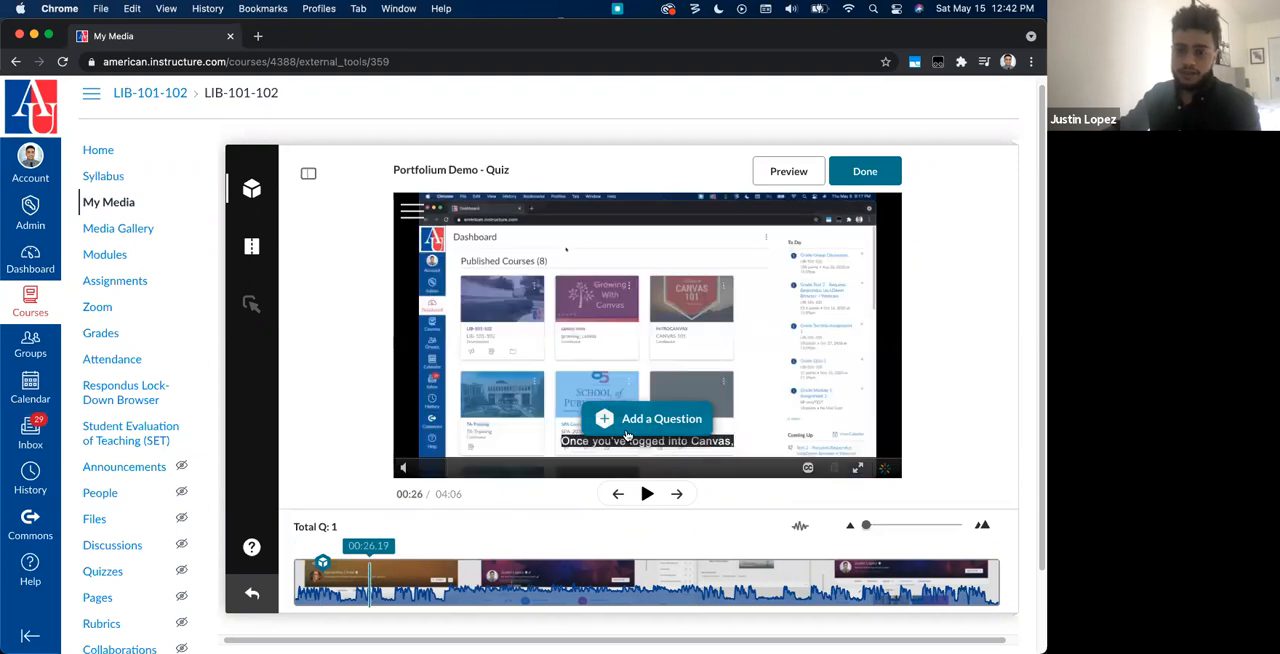
click(630, 420)
click(565, 349)
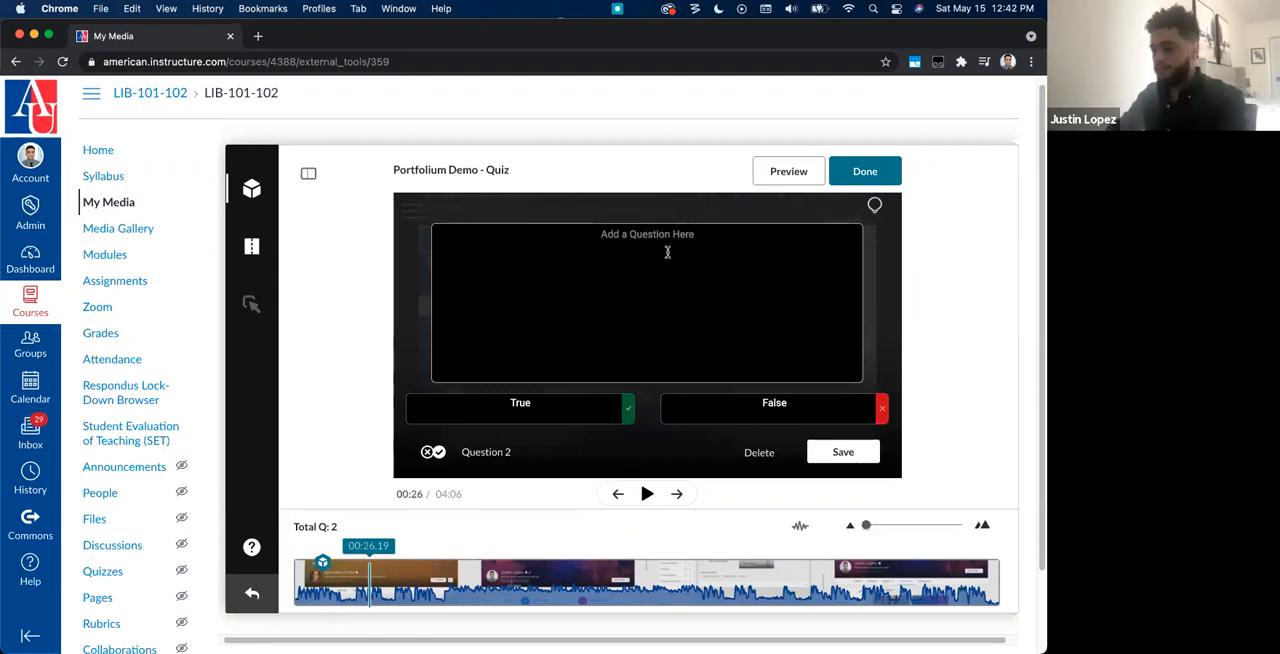
text(Canvas)
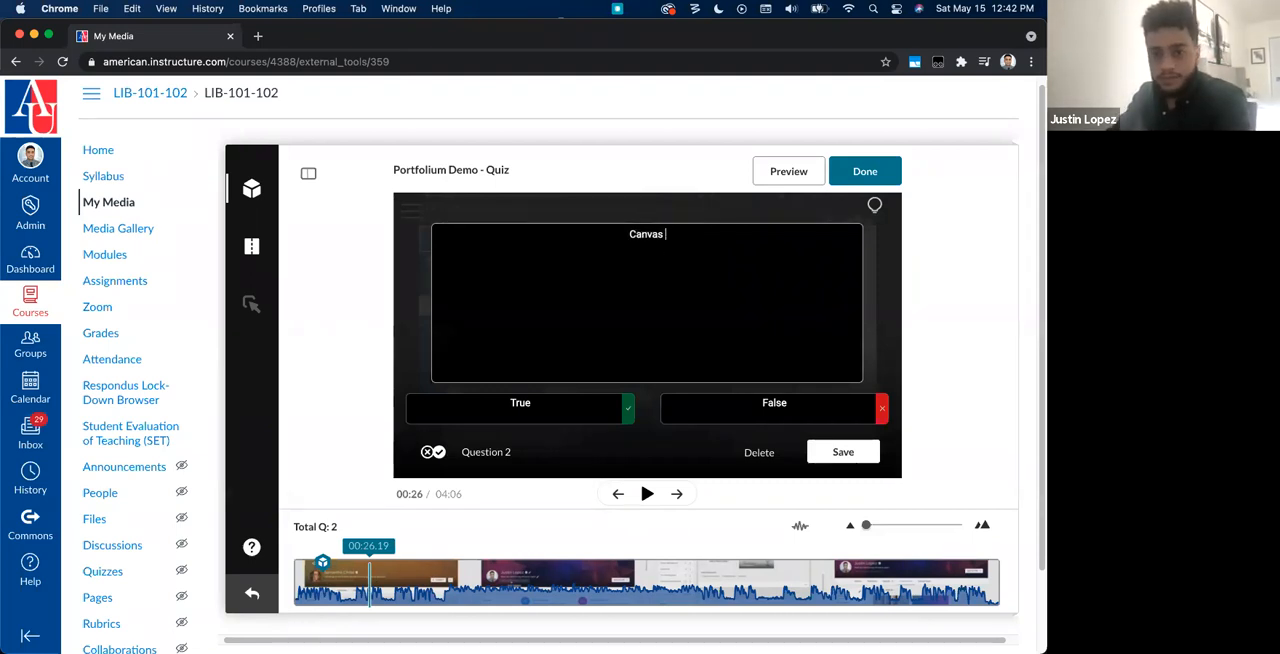
text( is )
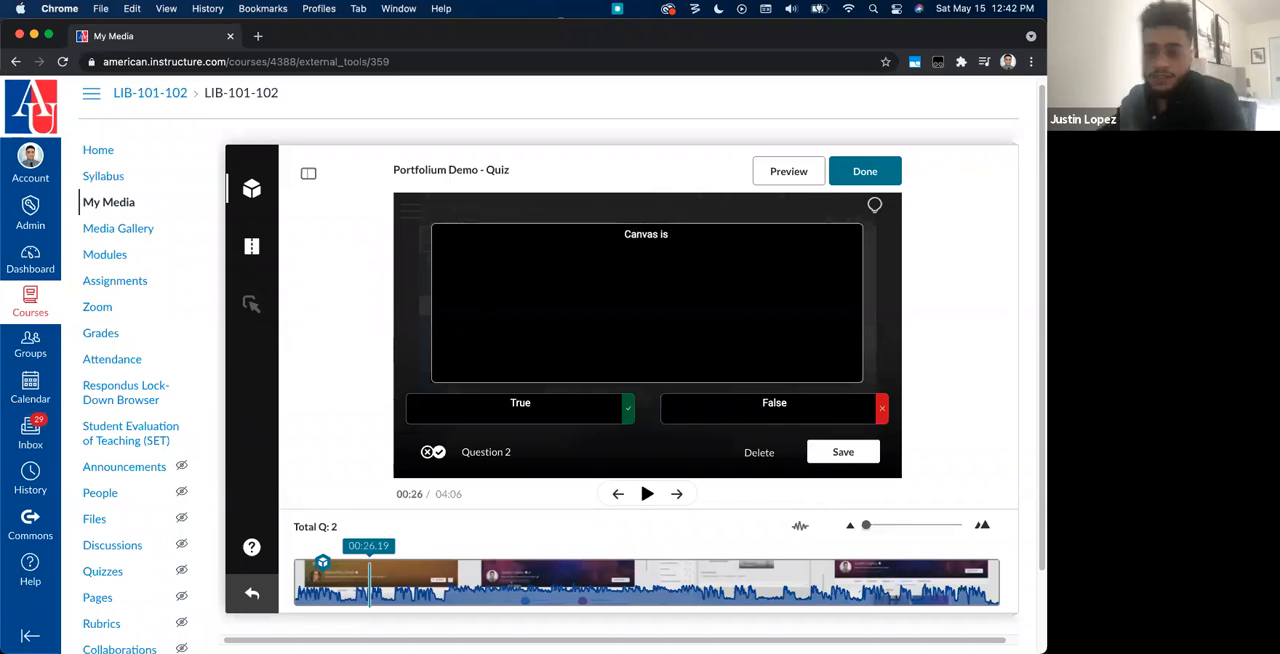
text(better)
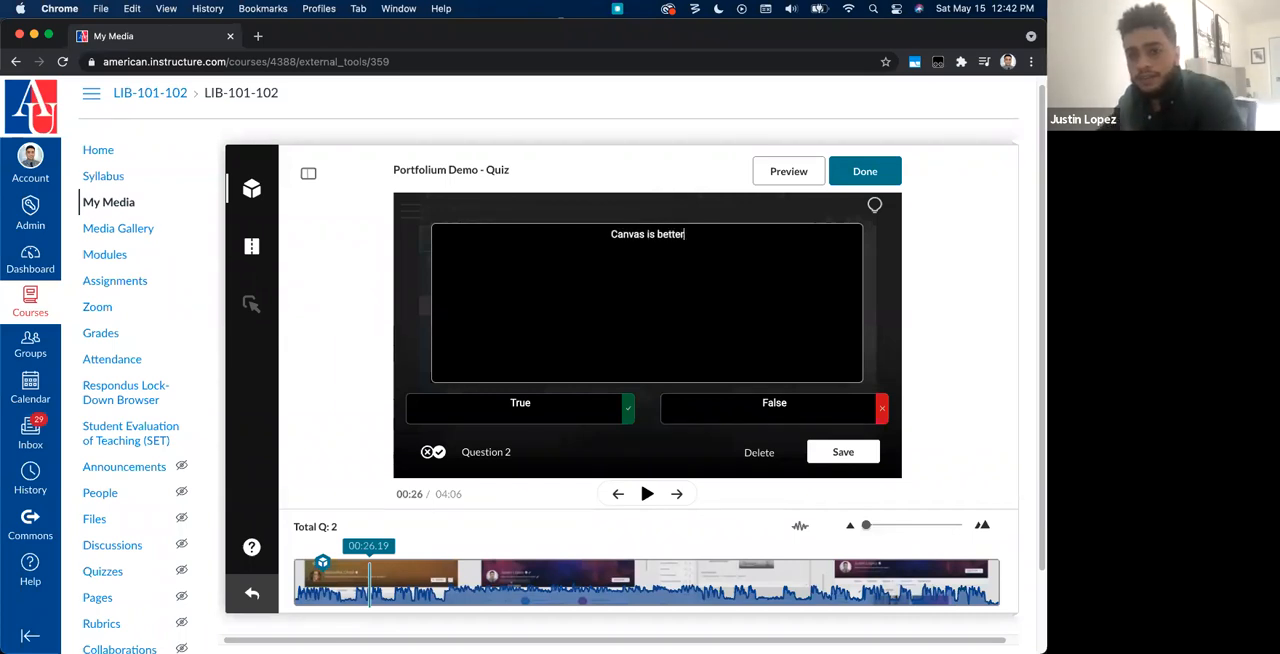
text( than Blackboard)
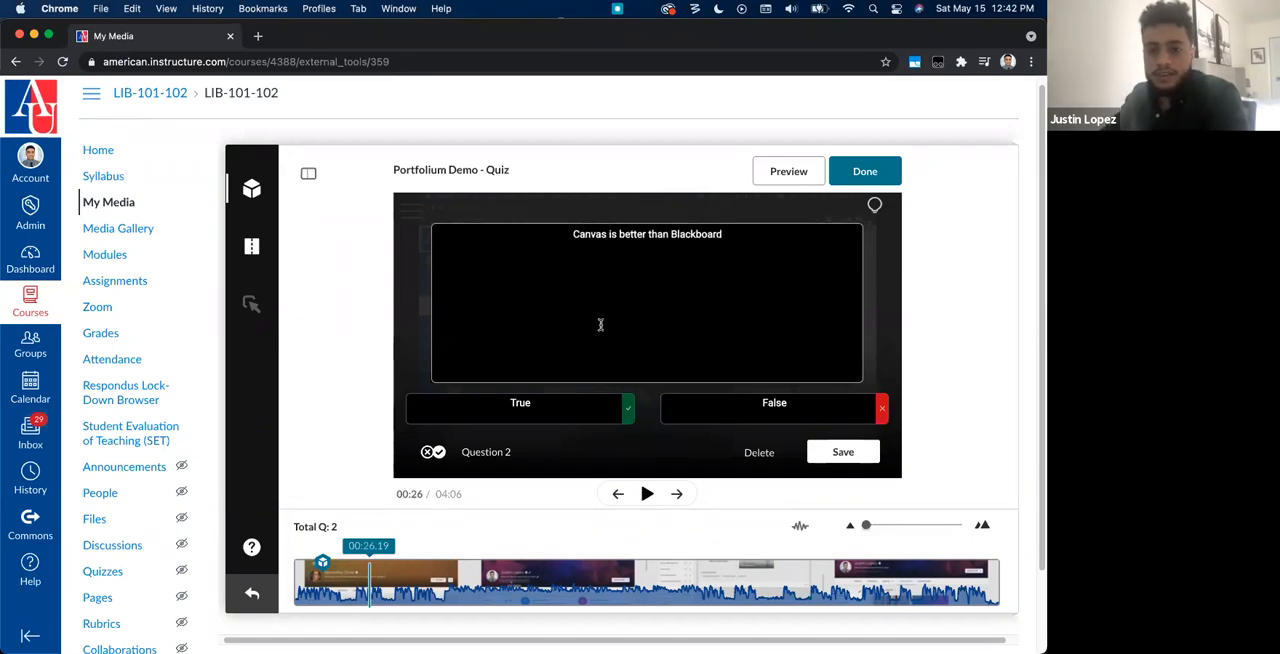
Step: Mark True as the correct answer and save the true/false question
click(449, 414)
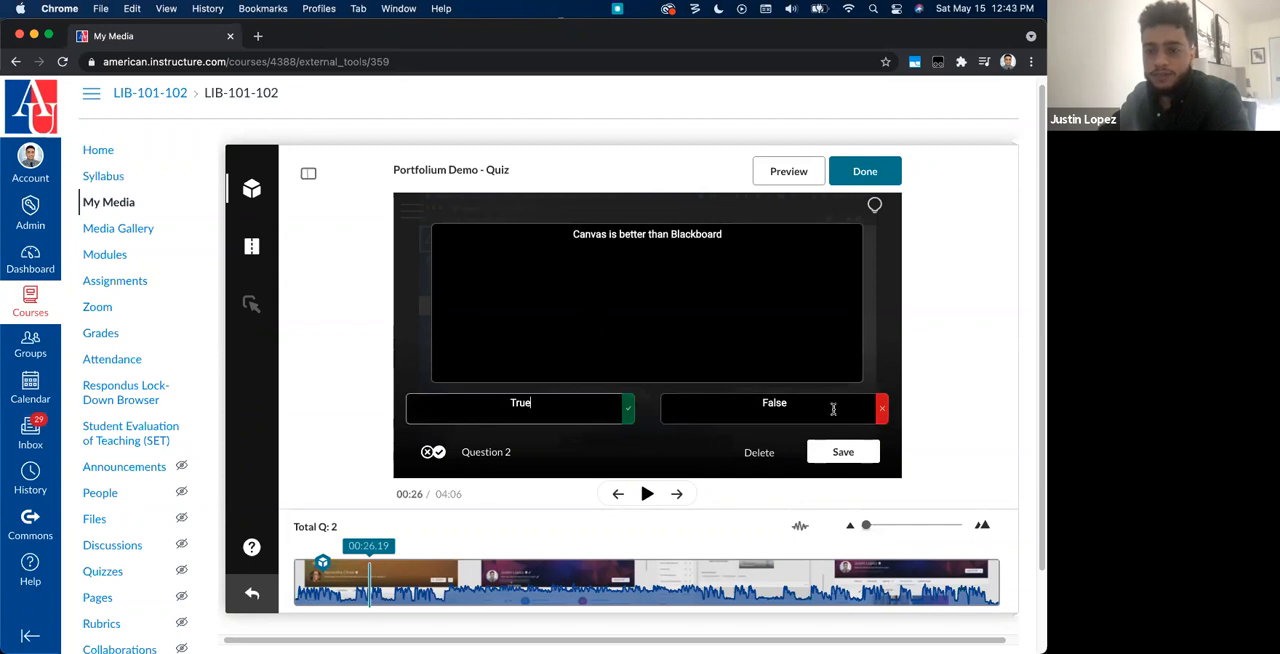
click(882, 410)
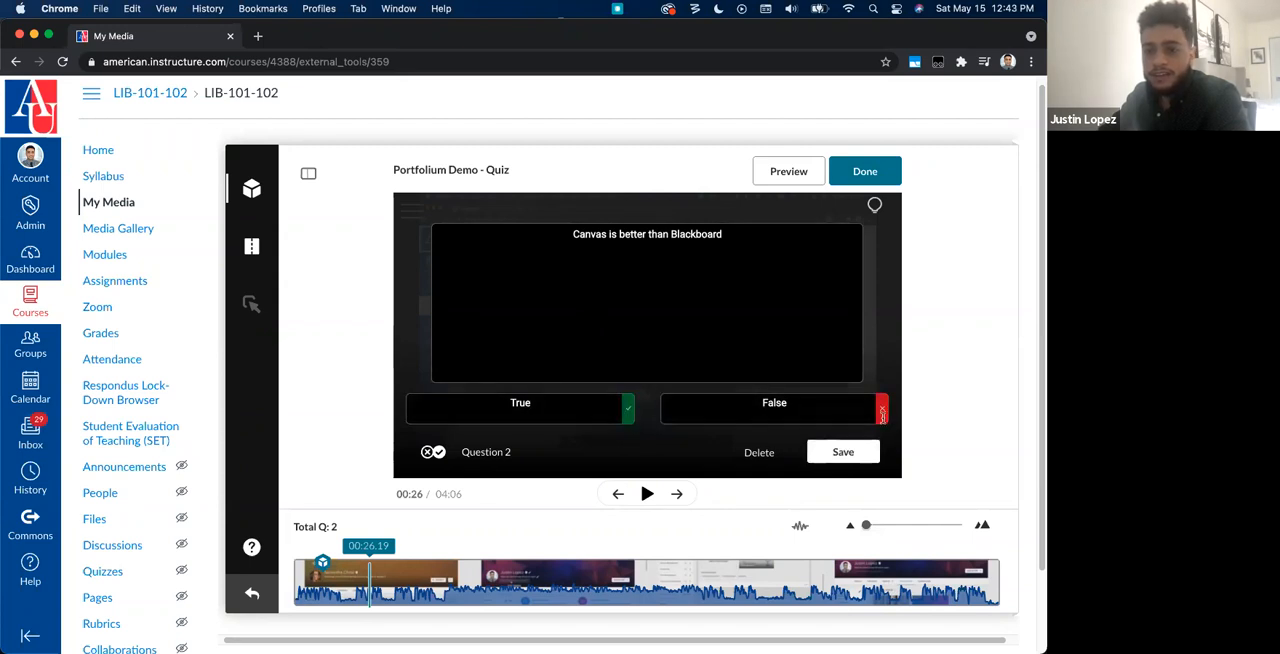
click(882, 410)
click(628, 410)
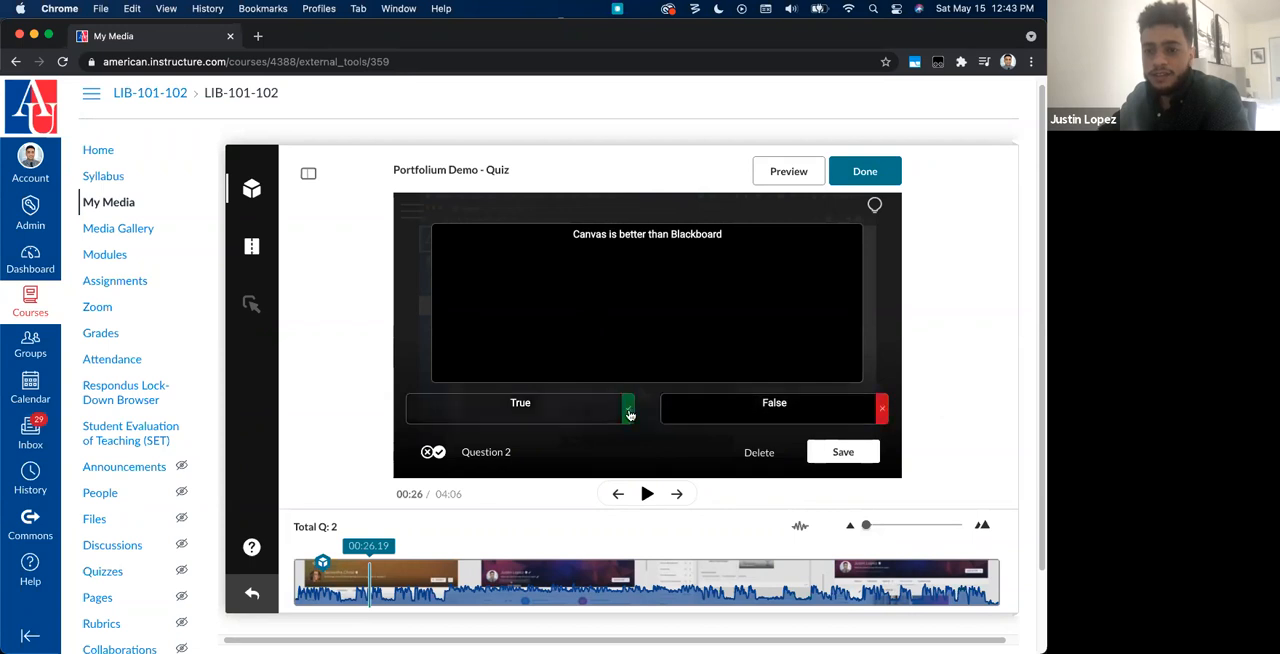
click(837, 455)
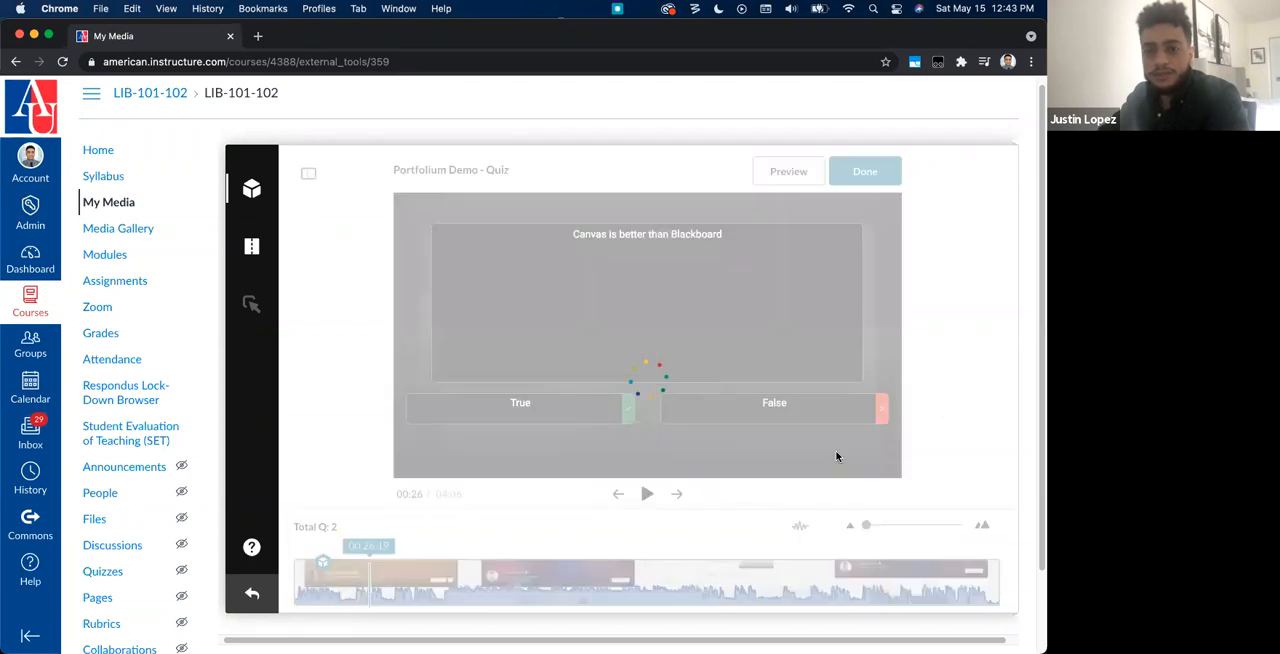
Step: Add and save a reflection point at about 00:42 in the video with the text "What has changed with learning this past year"
click(420, 578)
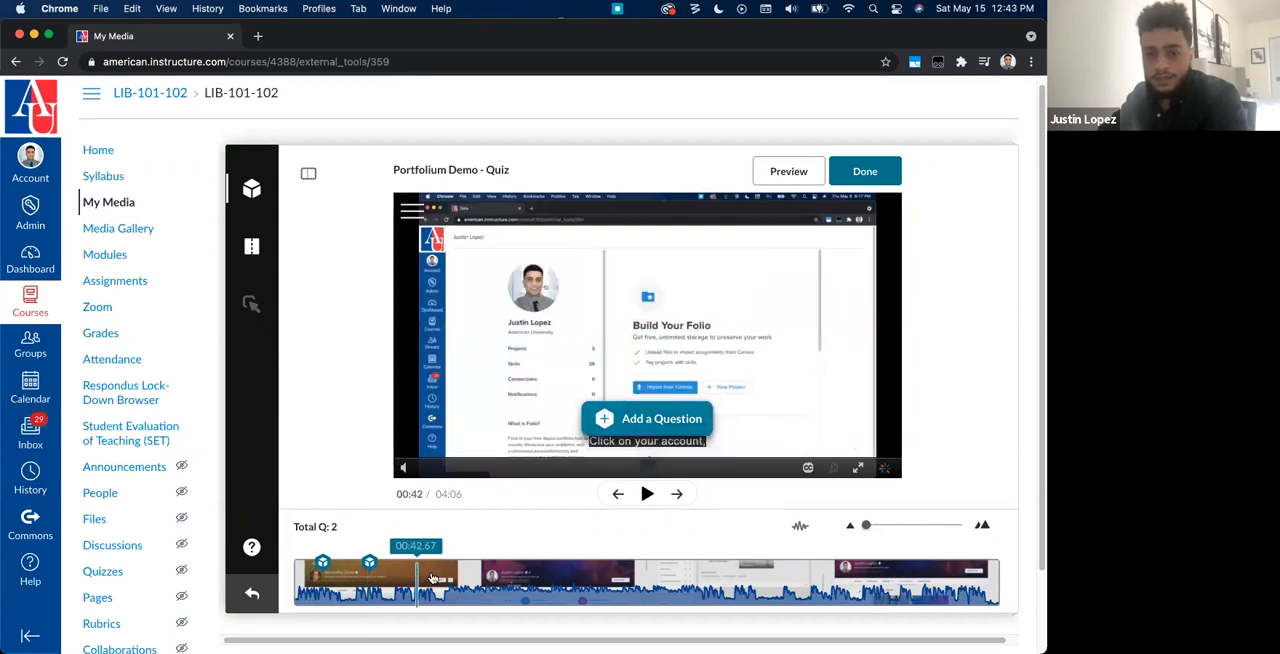
click(648, 420)
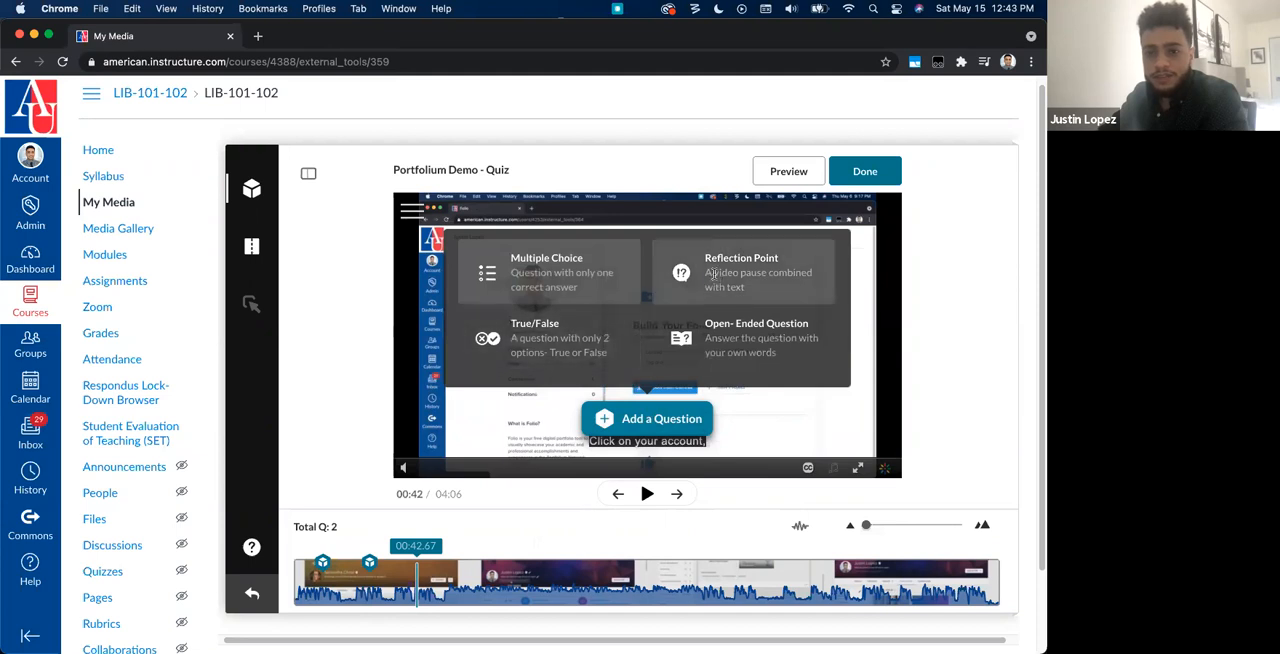
click(714, 274)
click(715, 279)
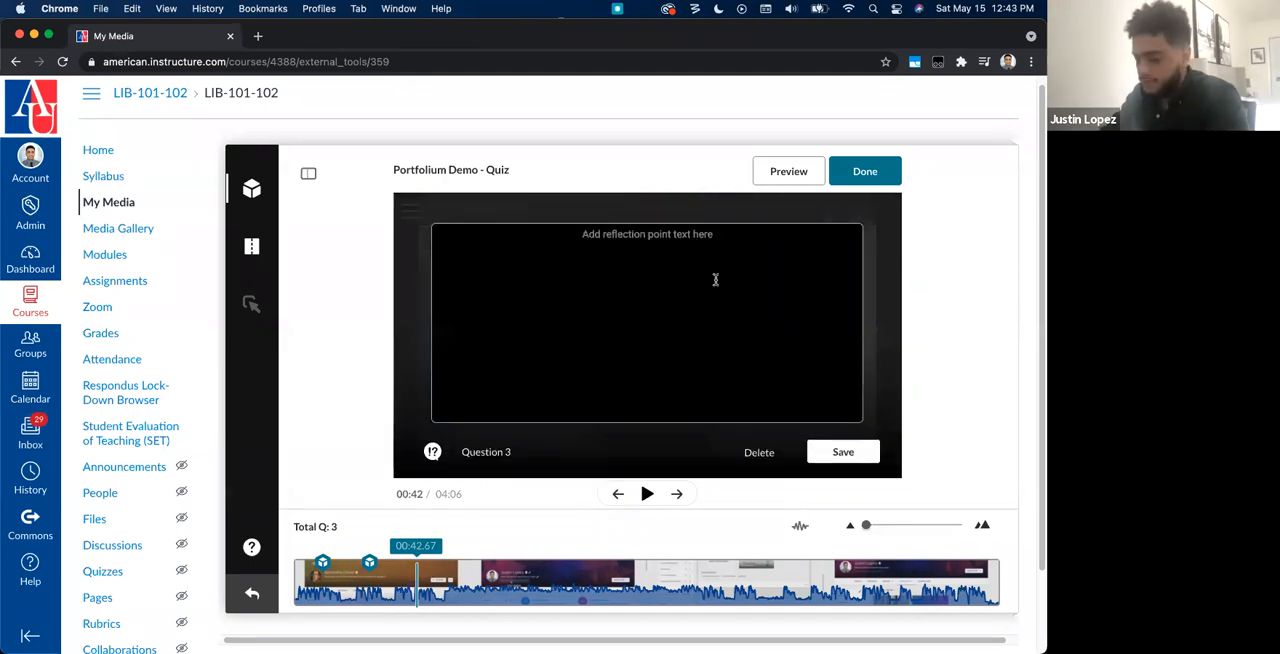
text(What has change)
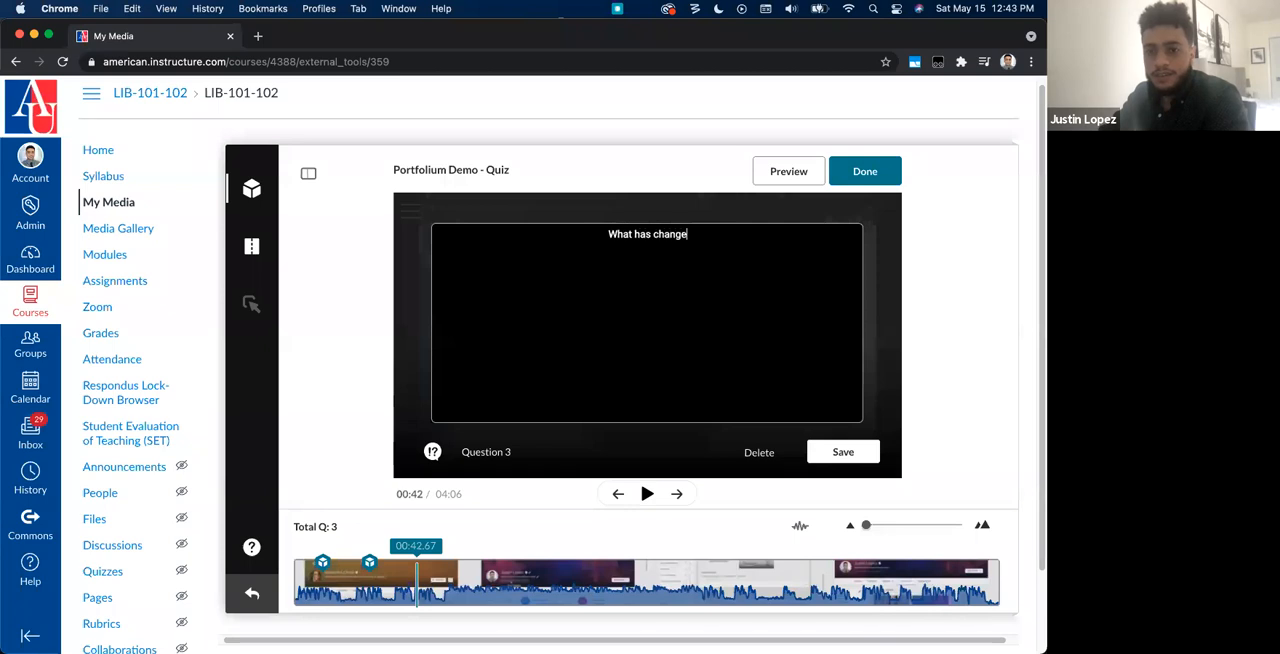
text(d with learning t)
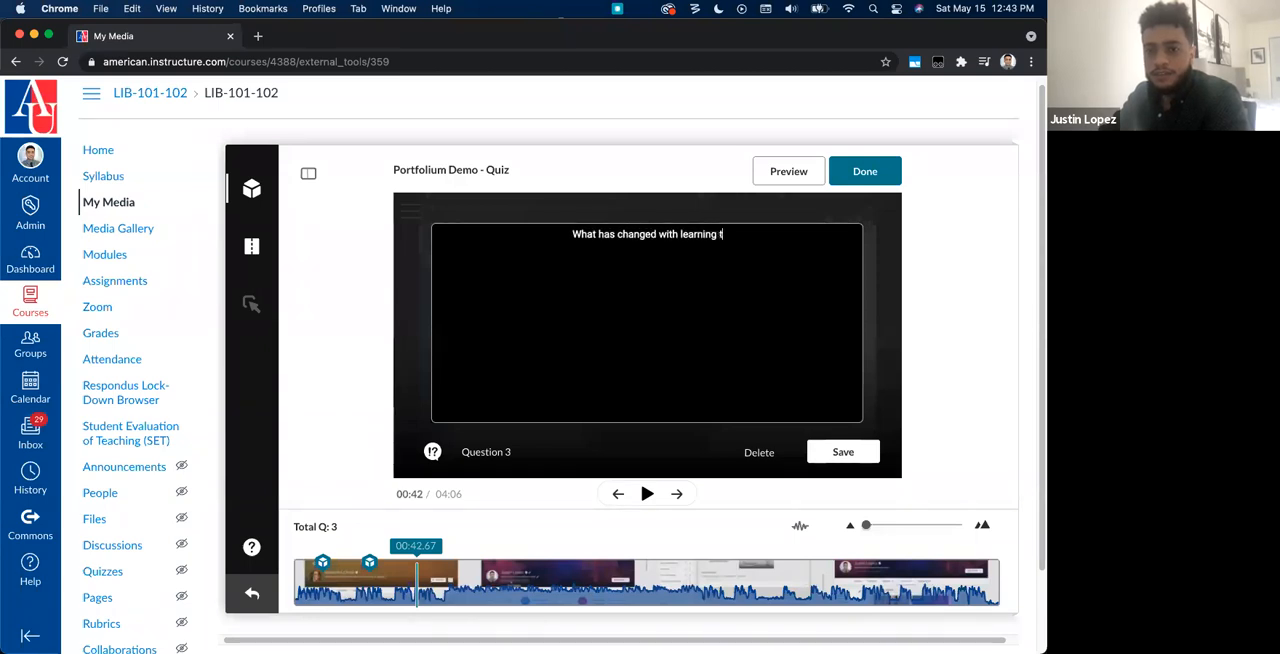
text(his past year)
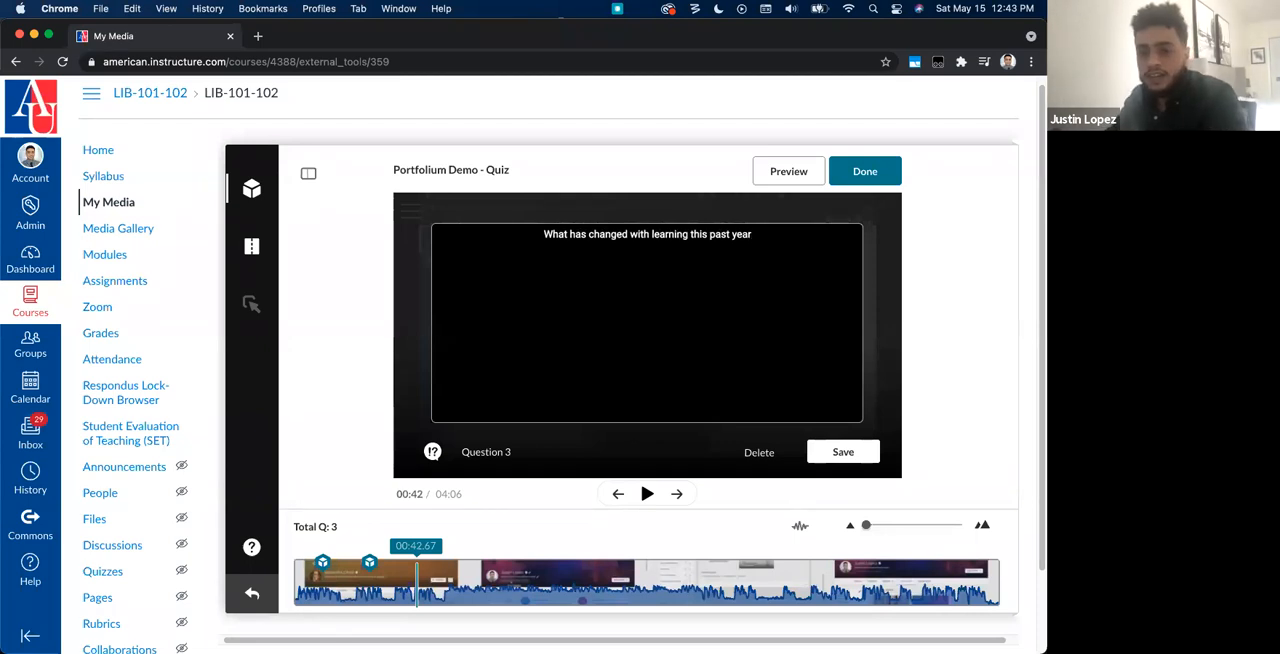
click(840, 452)
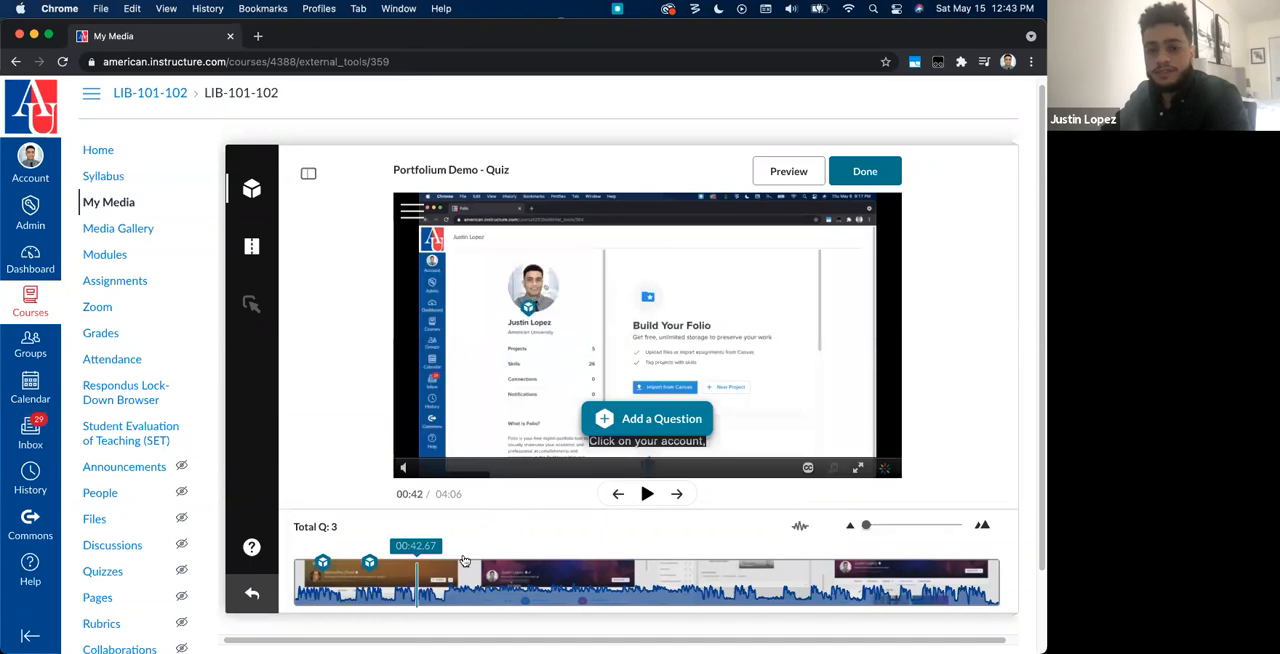
Step: Add and save an open-ended question at about 01:27 in the video with the text "What have you learned in the Course?"
click(490, 582)
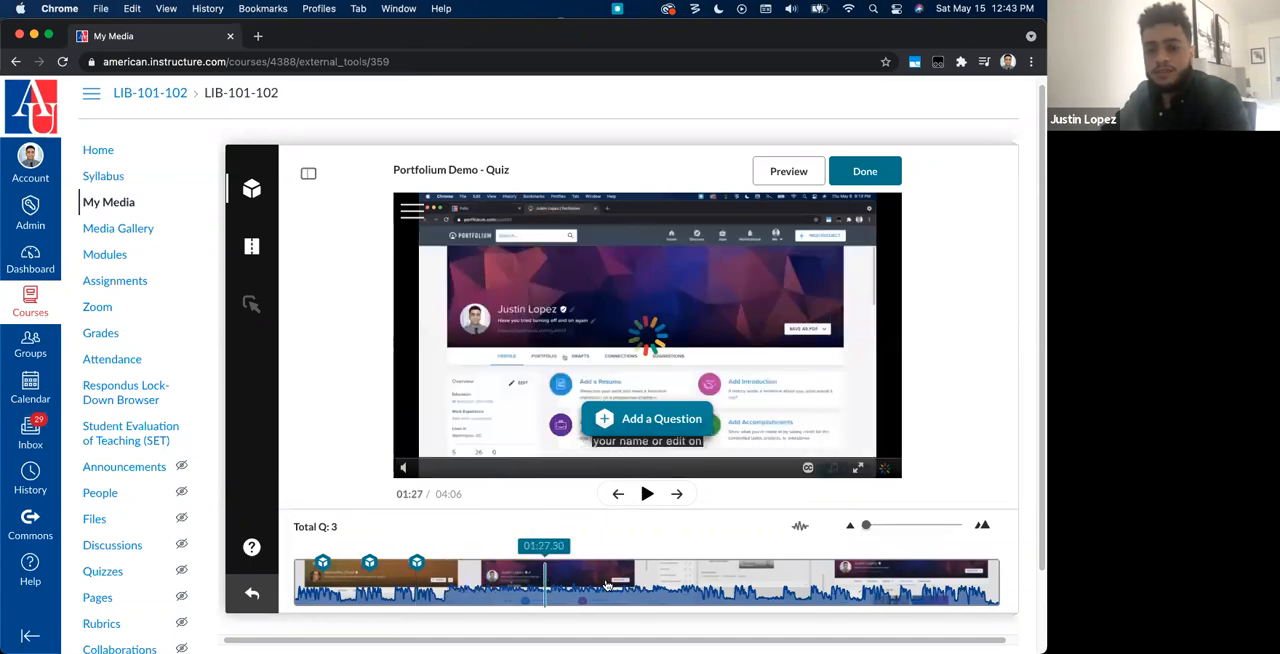
click(643, 416)
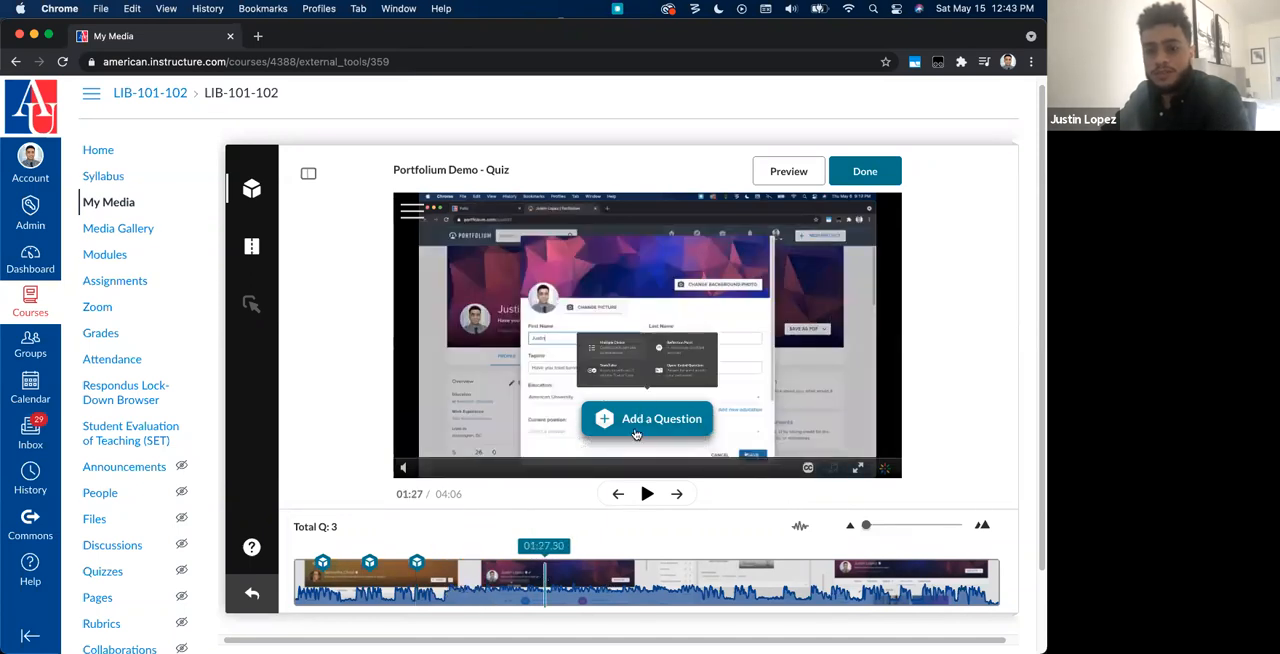
click(780, 340)
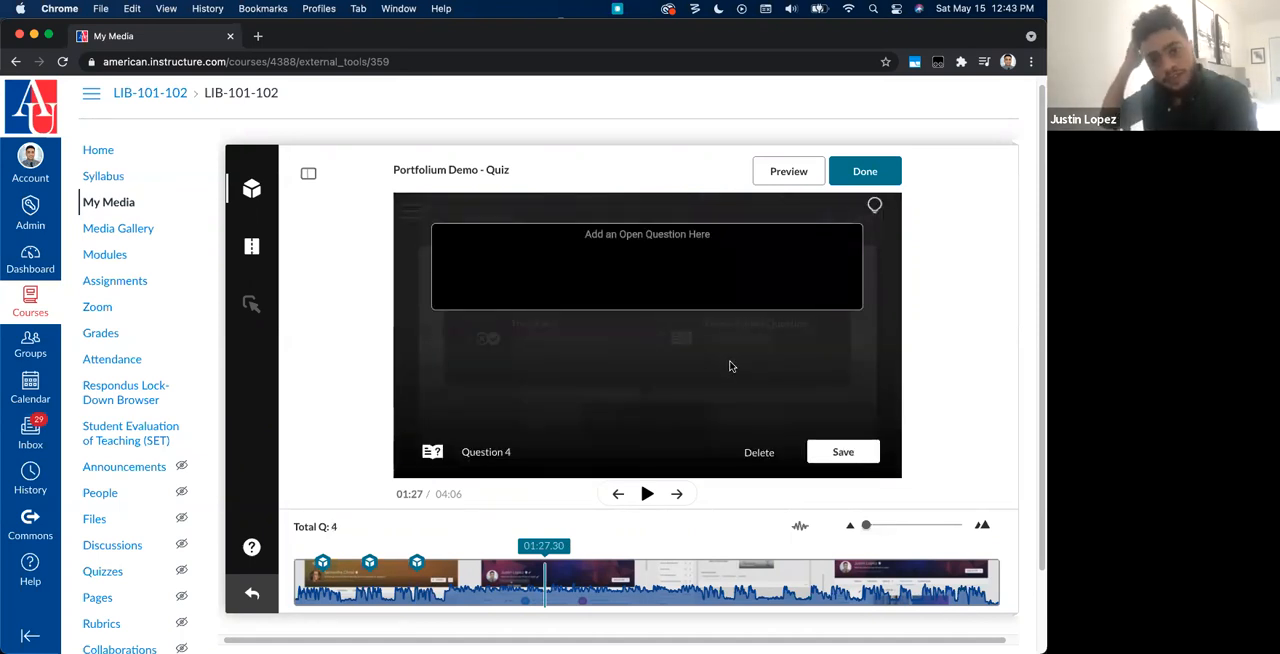
text(What )
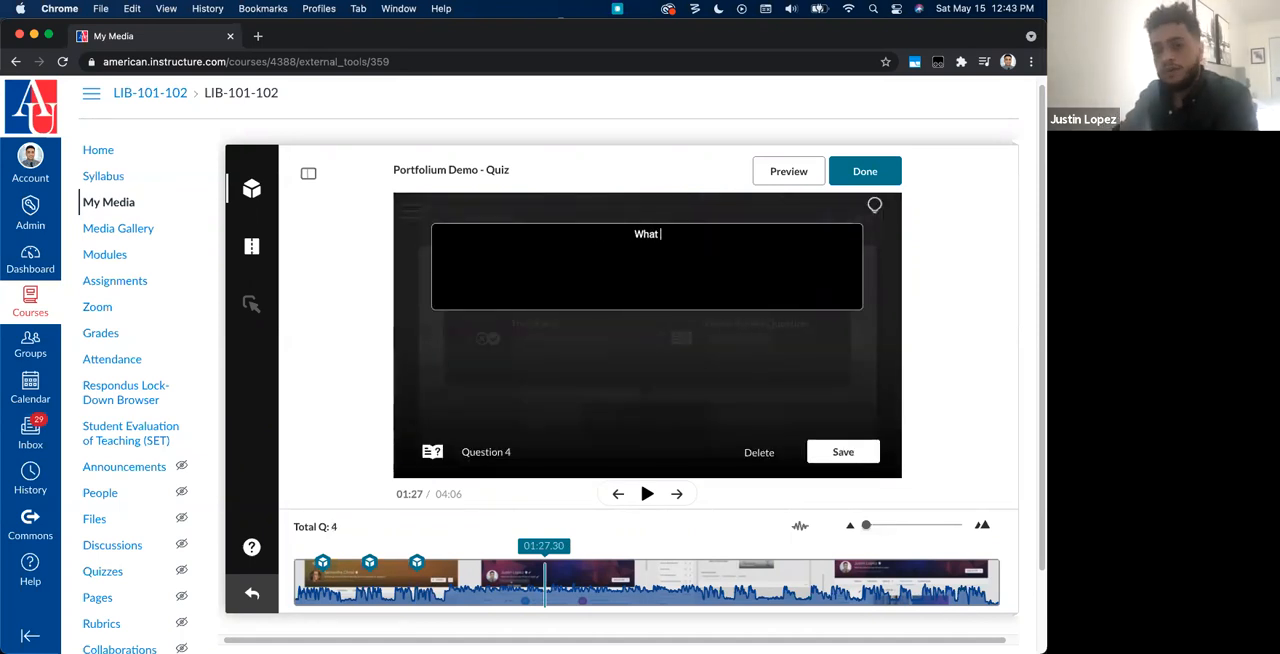
text(have you learned in the Course?)
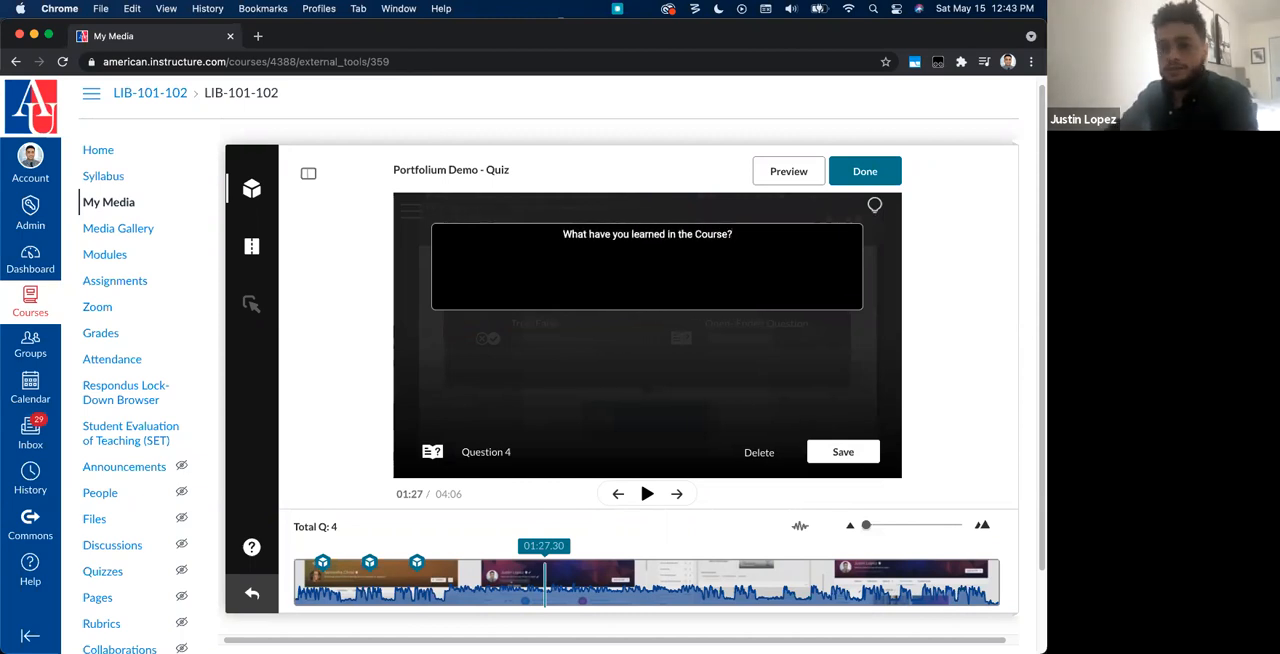
click(846, 451)
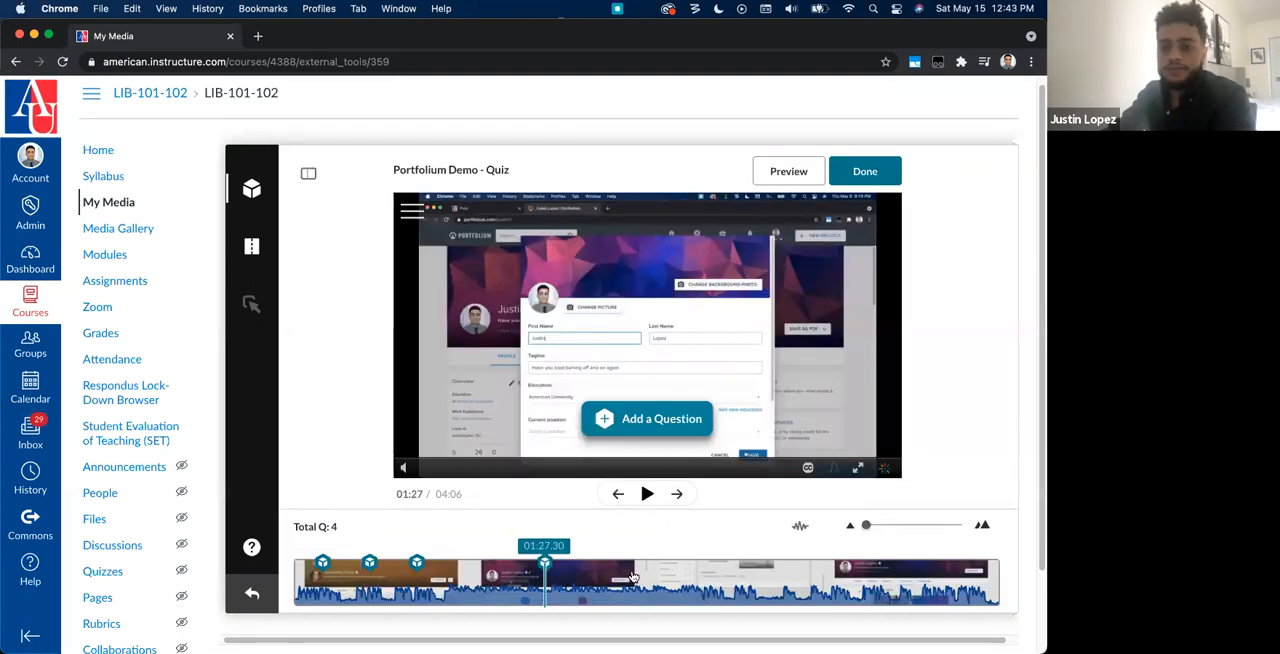
Step: Add a multiple choice question at about 01:56 in the video with the text "Kaltura is a ____ platform"
click(677, 493)
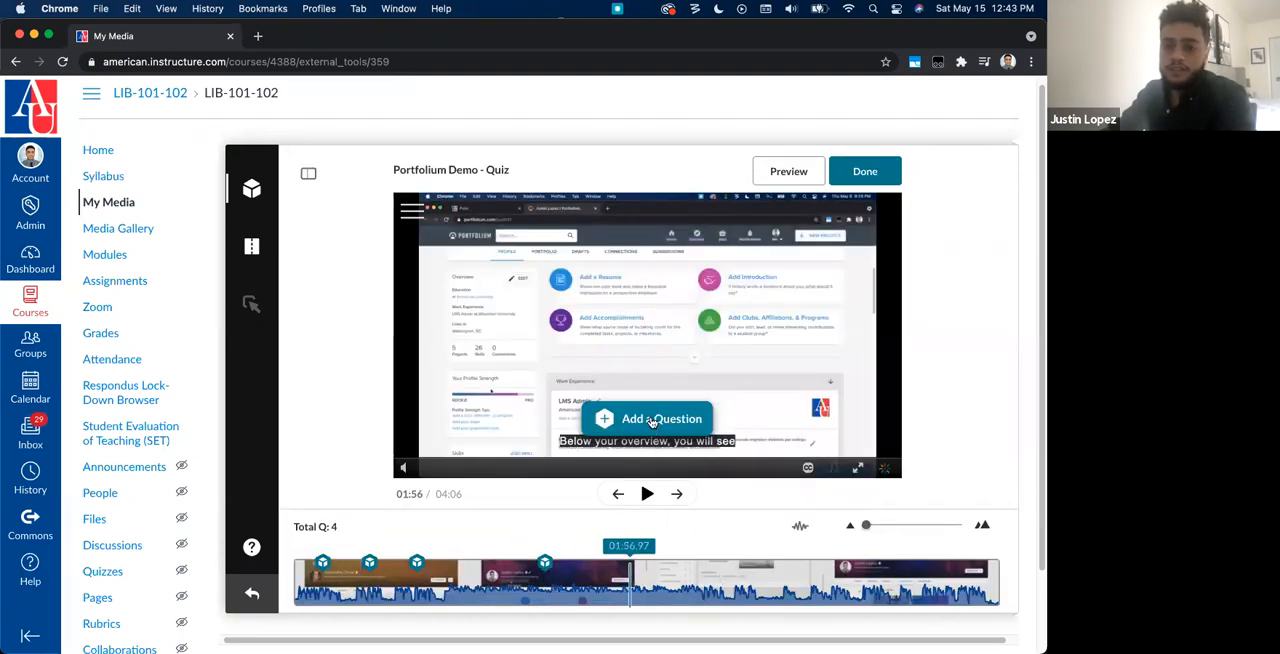
click(651, 420)
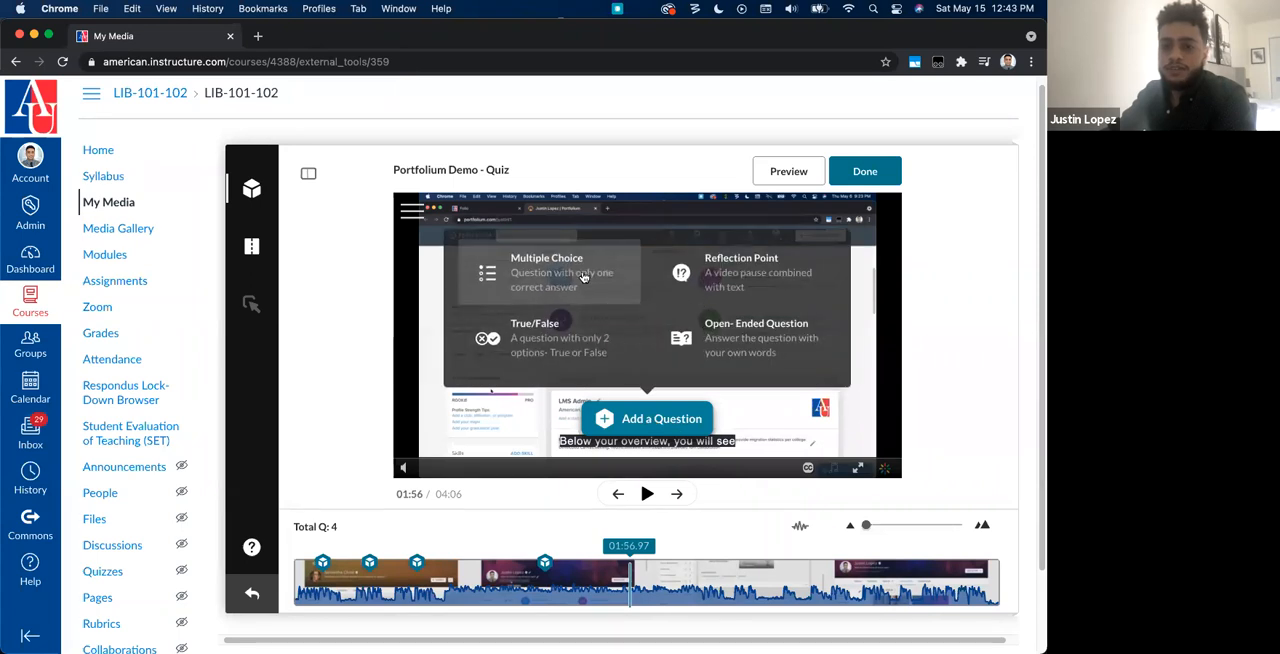
click(585, 277)
click(685, 244)
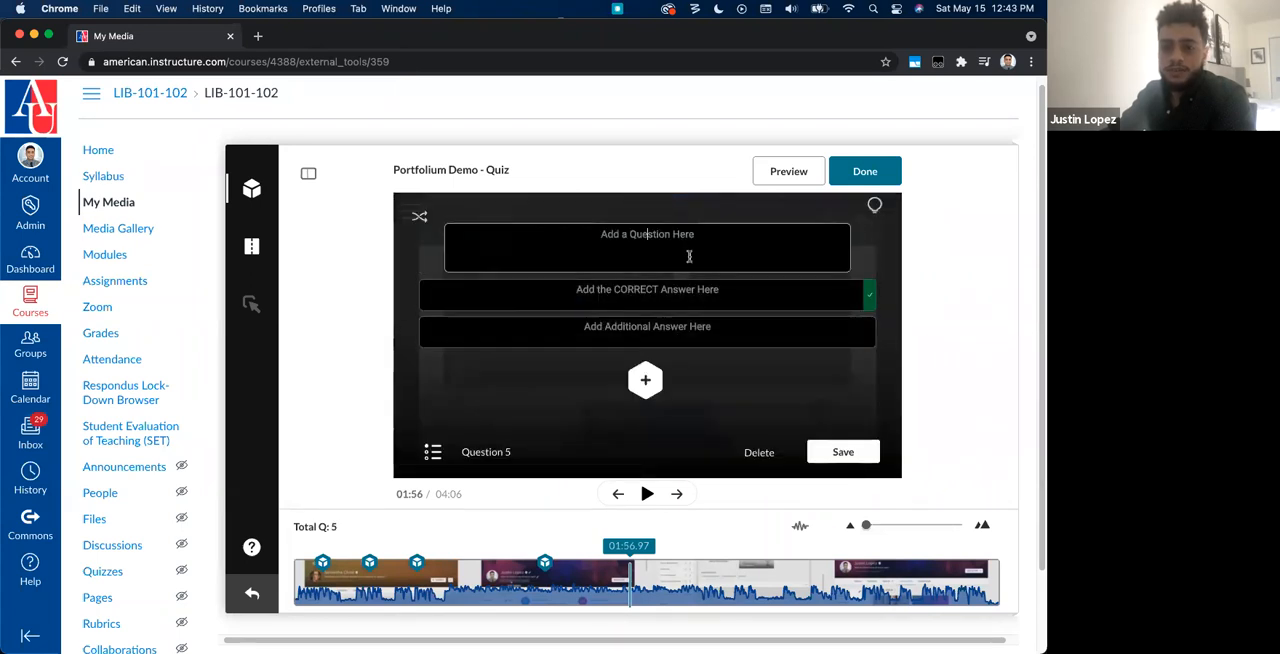
text(Kaltura)
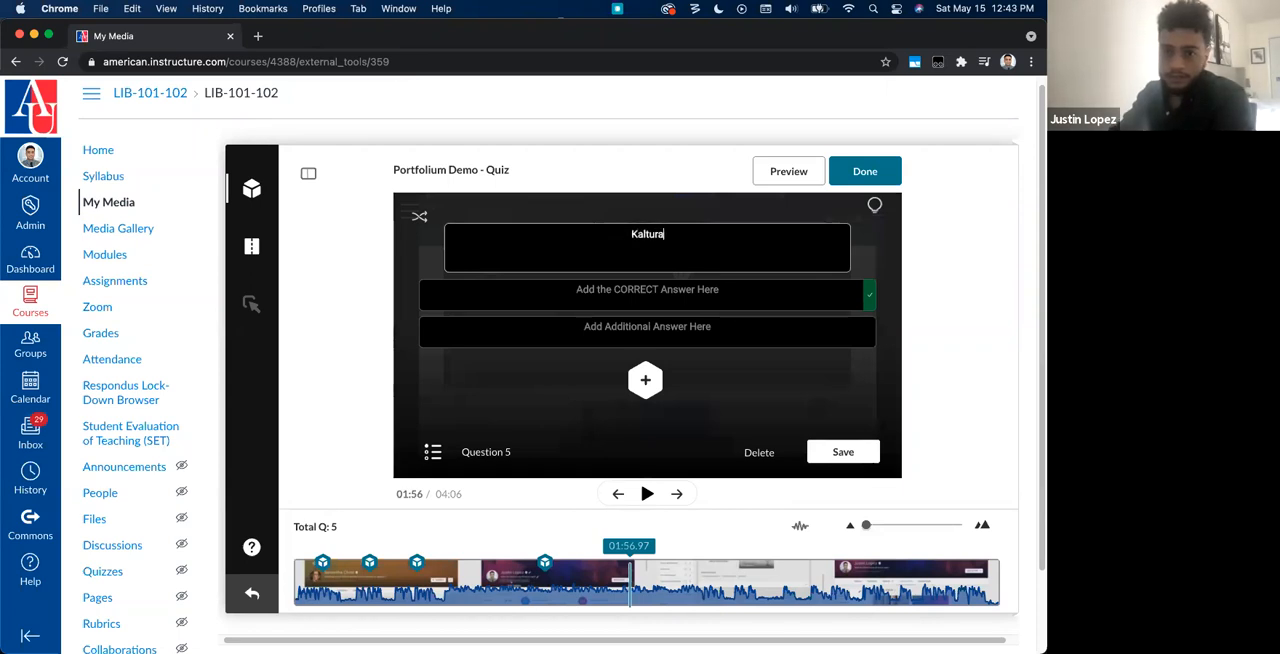
text( is a _)
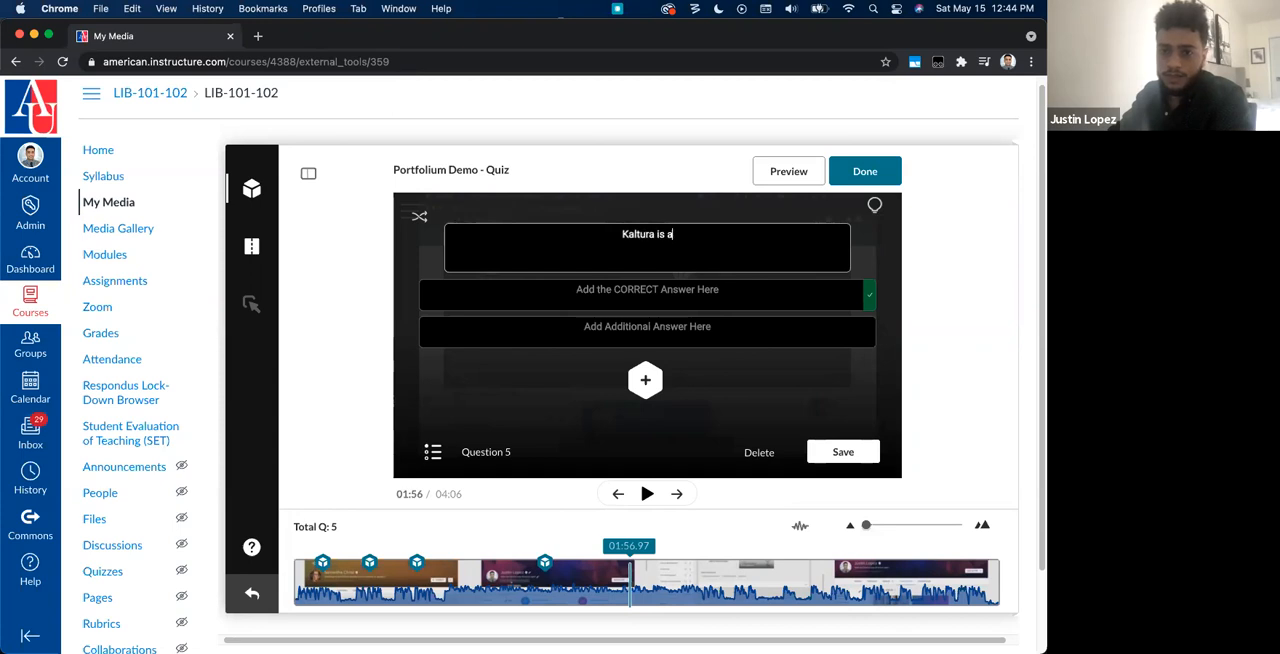
text(___)
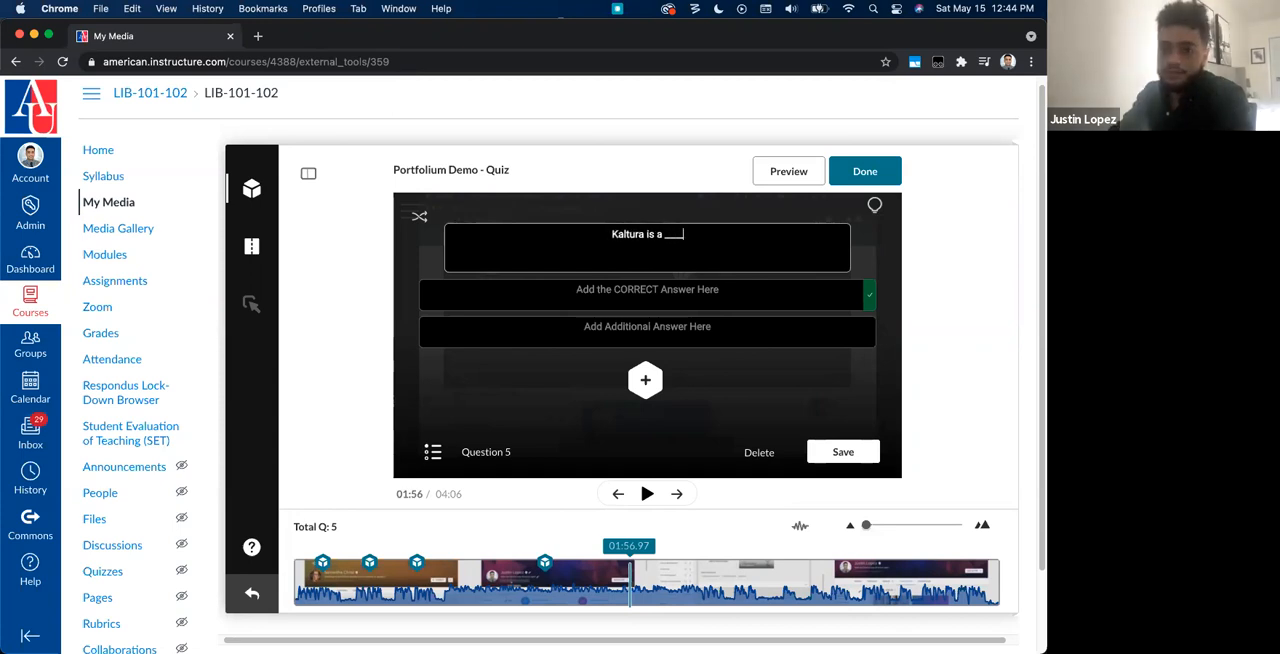
text( platform)
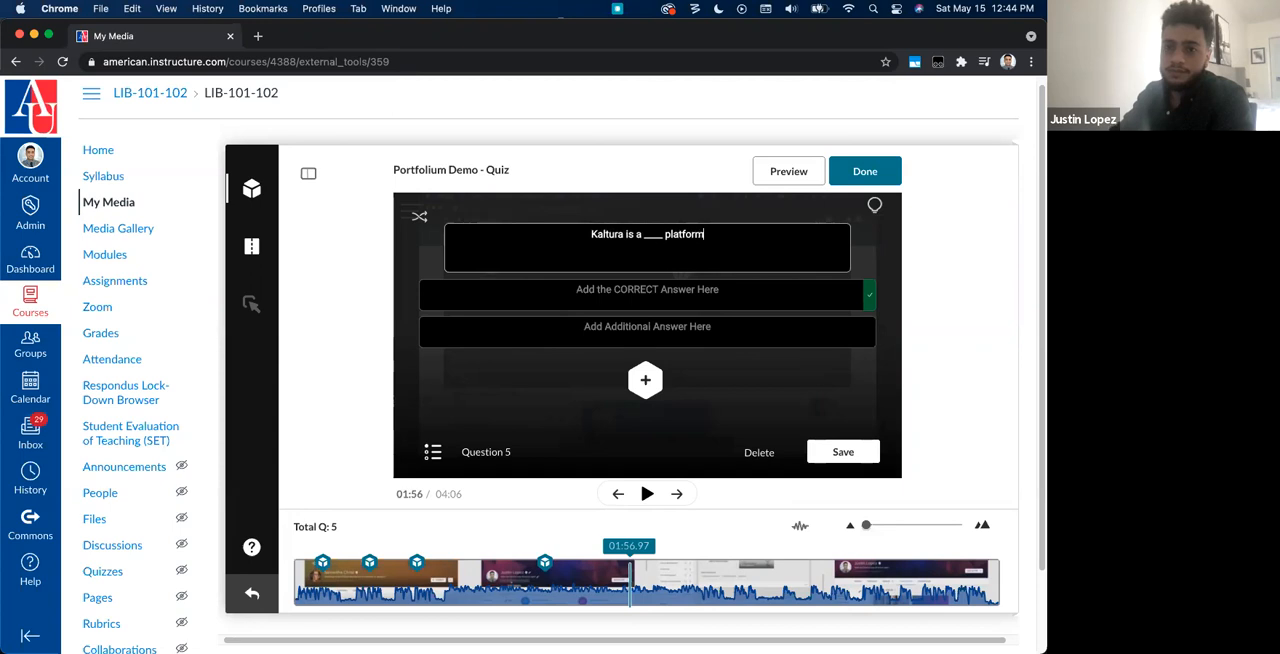
Step: Enter "video" as the correct answer and "food service" and "ubereats" as the incorrect answers
click(680, 297)
text(video)
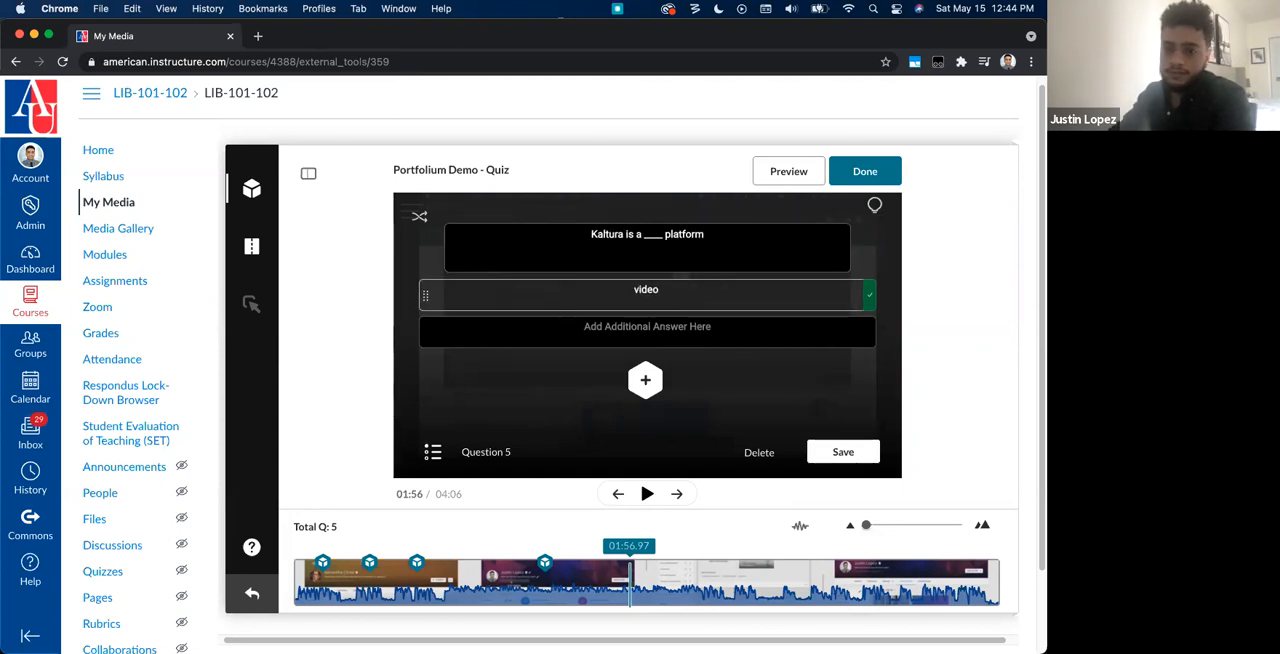
click(649, 325)
text(food service)
click(646, 381)
click(647, 378)
text(uber)
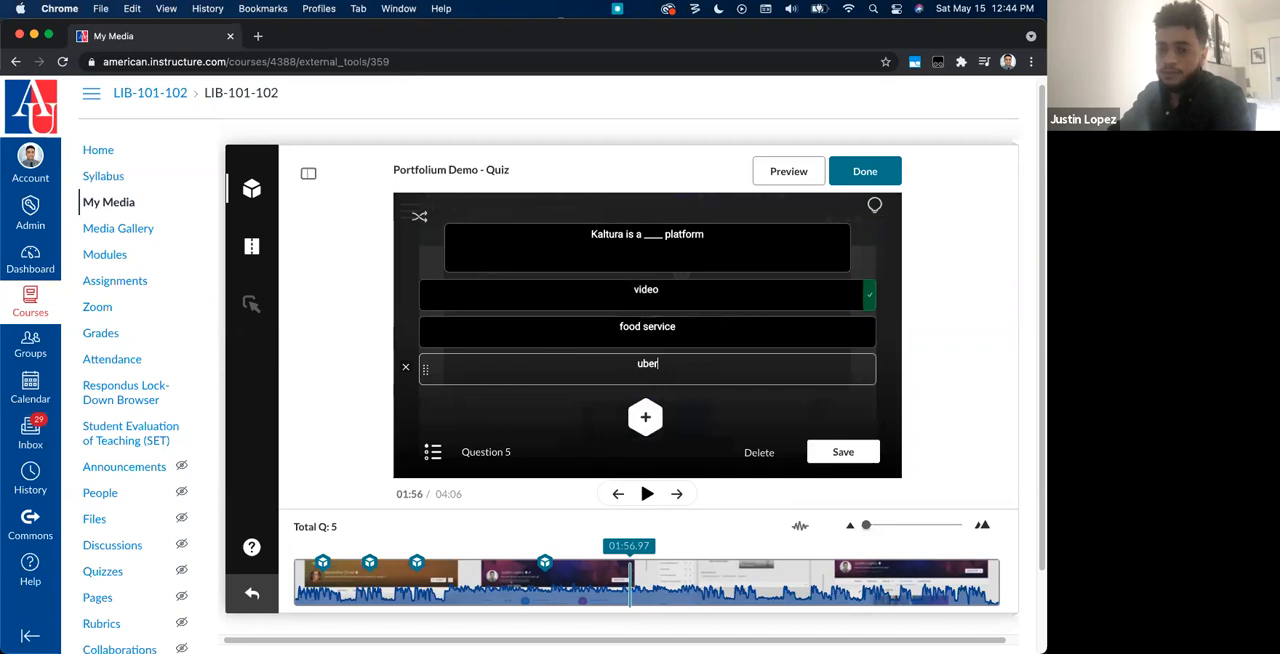
text(eats)
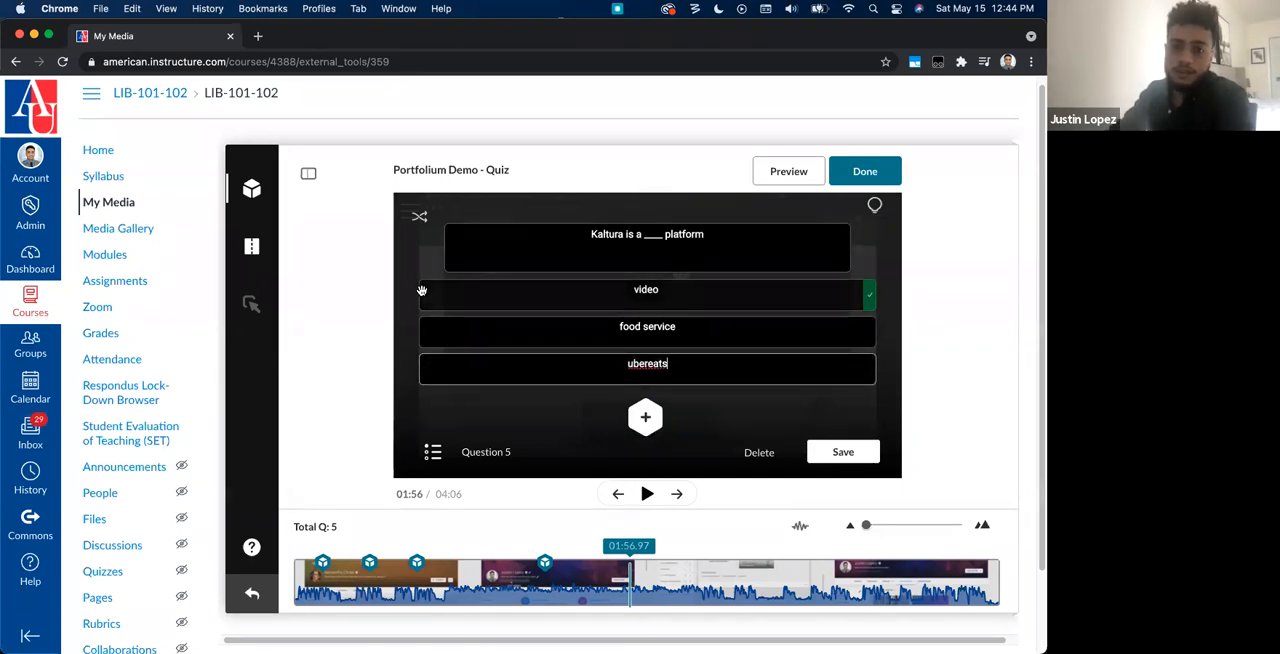
Step: Move the correct answer "video" below the other two answers and save the multiple choice question
drag(424, 289, 428, 328)
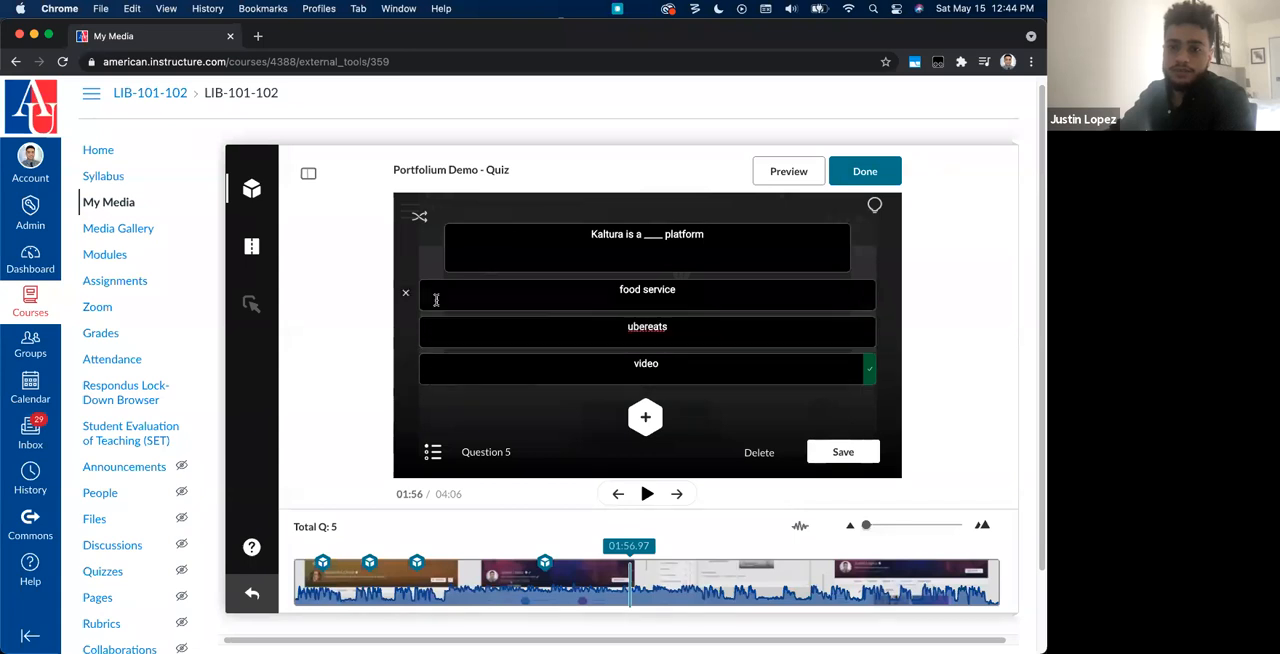
click(850, 450)
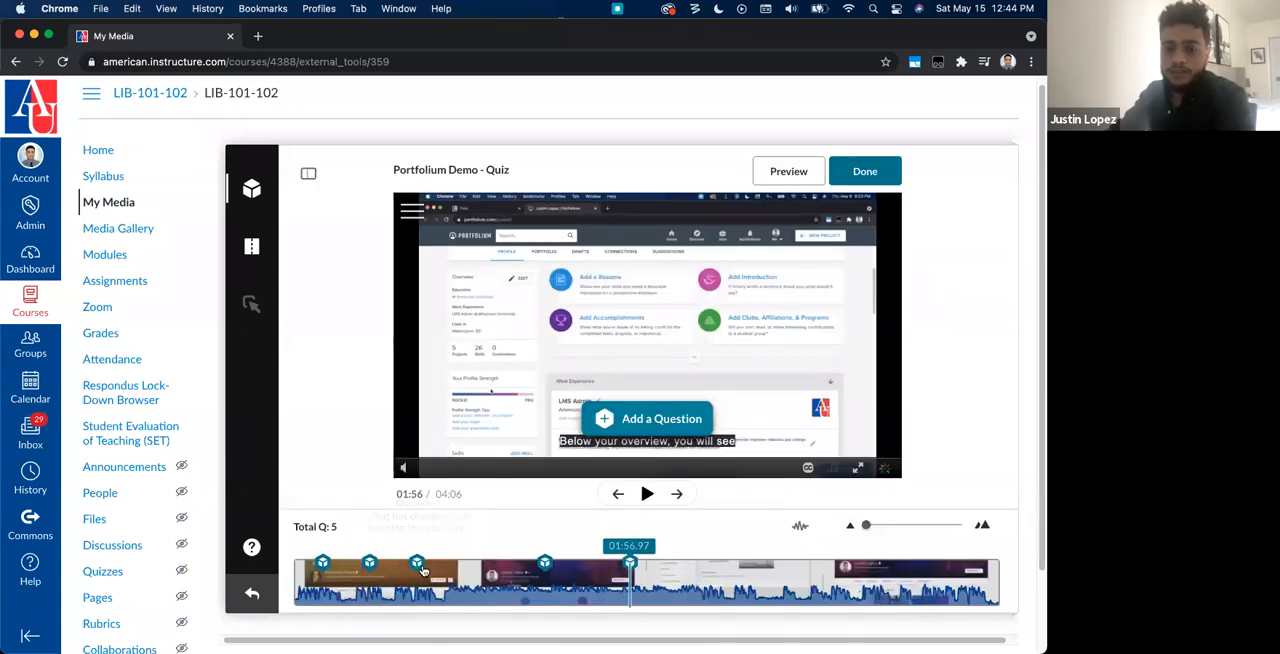
click(776, 572)
click(867, 583)
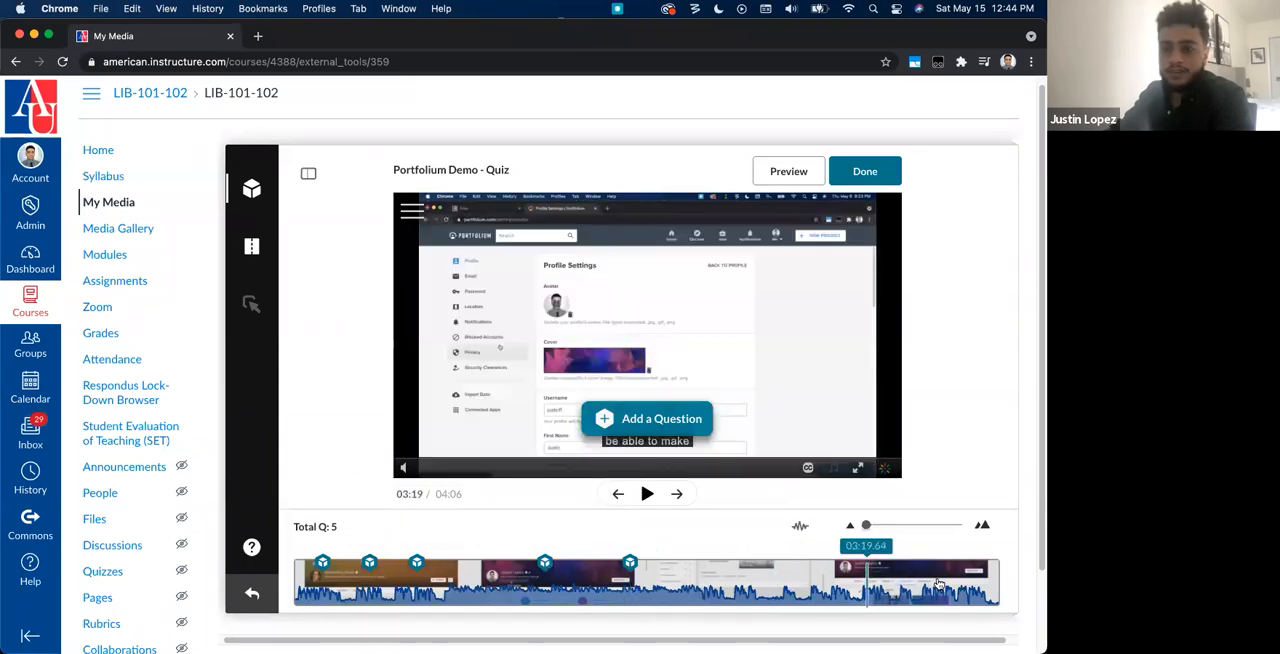
click(937, 585)
click(980, 582)
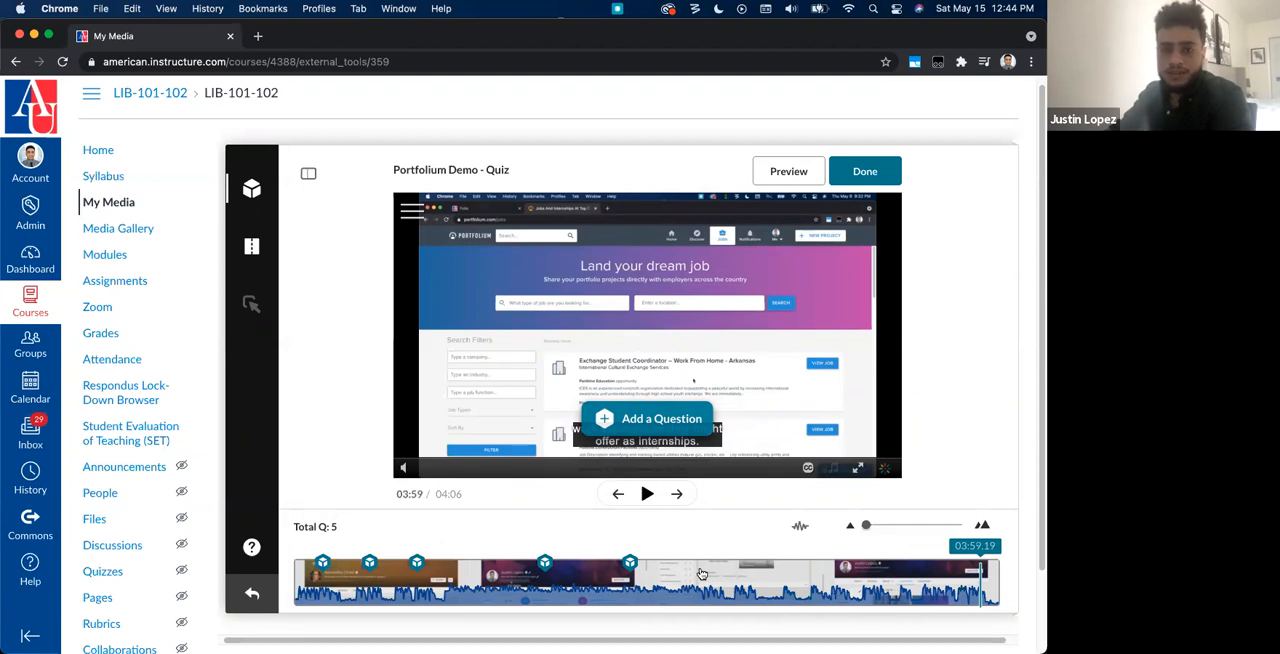
Step: Open the preview of the quiz, start the video and continue past the welcome screen
click(789, 172)
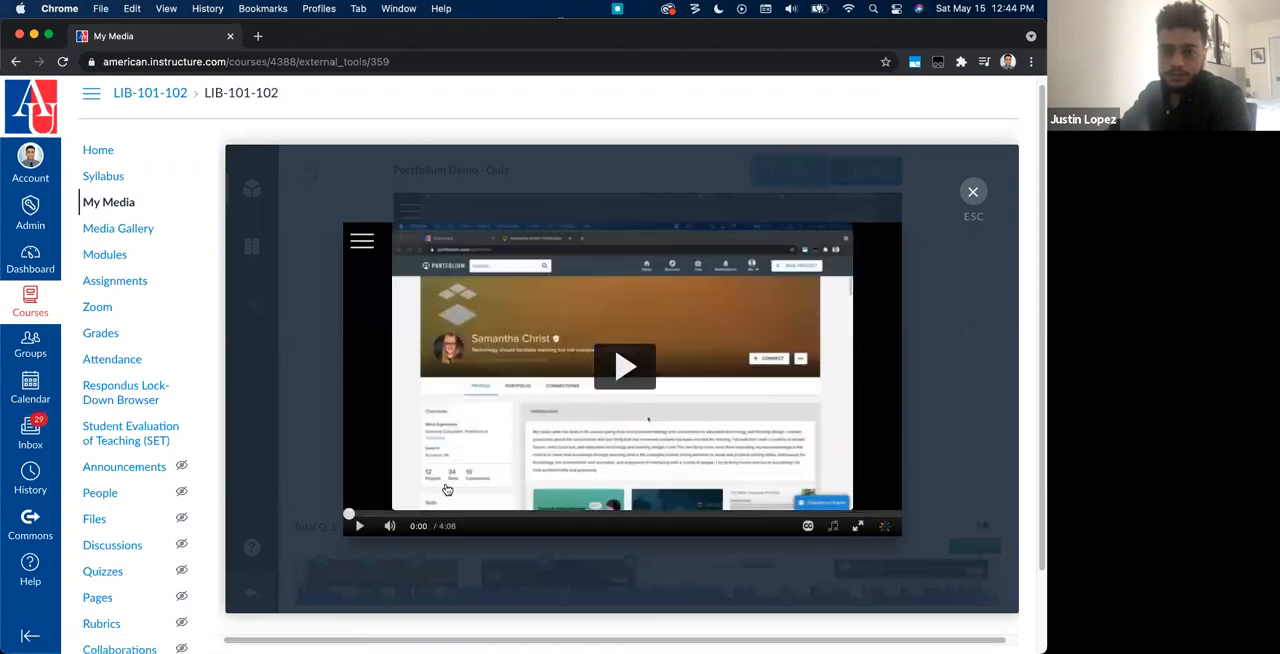
click(624, 366)
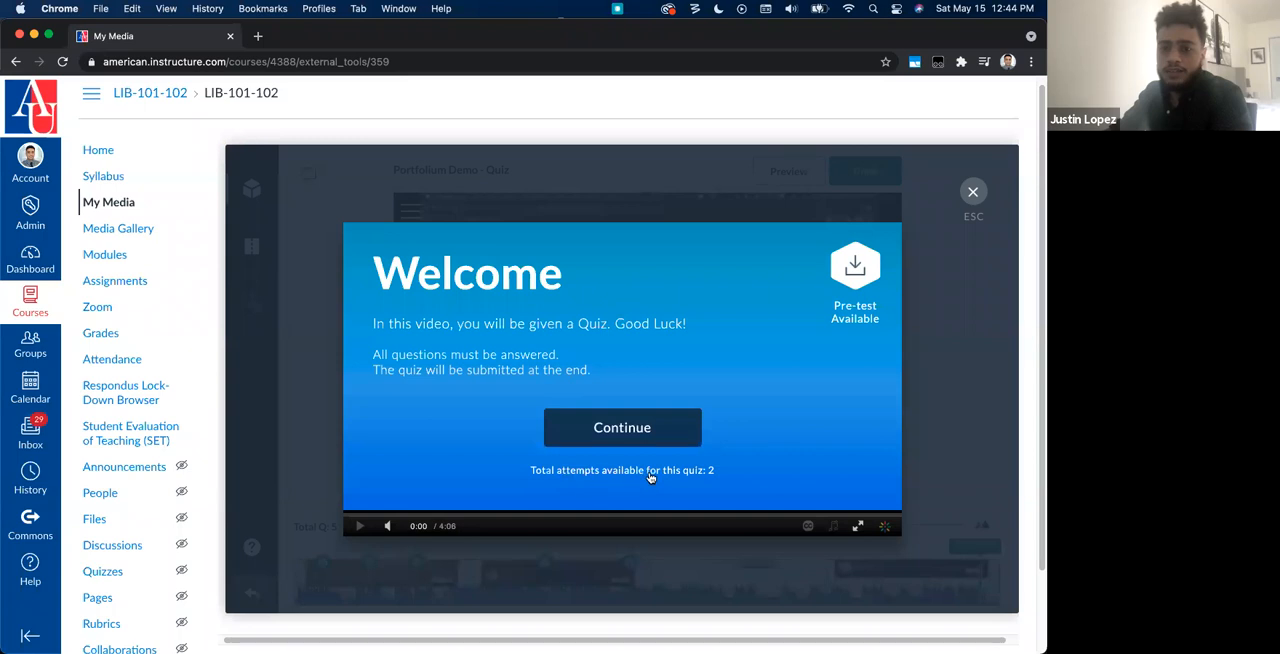
click(640, 432)
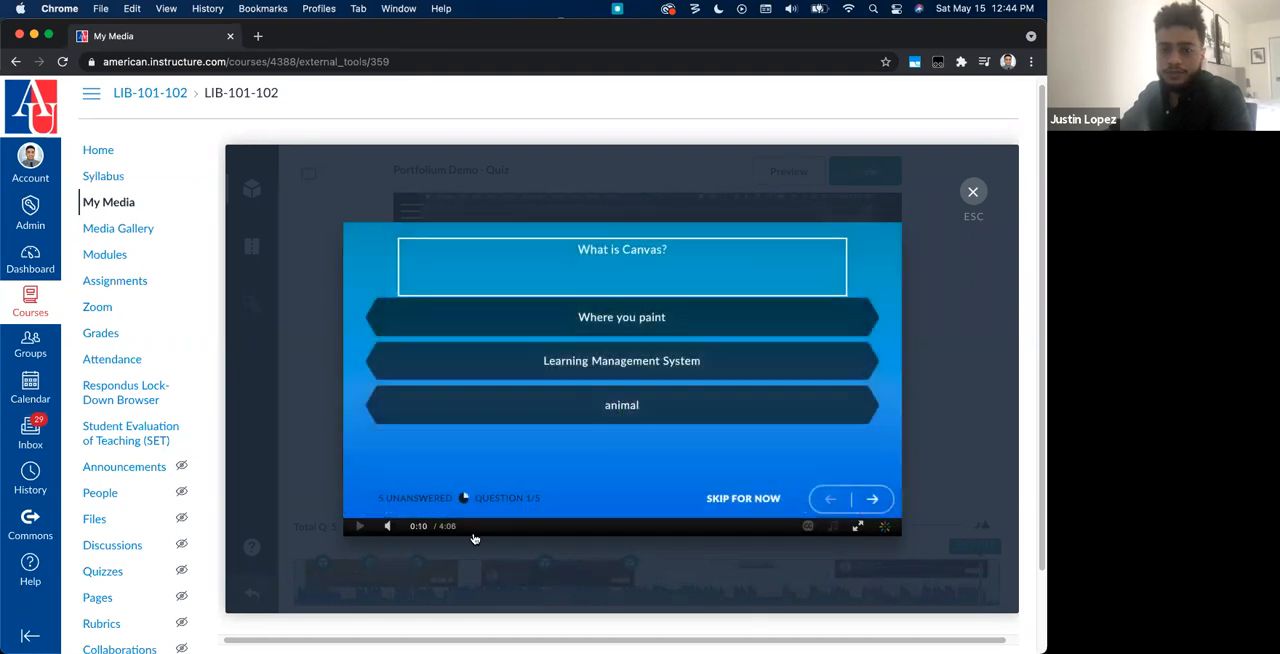
Step: Answer the "What is Canvas?" question with "Learning Management System" and continue the video
click(602, 376)
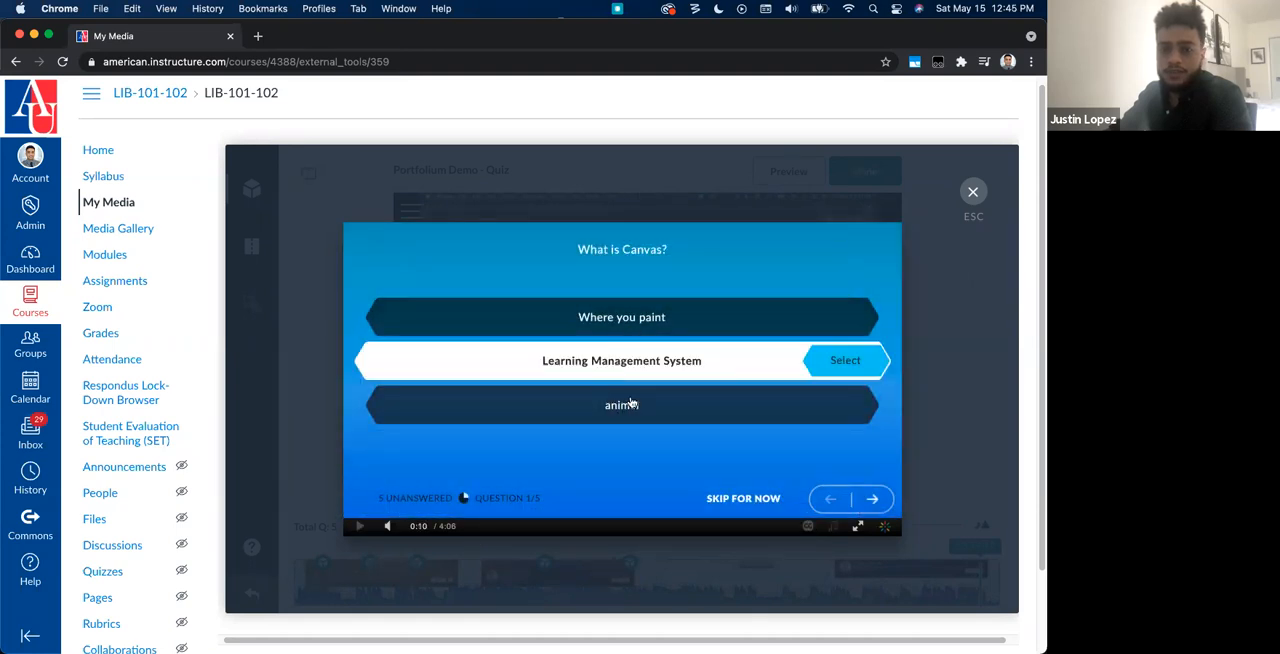
click(860, 368)
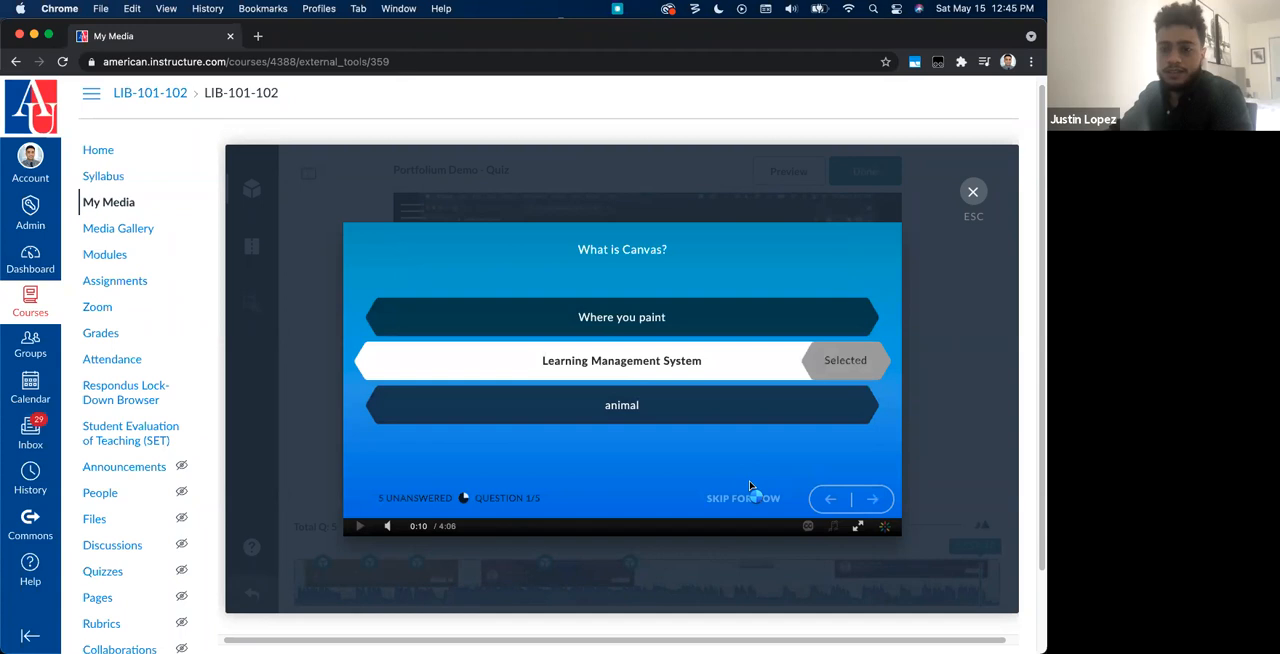
click(707, 498)
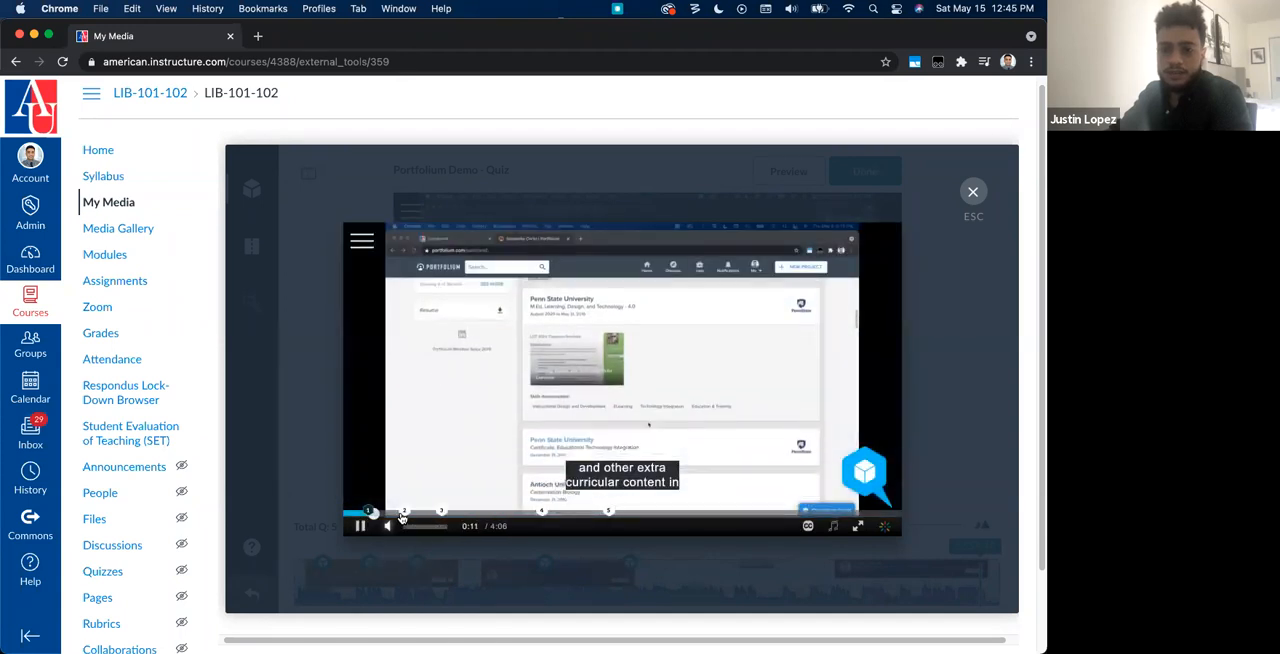
Step: Jump to question 2 in the quiz preview and skip it for now
click(404, 512)
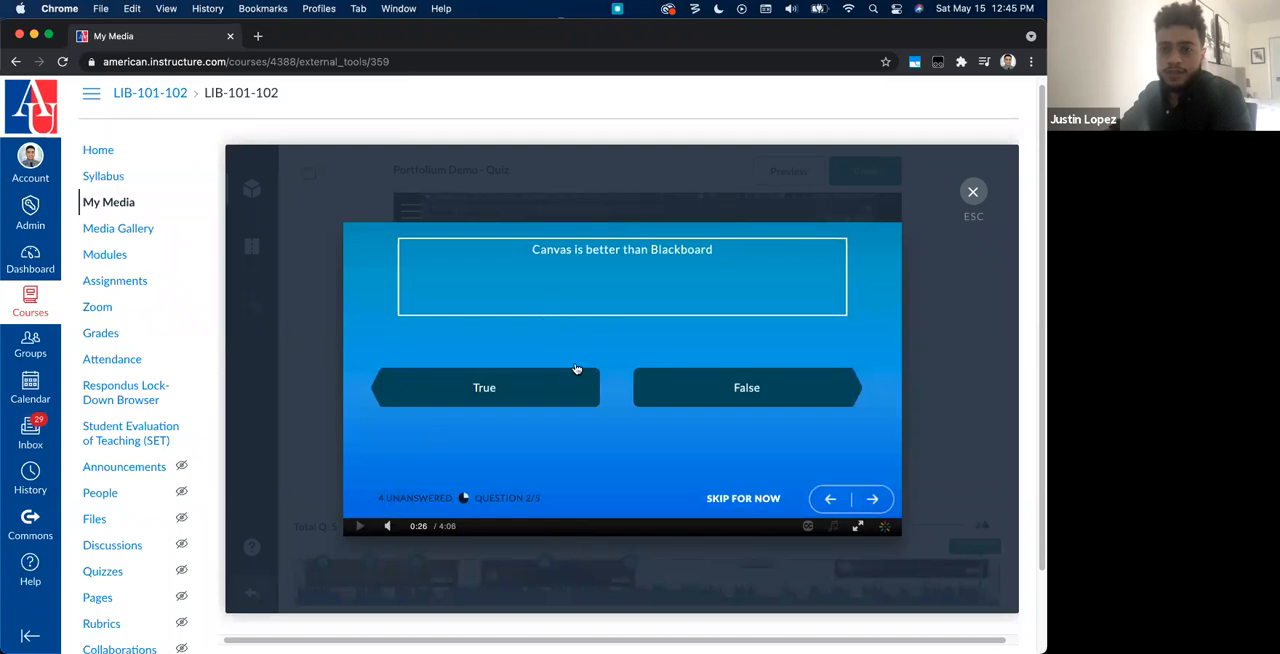
click(722, 498)
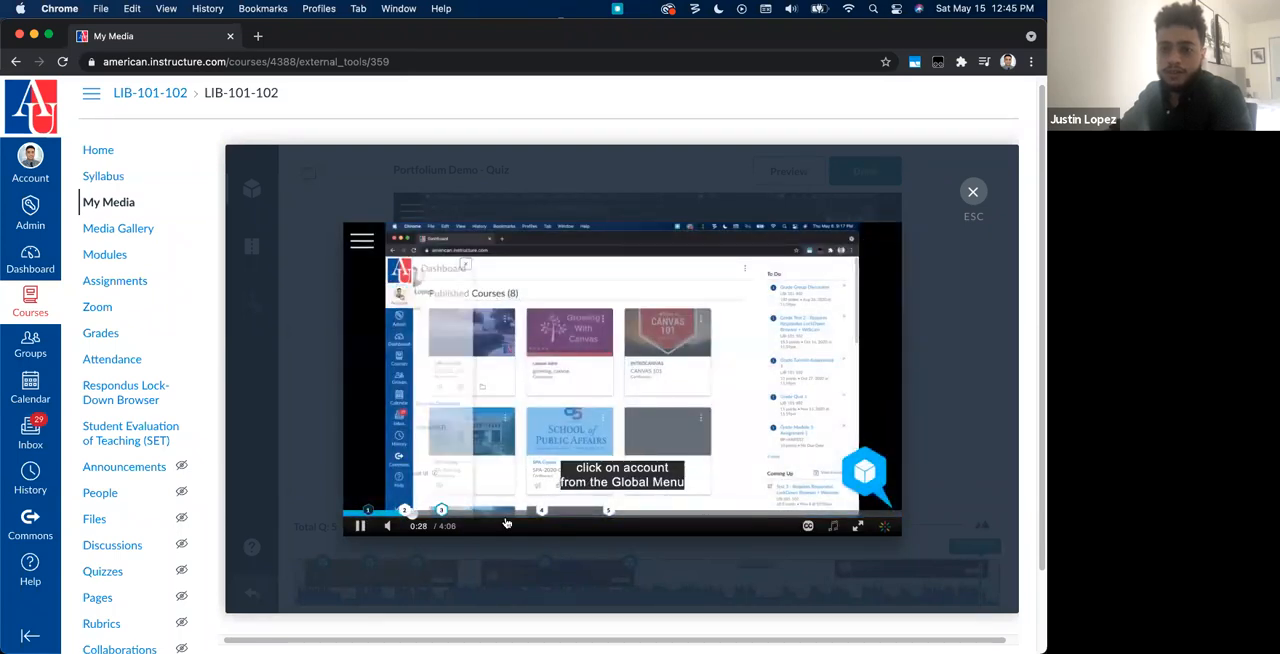
Step: Continue past the question 3 reflection point and answer question 4, "What have you learned in the Course?", with "how to use Kaltura"
click(441, 512)
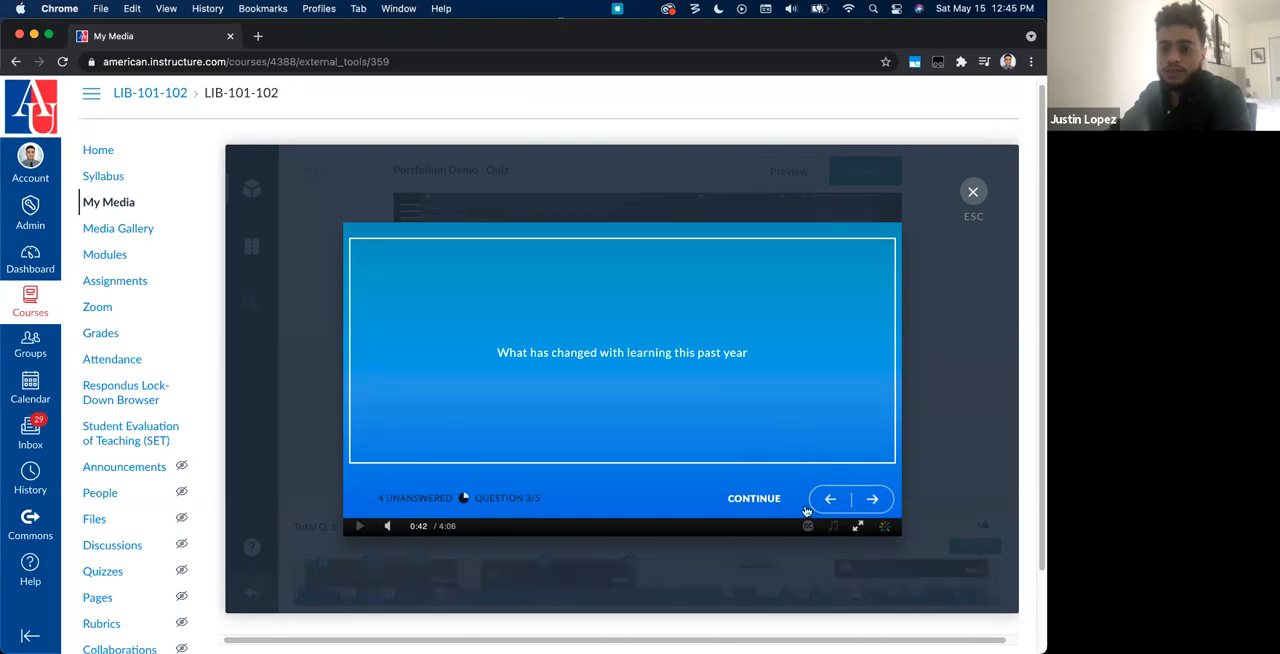
click(756, 505)
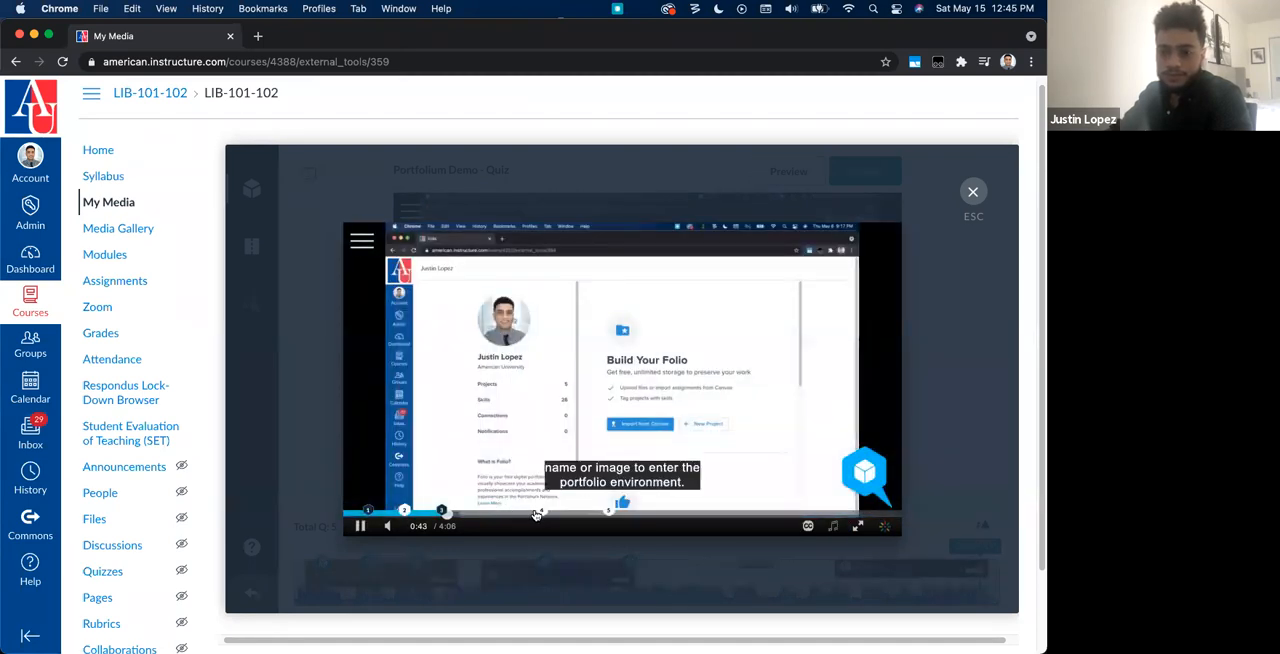
click(543, 511)
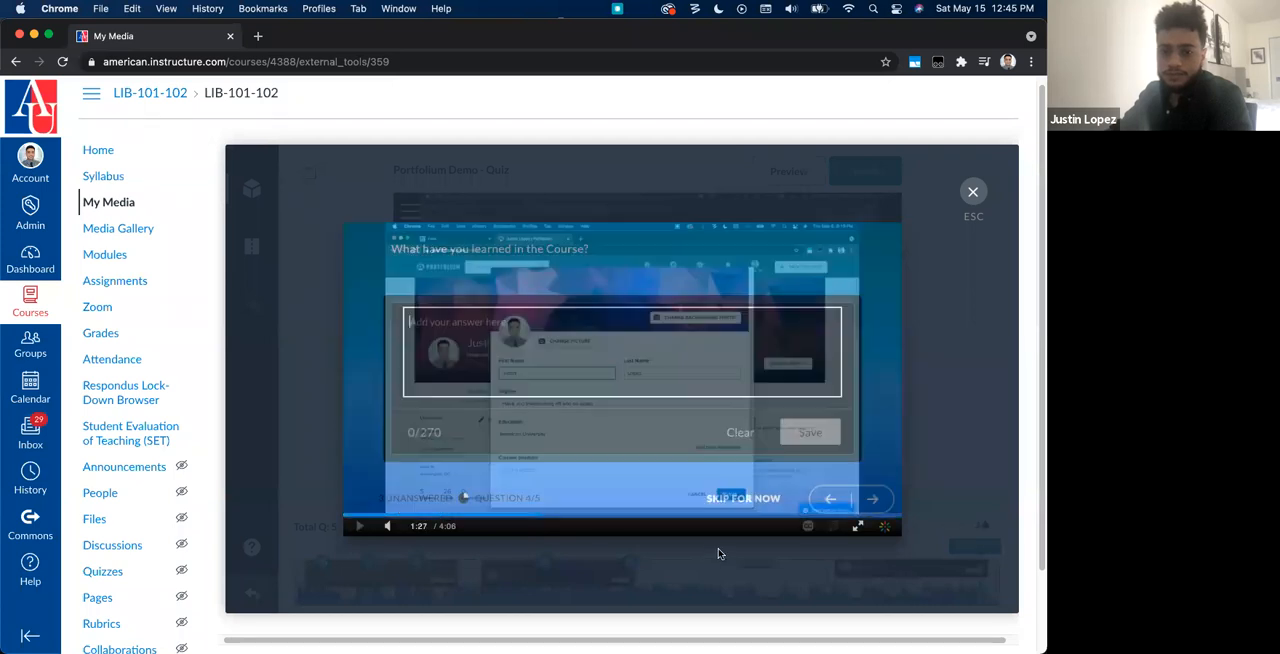
click(674, 366)
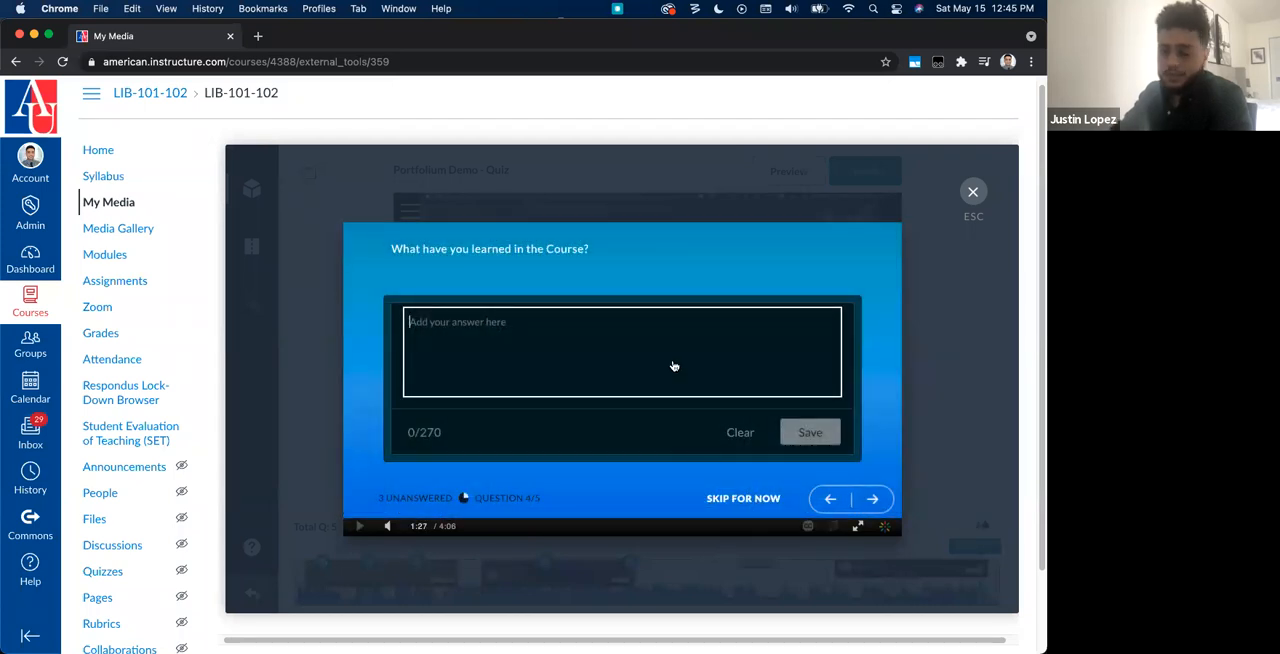
text(how to use Kaltura)
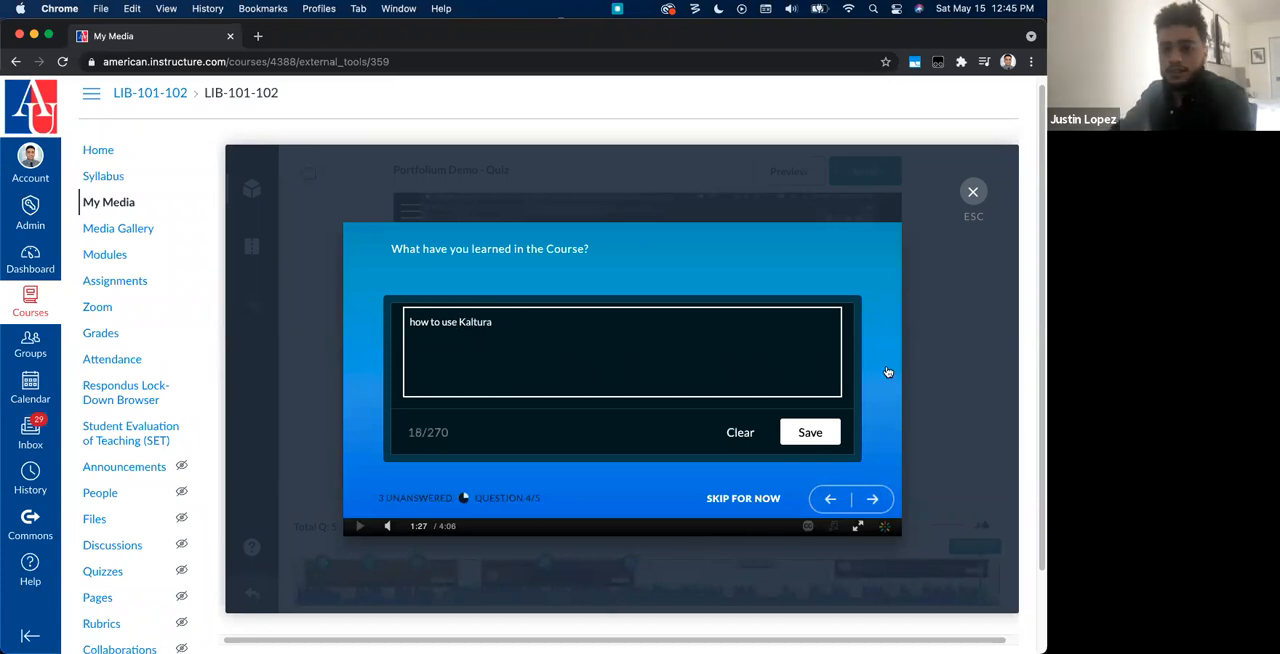
click(812, 434)
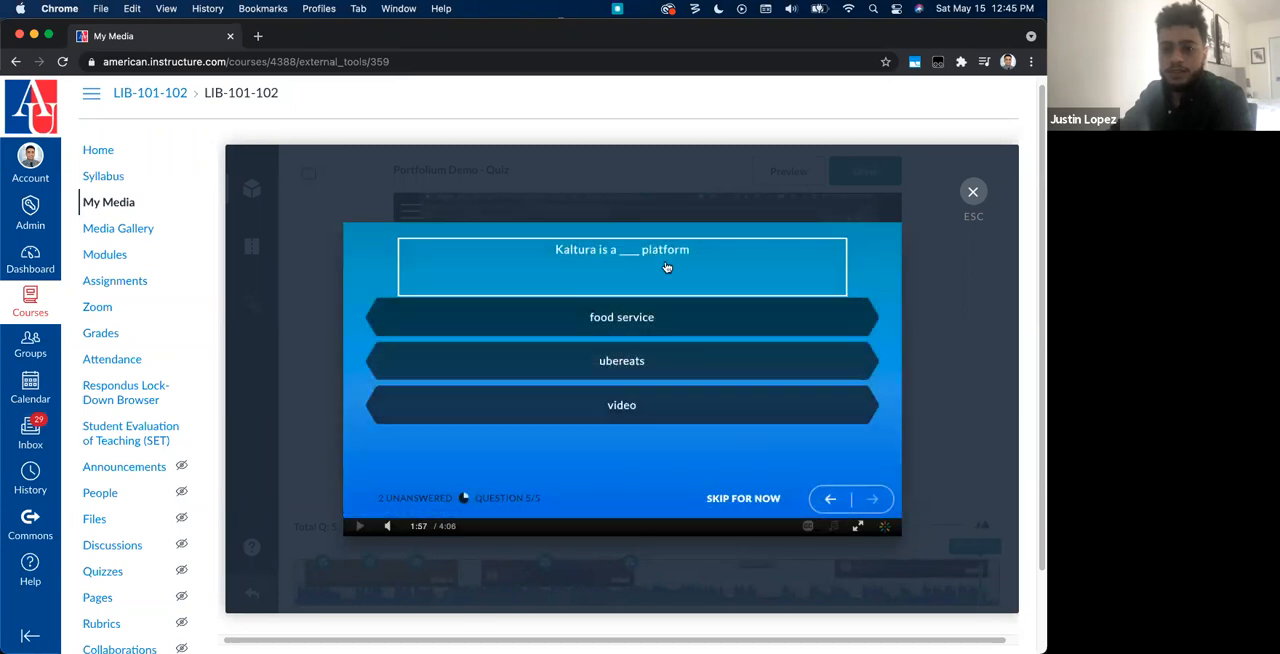
Step: Answer "Kaltura is a ____ platform" with "video", skip ahead to the end of the video and dismiss the notice
mouse_move(623, 410)
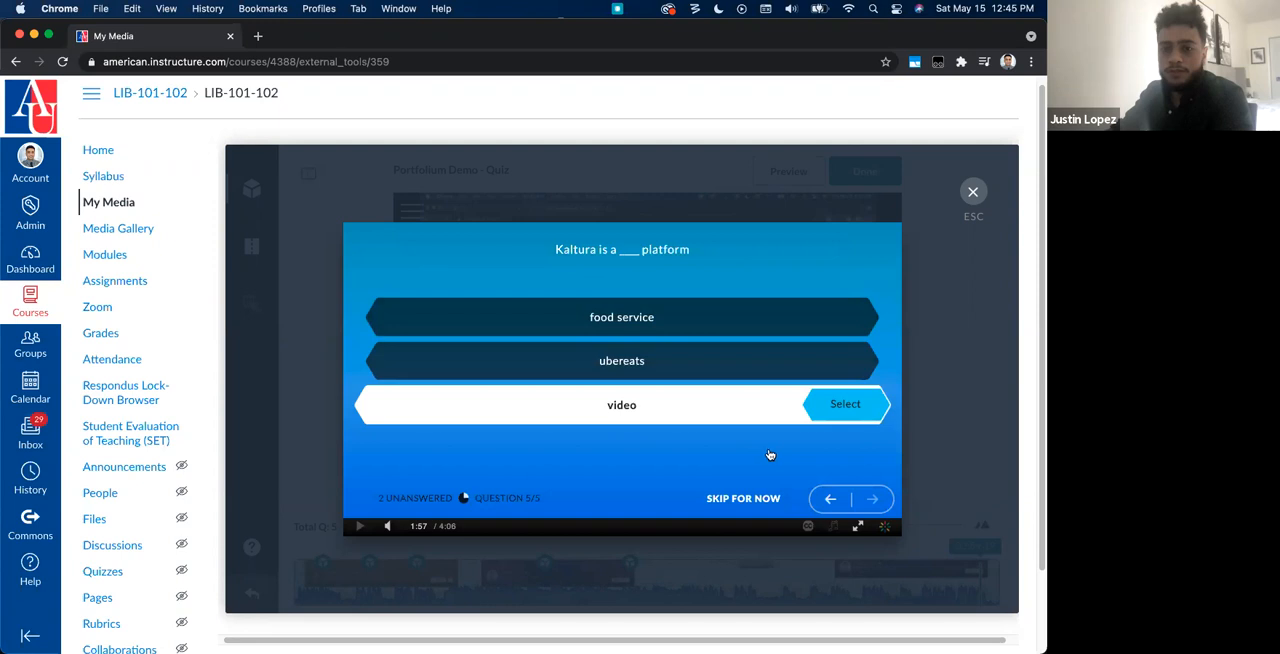
click(836, 404)
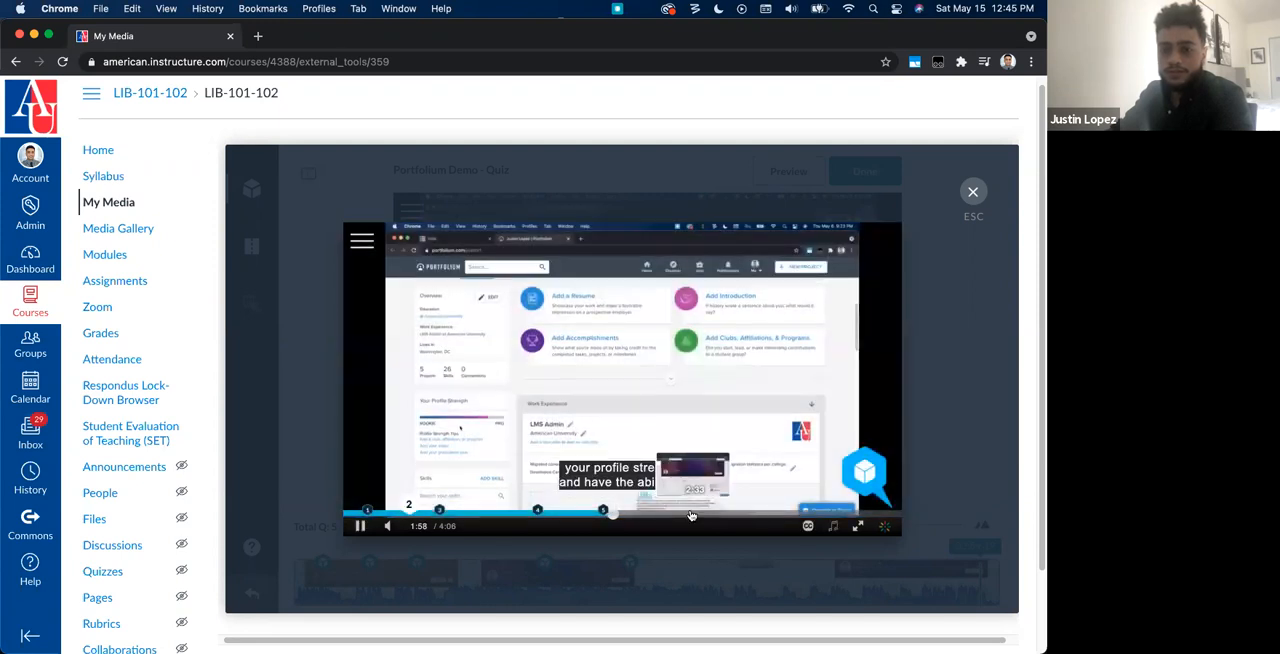
click(778, 515)
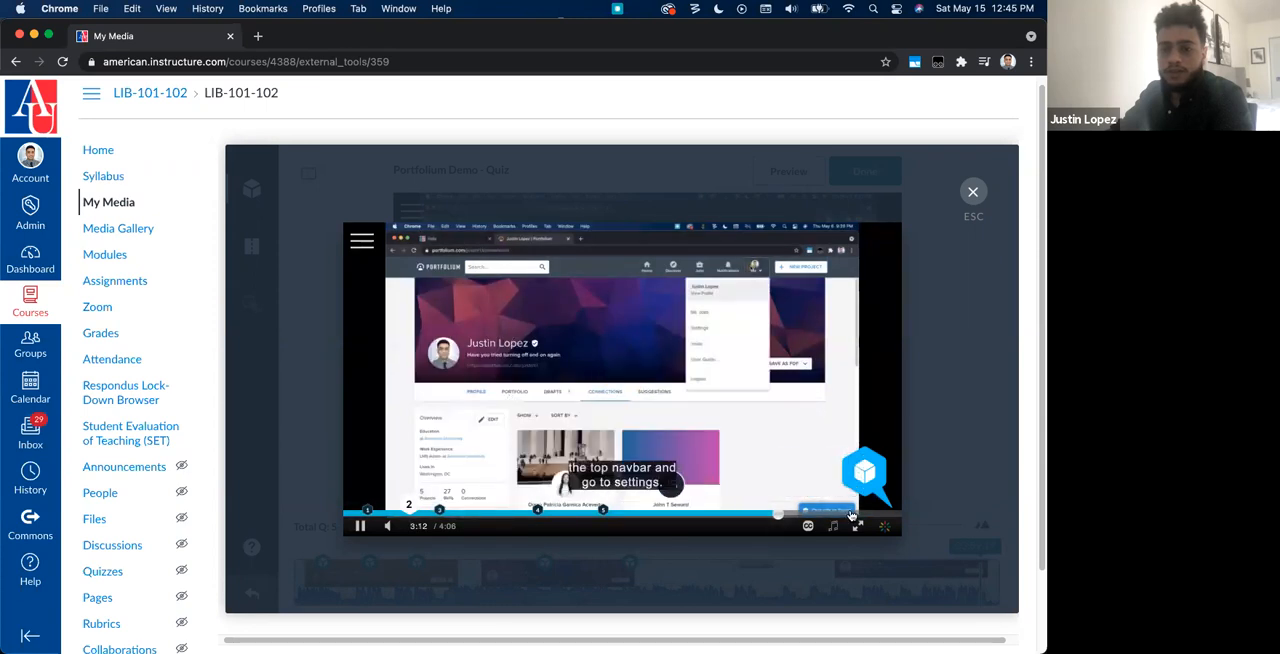
click(851, 516)
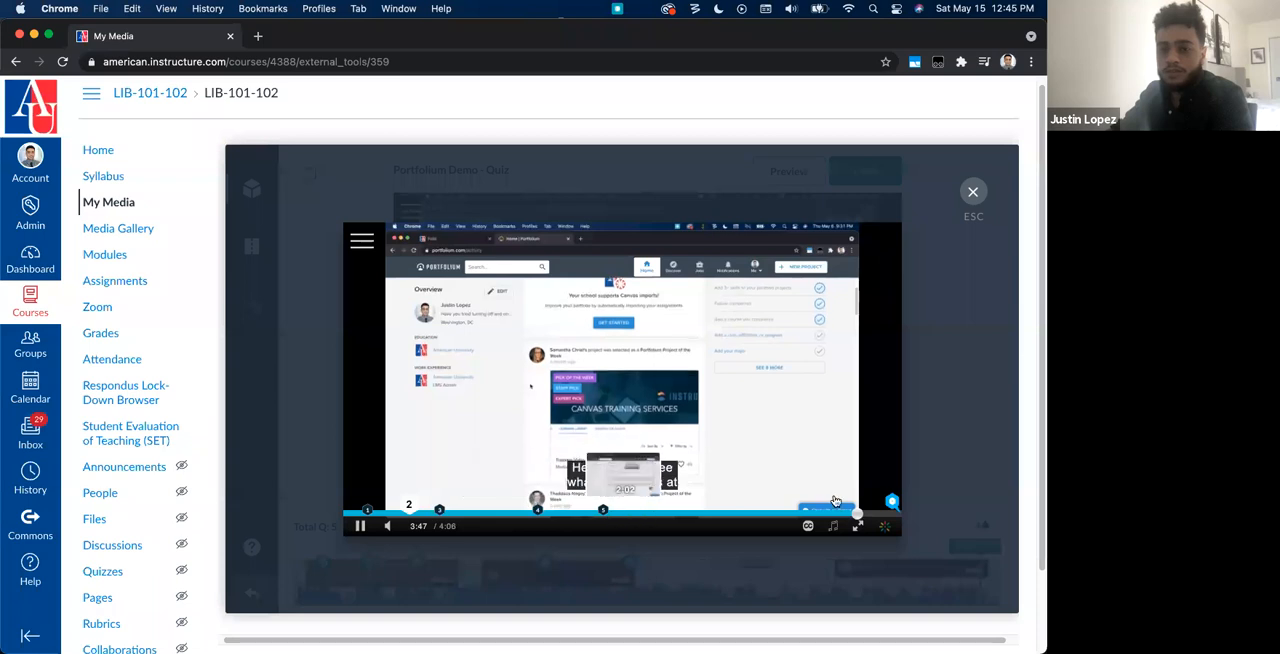
click(900, 516)
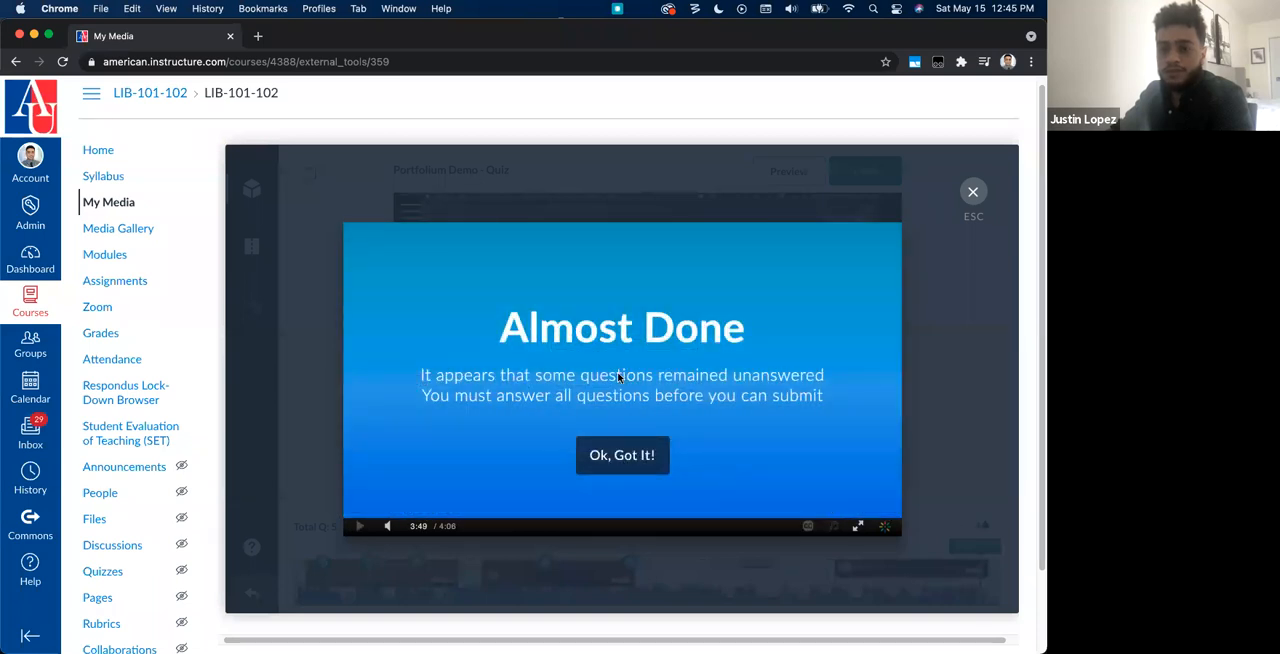
click(616, 457)
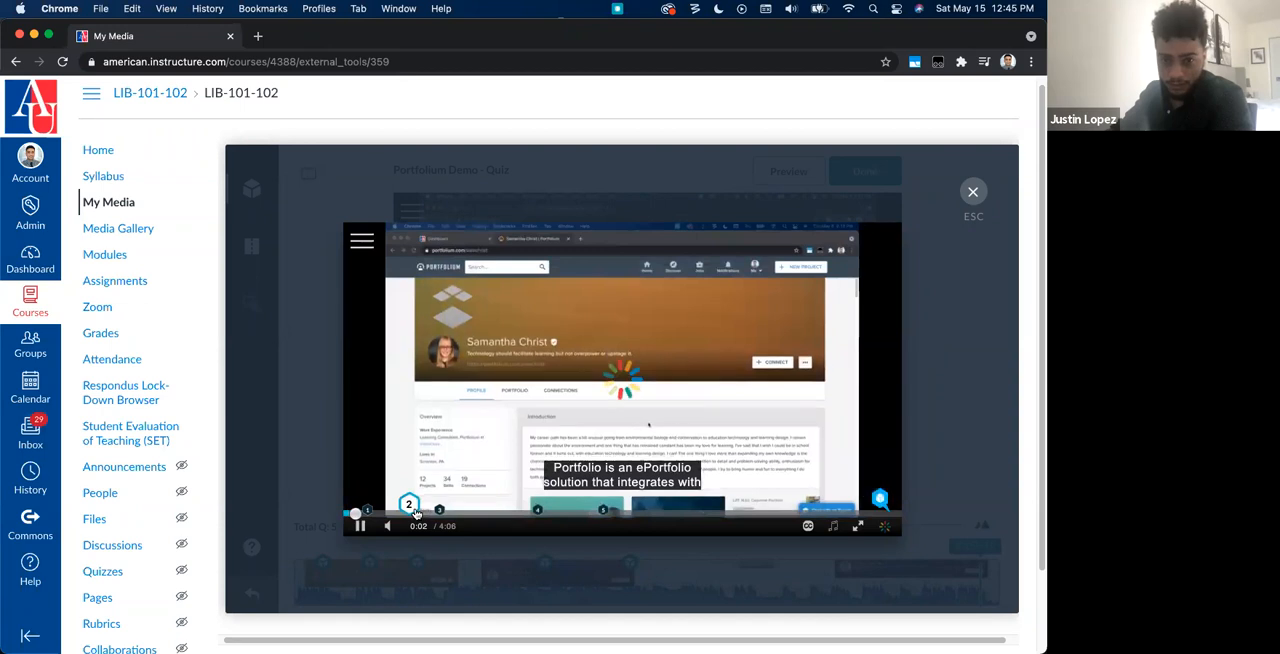
Step: Return to the skipped question 2, answer it and submit the quiz attempt
click(414, 512)
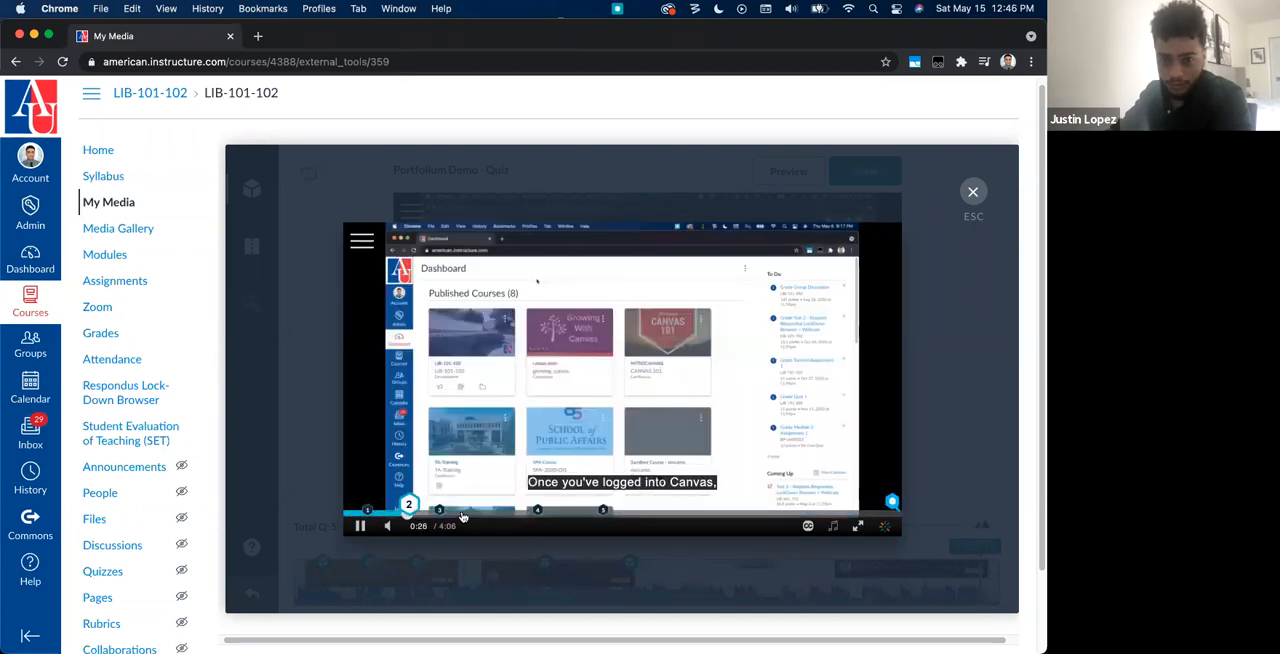
click(436, 396)
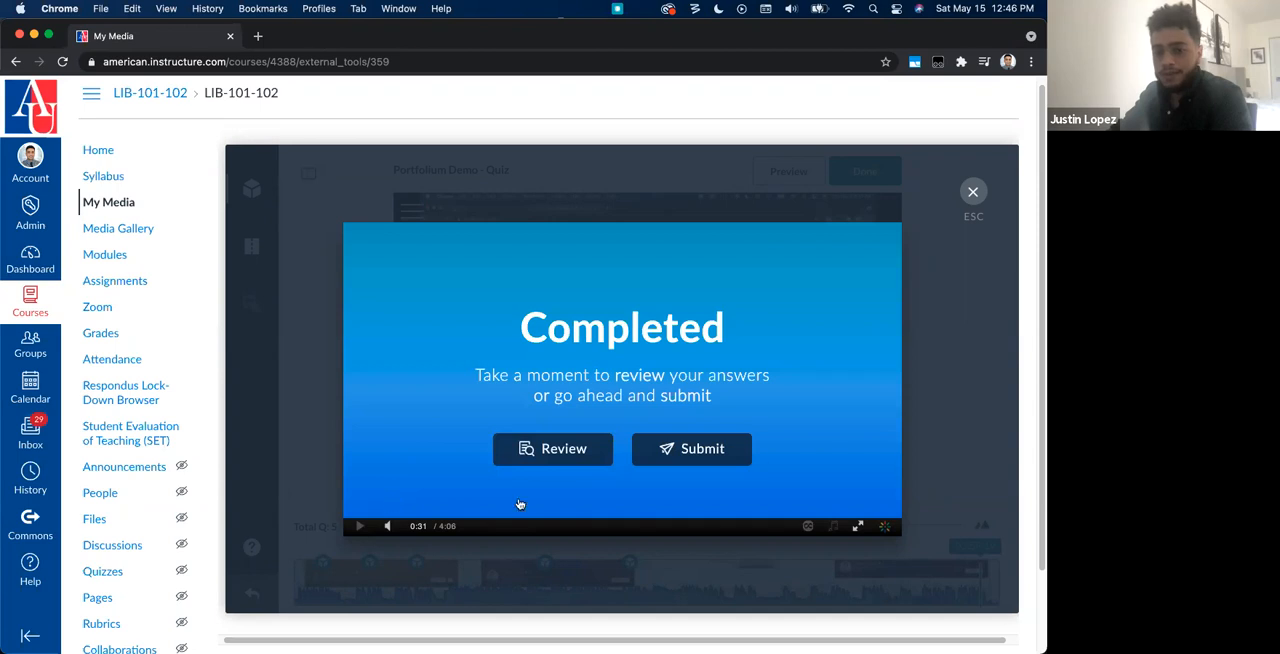
click(743, 452)
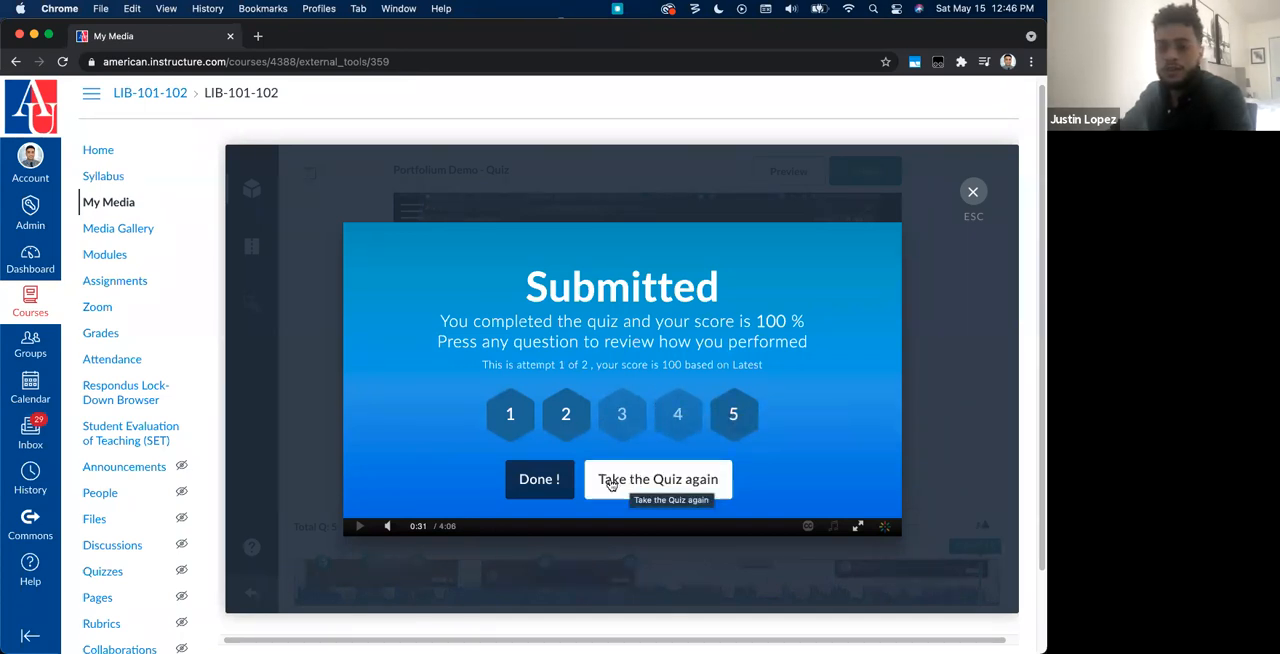
Step: Leave the submitted quiz's result, close the preview and finish editing the quiz
click(551, 490)
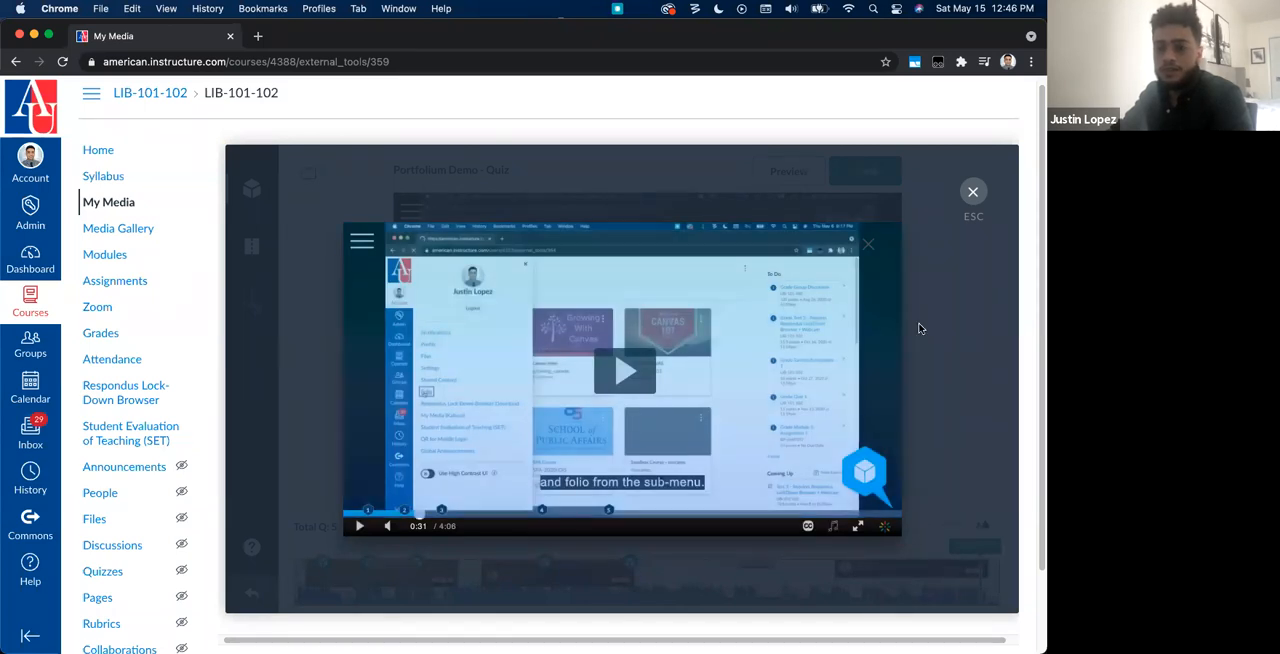
click(969, 197)
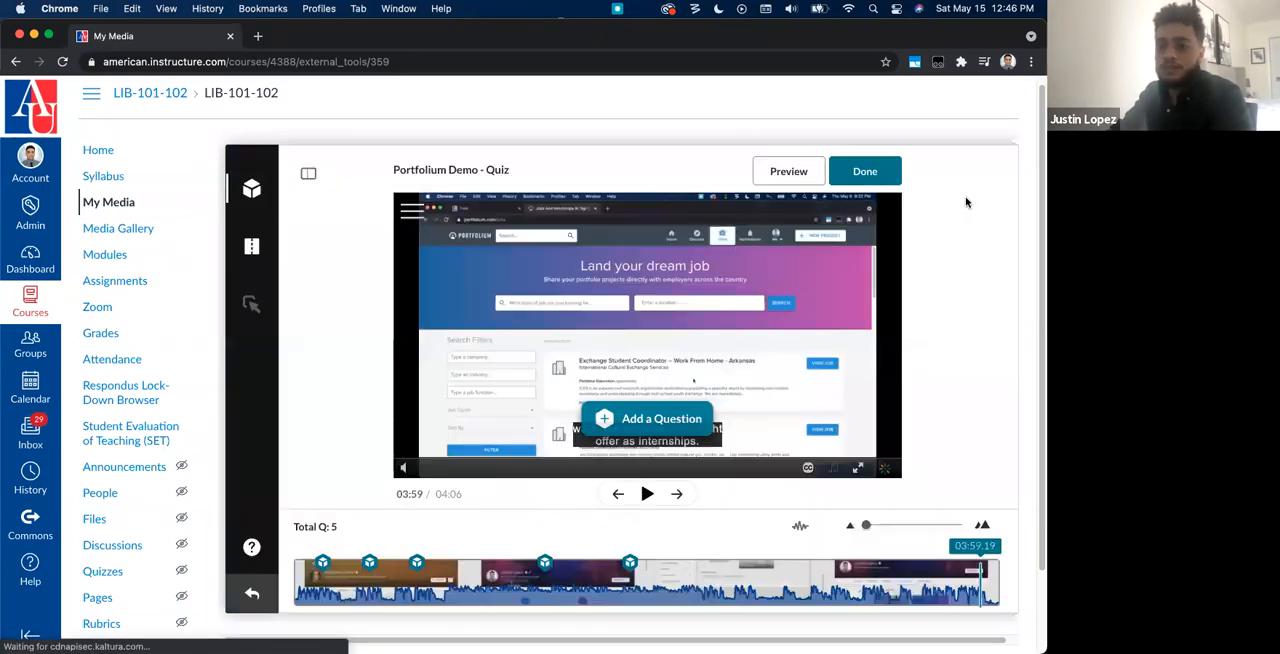
click(868, 171)
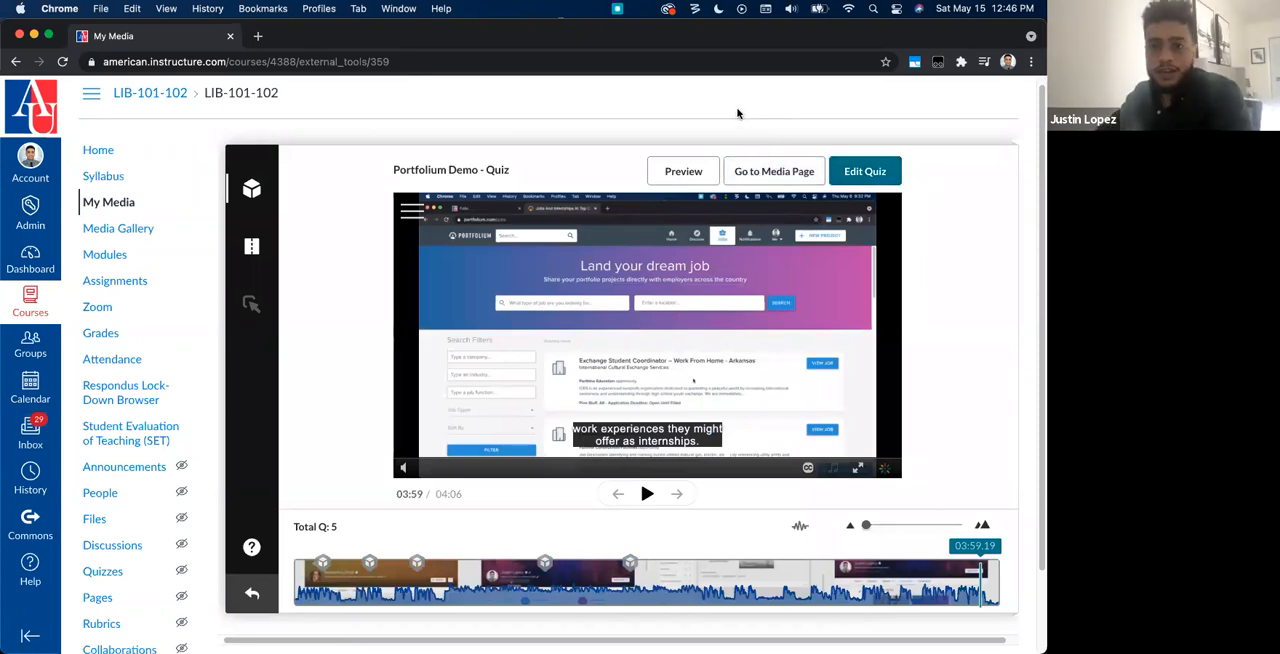
Step: Open the preview of the finished quiz and close it again
scroll(588, 418, down, 2)
scroll(588, 418, up, 2)
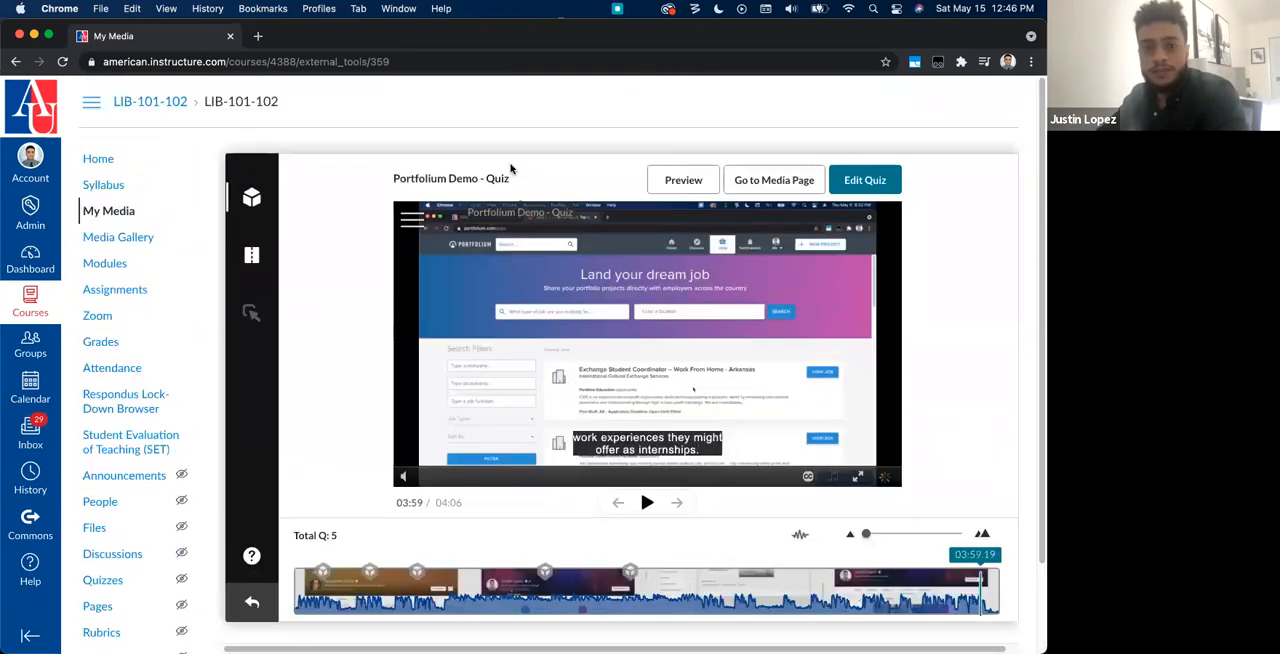
click(661, 184)
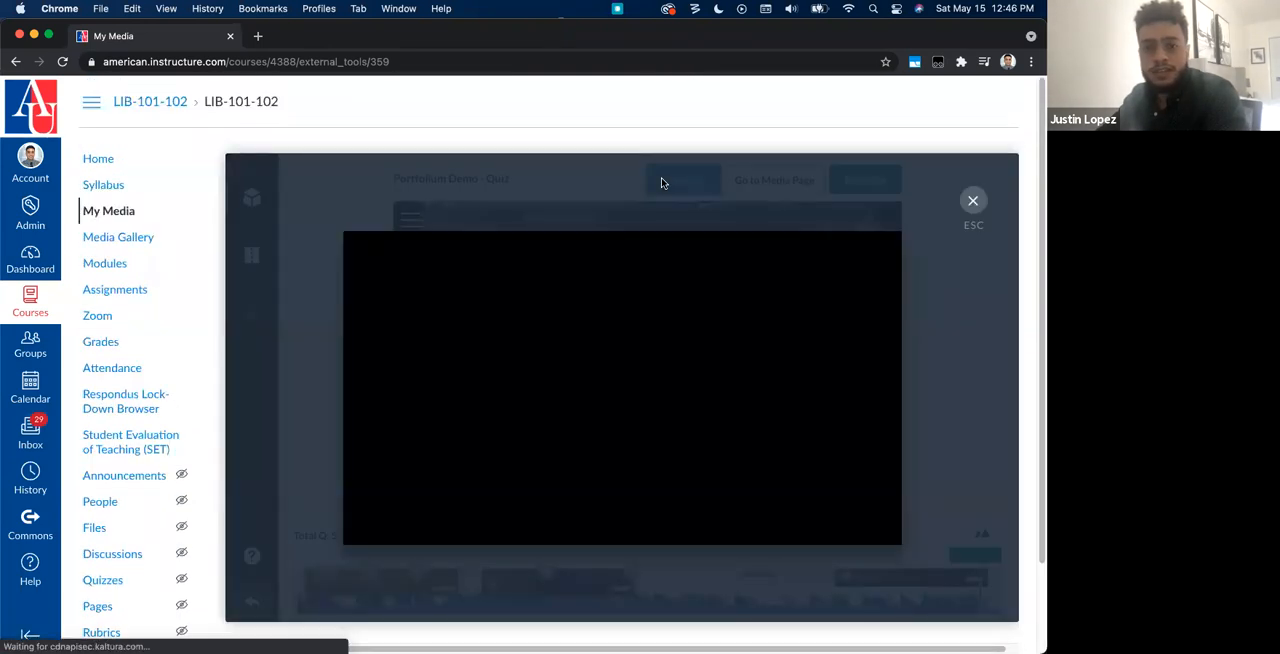
click(971, 204)
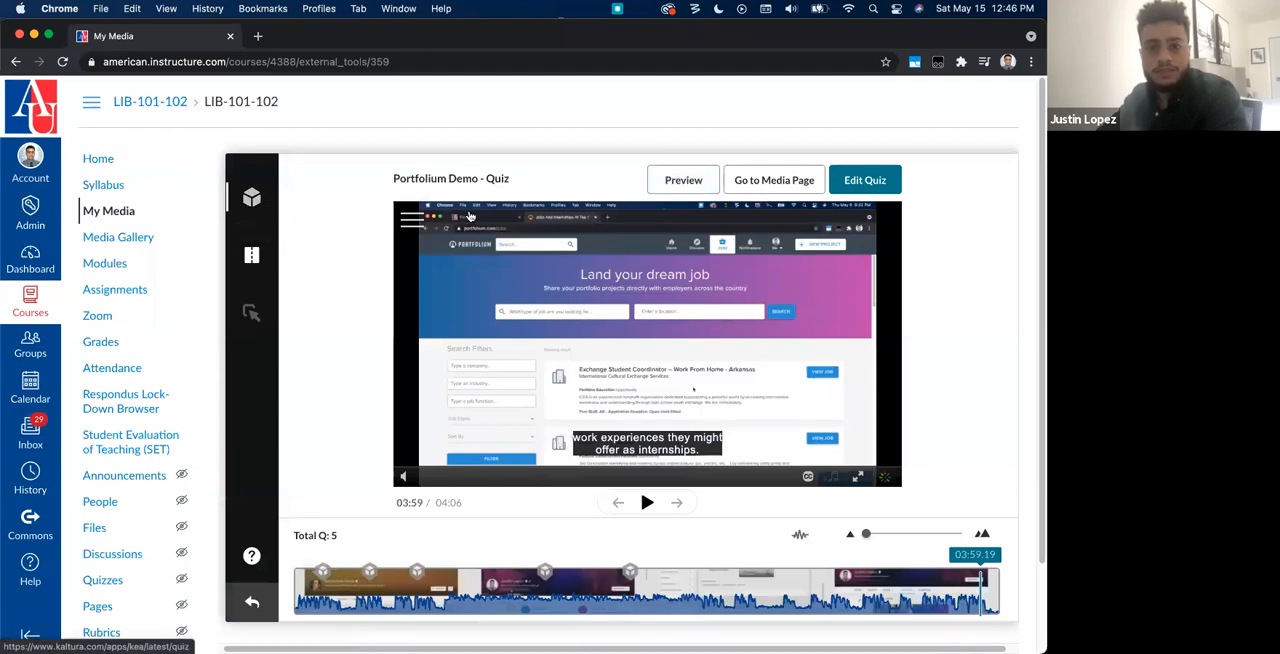
scroll(392, 404, down, 2)
scroll(382, 439, up, 2)
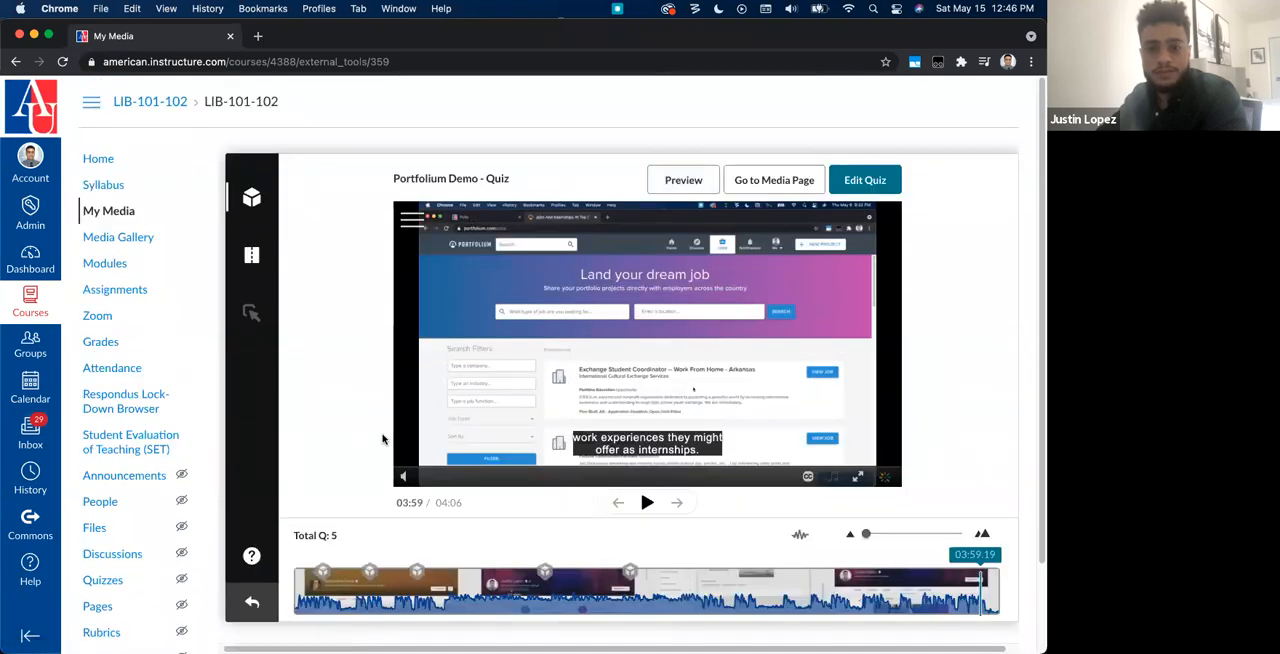
Step: Reopen the quiz for editing and rename it "Portfolium Demo 2.0 - Quiz"
click(864, 180)
click(420, 225)
click(388, 313)
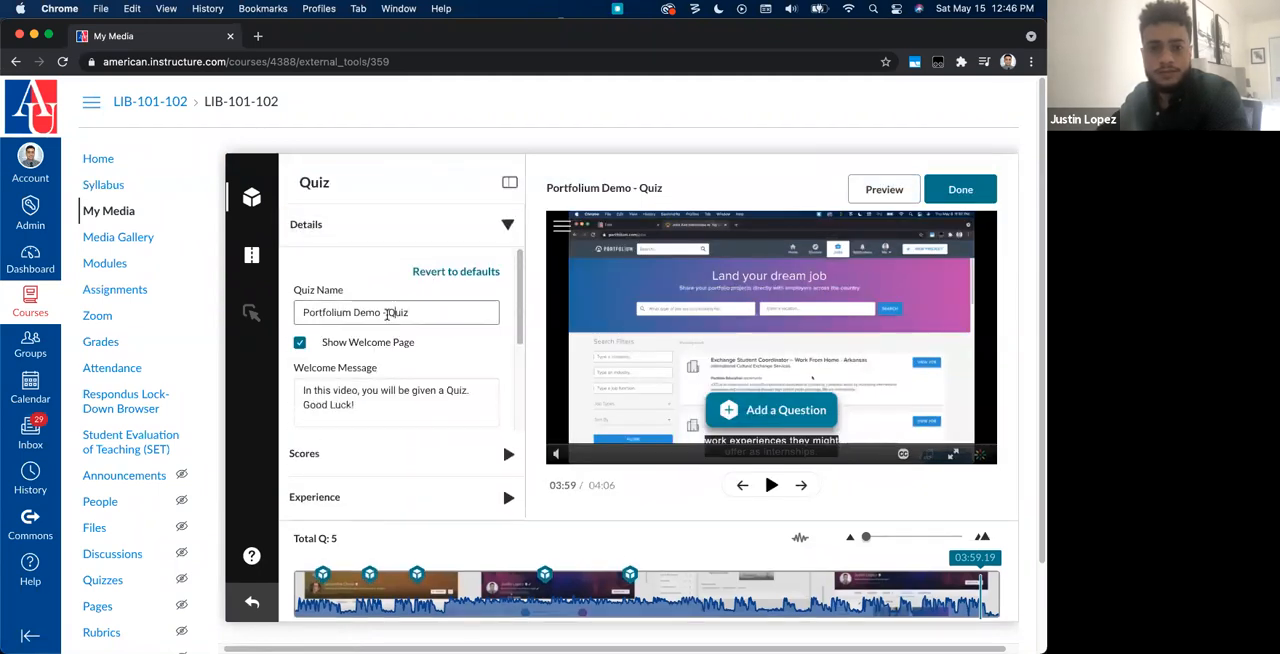
text(2.0)
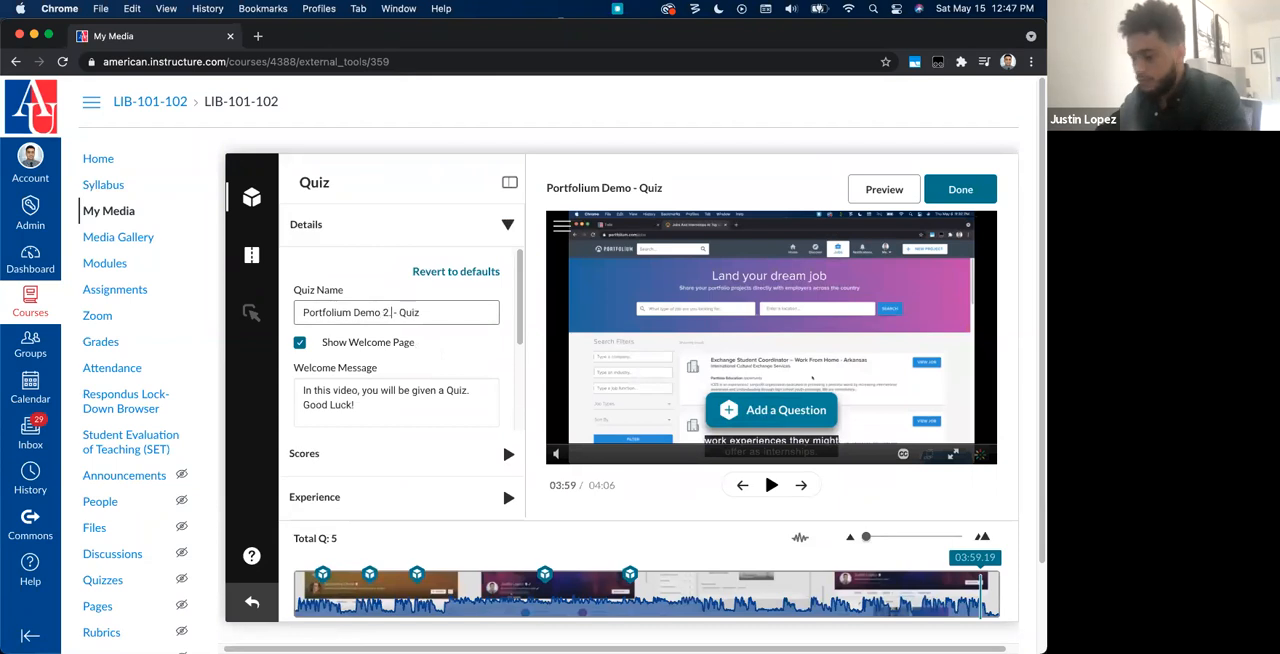
Step: Replace the quiz's welcome message, finish editing and open the quiz's media page
scroll(415, 415, down, 5)
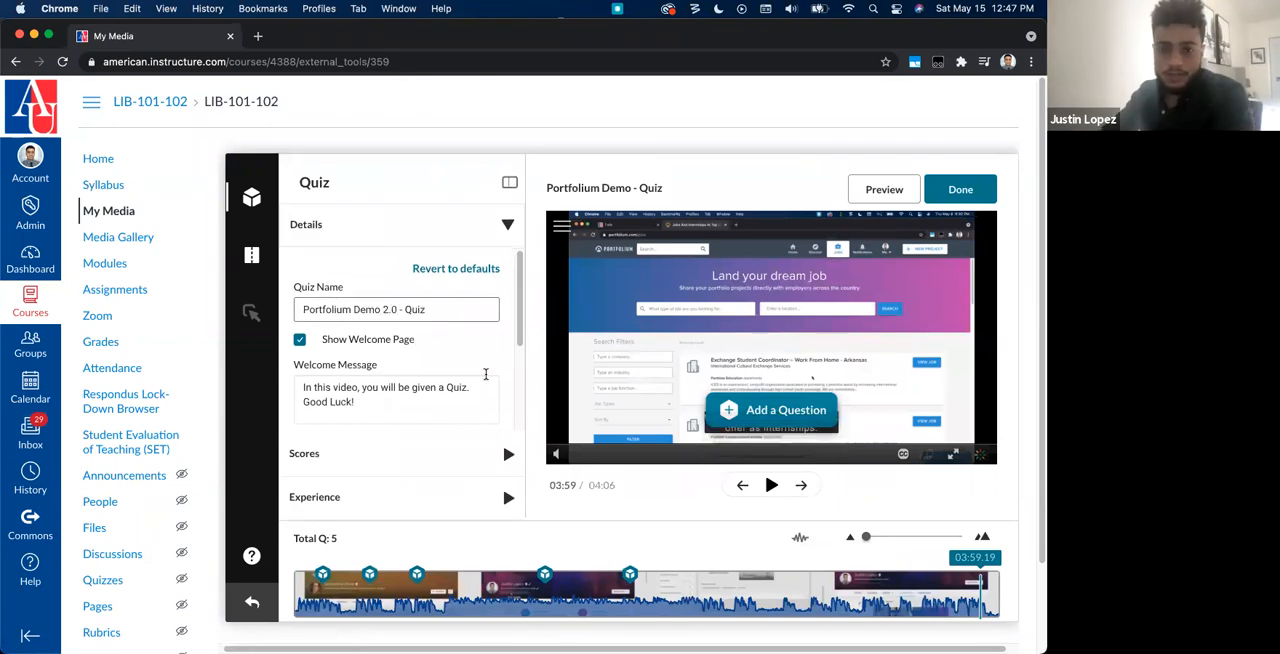
scroll(415, 415, up, 5)
scroll(457, 383, up, 3)
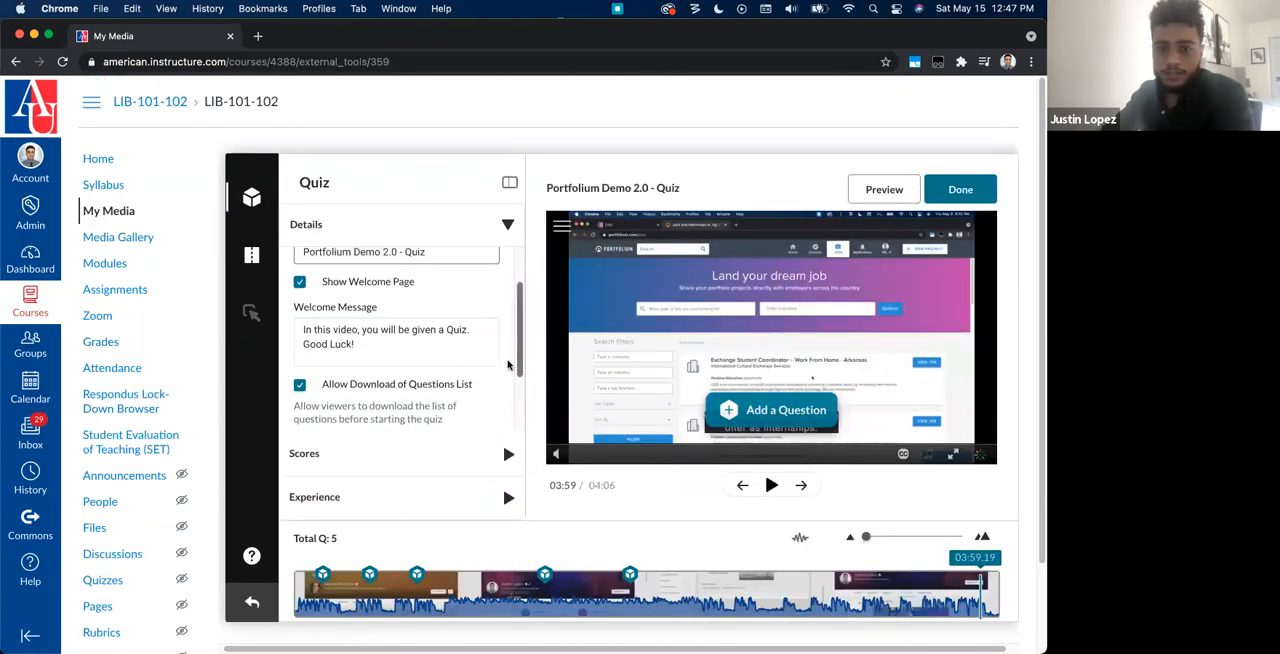
drag(370, 349, 292, 326)
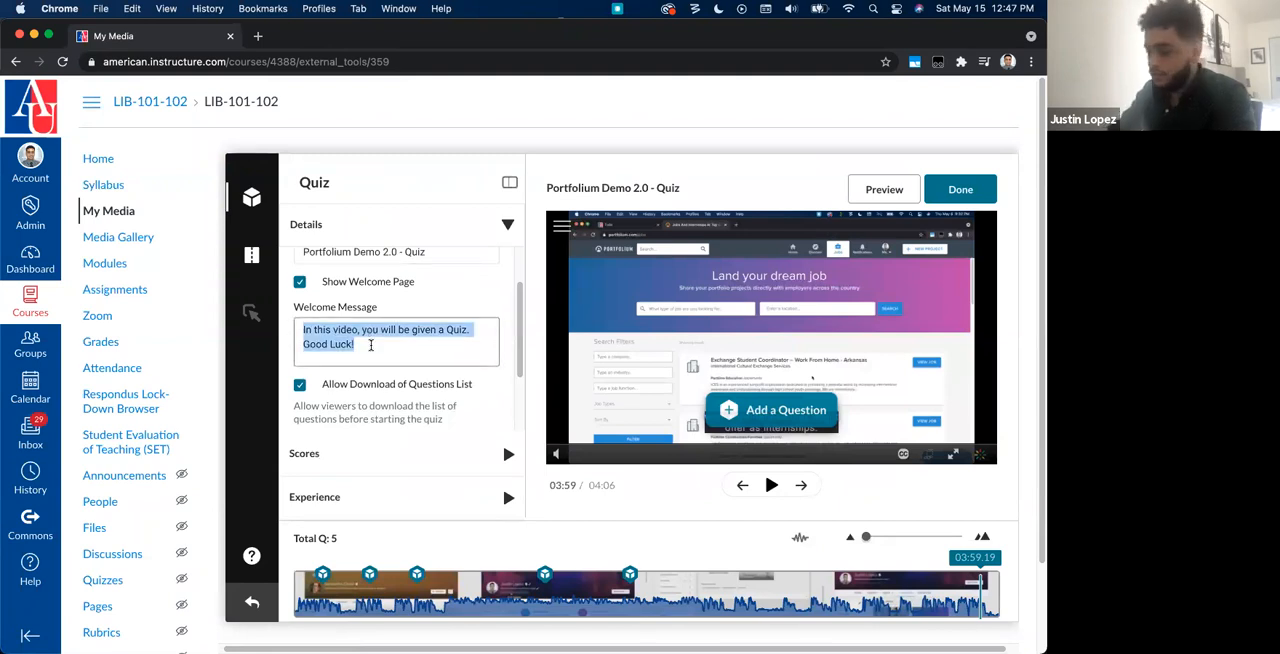
text(P)
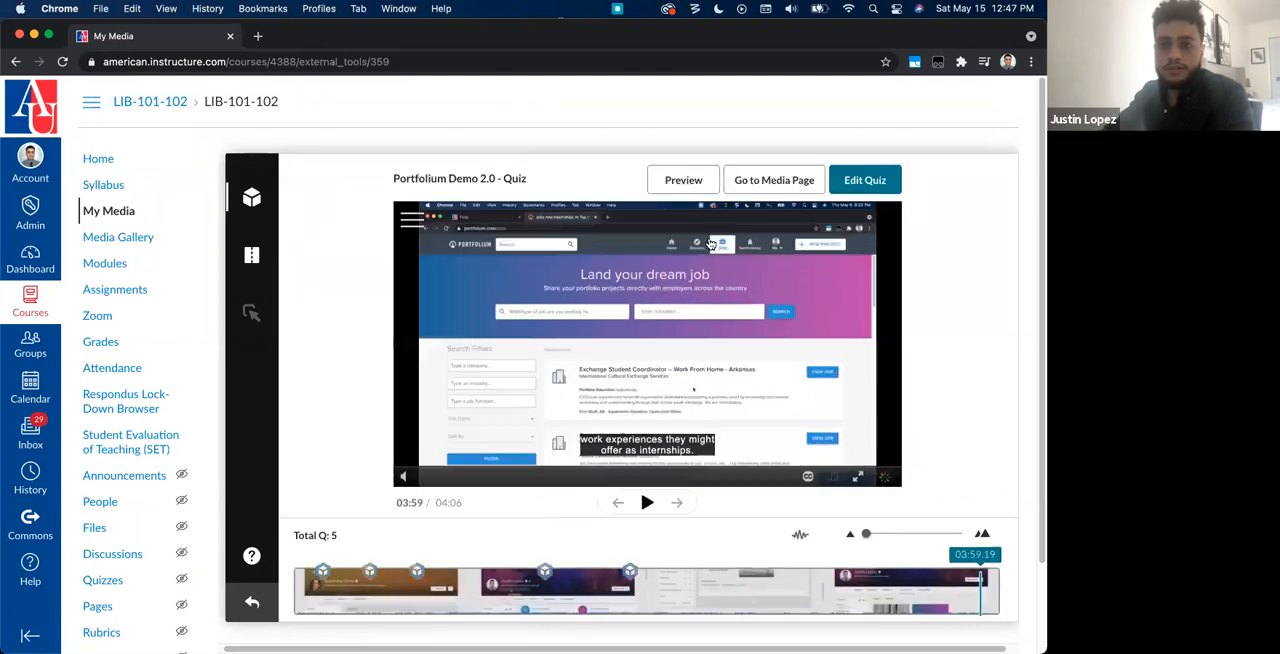
click(785, 184)
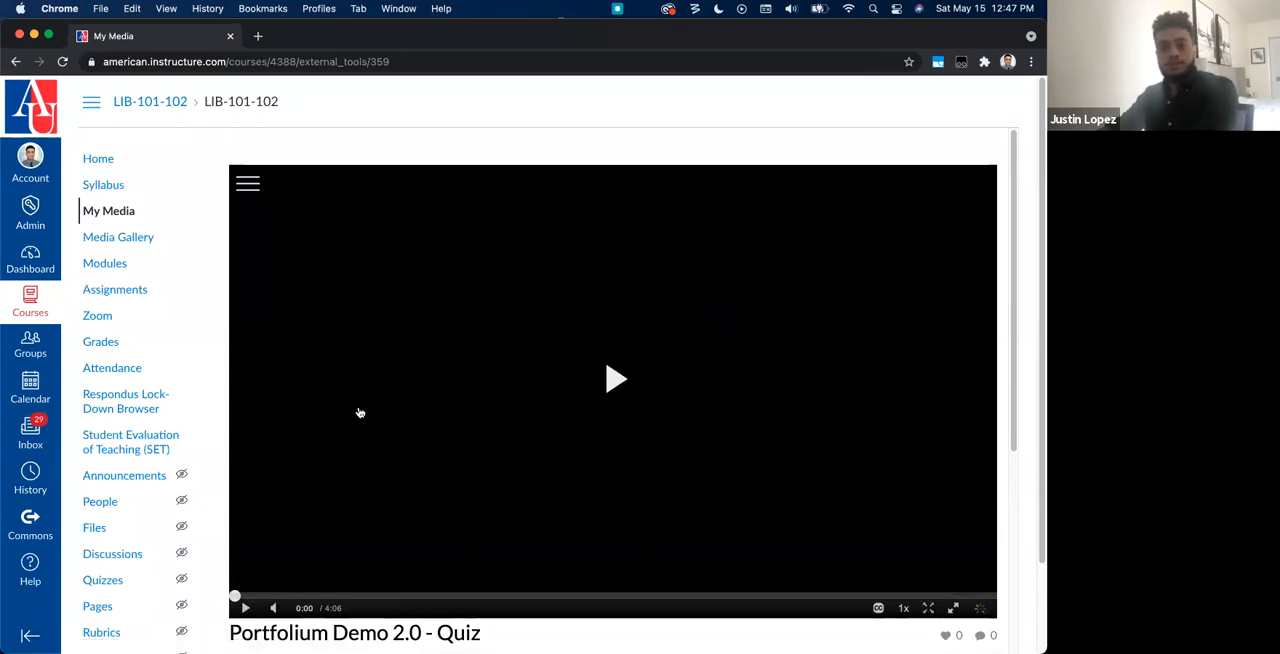
Step: Create a new course assignment named "Portfolium Quiz" with the description "Kaltura quiz on Portfolium"
click(144, 292)
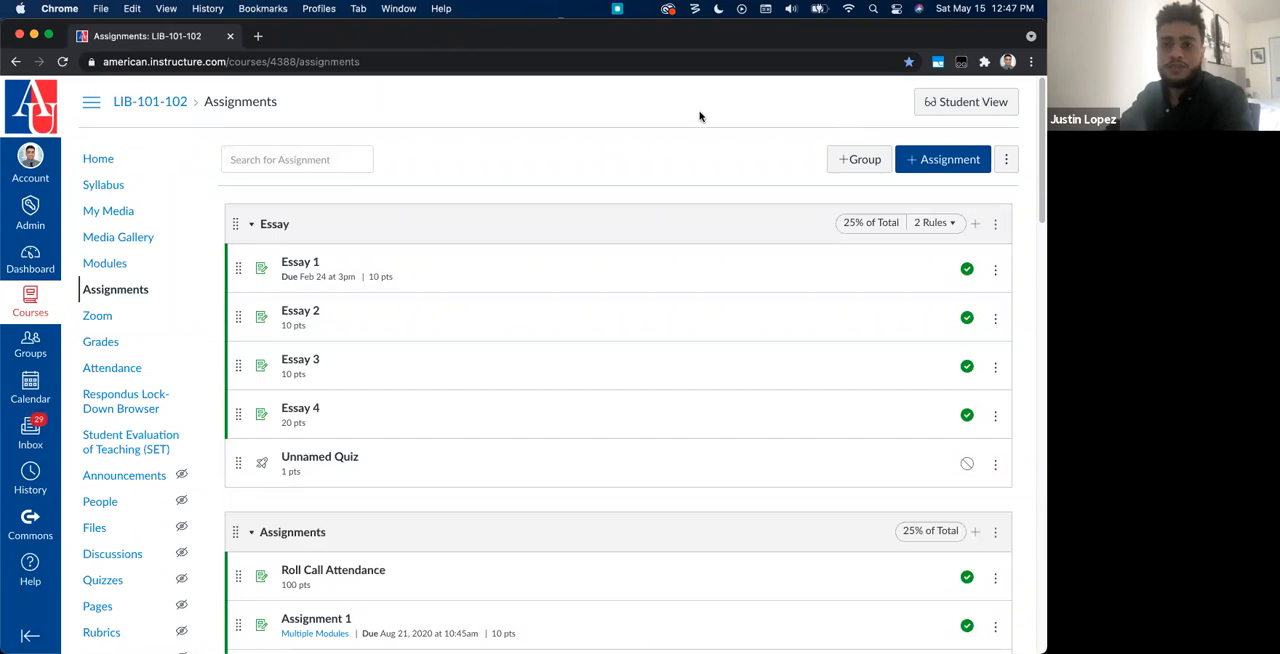
click(925, 160)
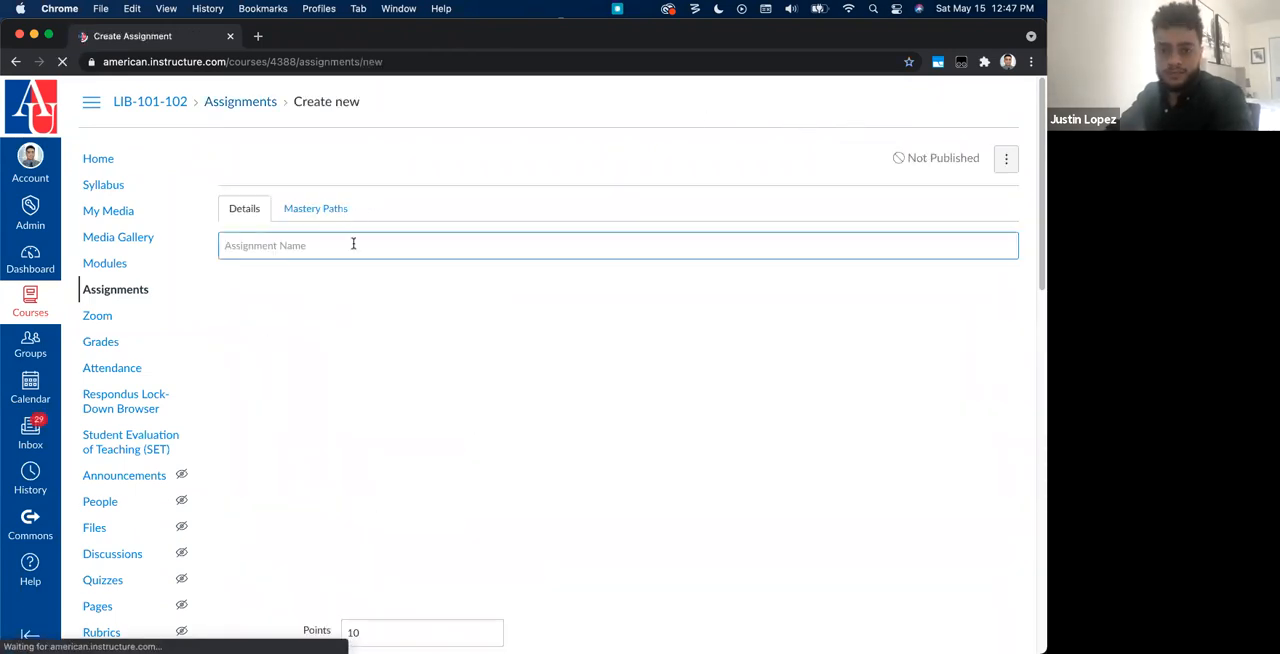
click(351, 244)
text(Portfolium Quiz)
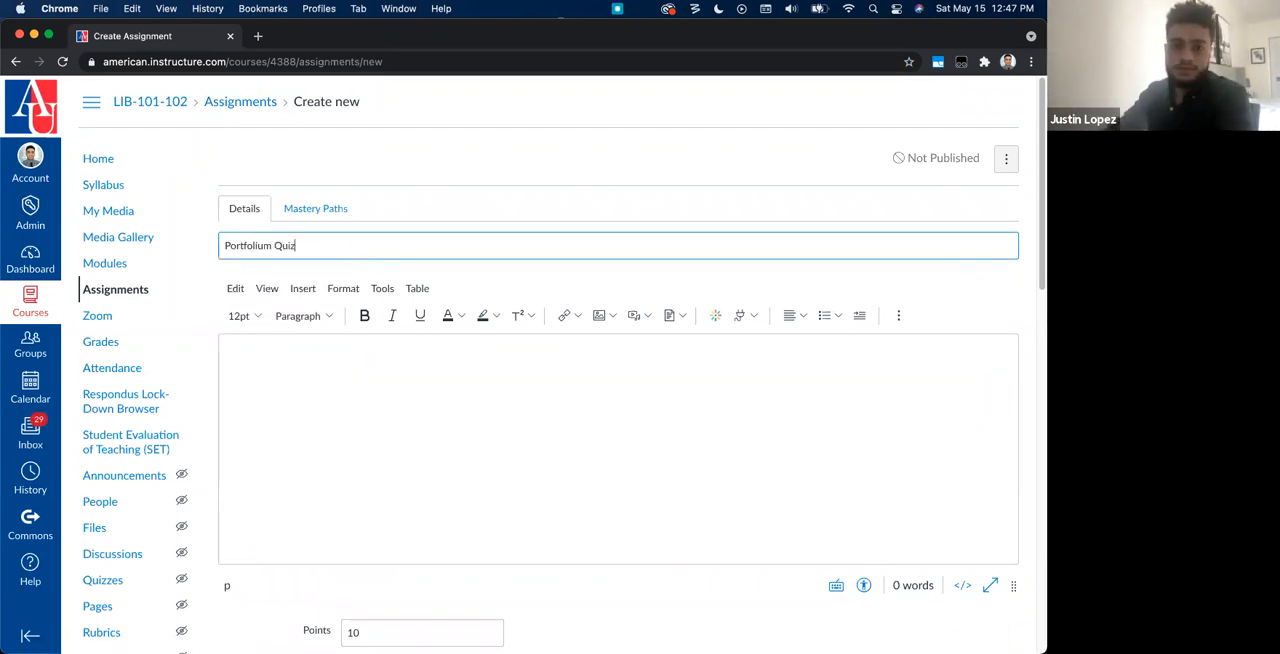
click(364, 371)
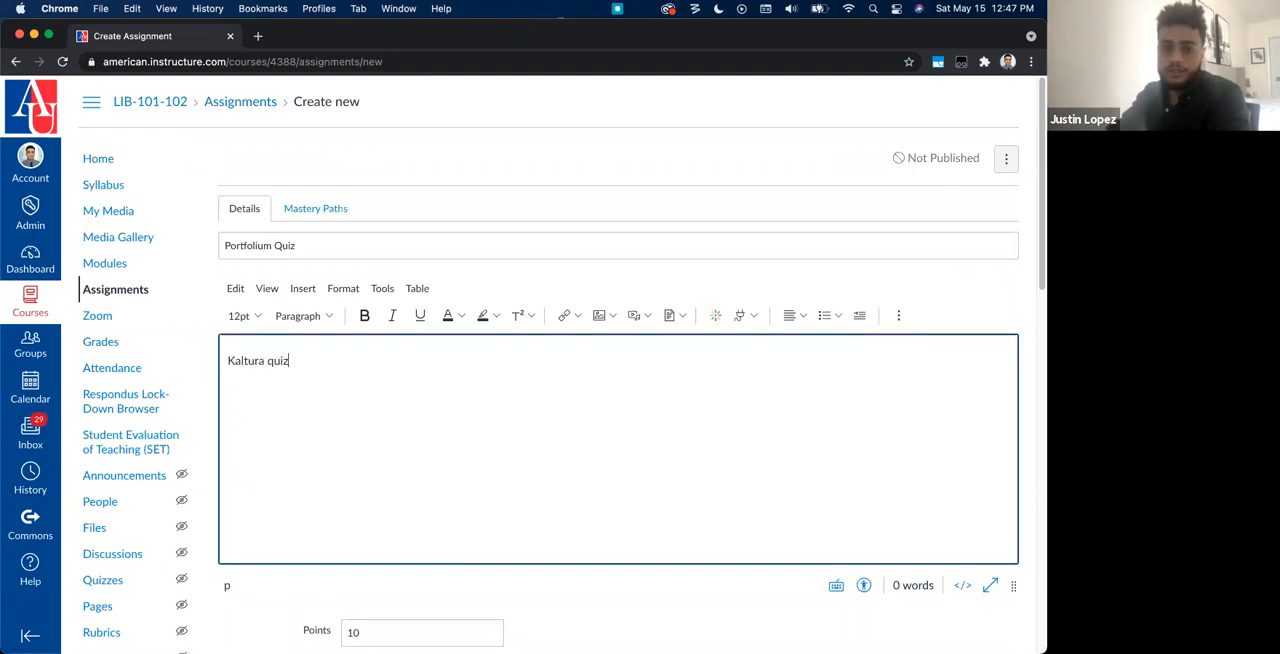
text(Kaltura quiz on Portfolium)
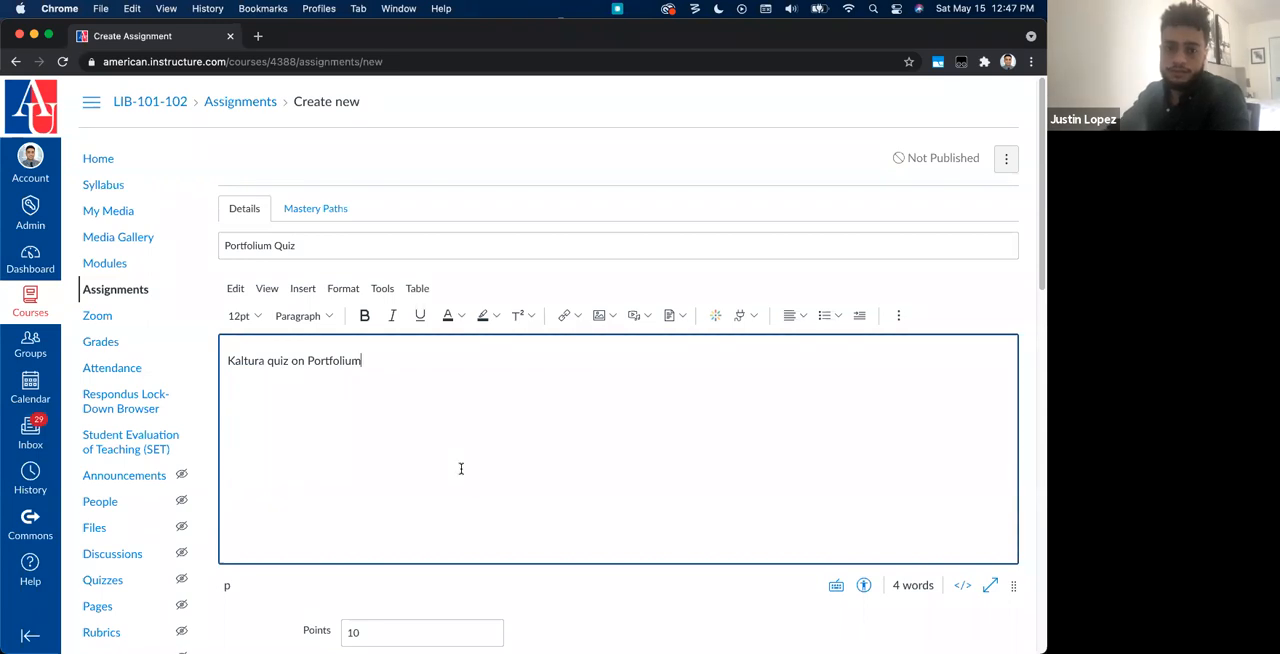
Step: Put the assignment in the Quizzes assignment group and keep External Tool as its submission type
scroll(341, 242, down, 4)
click(377, 352)
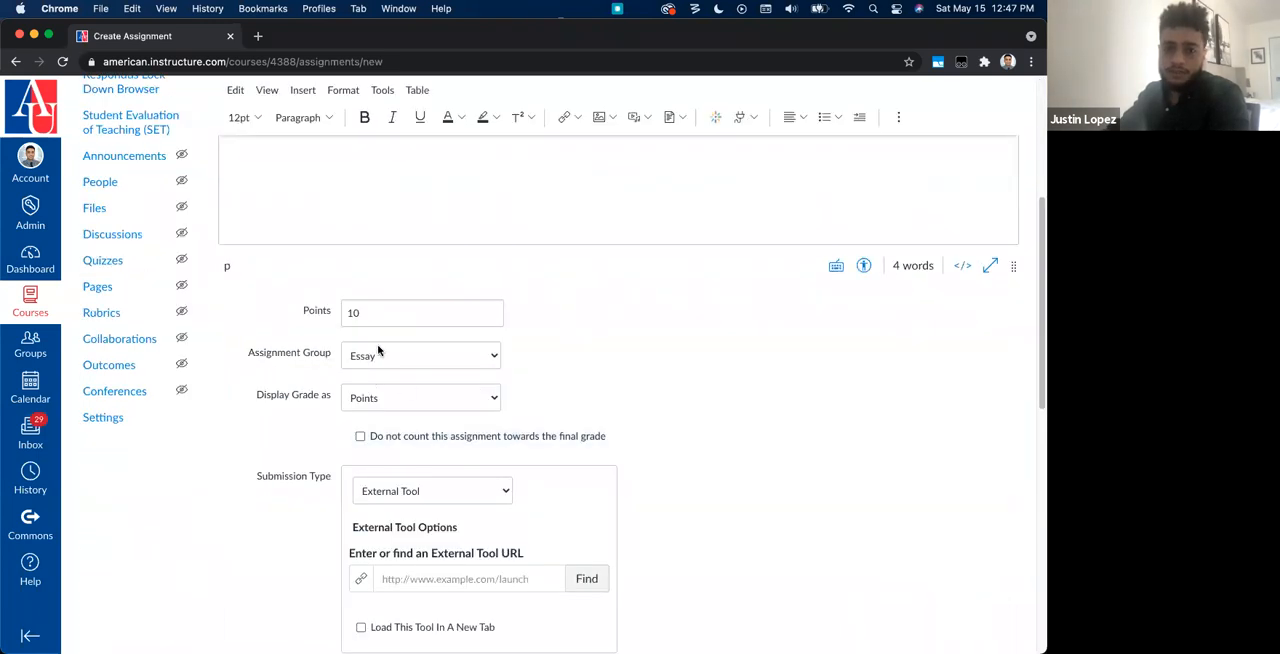
click(425, 411)
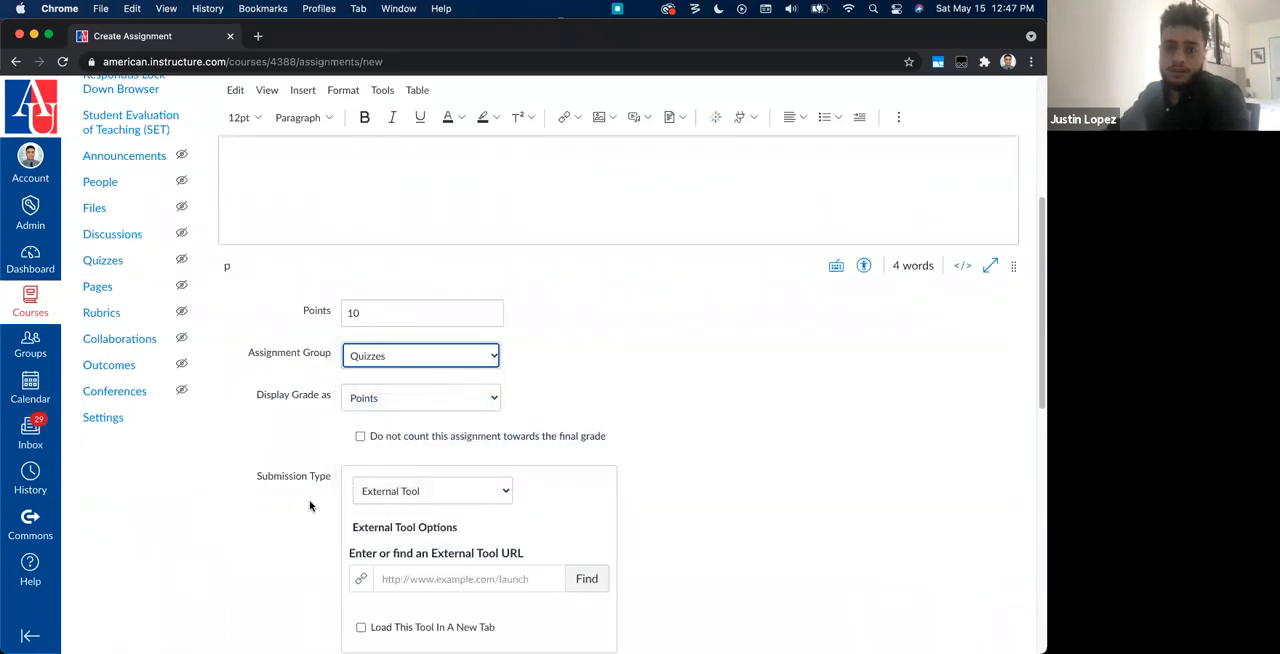
scroll(360, 500, down, 2)
drag(266, 314, 323, 325)
click(354, 341)
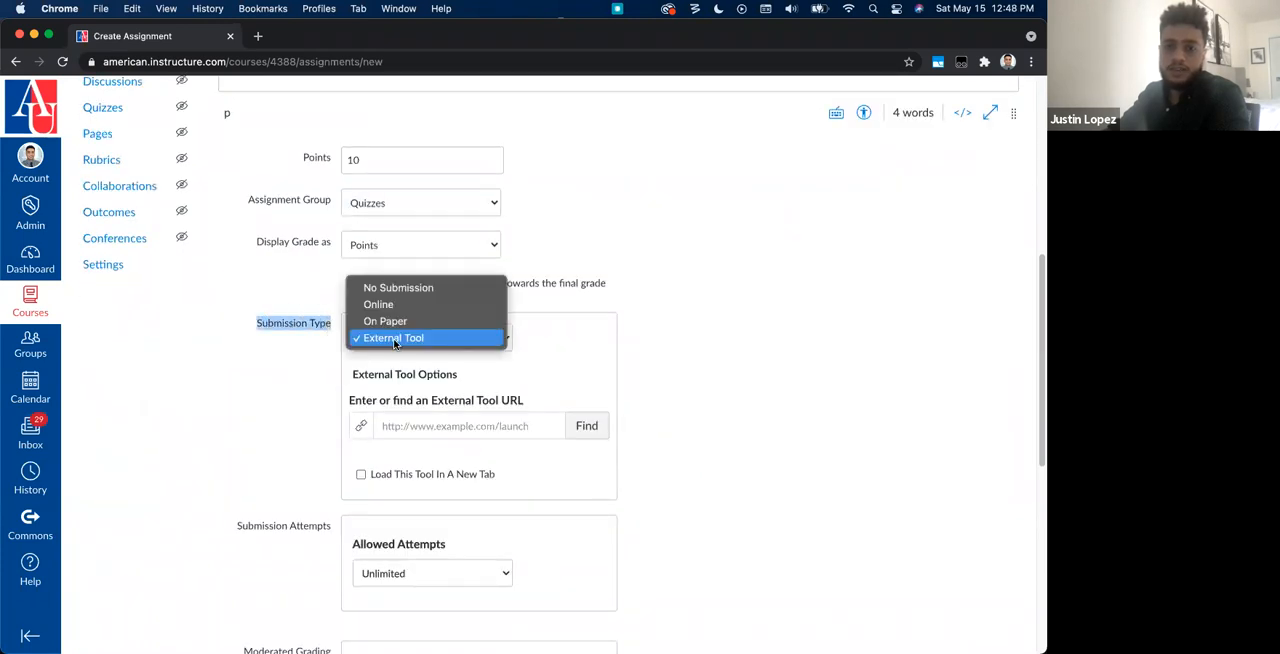
click(417, 340)
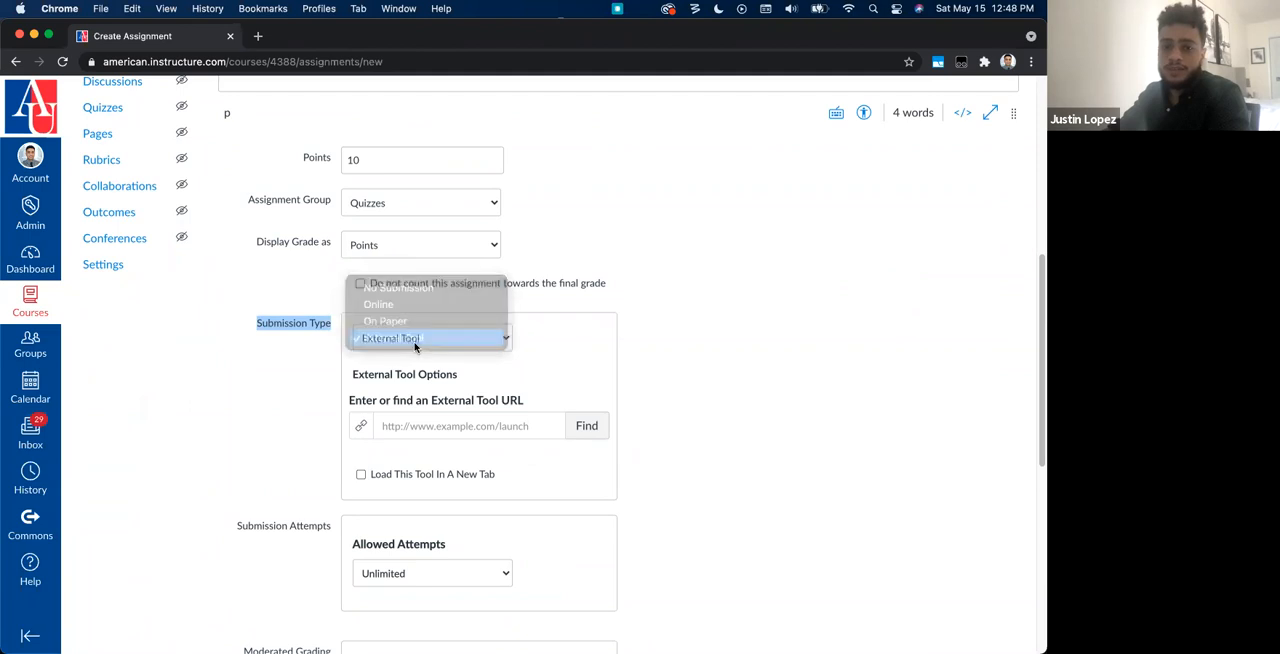
click(330, 384)
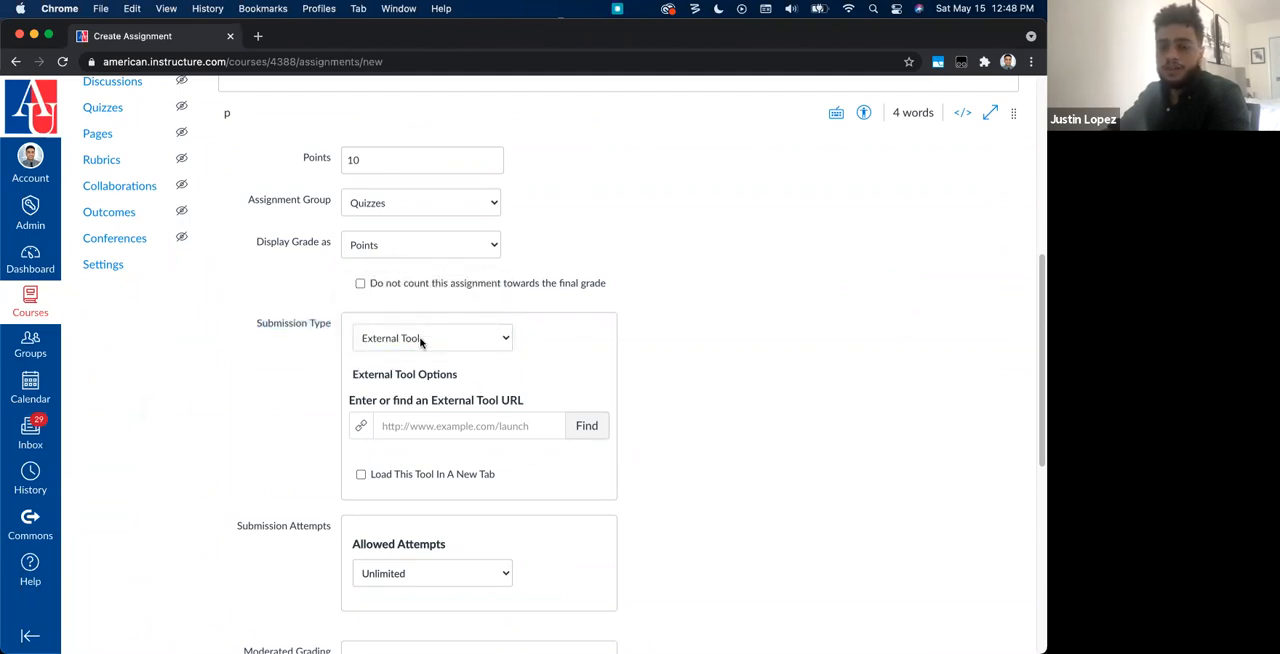
Step: Choose Kaltura Video Quiz as the assignment's external tool and enlarge the window for picking the media
click(586, 426)
scroll(566, 404, down, 5)
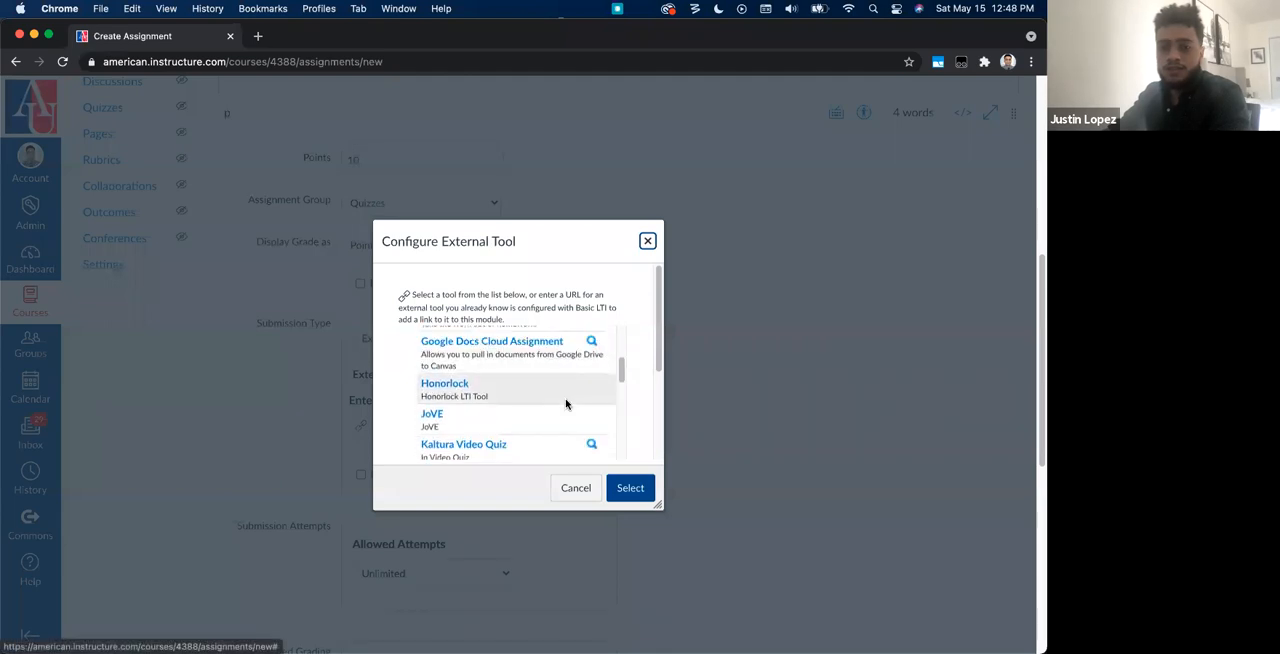
scroll(566, 404, down, 2)
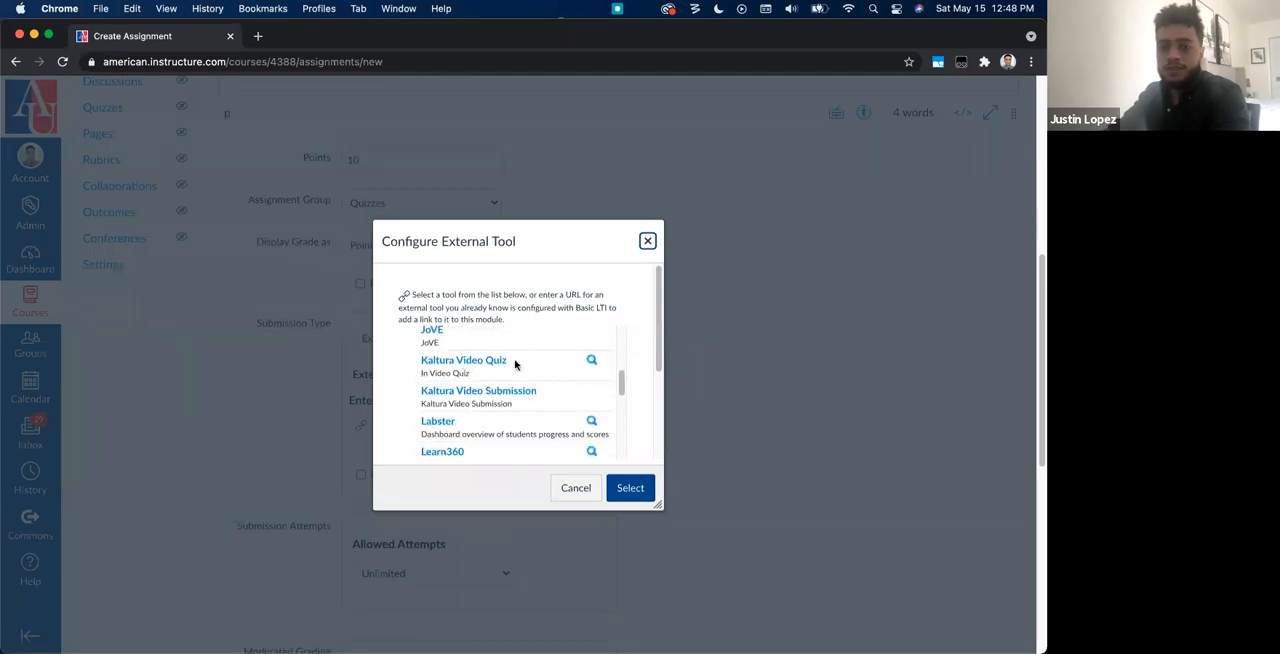
click(483, 362)
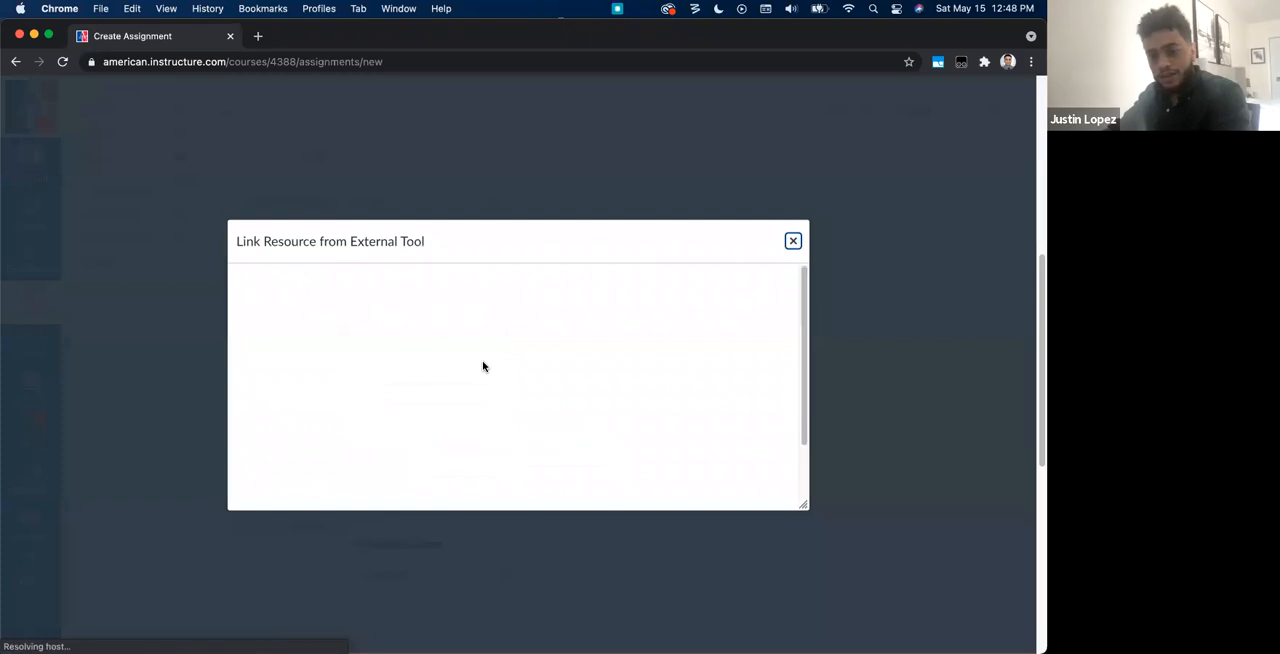
scroll(517, 374, down, 2)
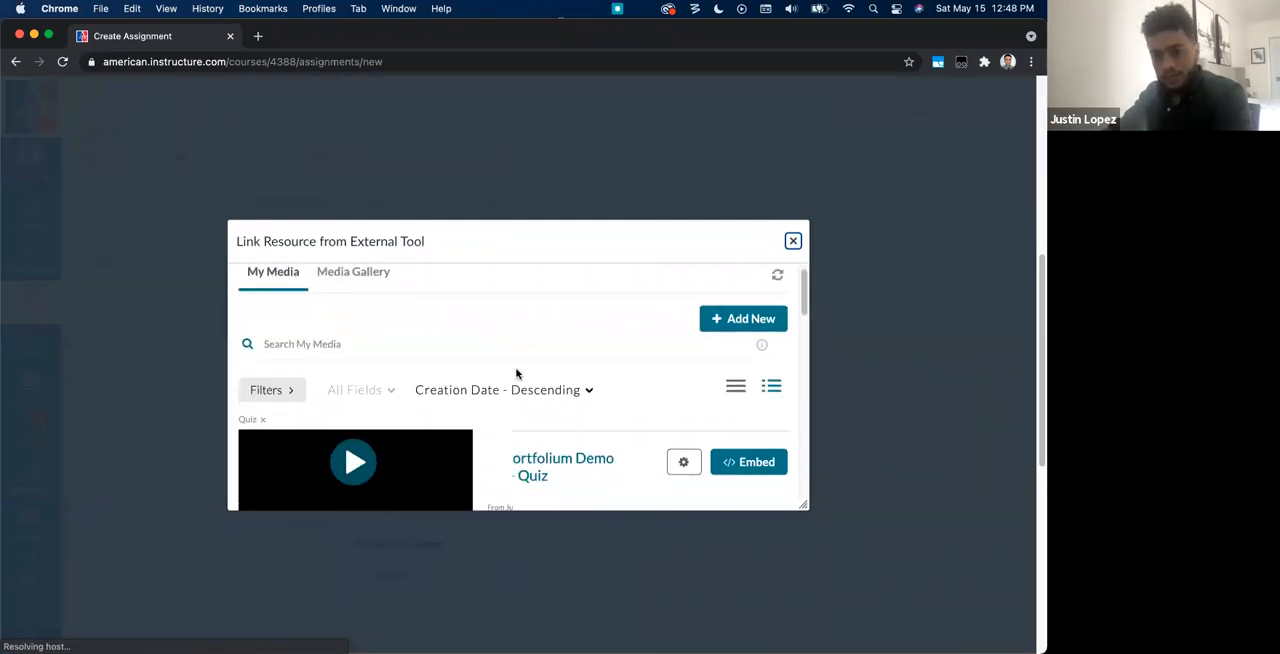
drag(803, 505, 876, 604)
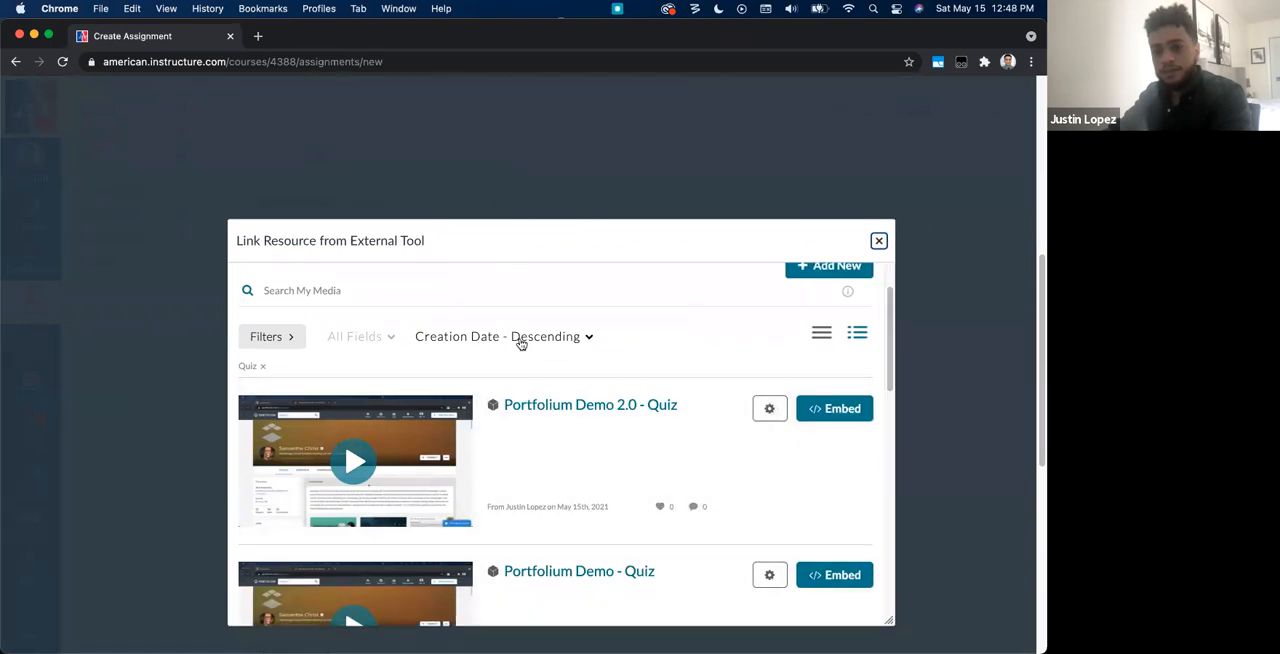
scroll(541, 360, down, 1)
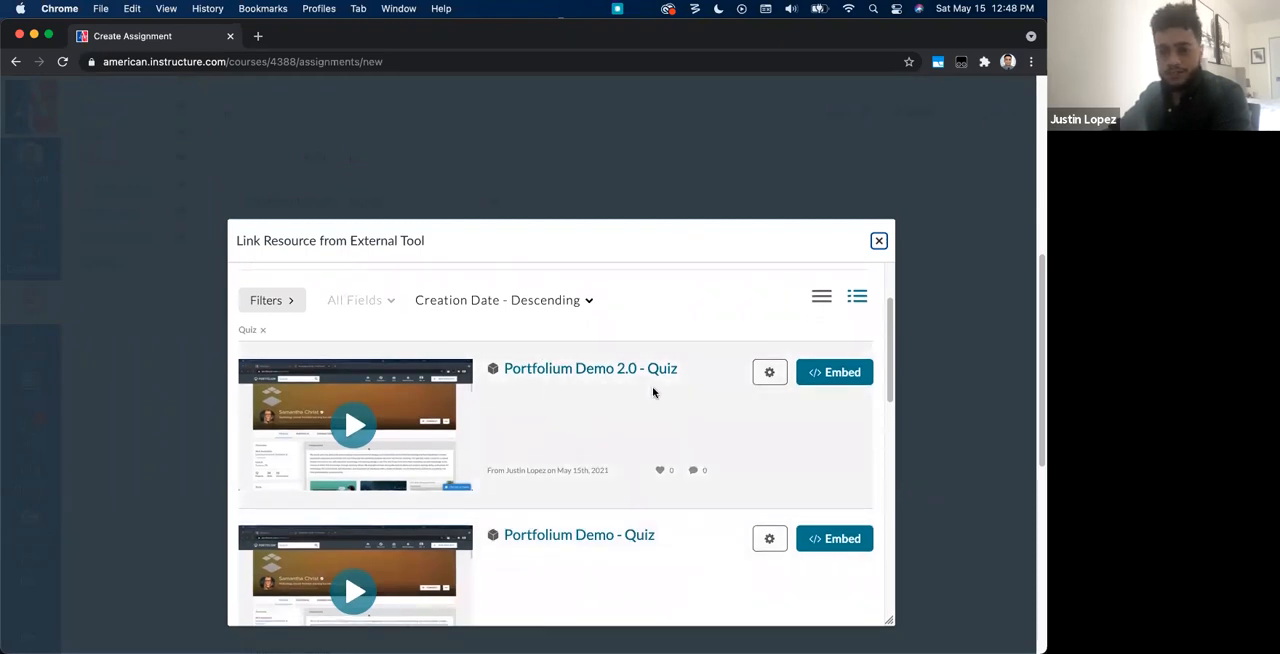
Step: Review the player and size options in the embed settings of "Portfolium Demo 2.0 - Quiz", embed it and confirm the external tool
click(768, 374)
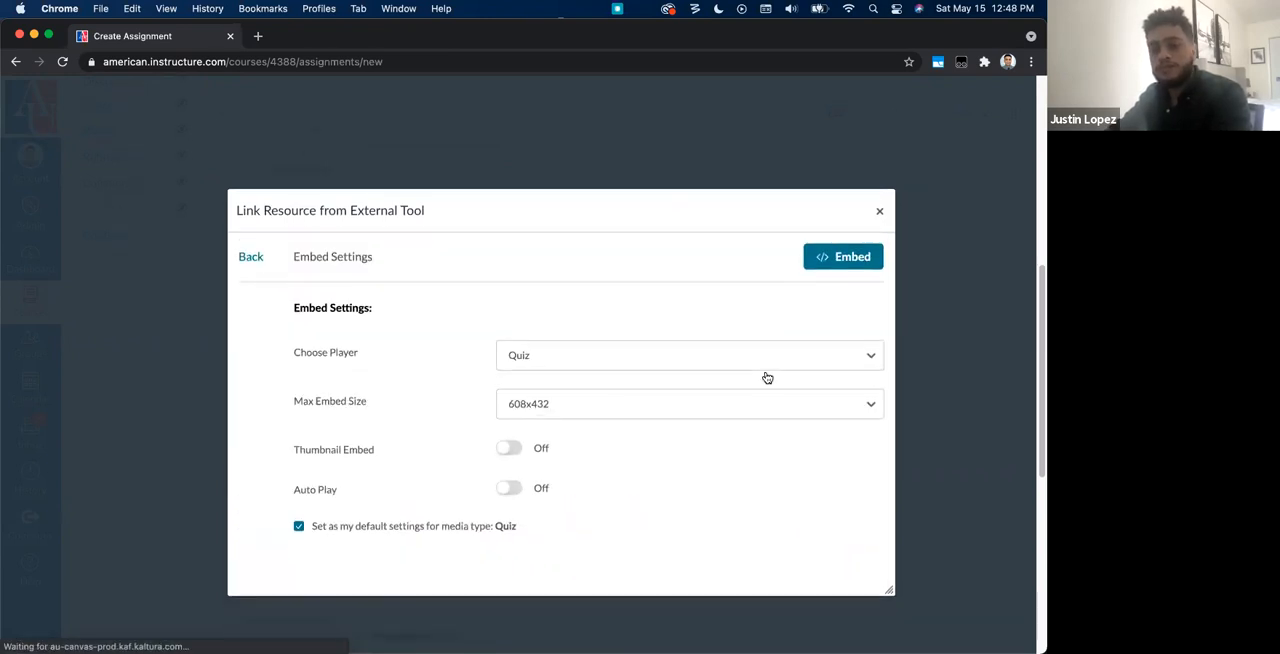
click(551, 362)
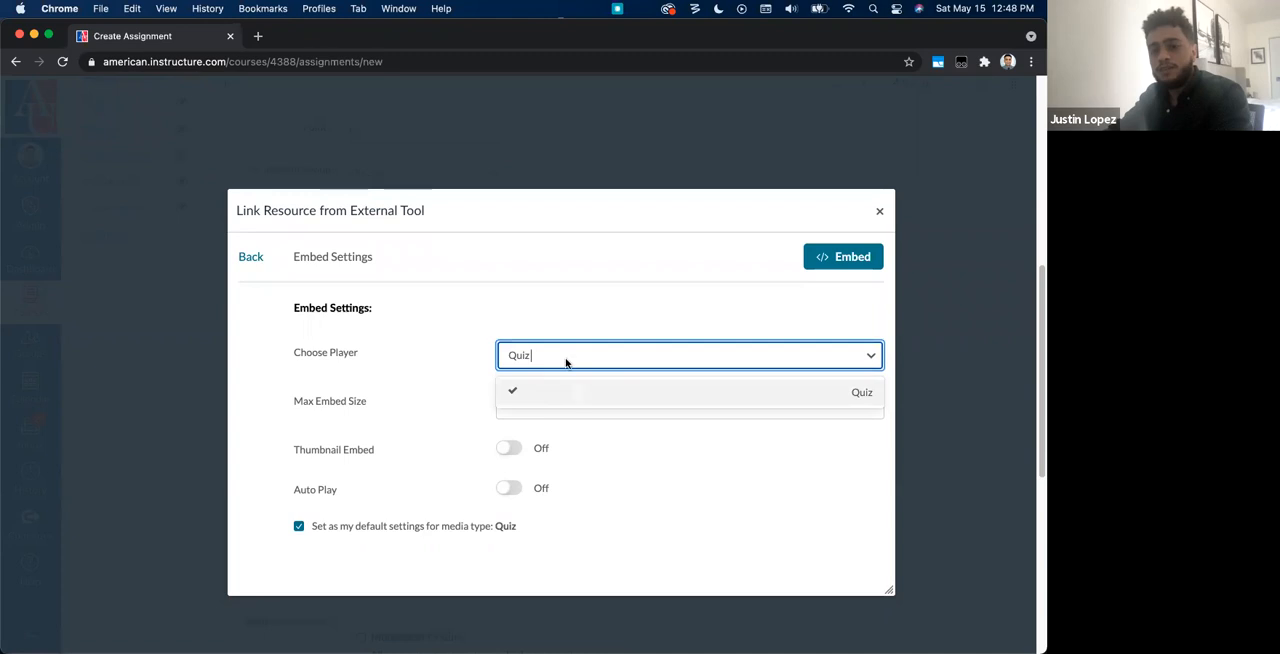
click(544, 301)
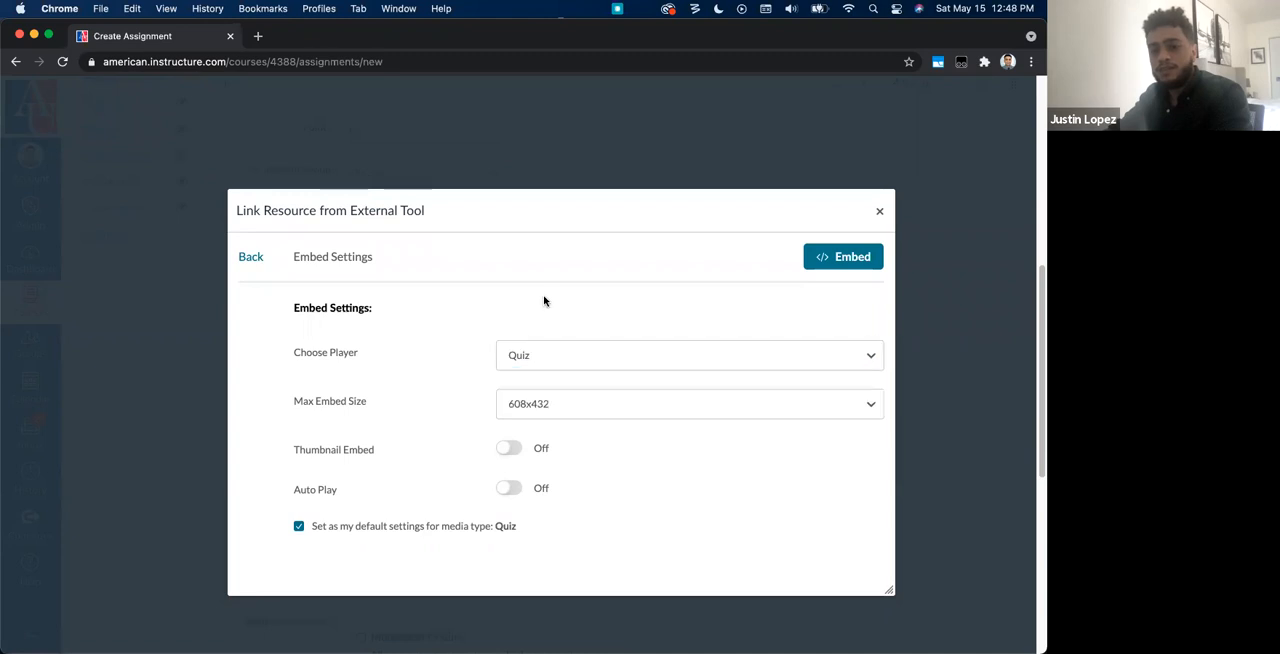
click(524, 409)
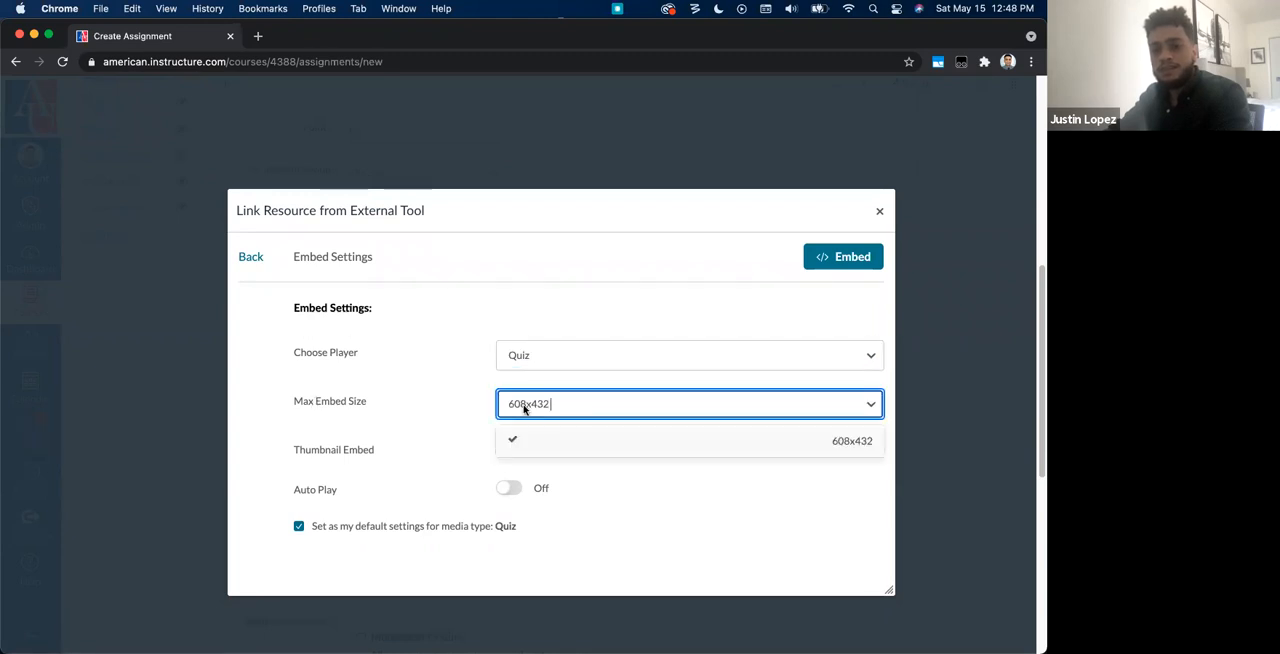
click(413, 398)
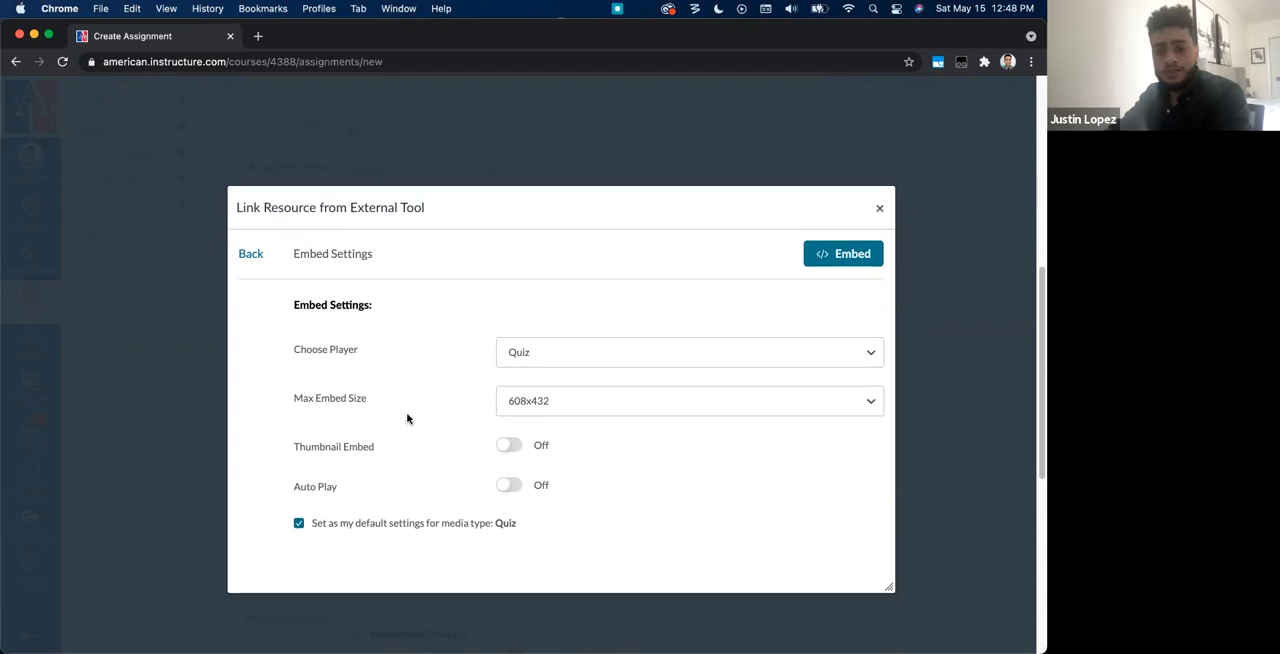
scroll(450, 420, down, 1)
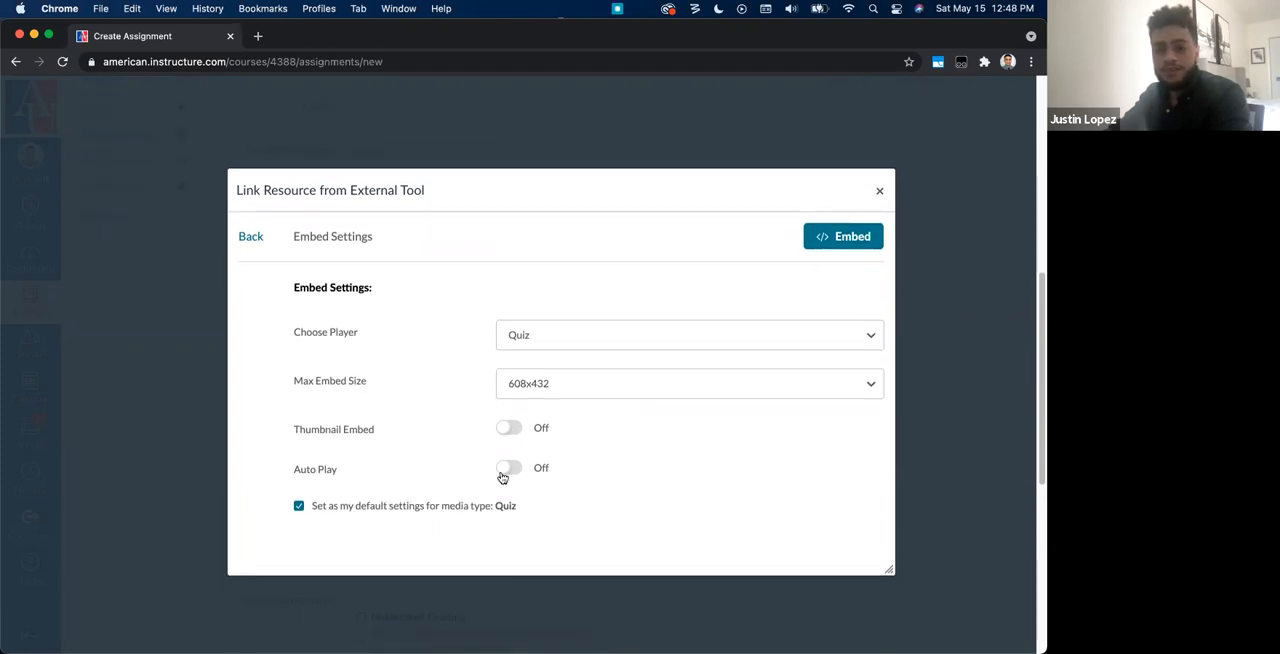
click(832, 248)
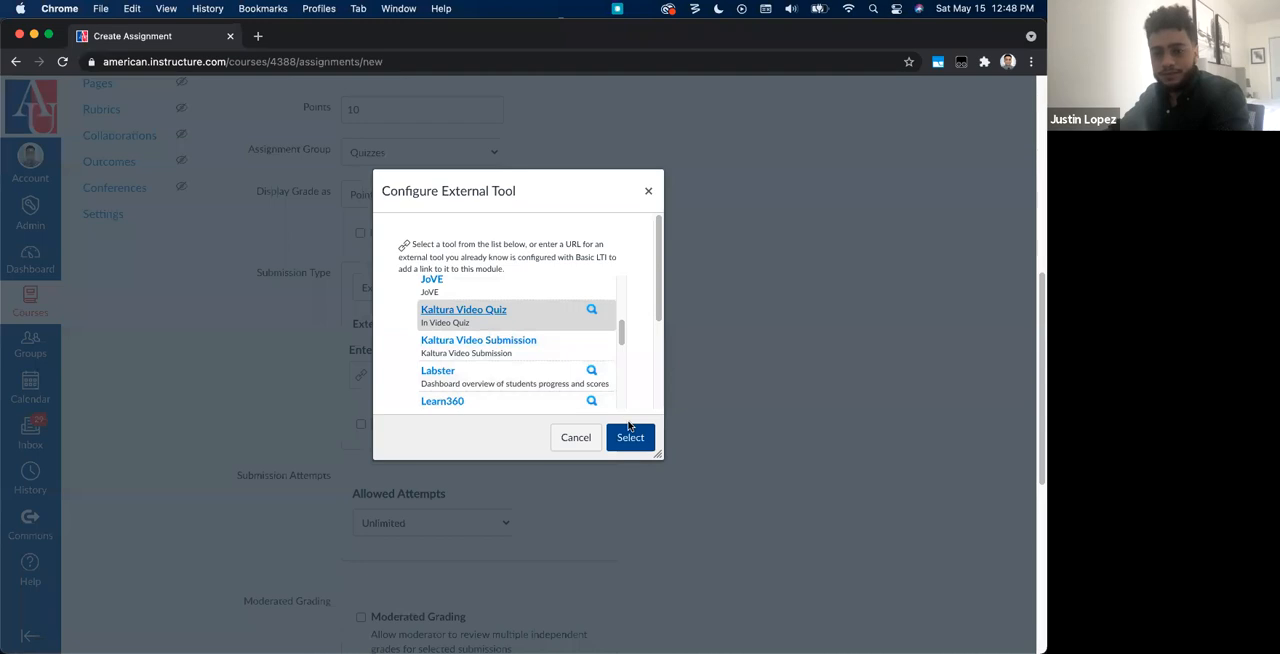
click(630, 437)
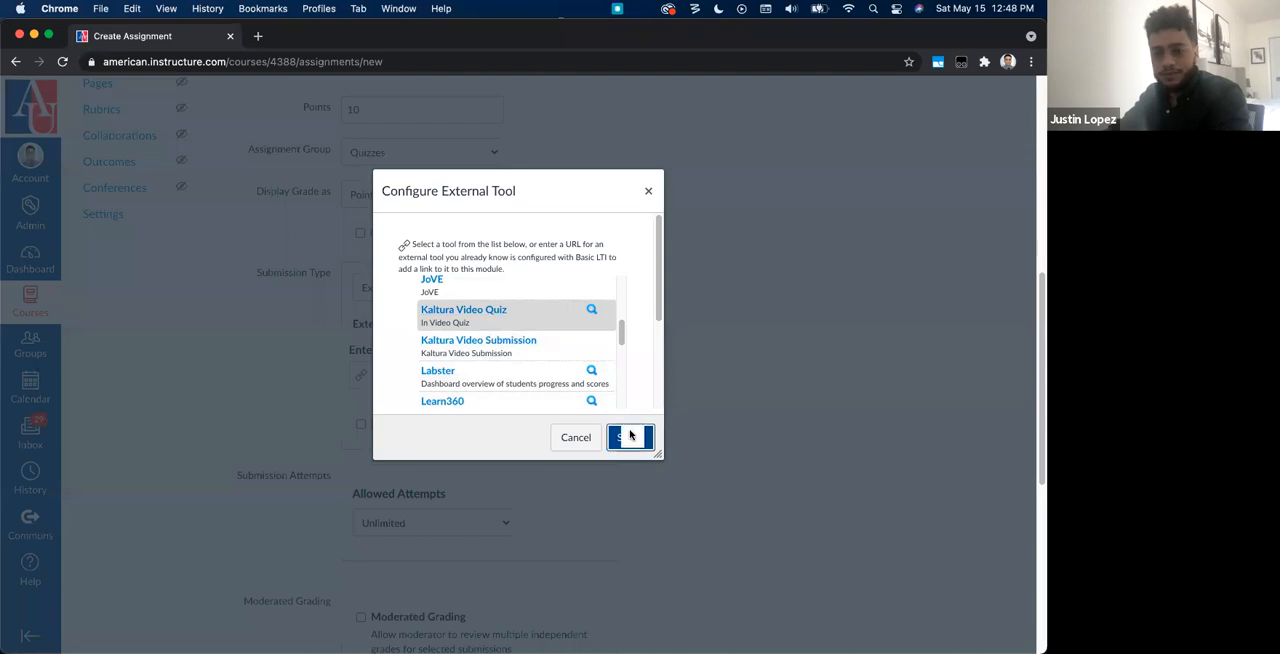
Step: Set the assignment's due date to May 17 at 11:59pm, then save and publish it
scroll(777, 458, down, 5)
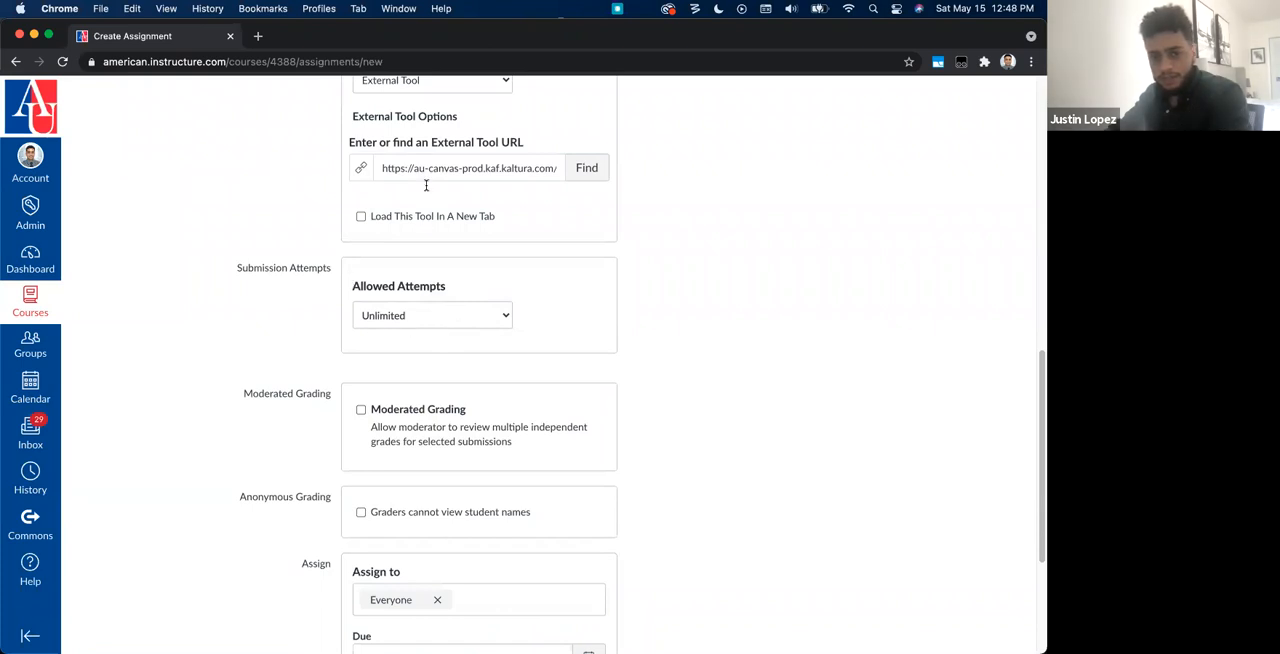
scroll(734, 391, down, 6)
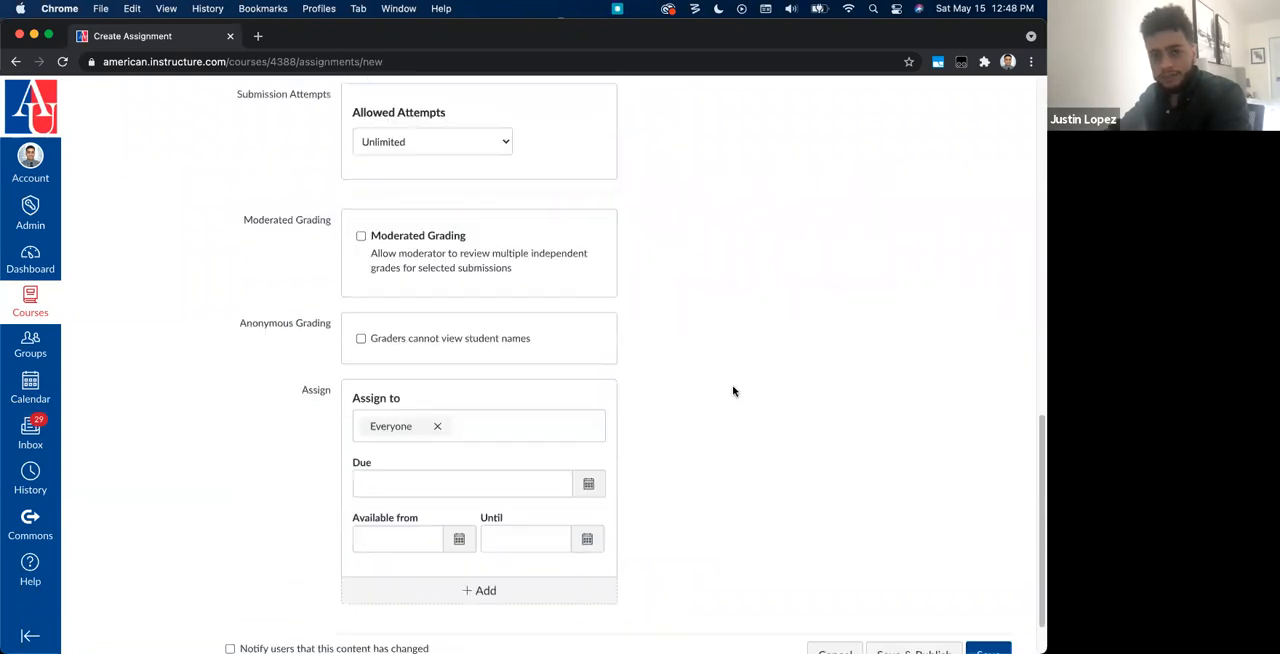
click(570, 429)
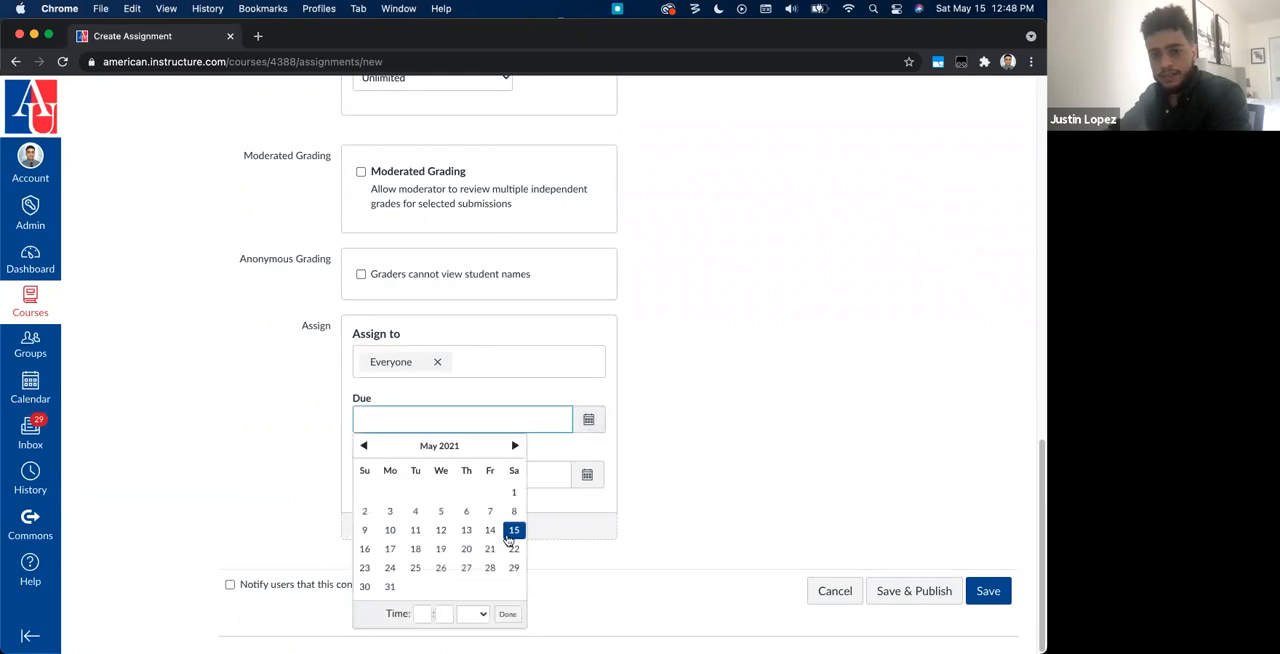
click(393, 553)
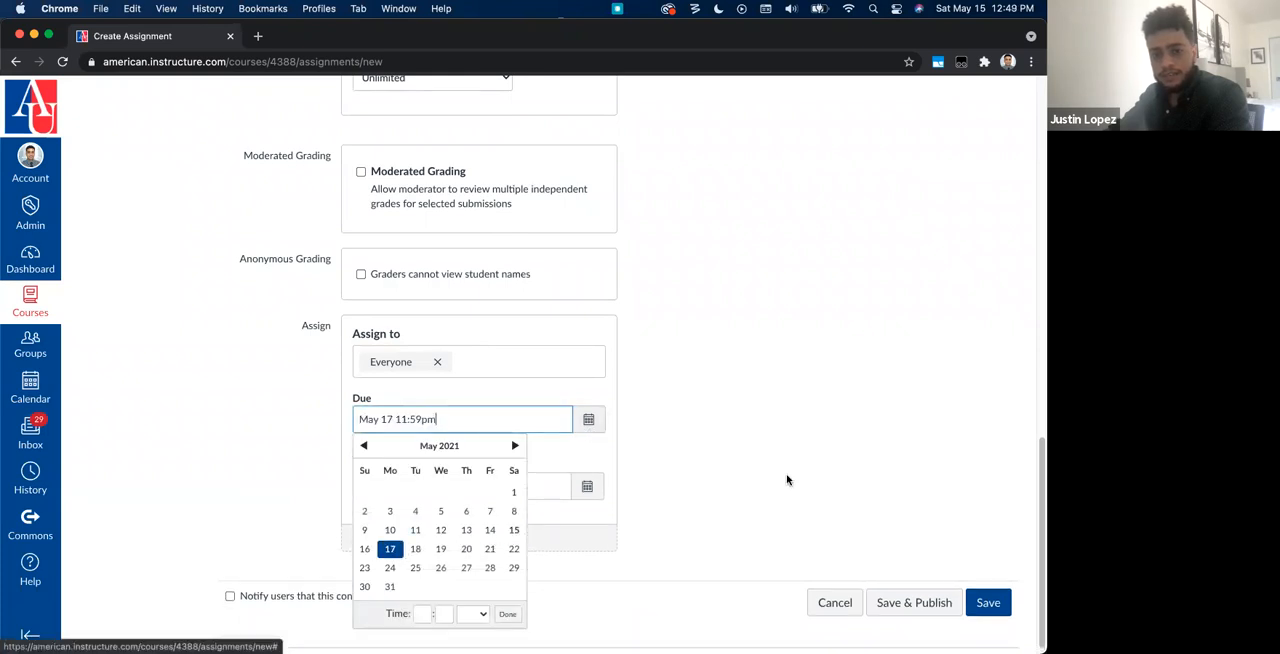
click(775, 477)
click(927, 600)
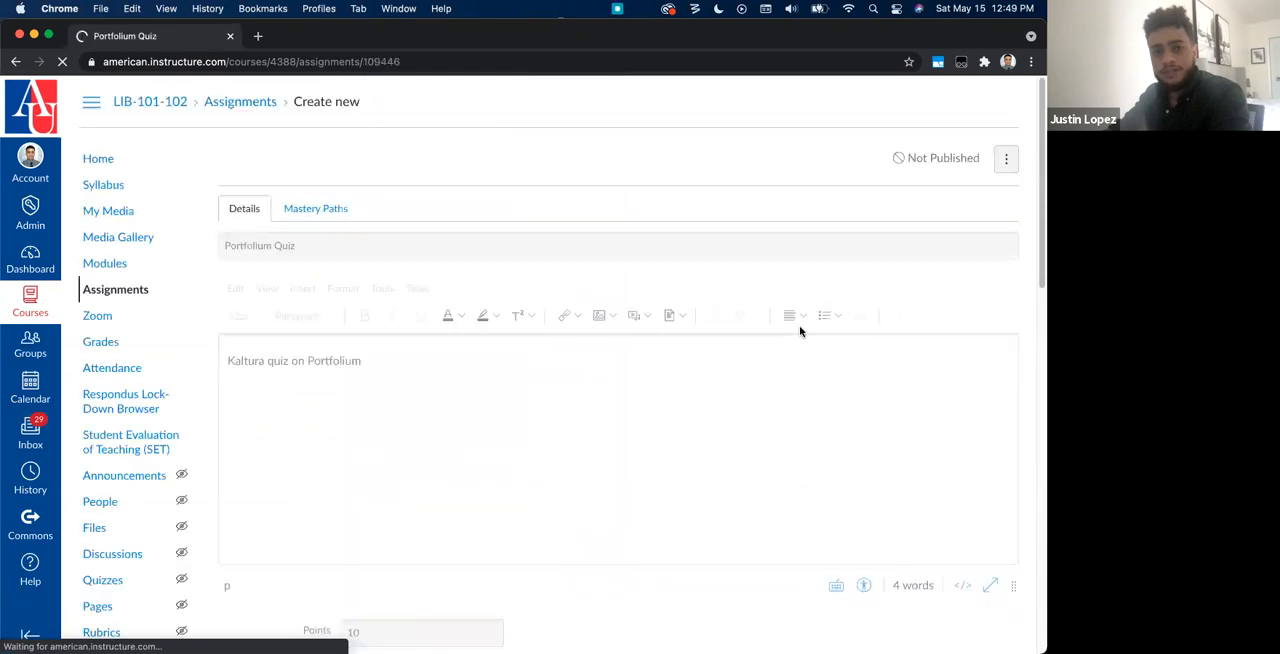
Step: Edit the published assignment, rename it "Portfolium 2.0 Quiz" and save it
click(866, 164)
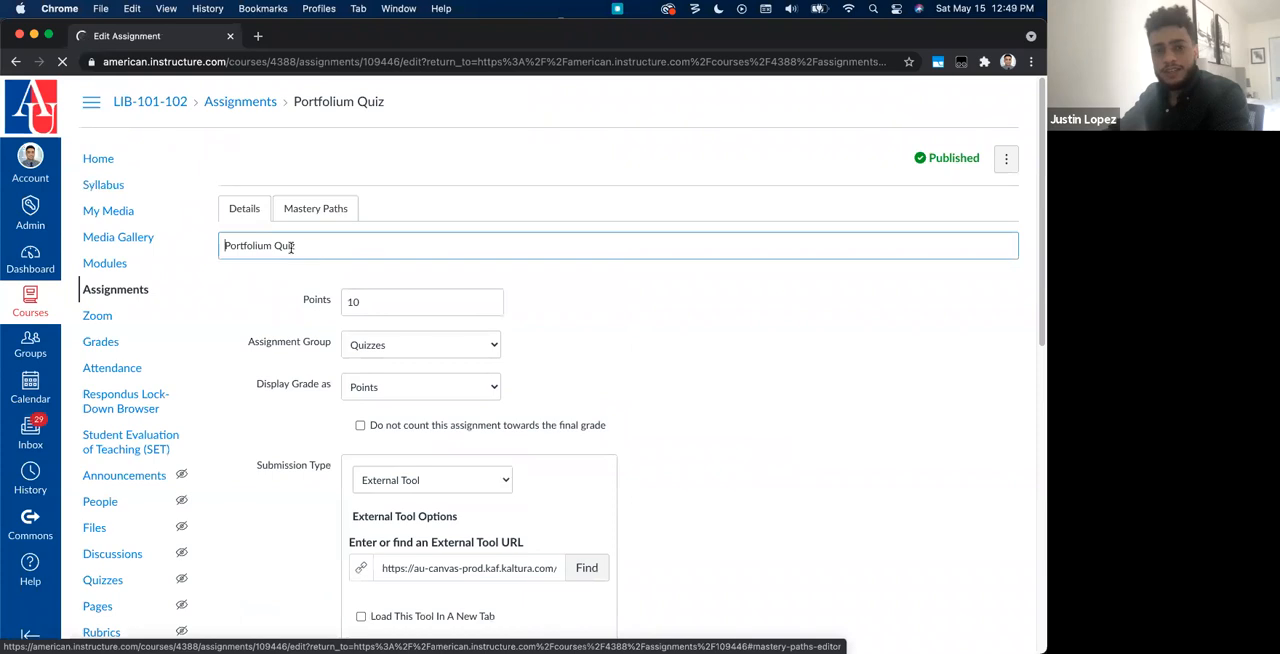
text(2.0)
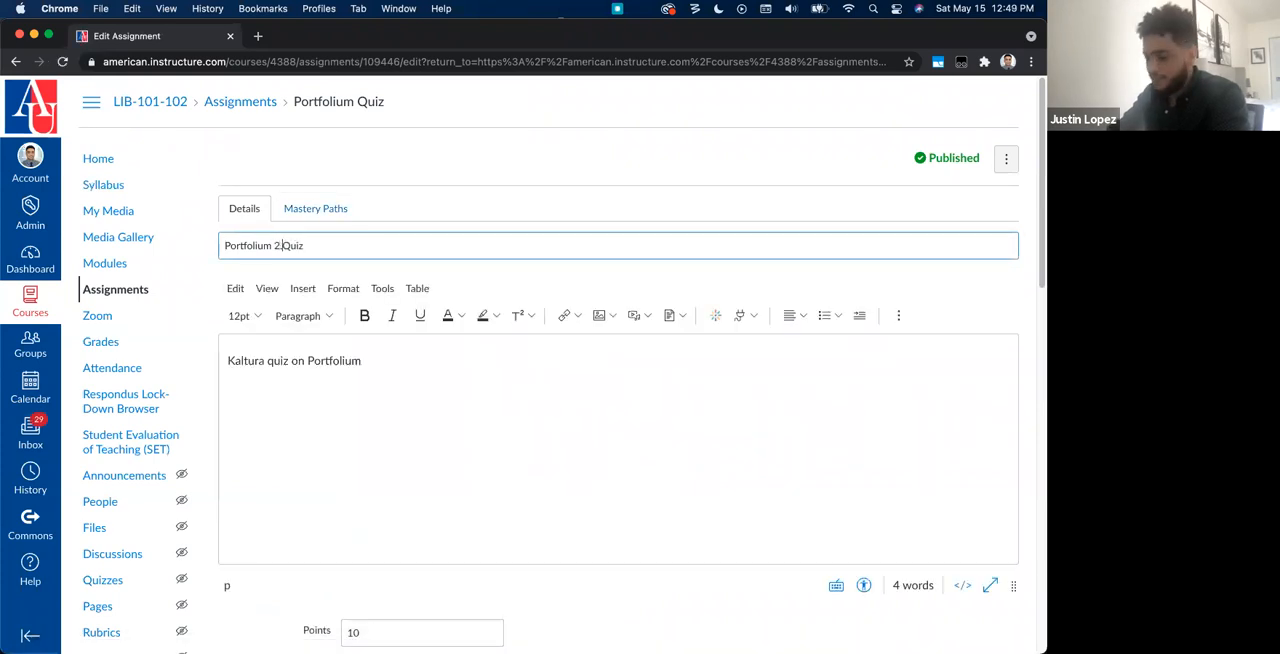
scroll(724, 443, down, 15)
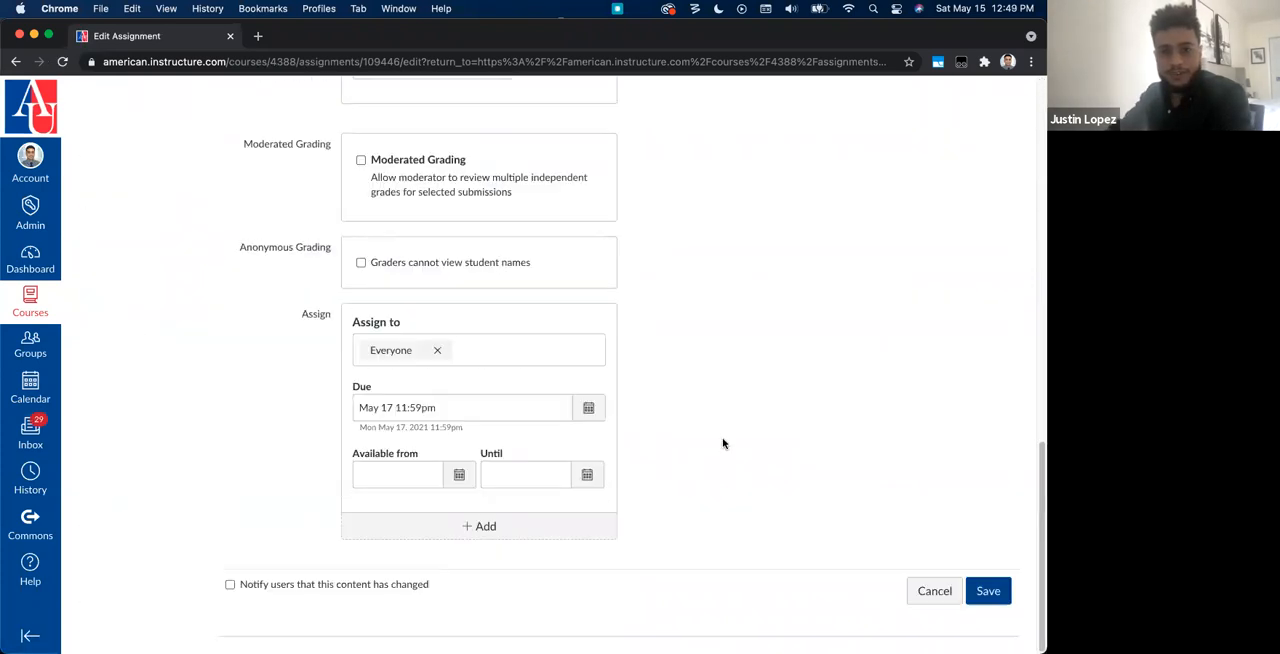
click(985, 589)
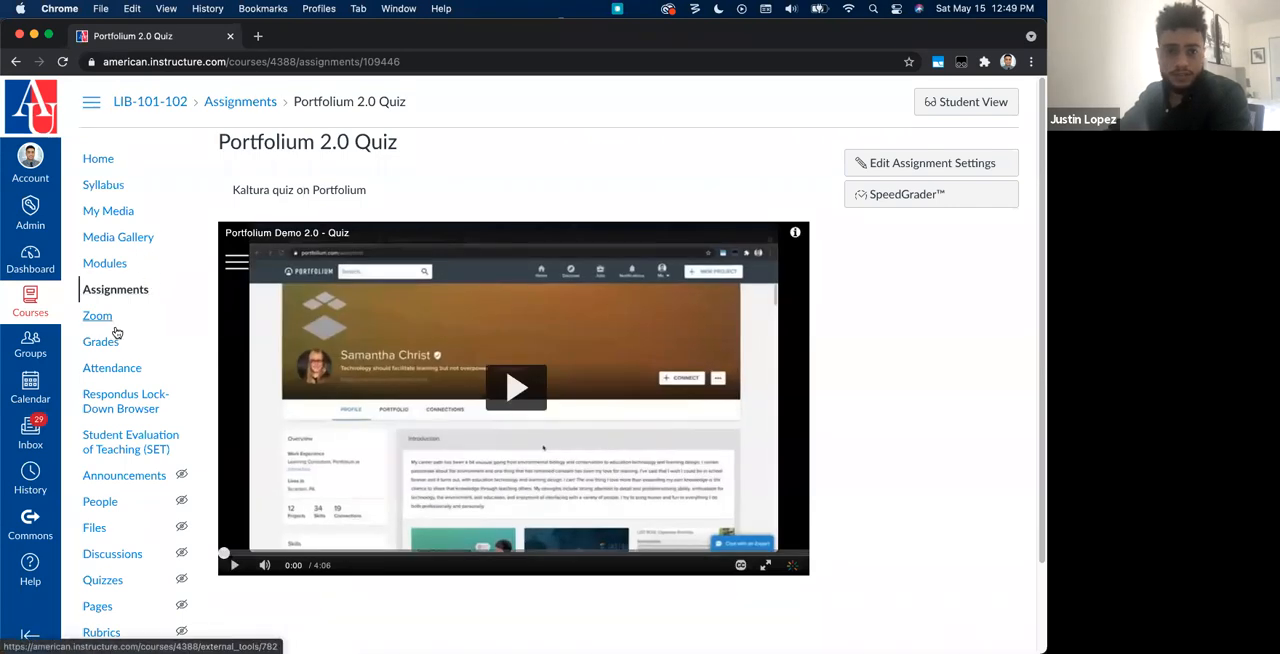
Step: Open the course roster and act as the student enrolled in section LIB-102
click(112, 502)
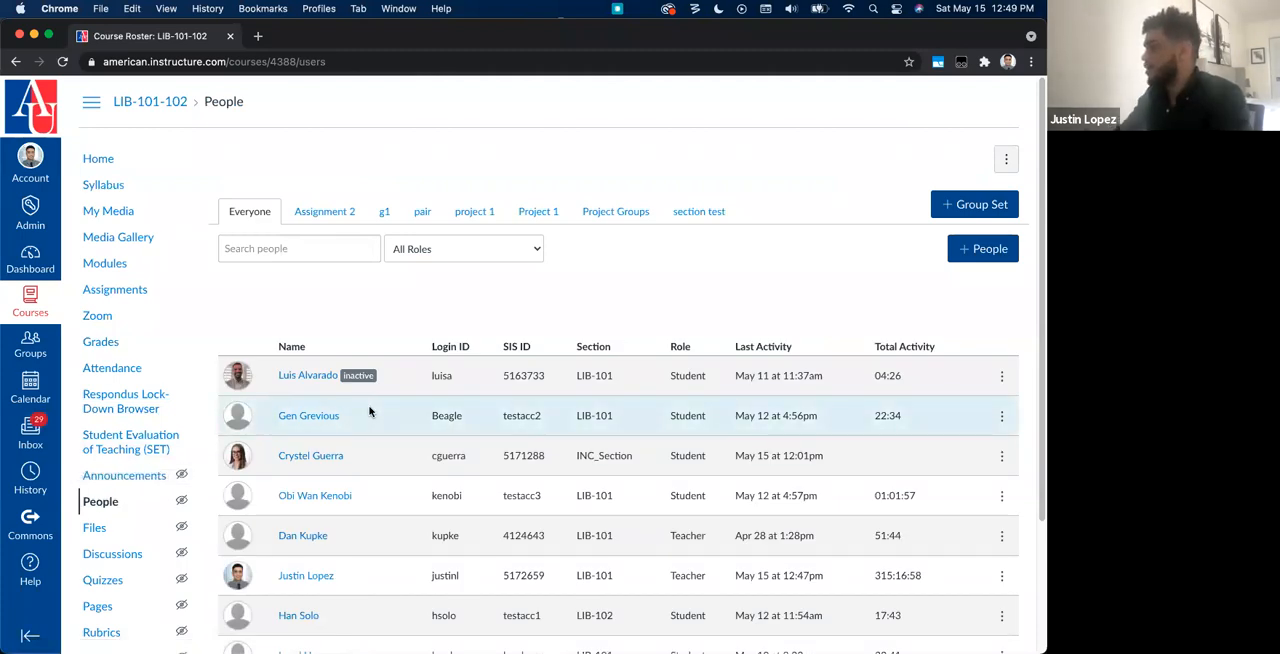
scroll(383, 399, down, 3)
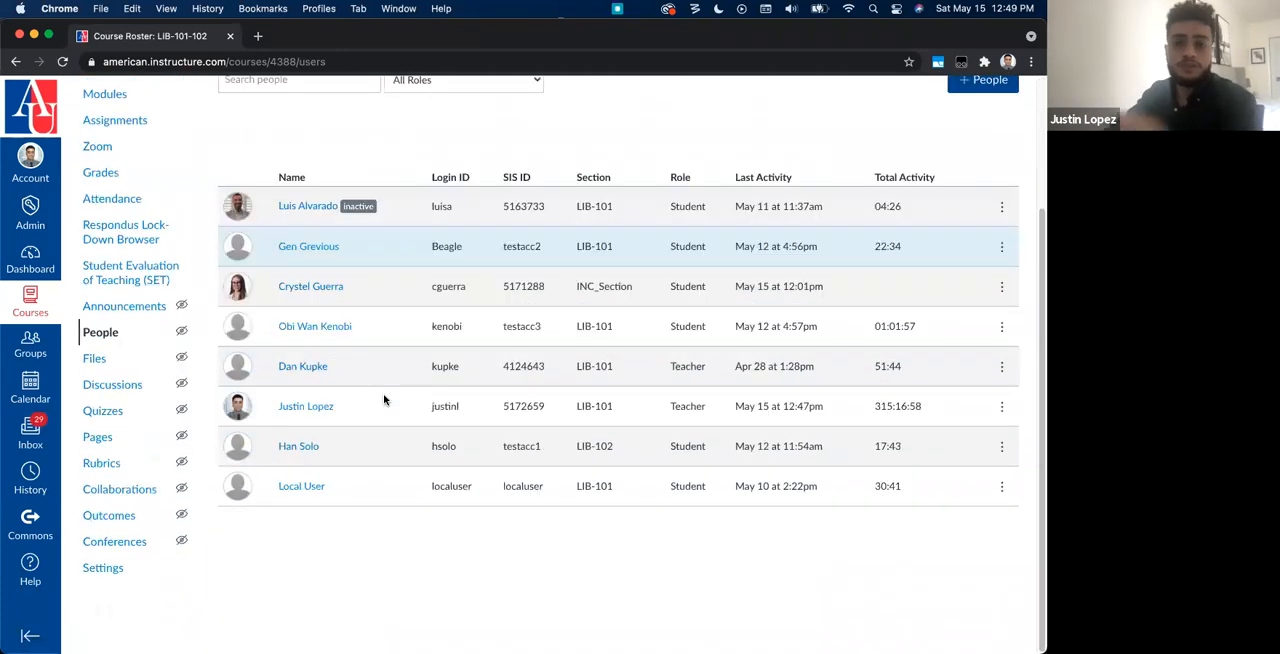
click(296, 452)
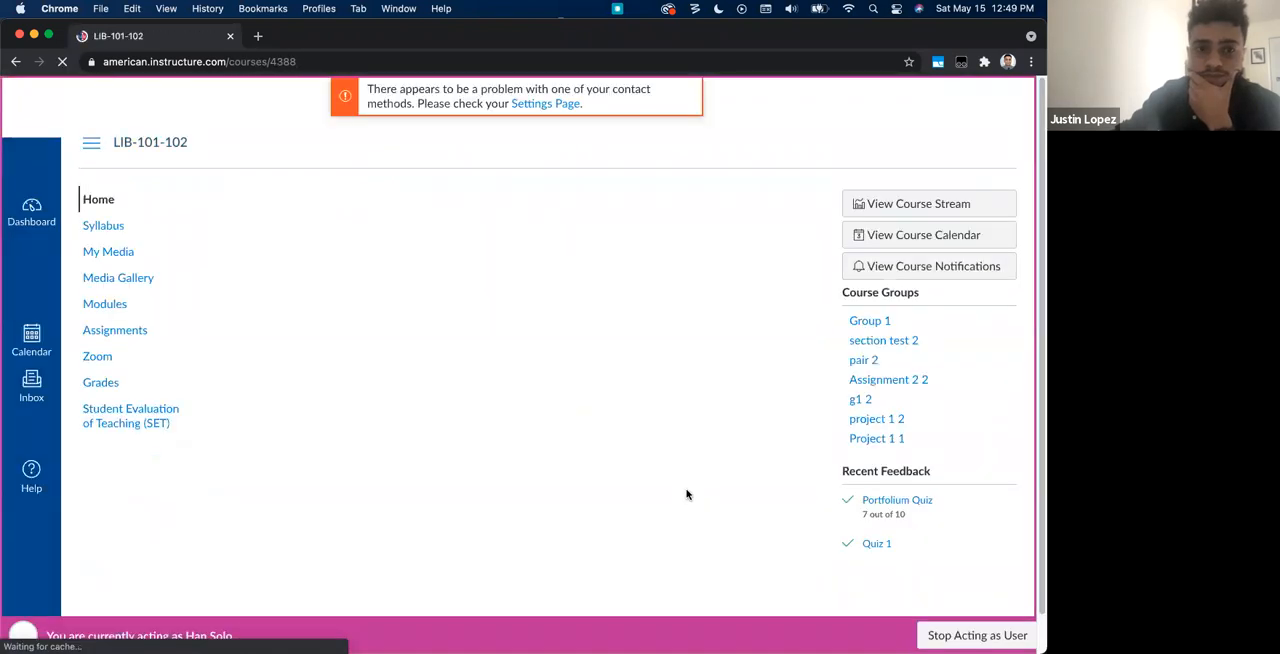
Step: Open the upcoming Portfolium 2.0 Quiz assignment from the student's assignment list and start its video quiz
click(128, 338)
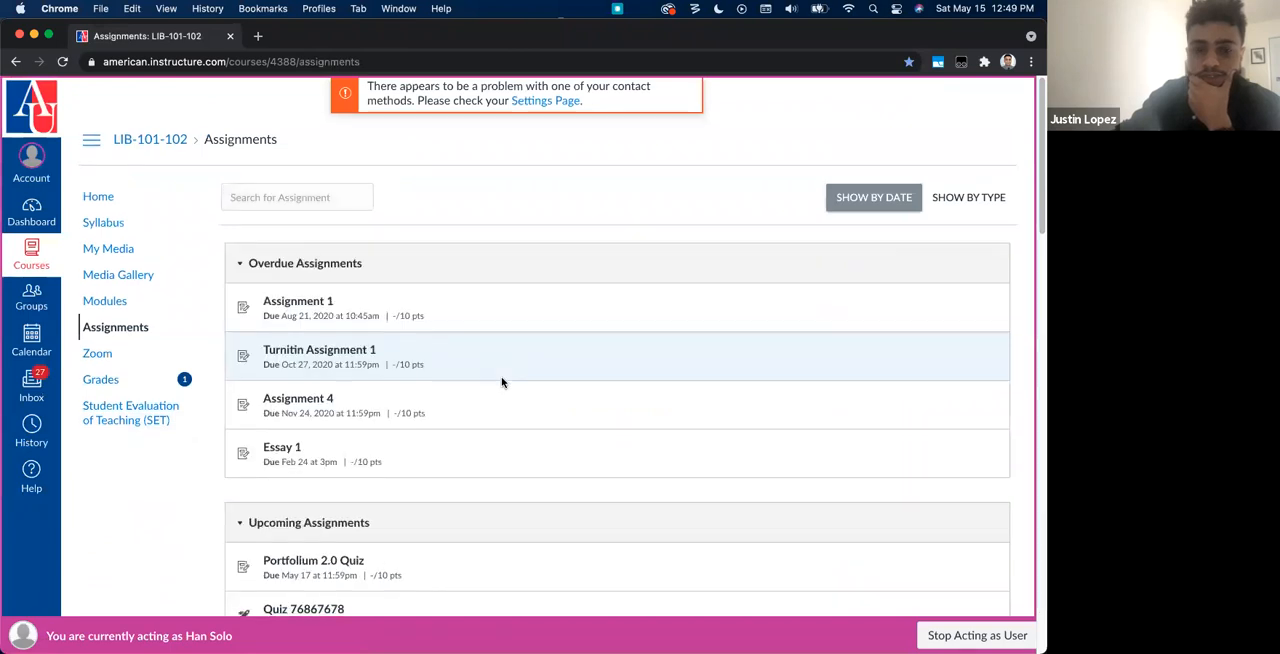
scroll(466, 417, down, 2)
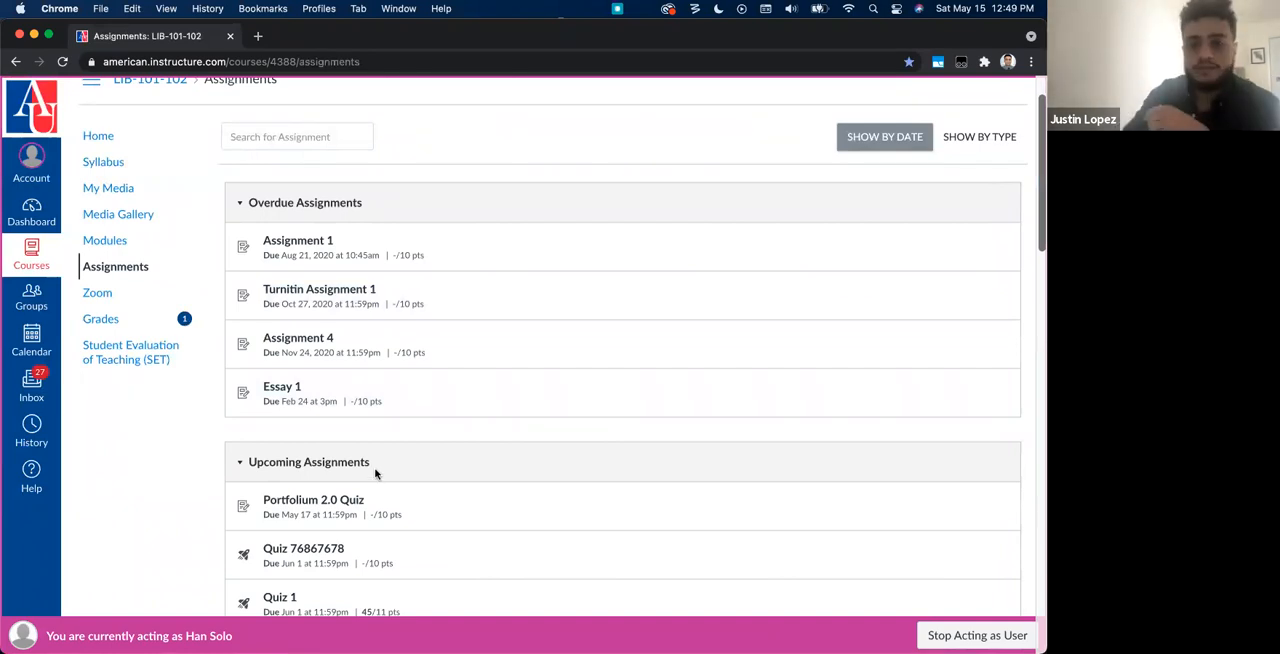
click(323, 502)
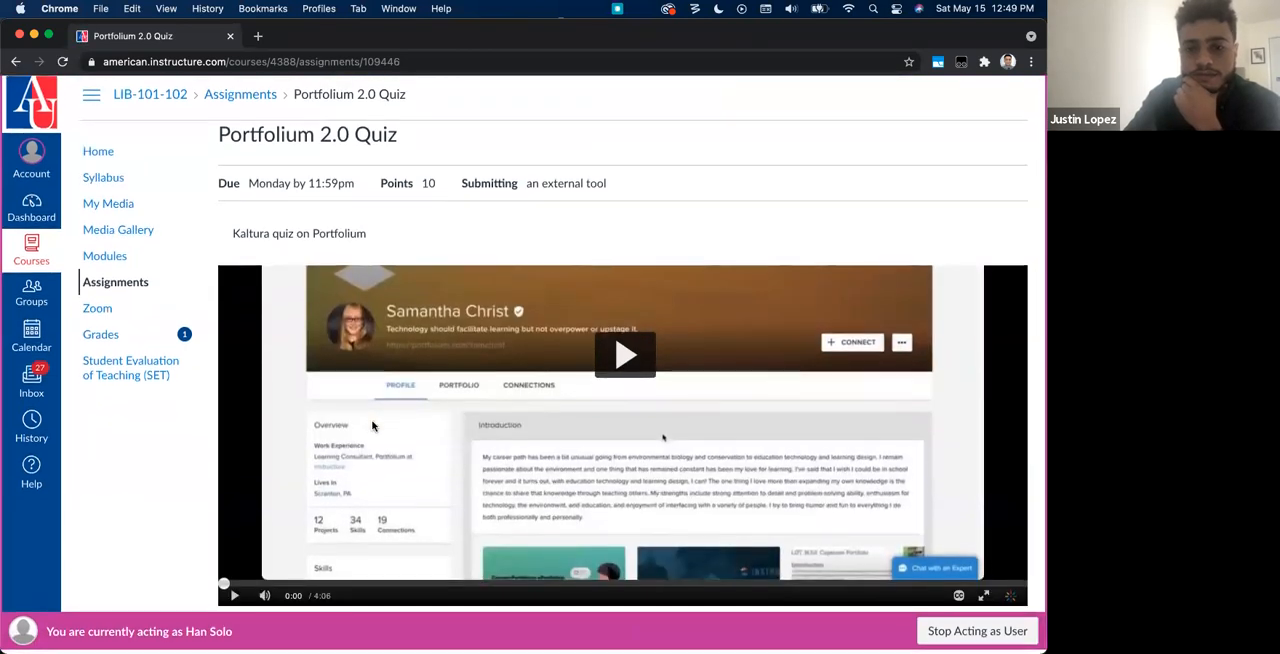
click(620, 381)
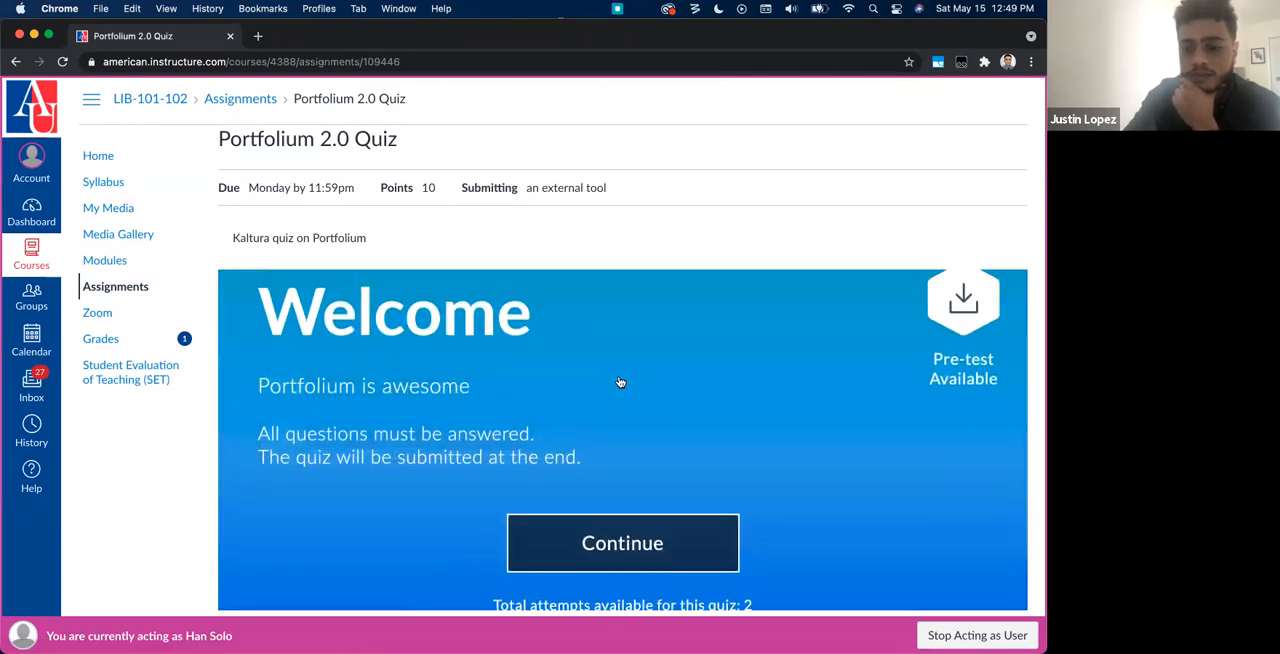
key(super+minus)
key(super+minus)
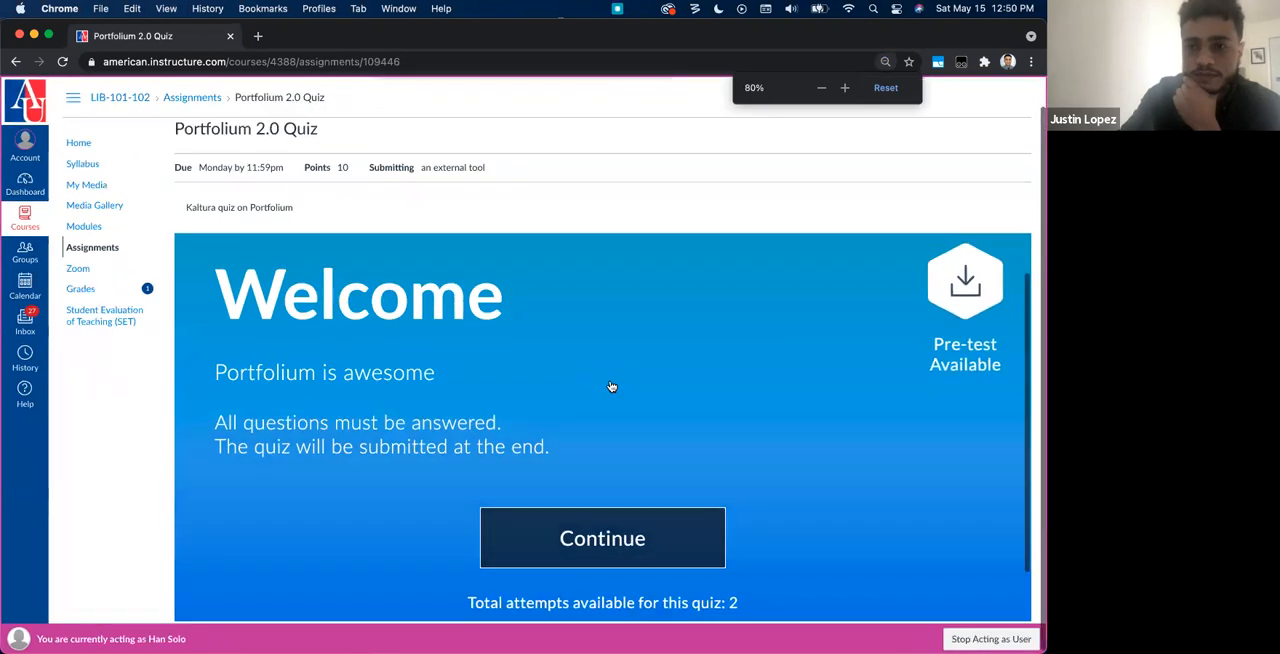
key(super+minus)
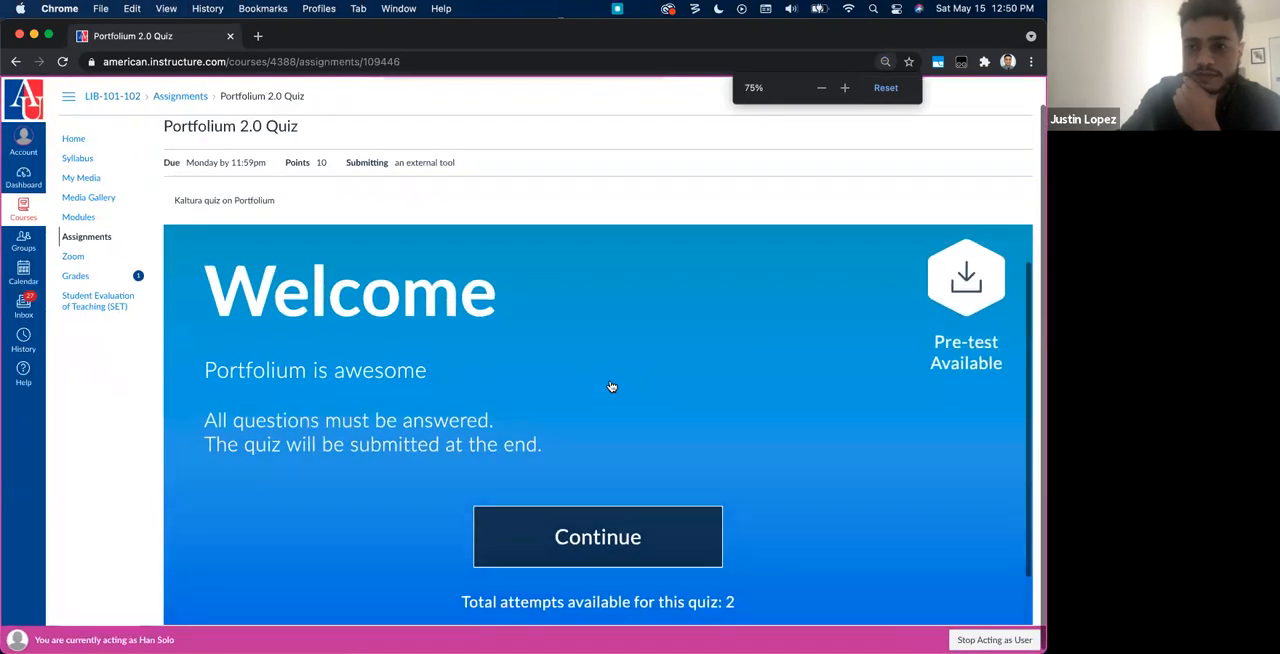
click(886, 87)
Step: Continue past the quiz's welcome page, answer "What is Canvas?" with Learning Management System and resume the video
scroll(620, 300, down, 2)
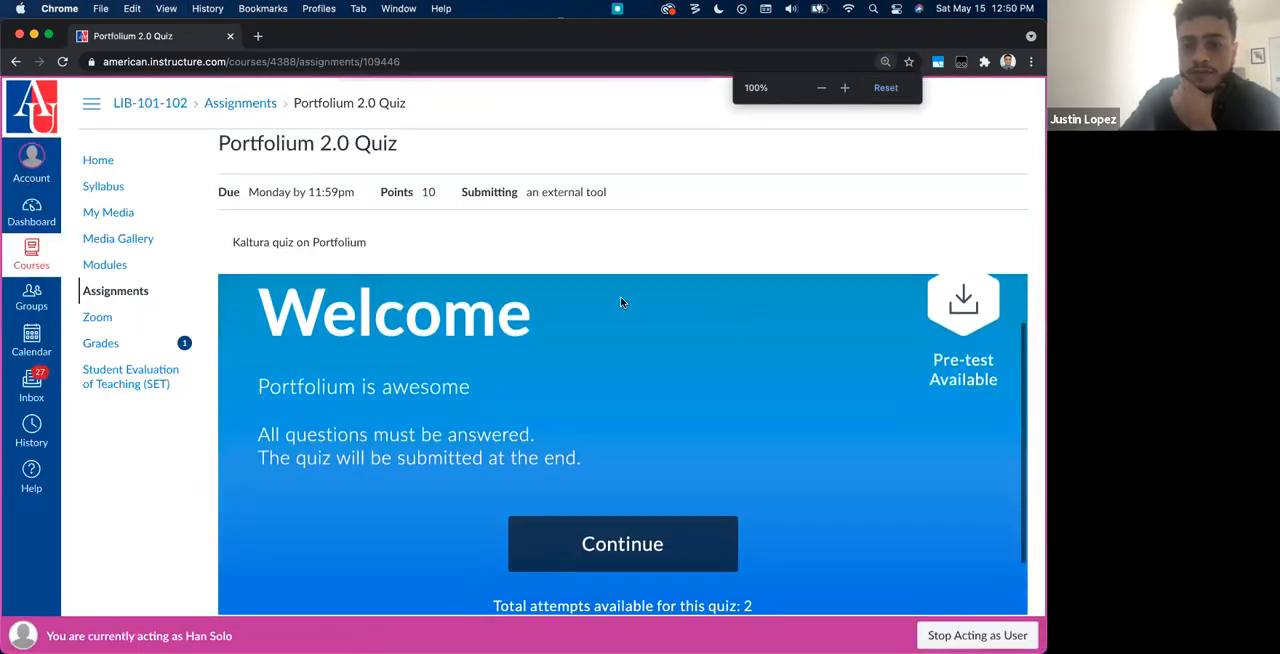
scroll(441, 405, down, 2)
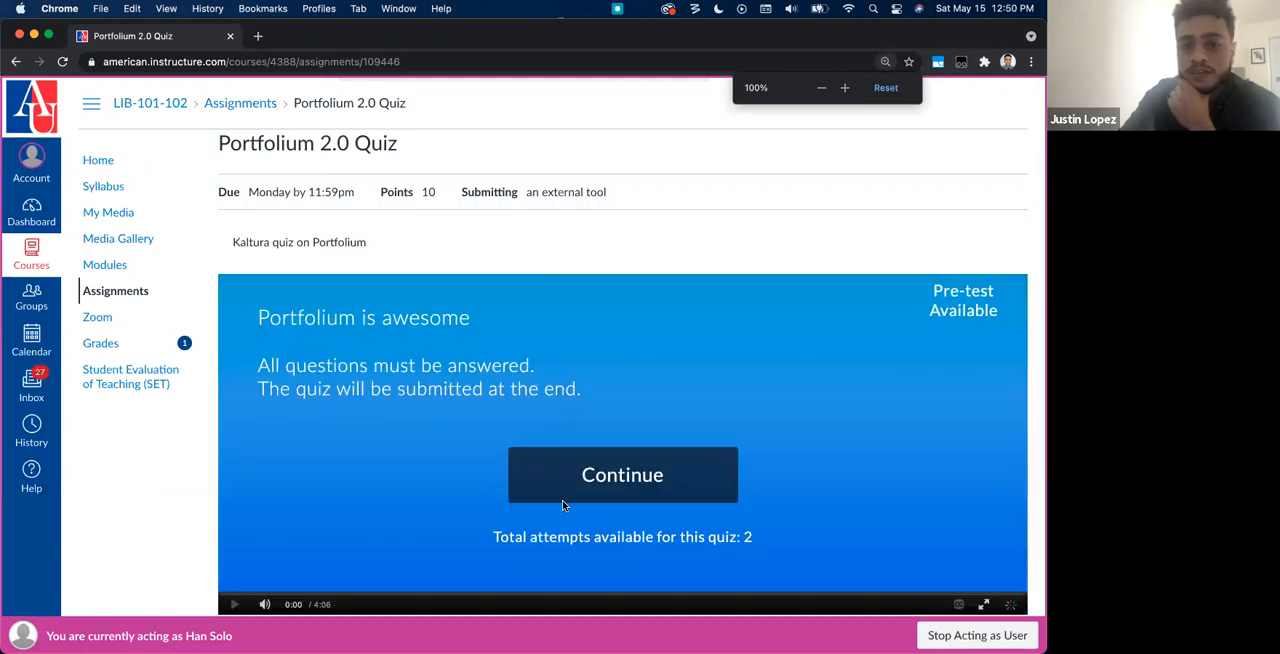
click(600, 480)
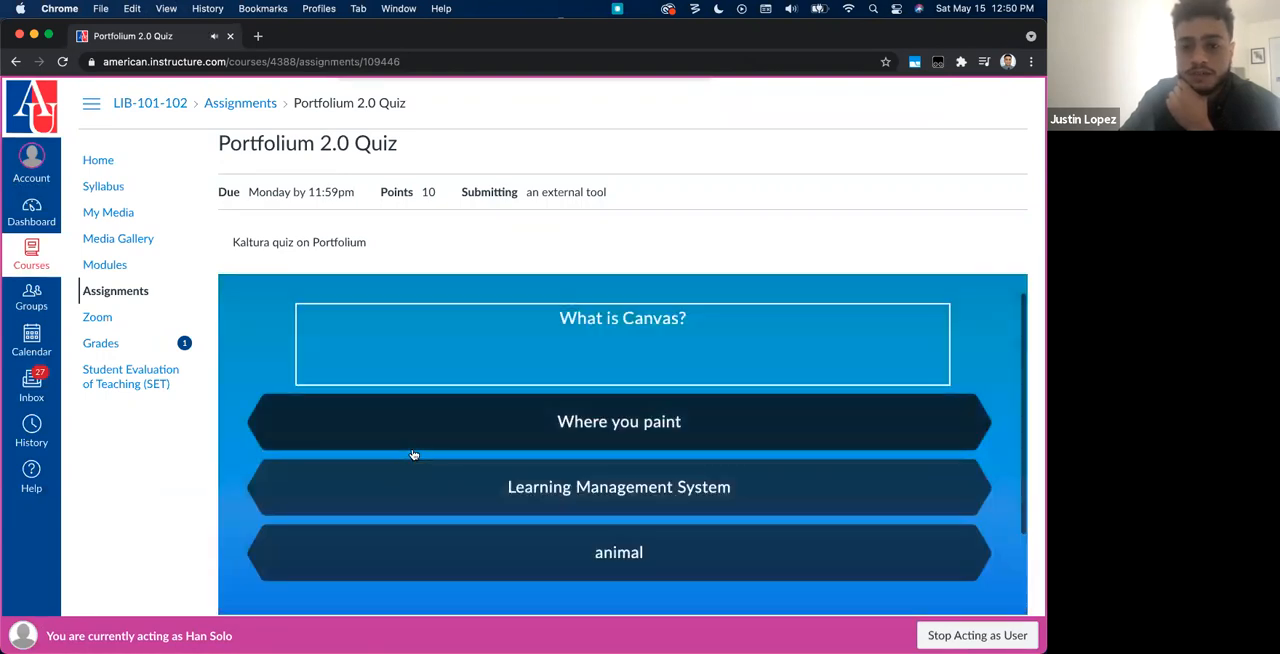
click(532, 470)
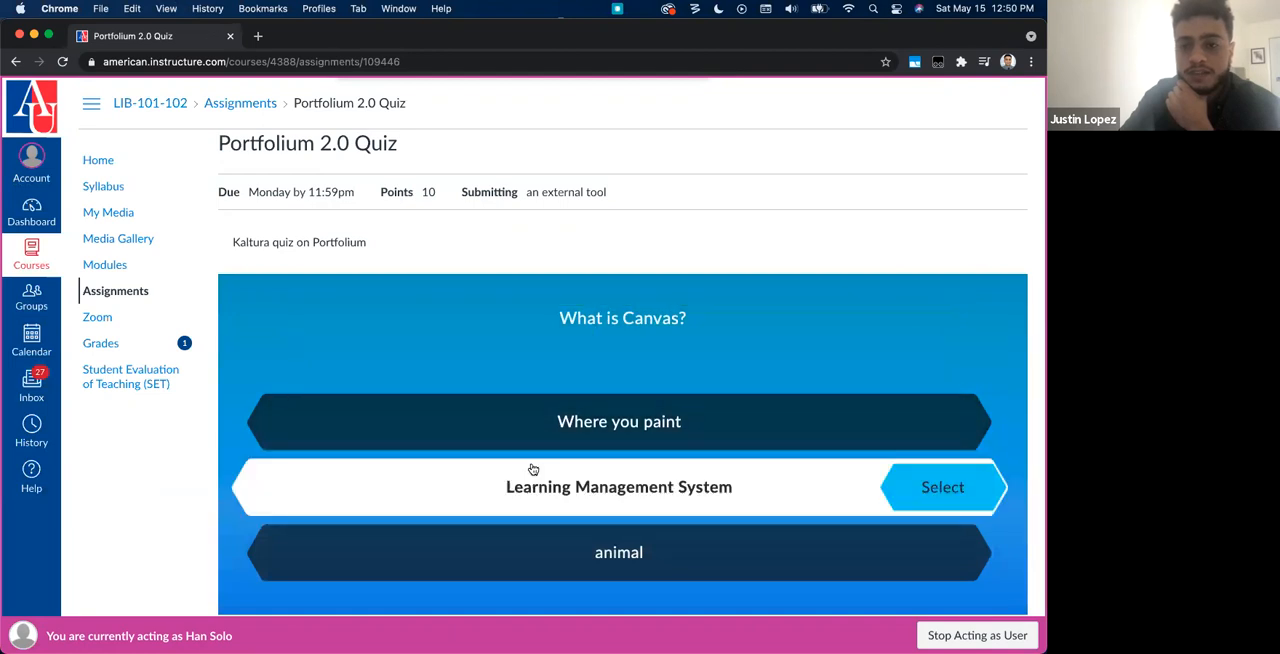
click(957, 468)
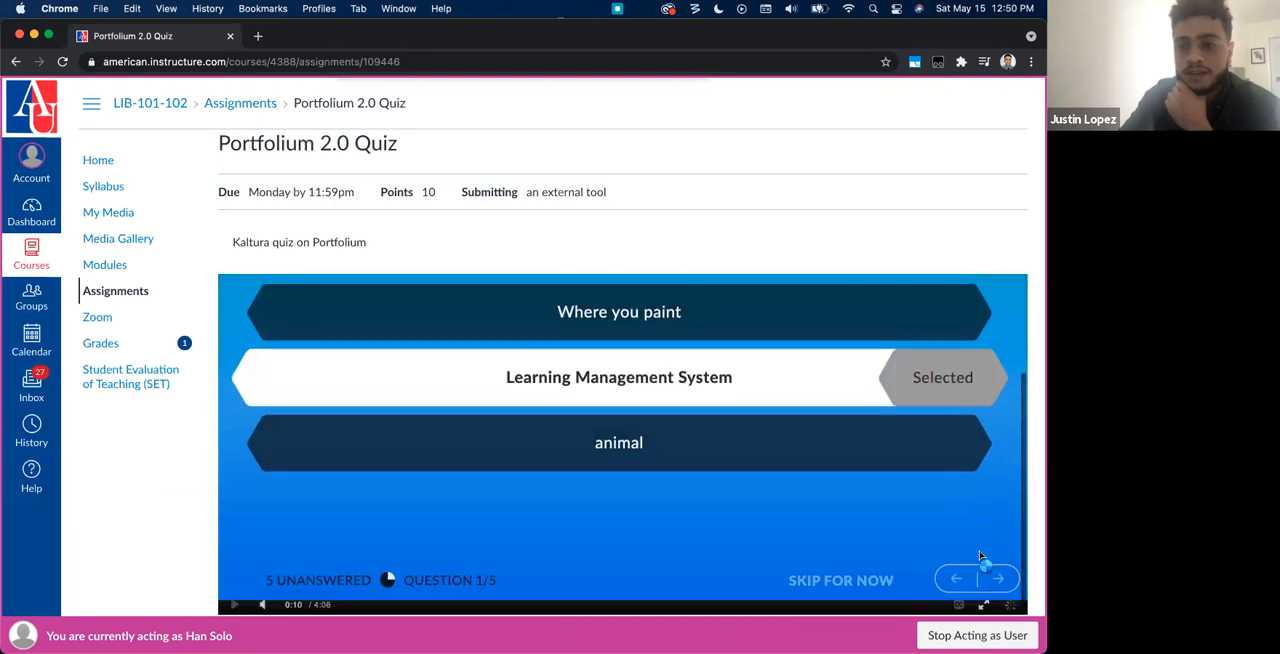
click(868, 580)
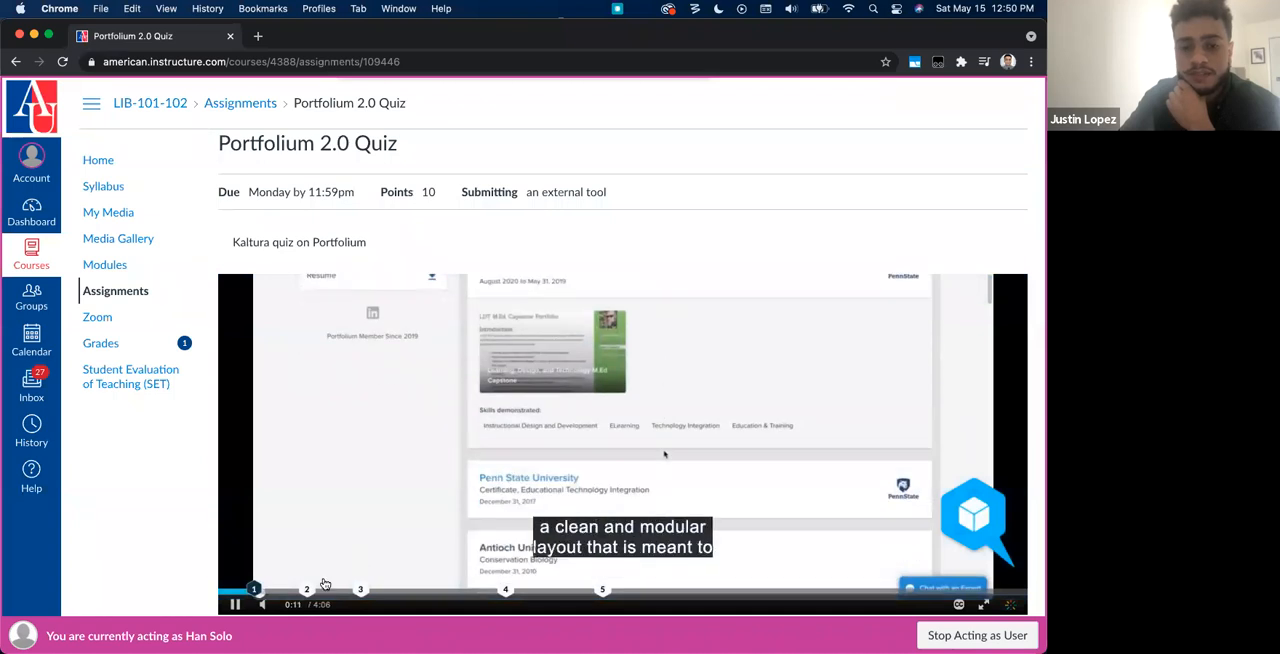
Step: Answer False to "Canvas is better than Blackboard" in question 2 and continue past the reflection point in question 3
click(307, 591)
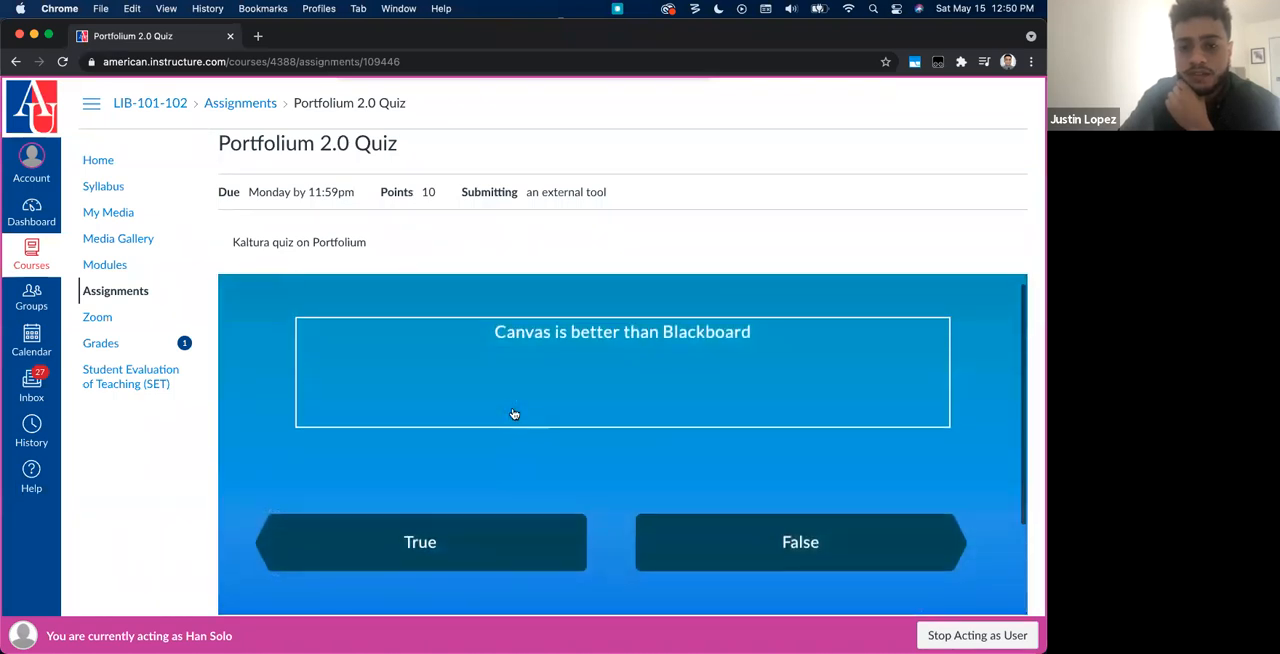
click(777, 557)
click(886, 506)
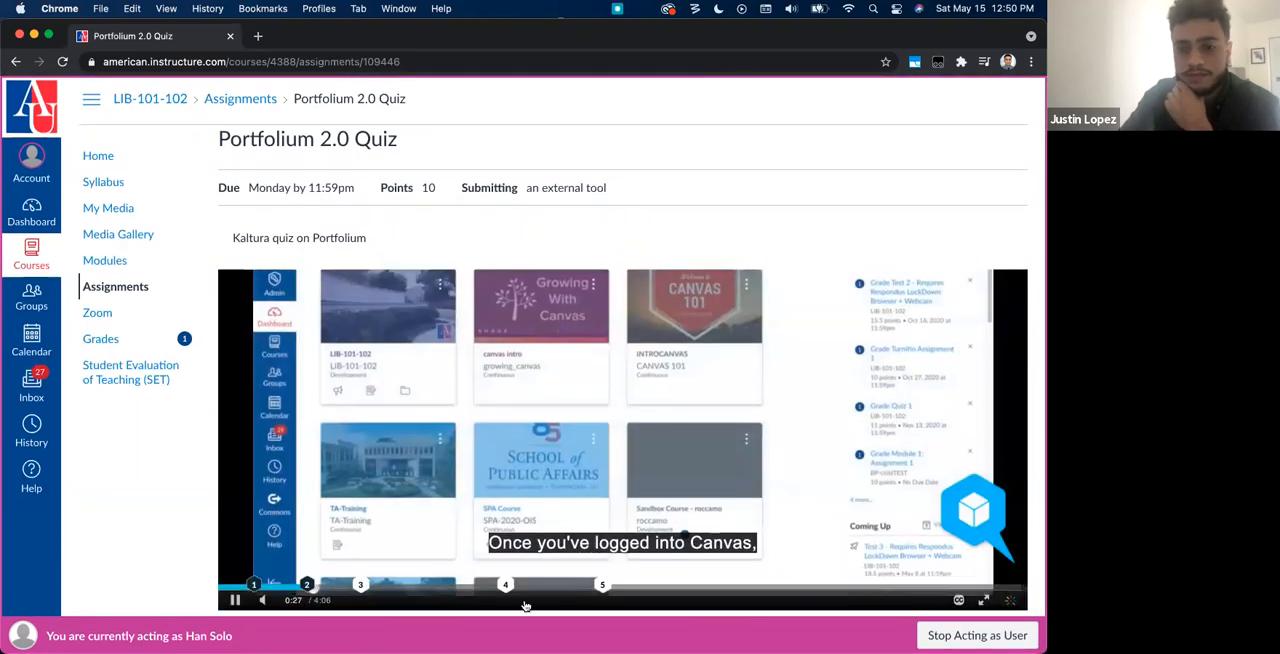
click(361, 594)
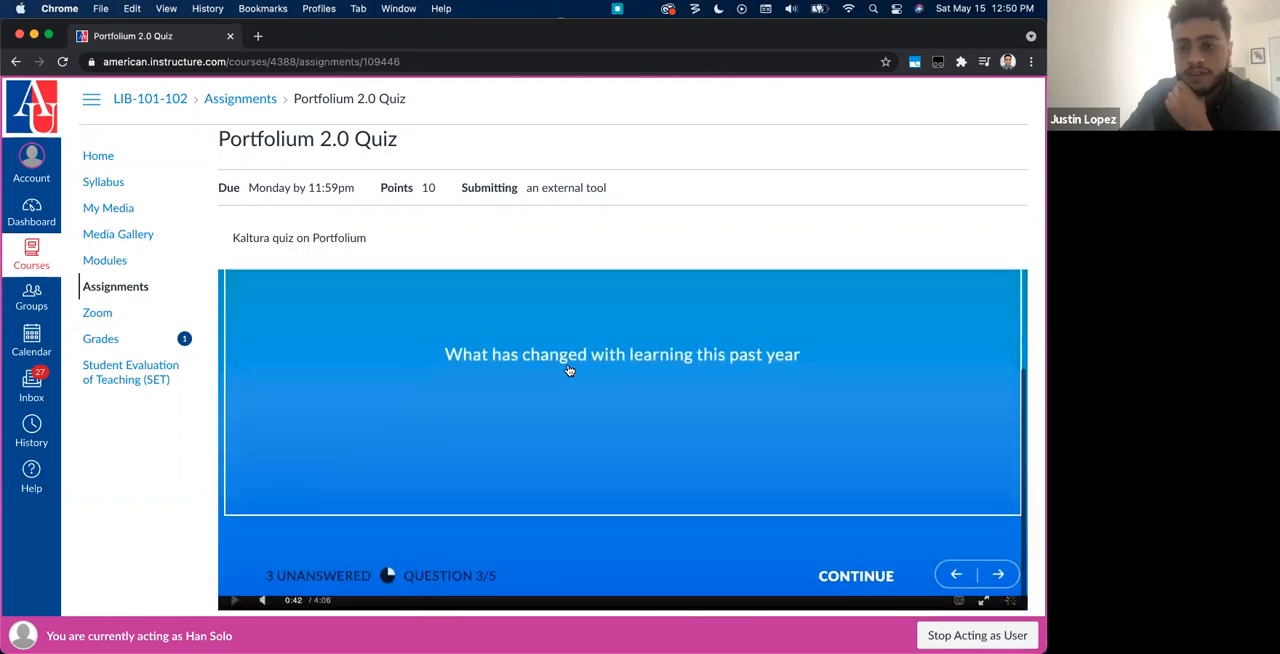
click(868, 577)
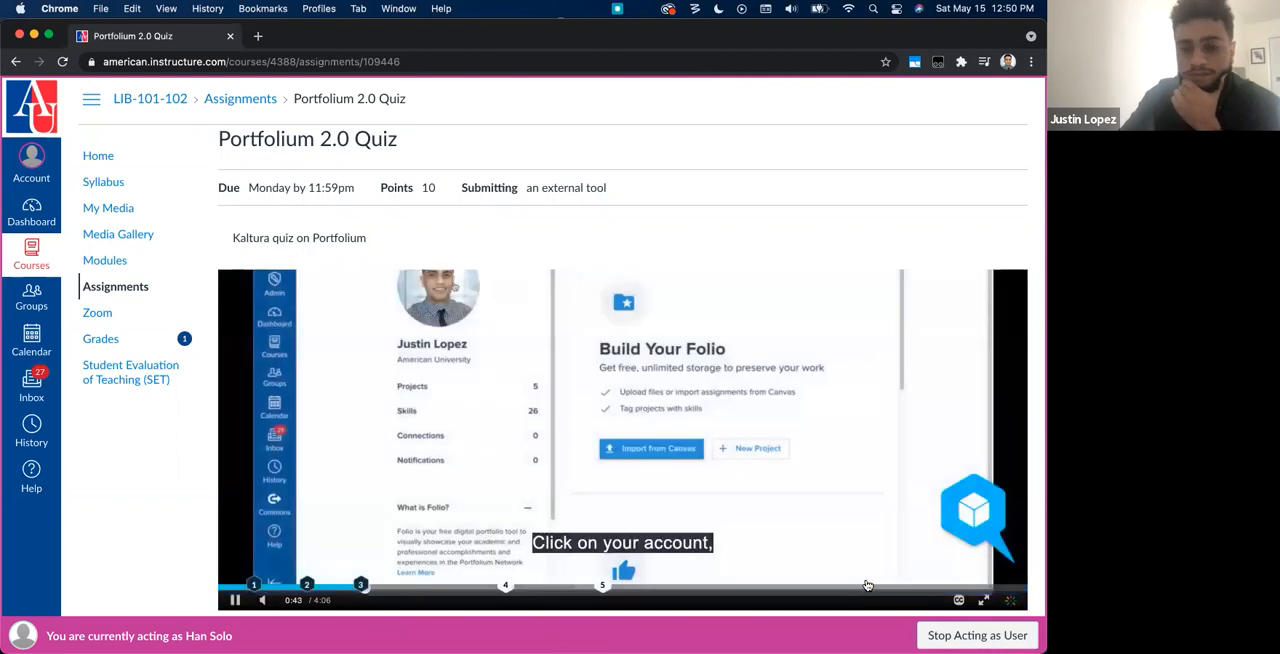
Step: Answer open question 4 about what was learned in the course with "Kaltura, portfolium and MEdia gallery" and save it
click(508, 585)
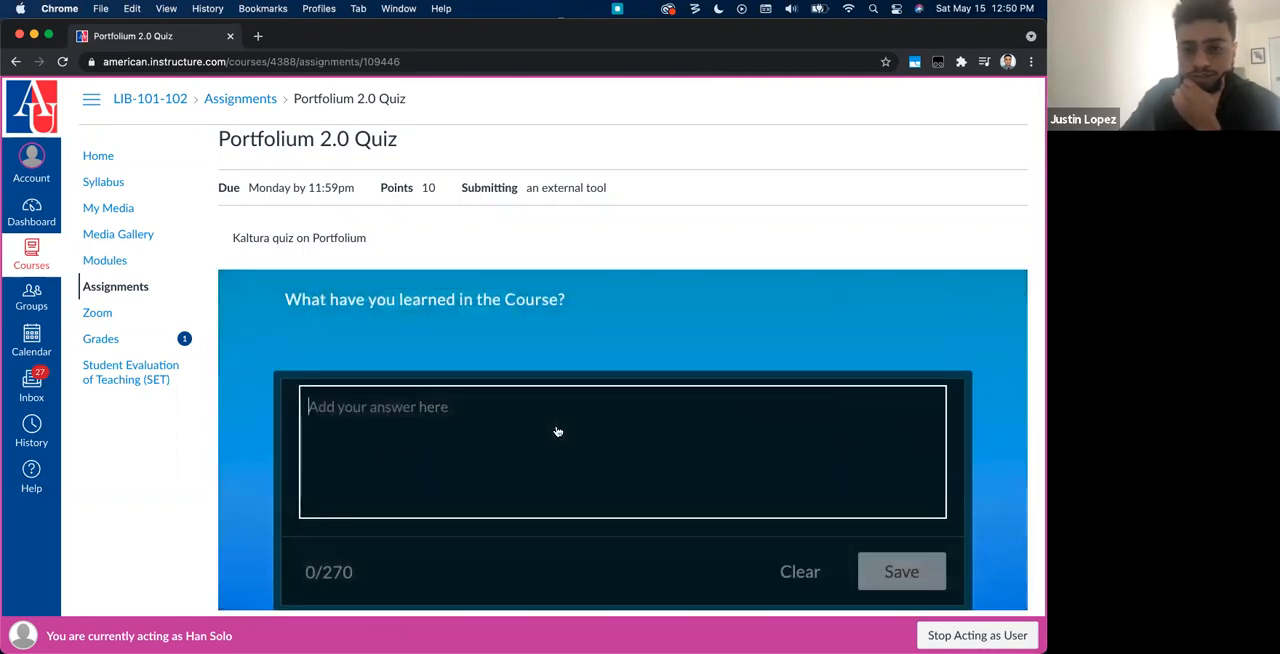
scroll(558, 432, down, 1)
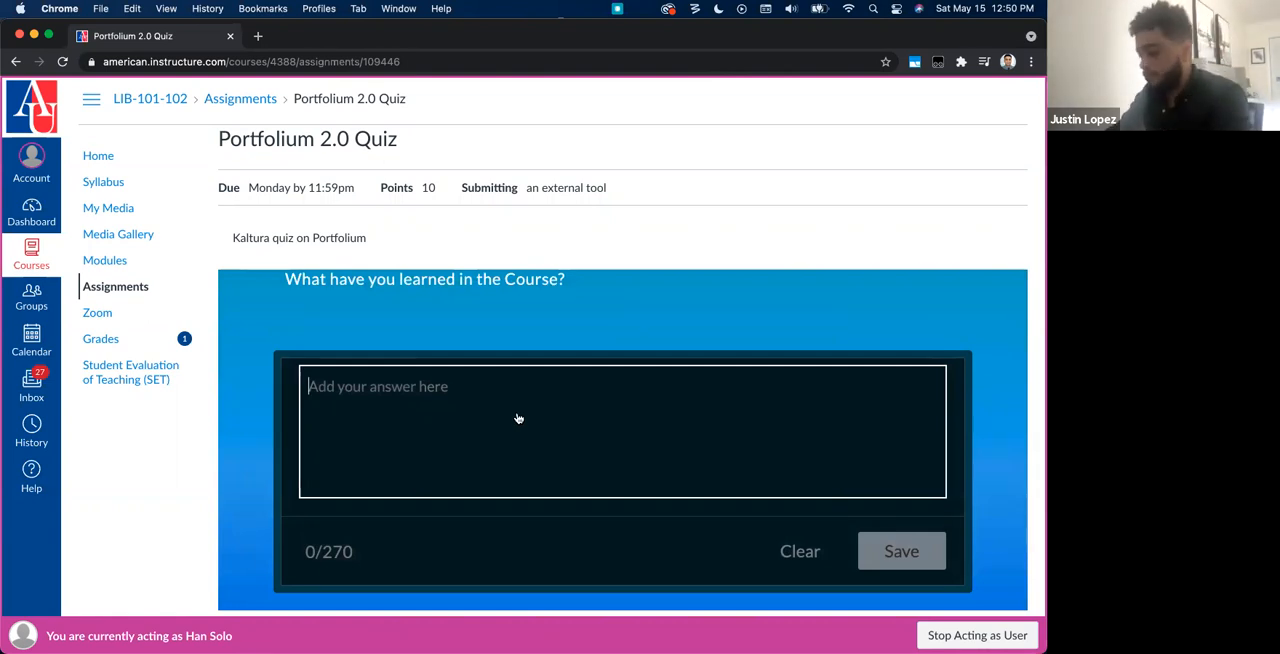
text(Kal)
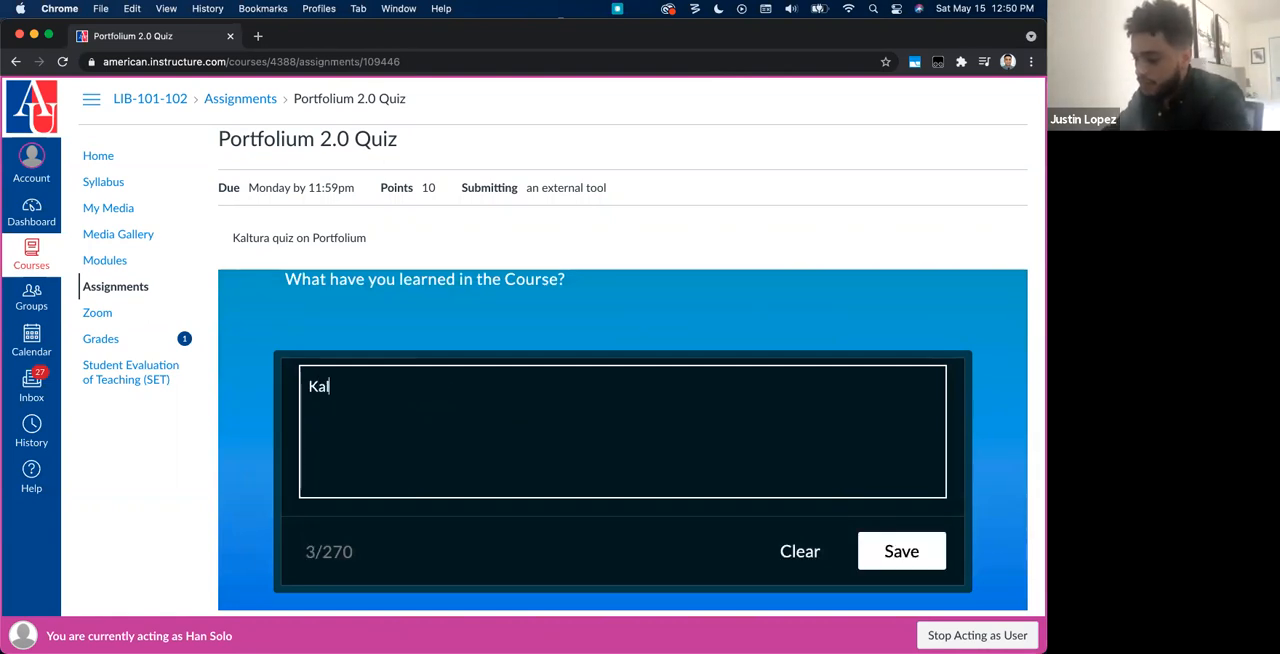
text(tura, portfolium and )
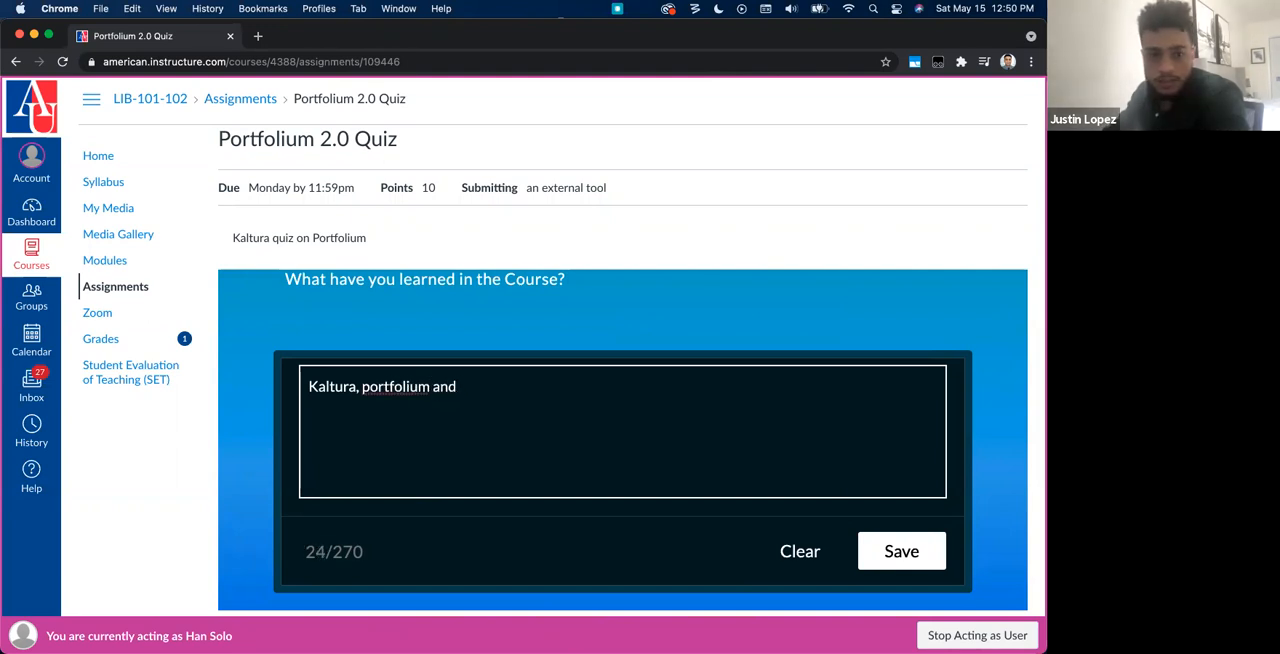
text(MEdia gallery)
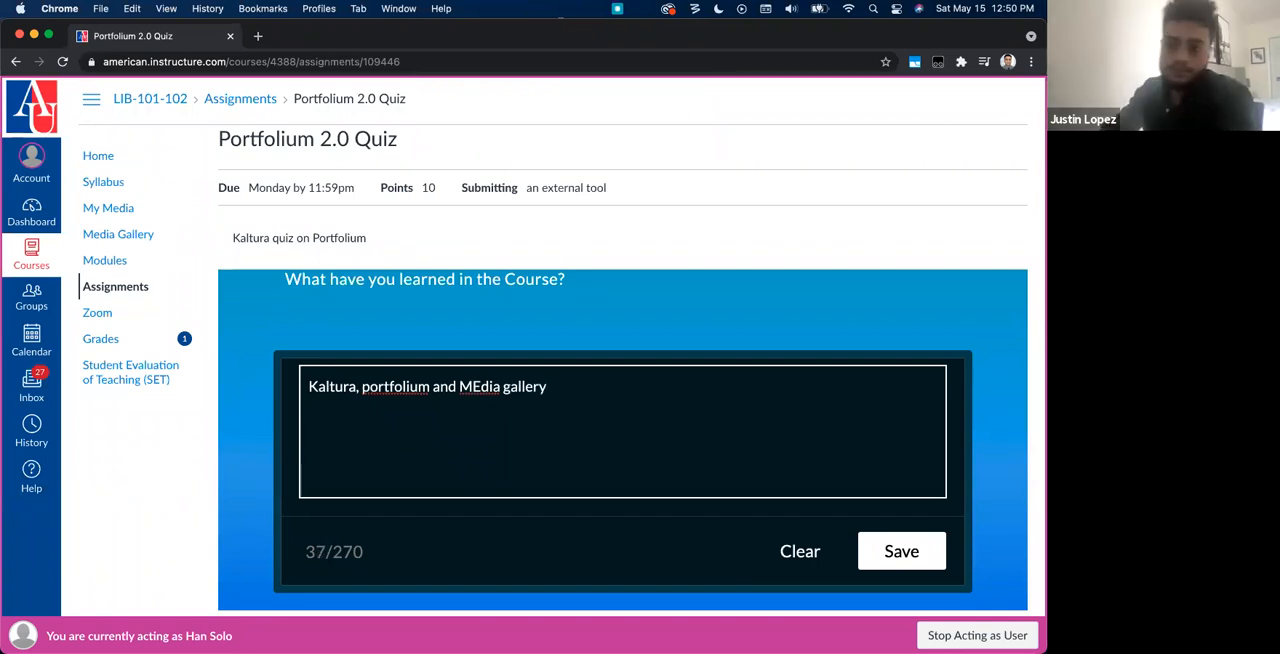
click(901, 551)
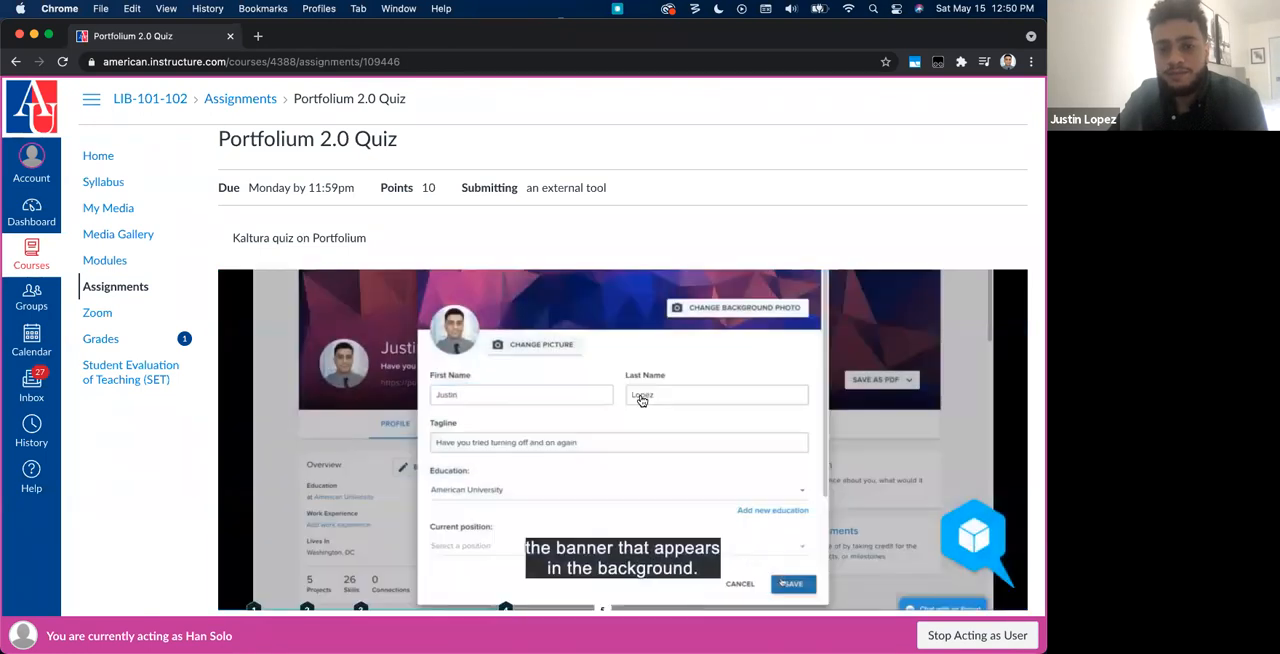
Step: Go to question 5 and choose video as the answer to "Kaltura is a ___ platform"
click(601, 590)
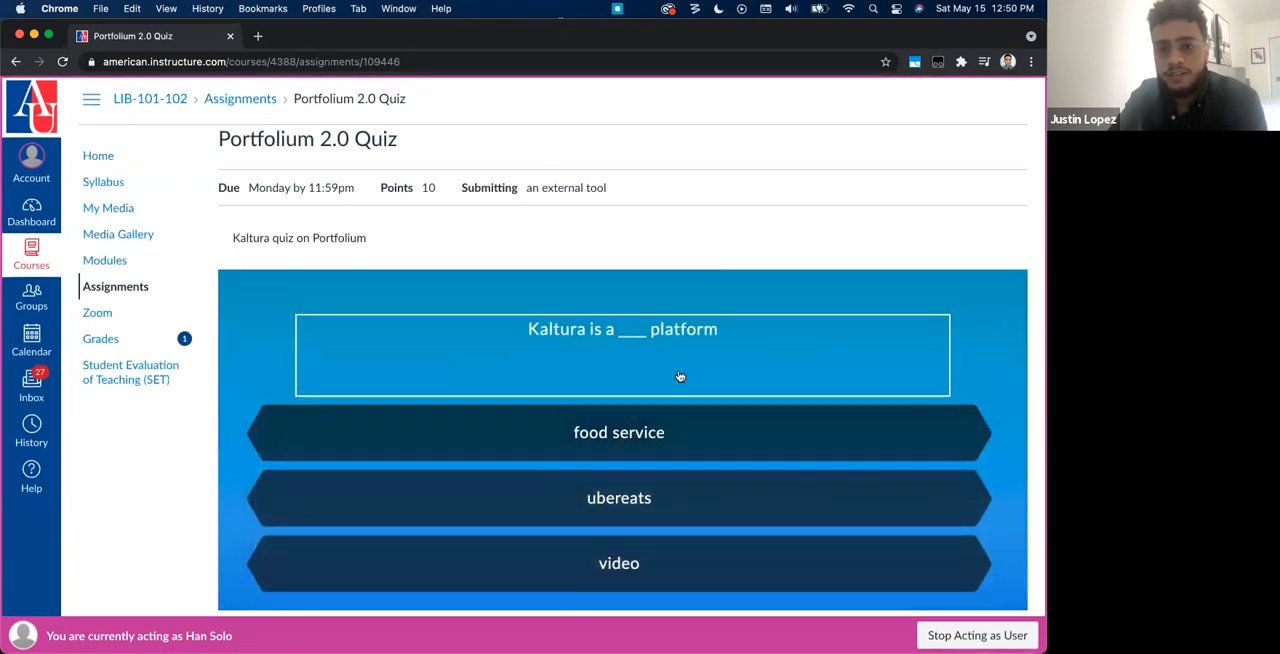
scroll(584, 332, down, 1)
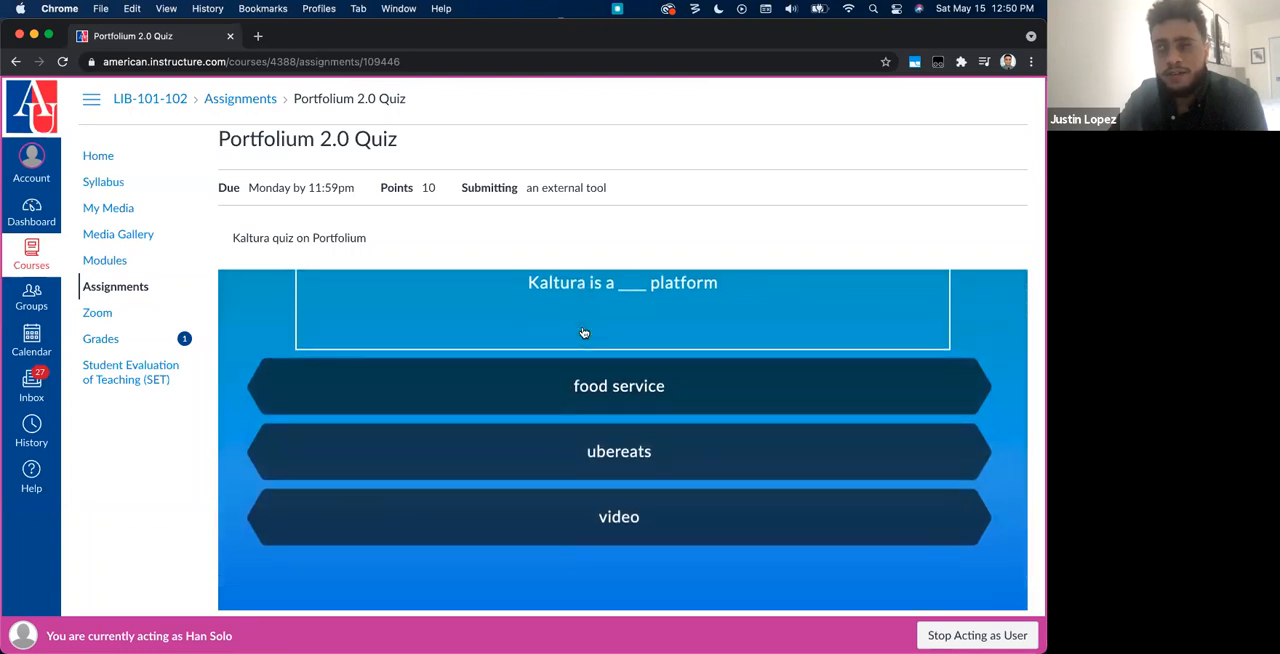
scroll(584, 332, down, 1)
click(584, 487)
scroll(584, 487, up, 2)
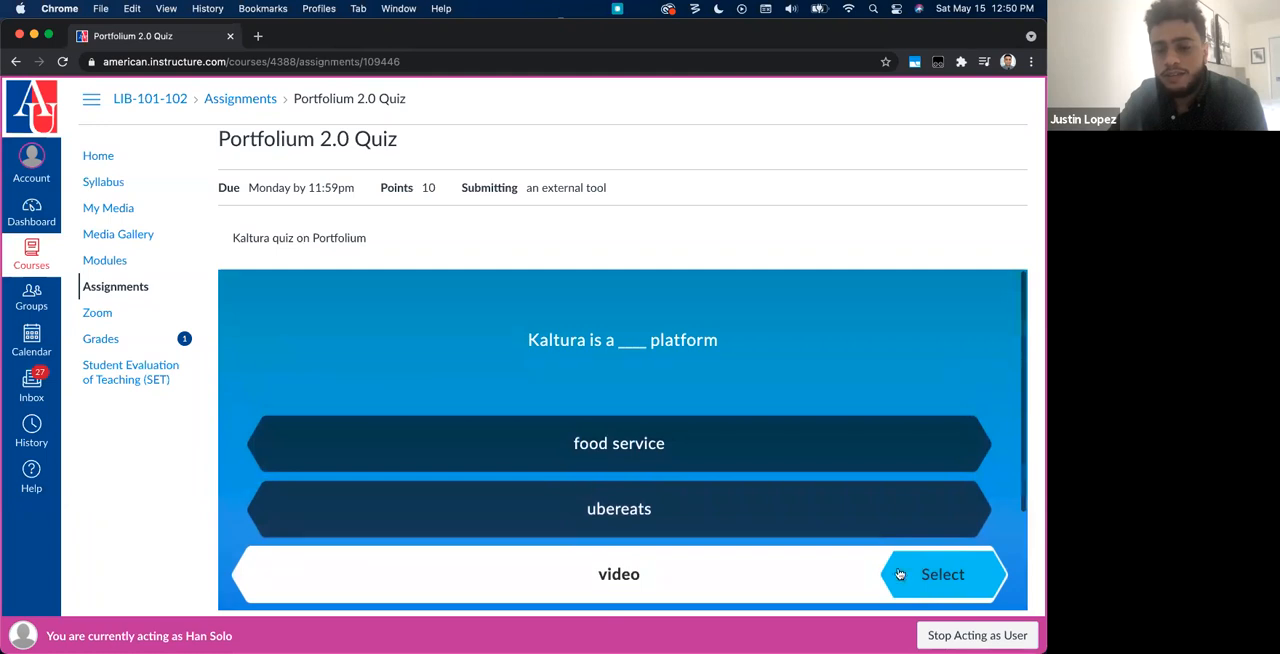
click(953, 590)
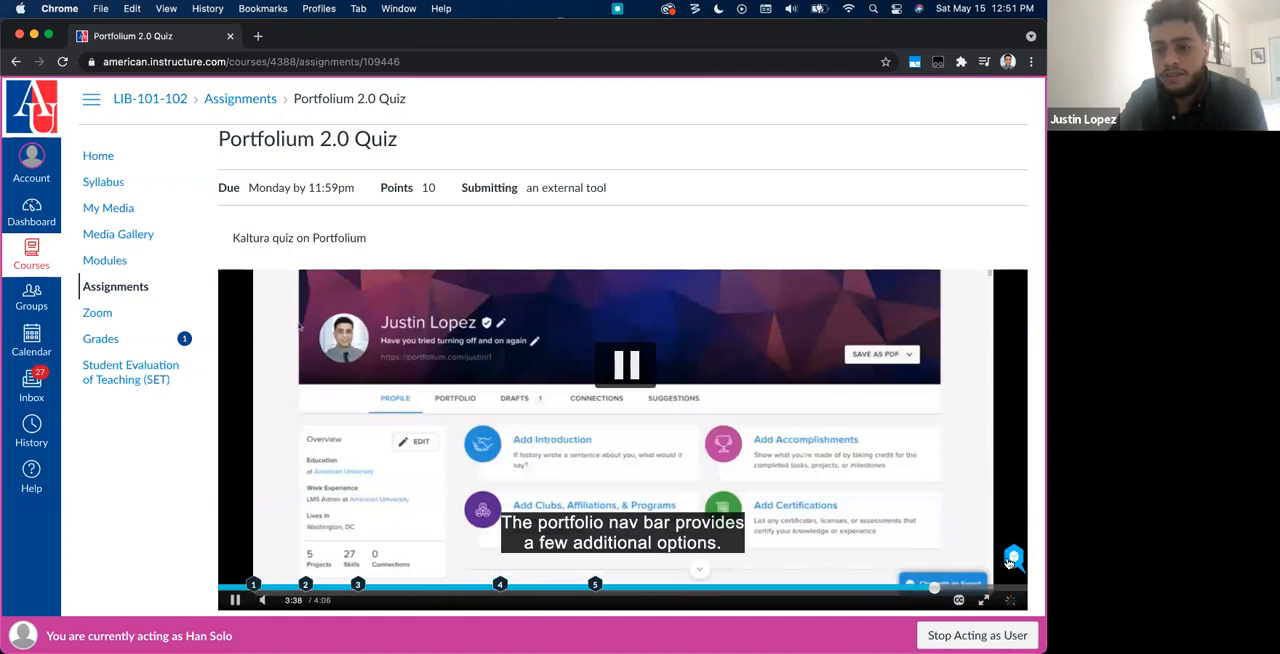
Step: Go back over the completed quiz for review, then submit the attempt
click(1012, 558)
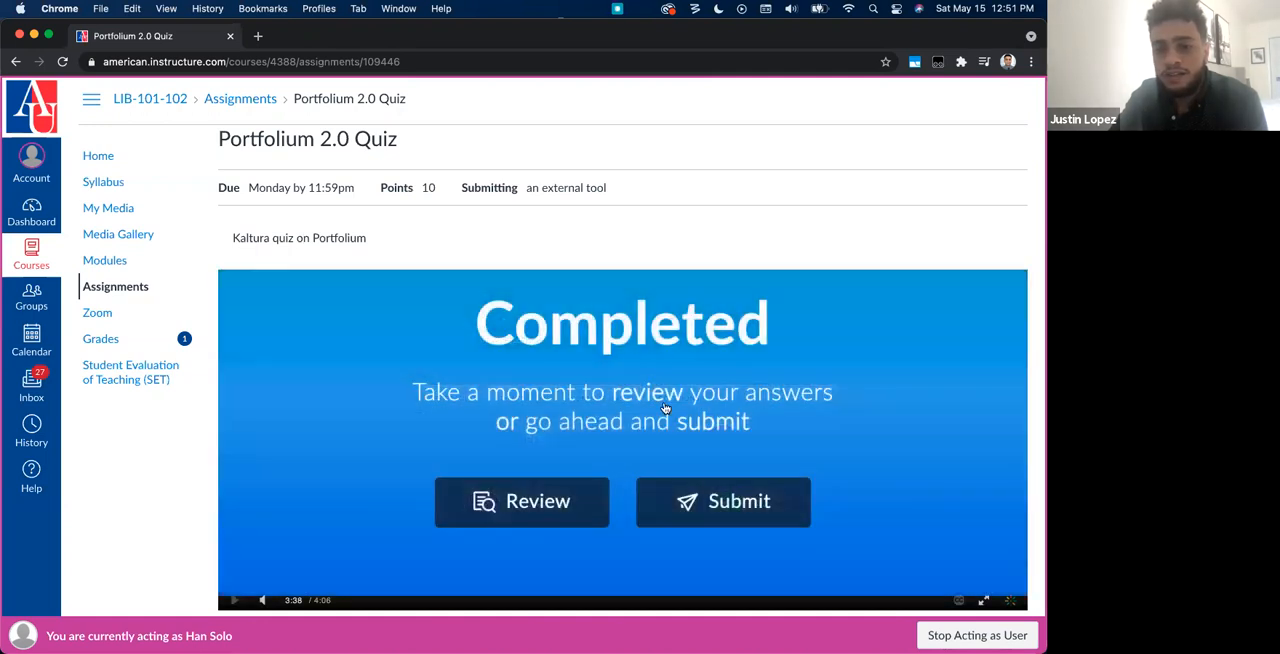
click(528, 501)
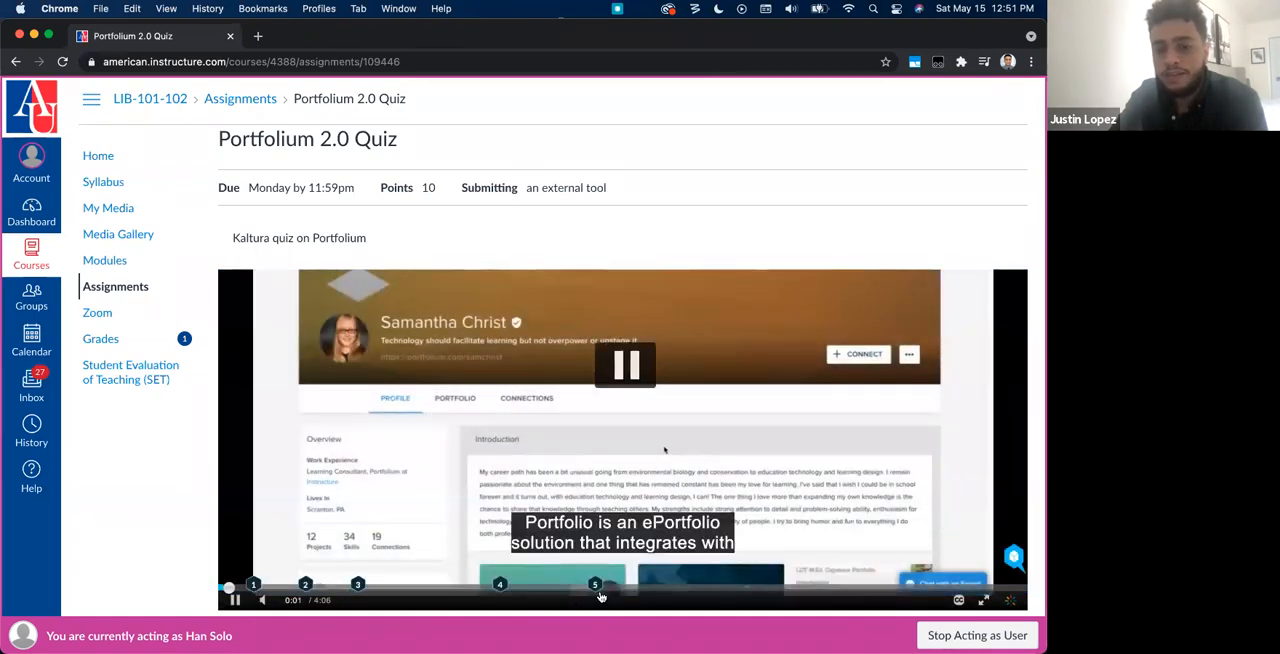
click(1013, 557)
click(735, 500)
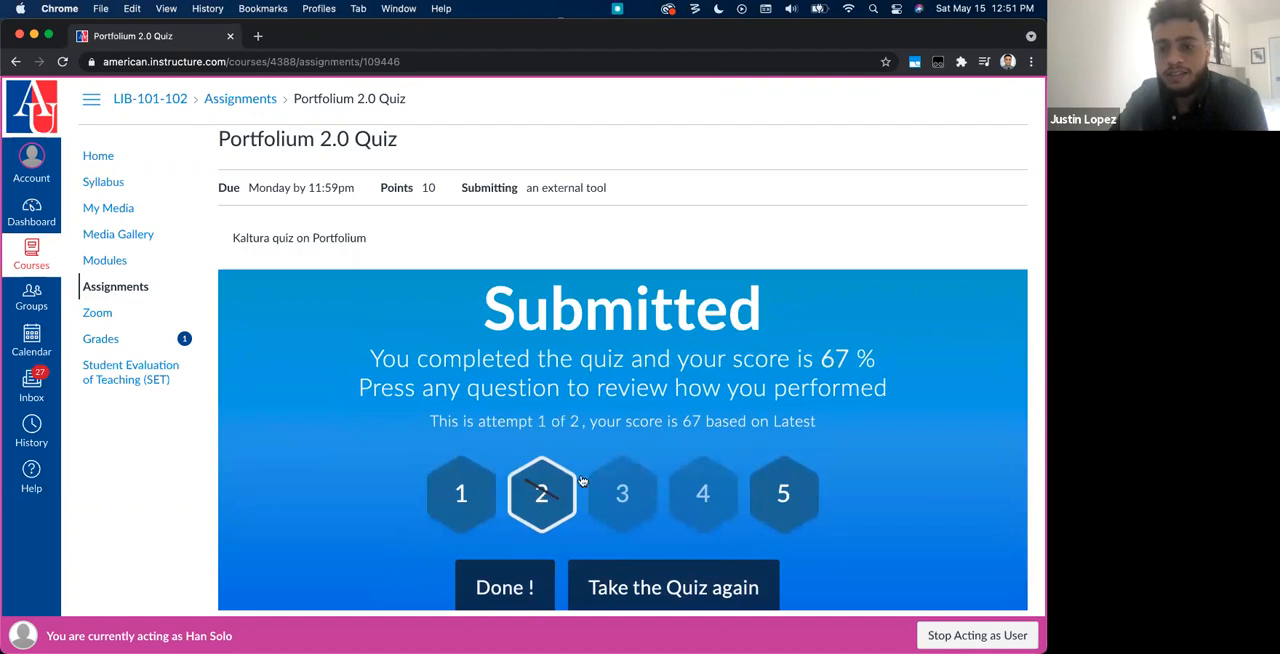
Step: Take the quiz again, answer "What is Canvas?" with Where you paint and resume the video
scroll(590, 494, down, 1)
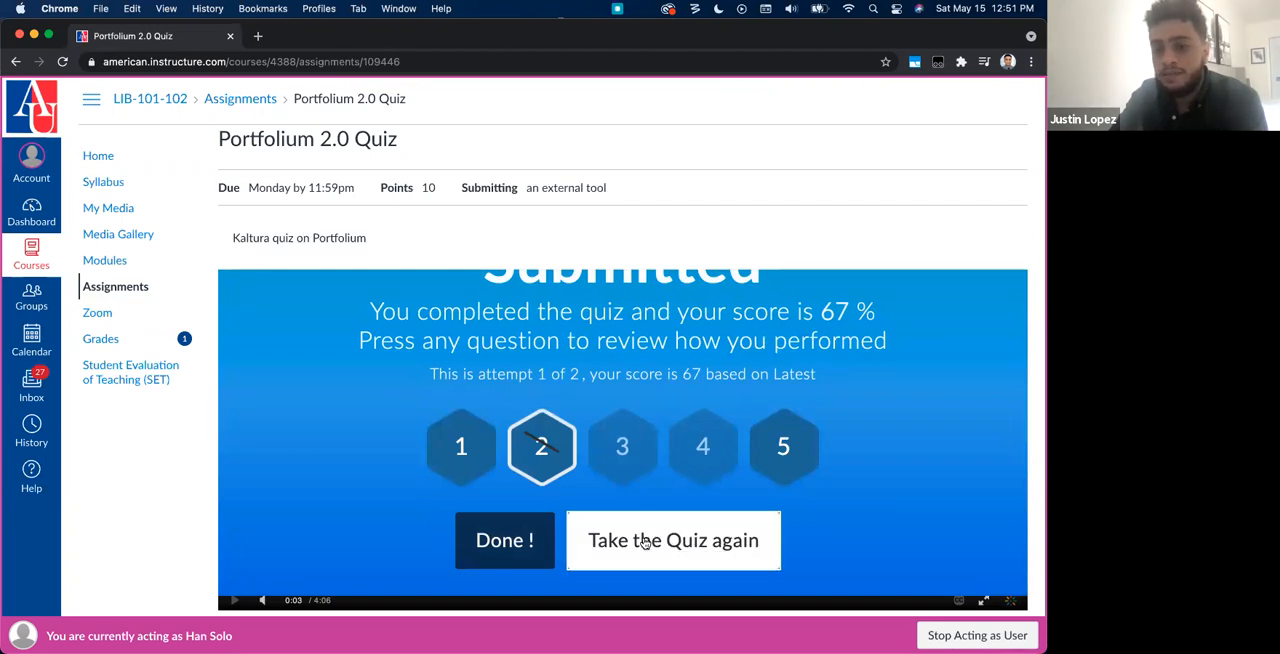
click(589, 482)
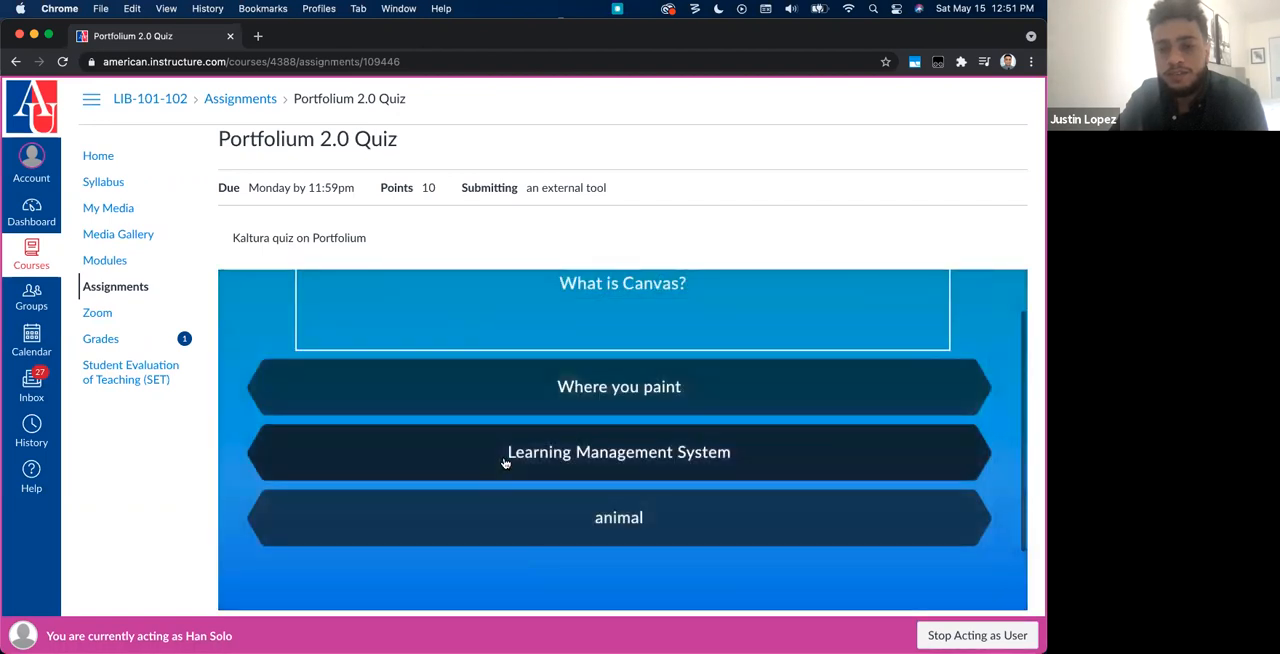
click(523, 397)
click(888, 395)
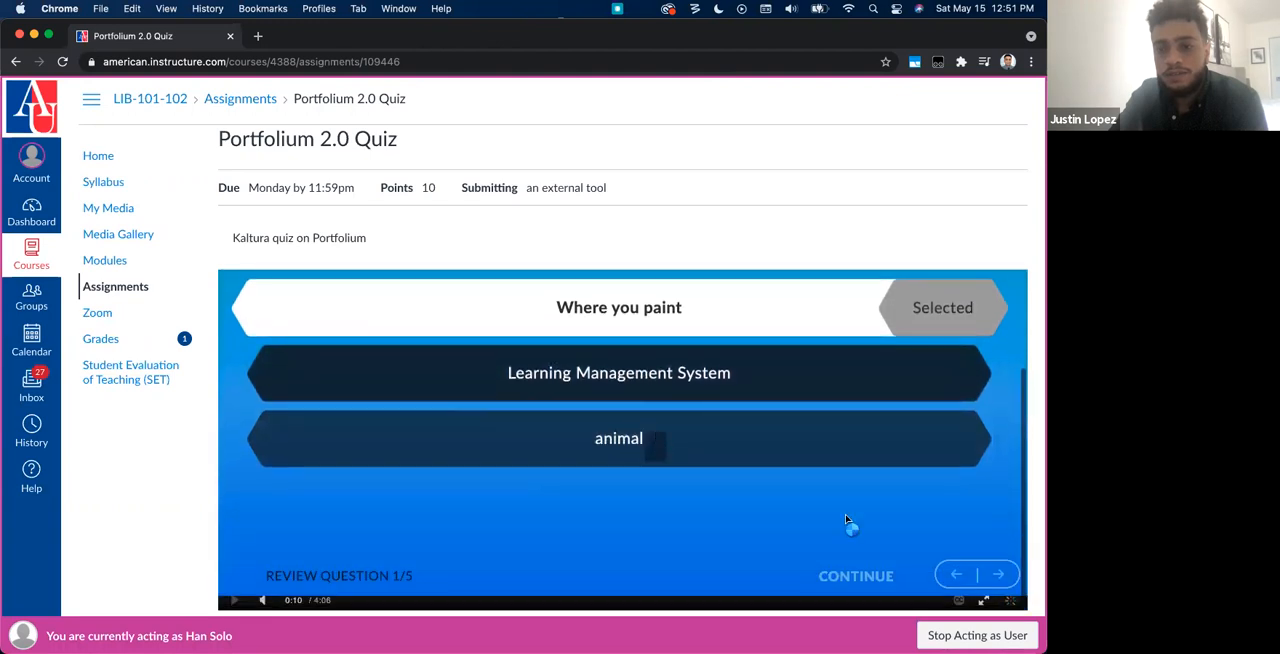
click(868, 575)
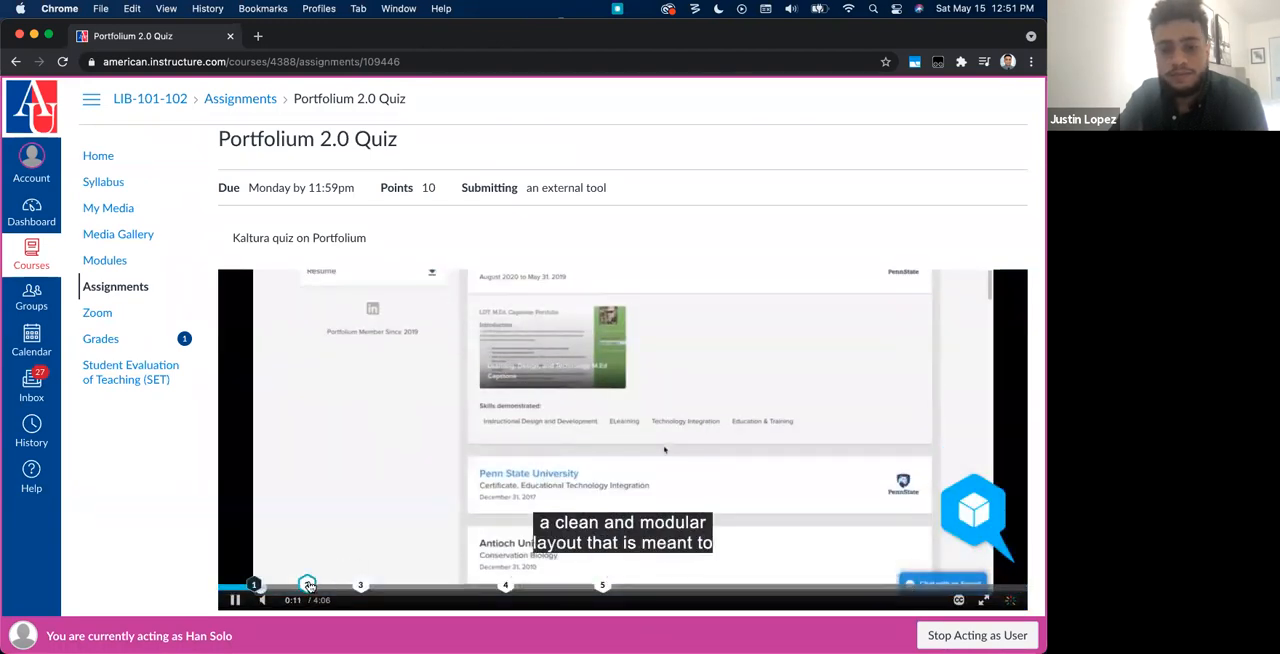
Step: Answer True to "Canvas is better than Blackboard" in the second attempt and move on to the reflection point
click(302, 587)
click(693, 383)
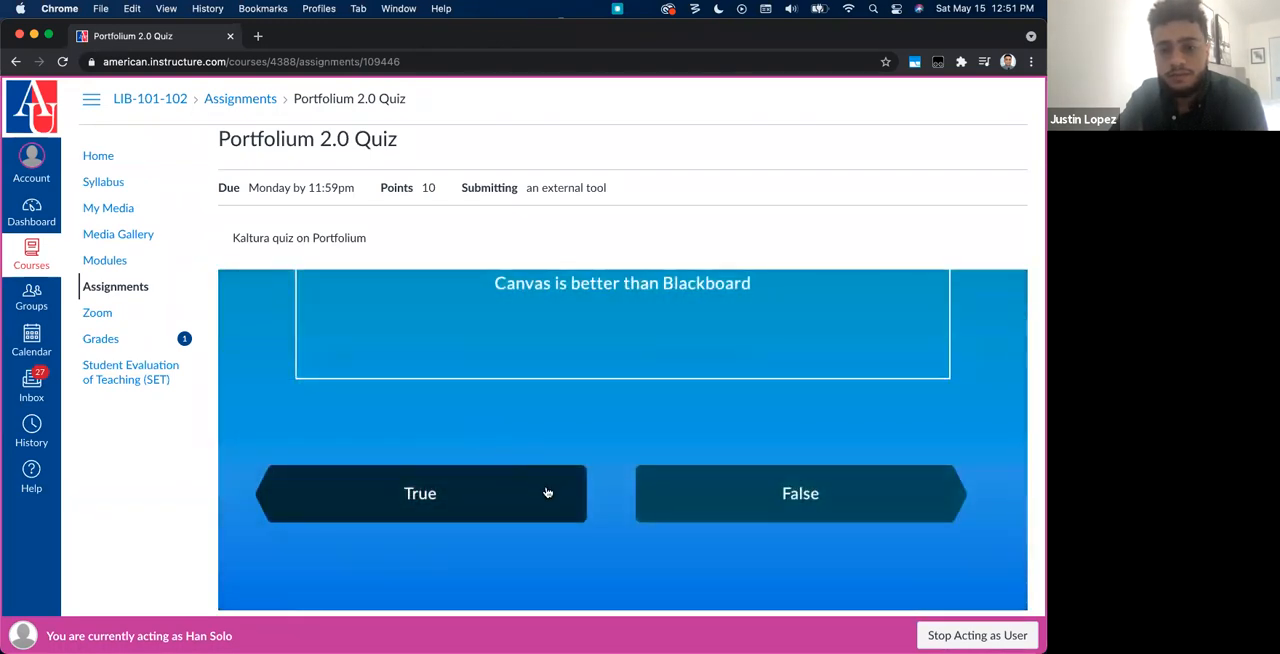
click(549, 492)
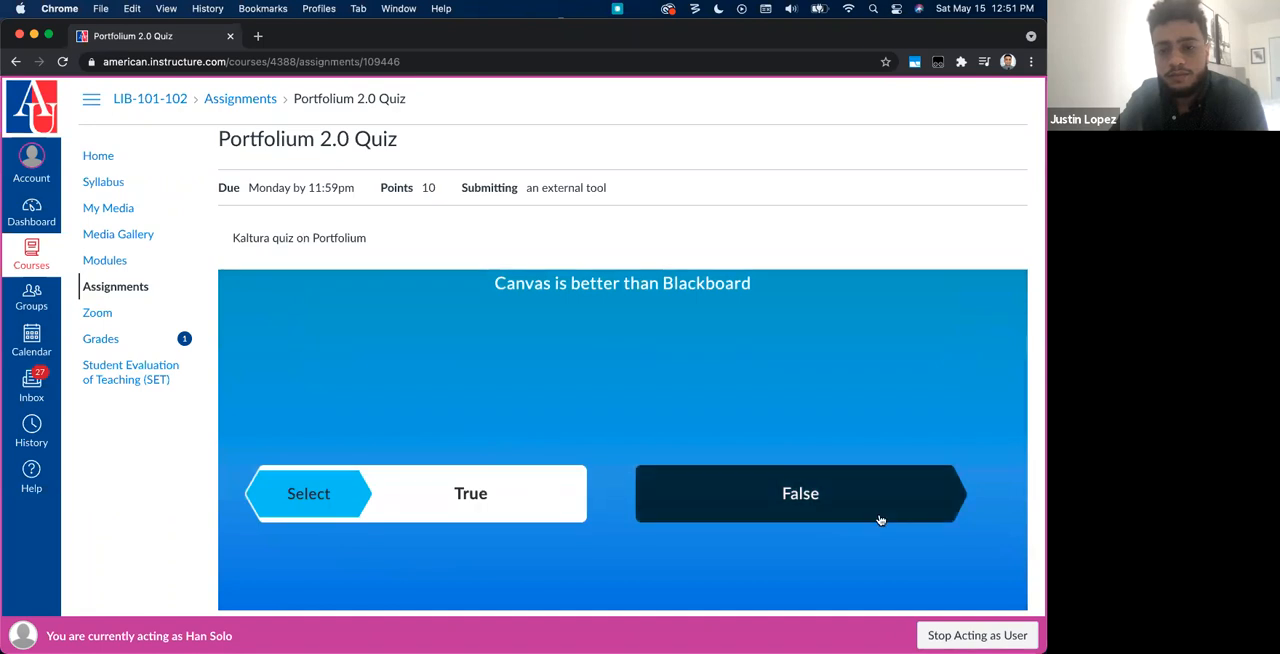
click(333, 503)
scroll(455, 535, down, 2)
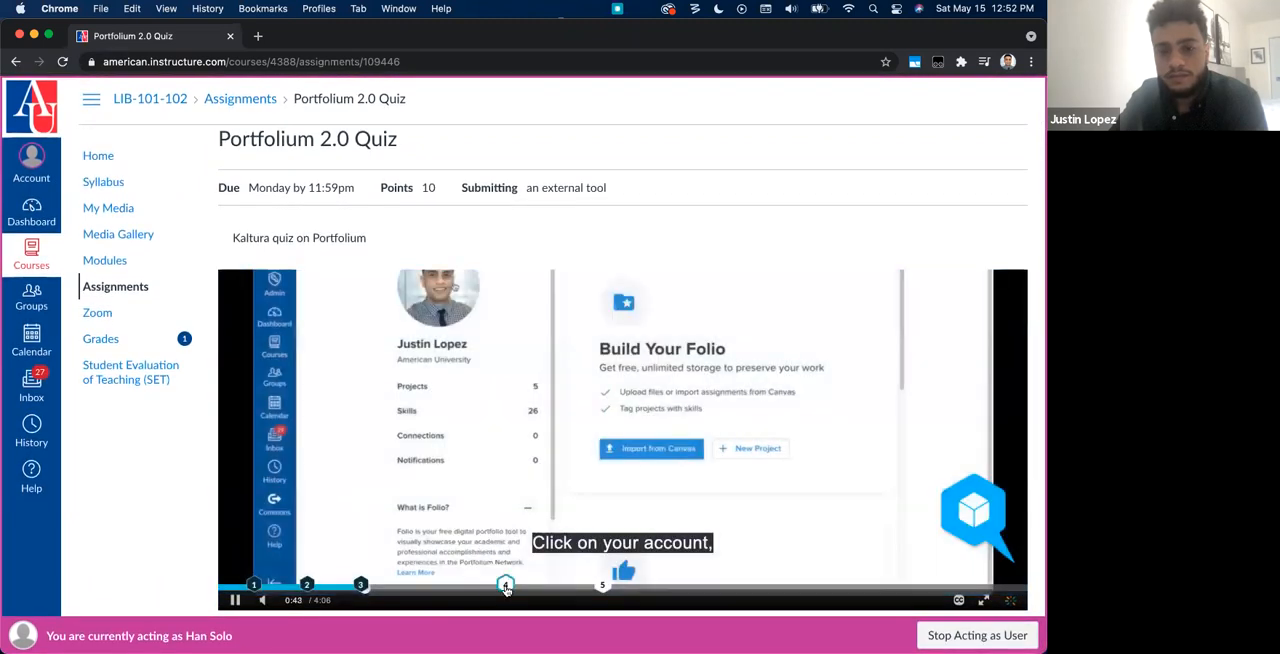
Step: Answer open question 4 of the second attempt with "Kalutra" and save it
click(505, 588)
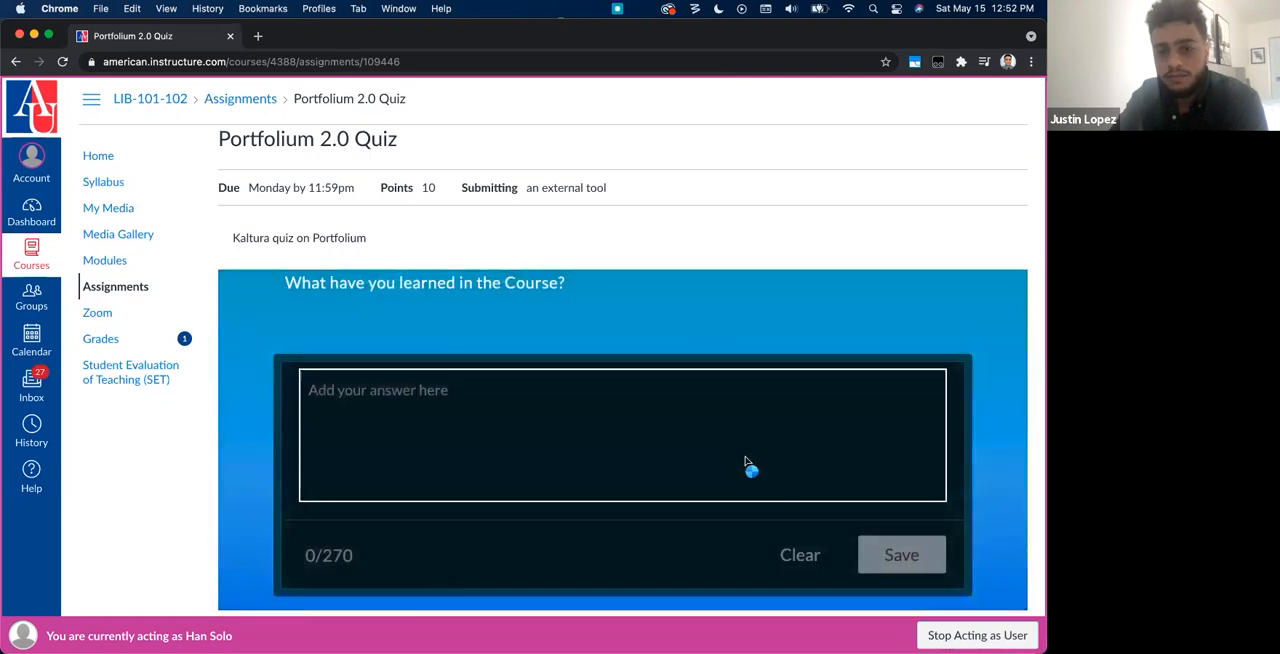
click(745, 463)
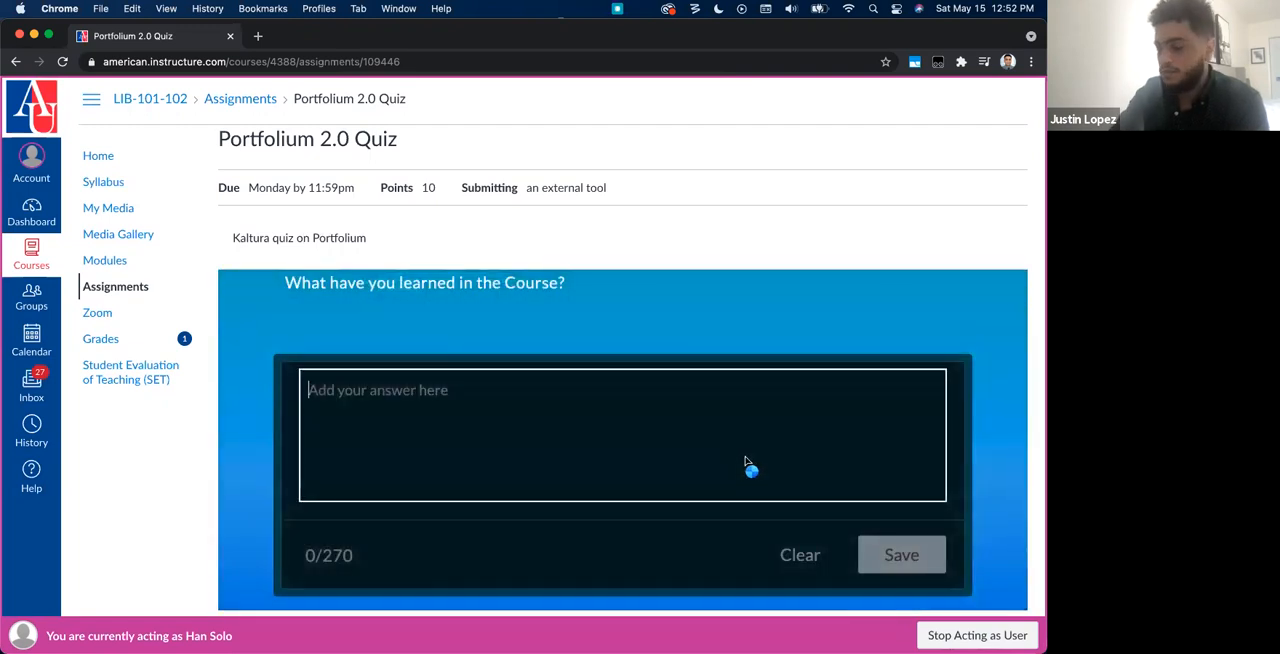
text(Kalutra)
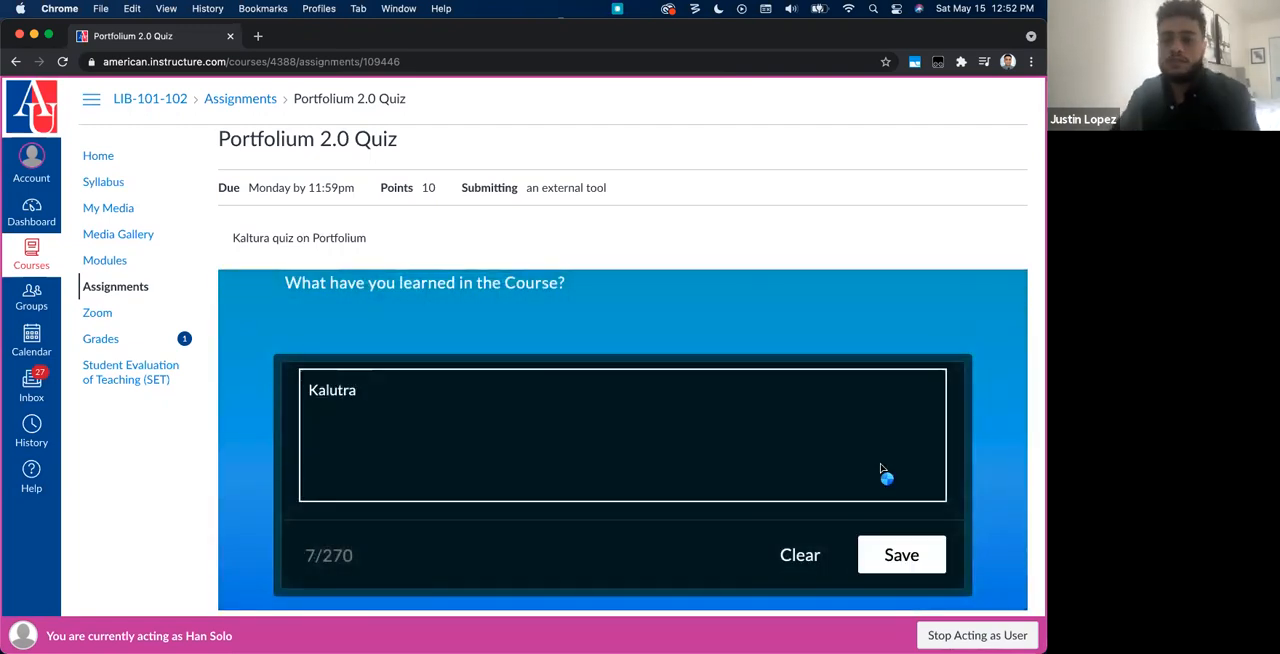
click(866, 556)
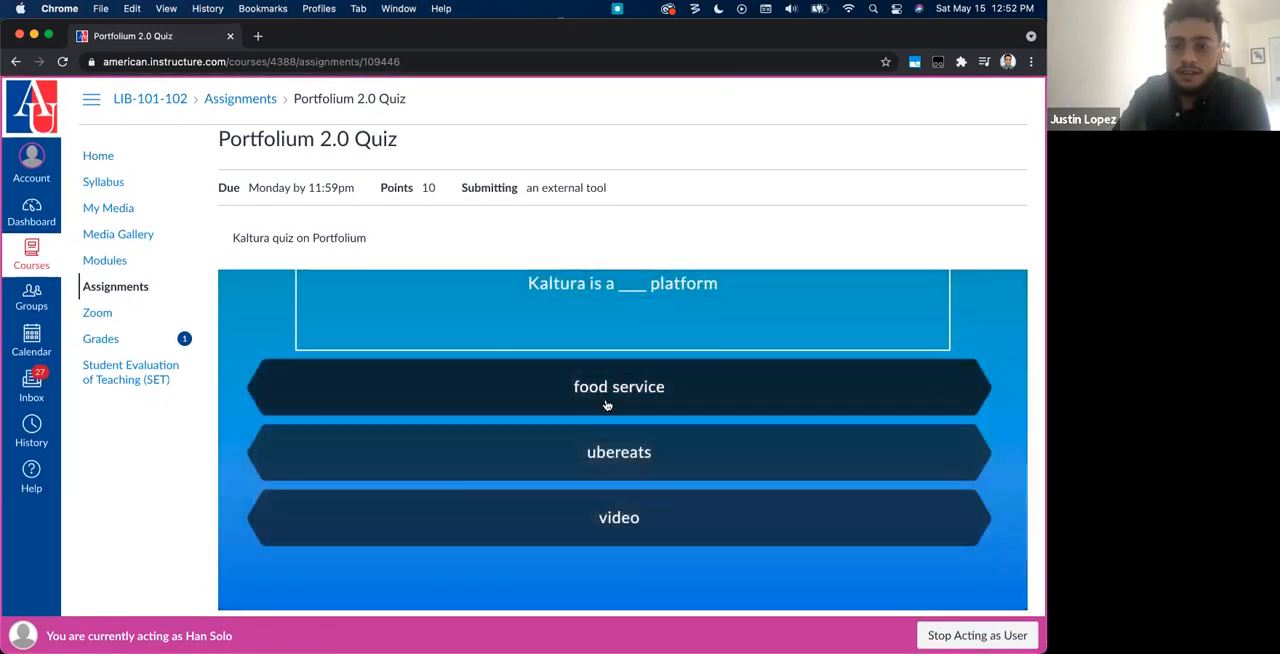
Step: Answer "Kaltura is a ___ platform" with ubereats and submit the second quiz attempt, closing its results
click(603, 515)
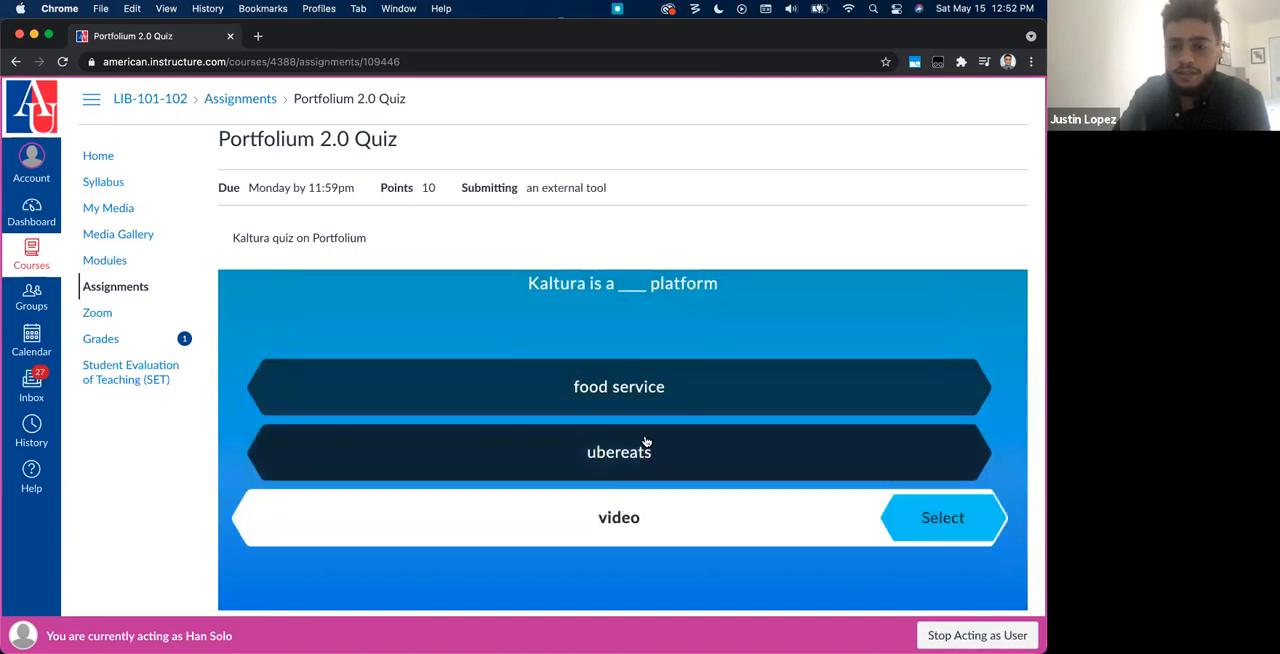
click(920, 457)
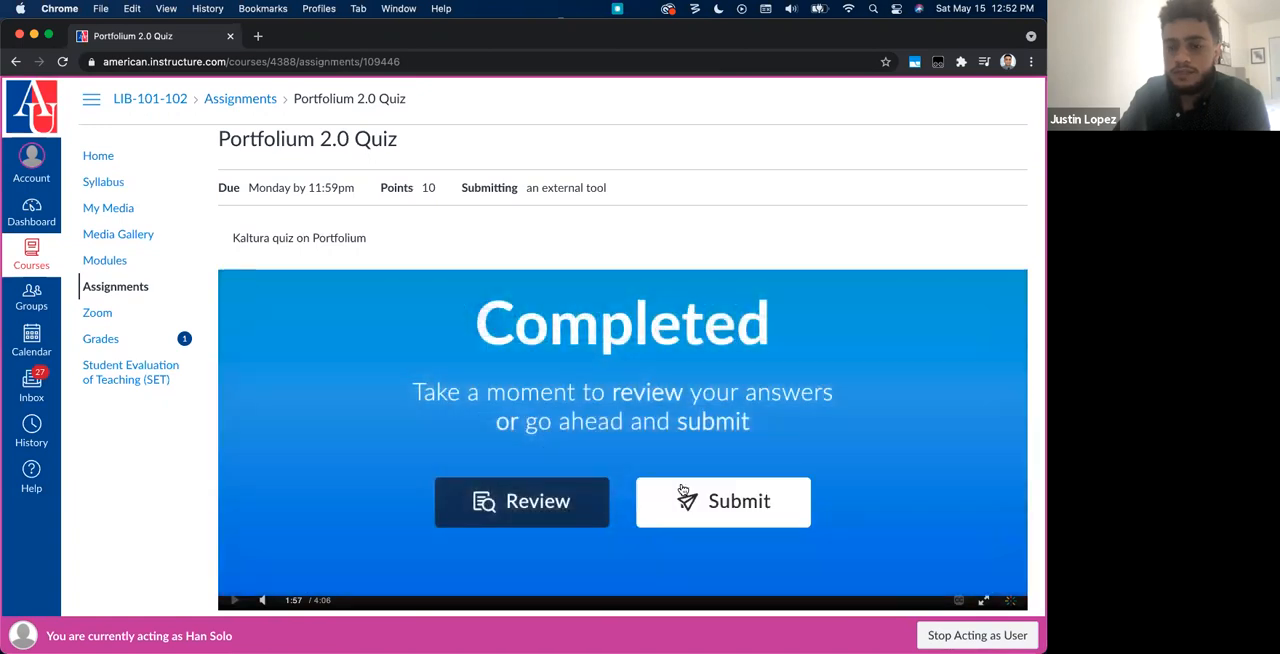
click(683, 491)
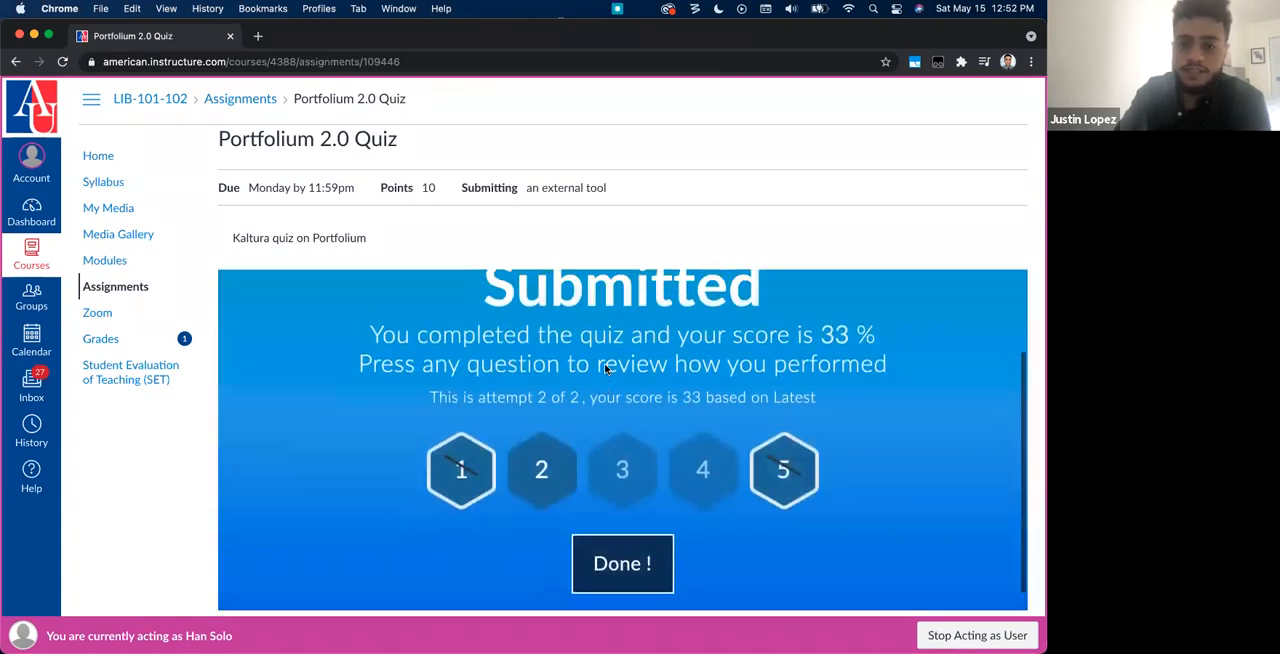
click(626, 552)
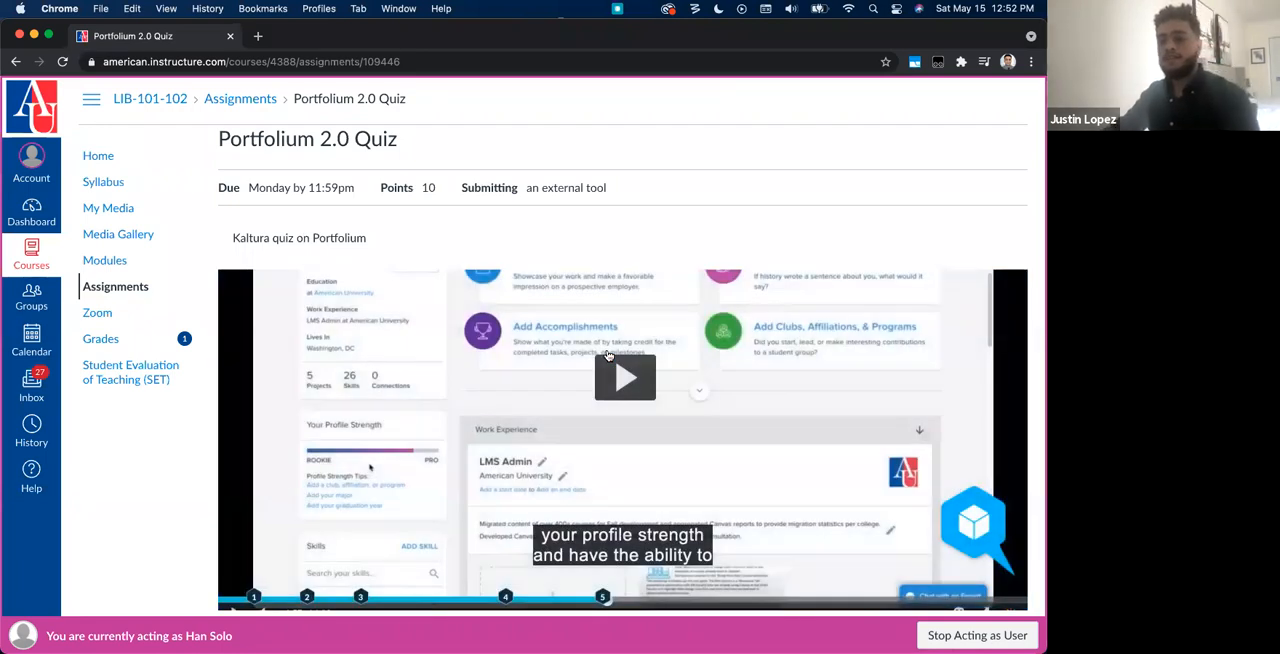
Step: Stop acting as the student and check that student's Portfolium 2.0 Quiz submission and grade in SpeedGrader
click(955, 636)
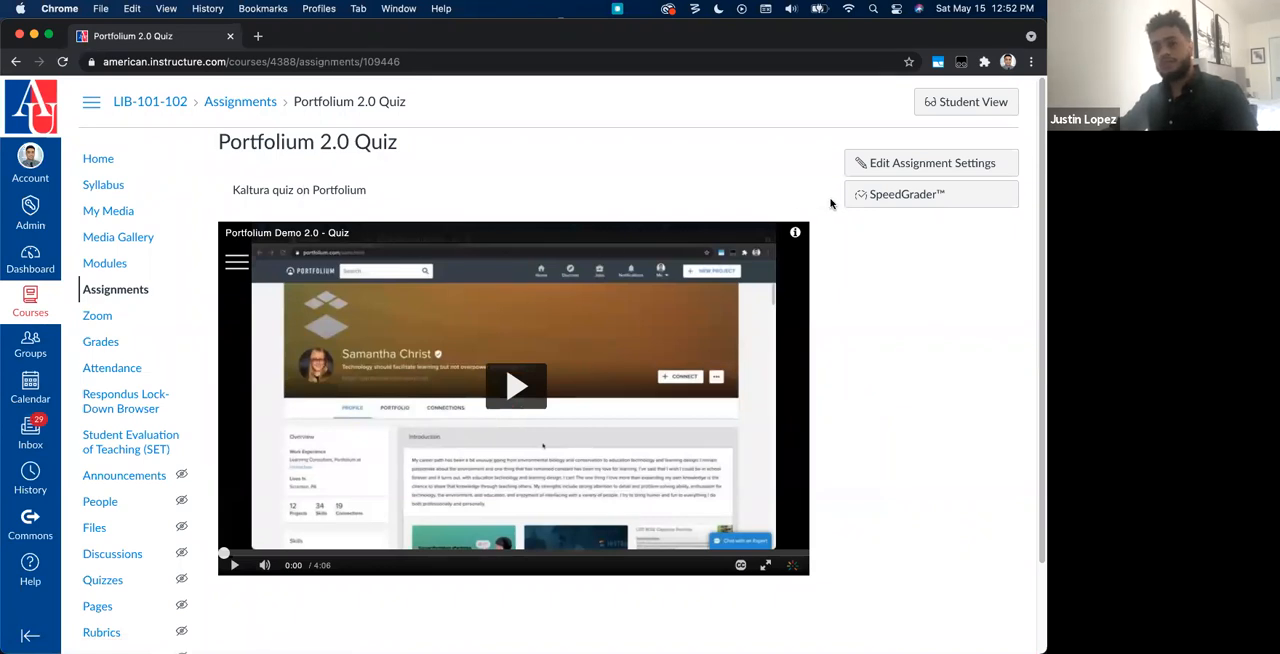
click(890, 195)
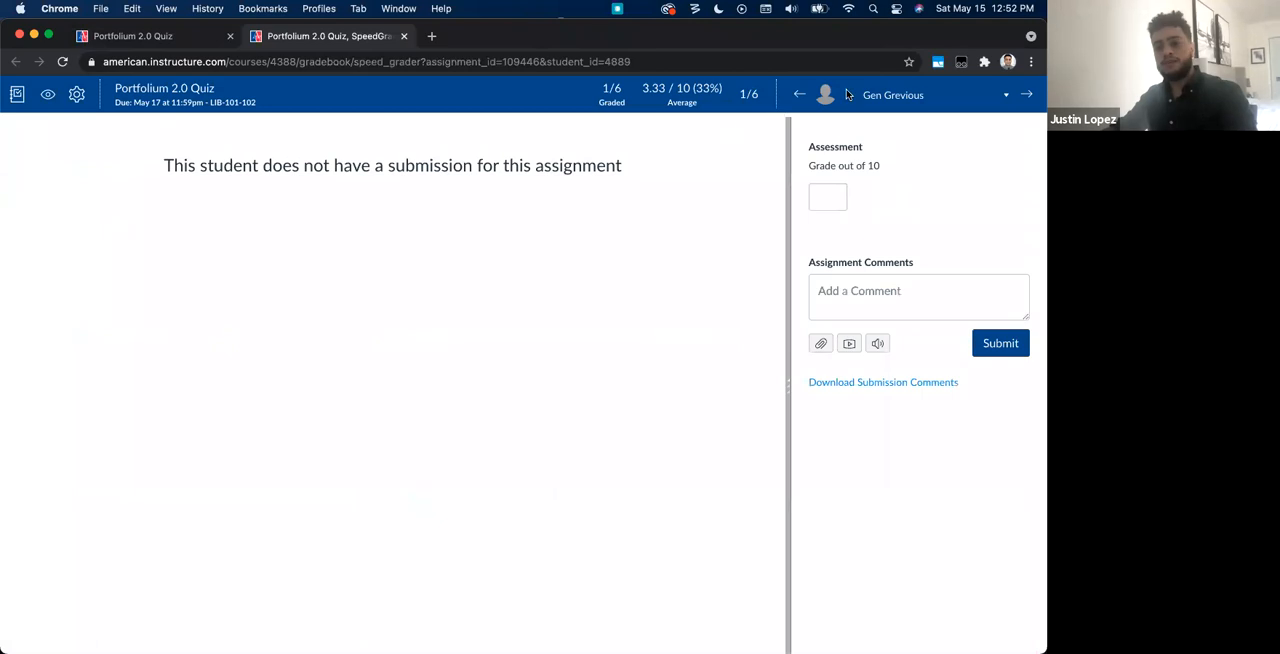
click(884, 94)
click(900, 264)
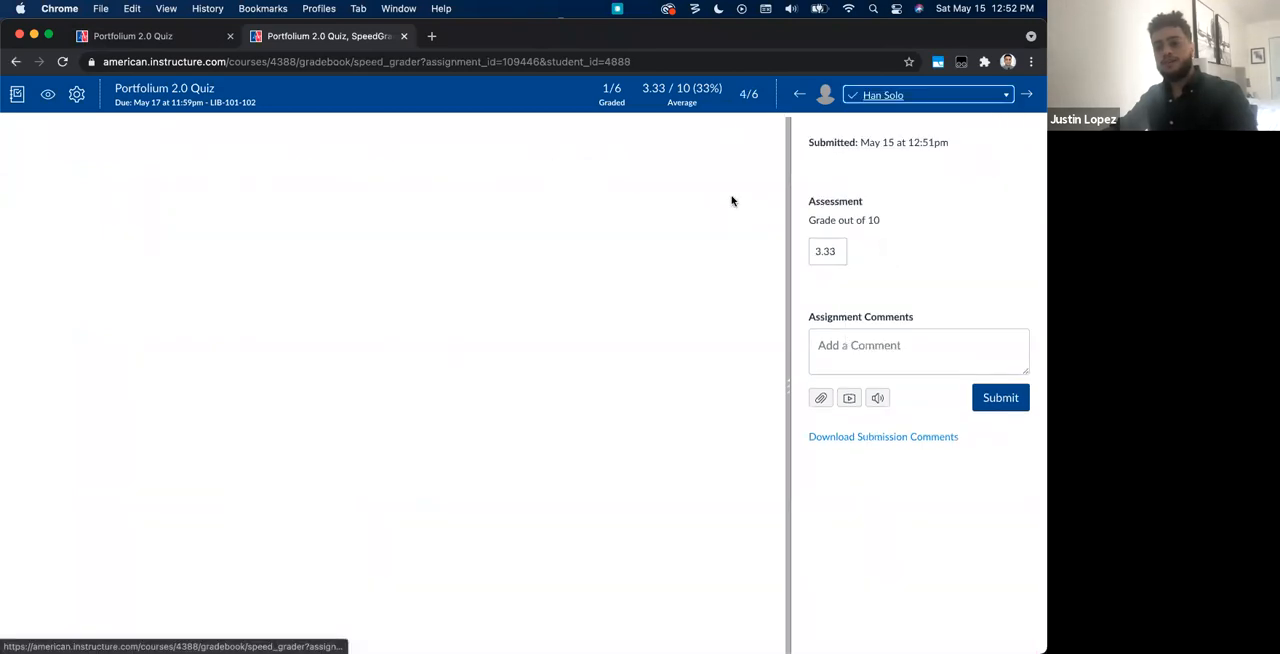
click(836, 263)
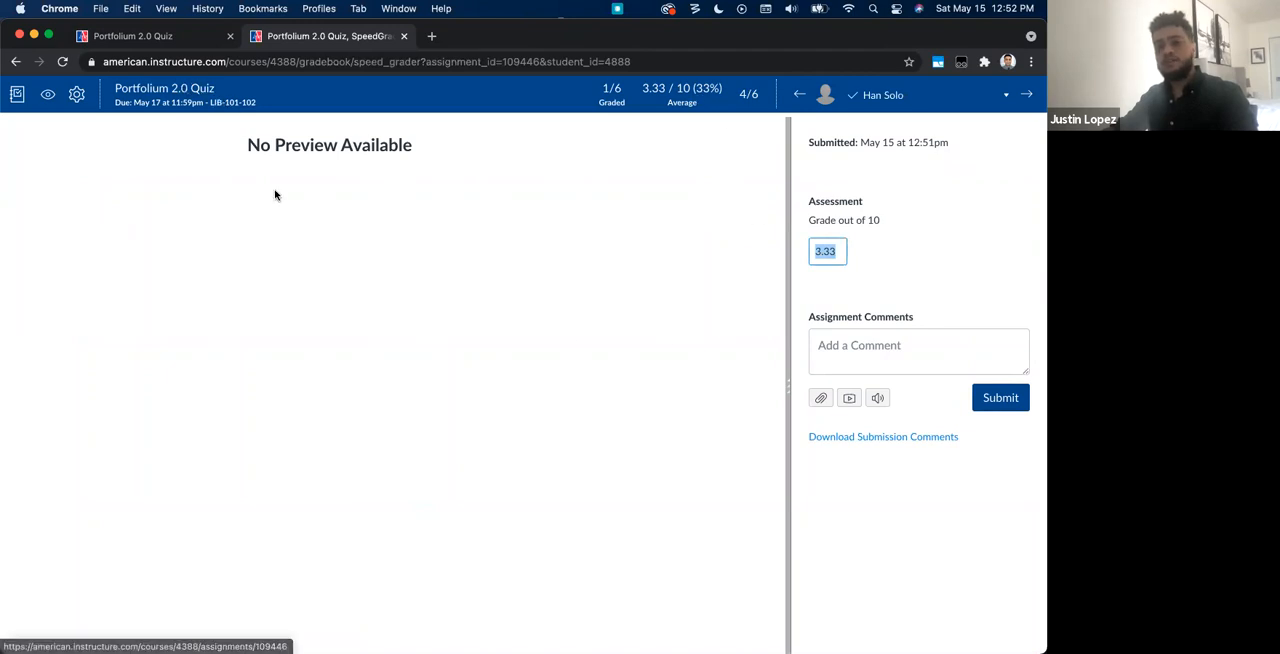
Step: Leave SpeedGrader and open the analytics of Portfolium Demo 2.0 - Quiz from My Media
click(164, 88)
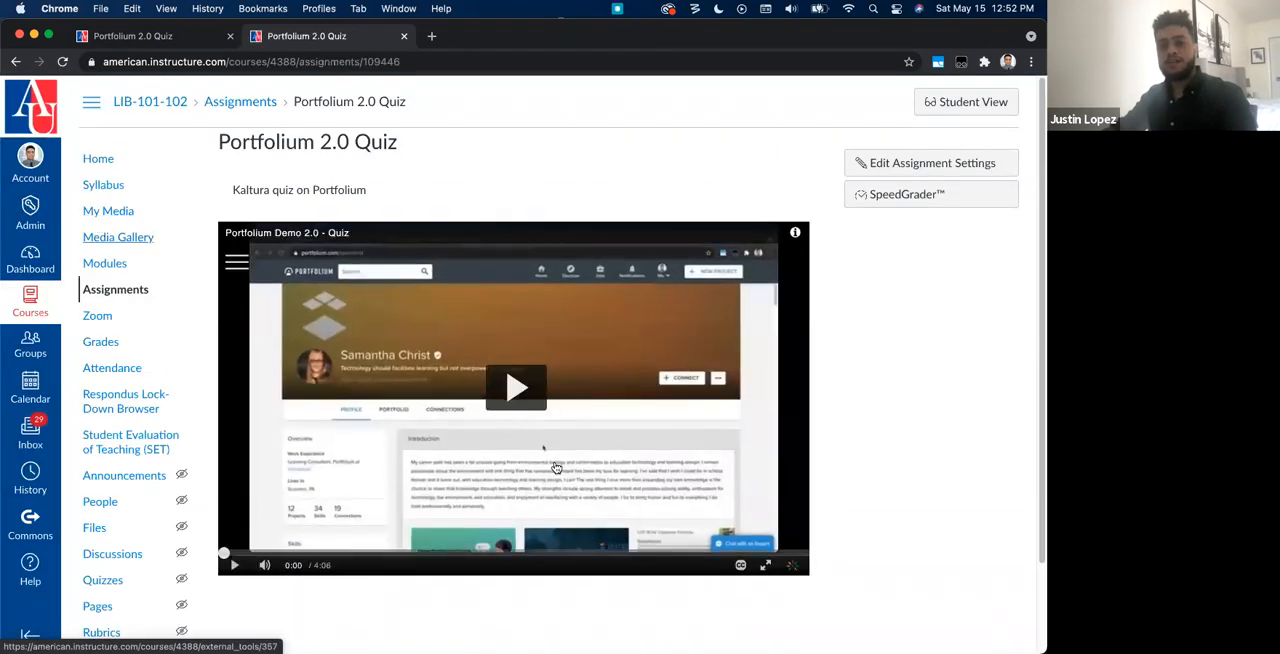
click(99, 210)
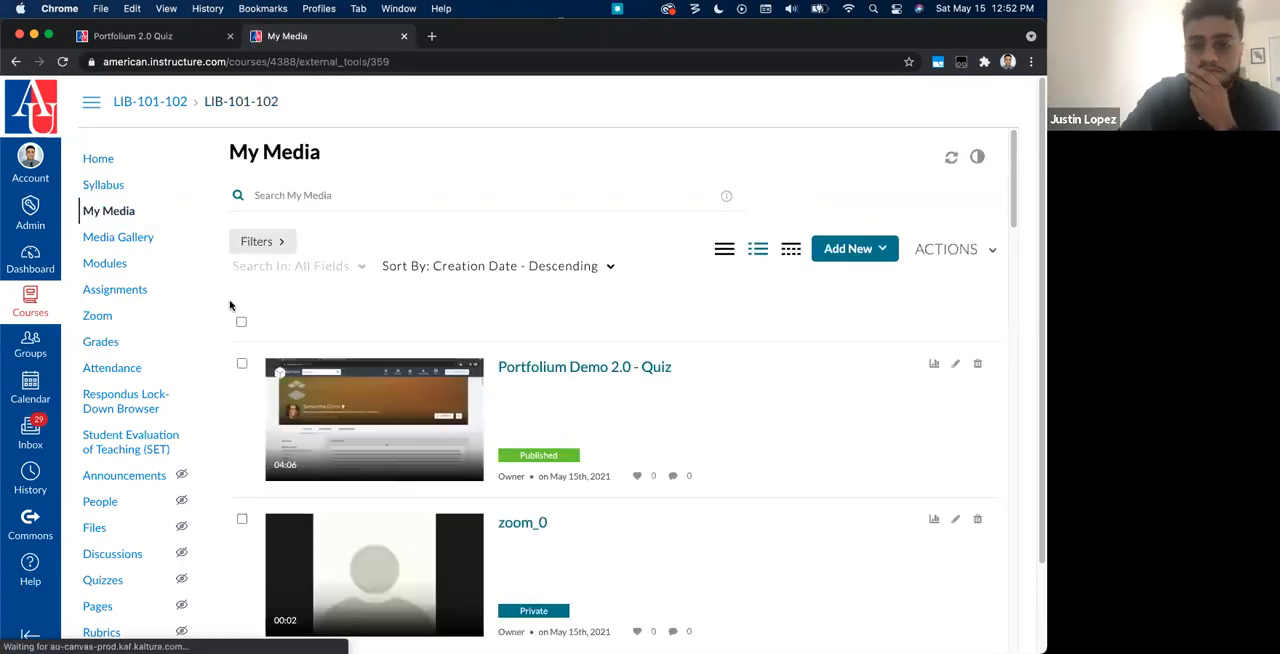
scroll(464, 329, down, 1)
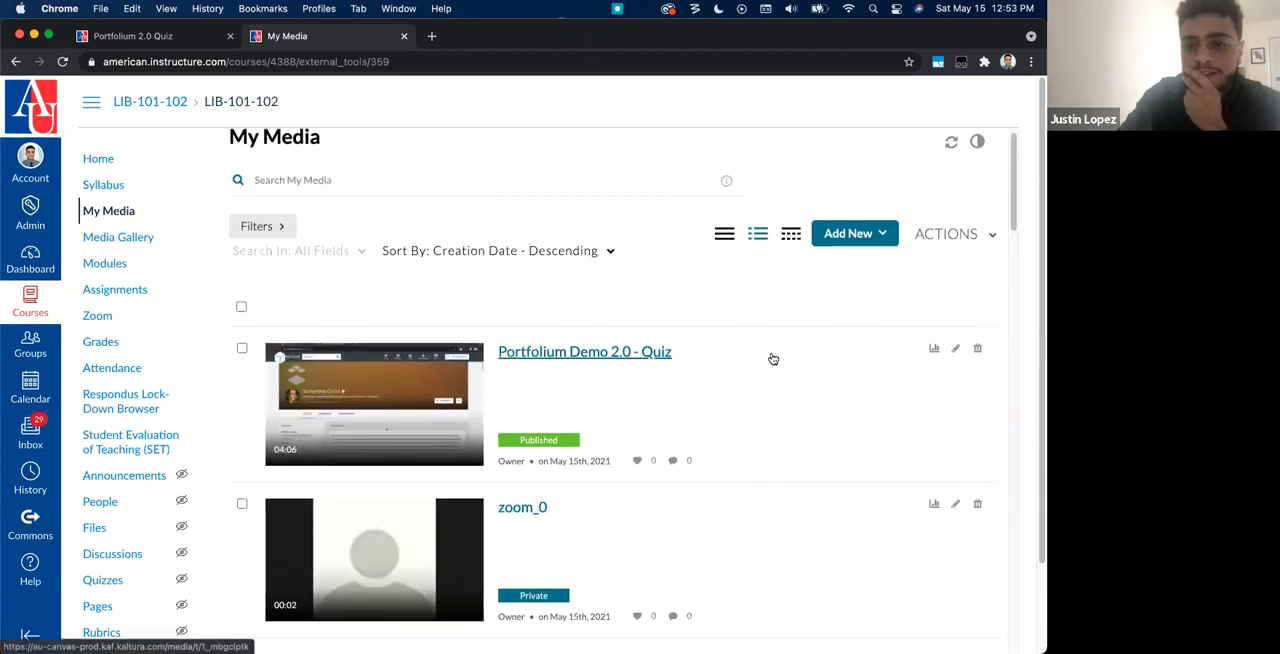
click(935, 349)
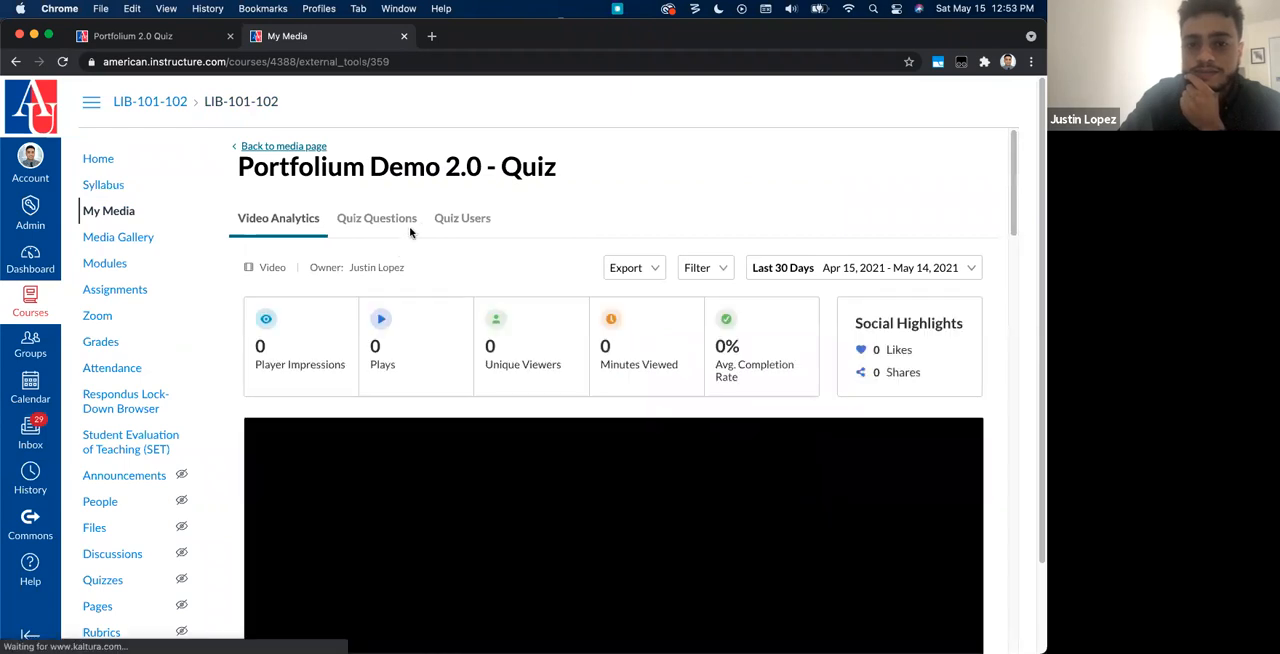
Step: Review the per-question quiz results, expanding the answers for "What is Canvas?" and "Canvas is better than Blackboard"
click(403, 221)
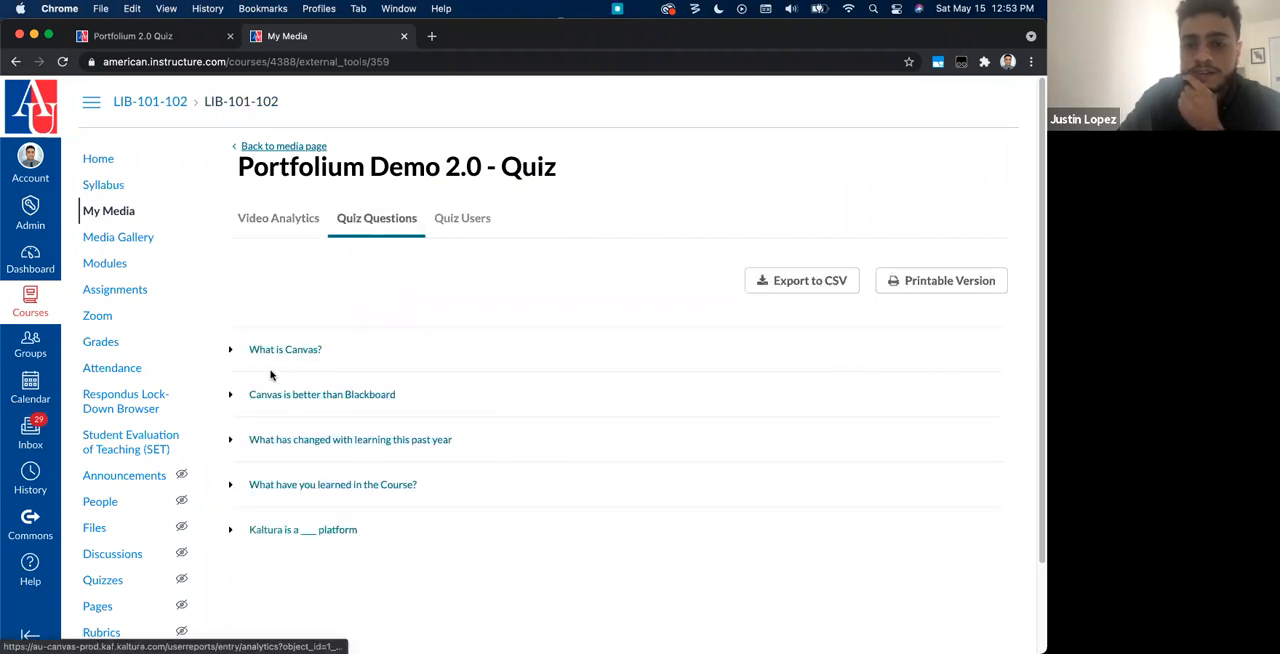
click(242, 352)
scroll(255, 392, down, 1)
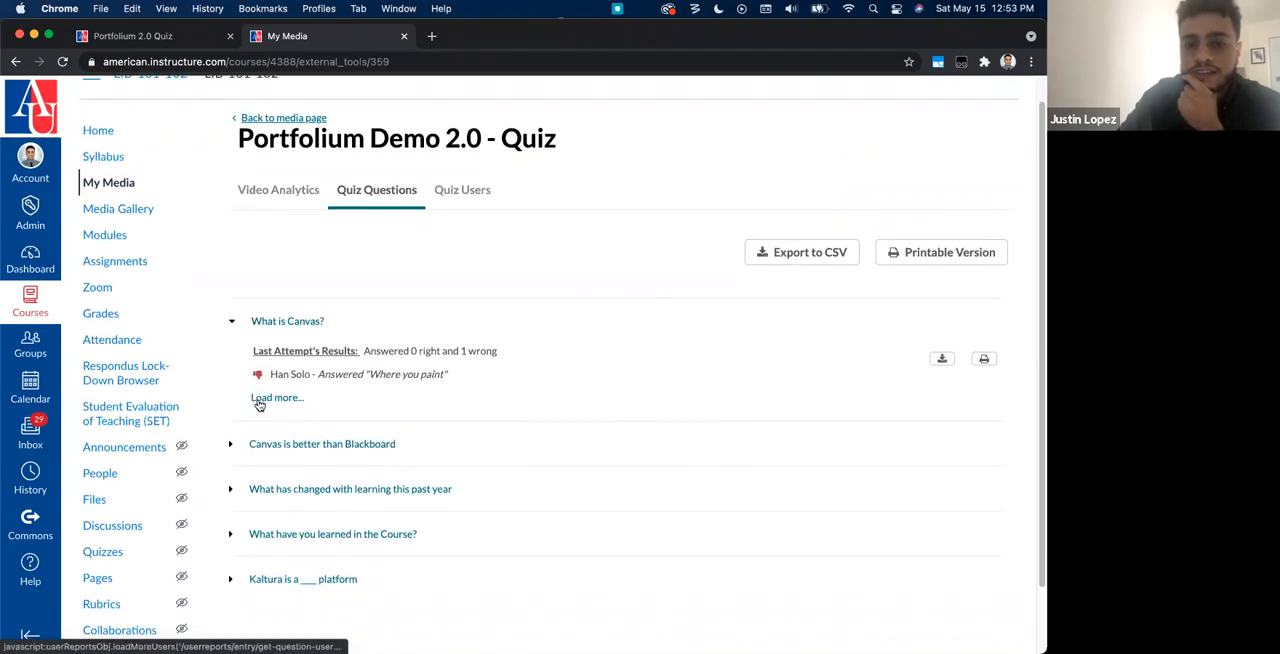
click(259, 400)
click(246, 412)
scroll(236, 414, down, 1)
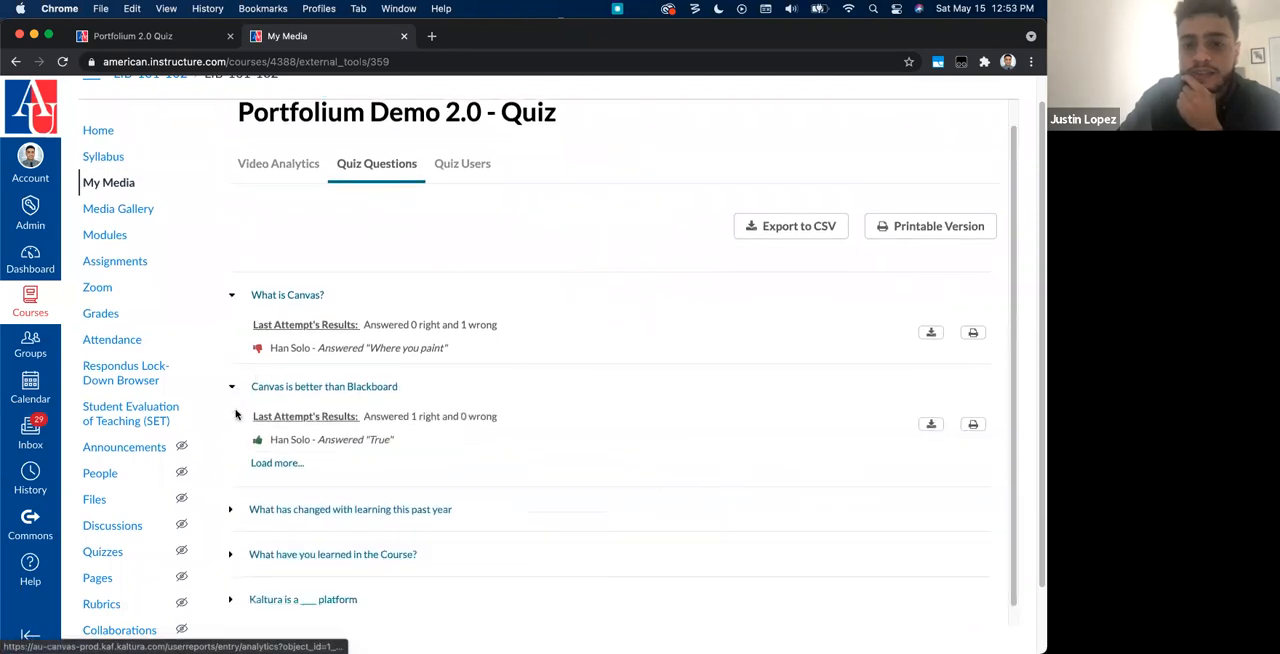
scroll(237, 420, down, 1)
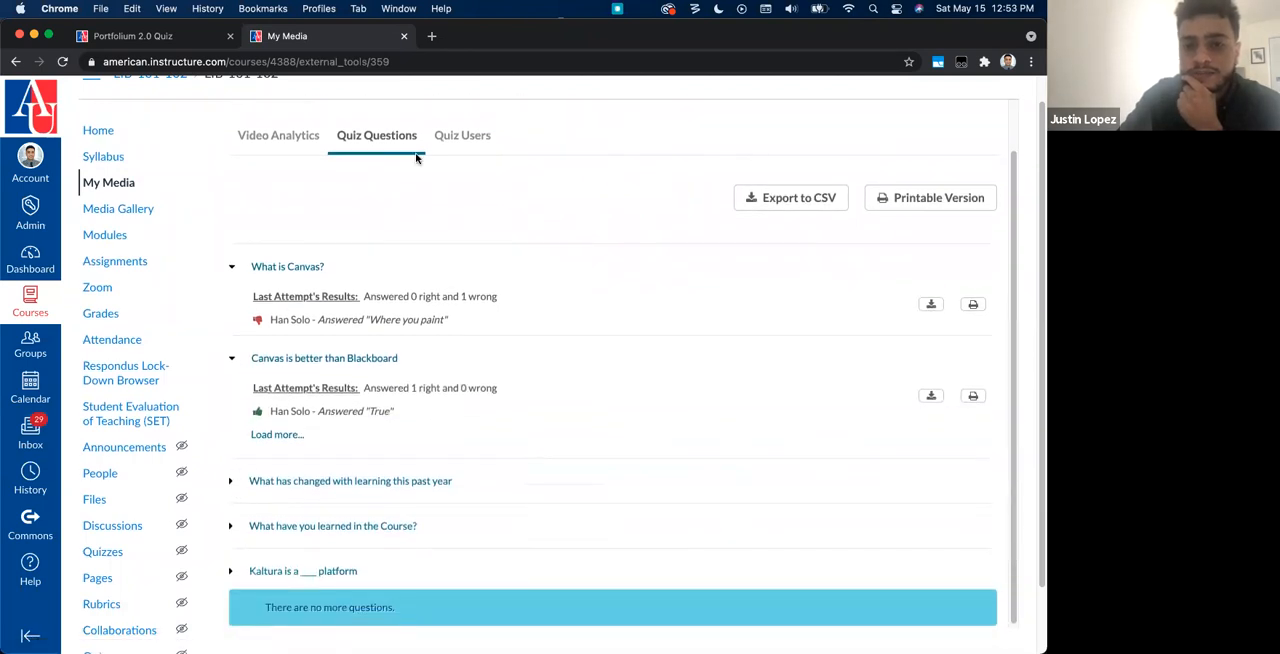
Step: Review the quiz results by user, expanding the student's entry and loading the remaining last-attempt answers
click(437, 136)
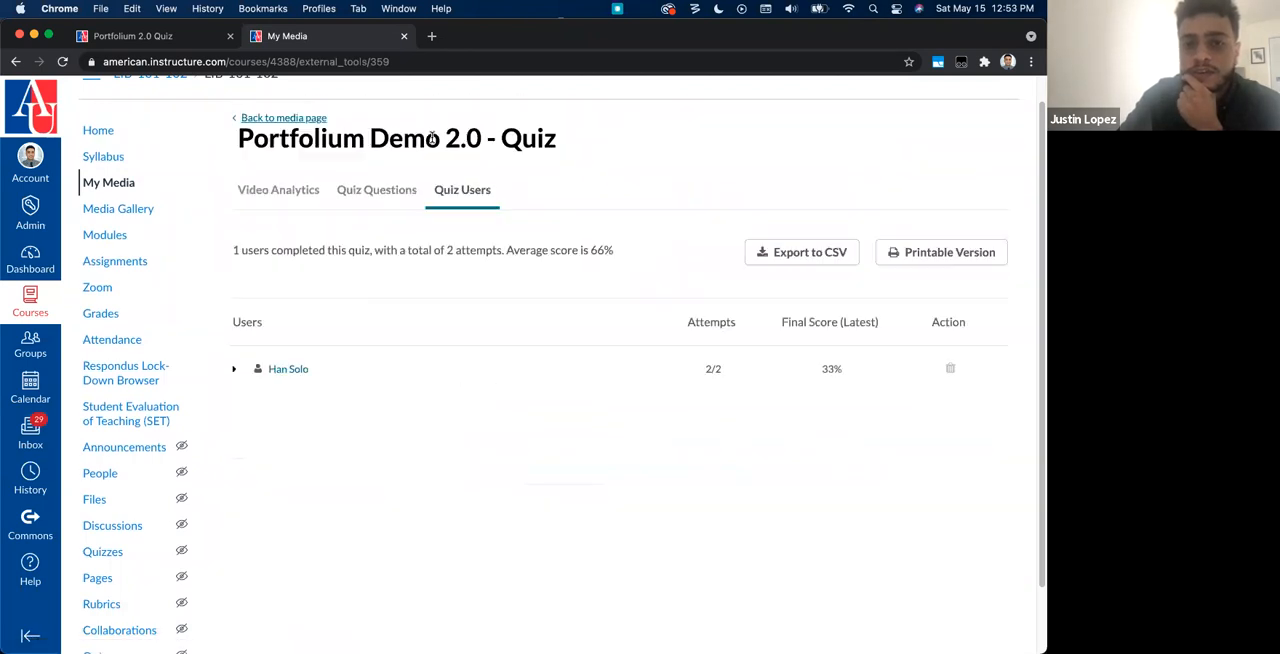
click(234, 369)
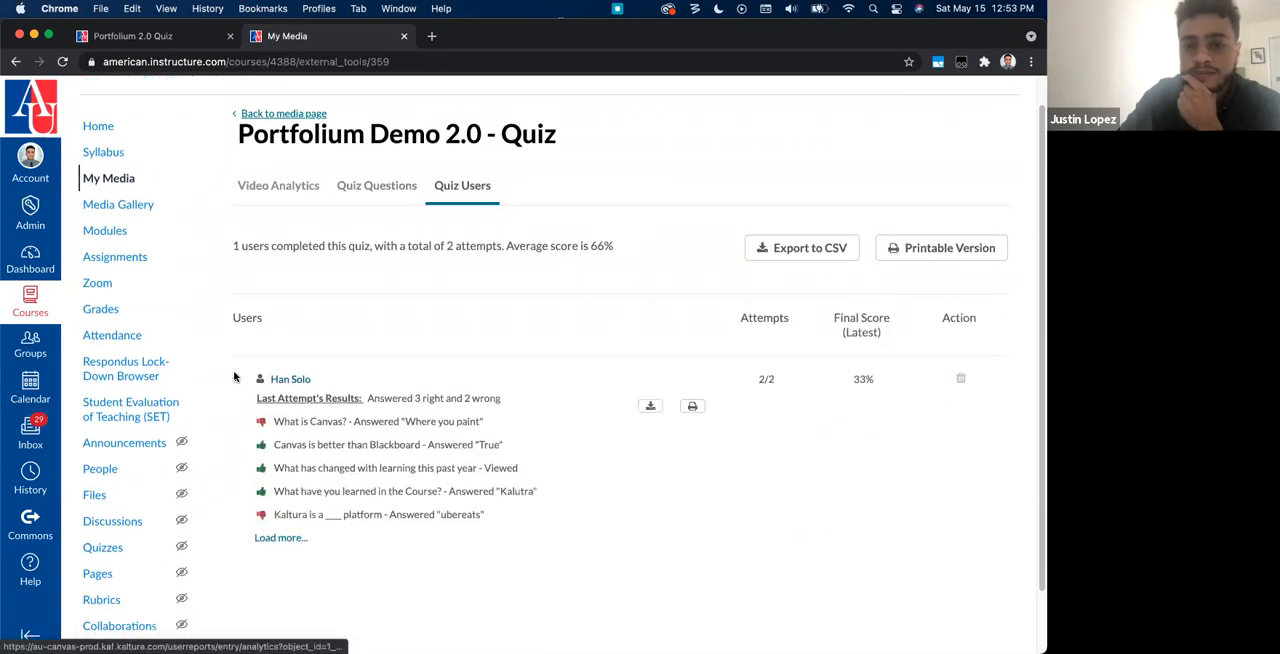
scroll(235, 376, down, 2)
click(265, 465)
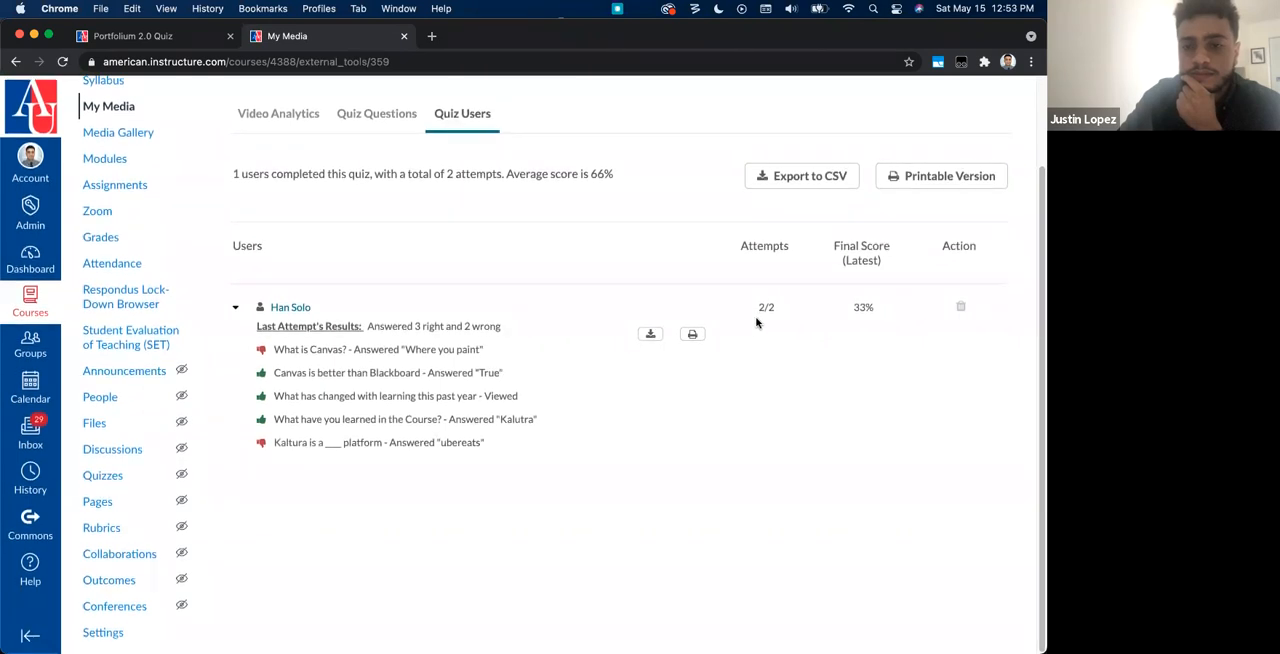
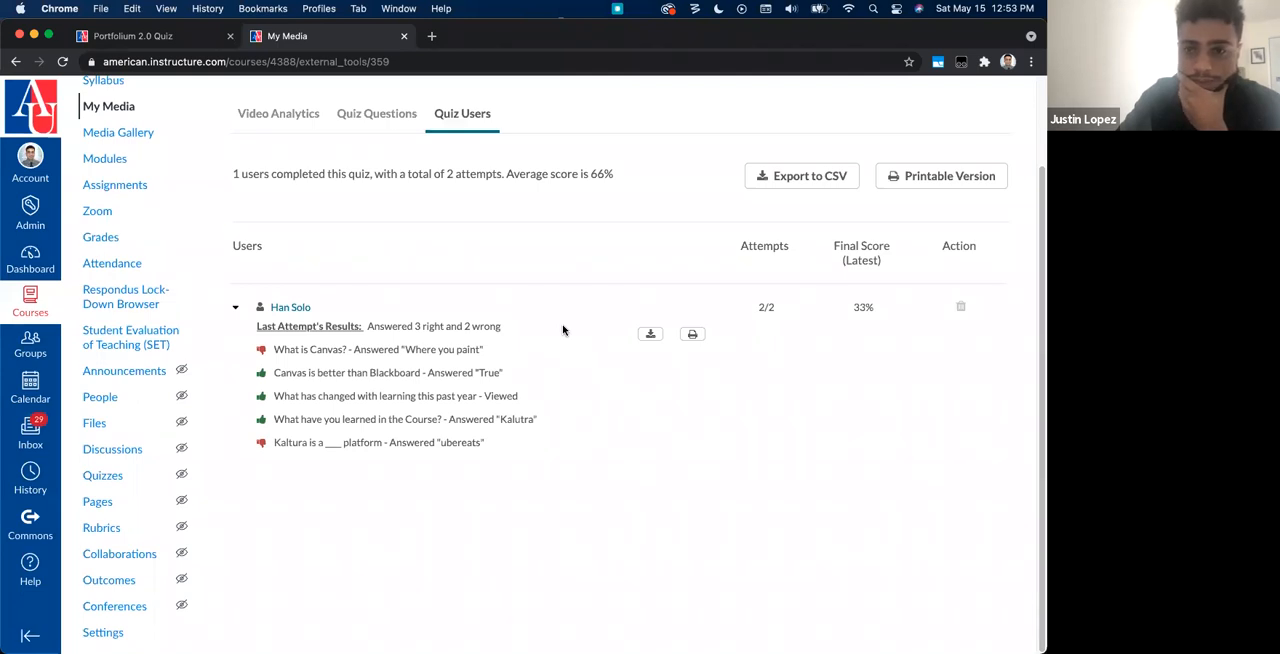
Step: Review the student's last-attempt answers and final score in the quiz results by user, highlighting the open-question answer and the score
scroll(563, 330, up, 2)
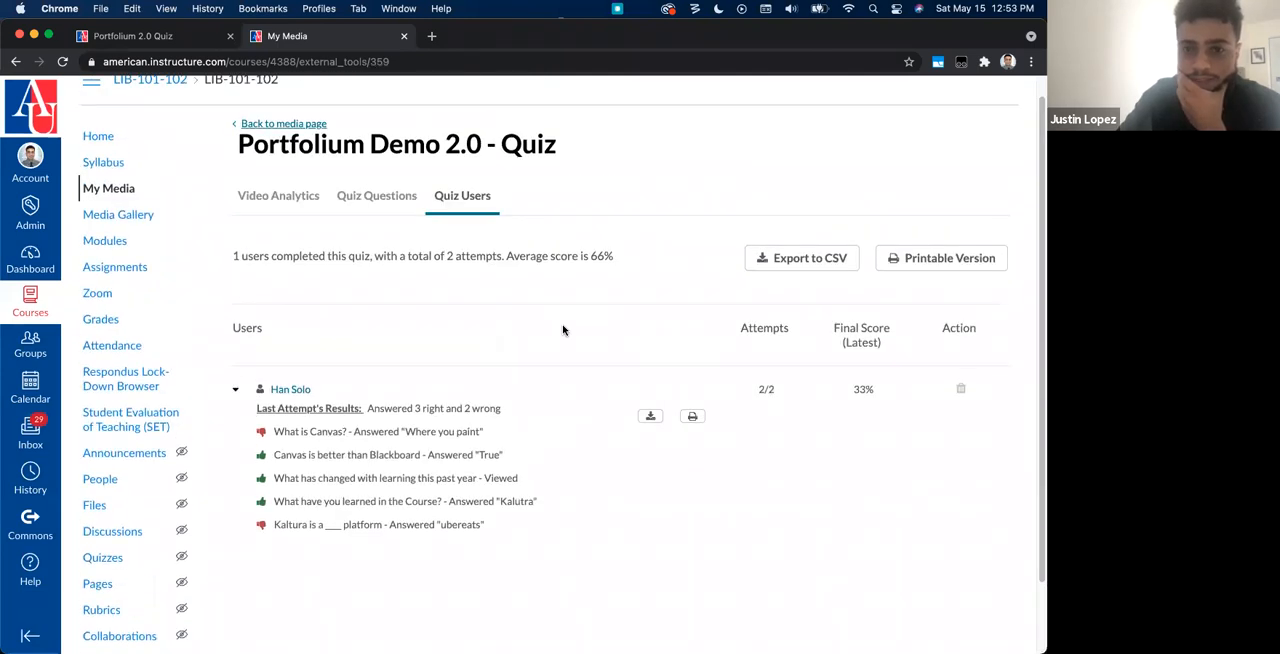
scroll(563, 330, down, 2)
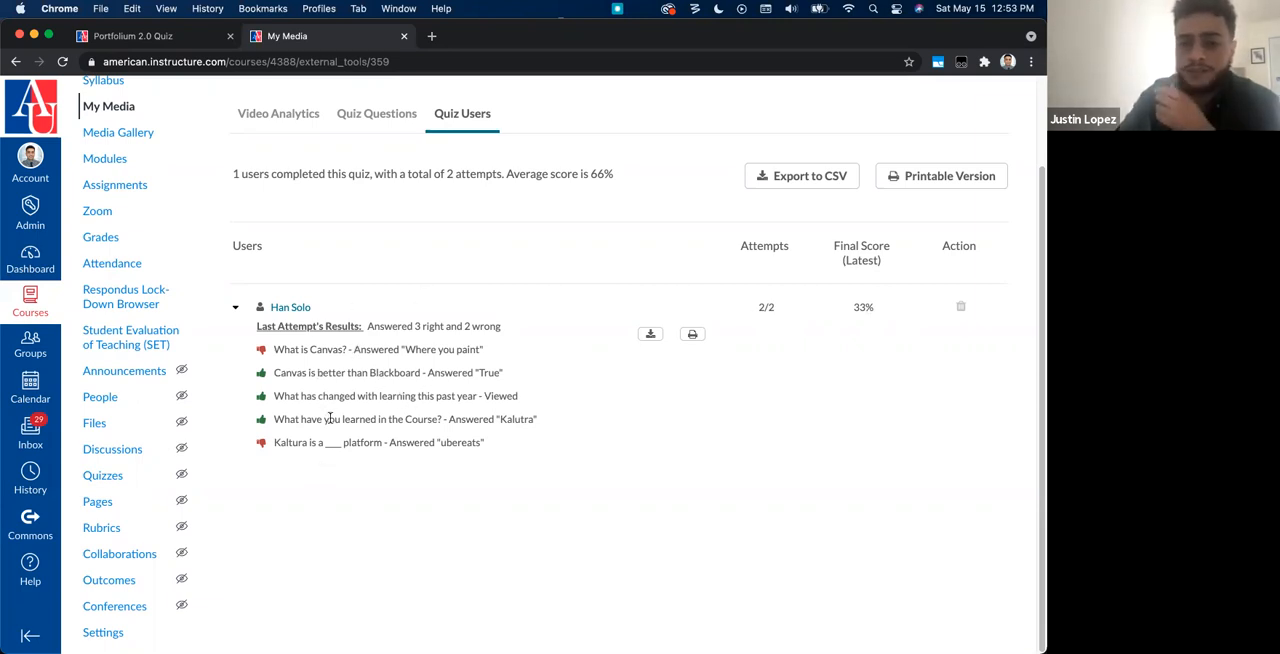
drag(323, 421, 502, 418)
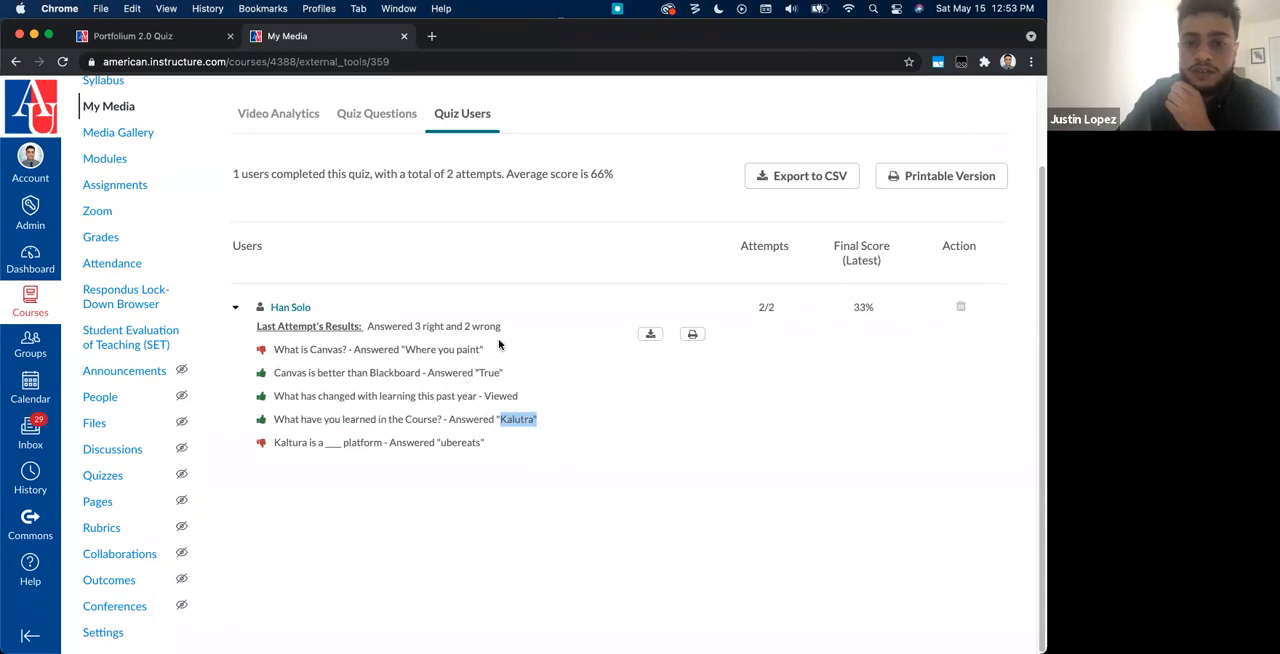
drag(886, 313, 849, 310)
scroll(282, 241, up, 2)
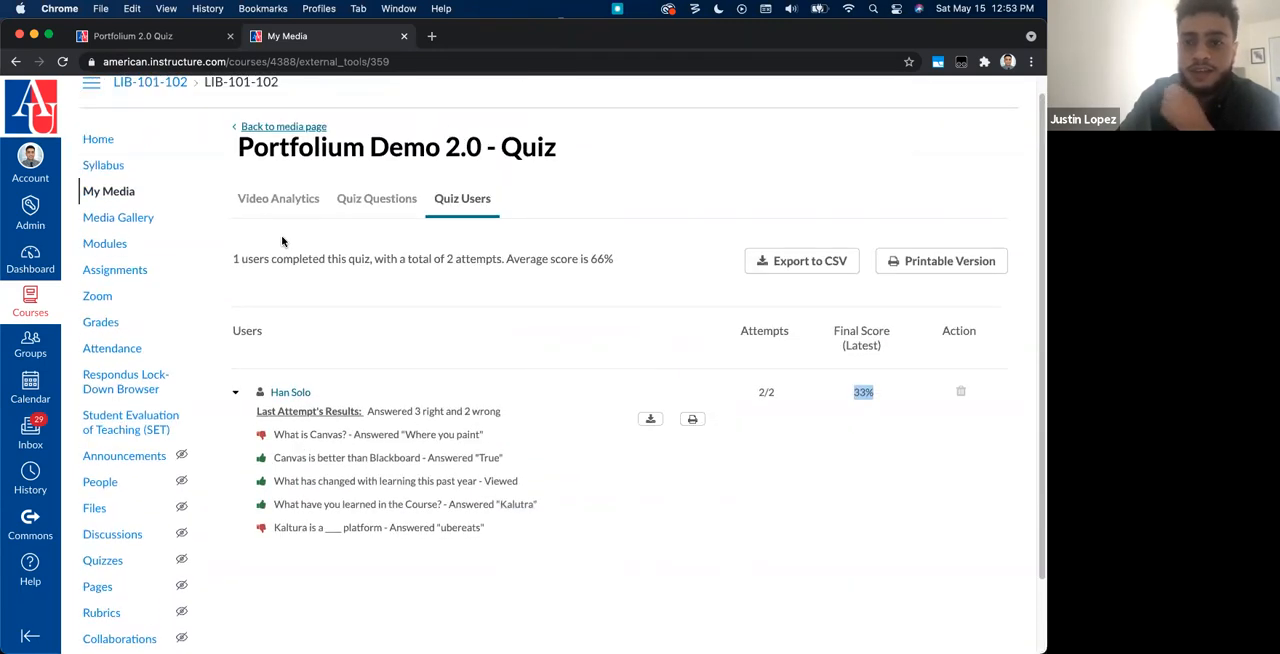
Step: Open the course gradebook and look through the assignment columns for Portfolium 2.0 Quiz
click(105, 325)
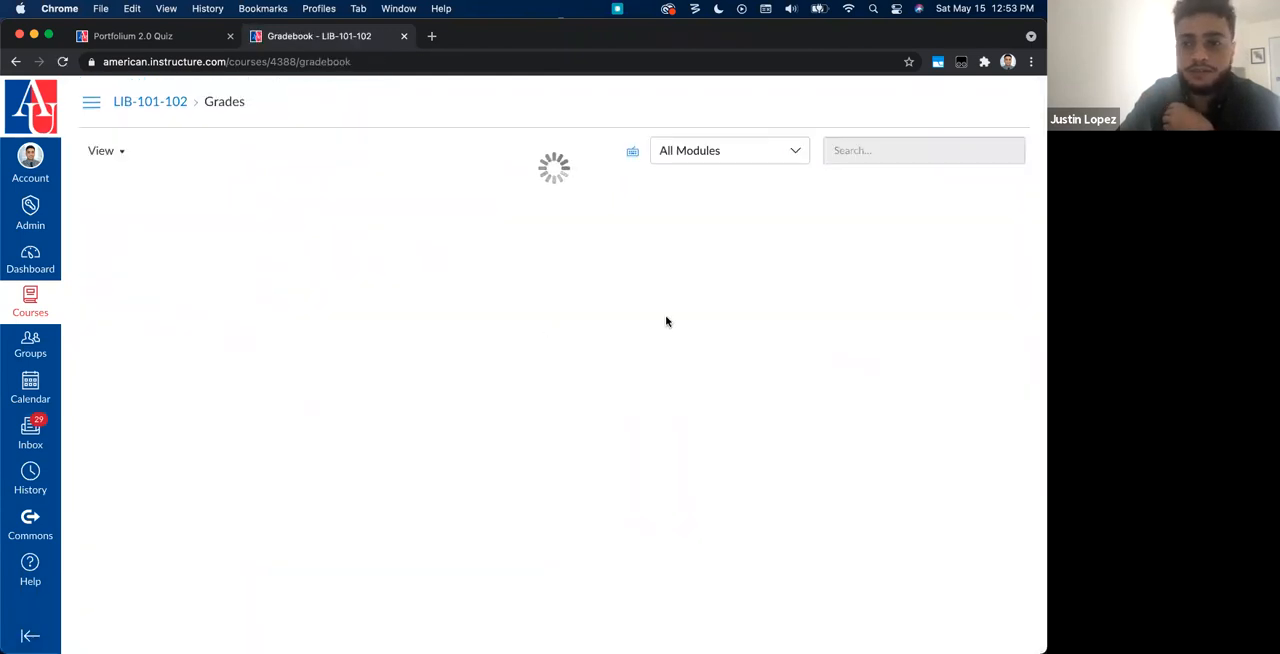
scroll(667, 322, right, 2)
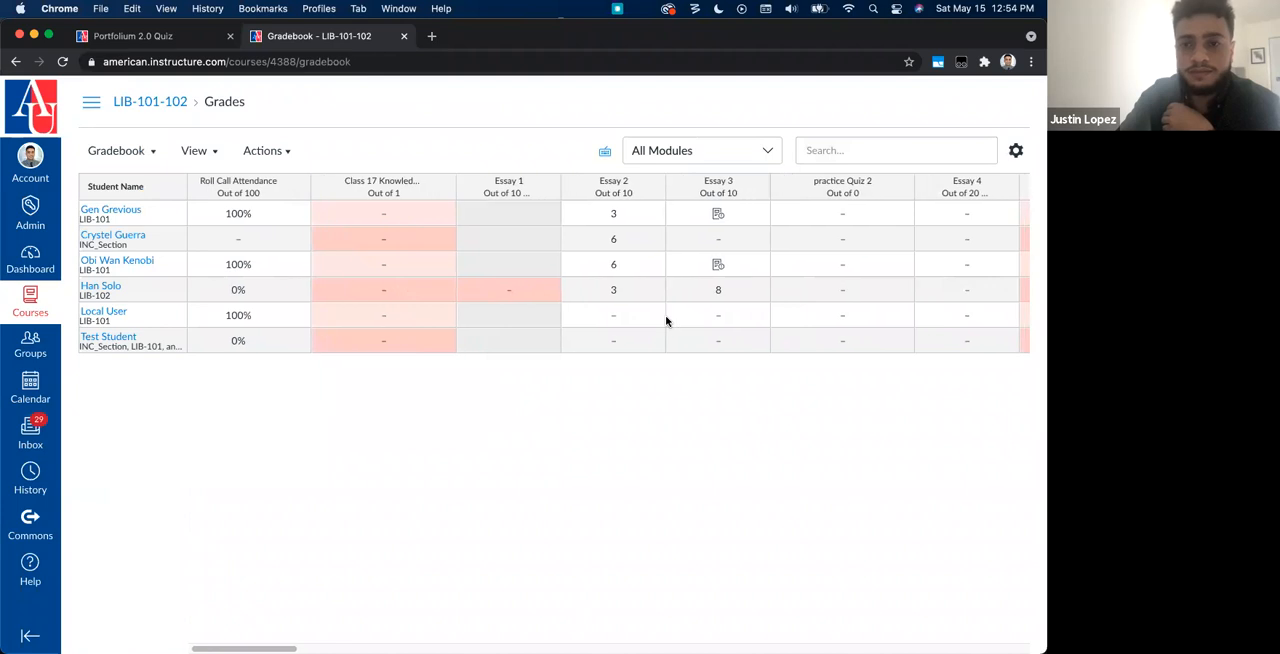
scroll(667, 321, right, 10)
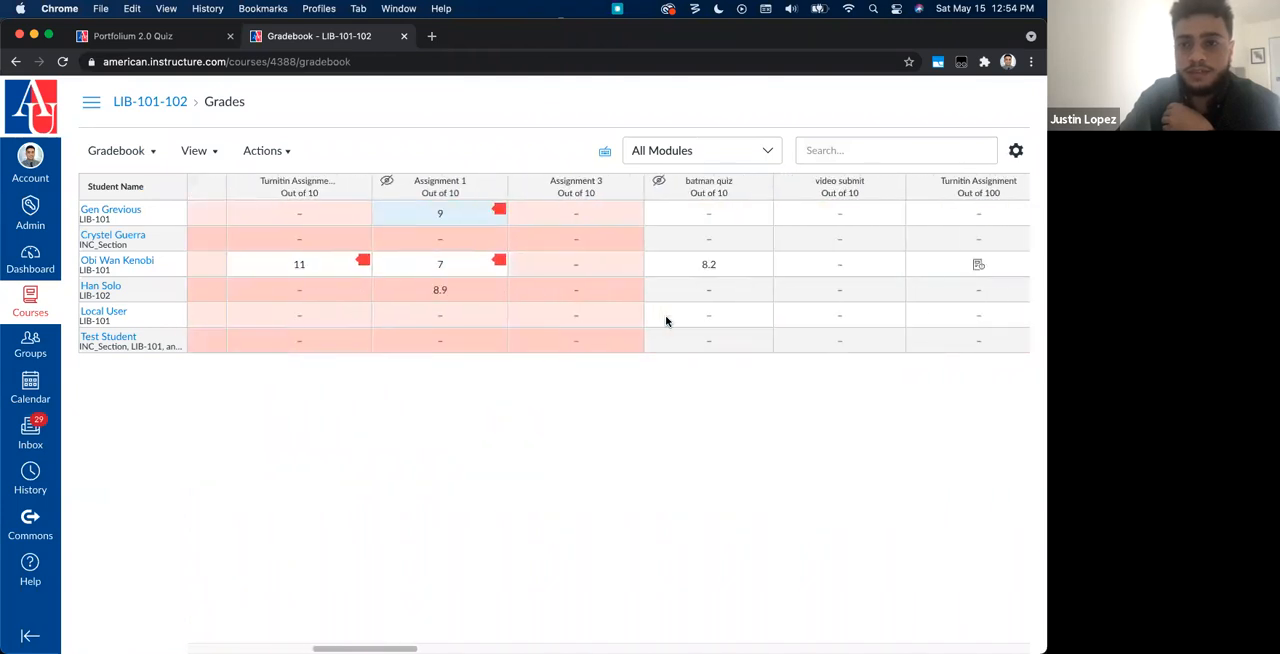
scroll(667, 321, right, 15)
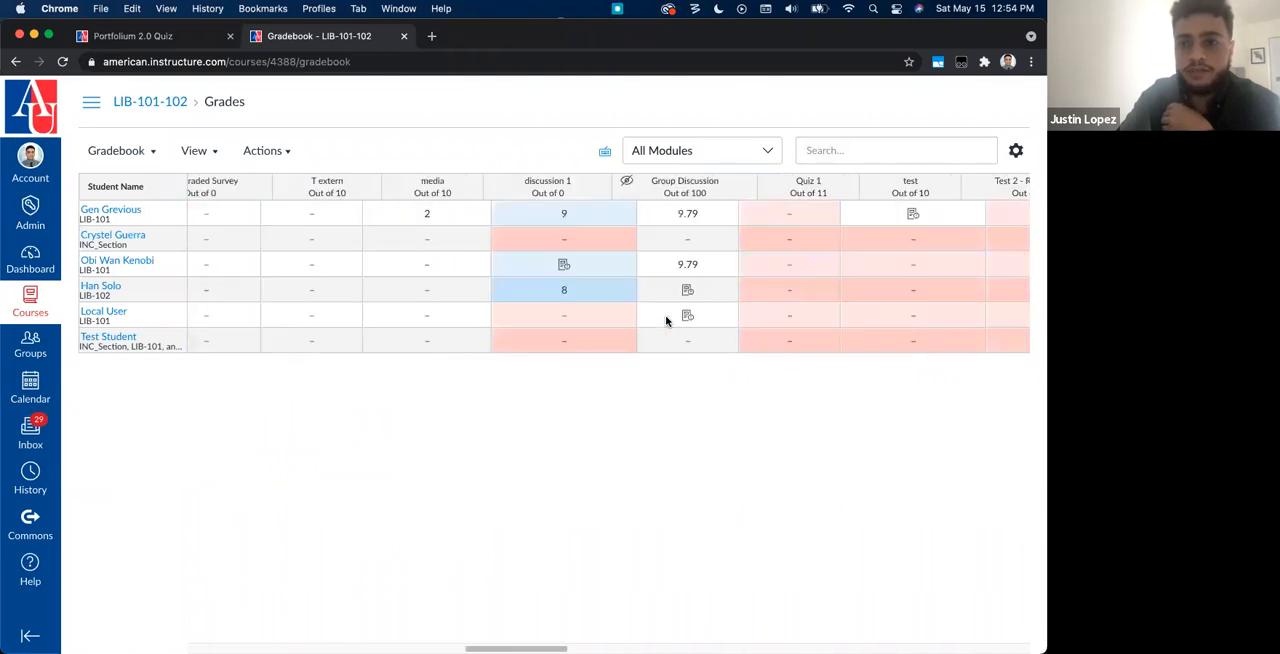
scroll(667, 321, right, 3)
click(869, 152)
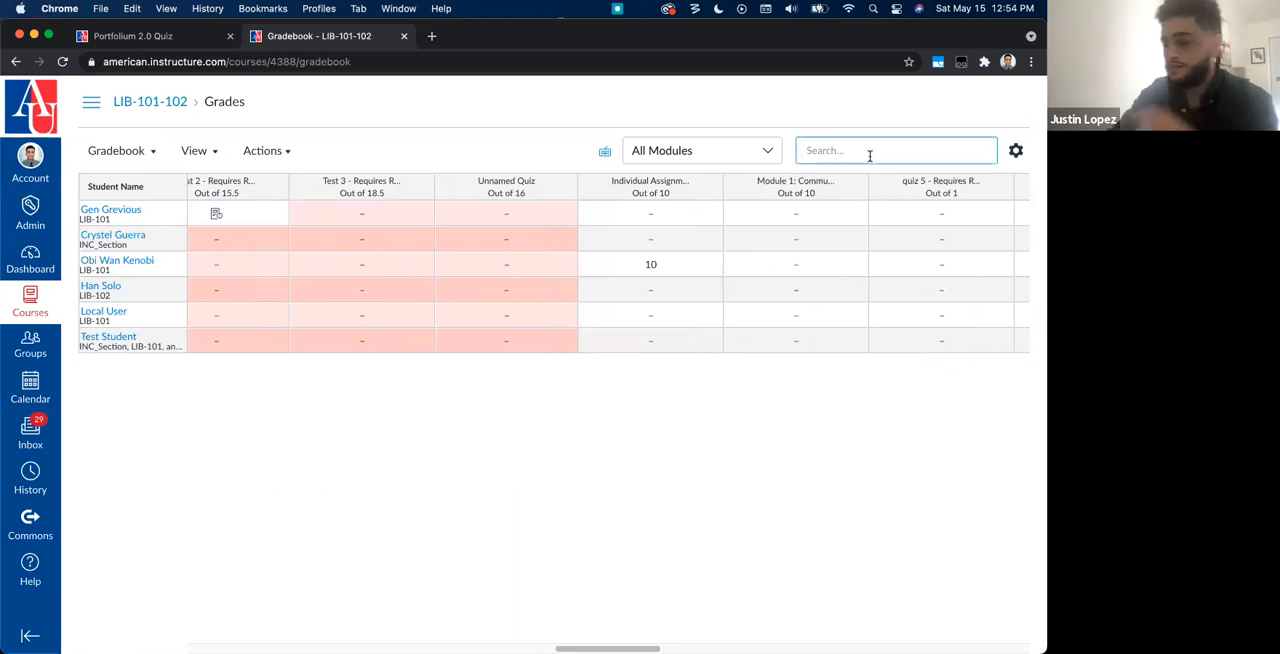
text(2.0)
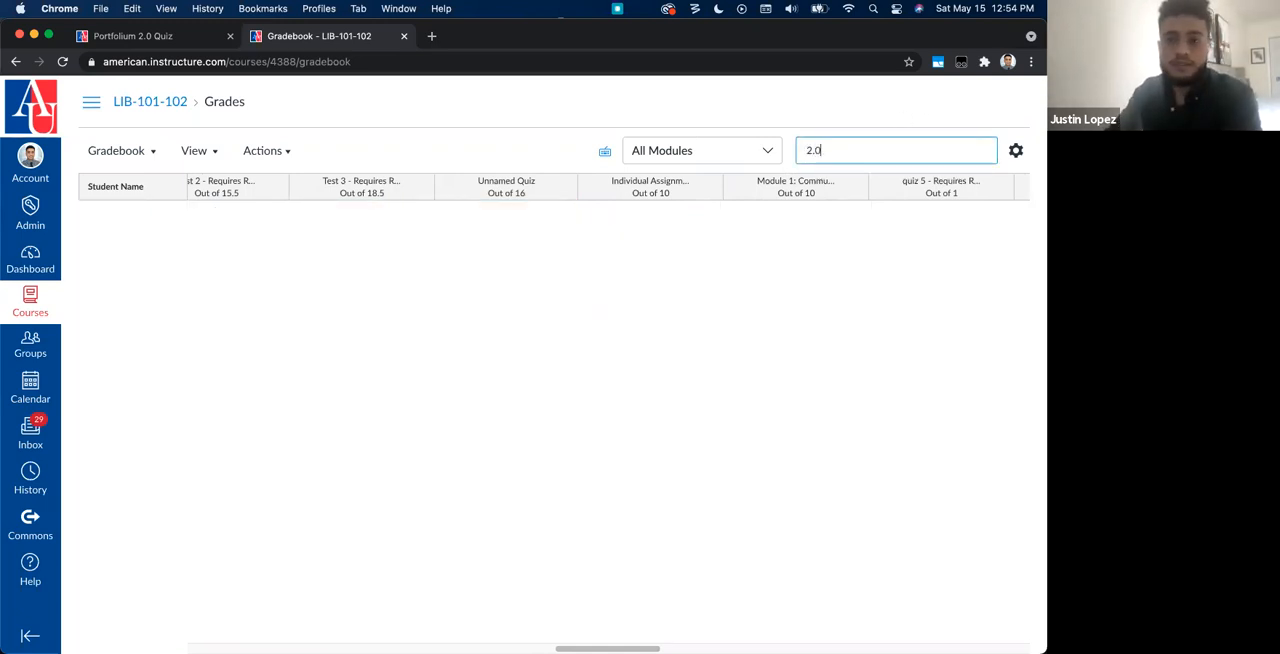
scroll(760, 263, right, 10)
double_click(833, 149)
key(BackSpace)
Step: Set the LIB-102 student's Portfolium 2.0 Quiz grade to 7 in the gradebook
scroll(810, 240, right, 5)
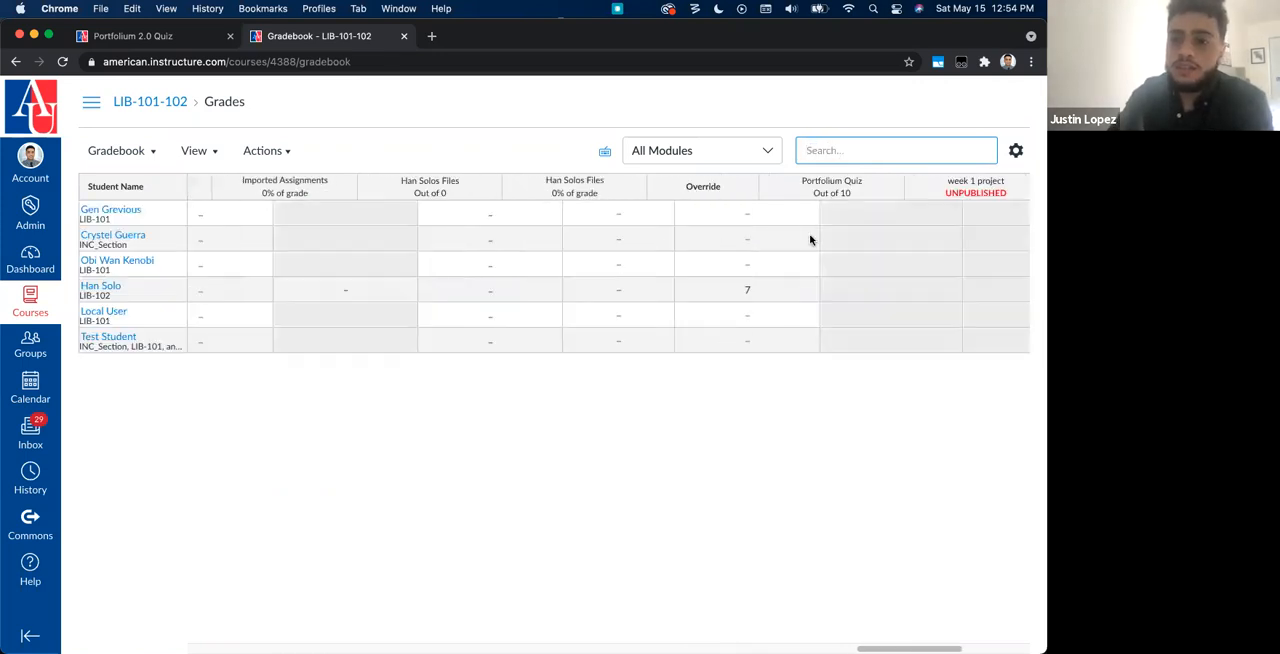
scroll(810, 240, right, 6)
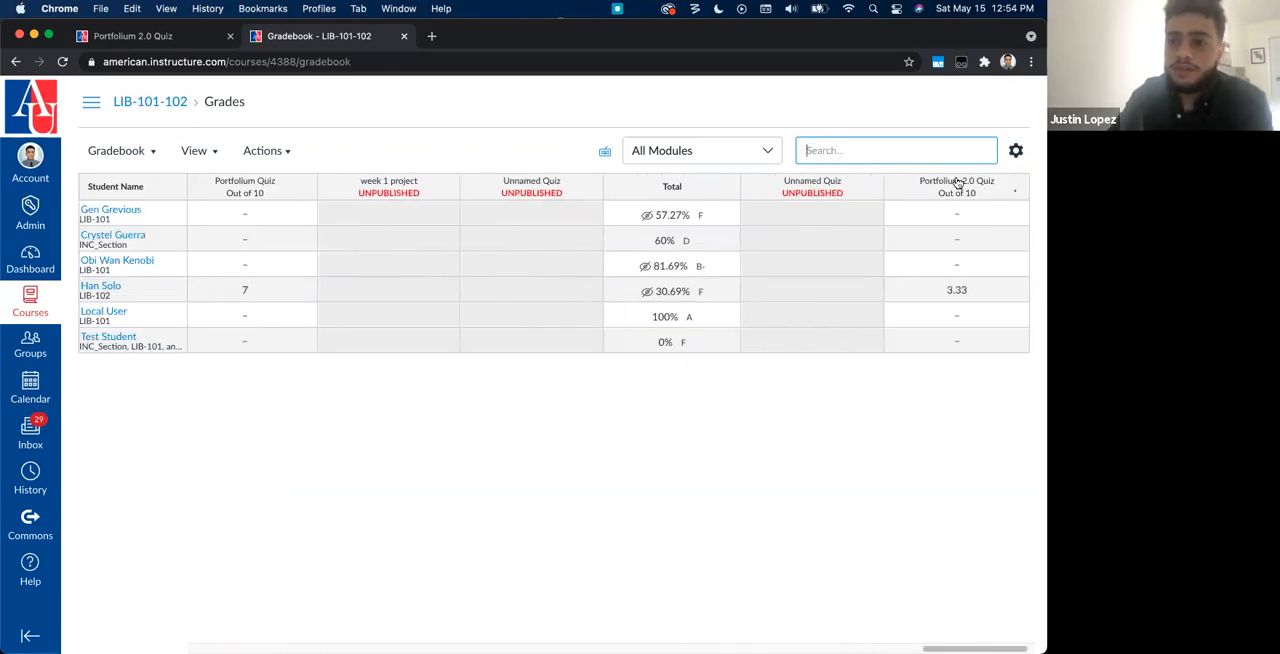
click(955, 290)
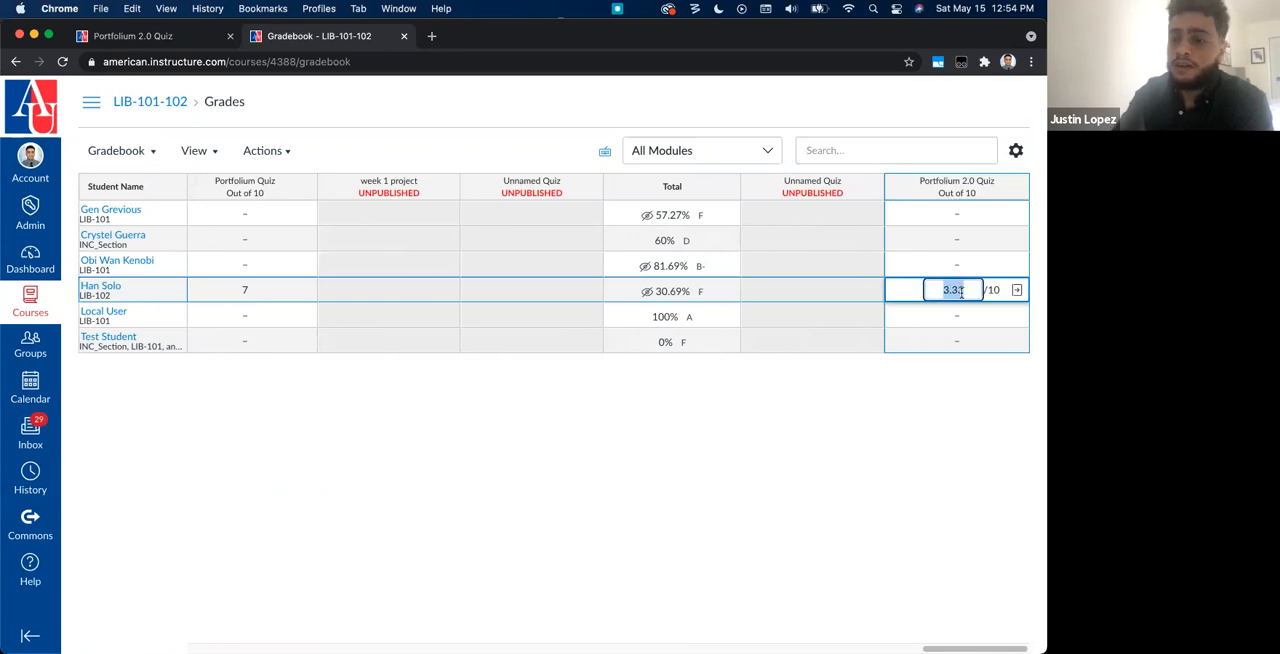
text(7)
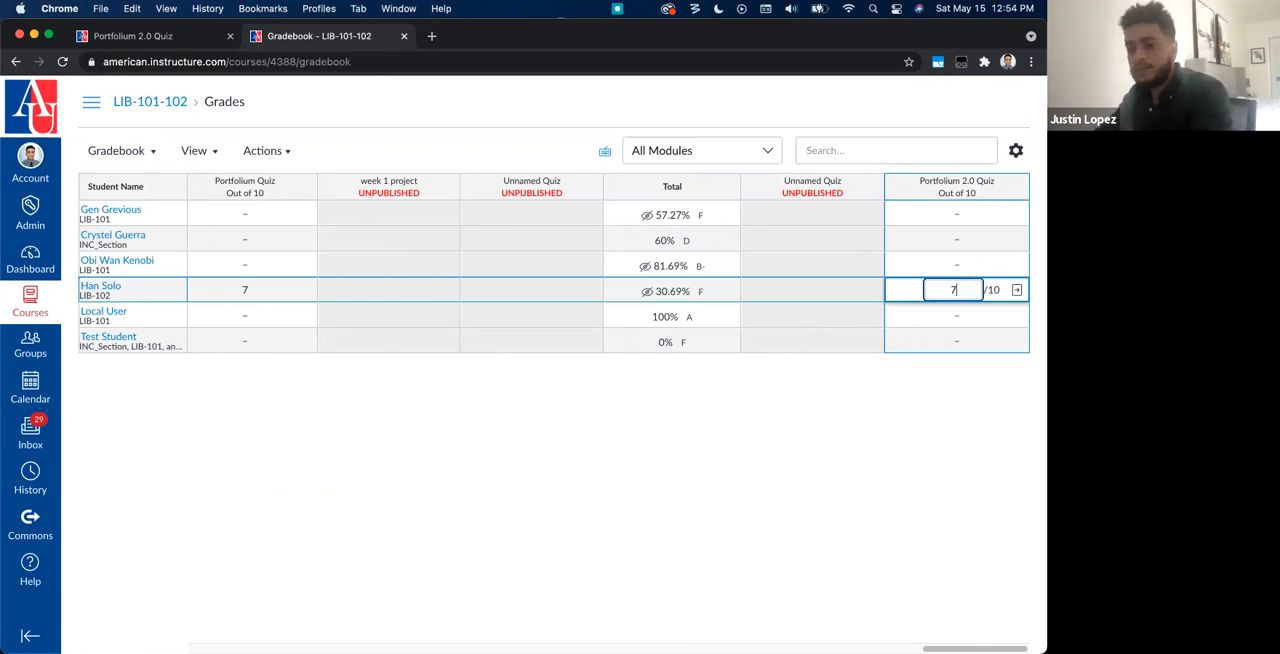
key(Return)
key(Return)
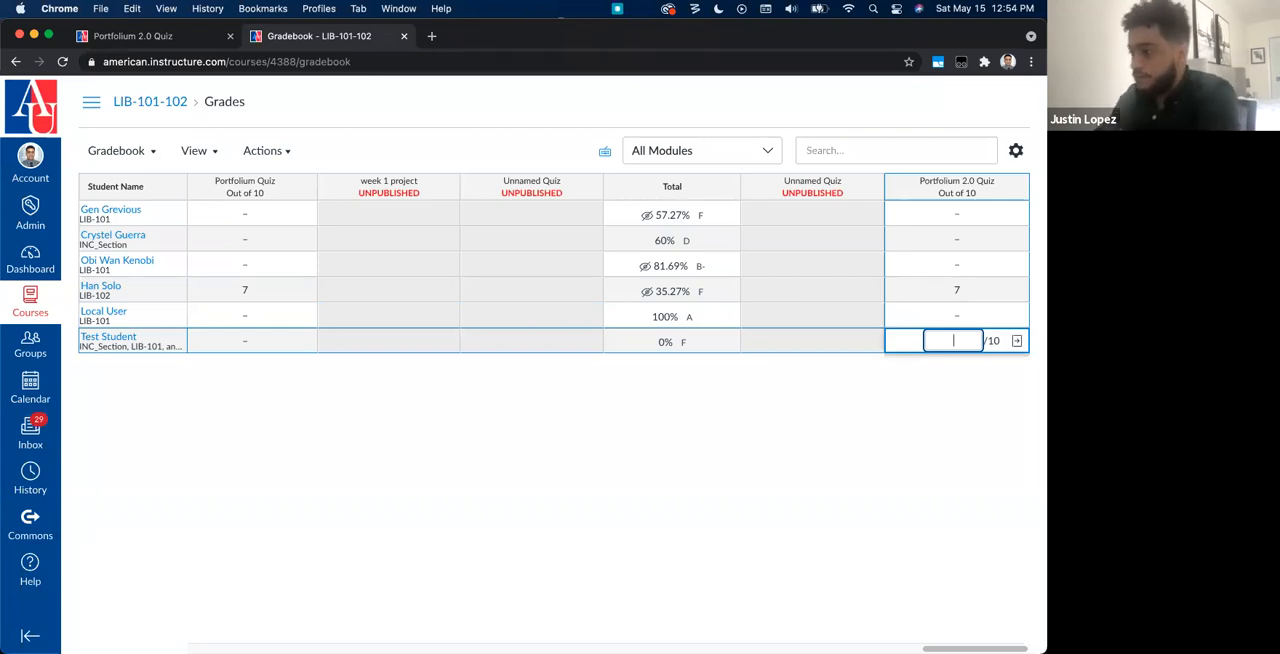
click(848, 418)
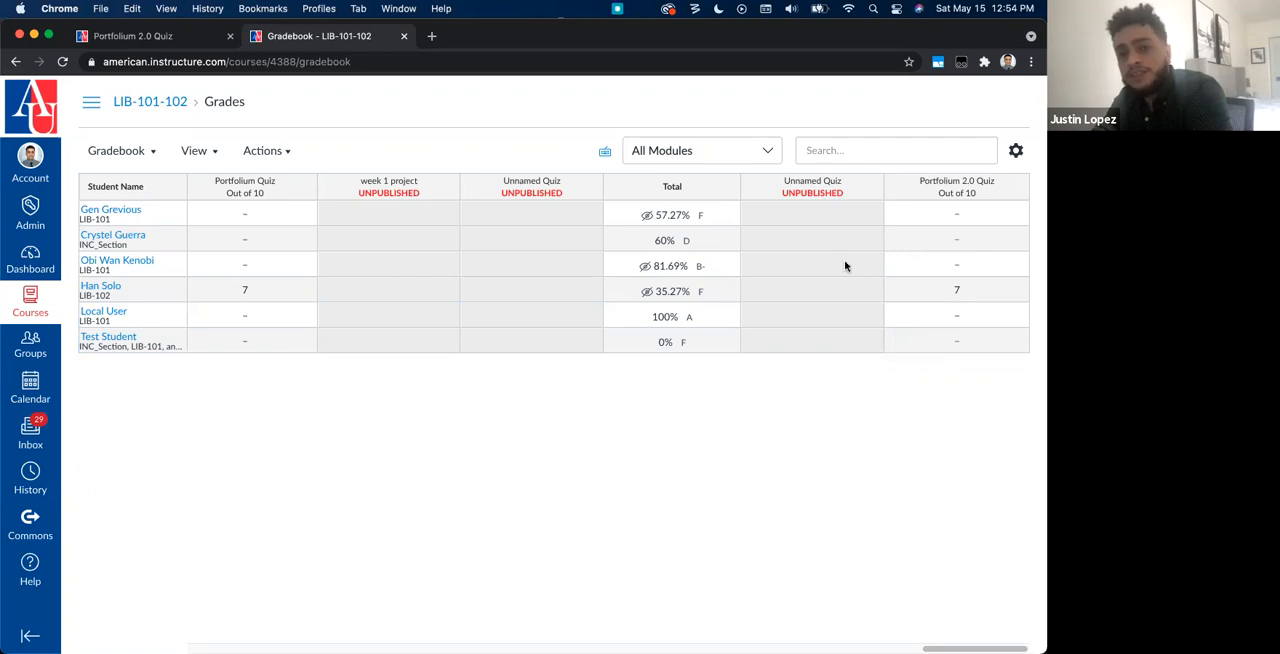
Step: Open the analytics of Portfolium Demo 2.0 - Quiz from My Media and expand the student's entry in the quiz results by user
click(175, 104)
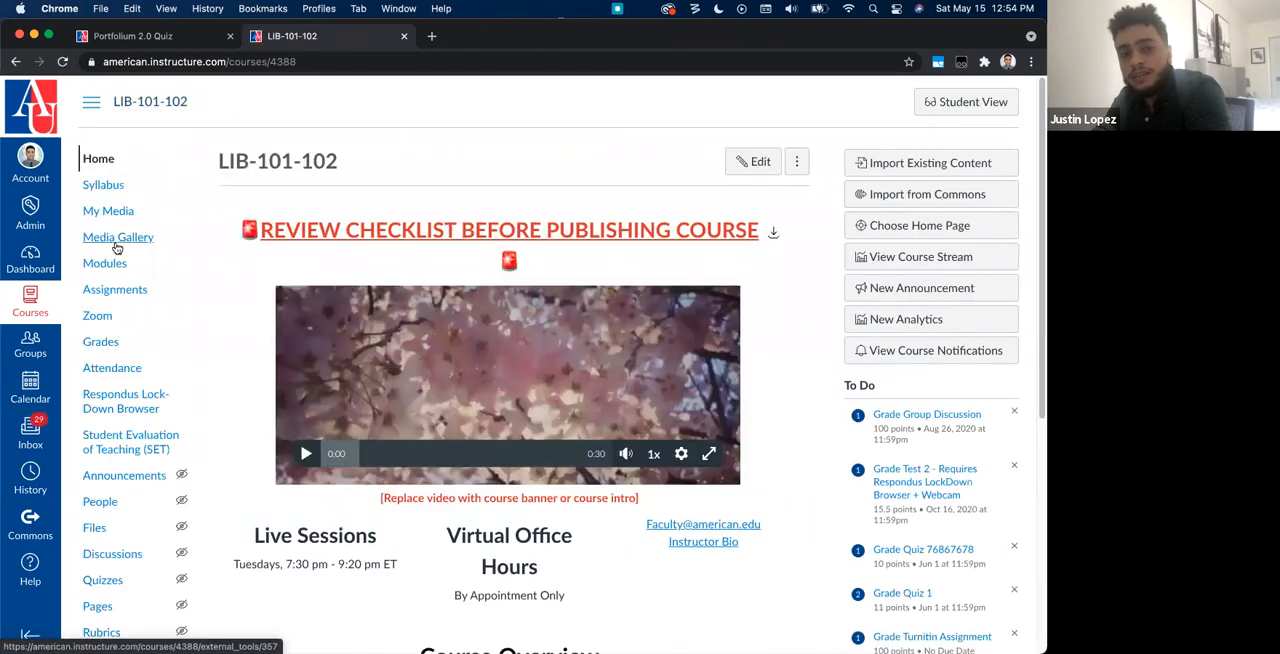
click(116, 212)
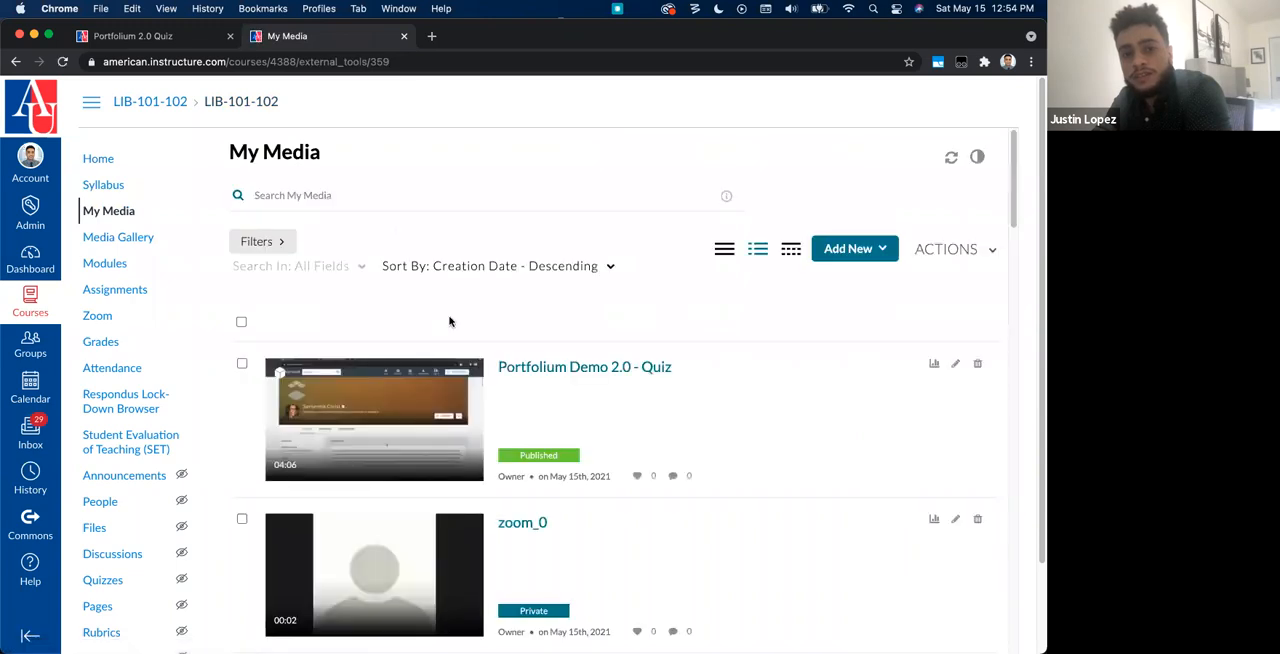
click(934, 363)
click(462, 218)
click(290, 397)
scroll(285, 430, down, 2)
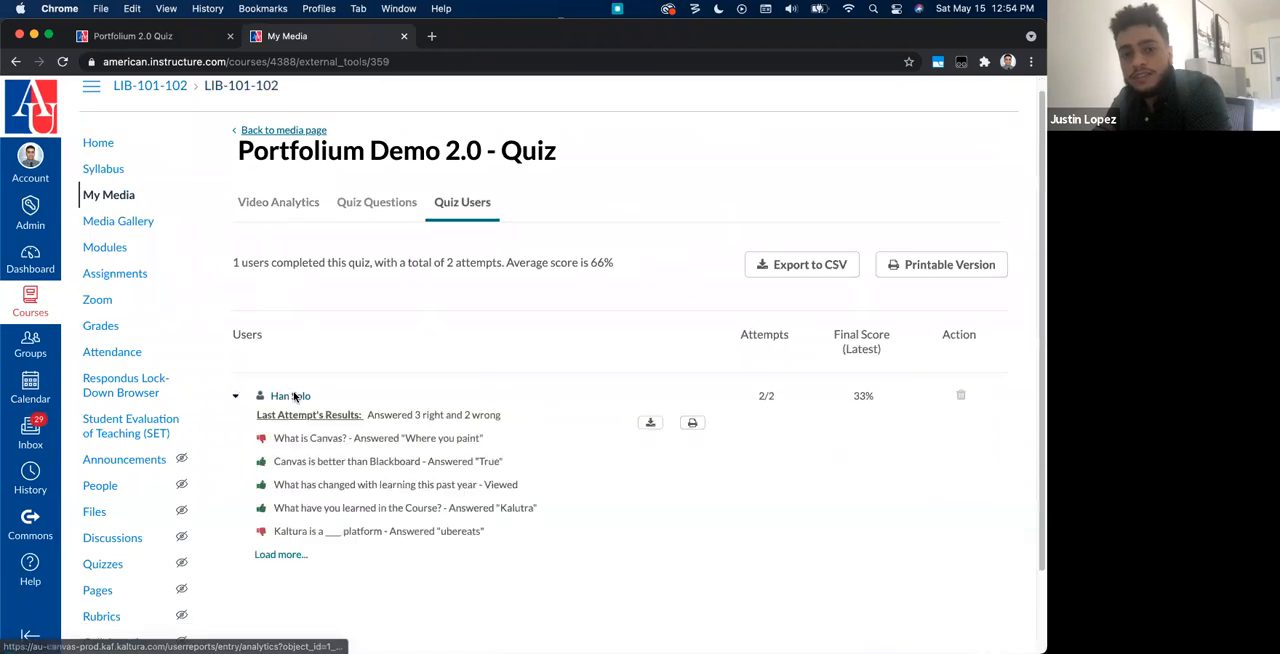
Step: Examine the student's last-attempt answers, highlighting the one to "What have you learned in the Course?"
drag(275, 456, 550, 474)
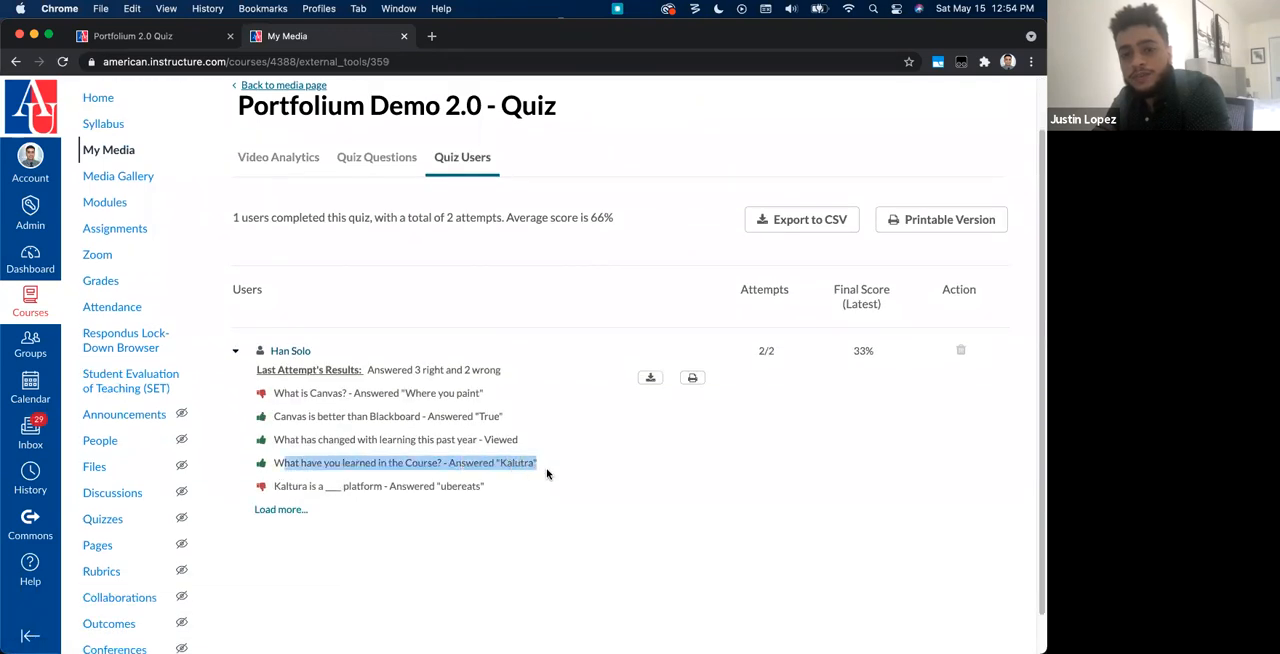
click(548, 471)
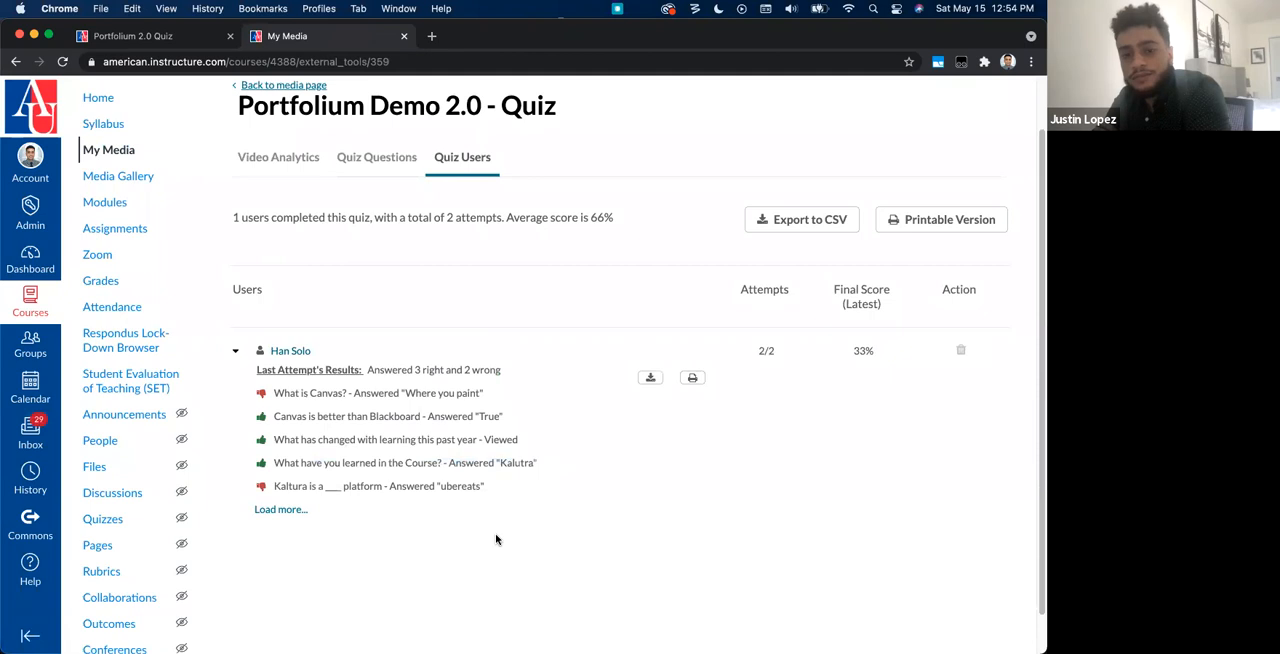
scroll(509, 494, down, 1)
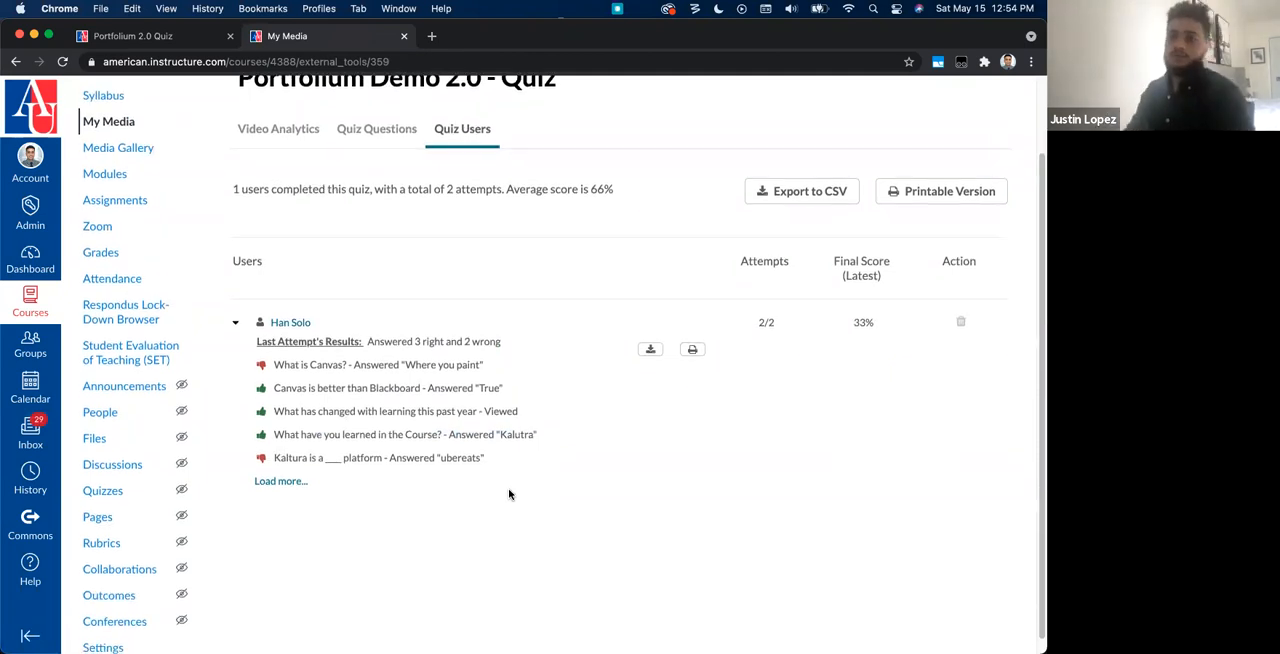
scroll(509, 494, down, 1)
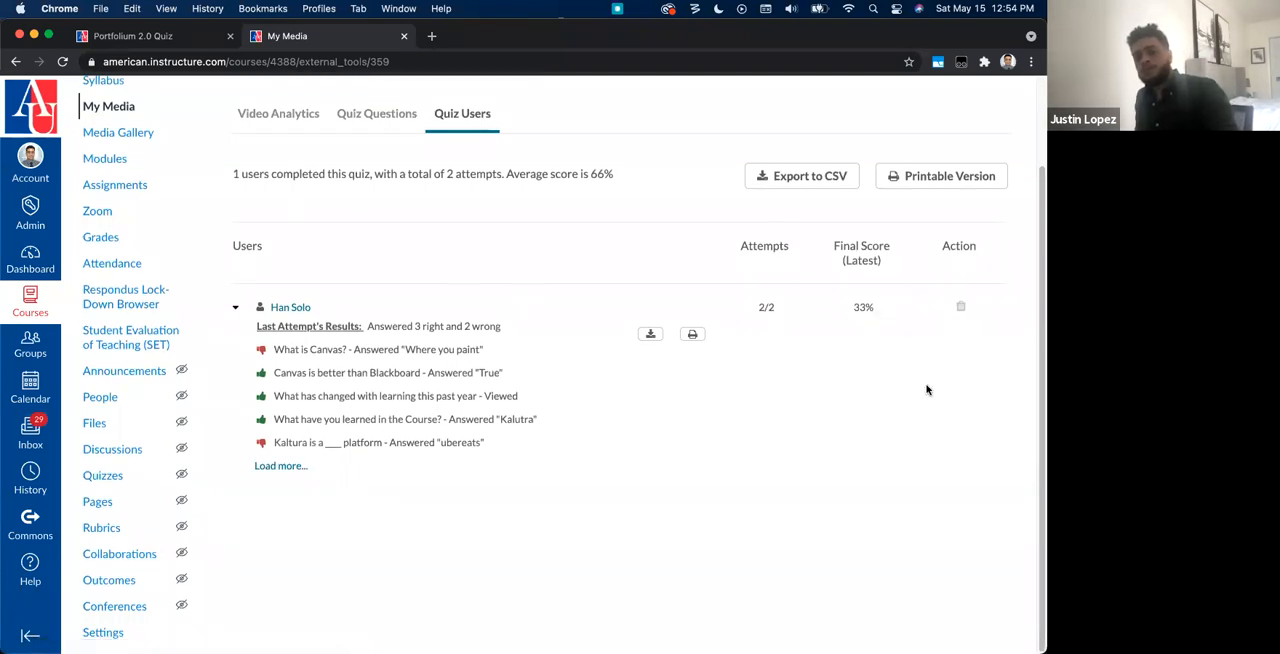
scroll(564, 314, up, 1)
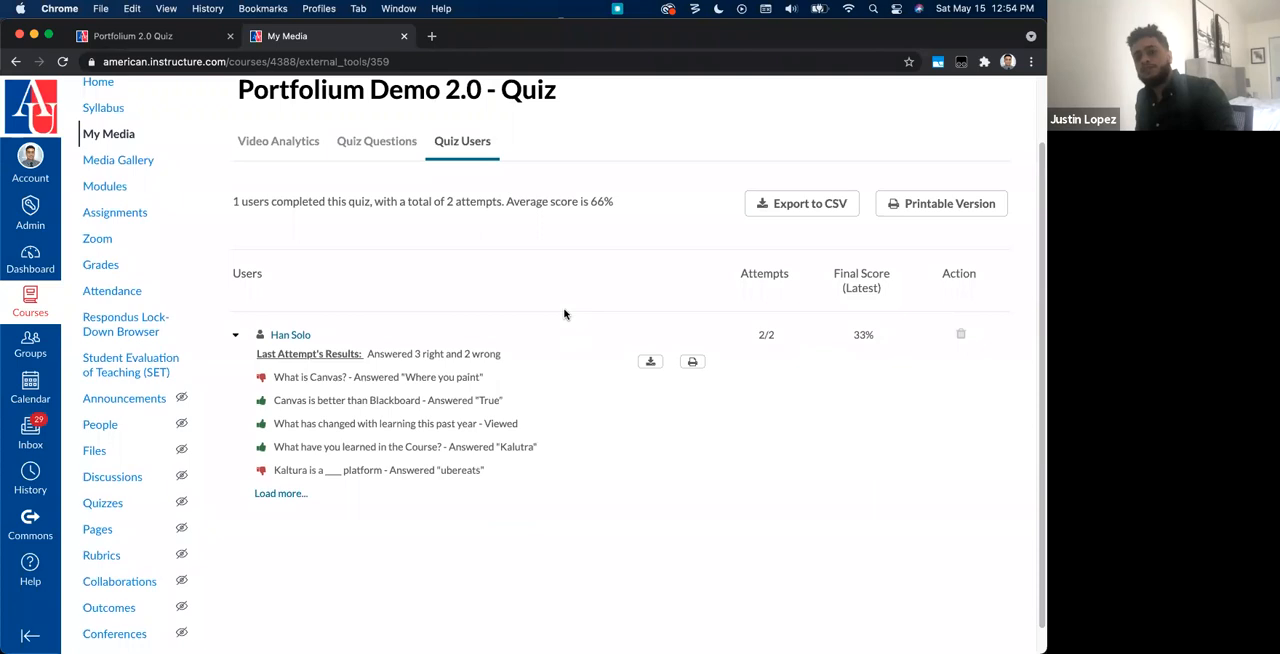
scroll(564, 314, up, 2)
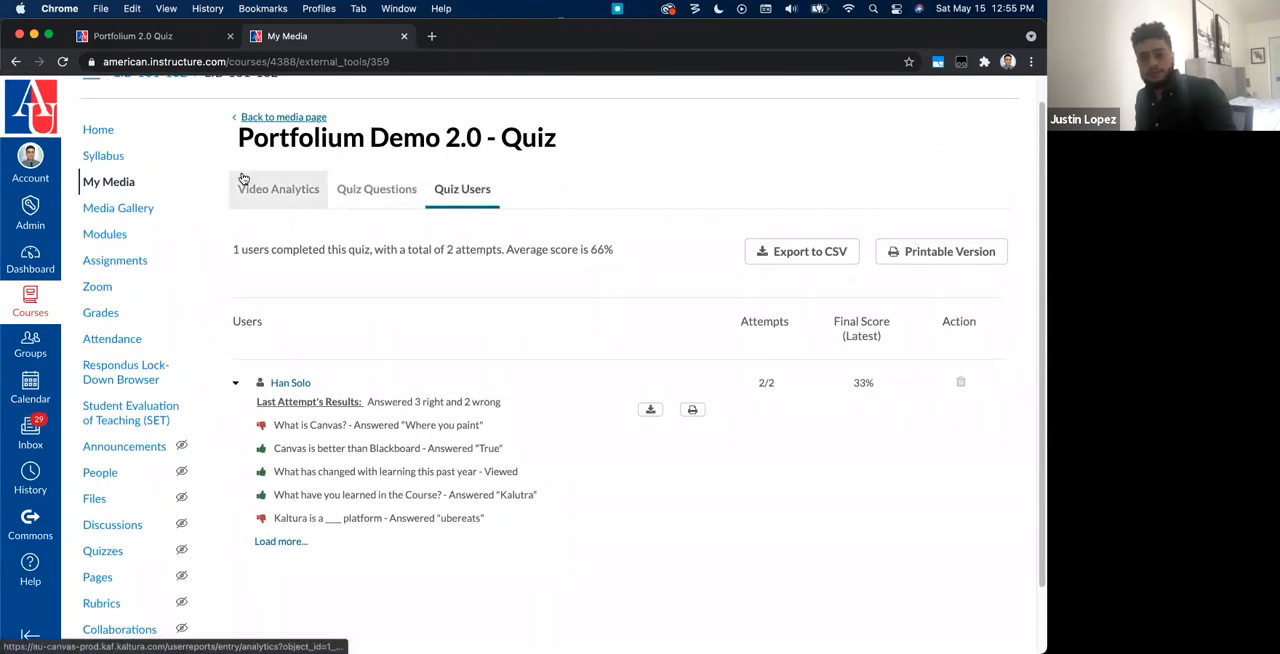
Step: Open the video analytics of Portfolium Demo 2.0 - Quiz
click(237, 196)
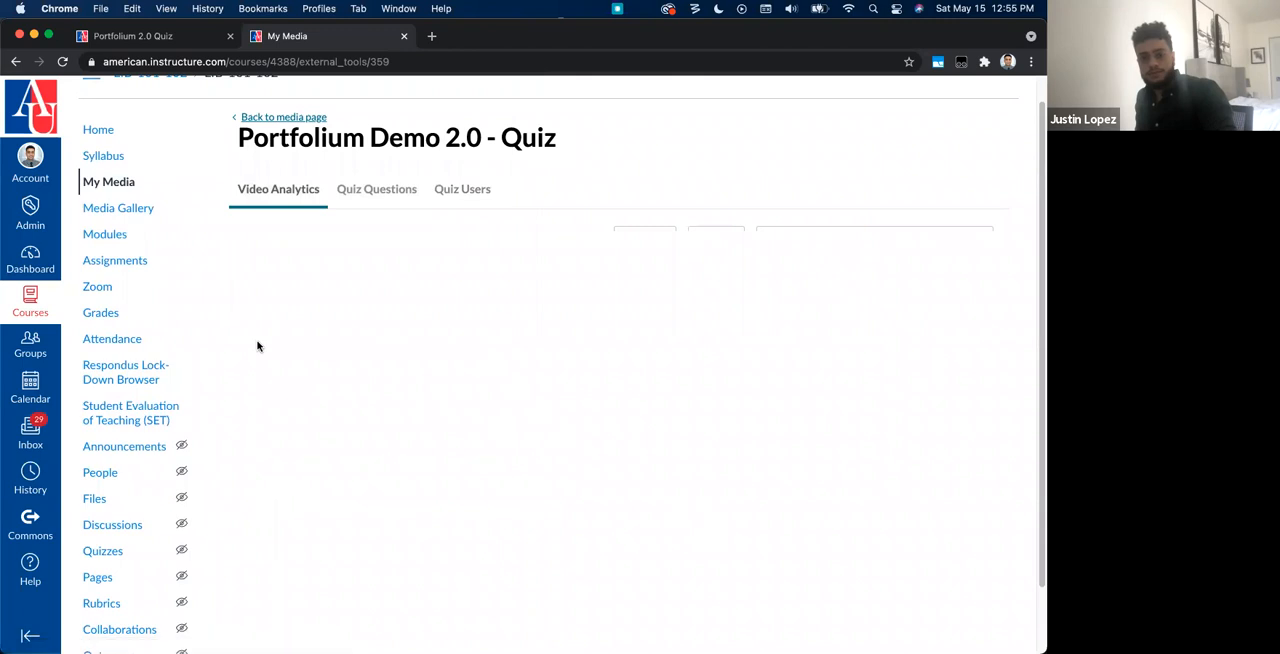
scroll(257, 346, down, 1)
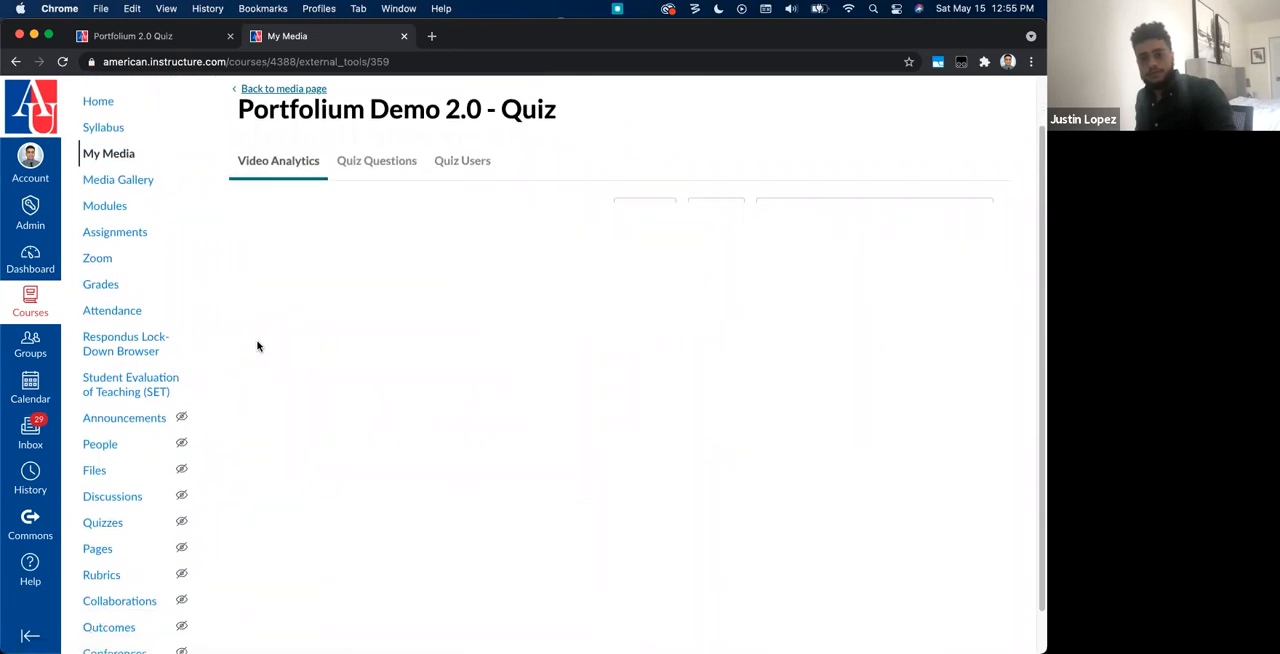
scroll(300, 330, down, 1)
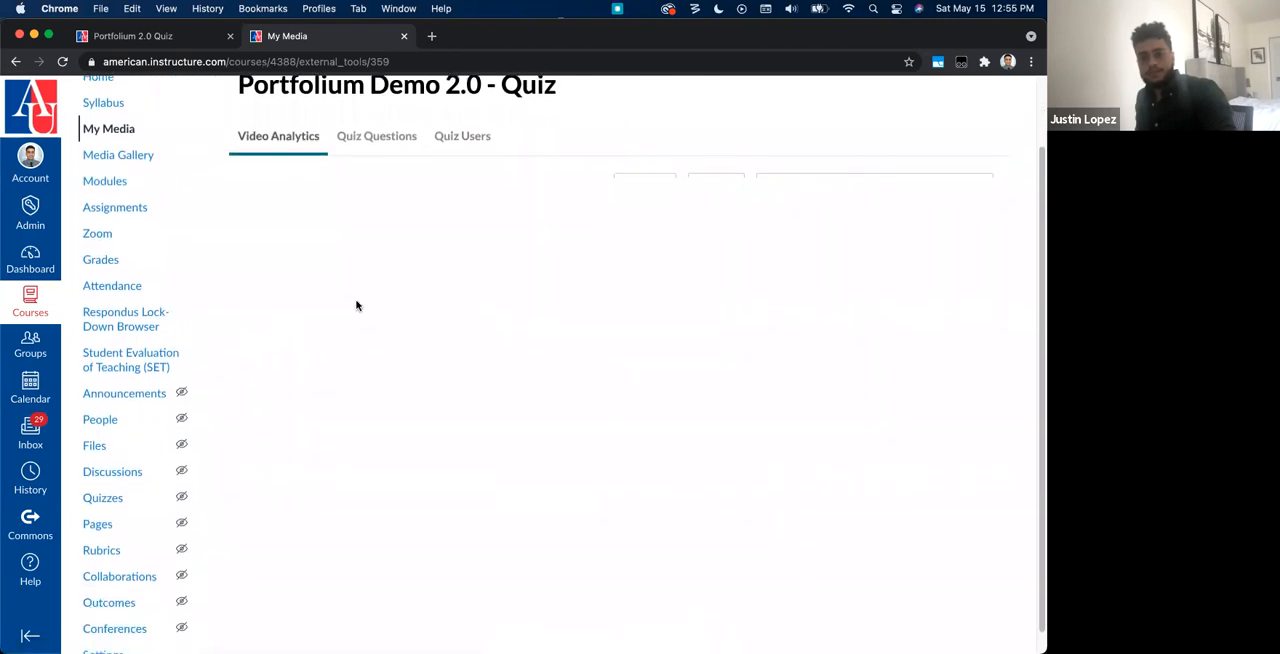
scroll(434, 294, down, 1)
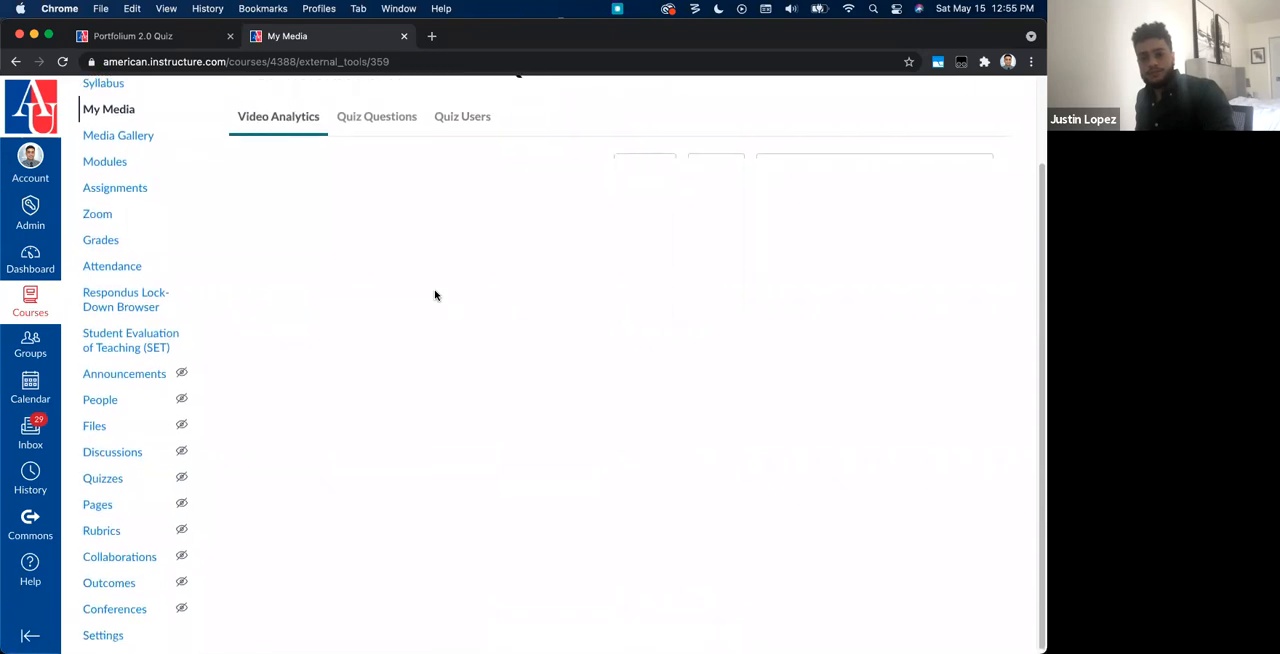
scroll(434, 294, up, 4)
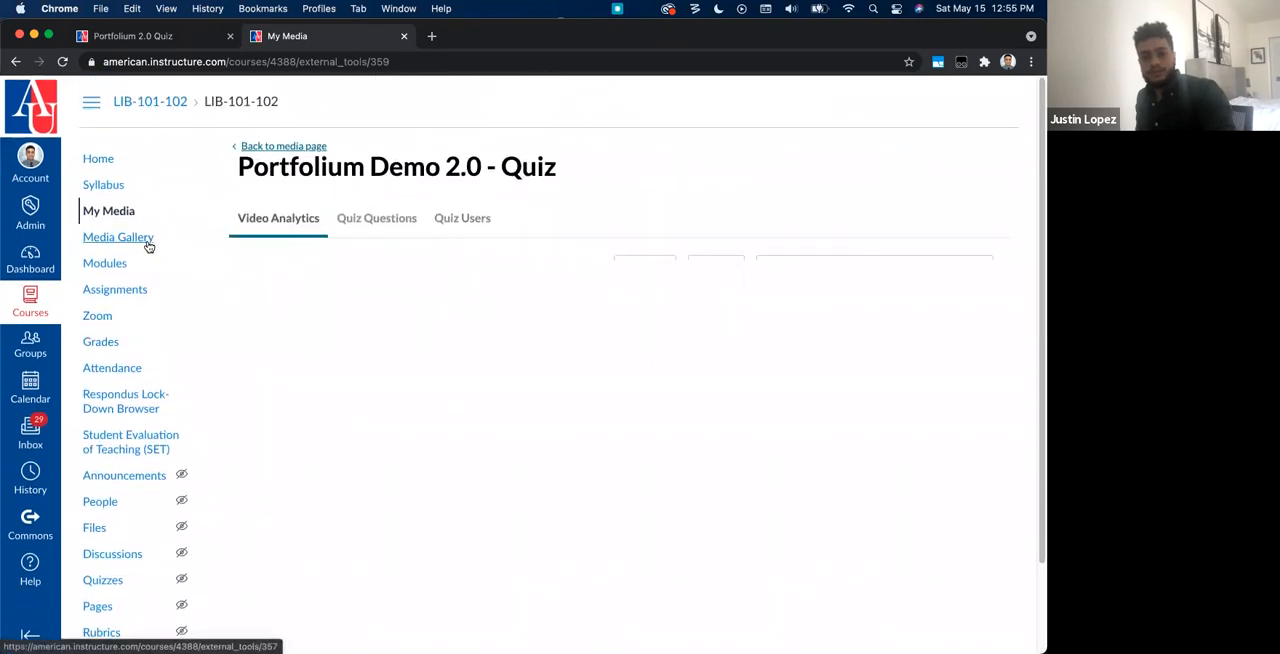
Step: Open the zoom_0 video from My Media and return to the media list
click(111, 218)
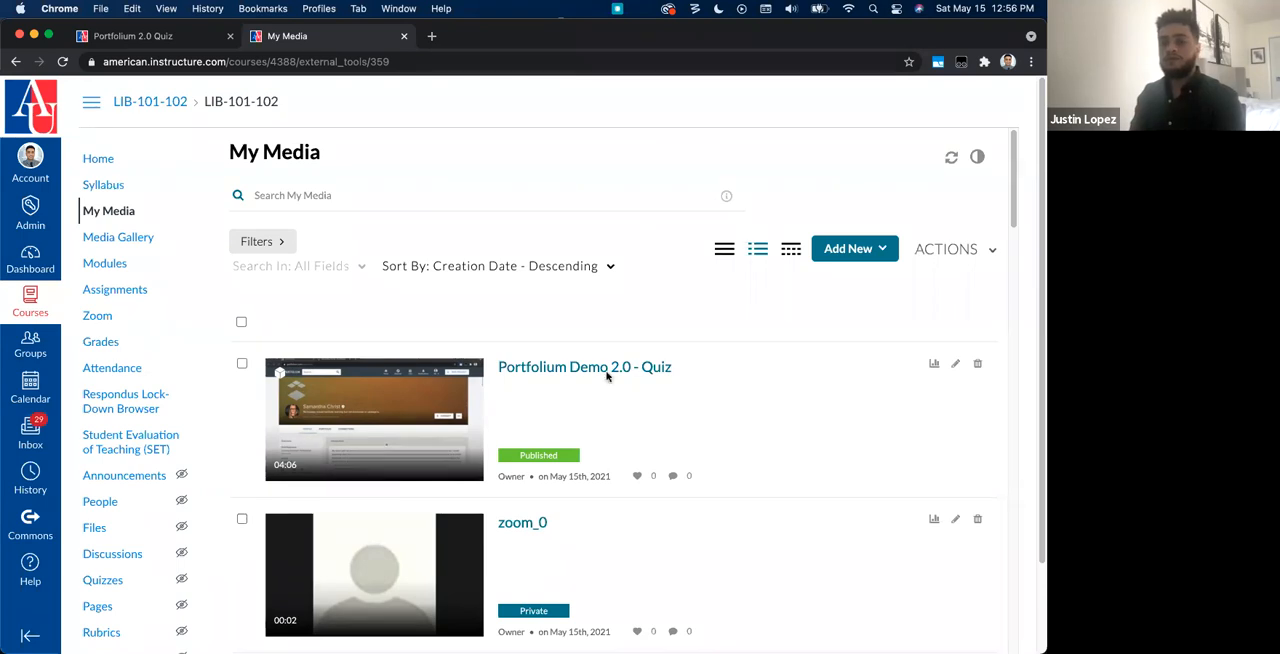
click(528, 524)
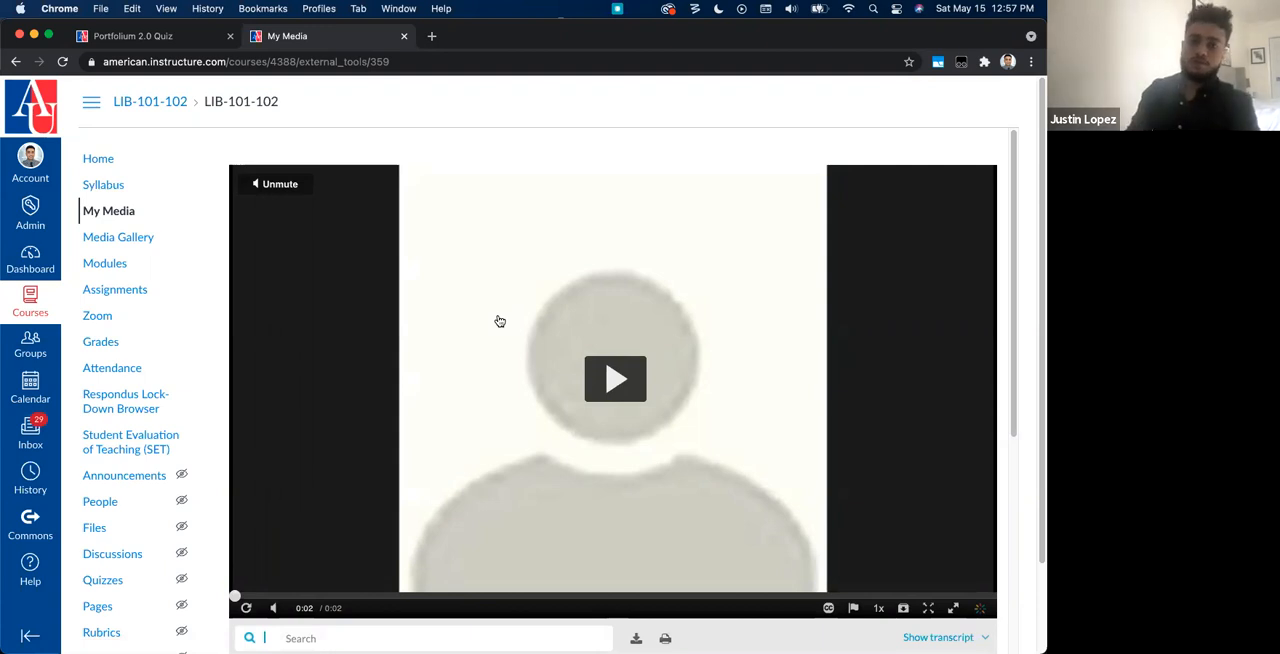
click(137, 212)
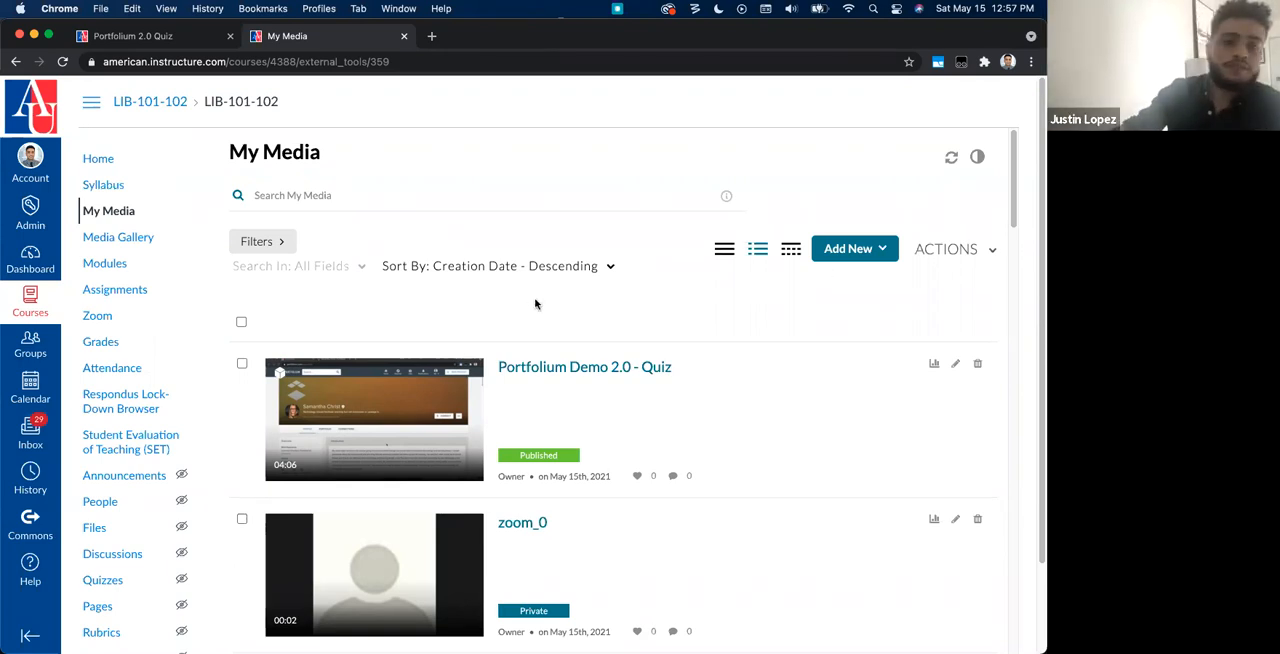
Step: From the course roster, open the profile of the student in section LIB-102 and start acting as that student
click(104, 502)
scroll(420, 490, down, 3)
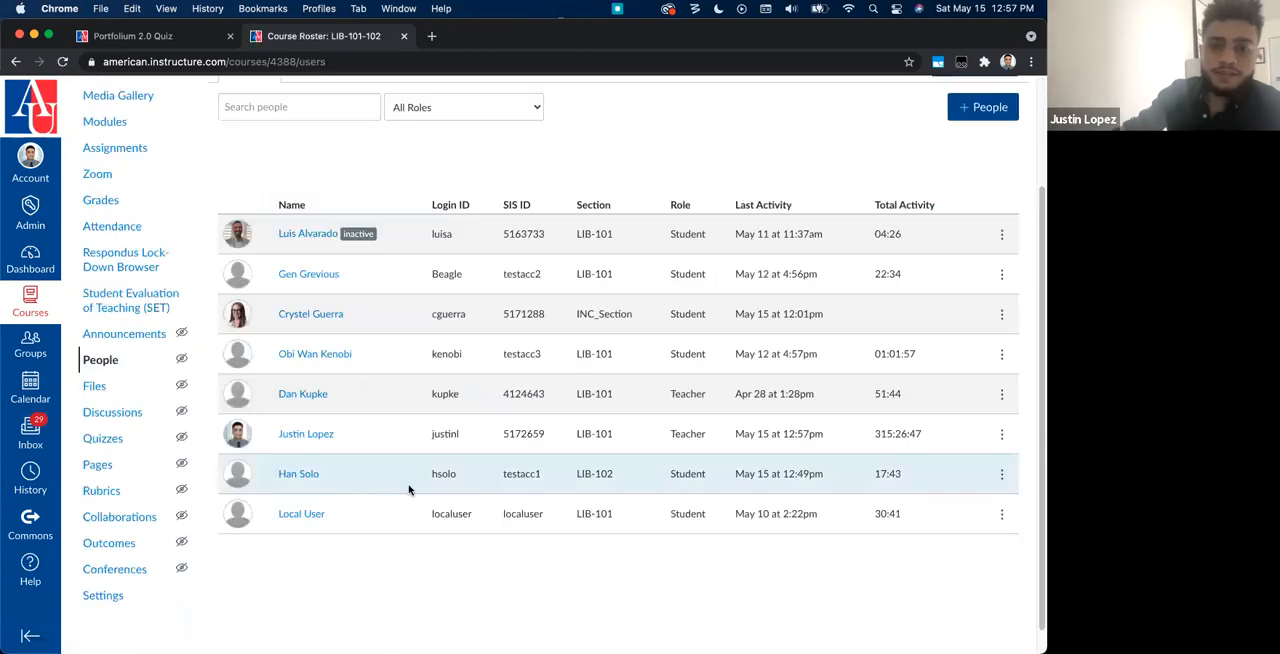
click(298, 471)
click(906, 162)
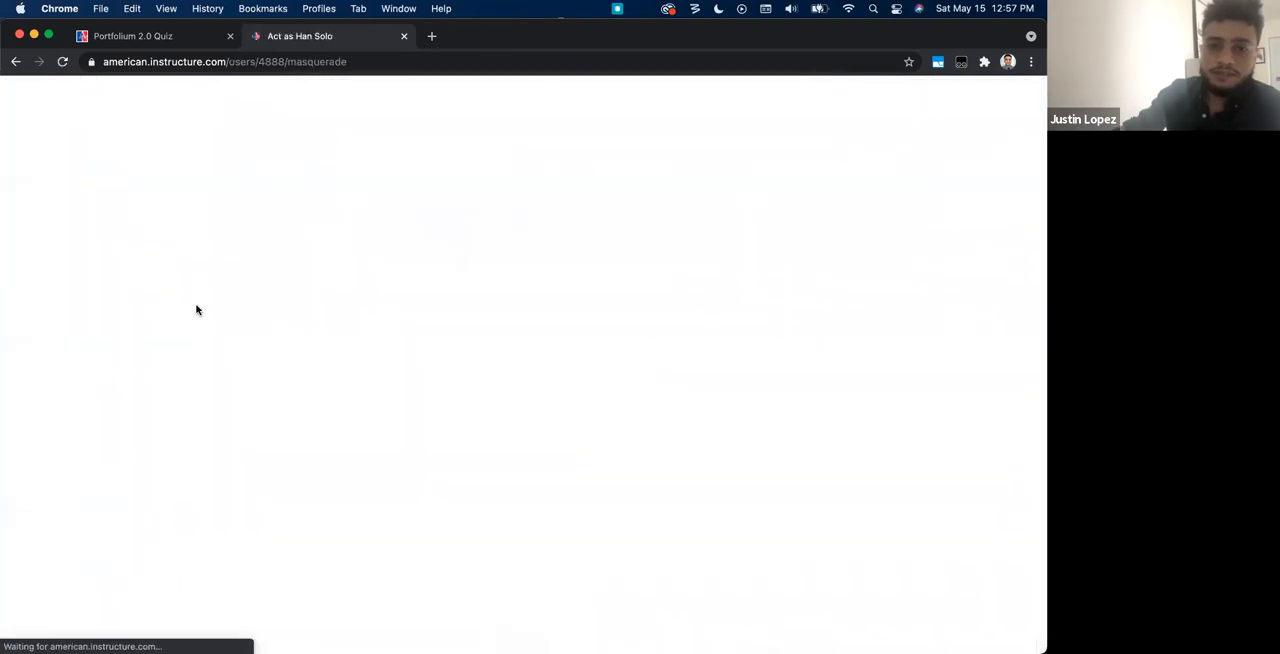
scroll(528, 617, down, 1)
click(528, 625)
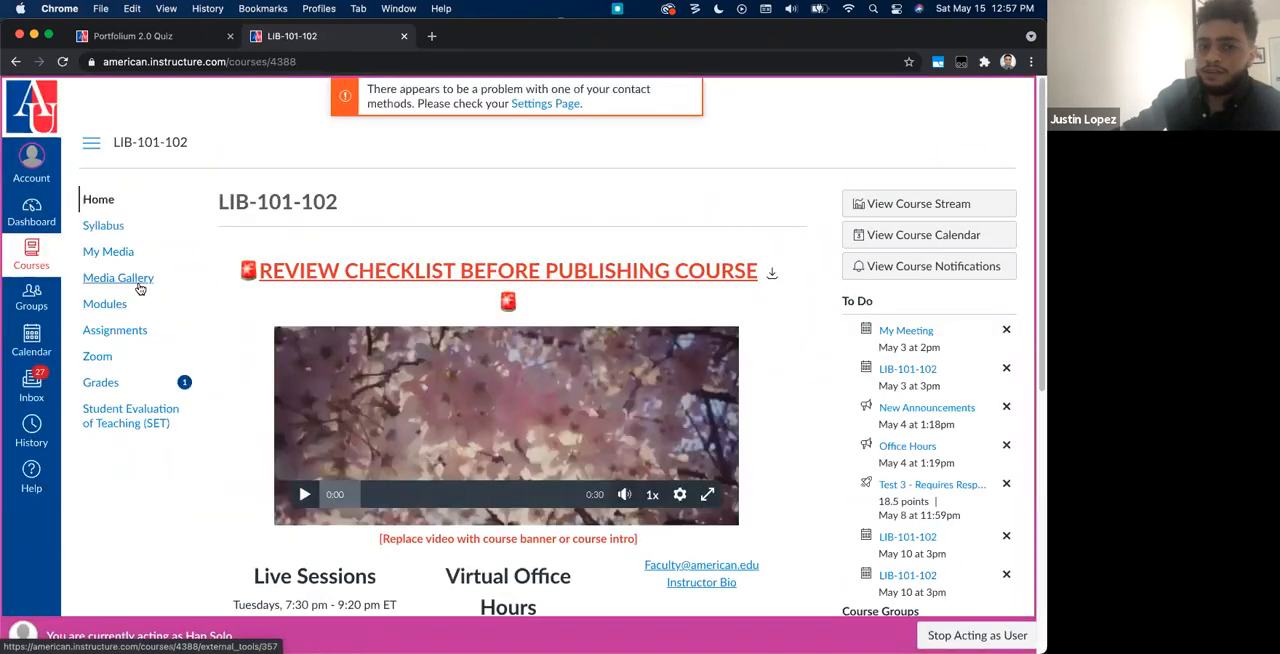
Step: Open the Portfolium 2.0 Quiz from the course's upcoming assignments
click(120, 330)
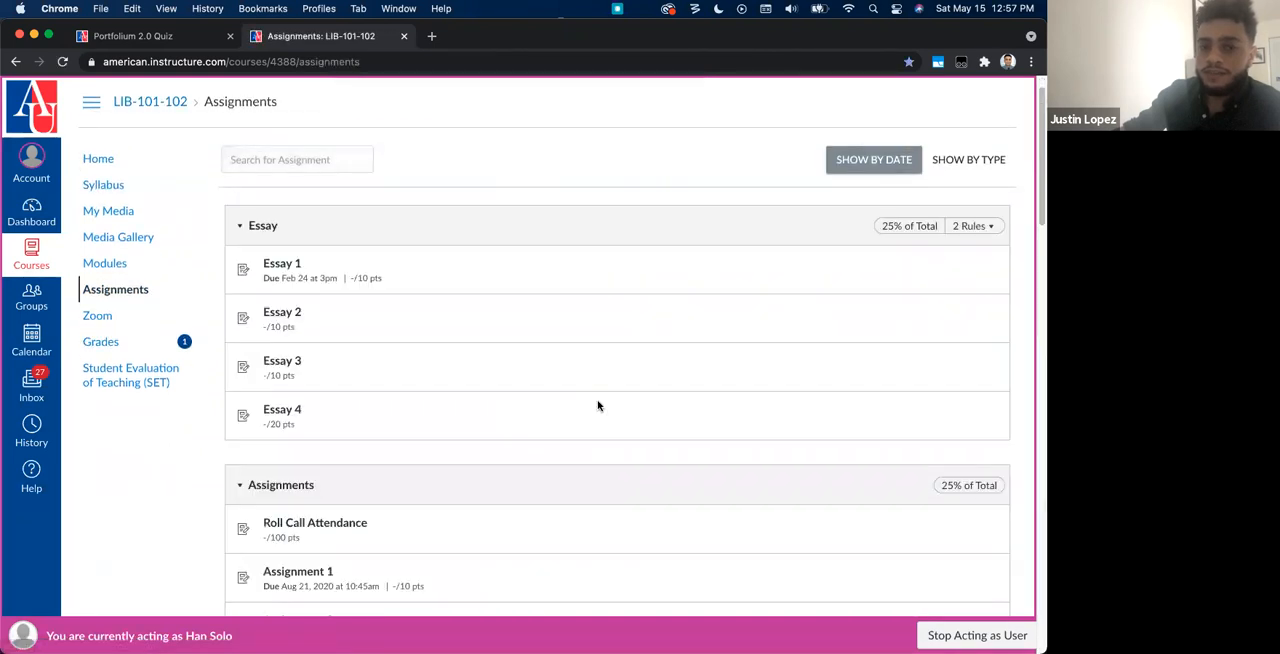
scroll(597, 403, down, 6)
click(281, 266)
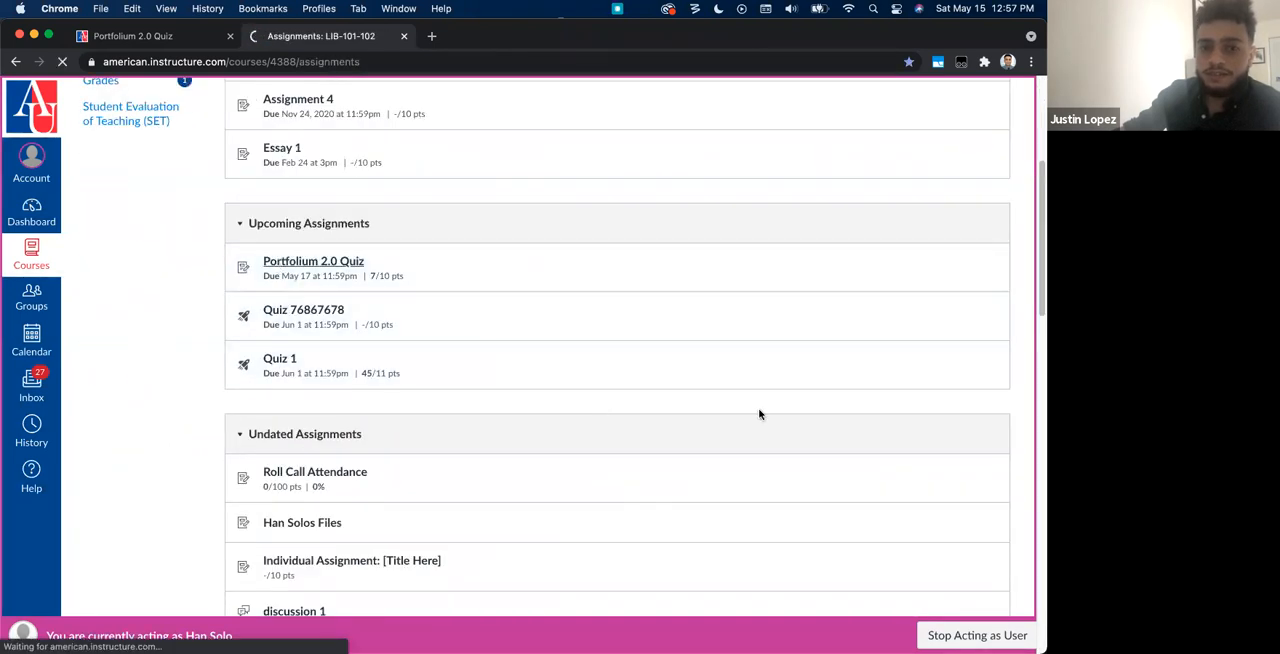
Step: Start the embedded quiz video and close its submitted-score summary to get to video playback
scroll(785, 420, down, 4)
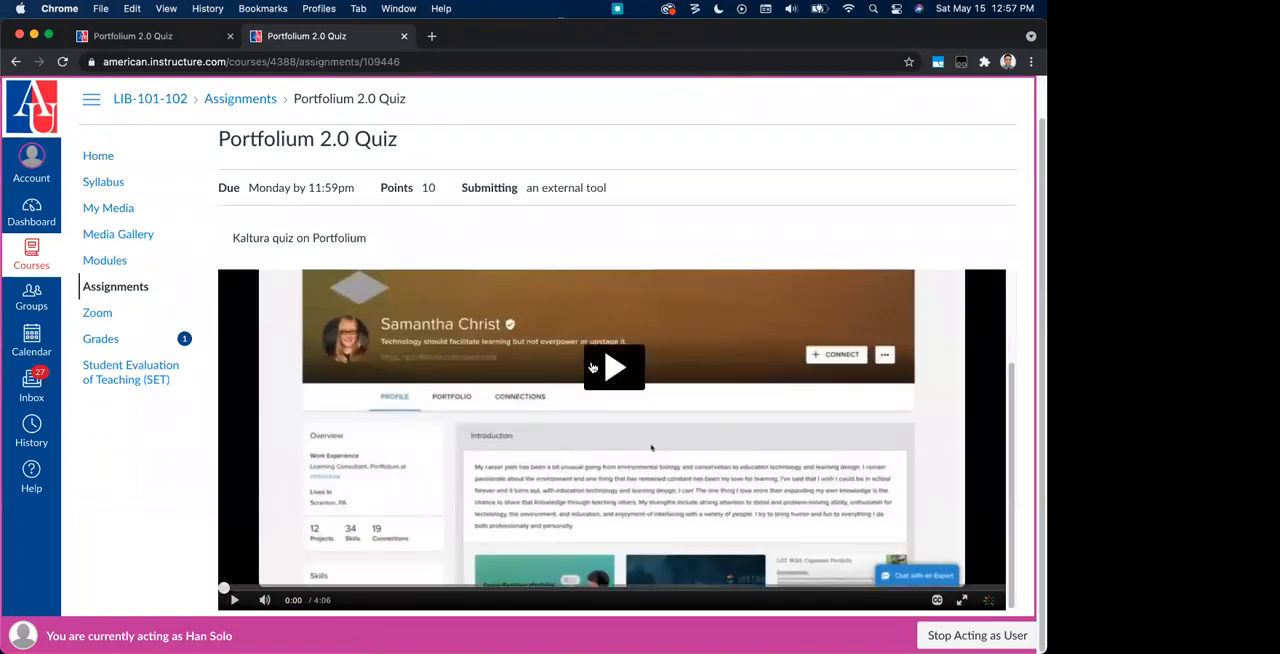
click(611, 366)
click(544, 468)
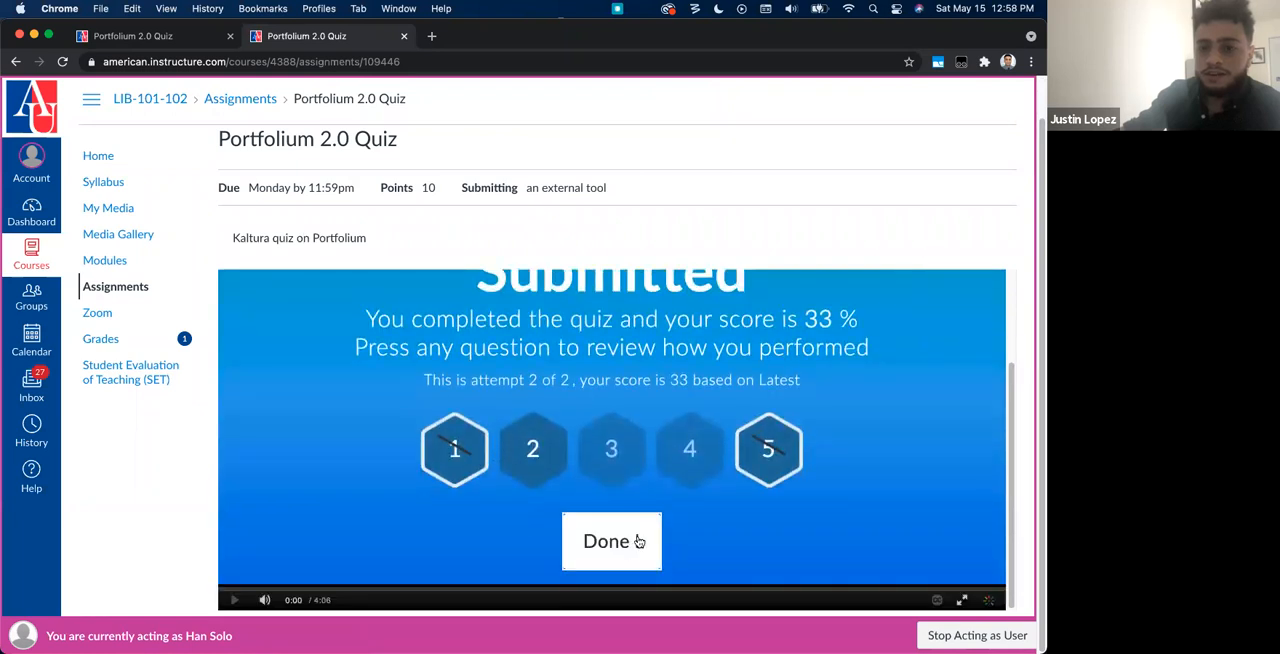
click(622, 546)
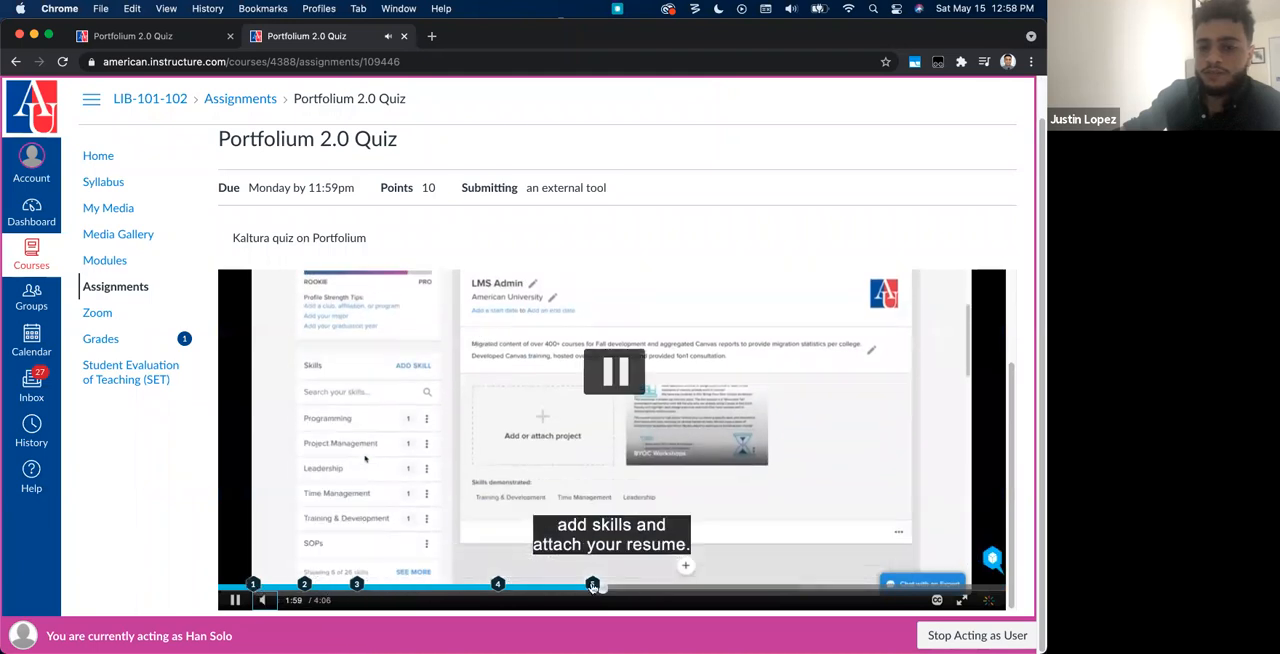
Step: Review the submitted answer at the question 4 marker on the video timeline and resume playback
click(534, 588)
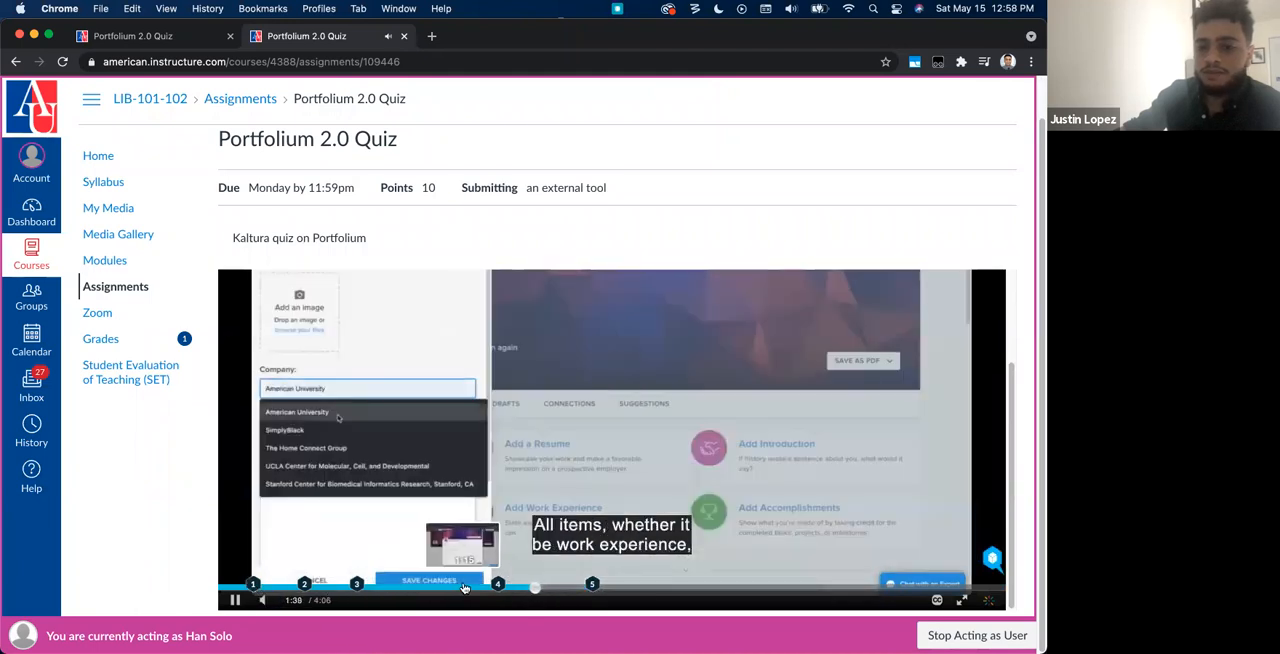
click(495, 586)
click(598, 590)
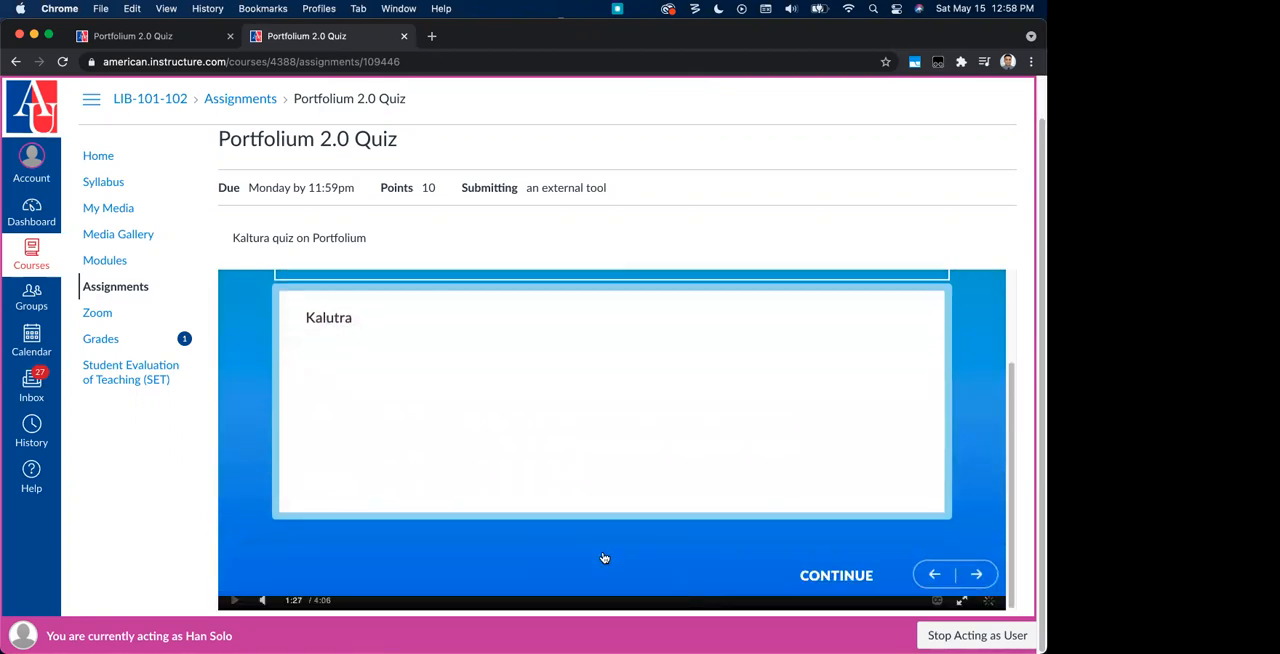
click(812, 598)
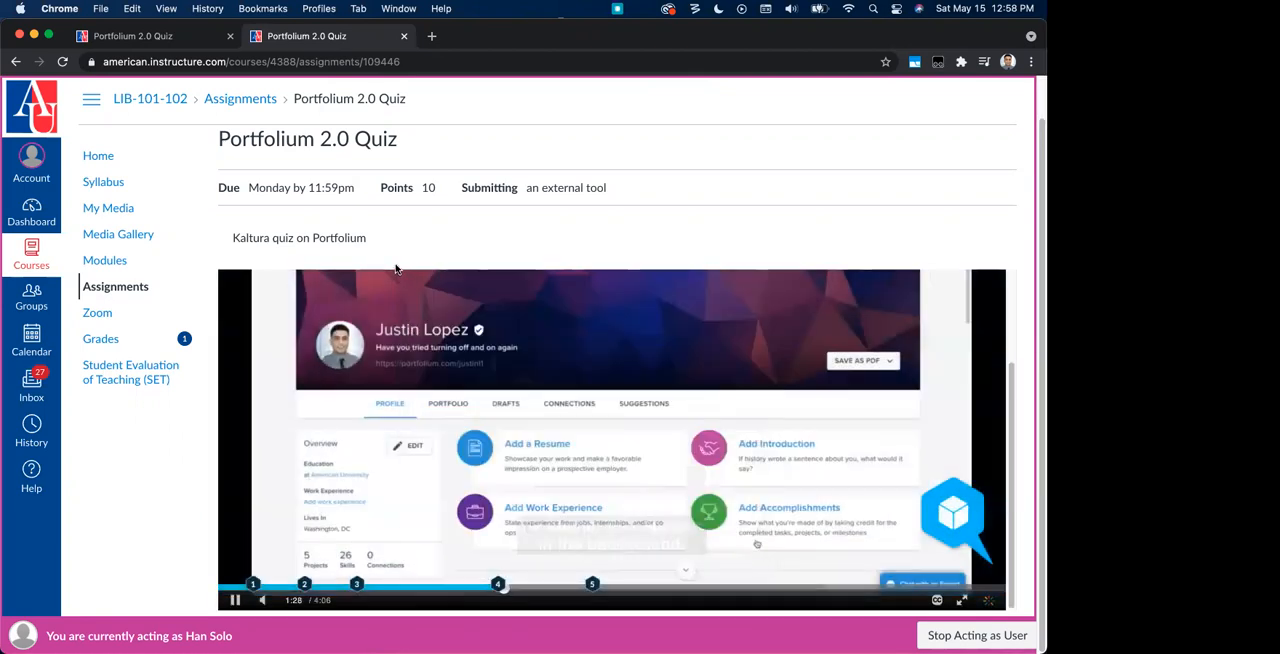
Step: Stop acting as the student and return to the course's assignments list as the teacher
click(962, 634)
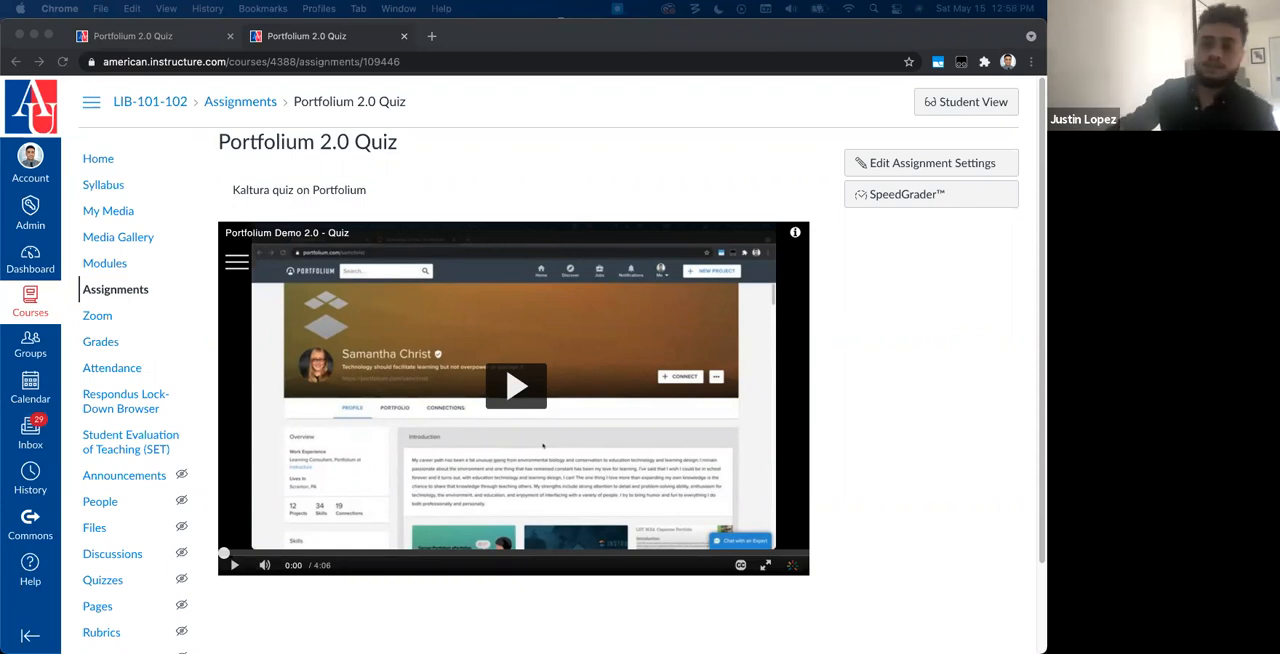
click(307, 97)
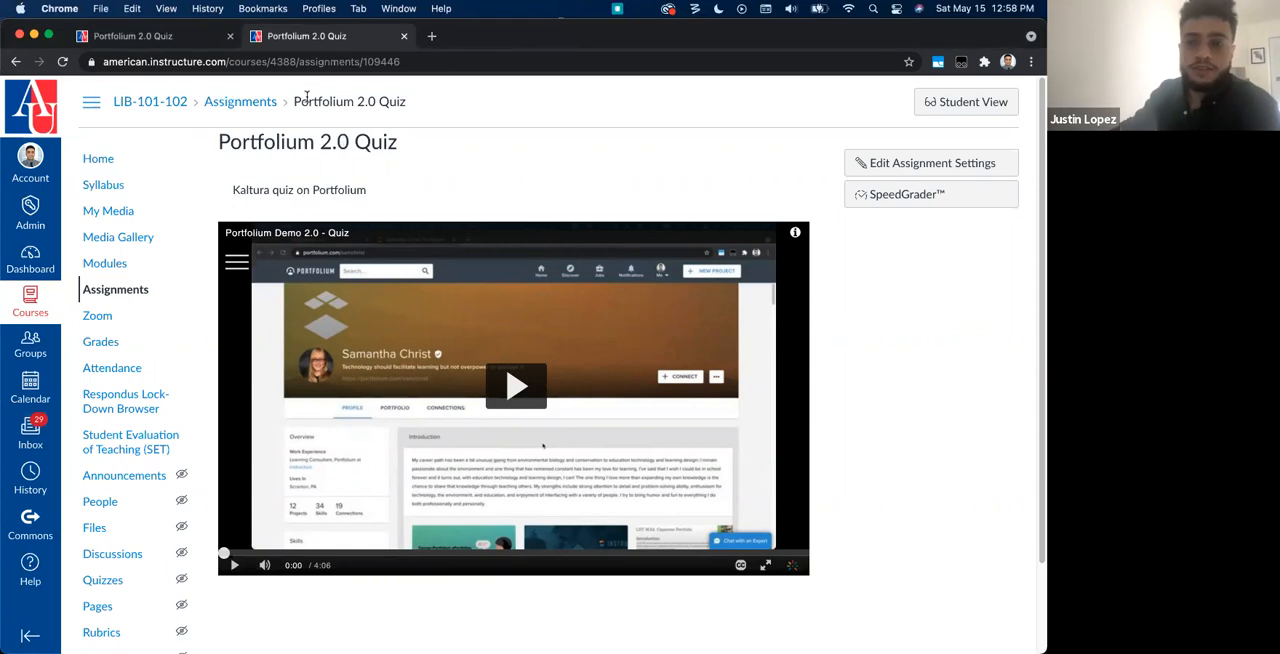
click(248, 104)
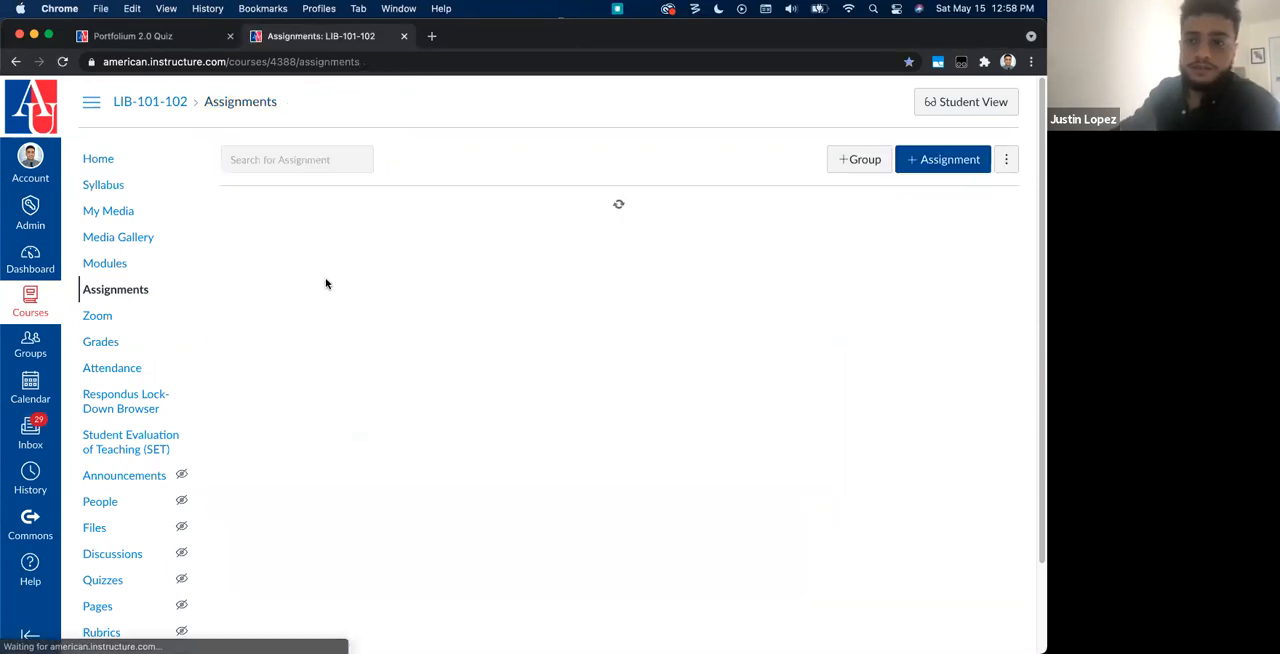
scroll(569, 360, down, 1)
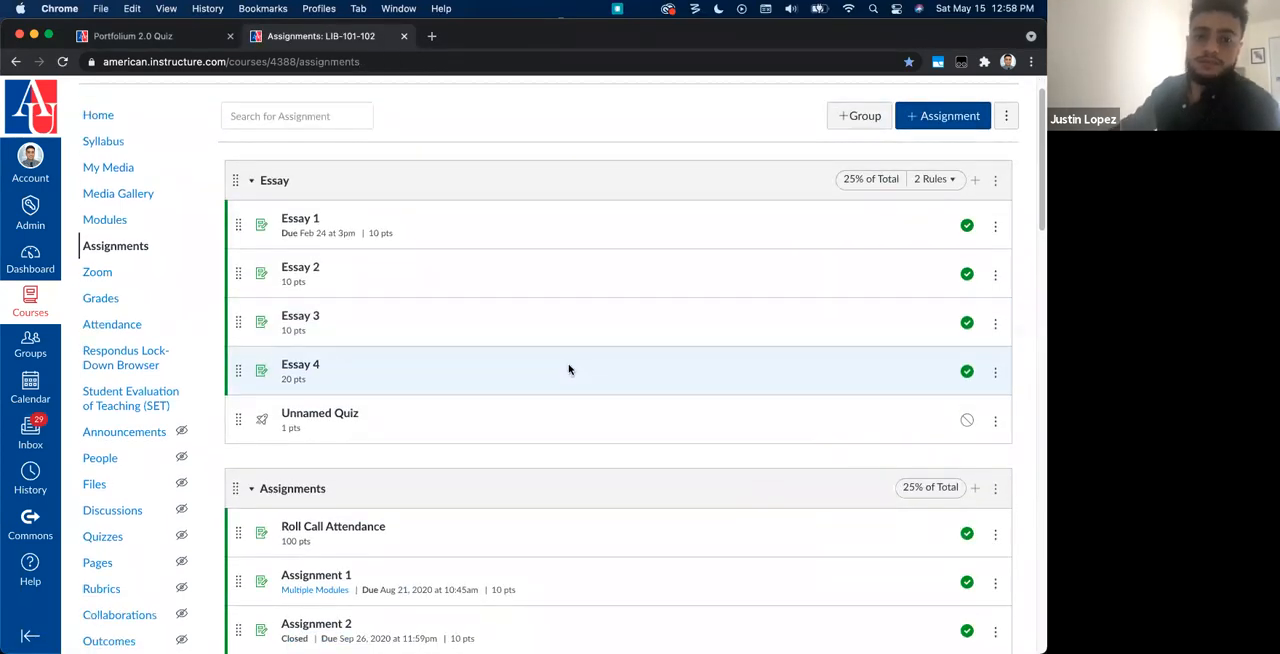
scroll(394, 380, down, 1)
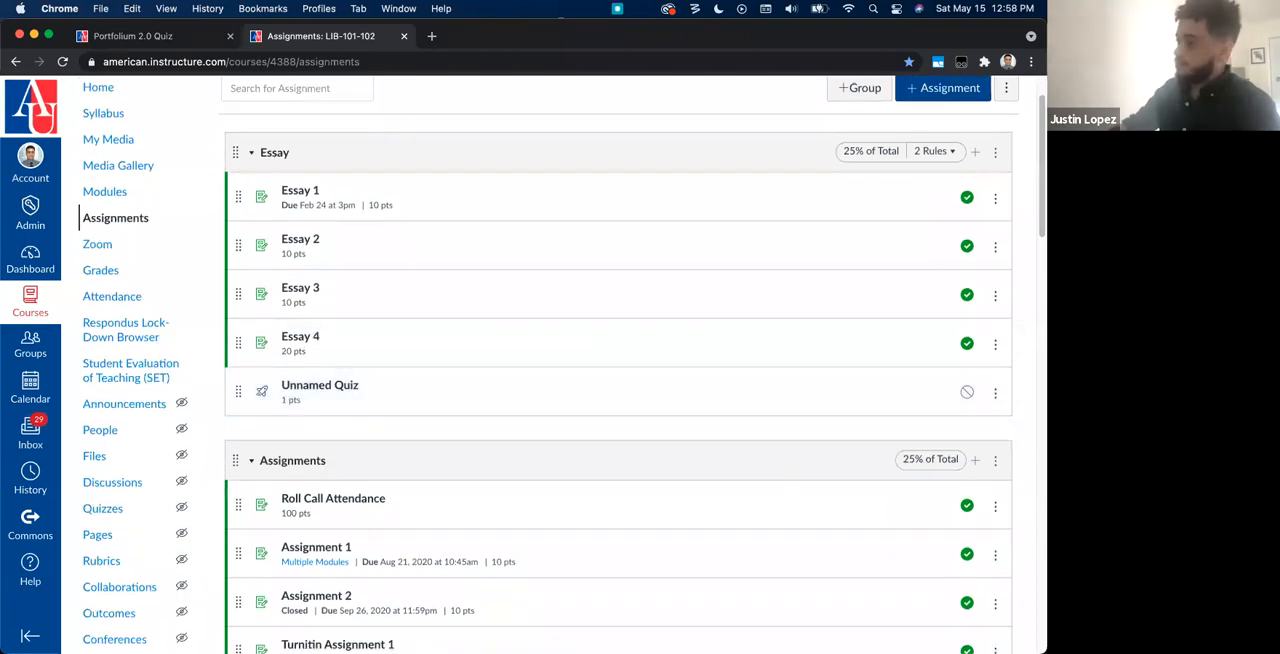